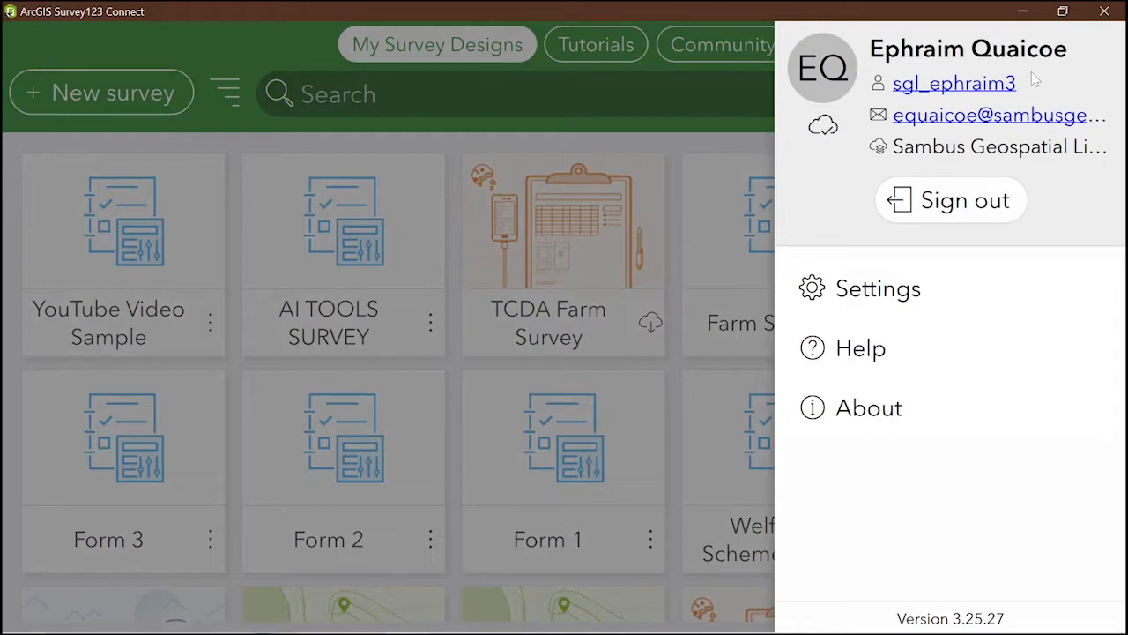
Start a new survey and replace the default title Form 5 with 'Introduction to Survey123 connect'
left_click(661, 150)
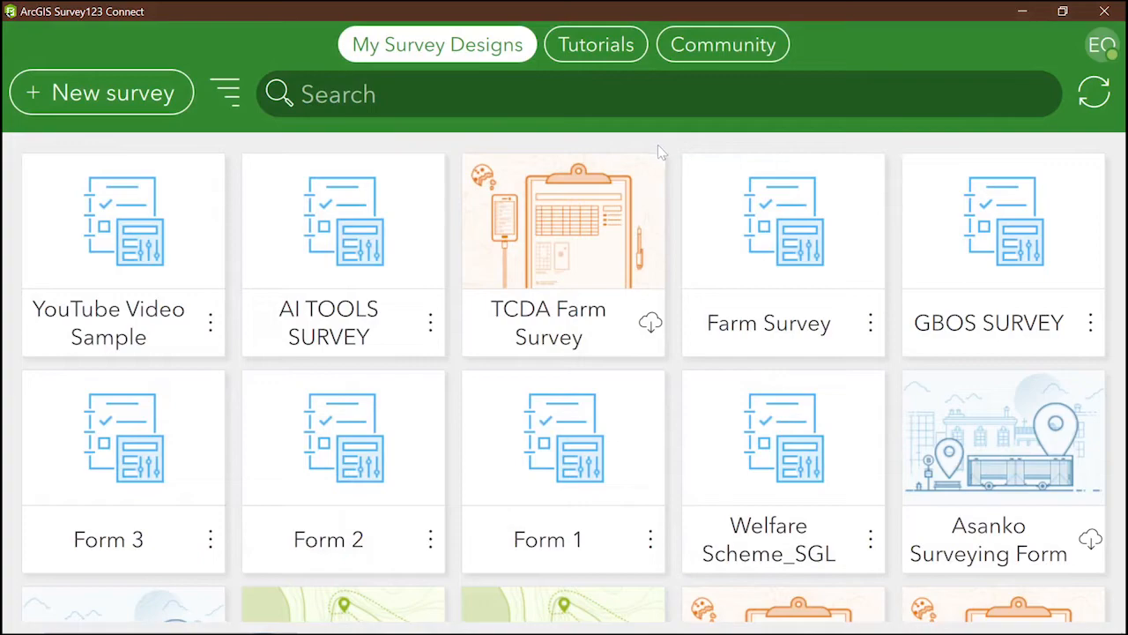
left_click(44, 96)
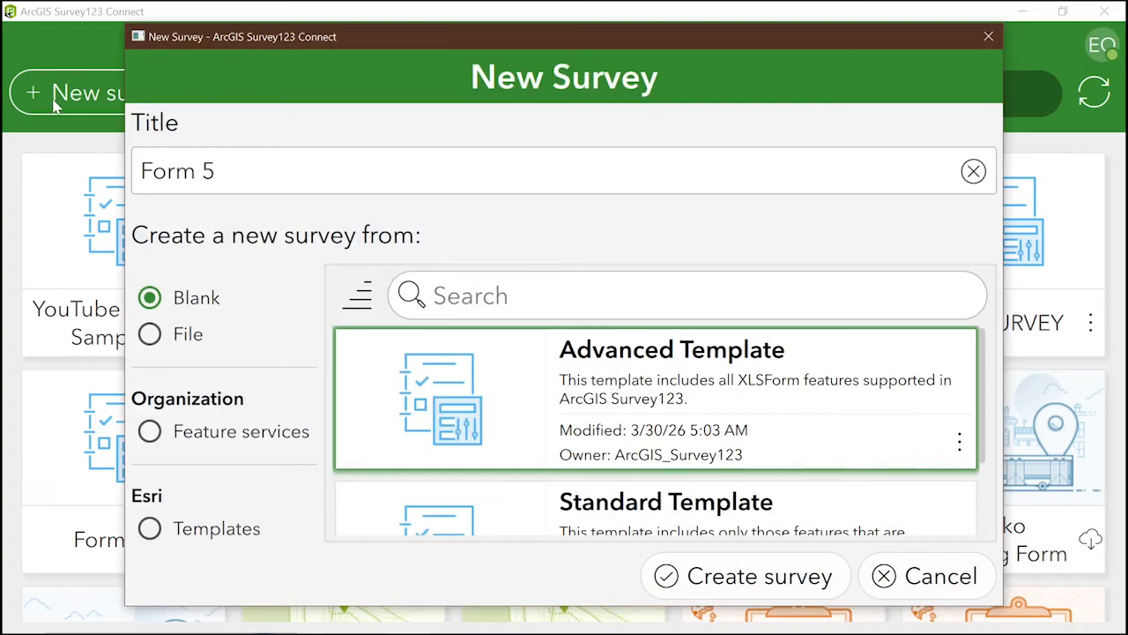
double_click(241, 174)
left_click(240, 173)
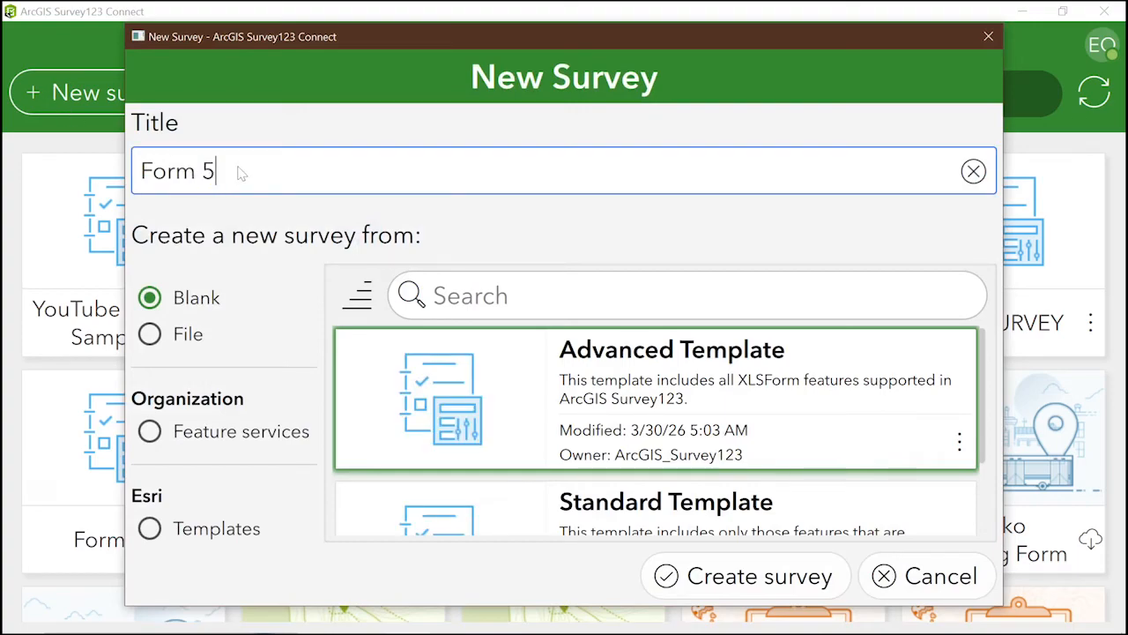
key("BackSpace")
key("BackSpace")
key("BackSpace")
key("BackSpace")
key("BackSpace")
key("BackSpace")
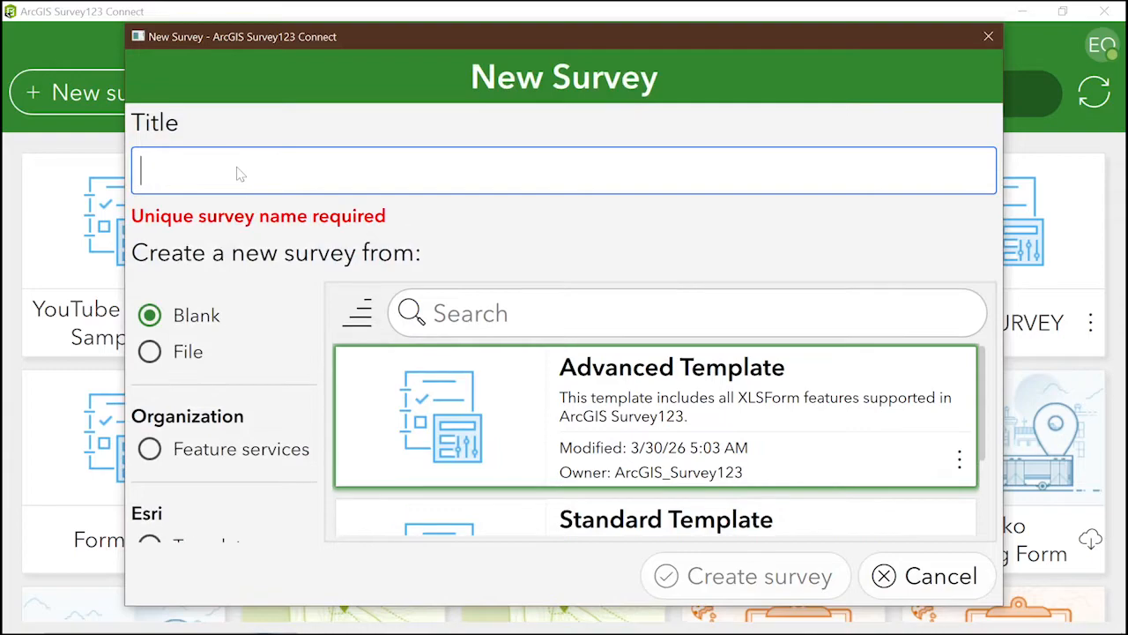
type("Intro")
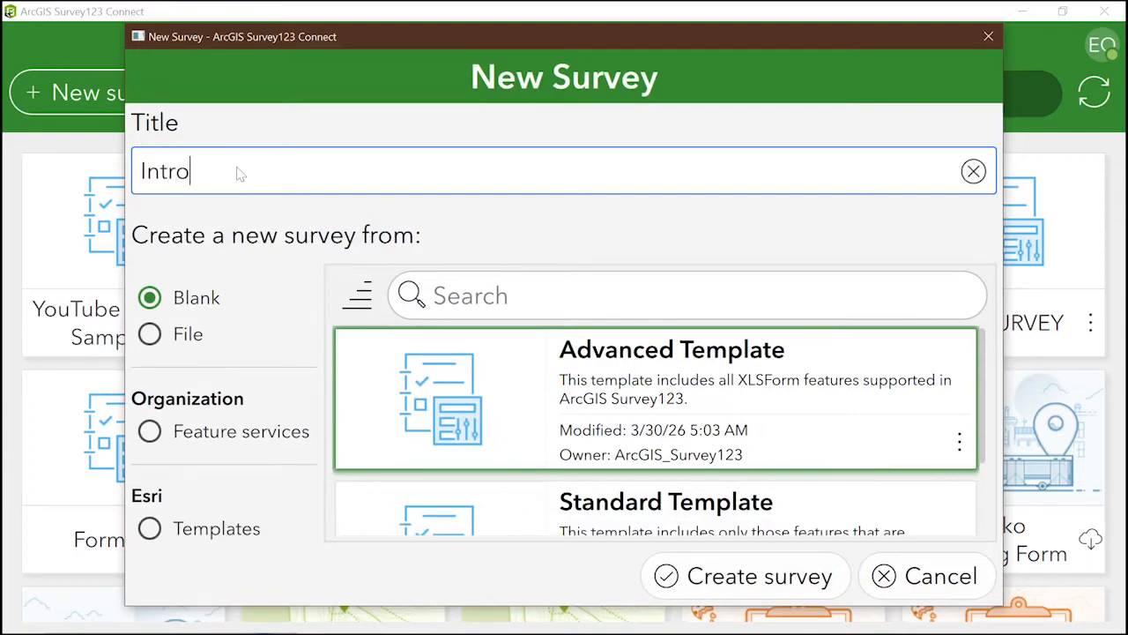
type("duction")
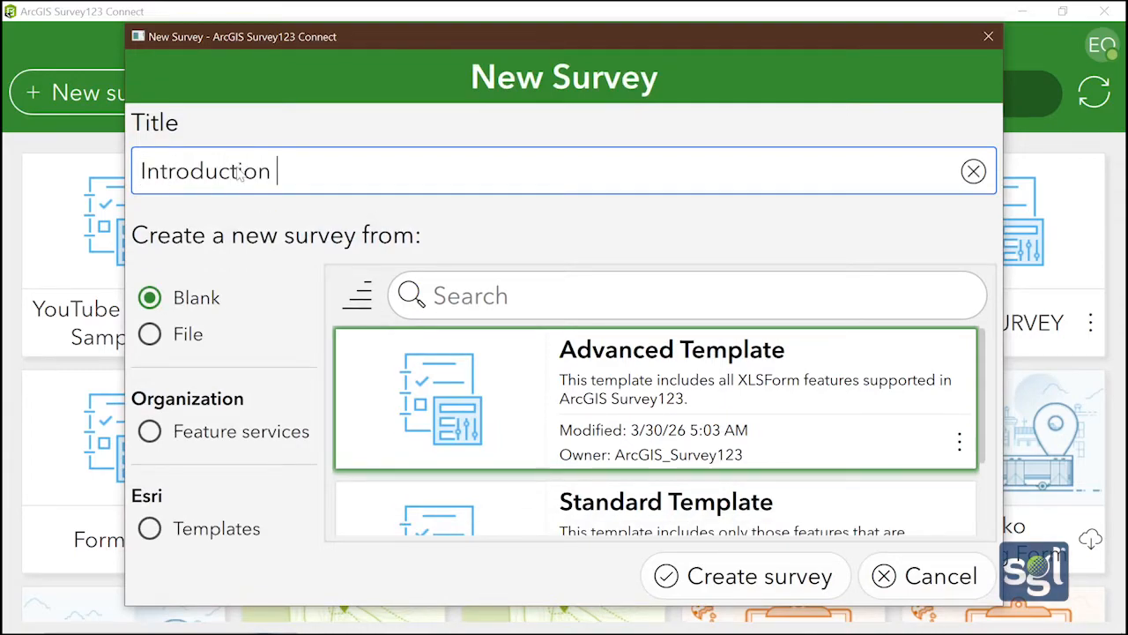
type(" to ")
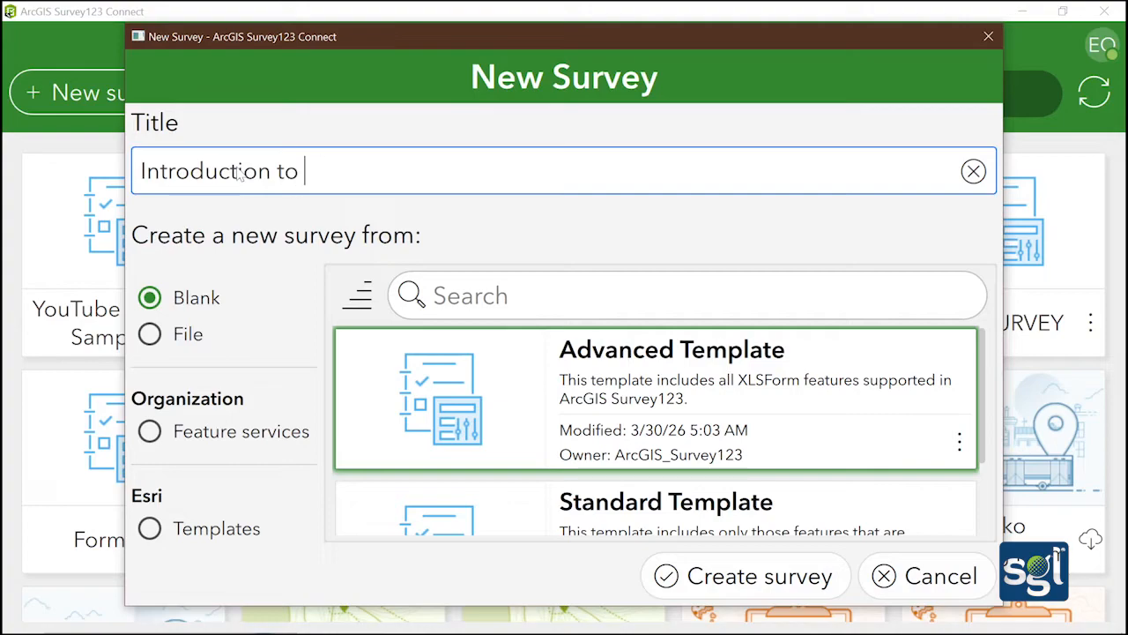
type("ArcGIS")
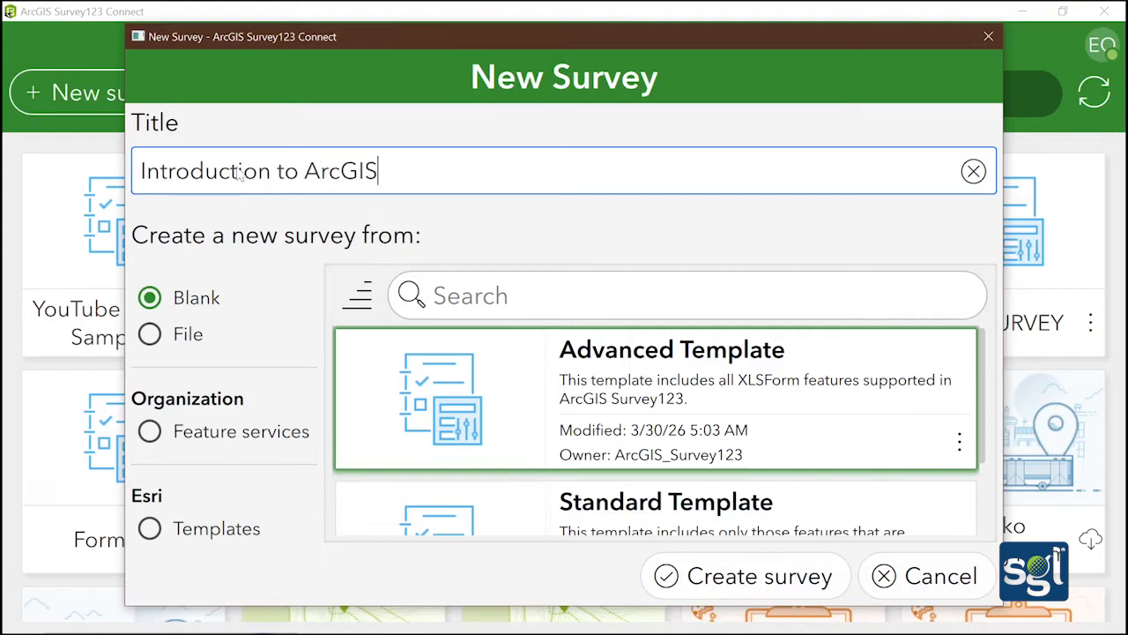
type(" Survey123")
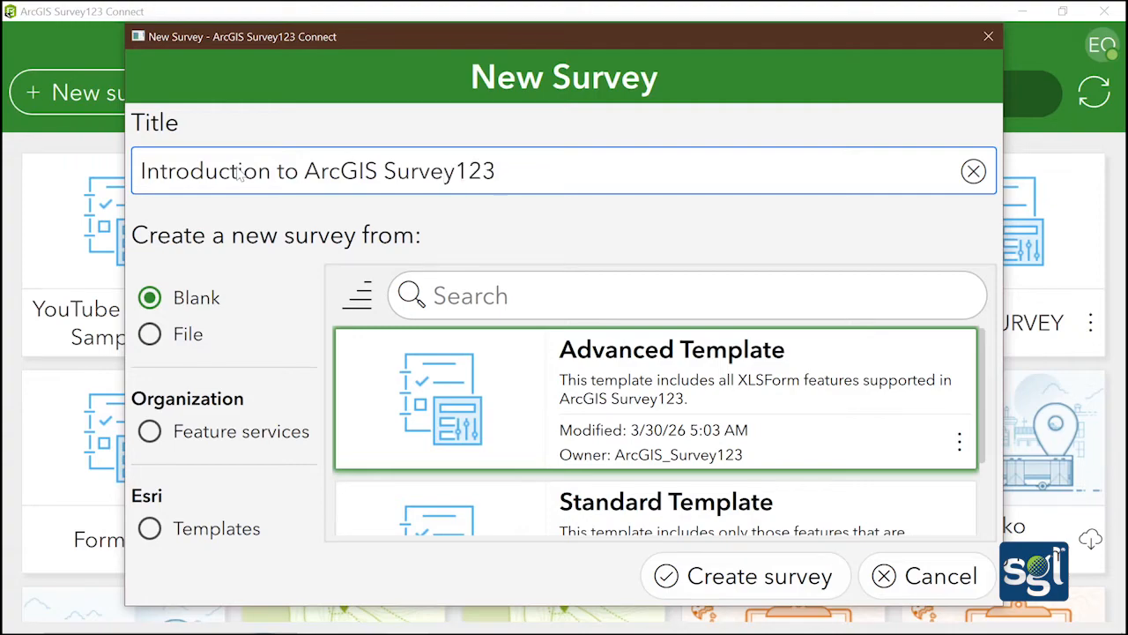
type(" connect")
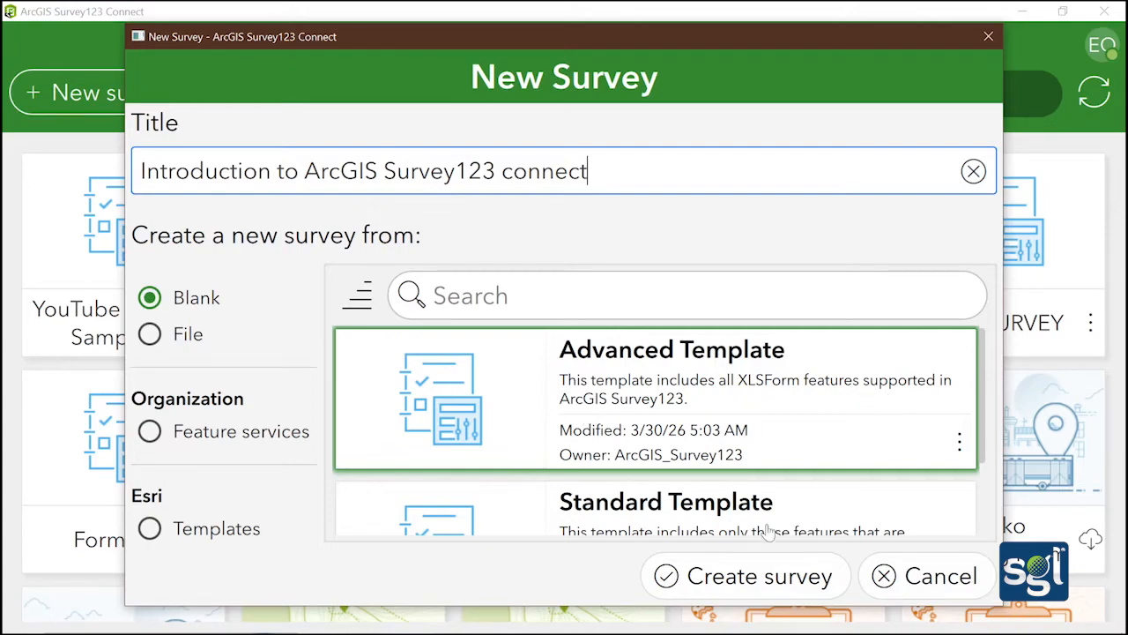
scroll(756, 516, "down", 2)
scroll(754, 504, "up", 2)
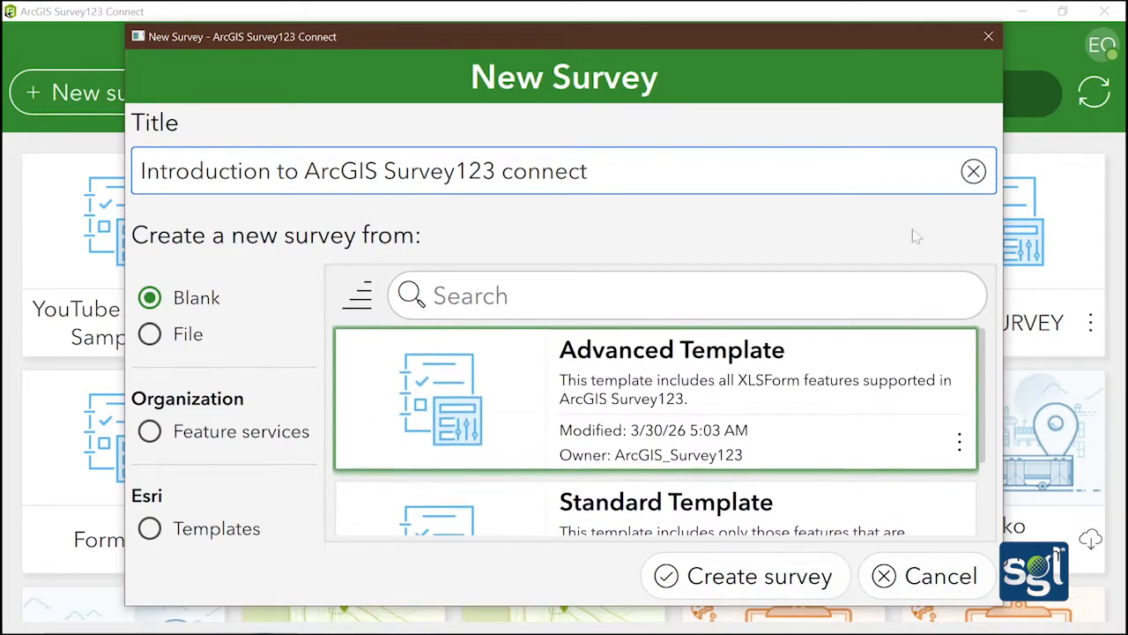
left_click(972, 171)
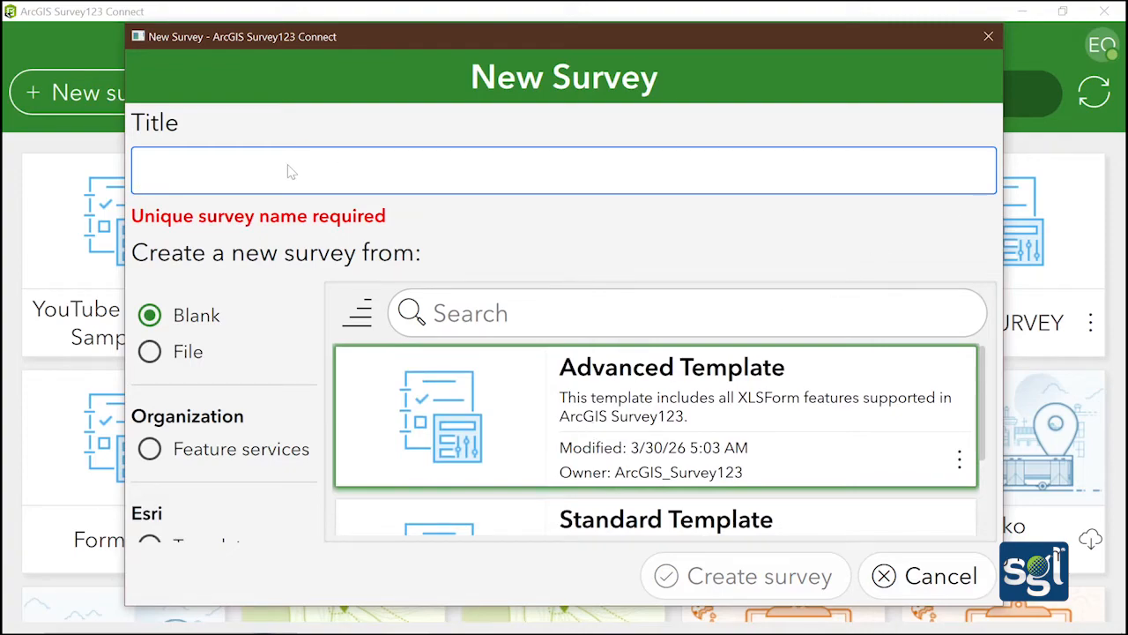
type("Introd")
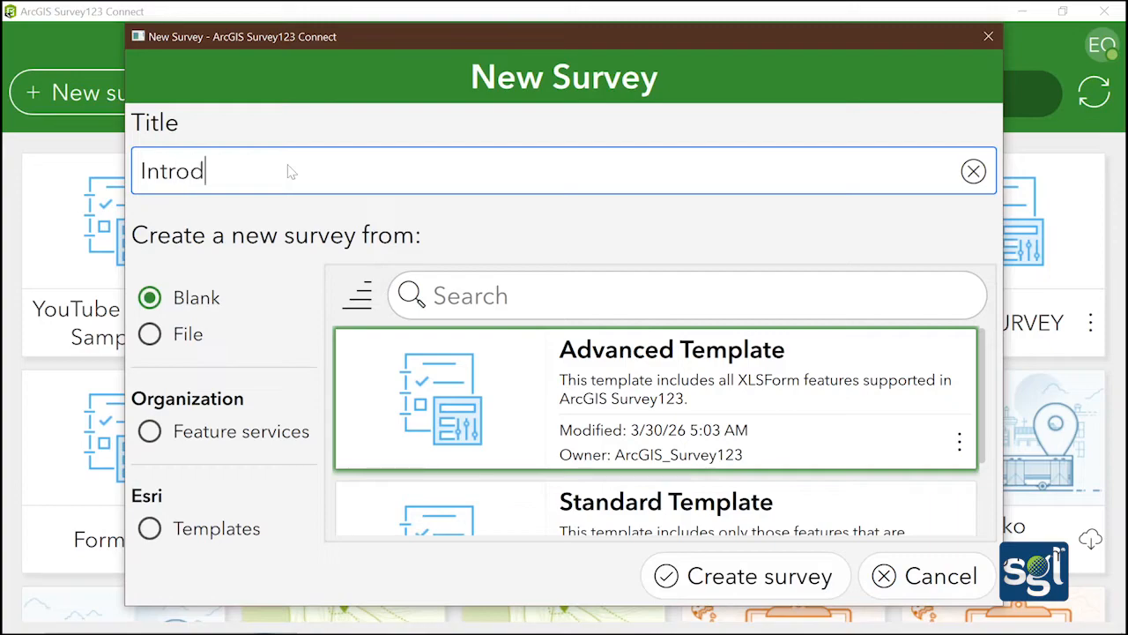
type("uction to Survey")
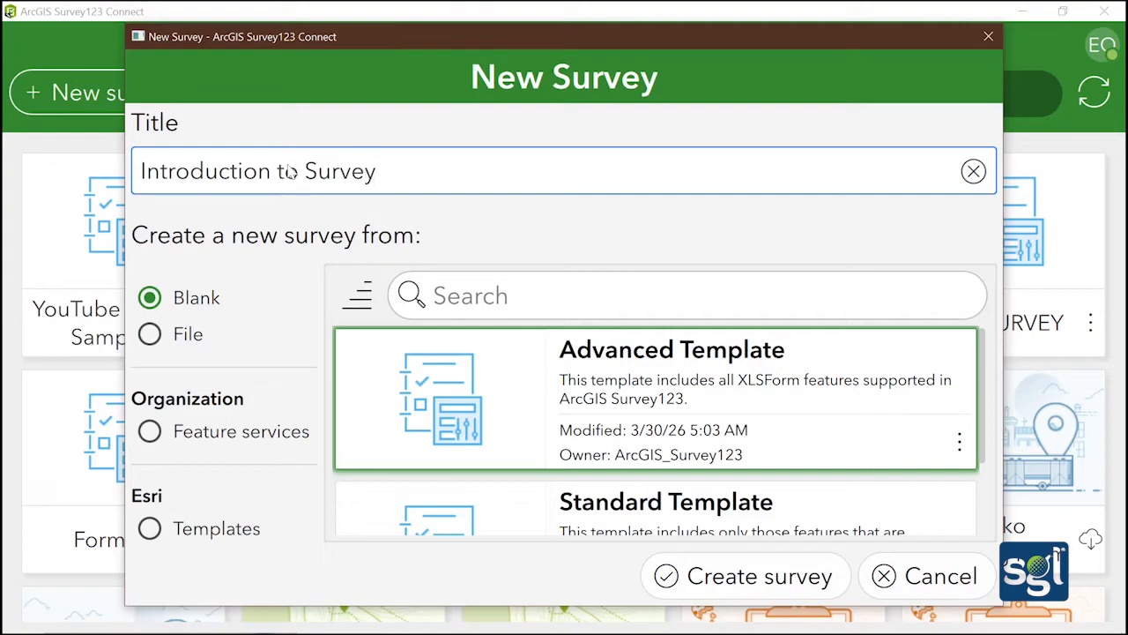
type("123 connect")
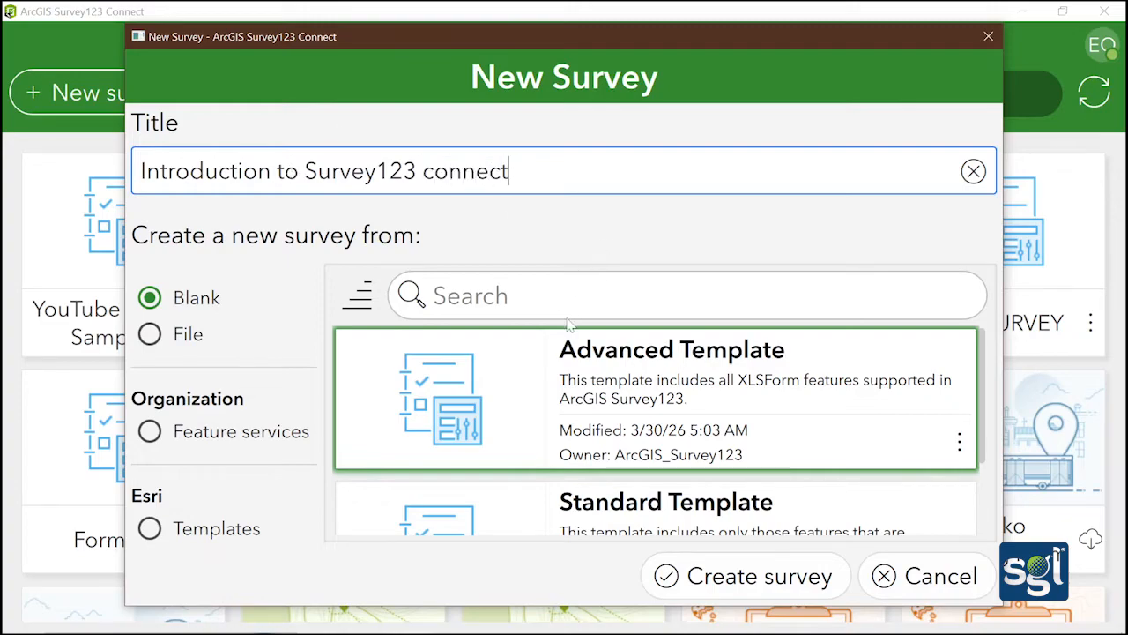
Create the 'Introduction to Survey123 connect' survey, opening its XLSForm spreadsheet in Excel
left_click(726, 581)
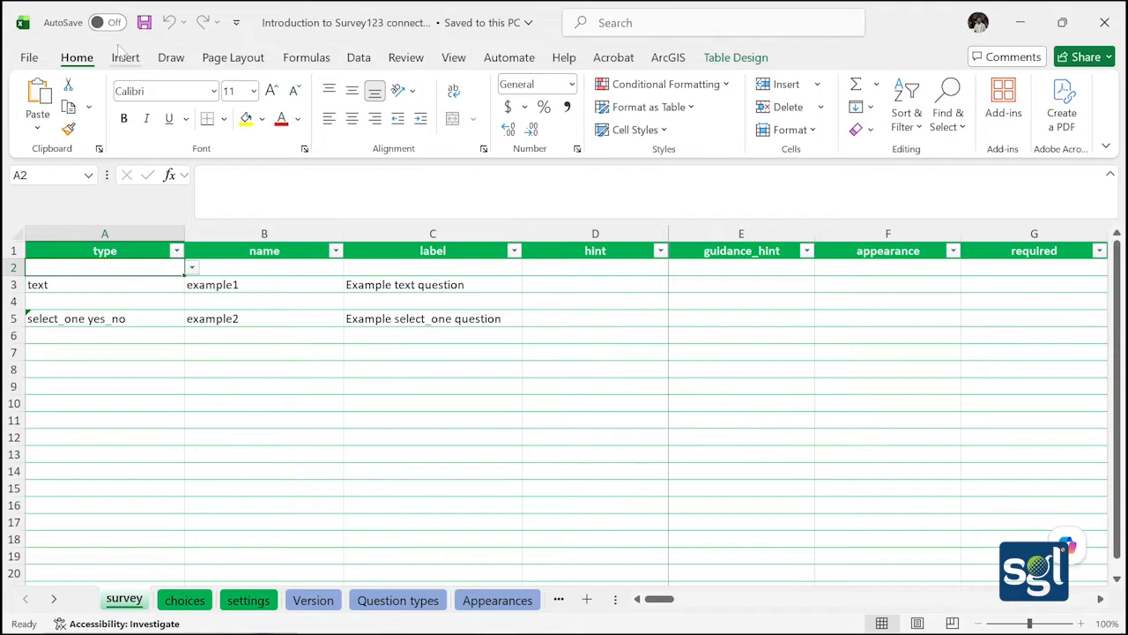
Delete the example question table rows A3:C5 from the survey sheet
left_click(83, 286)
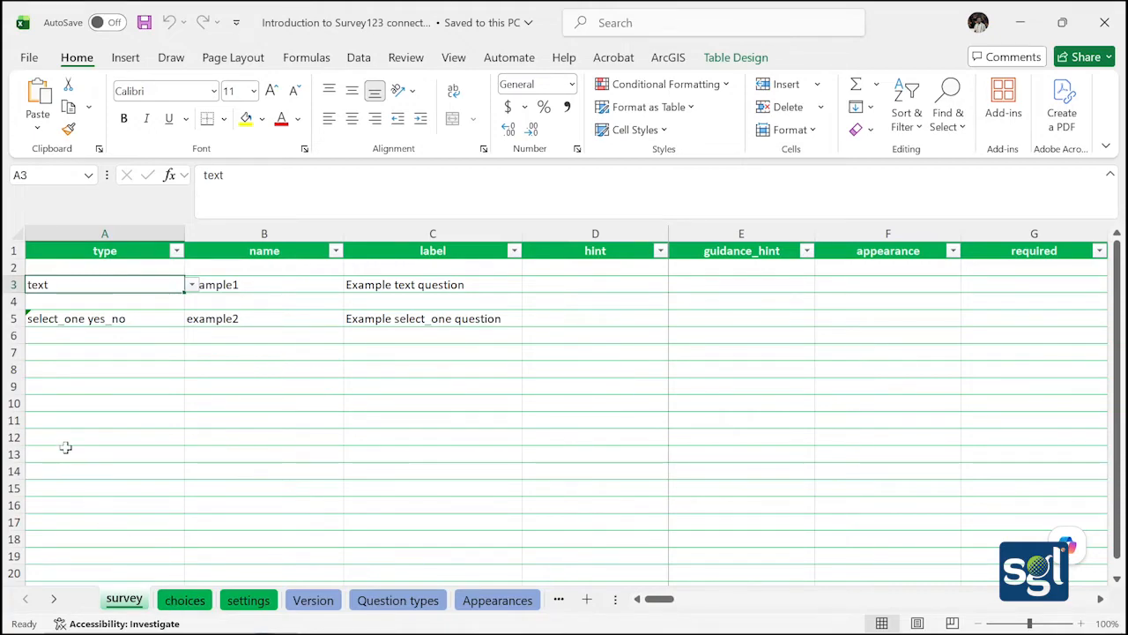
left_click_drag(76, 285, 483, 320)
right_click(460, 301)
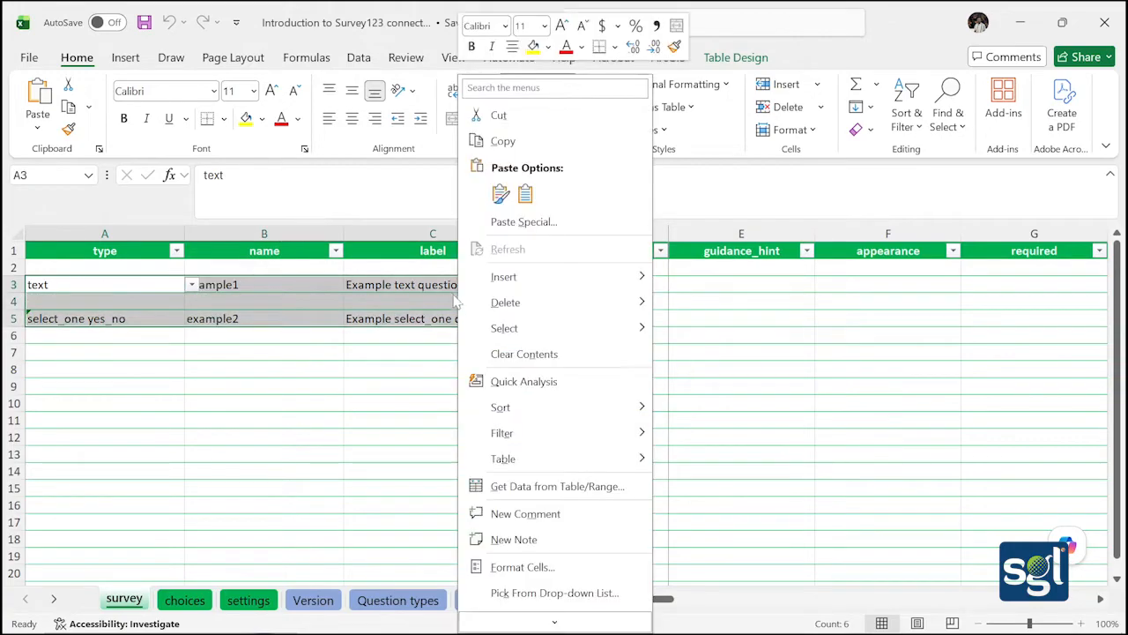
mouse_move(494, 303)
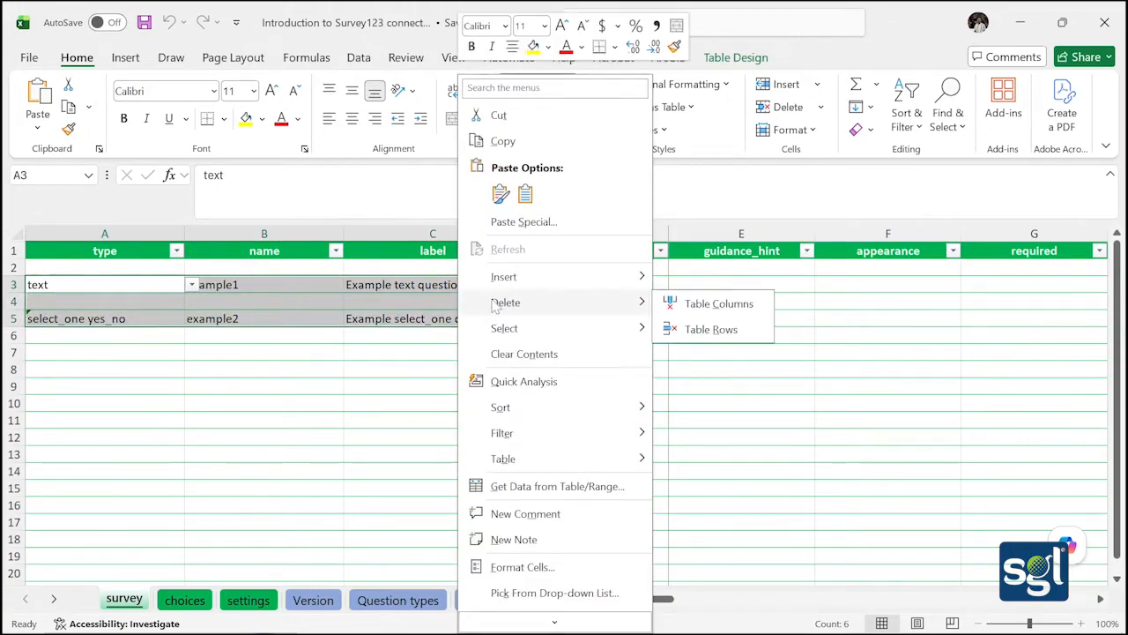
left_click(711, 329)
left_click(301, 359)
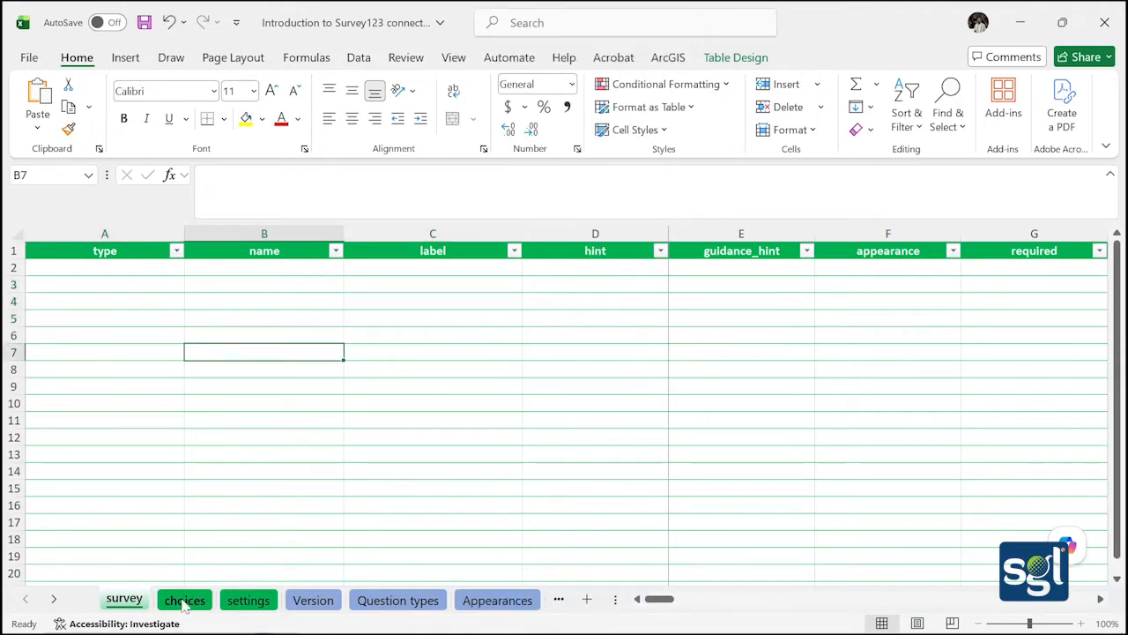
Delete the example choice rows A3:C10 as entire rows on the choices sheet
left_click(183, 600)
left_click(46, 284)
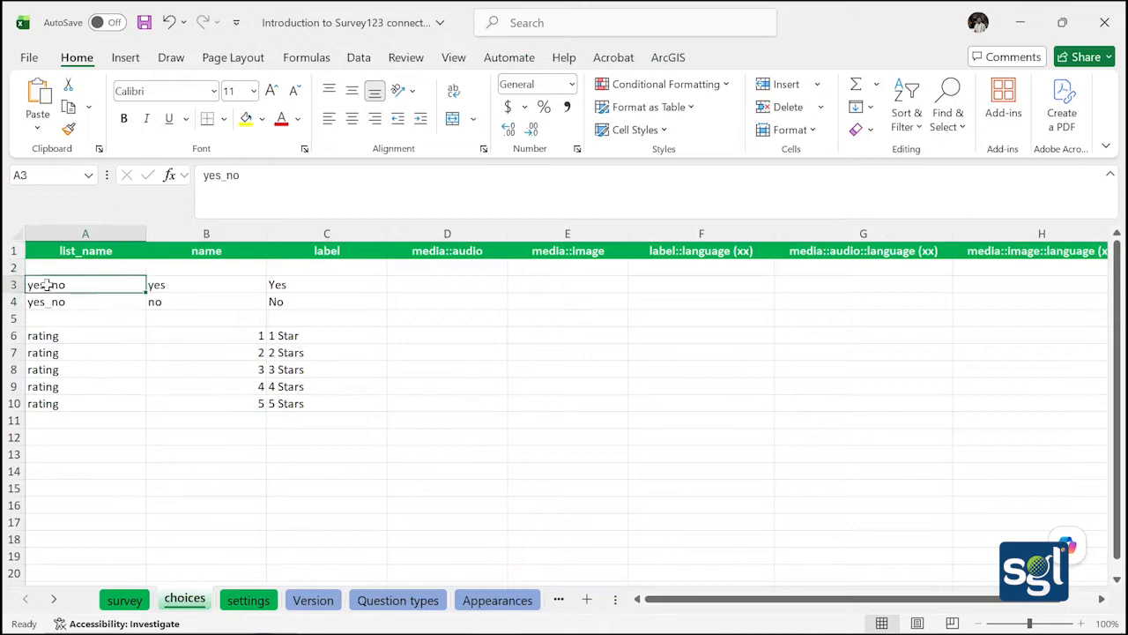
left_click_drag(46, 285, 320, 397)
right_click(315, 382)
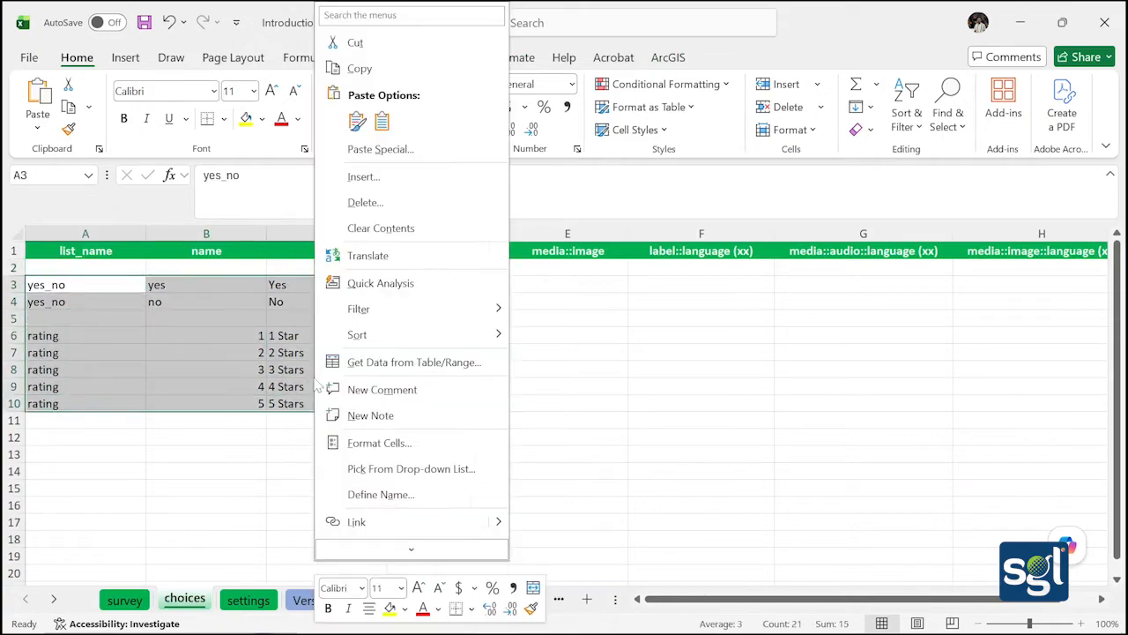
left_click(354, 65)
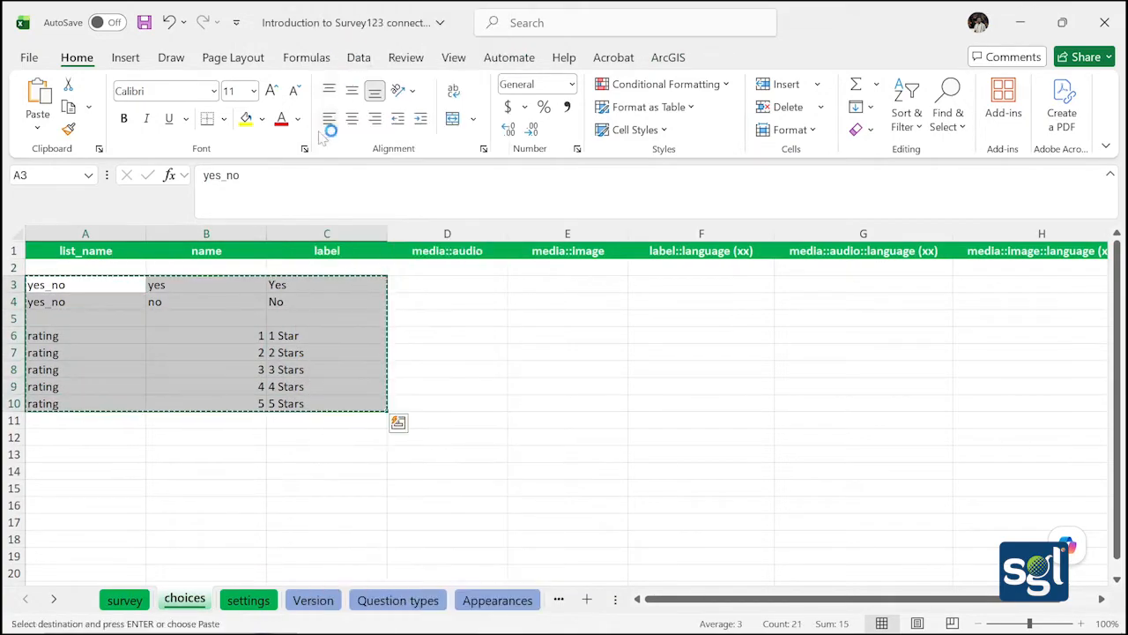
right_click(227, 319)
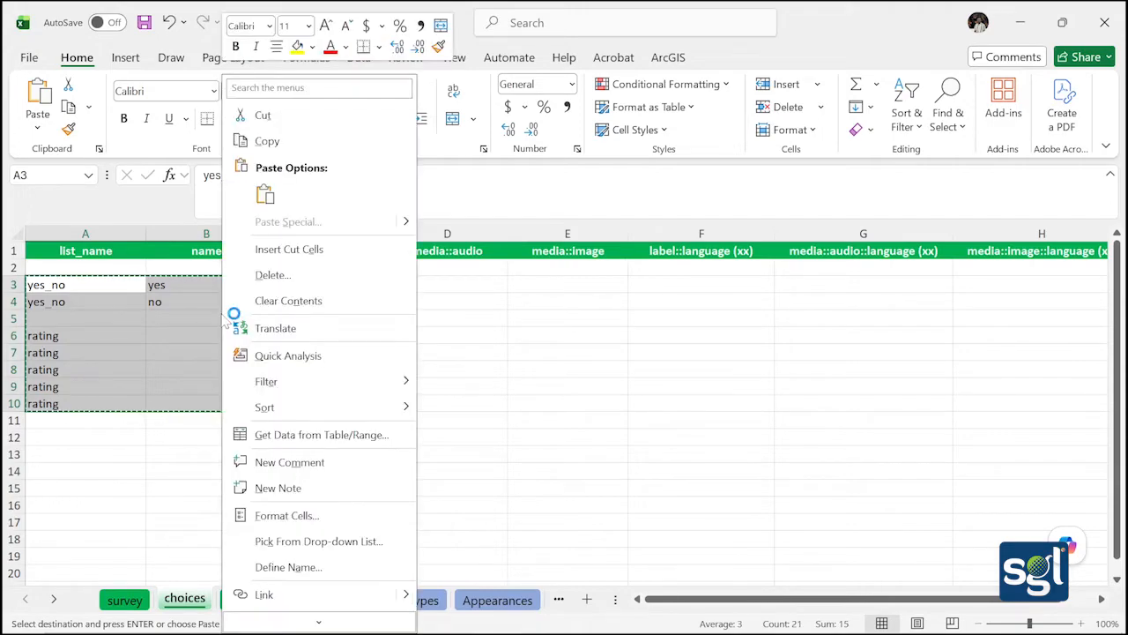
left_click(325, 276)
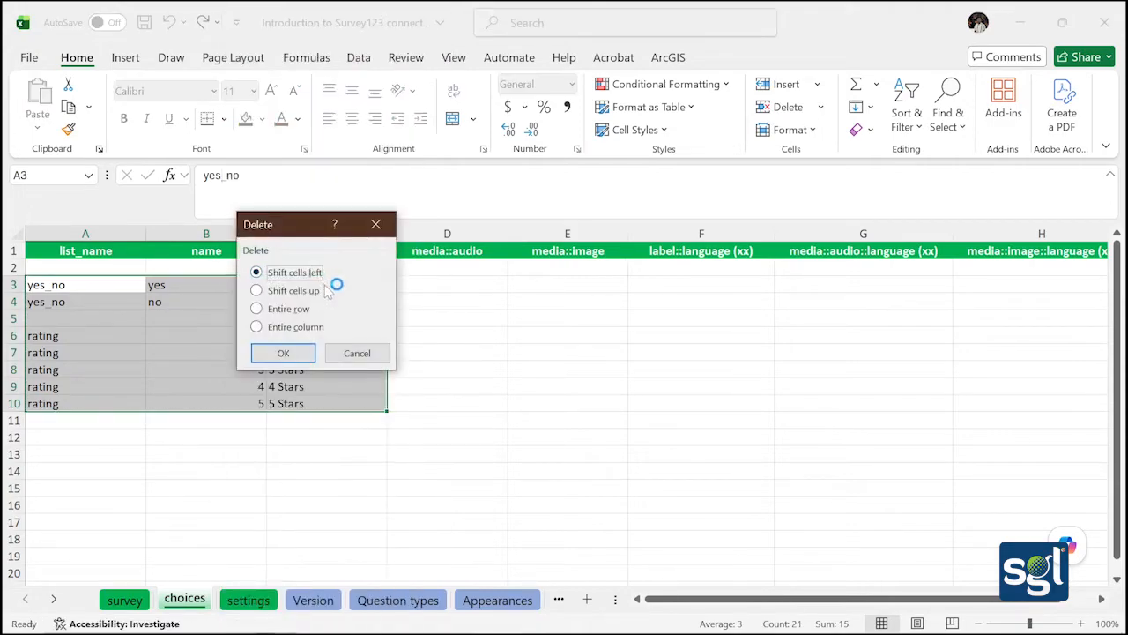
left_click(283, 308)
left_click(284, 351)
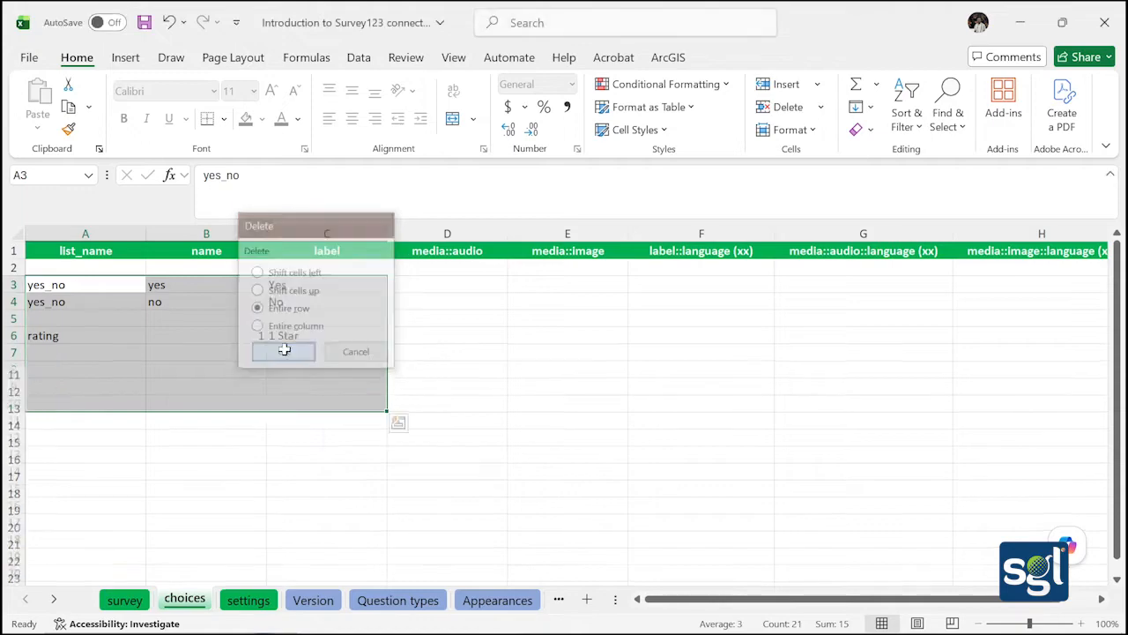
left_click(248, 470)
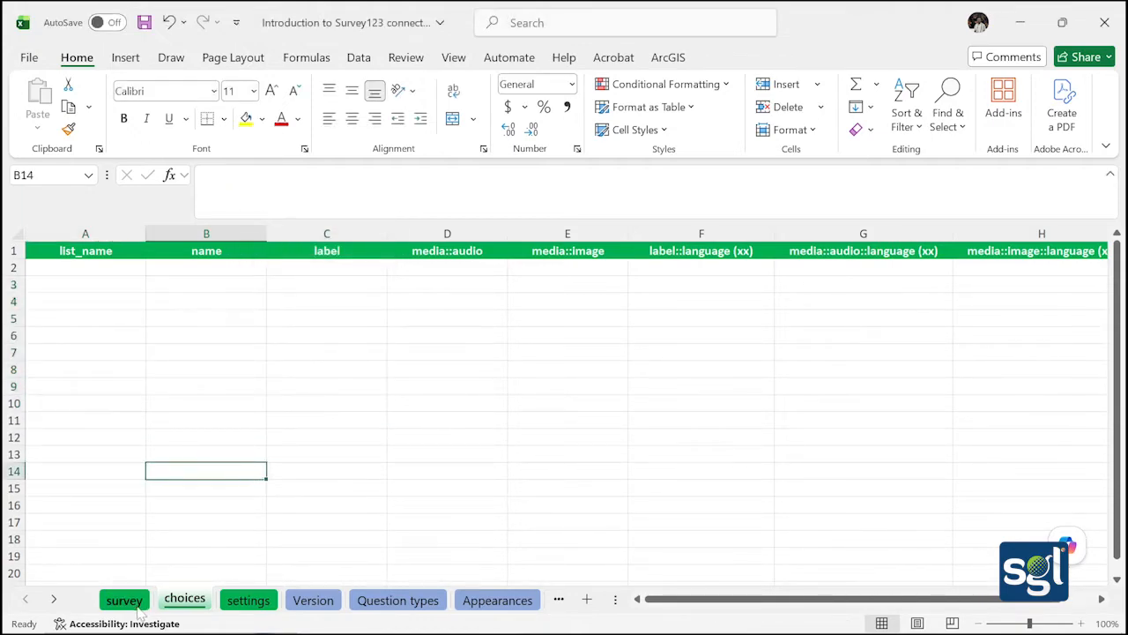
left_click(137, 602)
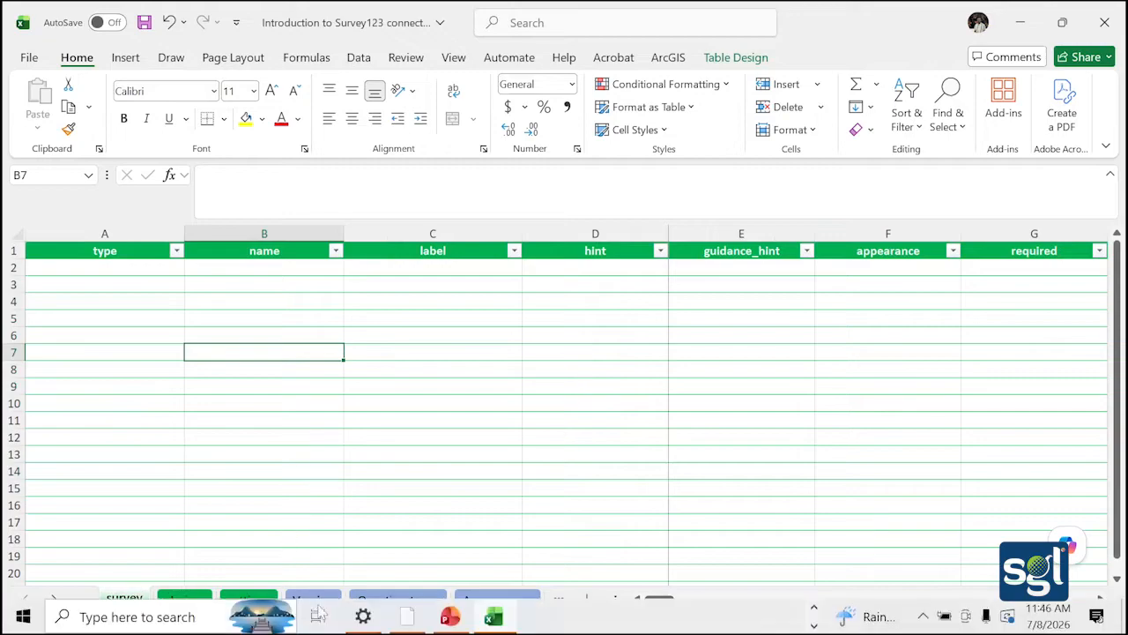
Try converting the emptied XLSForm in Survey123 Connect and dismiss the empty-survey-sheet error
left_click(408, 617)
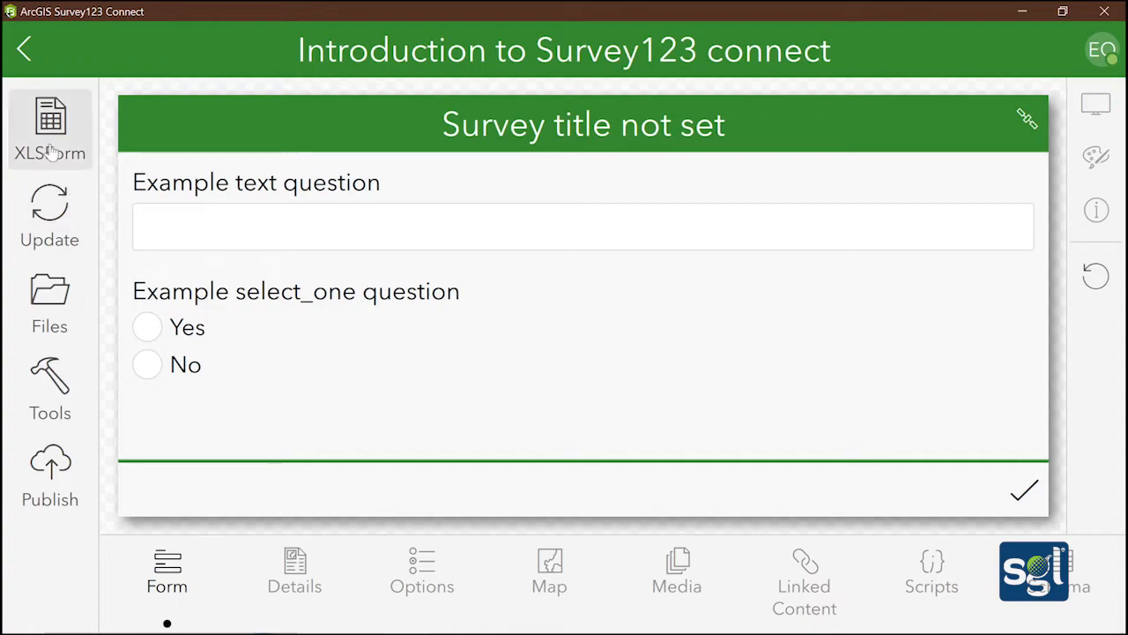
left_click(57, 186)
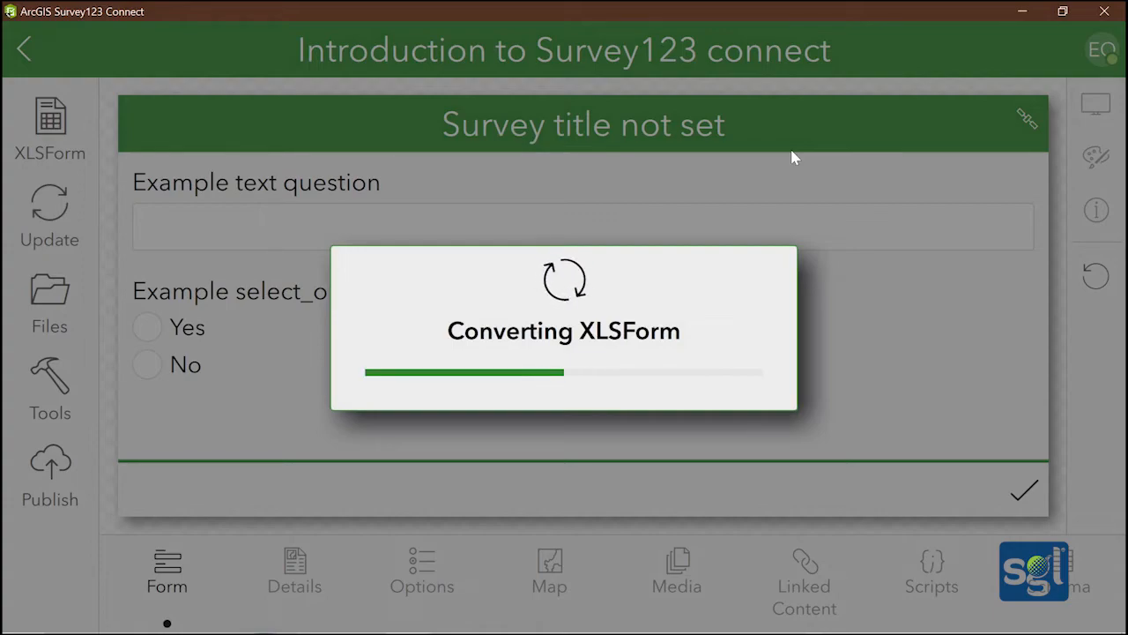
mouse_move(743, 633)
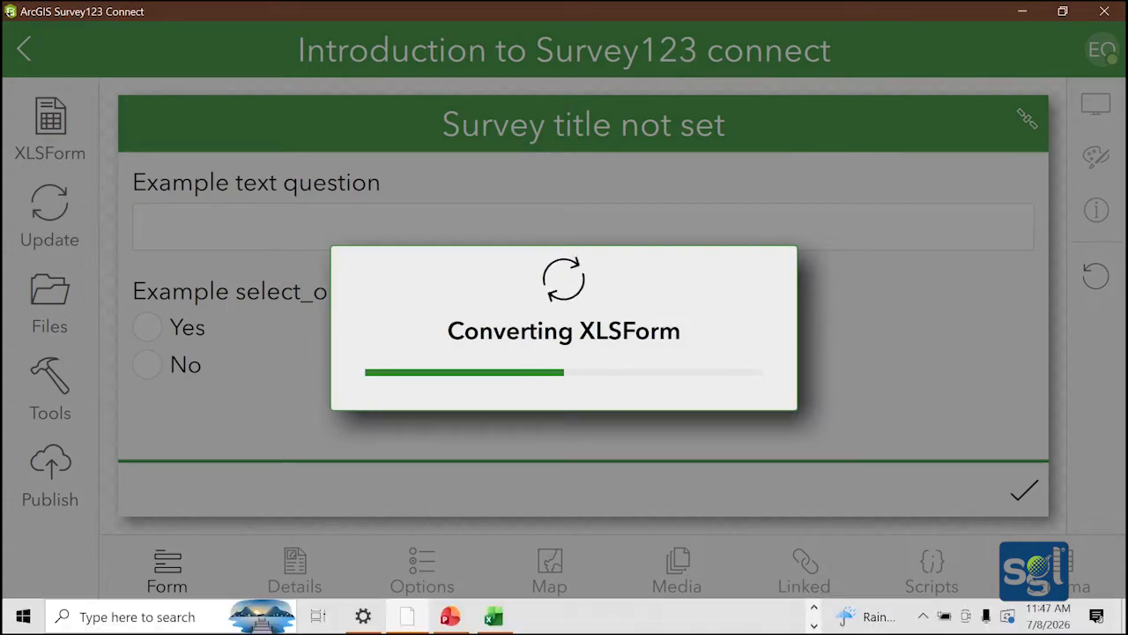
left_click(494, 617)
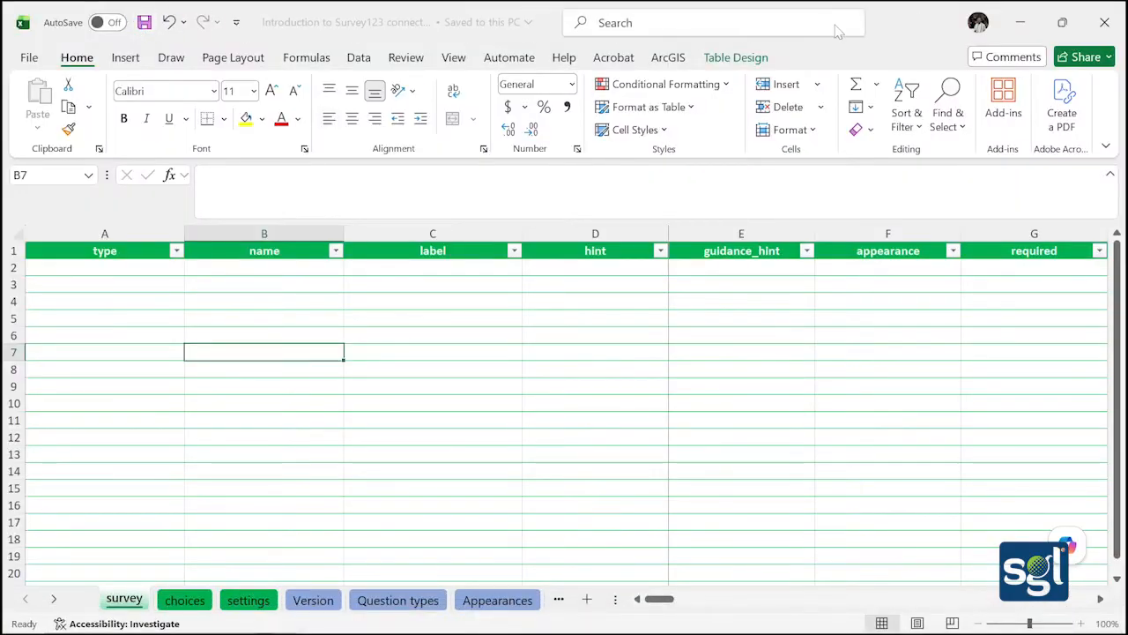
left_click(1030, 11)
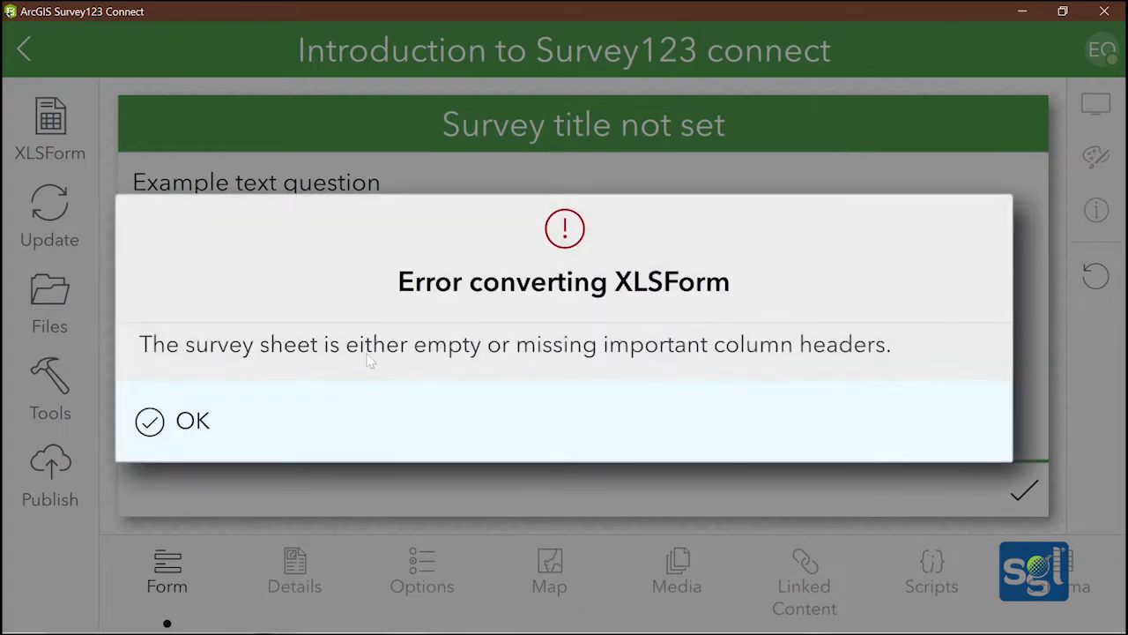
left_click(166, 423)
left_click(49, 216)
left_click(564, 420)
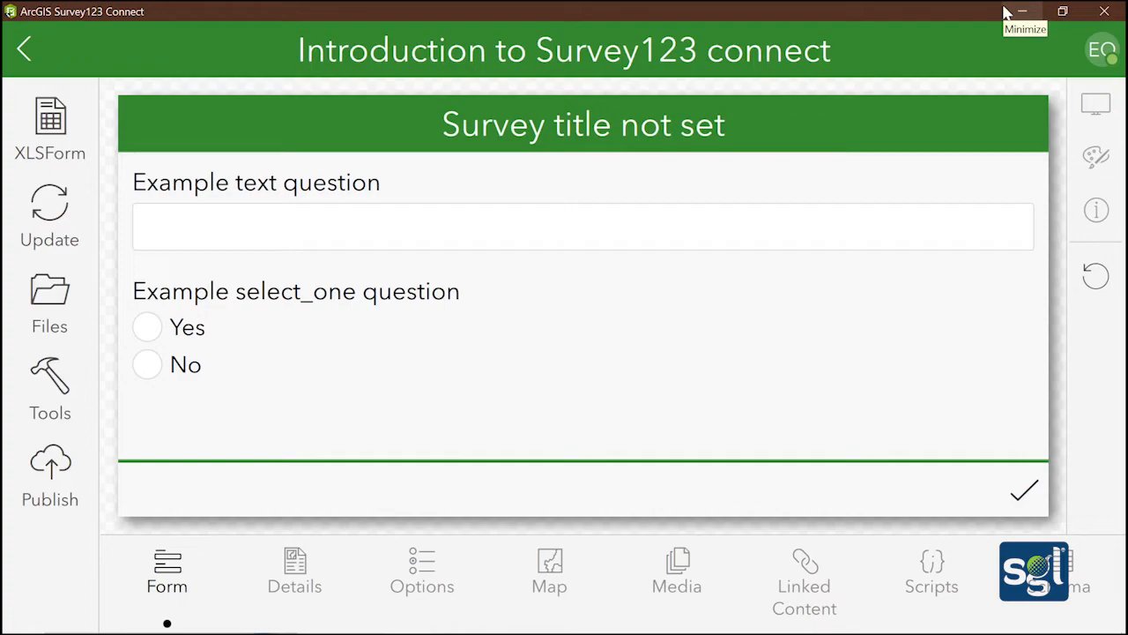
mouse_move(541, 625)
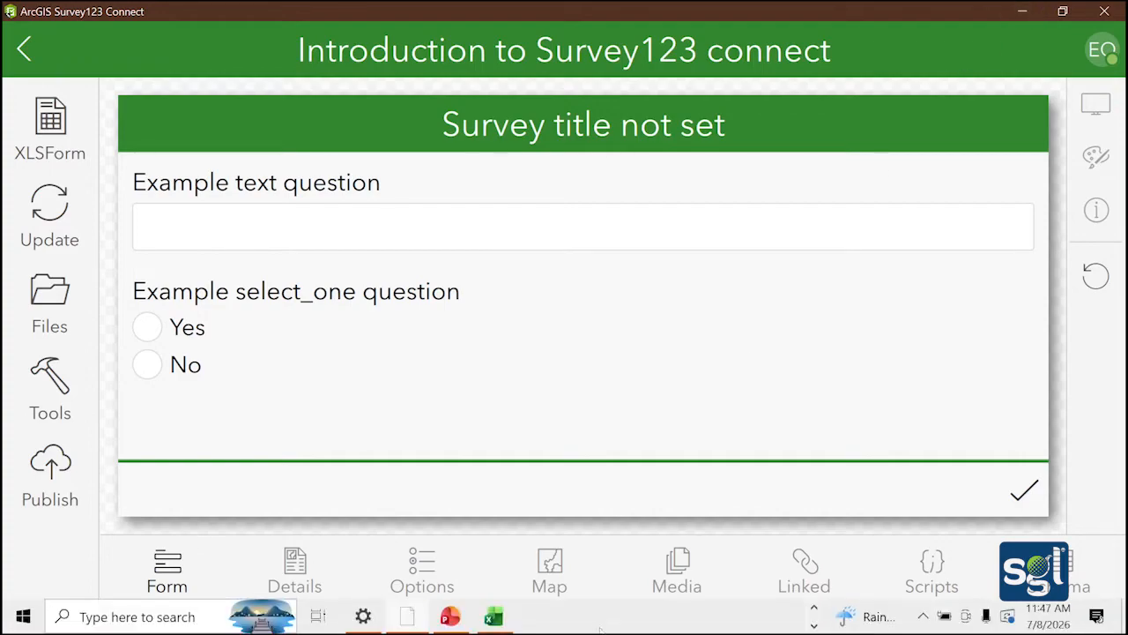
Back in Excel, check the emptied choices sheet, then return to the survey sheet at A2
left_click(505, 620)
left_click(95, 286)
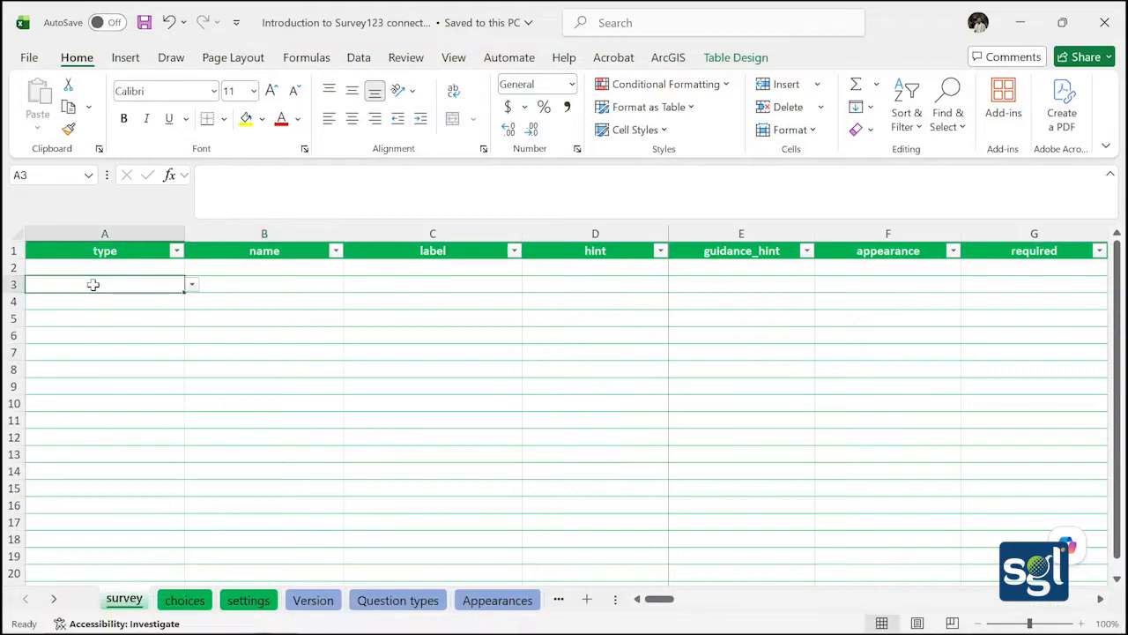
left_click(100, 269)
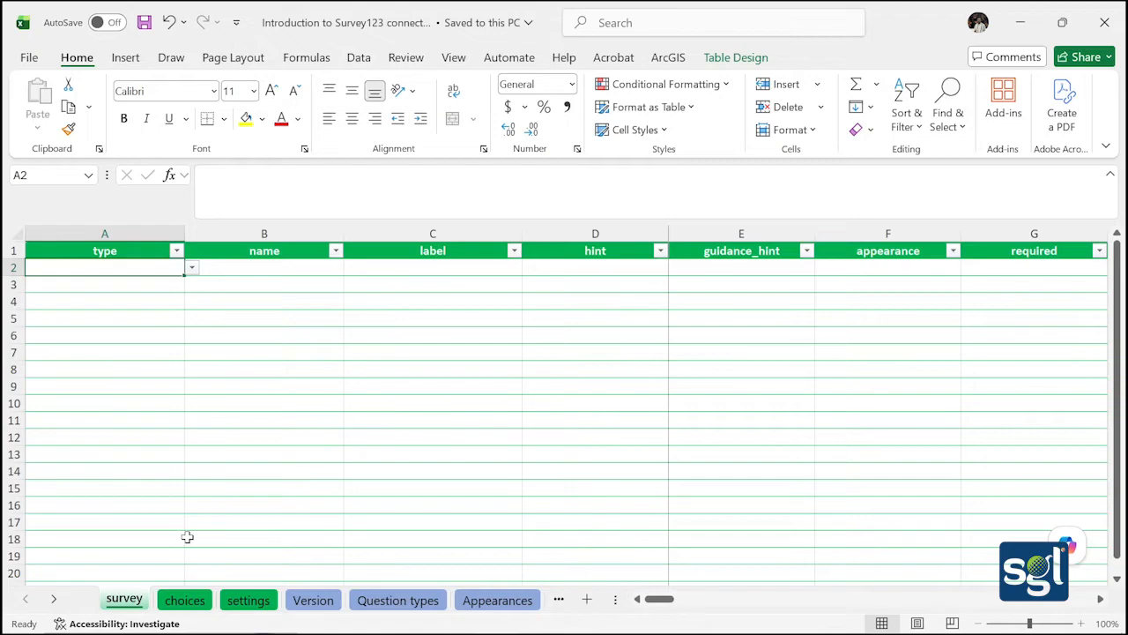
left_click(187, 599)
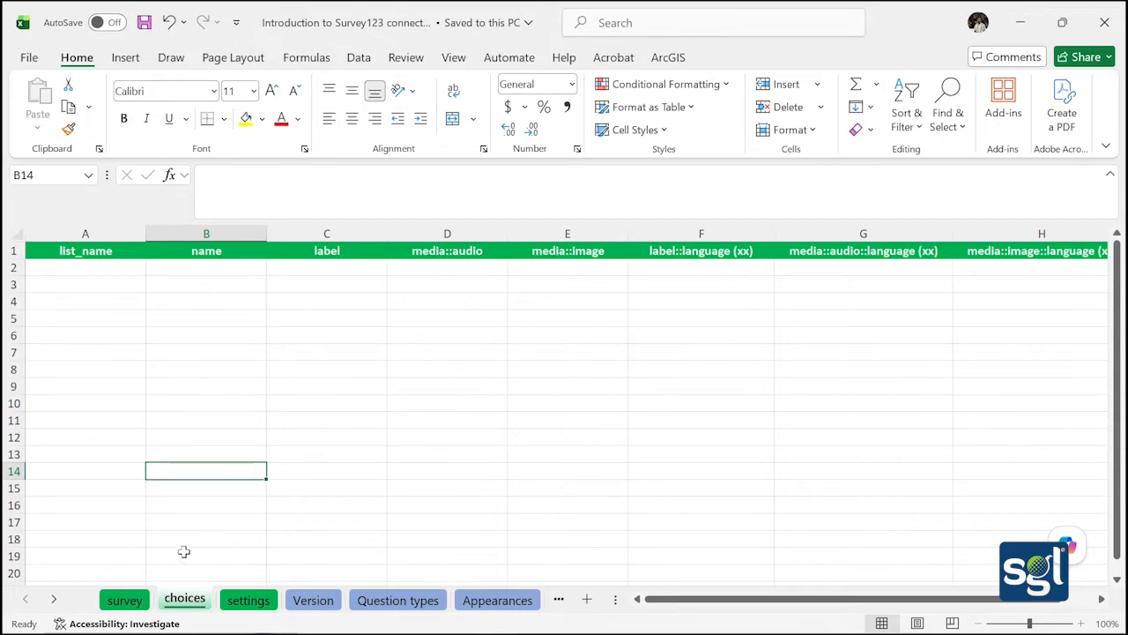
left_click(128, 601)
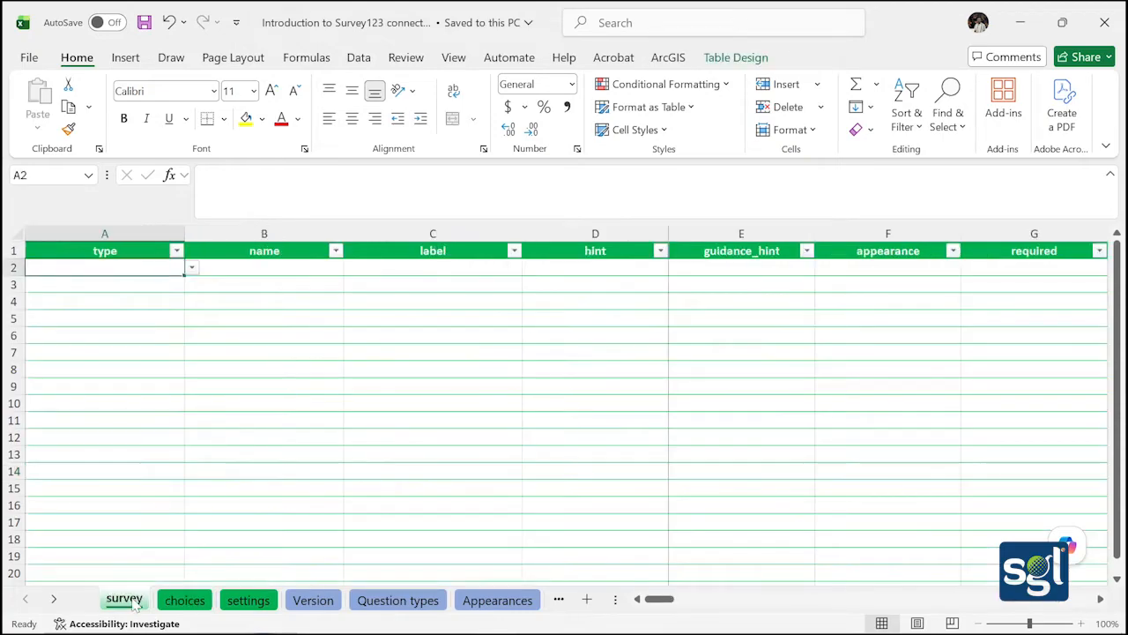
Change the settings sheet's form title in A2 to 'Farmland Assessment Survey' and save the workbook
left_click(248, 600)
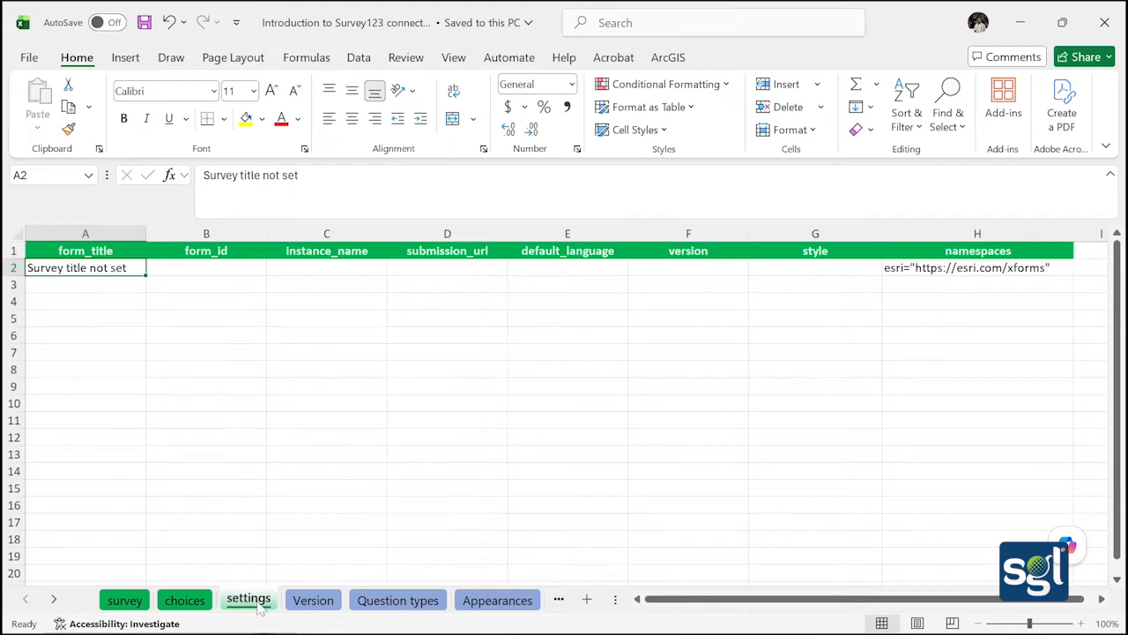
double_click(139, 267)
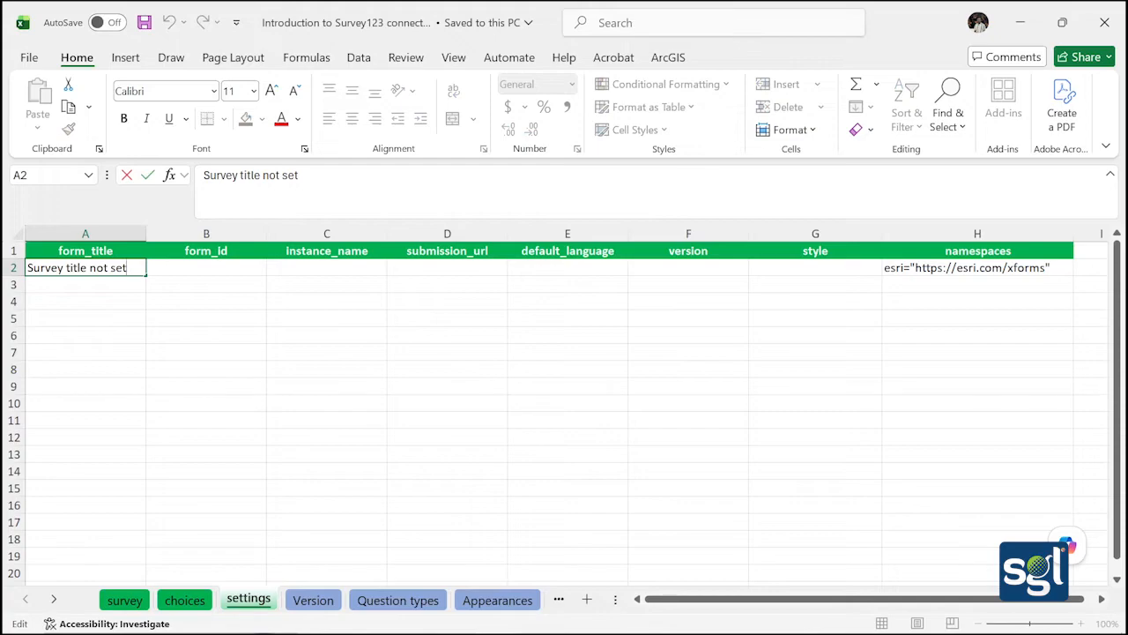
key("BackSpace")
key("BackSpace")
key("BackSpace")
key("BackSpace")
key("BackSpace")
key("BackSpace")
key("BackSpace")
key("BackSpace")
key("BackSpace")
key("BackSpace")
key("BackSpace")
key("BackSpace")
key("BackSpace")
key("BackSpace")
key("BackSpace")
key("BackSpace")
key("BackSpace")
key("BackSpace")
key("BackSpace")
key("BackSpace")
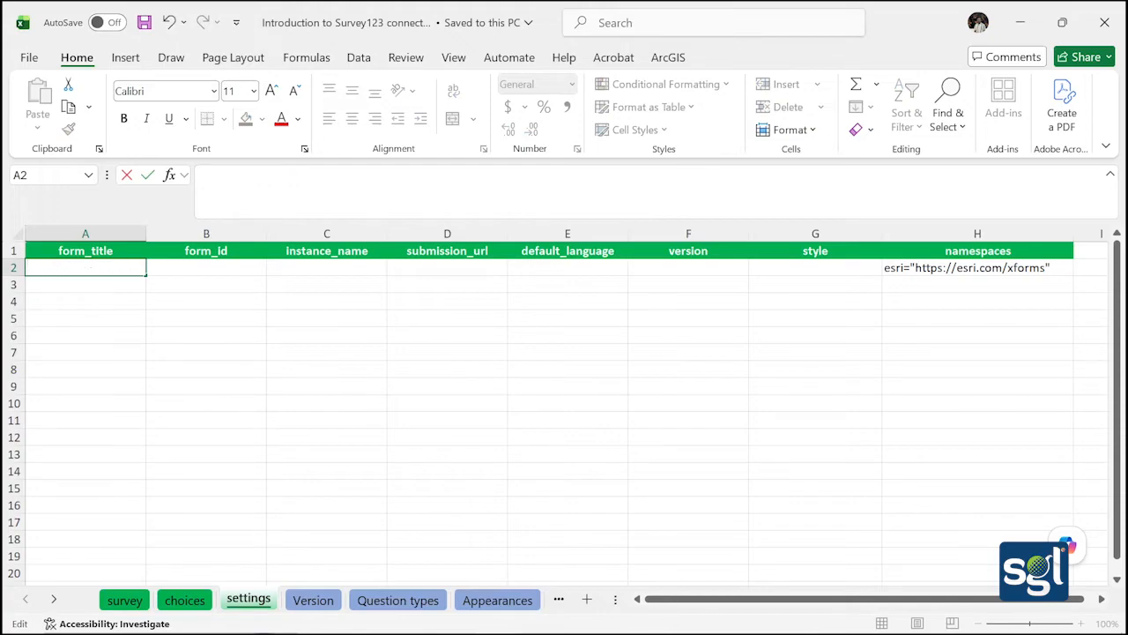
type("Farmland Asses")
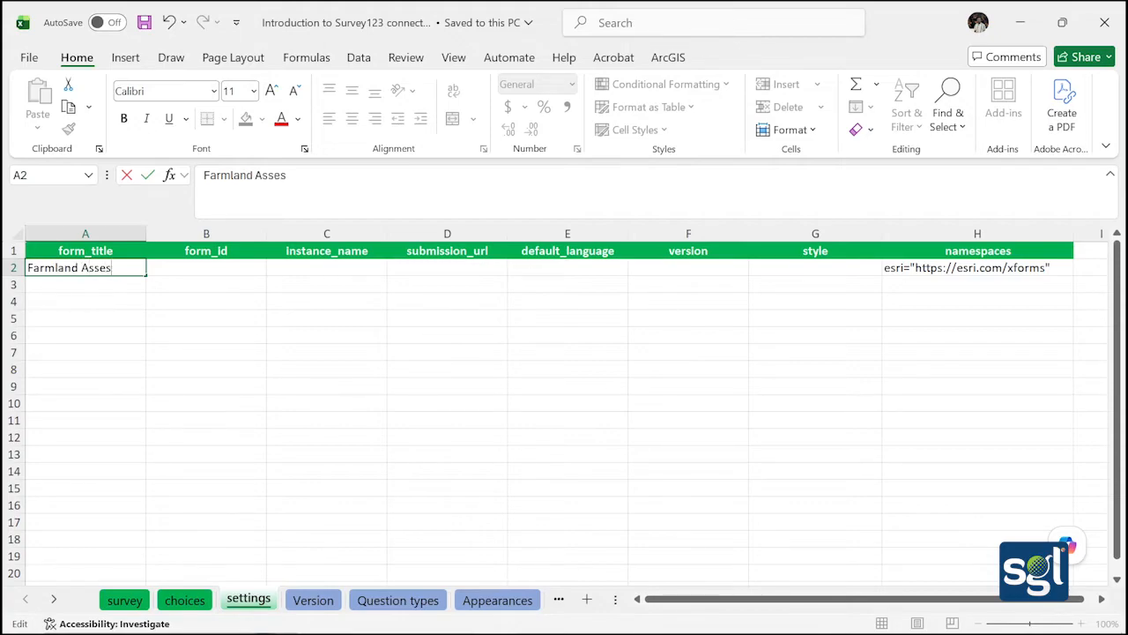
type("sment Su")
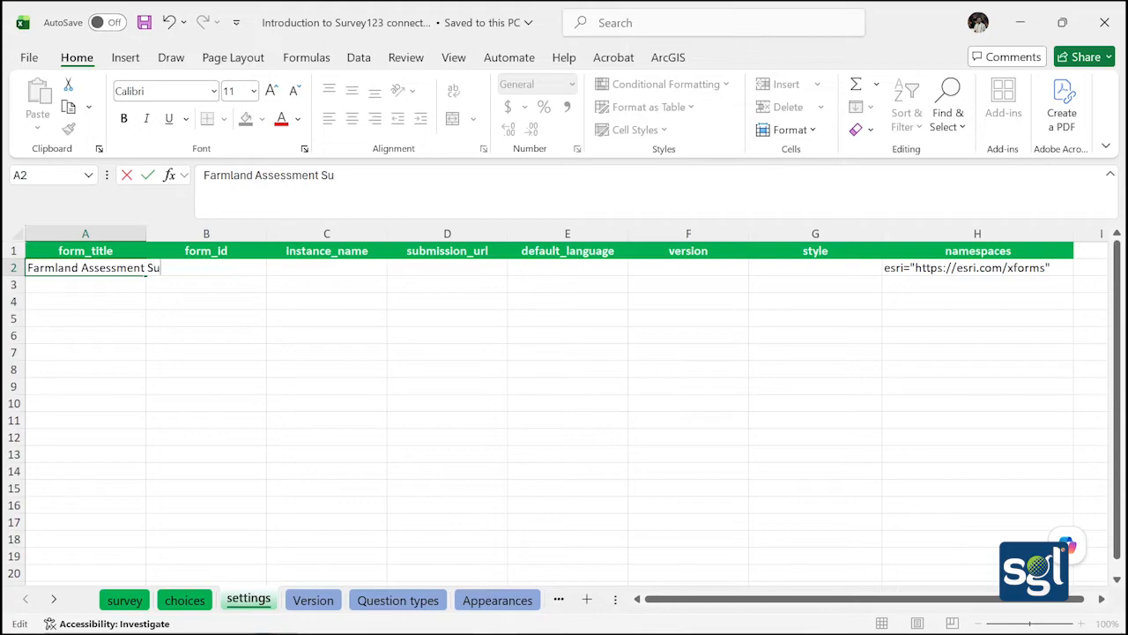
type("rvey")
left_click(114, 286)
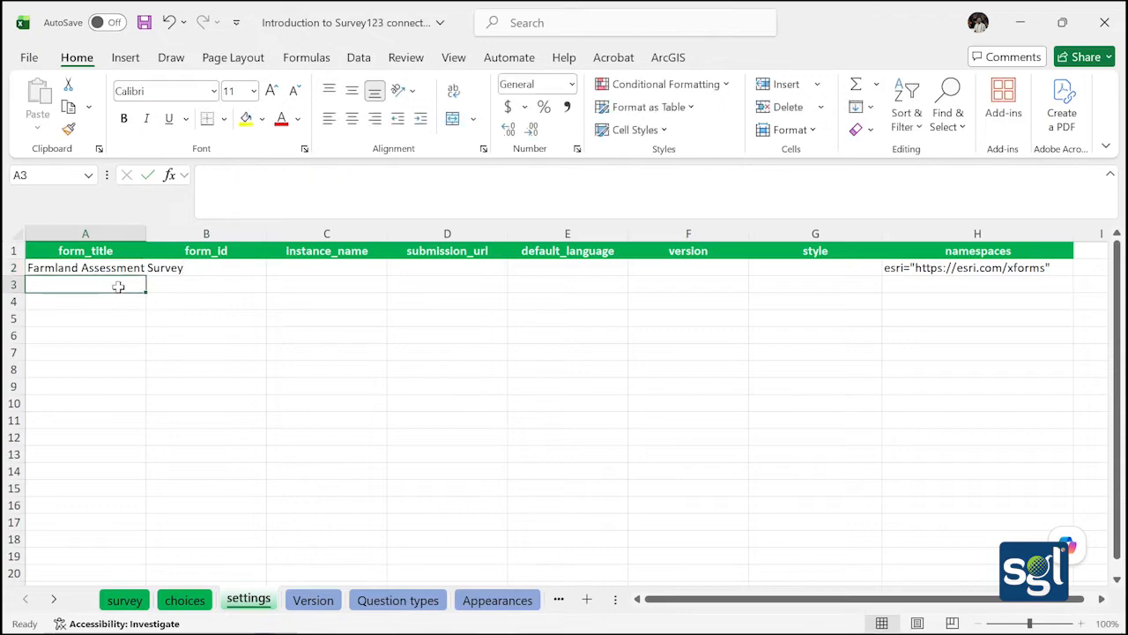
left_click(168, 289)
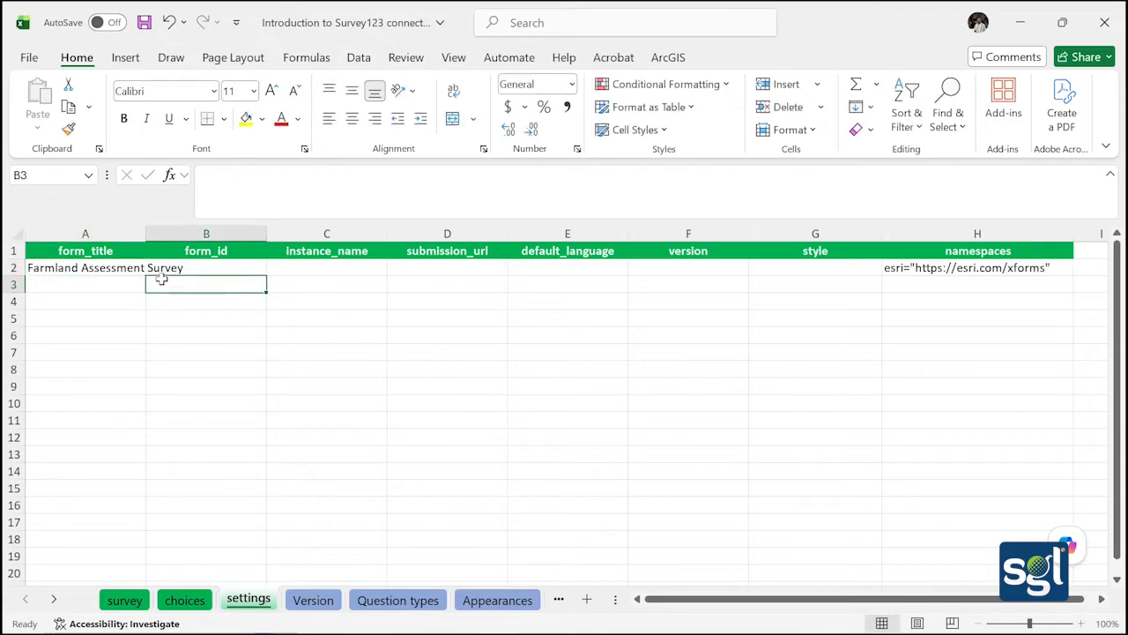
left_click(100, 304)
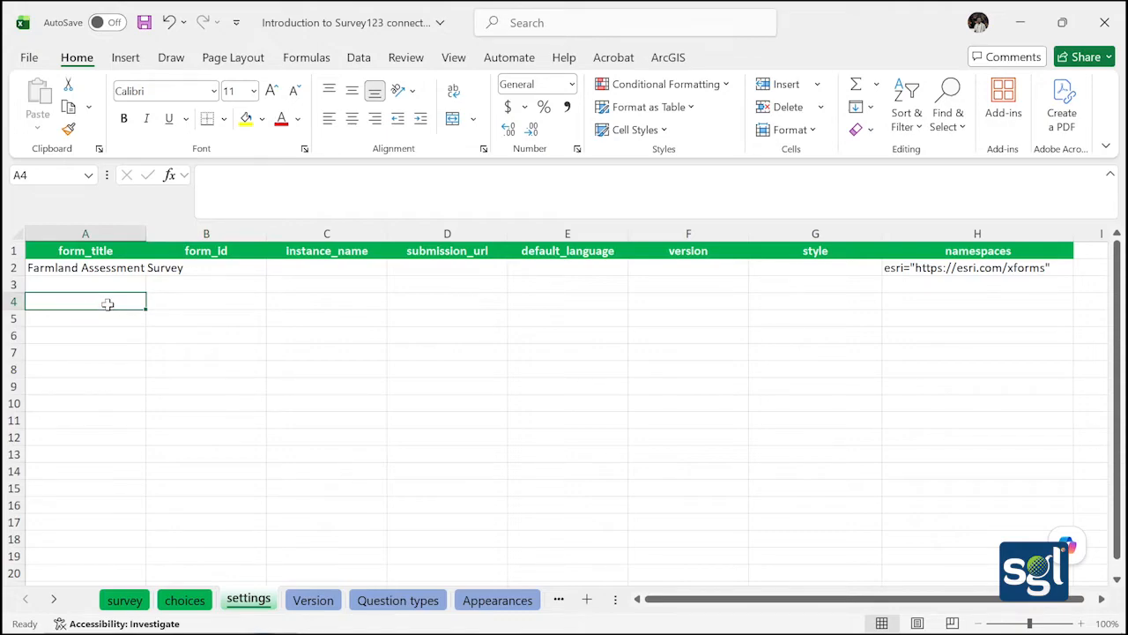
left_click(144, 22)
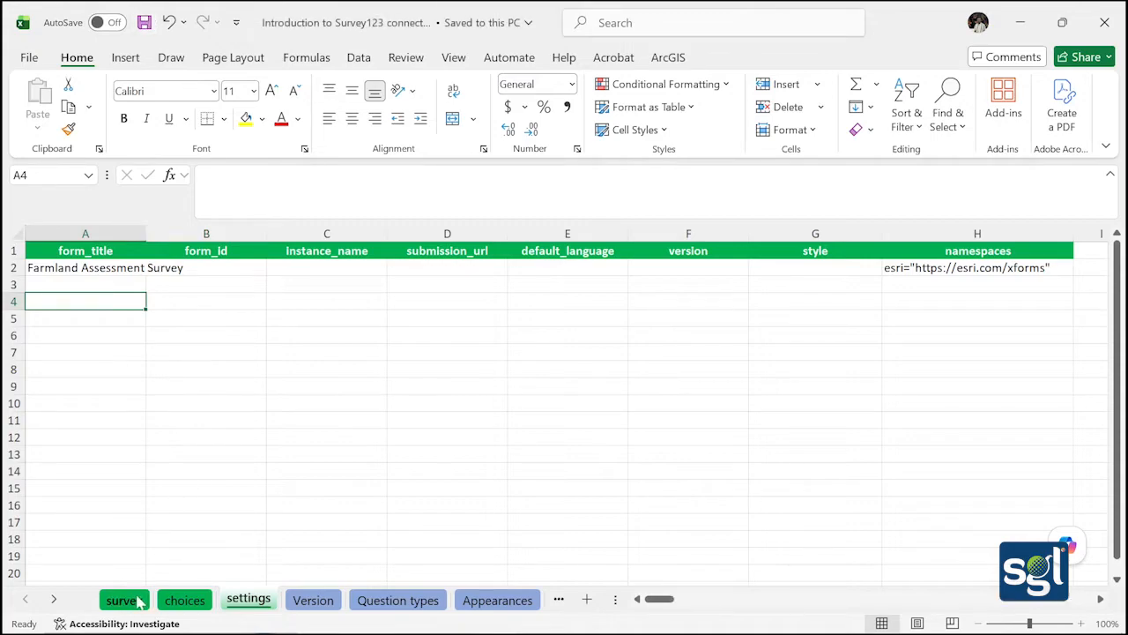
Set the survey sheet's A2 question type to text
left_click(124, 599)
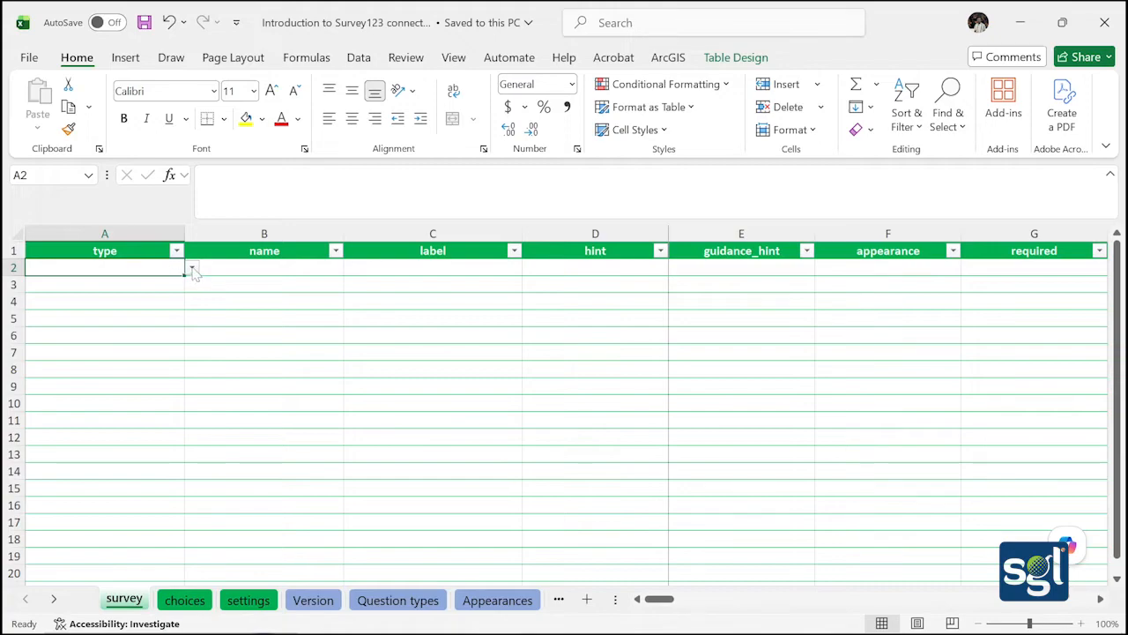
left_click(191, 269)
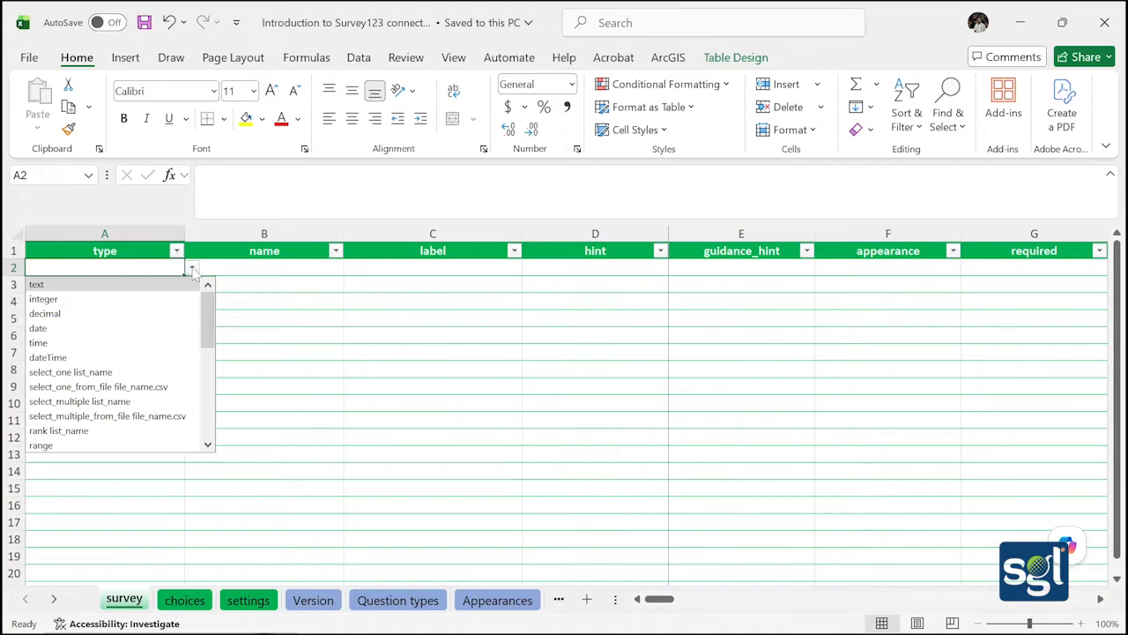
left_click(143, 287)
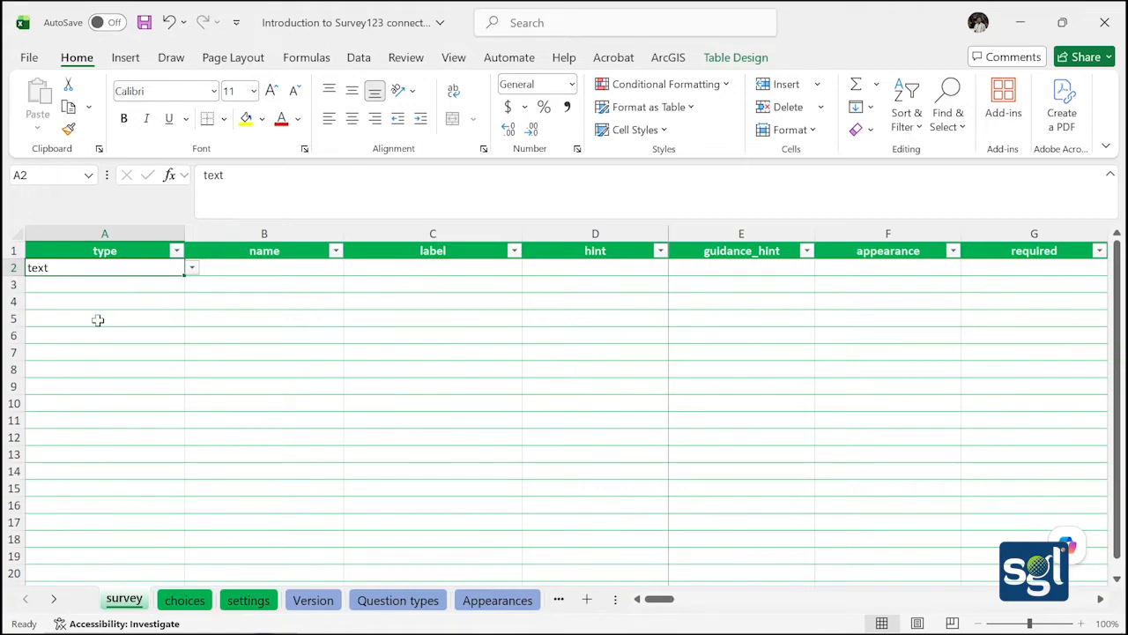
Give the text question name Farmer_Full_Name and label 'Farmer's Full Name', then save
double_click(221, 270)
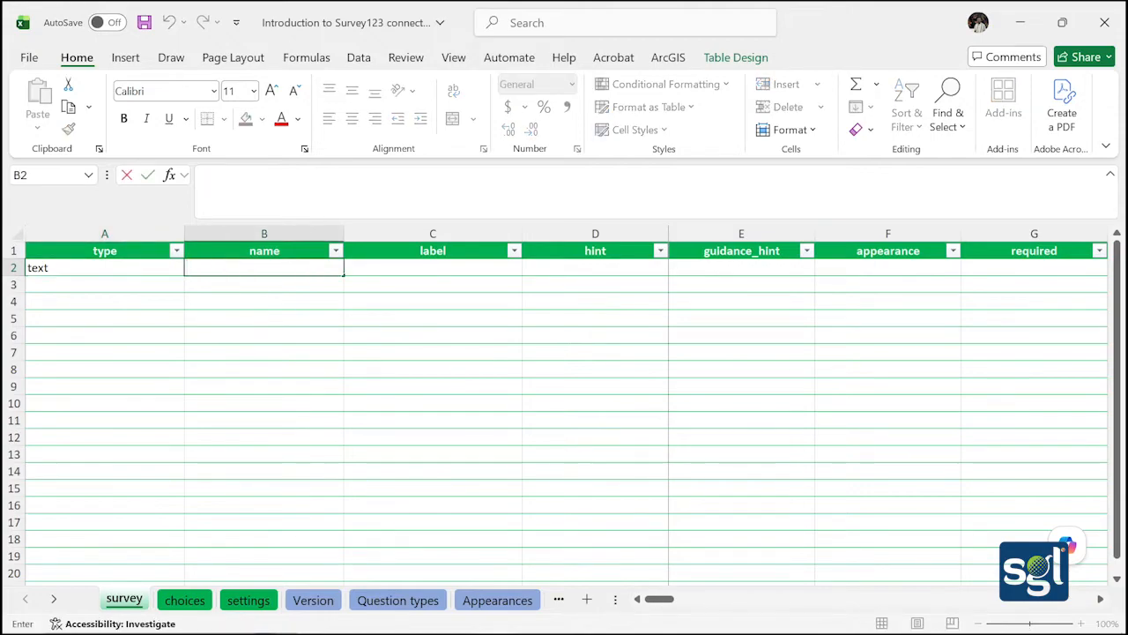
type("Farmer_Full_")
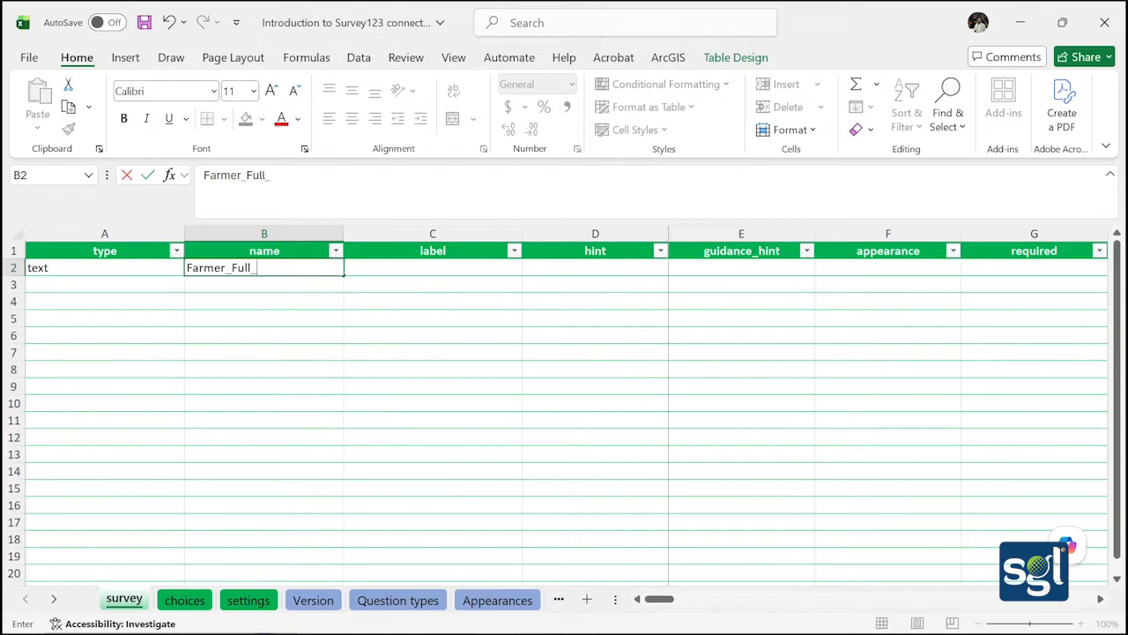
type("Name")
left_click(365, 265)
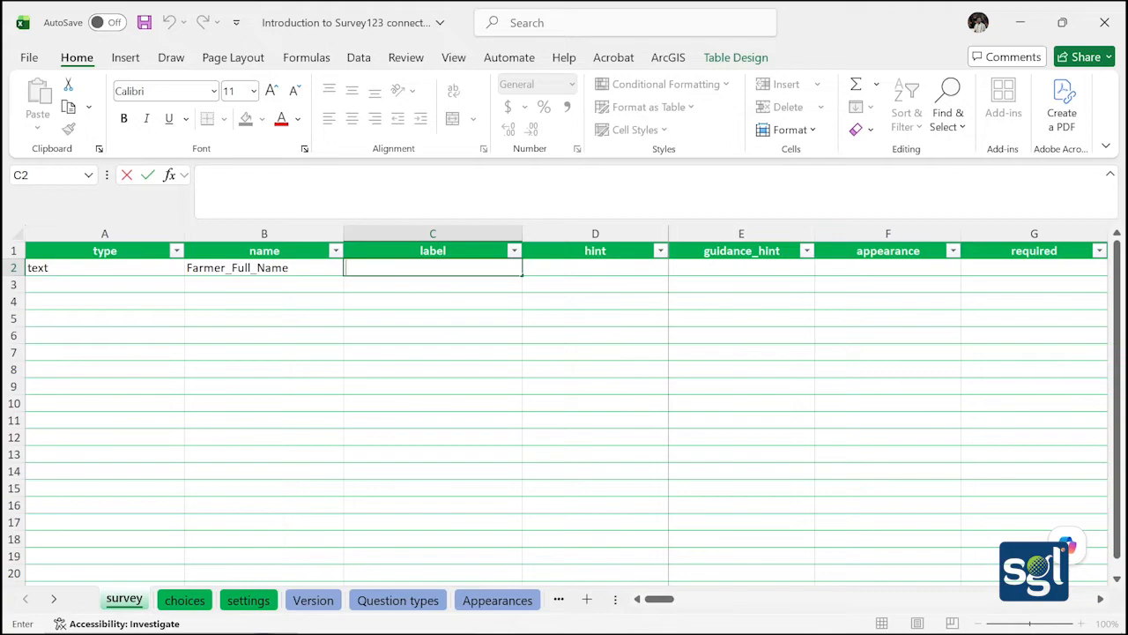
type("Farmer's F")
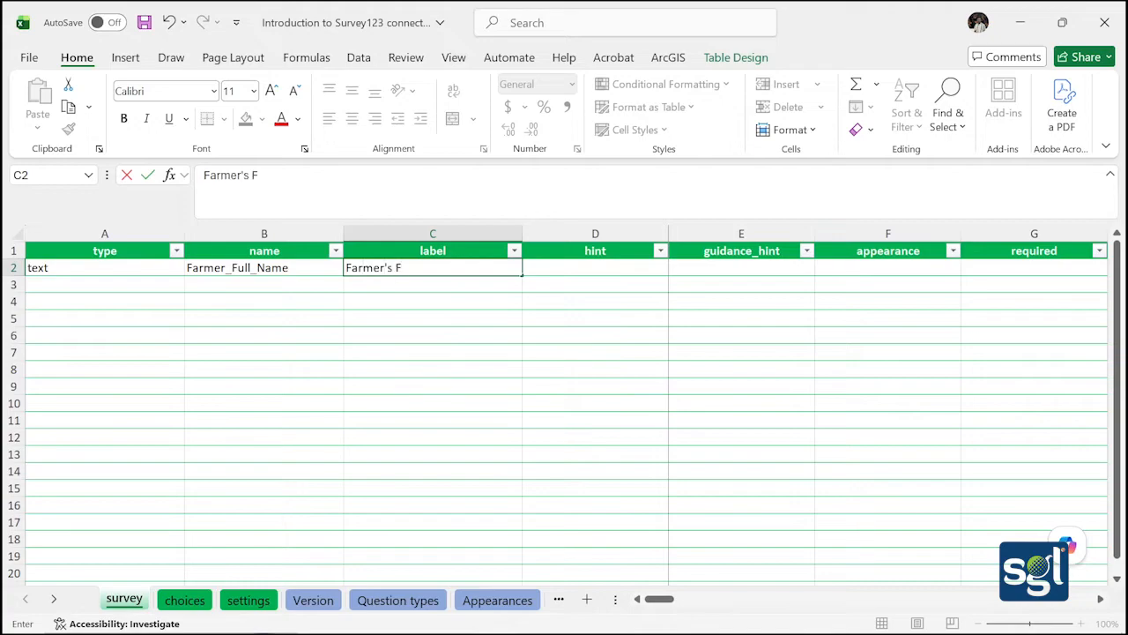
type("ull Name")
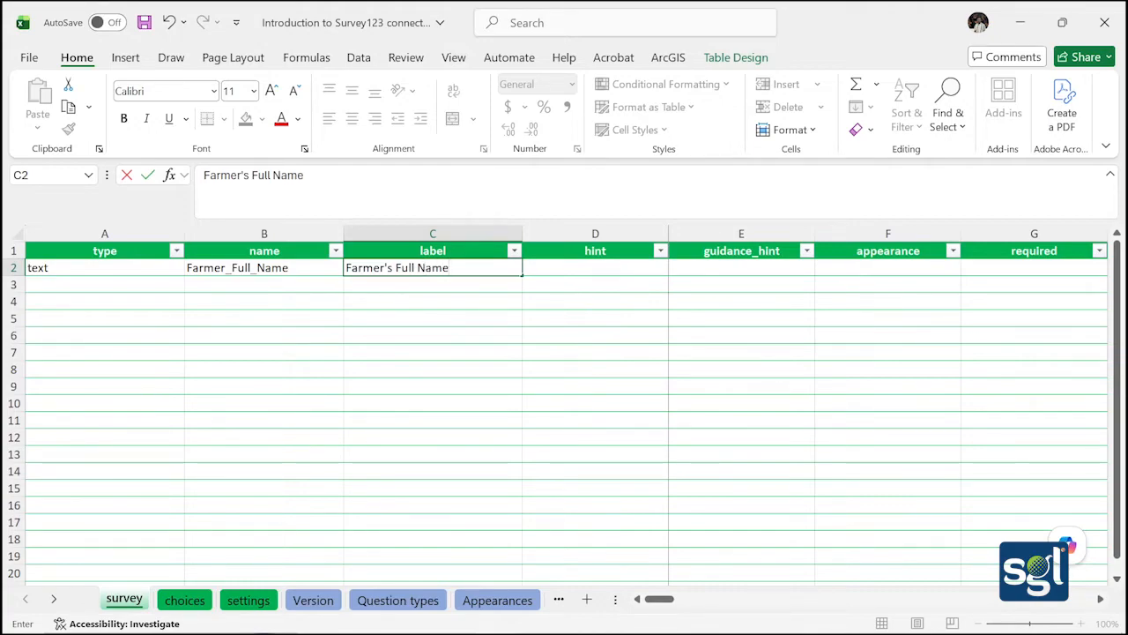
left_click(454, 288)
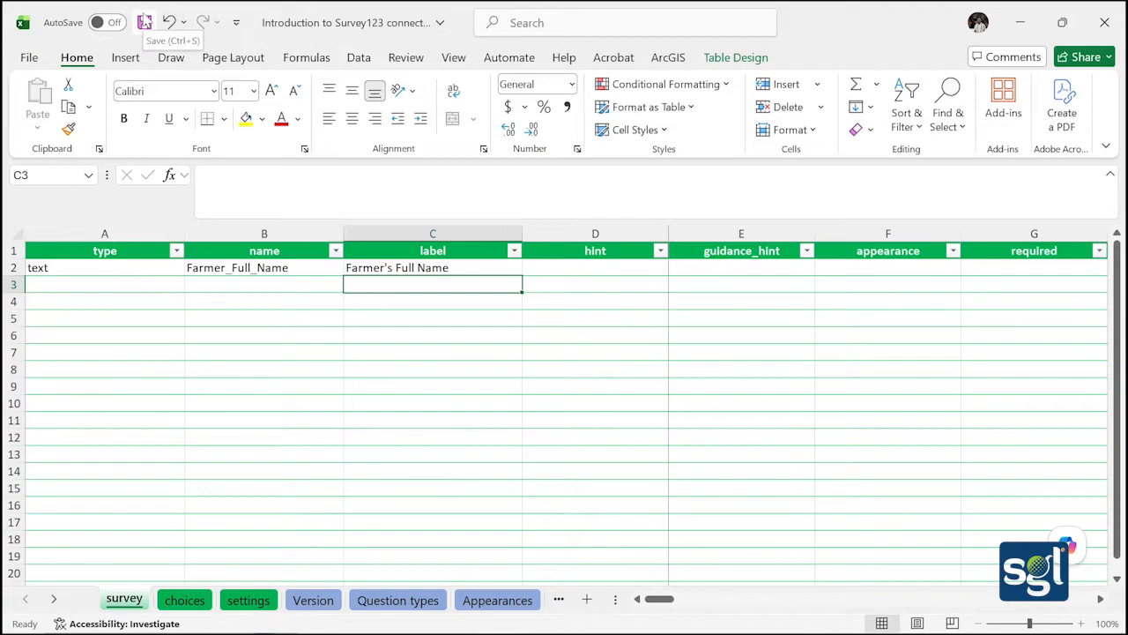
left_click(144, 22)
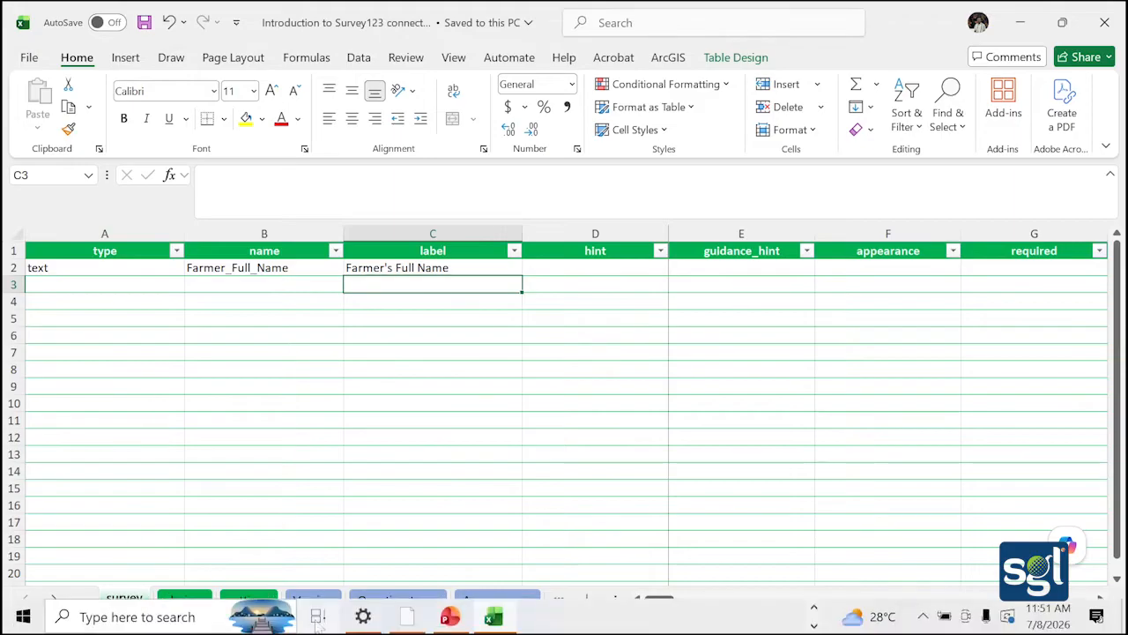
In Survey123 Connect, dismiss the conversion error and enter a sample farmer's full name in the preview
left_click(404, 620)
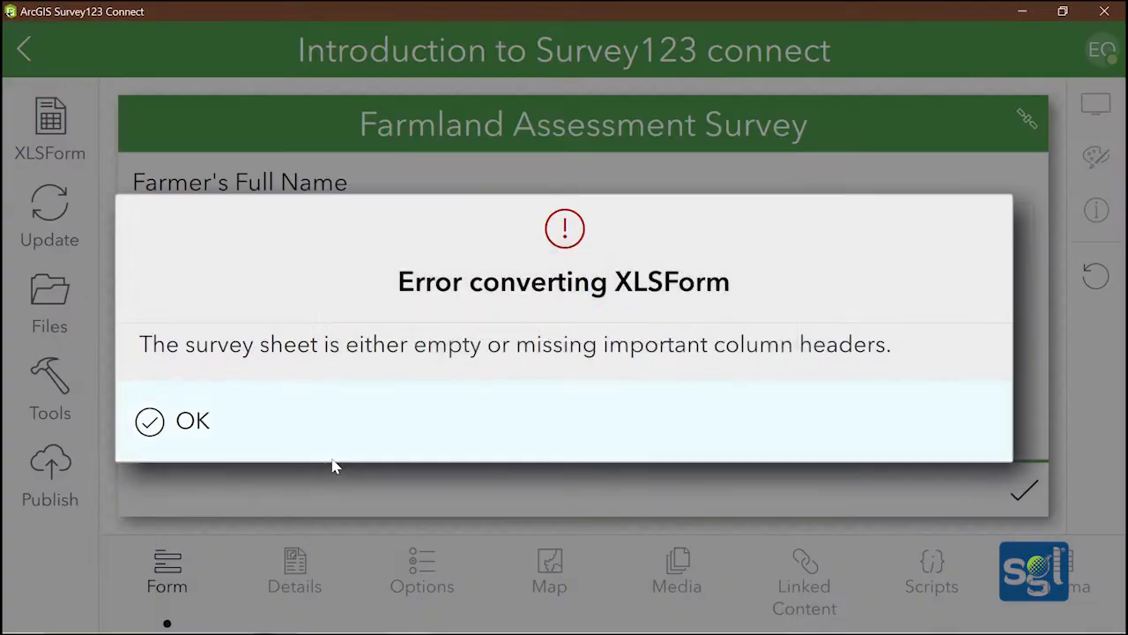
left_click(179, 427)
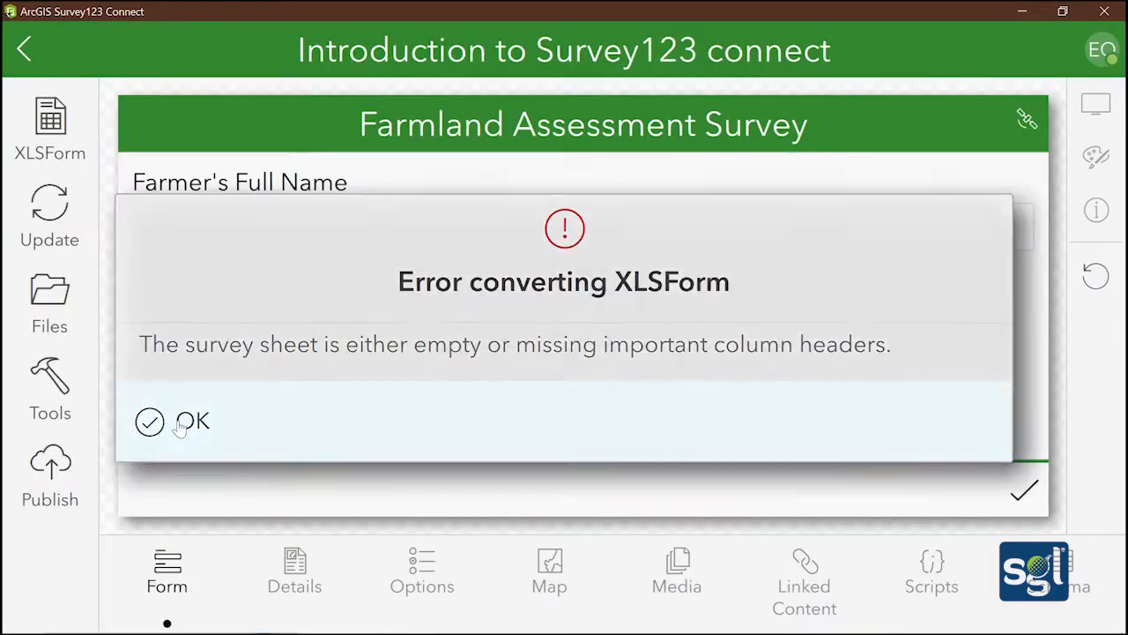
left_click(315, 222)
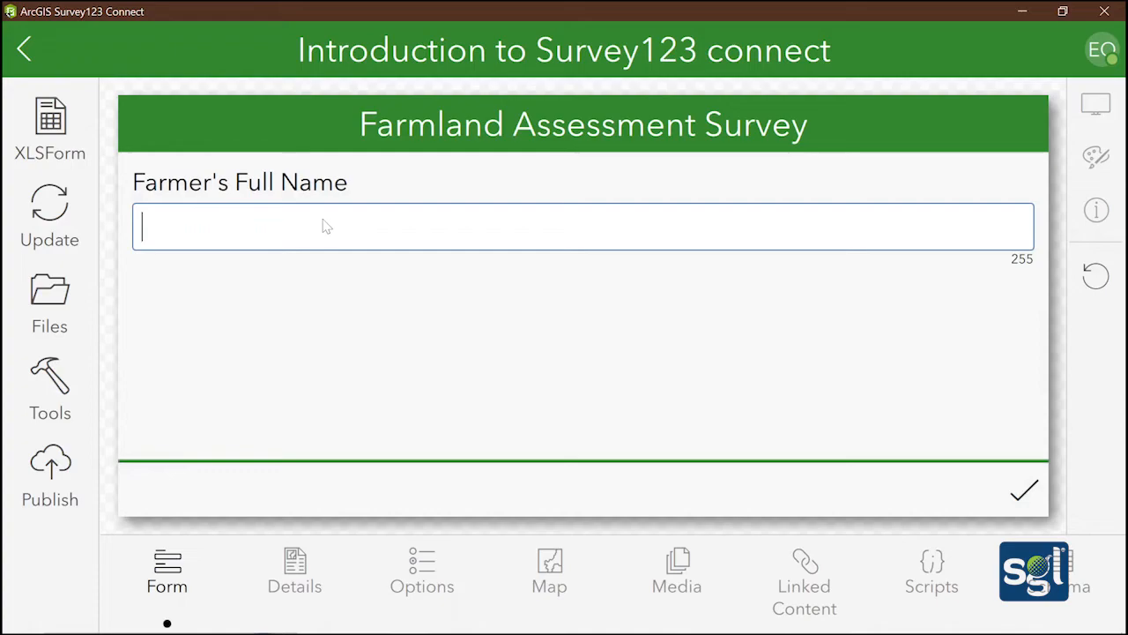
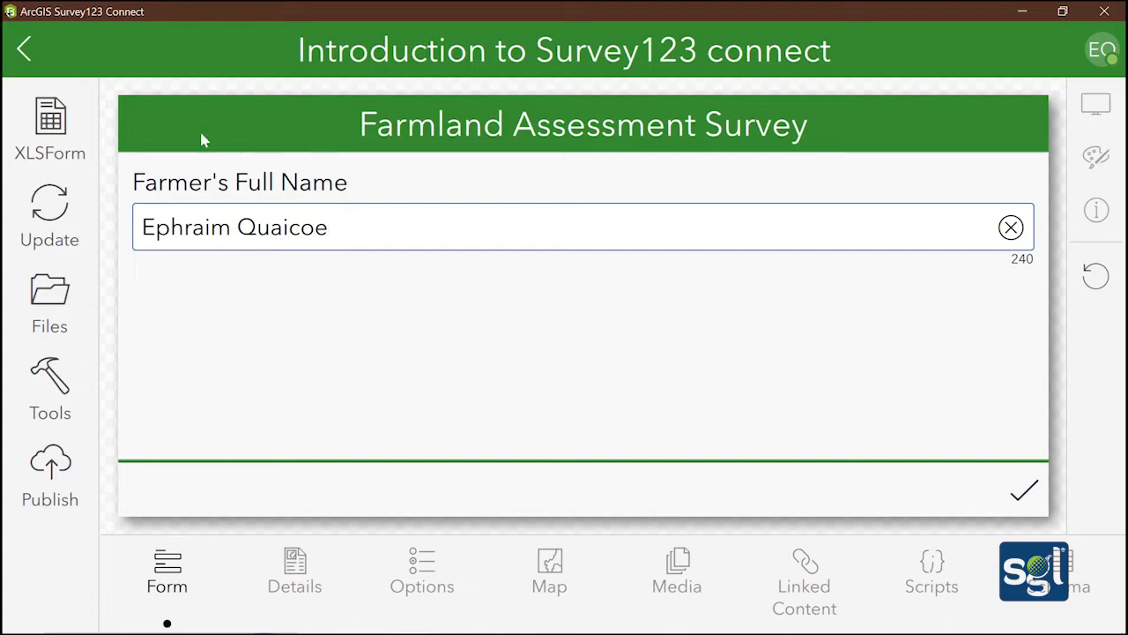
mouse_move(541, 614)
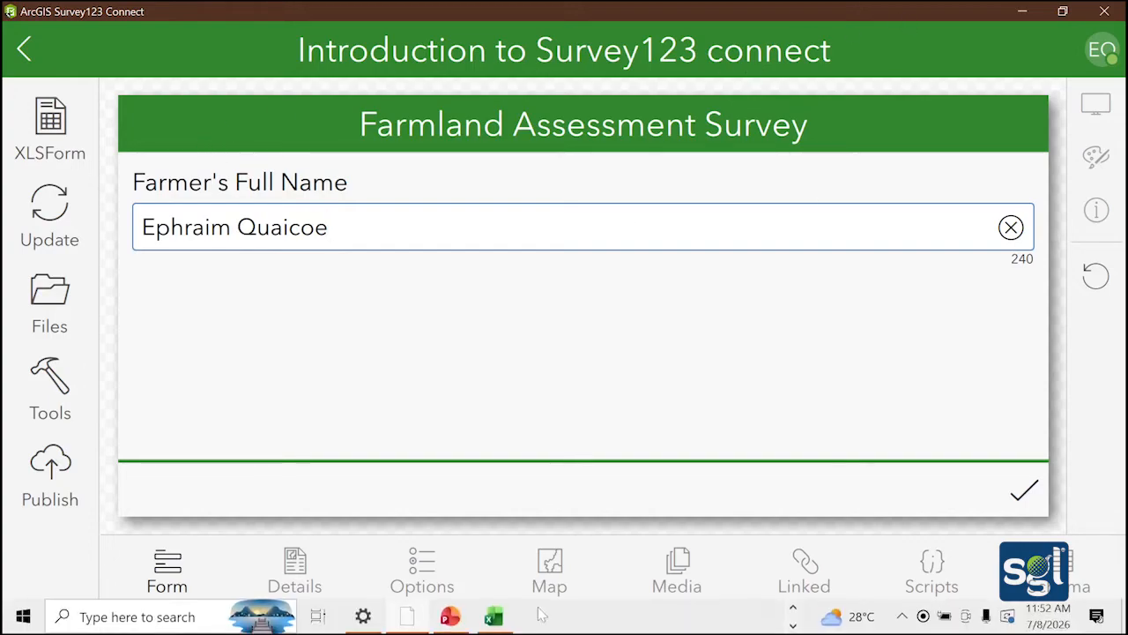
left_click(494, 615)
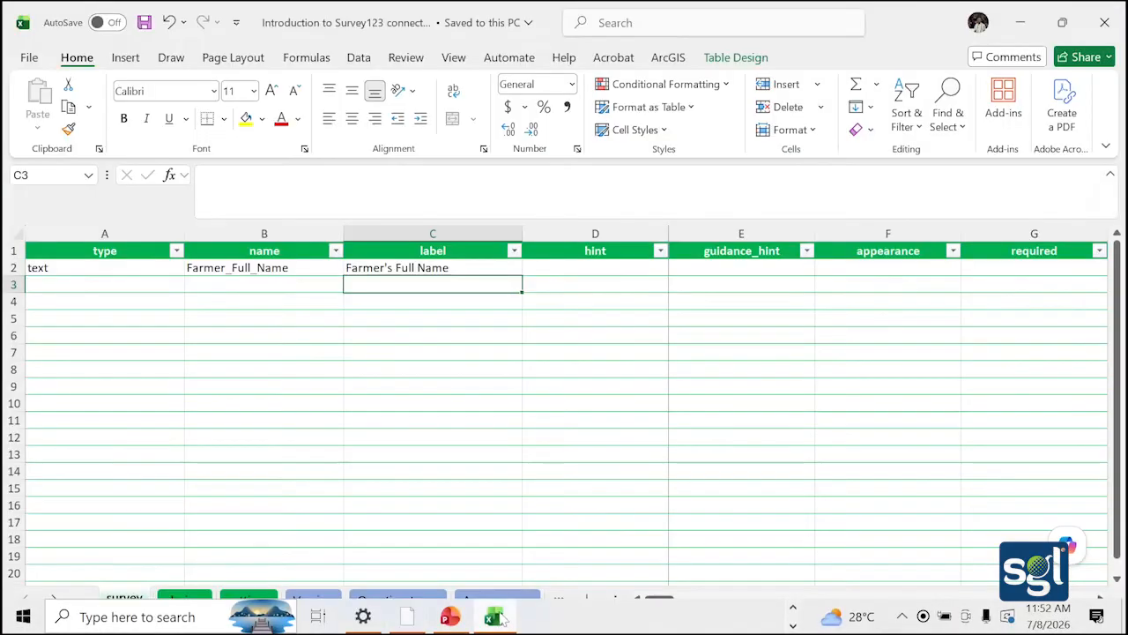
Set cell A4's question type to 'select_one Gender', replacing the list_name placeholder
left_click(66, 302)
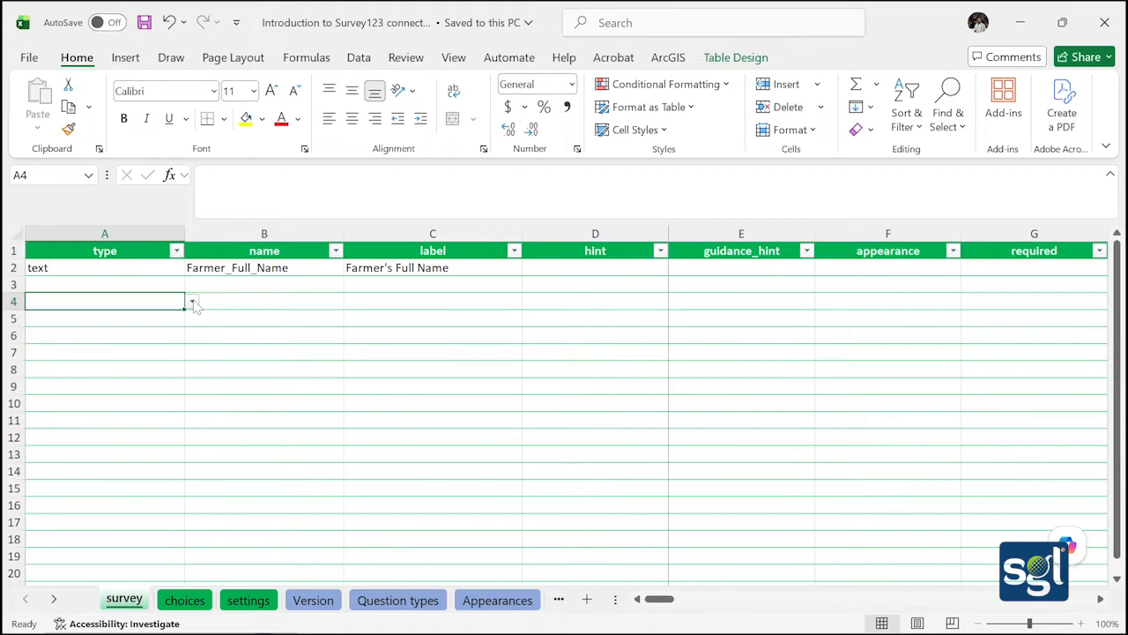
left_click(192, 302)
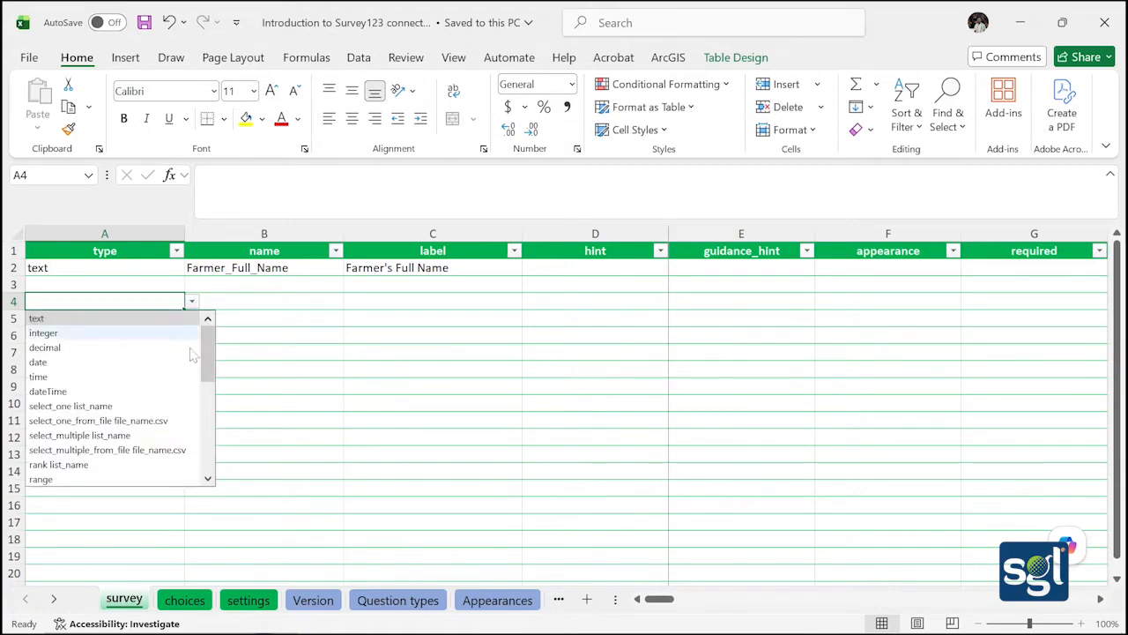
left_click(150, 407)
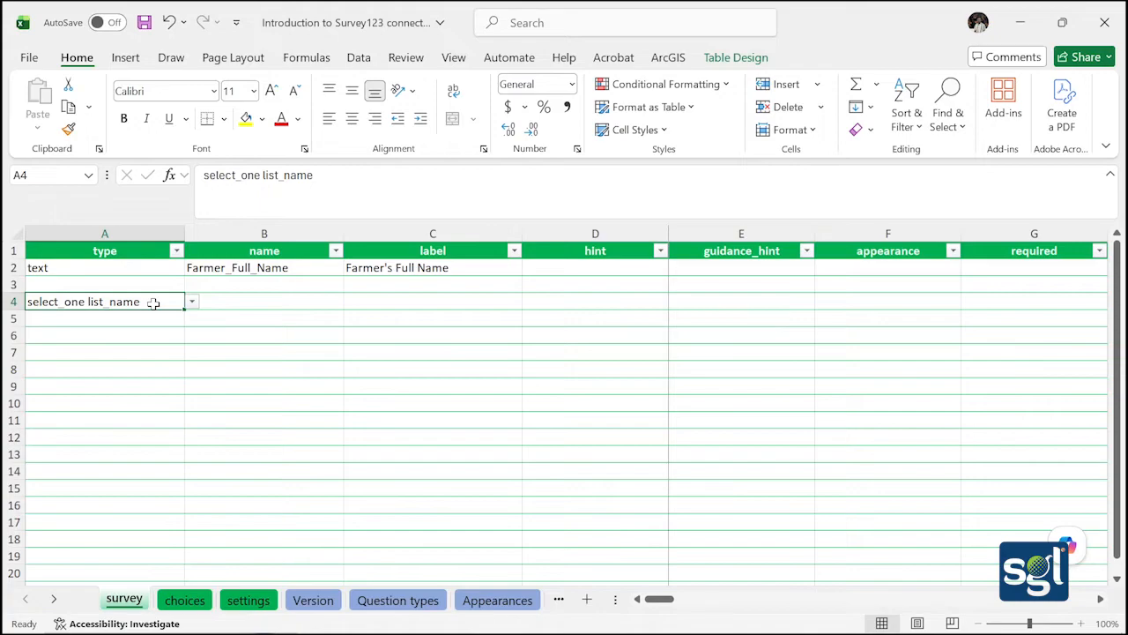
key("F2")
key("BackSpace")
key("BackSpace")
key("BackSpace")
key("BackSpace")
key("BackSpace")
key("BackSpace")
key("BackSpace")
key("BackSpace")
key("BackSpace")
key("BackSpace")
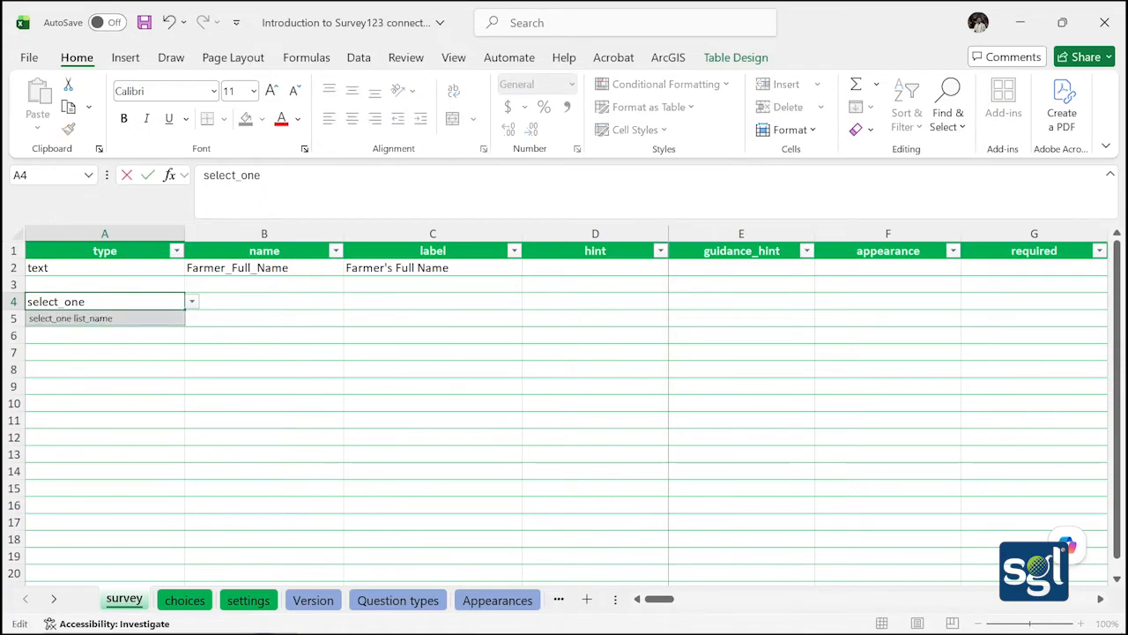
type("Gender")
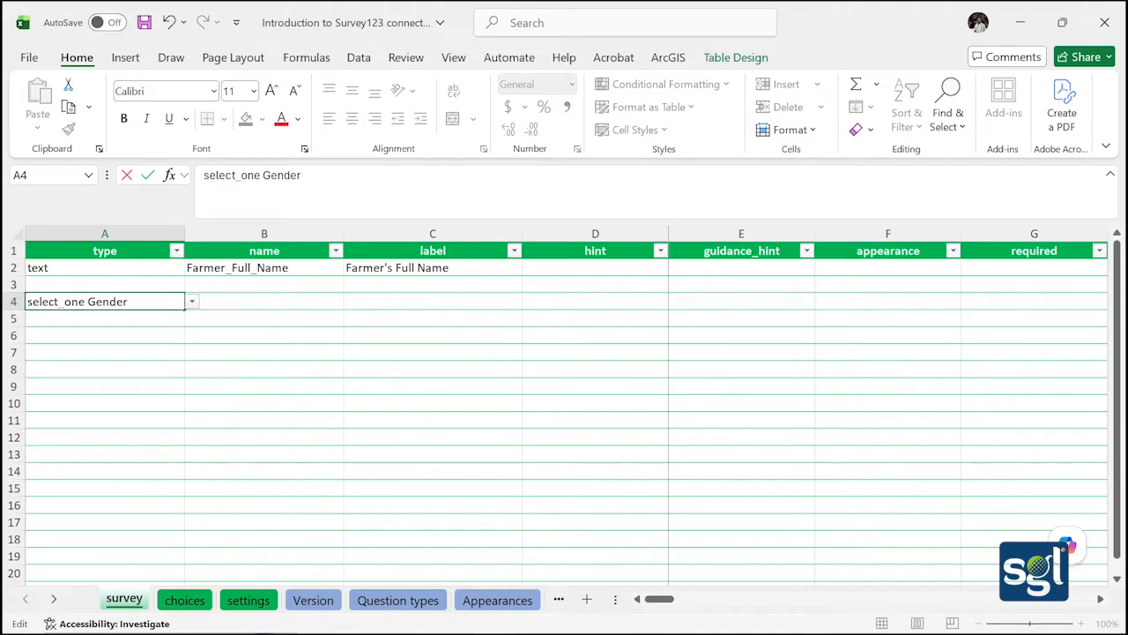
On the choices sheet, enter Gender as list name in A2:A3 with names Male and Female in B2:B3
left_click(174, 604)
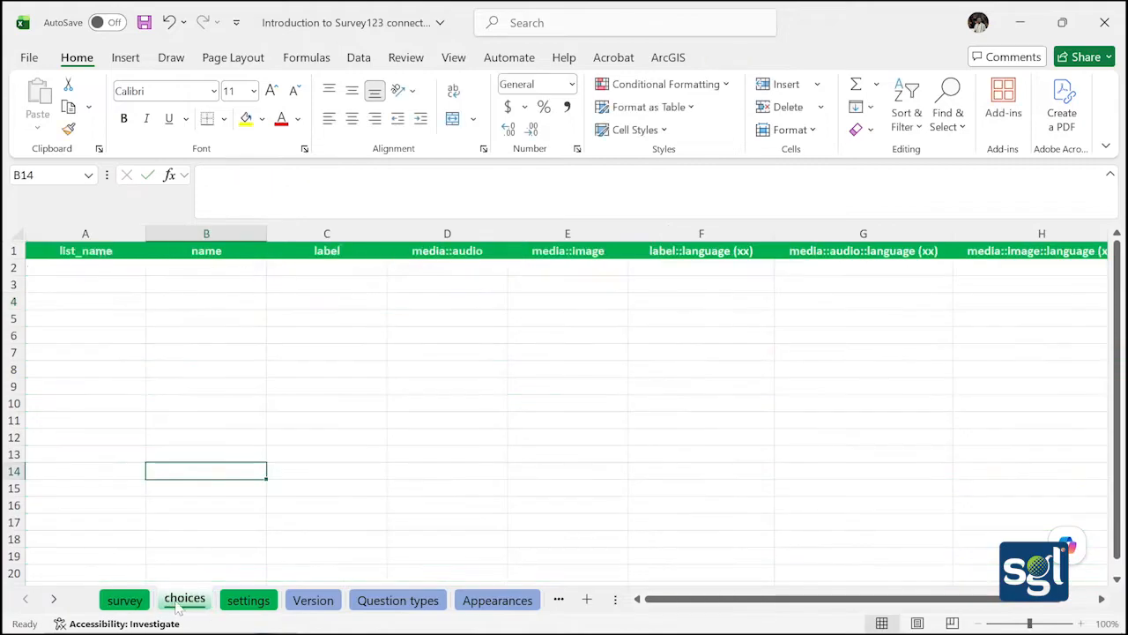
double_click(77, 271)
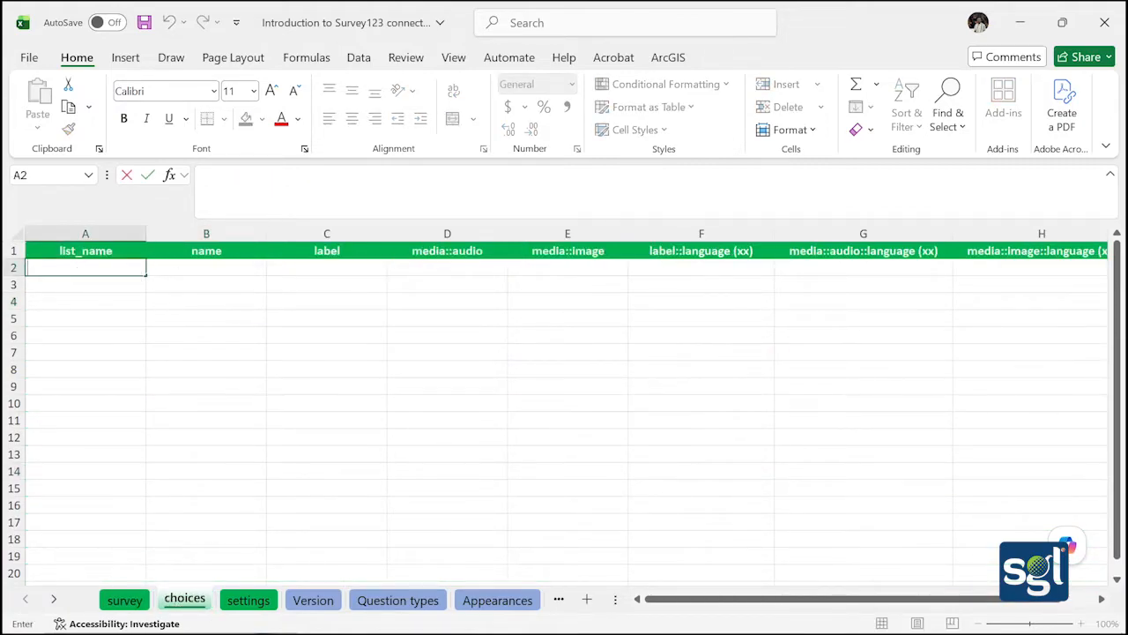
type("Gender")
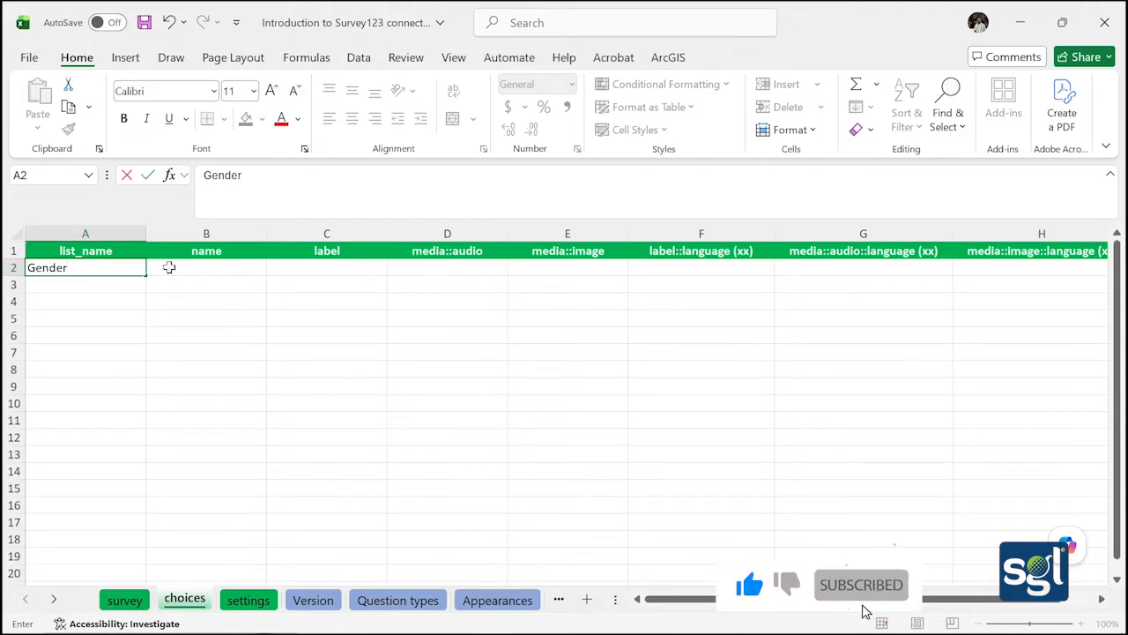
key("Return")
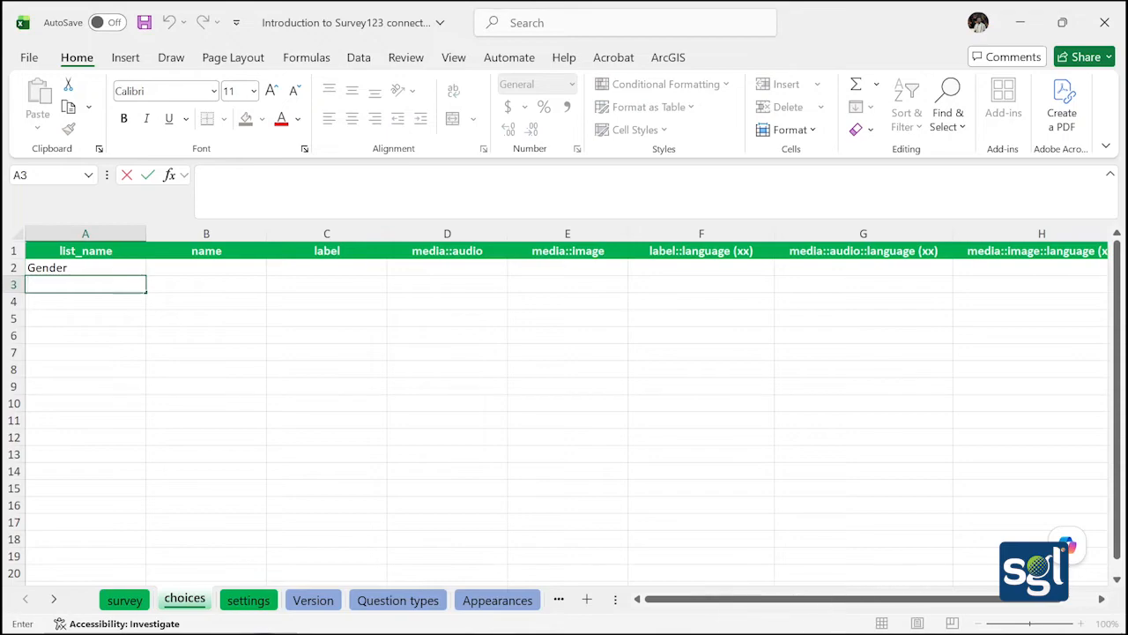
type("Gender")
double_click(167, 266)
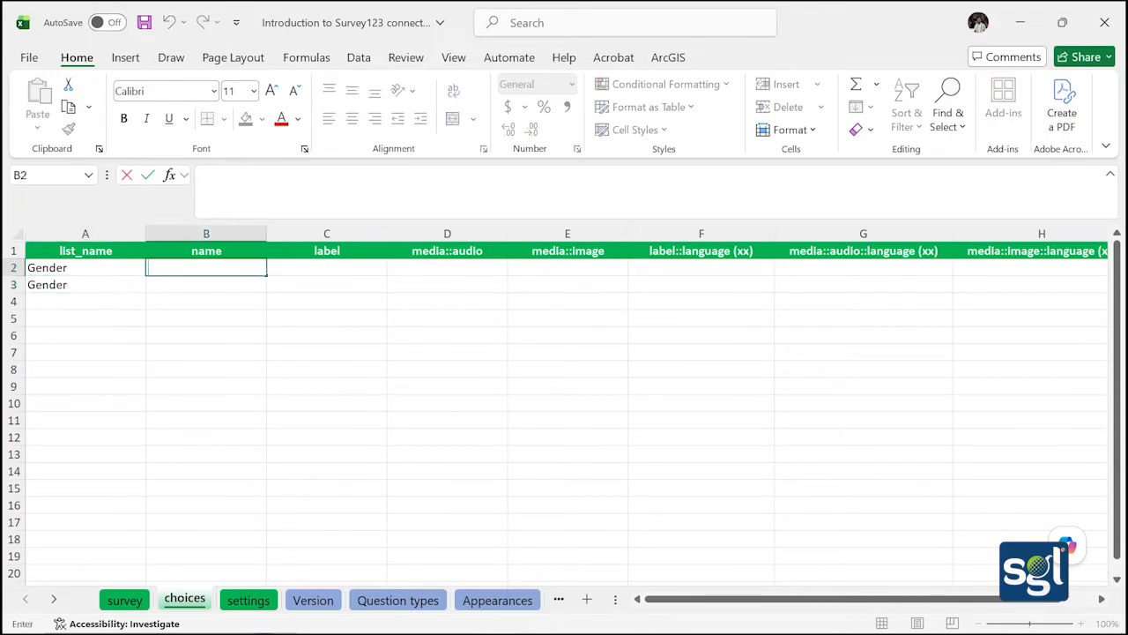
type("Male")
double_click(164, 285)
type("Female")
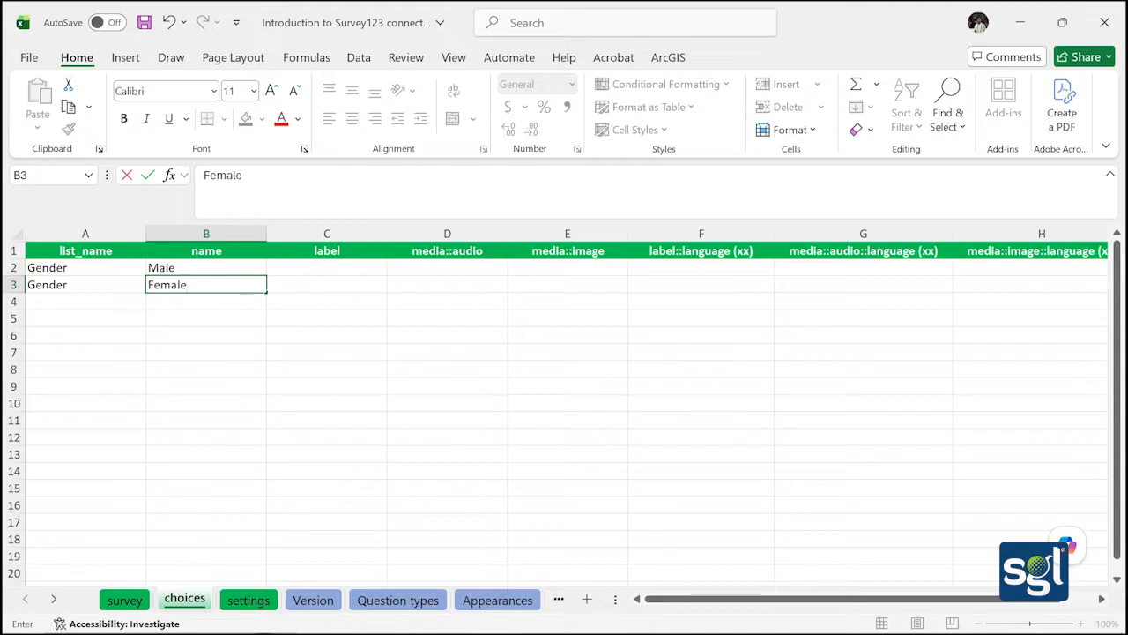
Copy Male and Female into C2:C3 as their labels and return to the survey sheet
double_click(291, 272)
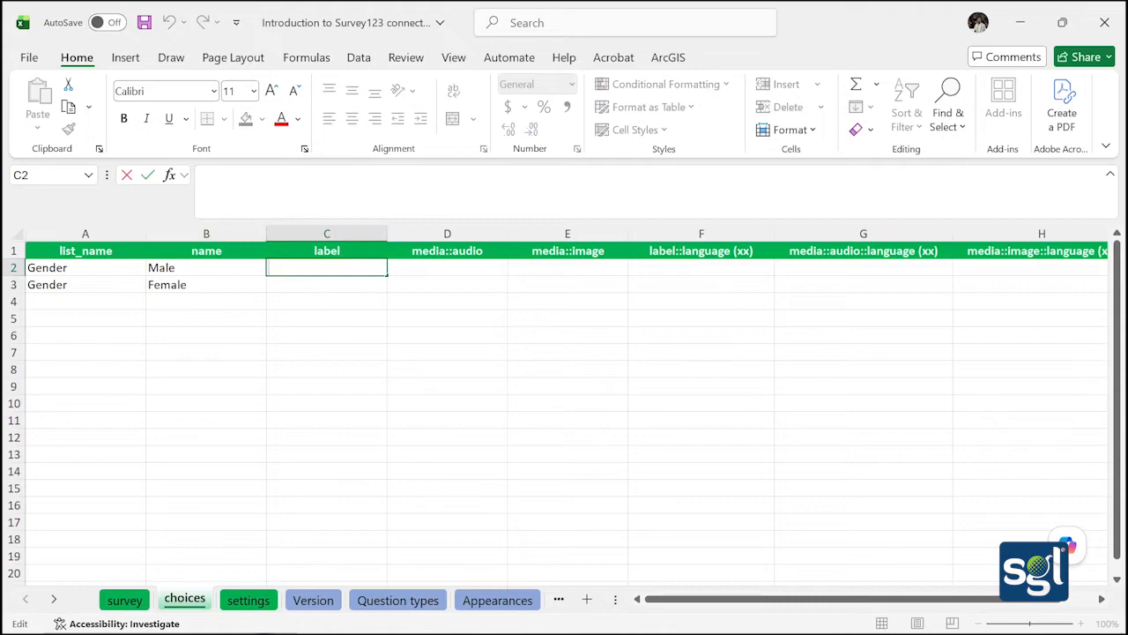
type("M")
key("BackSpace")
left_click(189, 271)
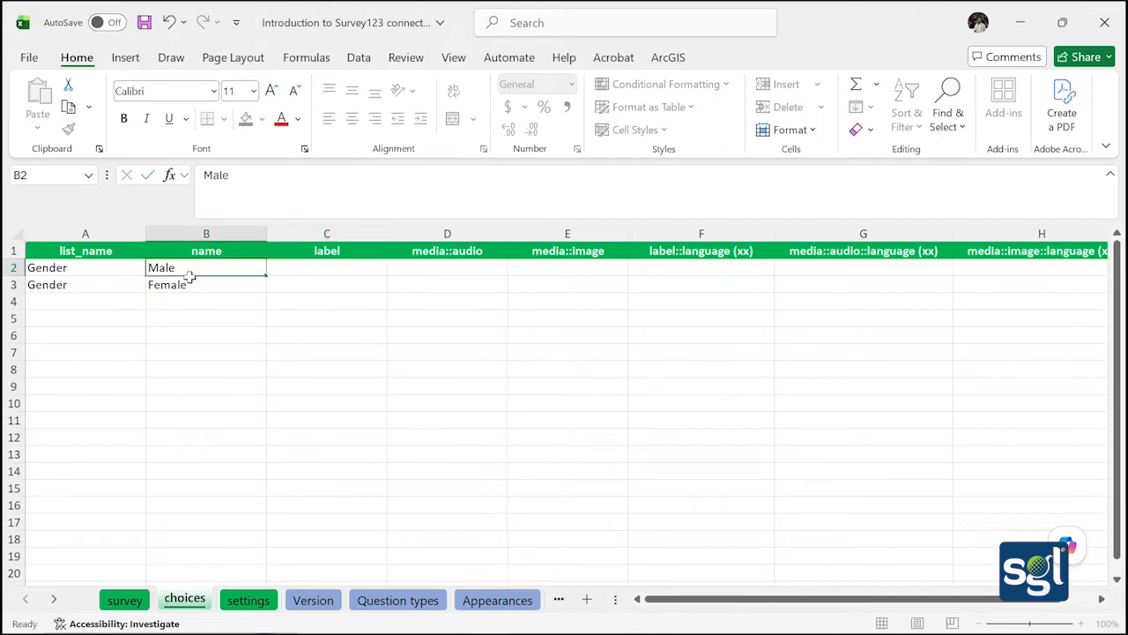
left_click_drag(188, 276, 198, 284)
key("ctrl+c")
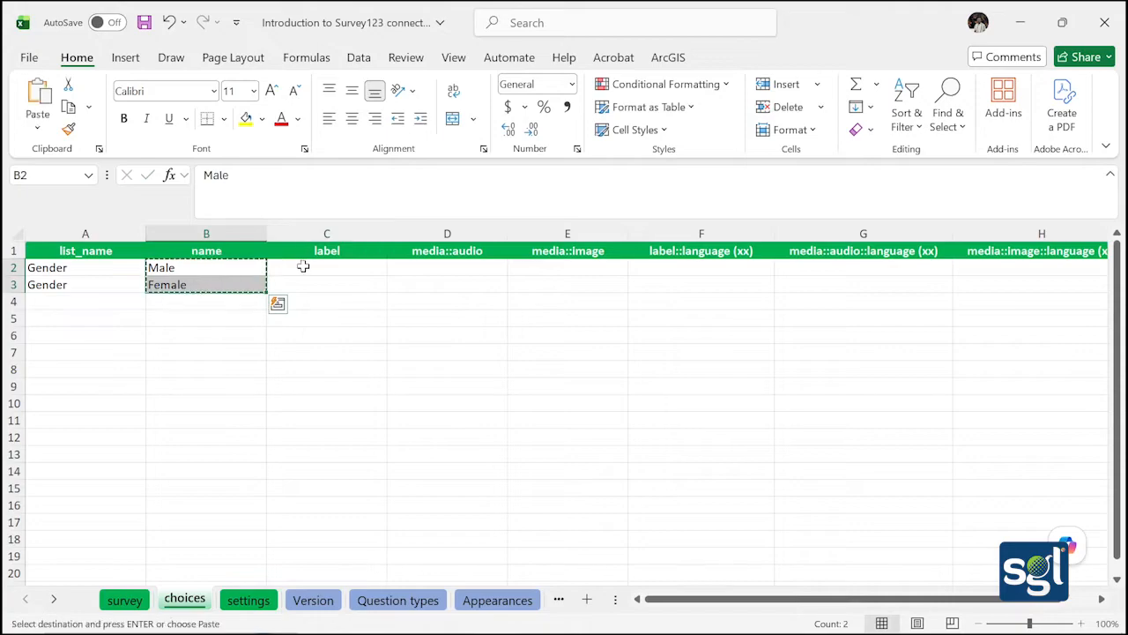
left_click_drag(302, 265, 330, 292)
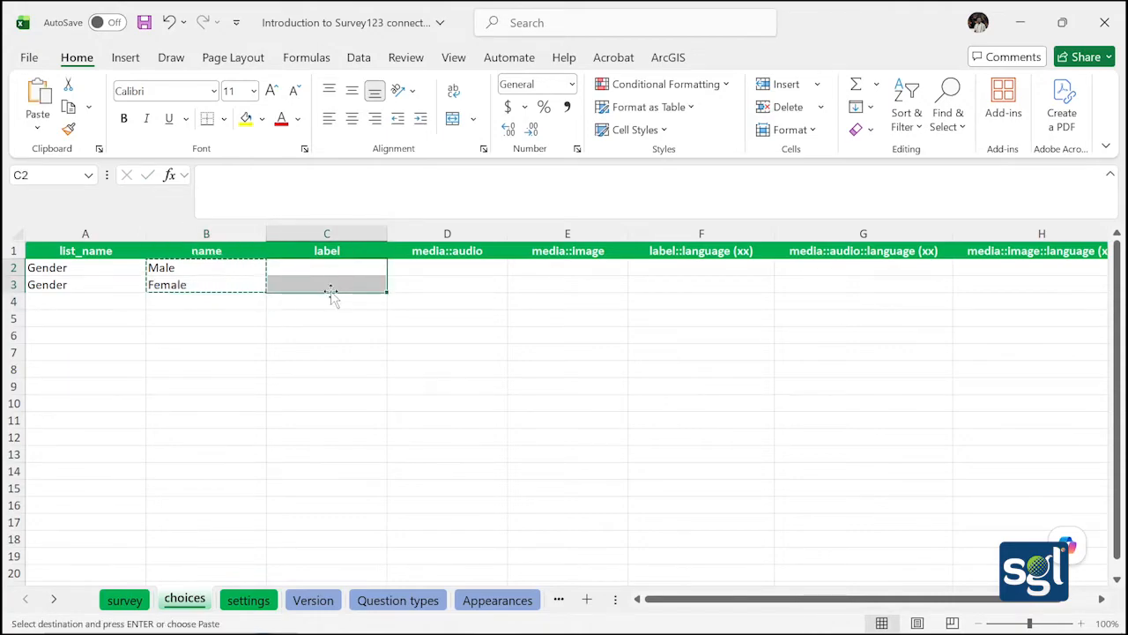
key("ctrl+v")
left_click(307, 338)
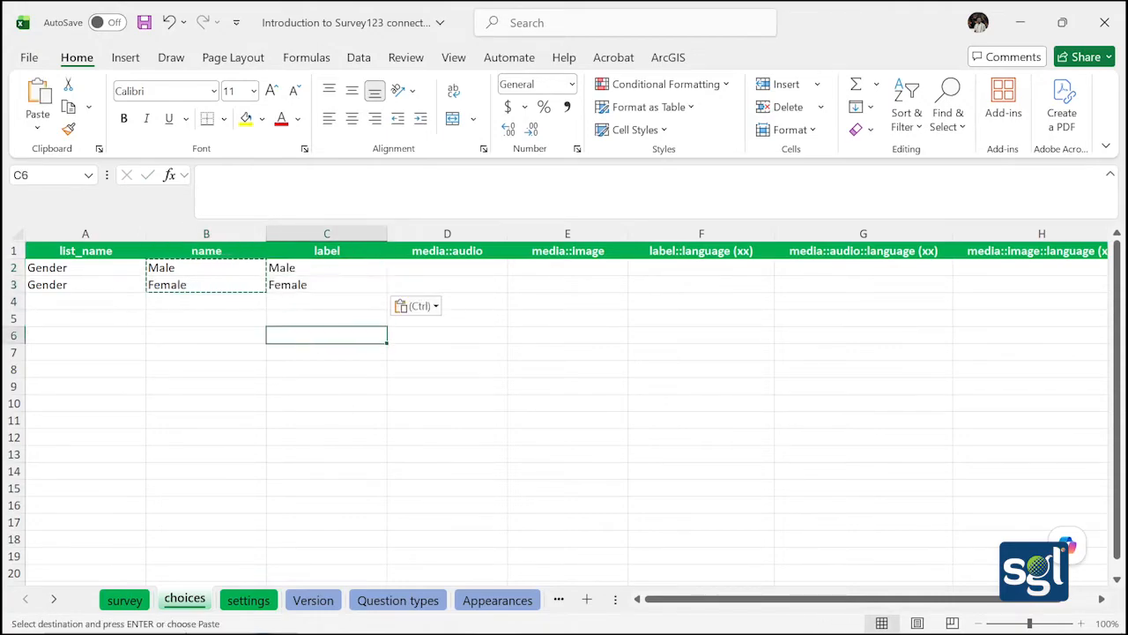
left_click(124, 599)
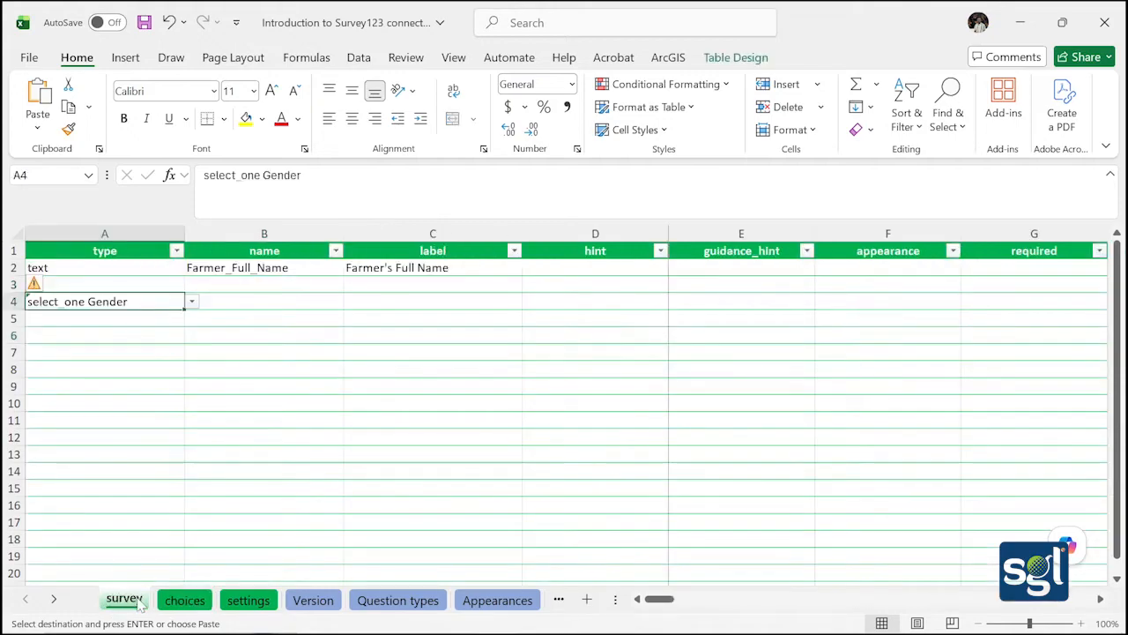
Enter Gender as the name in B4 and label in C4, then save the workbook
double_click(235, 301)
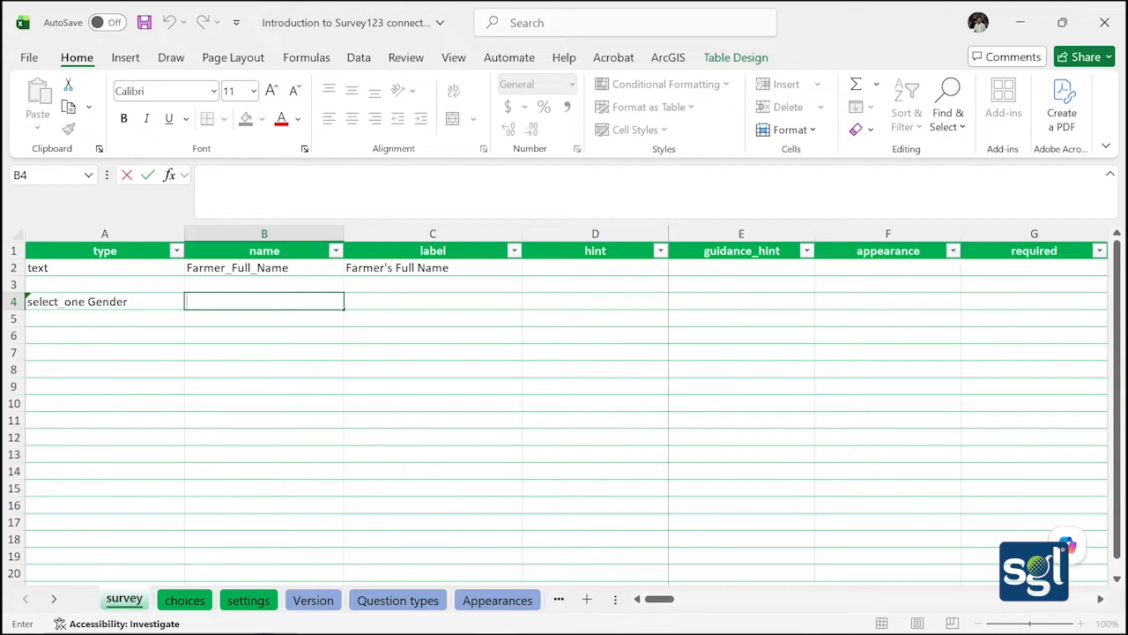
type("Gender")
double_click(415, 297)
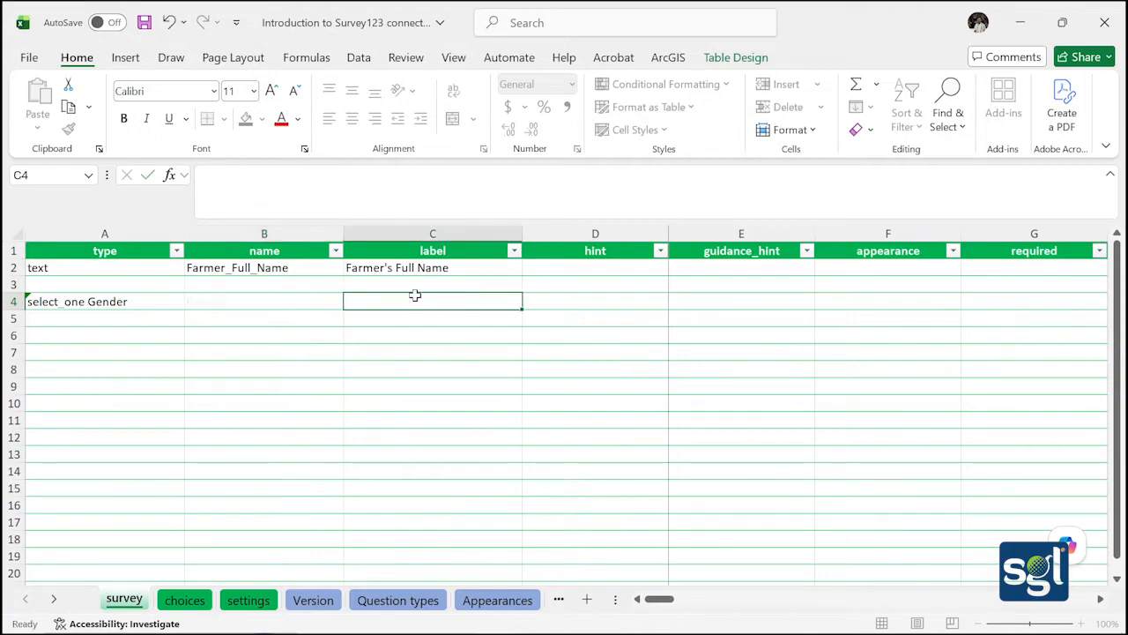
type("Gender")
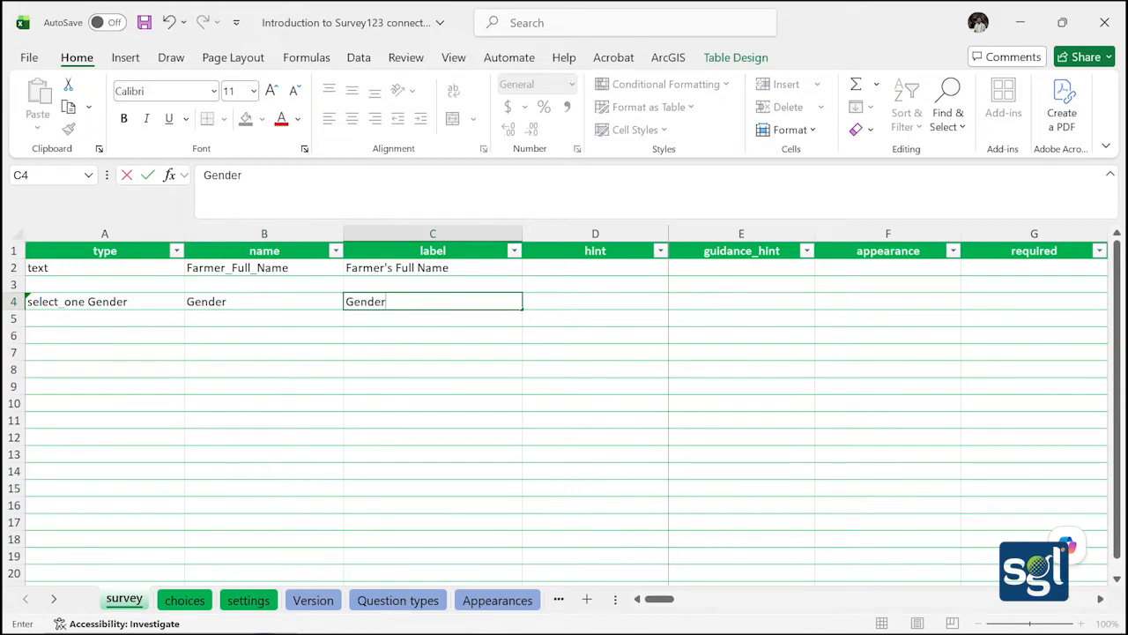
left_click(401, 348)
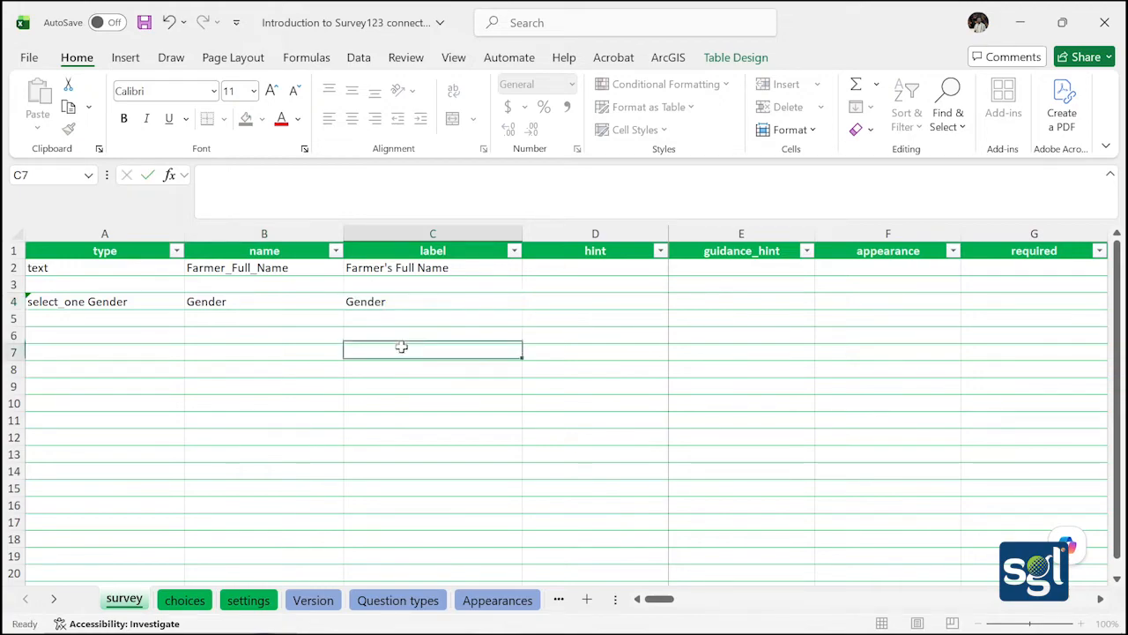
left_click(143, 22)
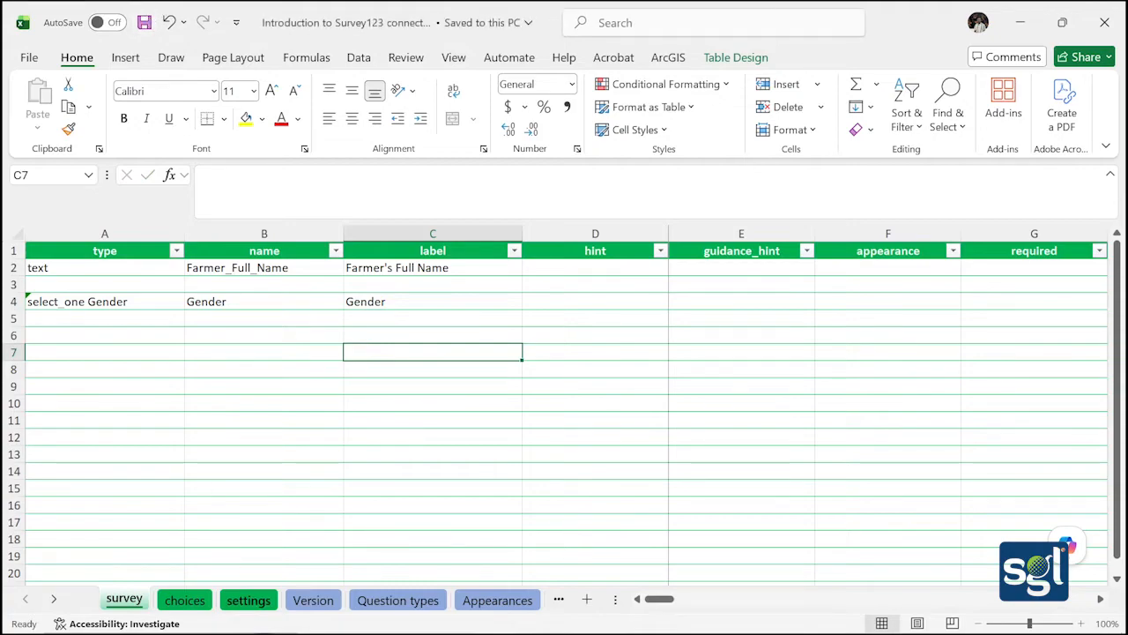
left_click(405, 617)
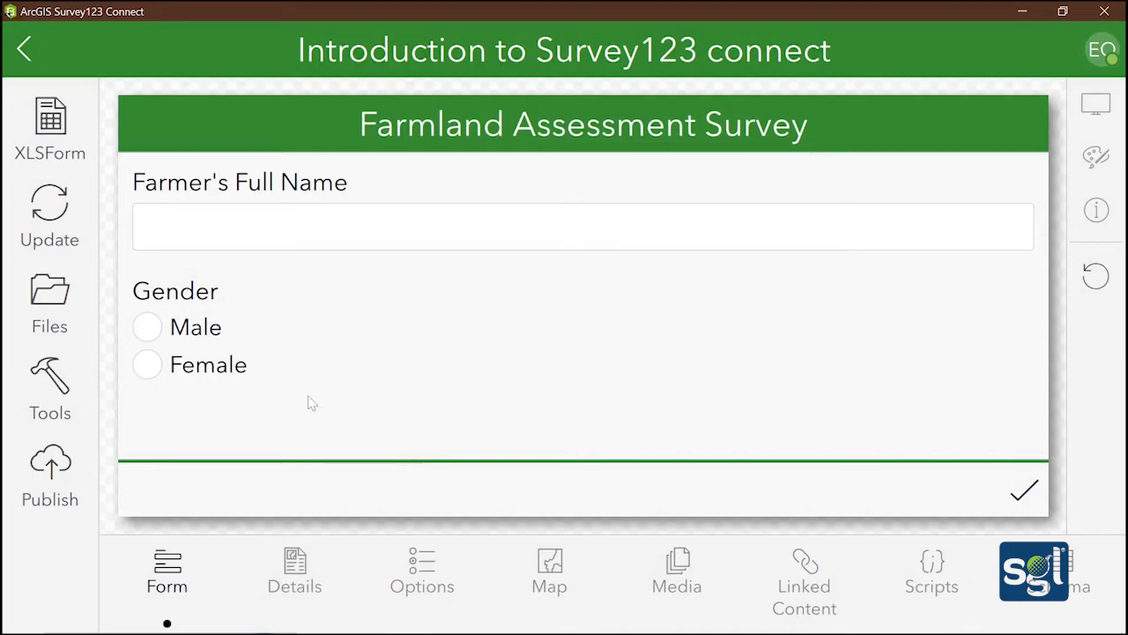
Try the Male and Female answers on the Gender question in the preview, then minimize it
left_click(153, 342)
left_click(146, 370)
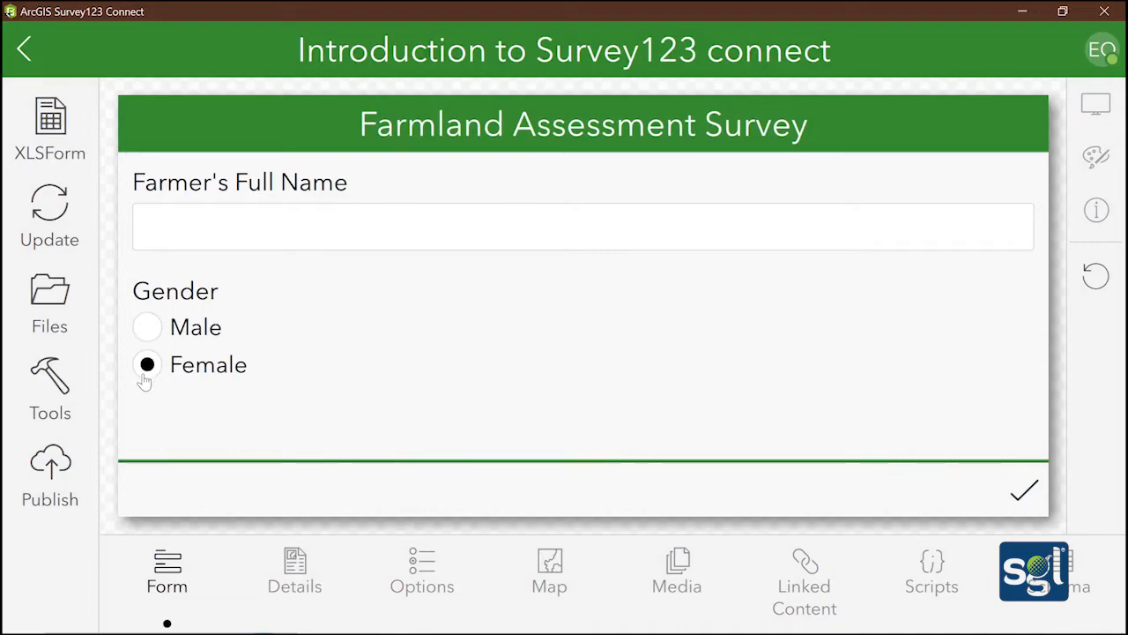
left_click(145, 338)
left_click(1017, 9)
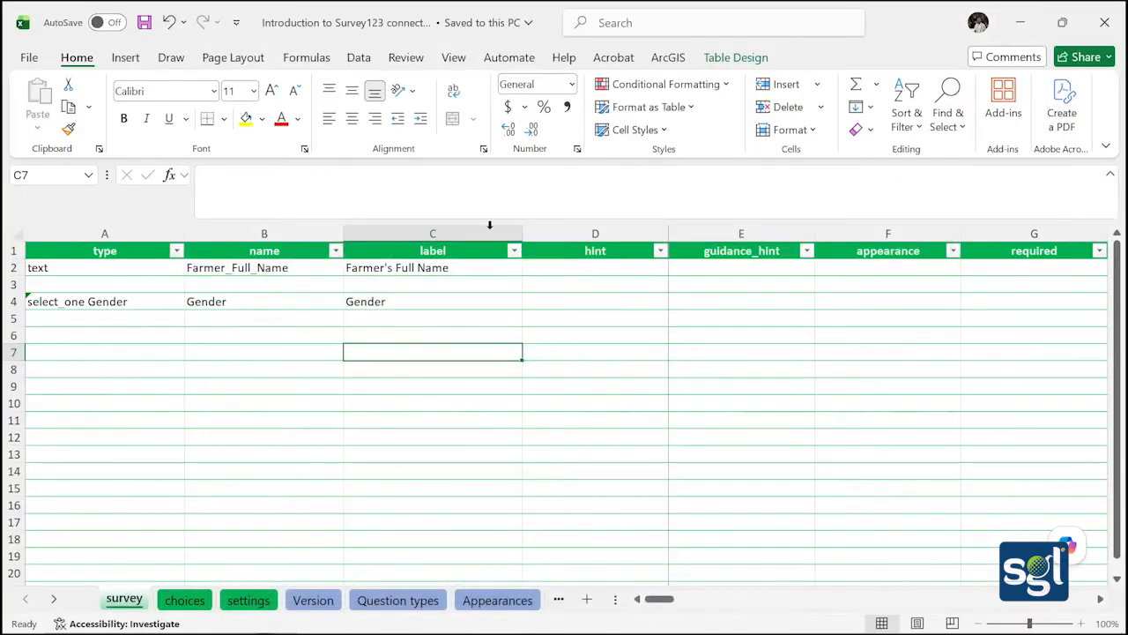
Set A6 to integer, with Age as both the name in B6 and label in C6
double_click(101, 331)
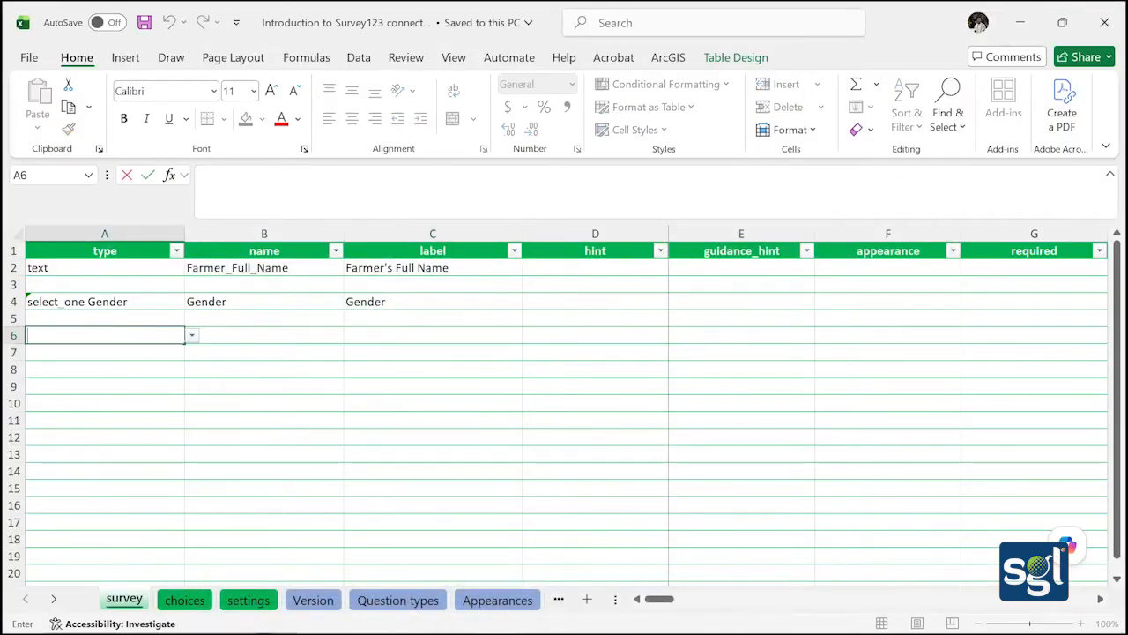
left_click(192, 336)
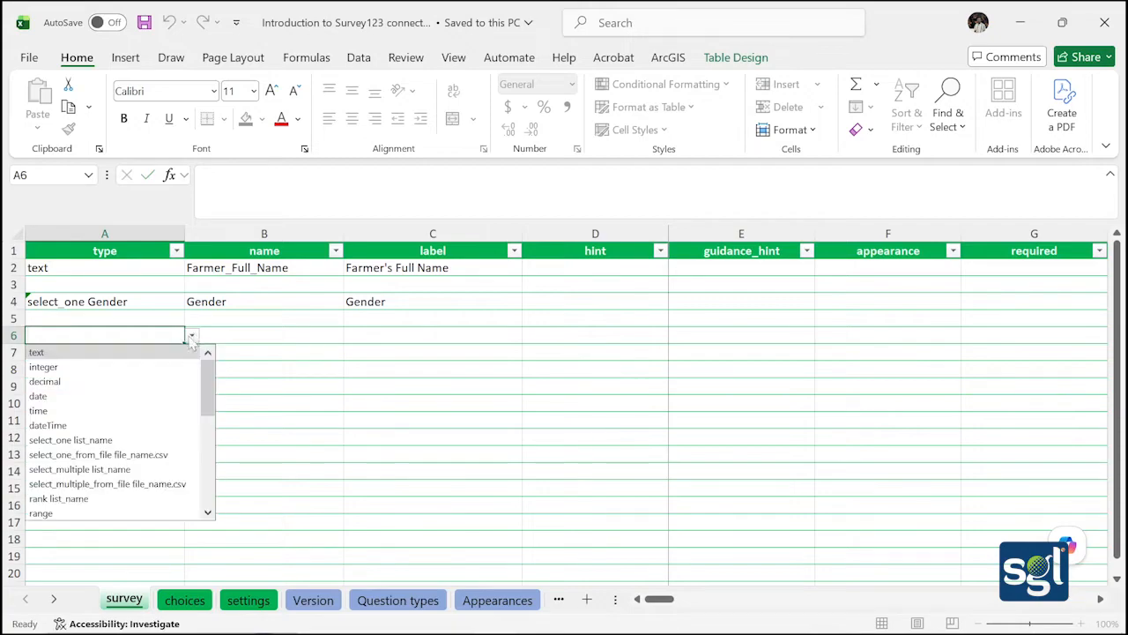
left_click(156, 366)
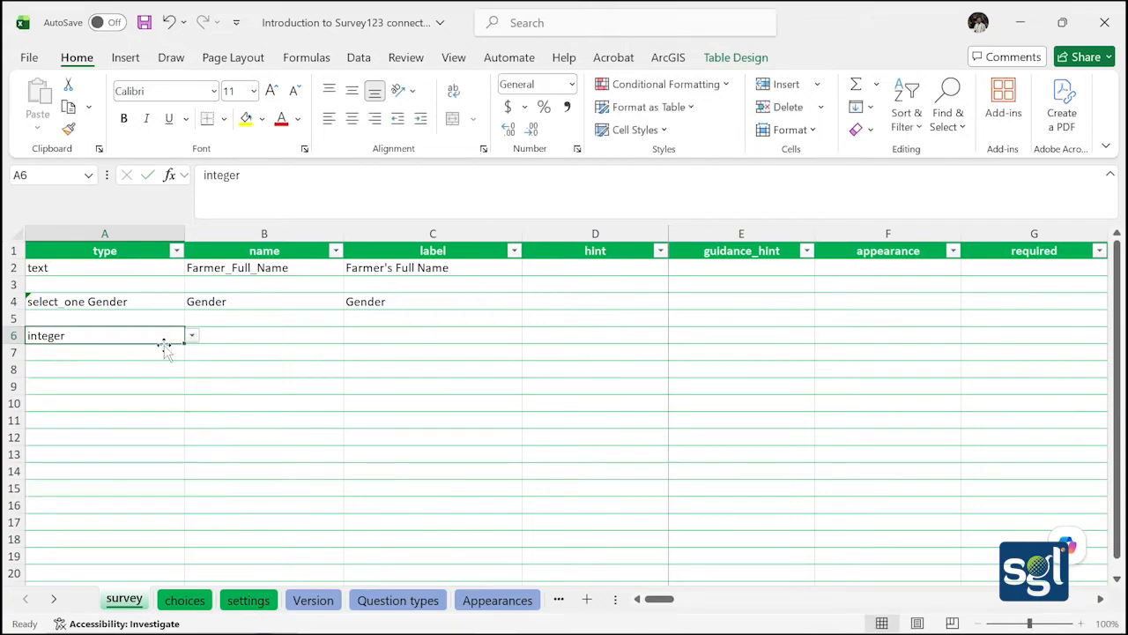
left_click(226, 331)
double_click(227, 332)
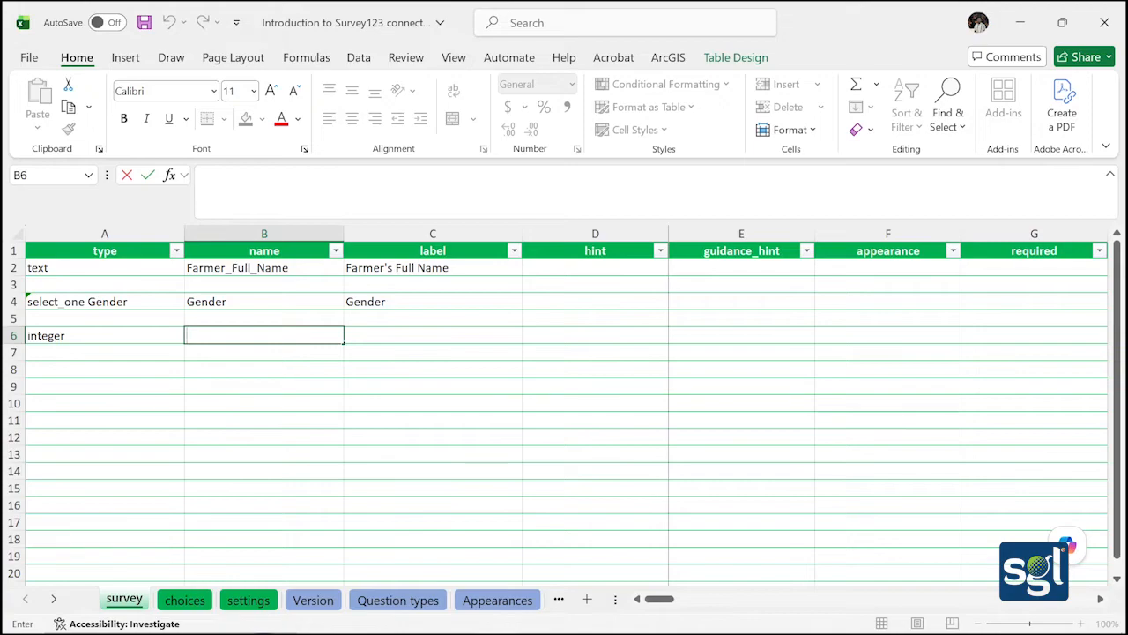
type("Age")
left_click(373, 335)
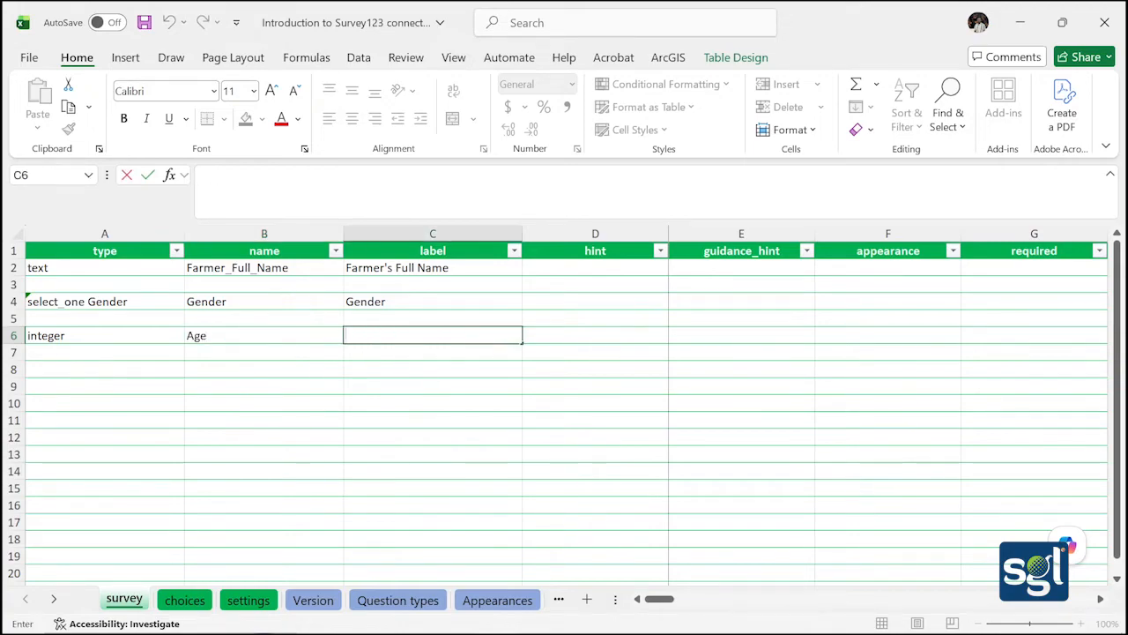
type("Age")
left_click(329, 355)
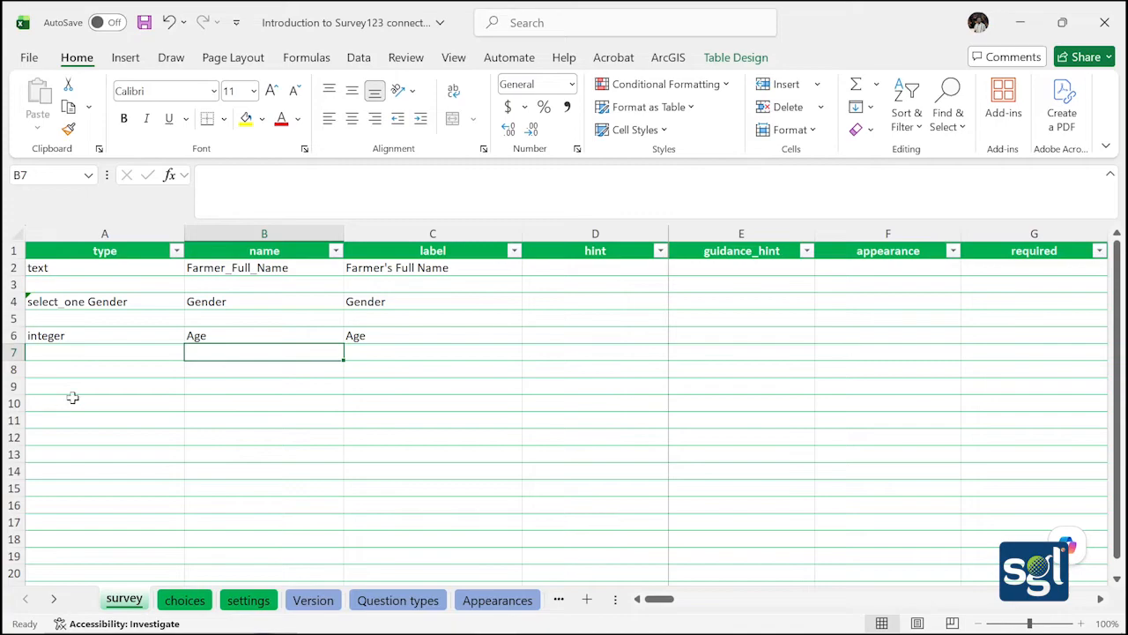
Set A8 to text, name B8 'Phone_Number' and label C8 'Phone Number'
left_click(74, 370)
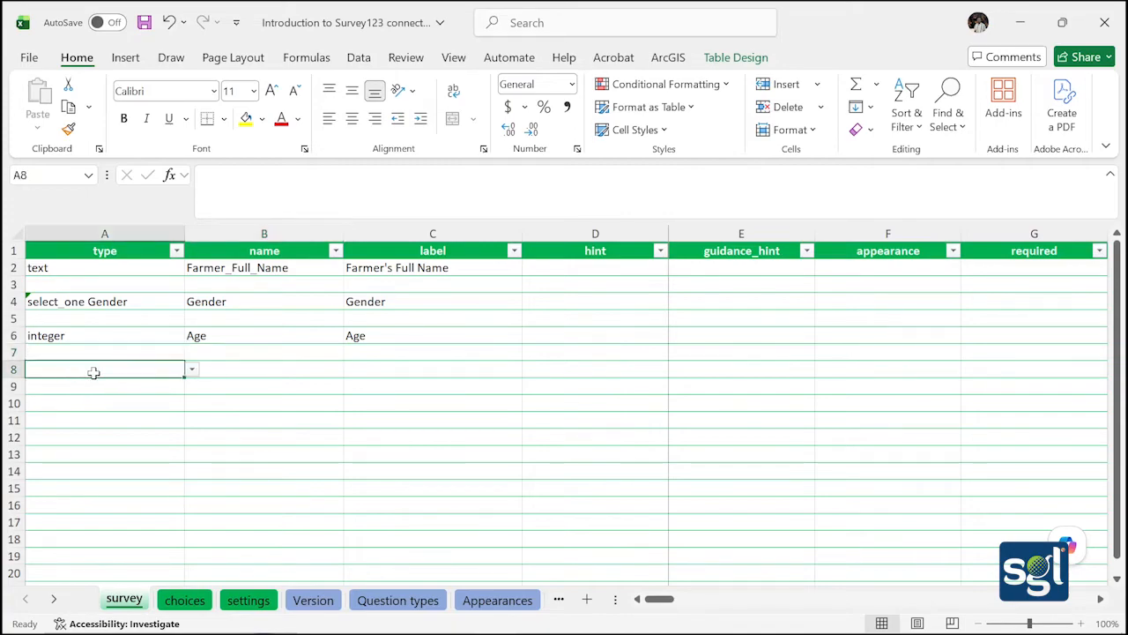
left_click(191, 370)
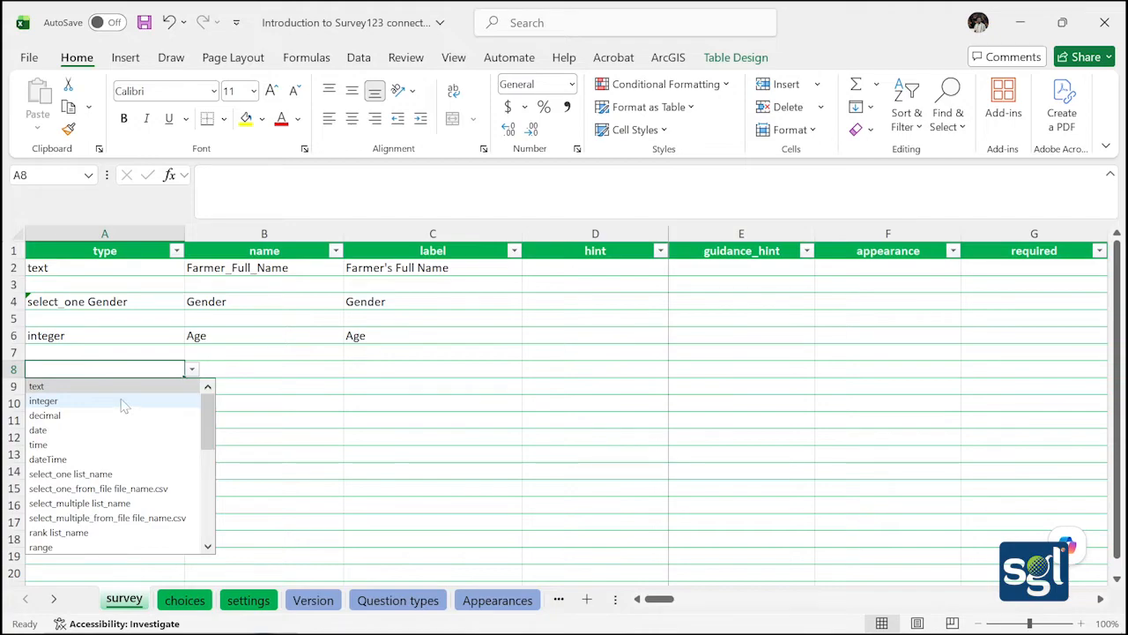
left_click(123, 386)
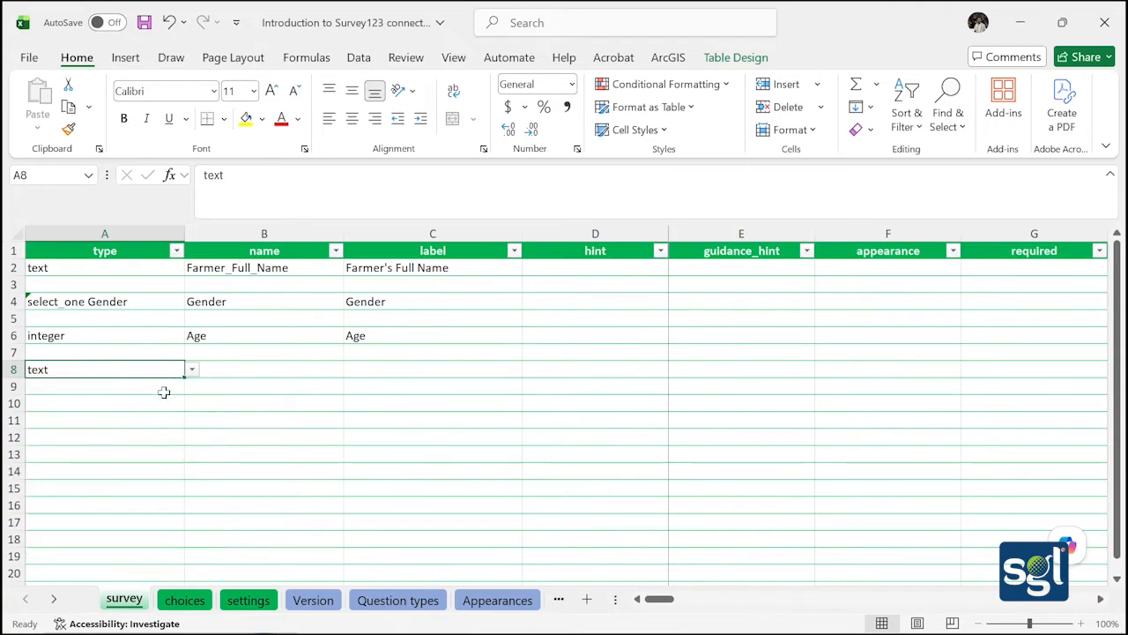
double_click(224, 367)
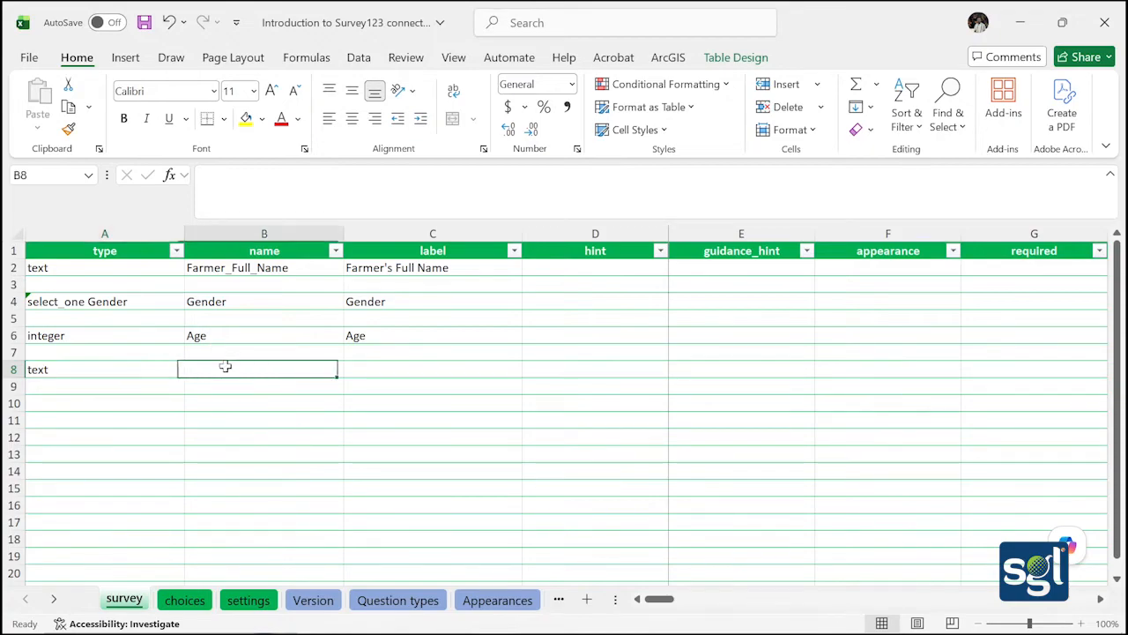
type("P")
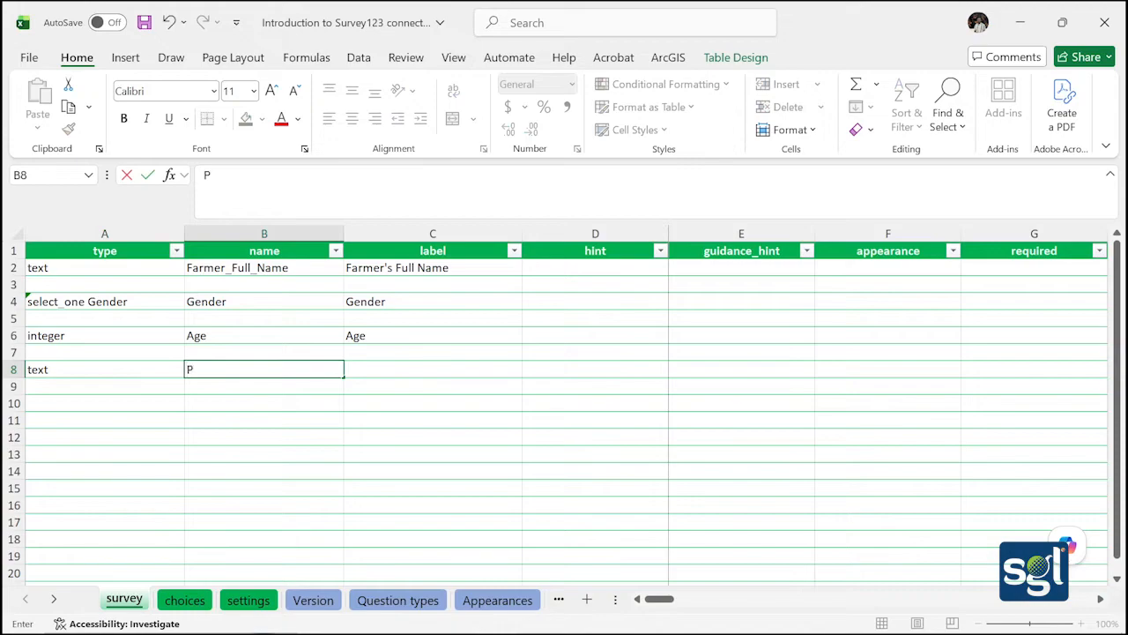
type("hone_Number")
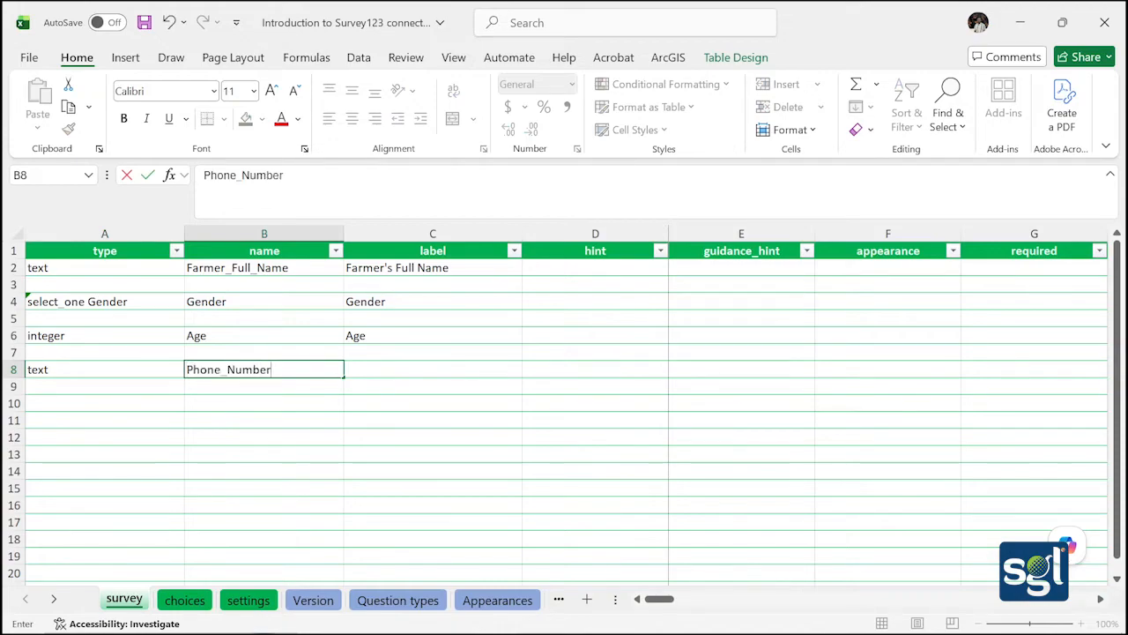
left_click(349, 370)
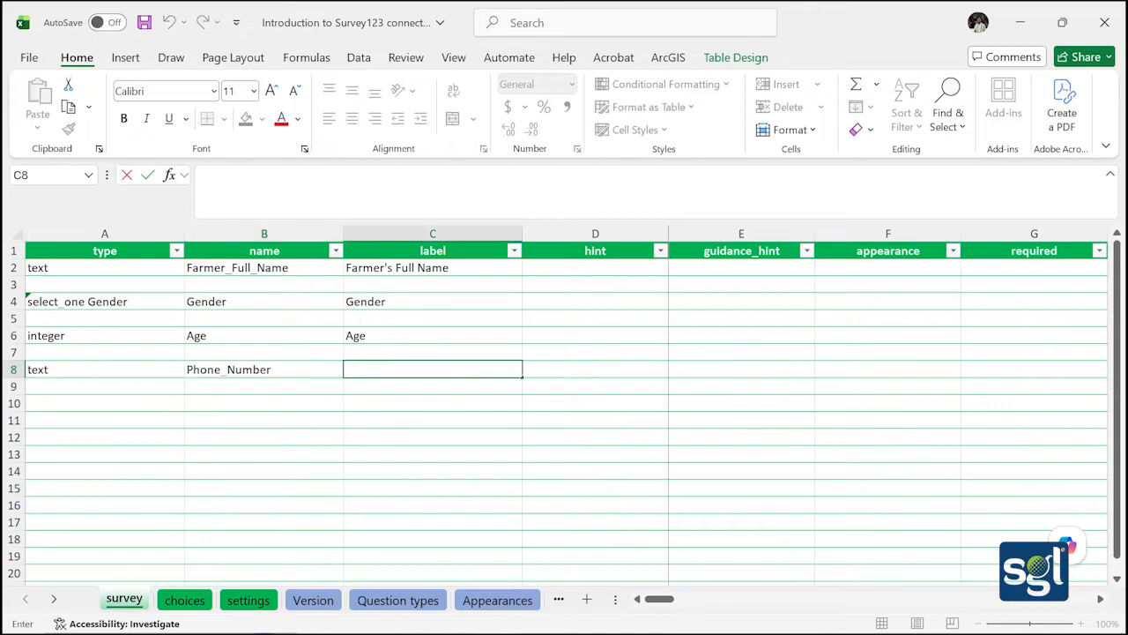
type("Phone Number")
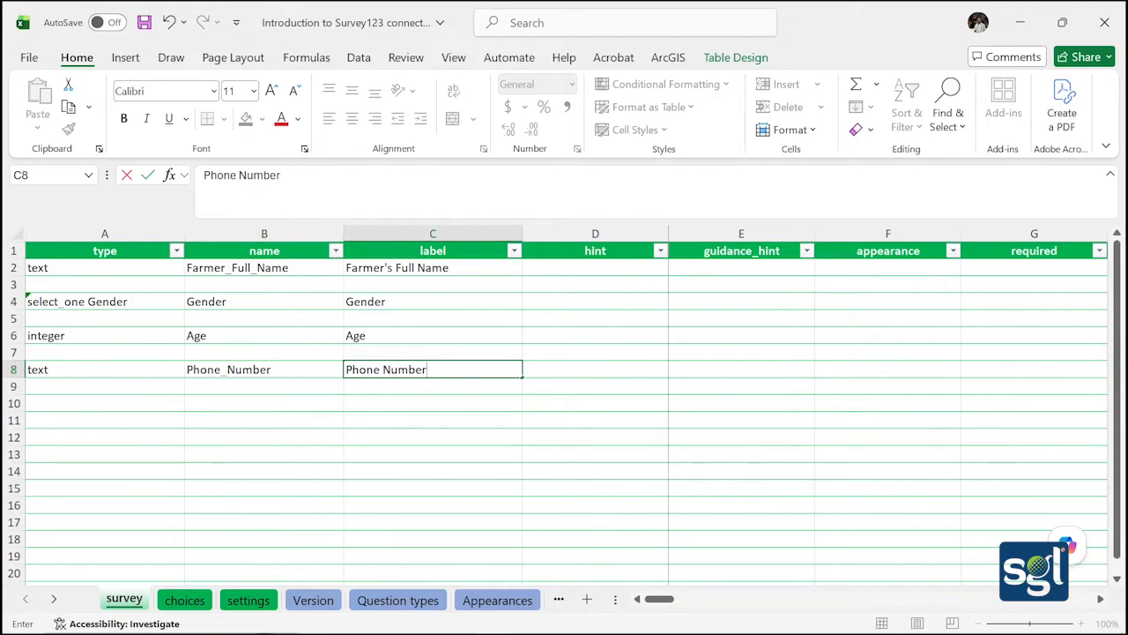
left_click(399, 389)
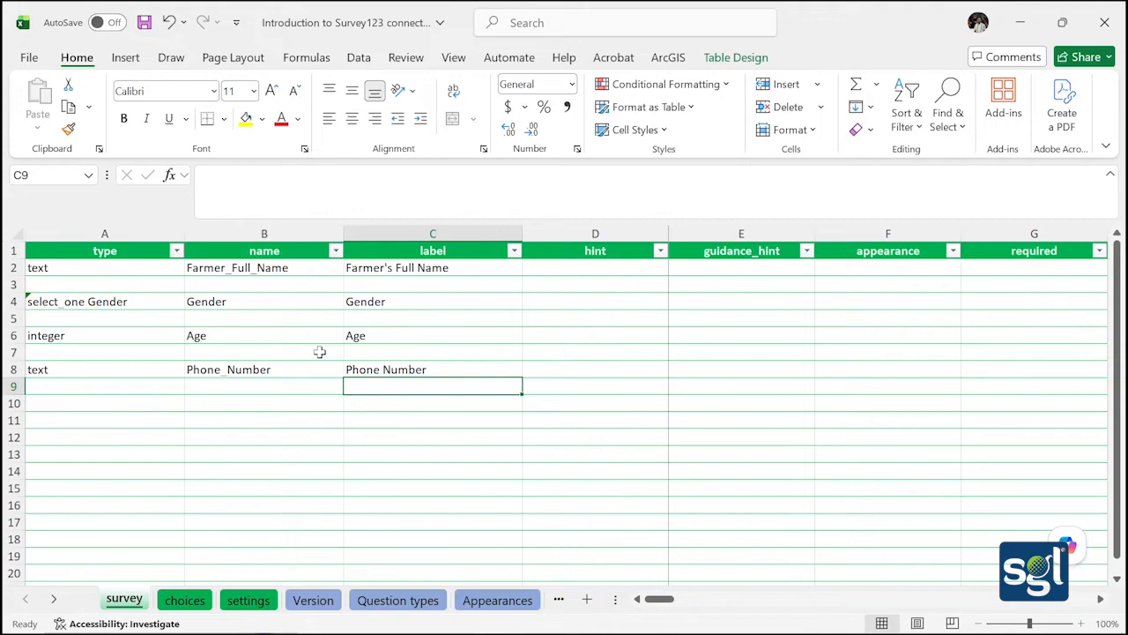
left_click(279, 399)
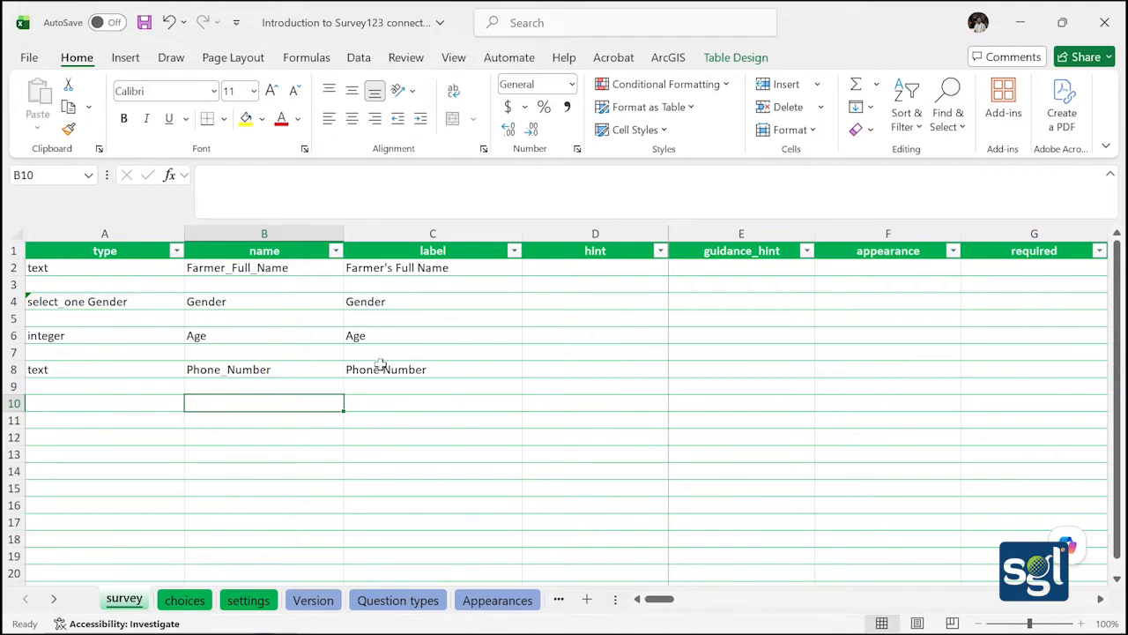
Set A10 to text, with Community as both the name in B10 and label in C10
double_click(54, 404)
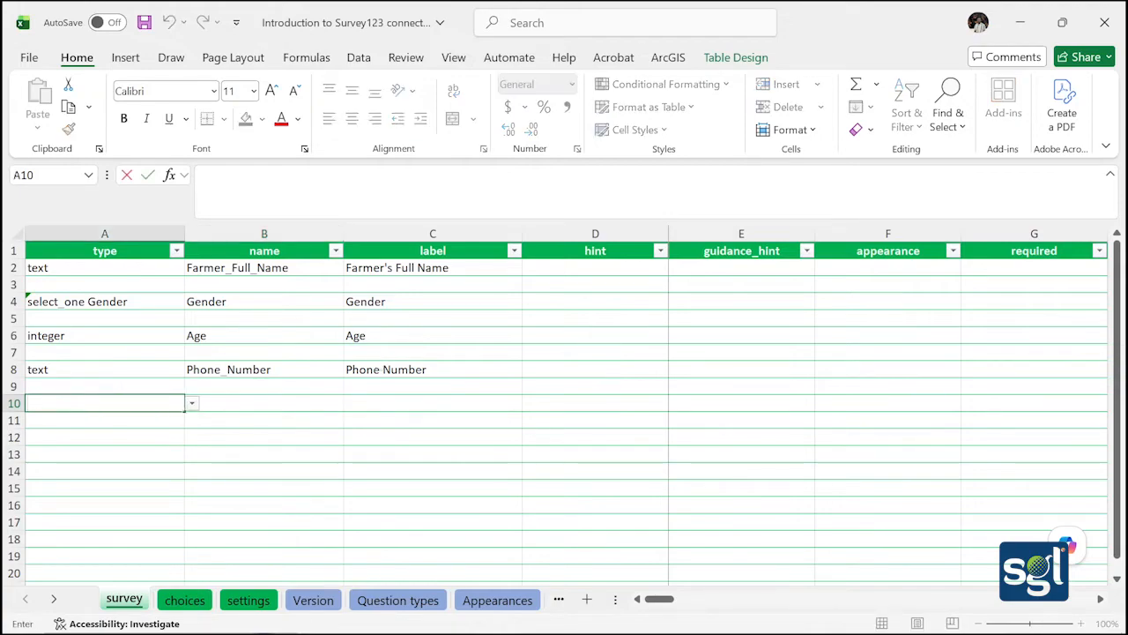
left_click(192, 404)
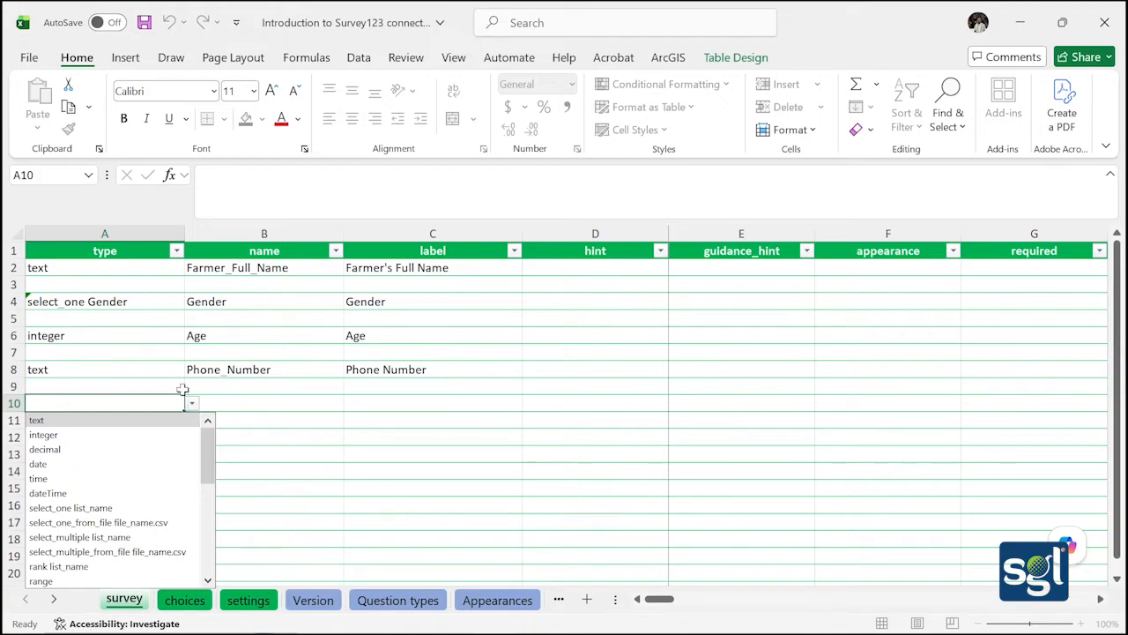
left_click(176, 421)
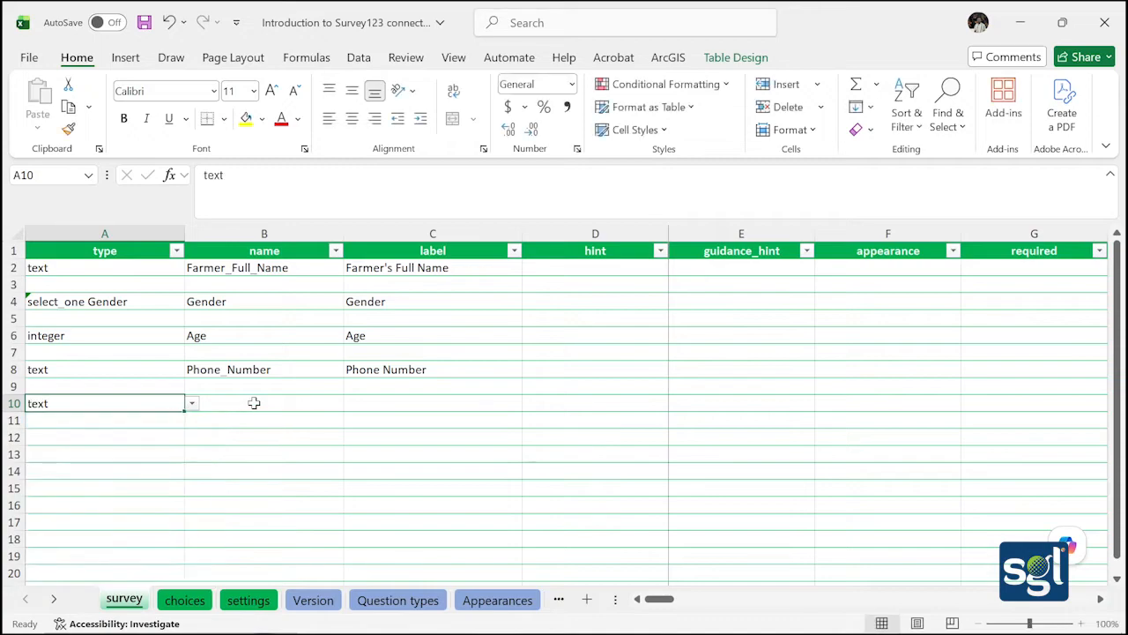
double_click(252, 403)
type("Co")
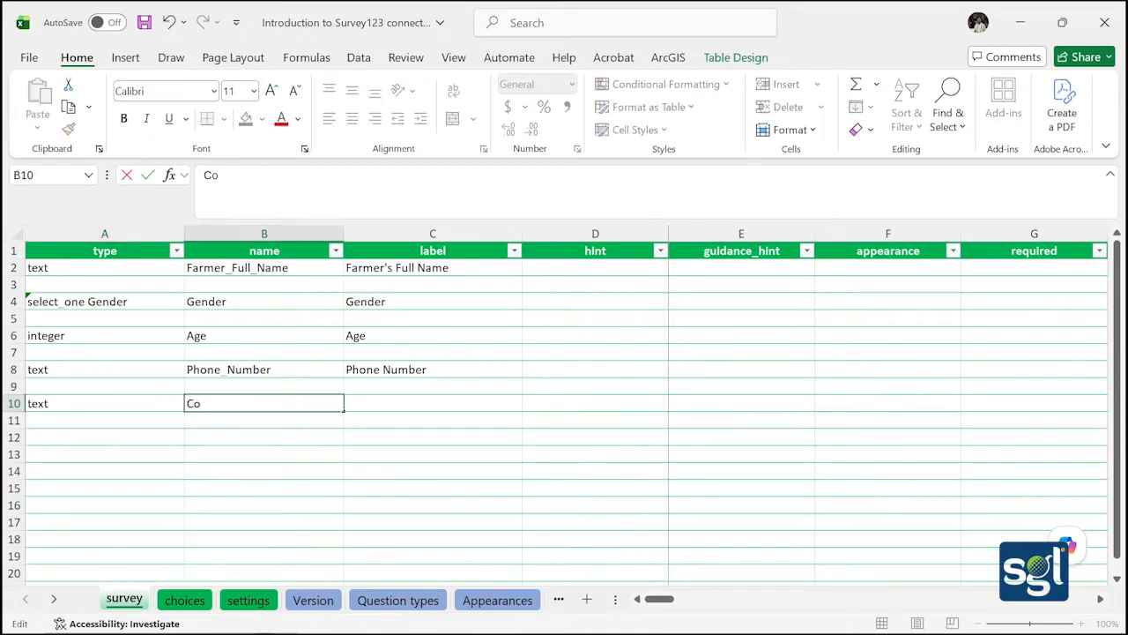
type("mmunity")
double_click(353, 404)
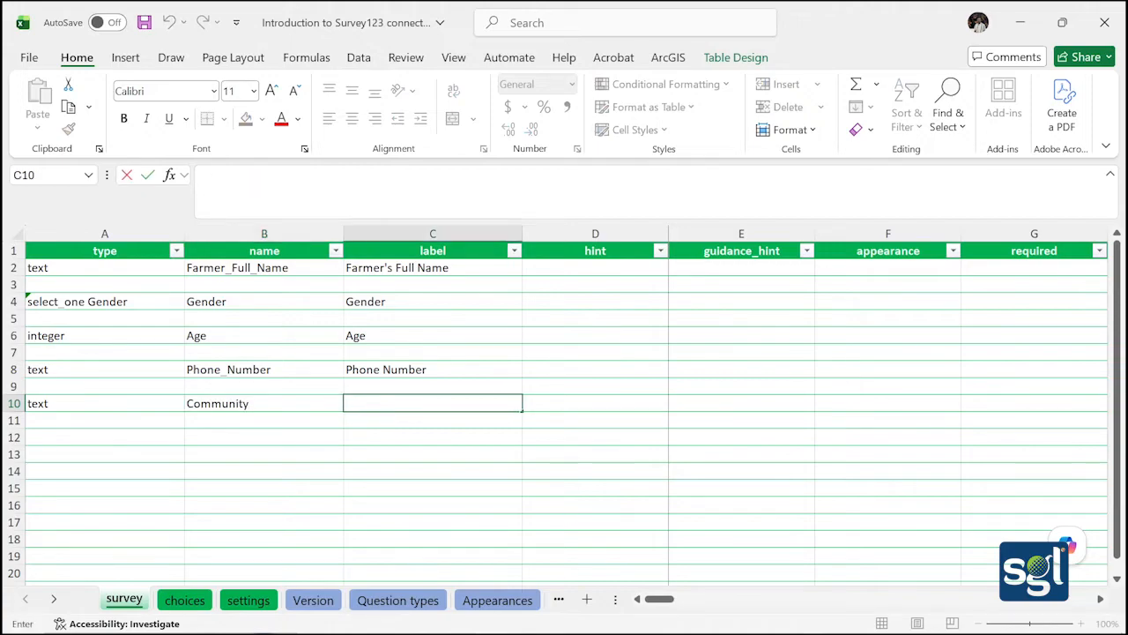
type("Communit")
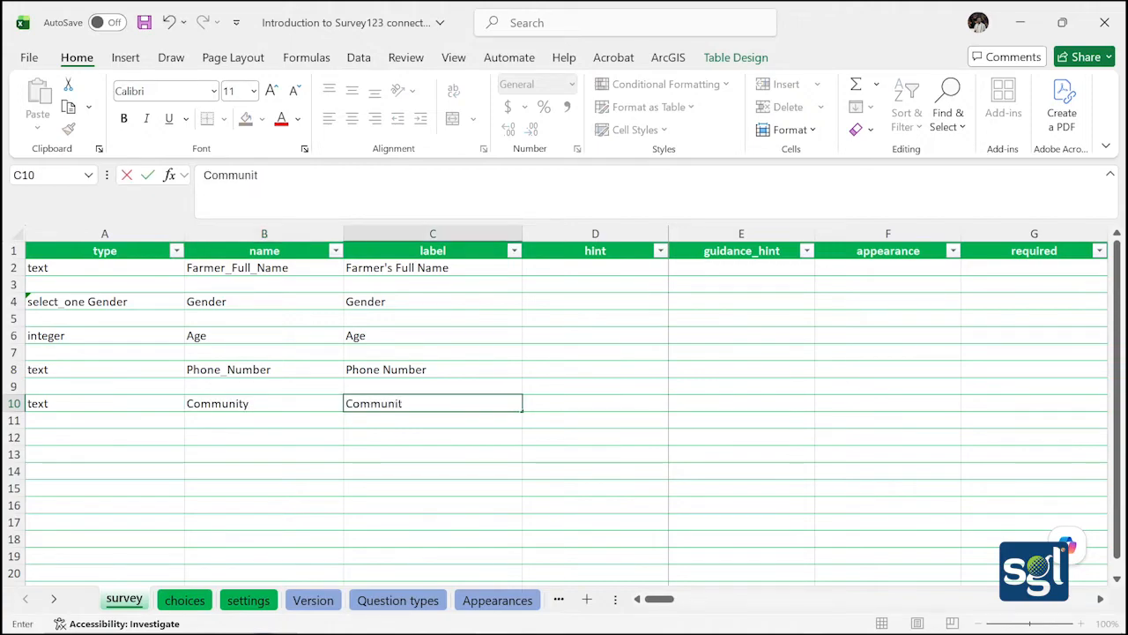
type("y")
left_click(308, 458)
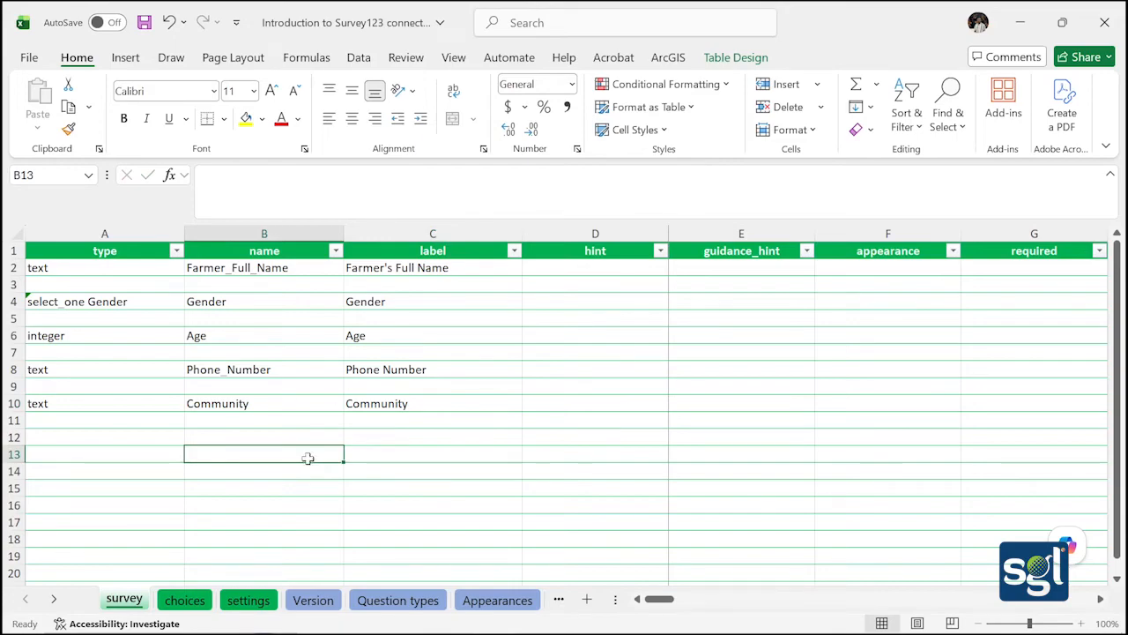
Choose select_one list_name as the type in cell A12 from its dropdown
left_click(129, 437)
double_click(130, 437)
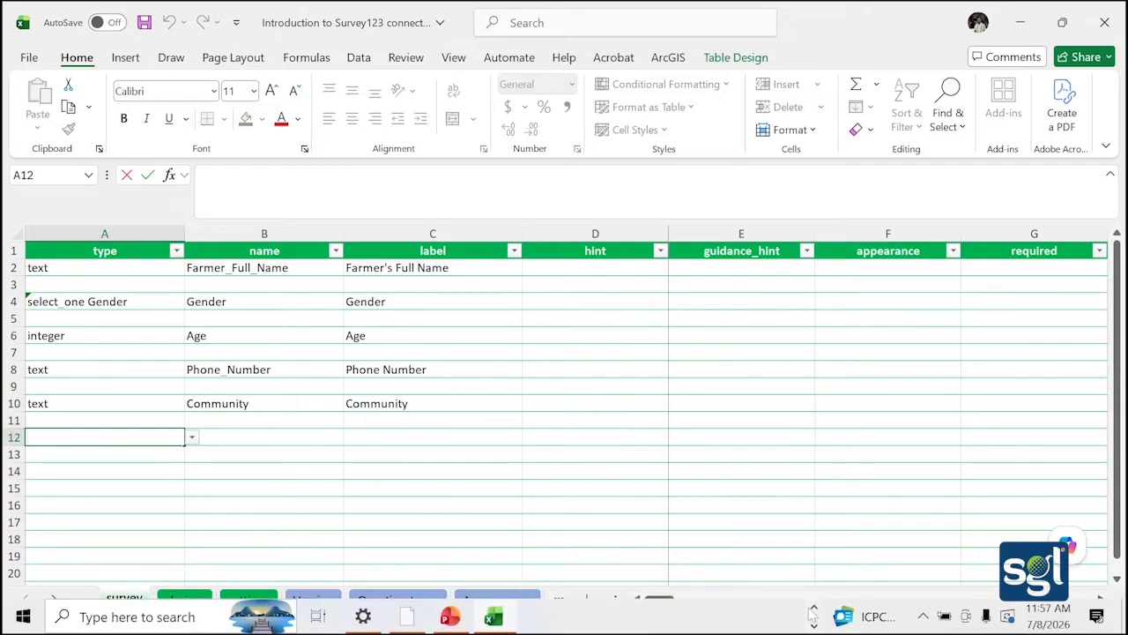
left_click(814, 610)
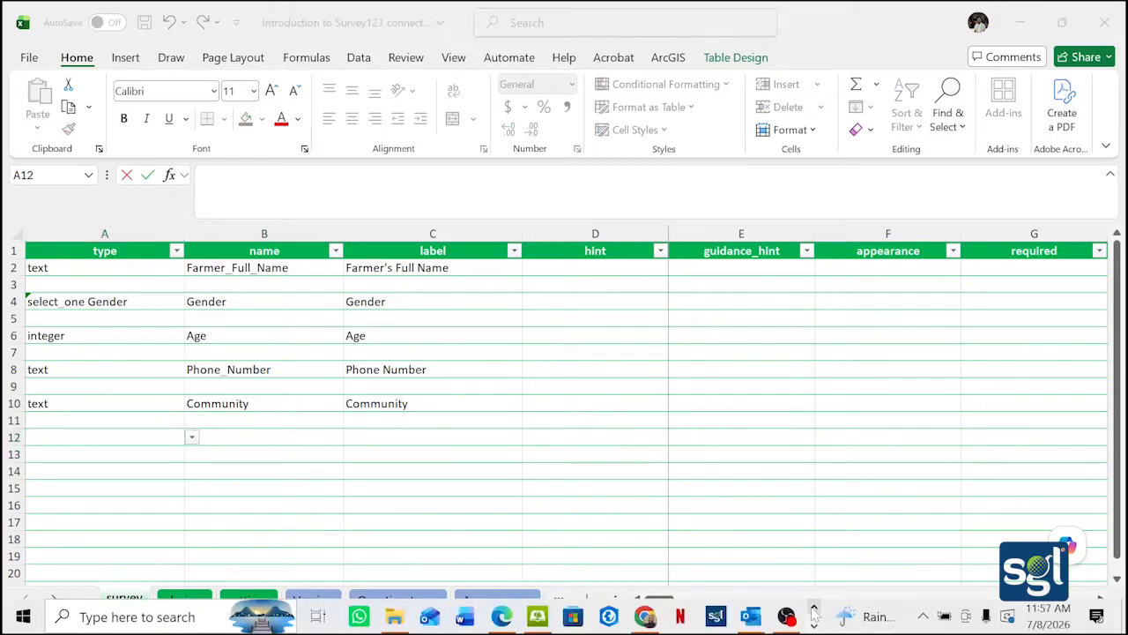
left_click(191, 437)
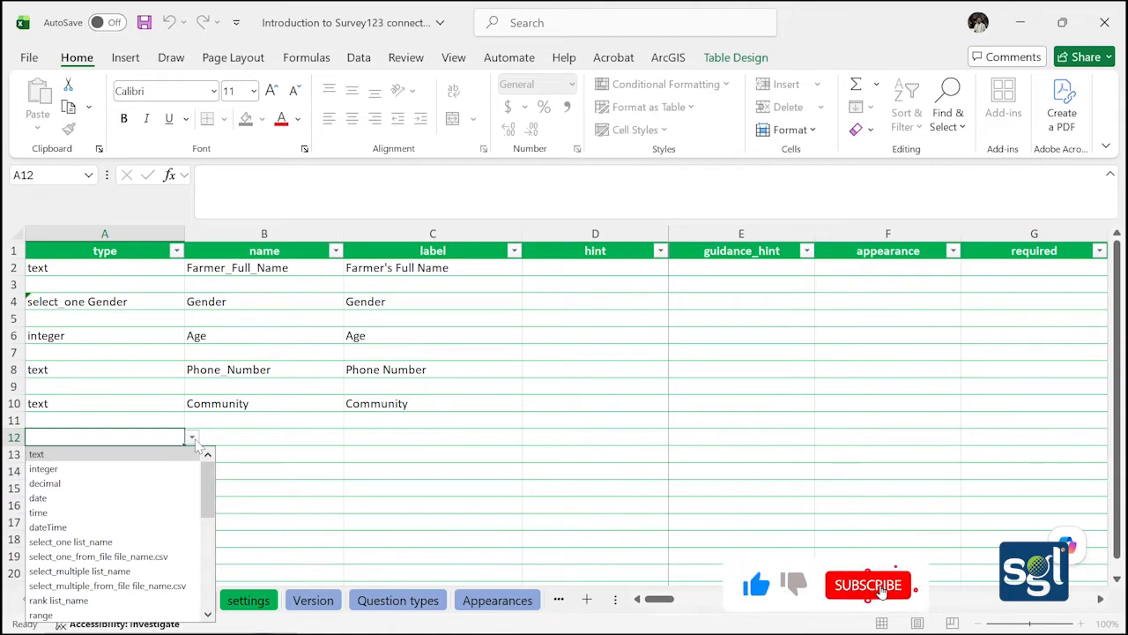
left_click(70, 541)
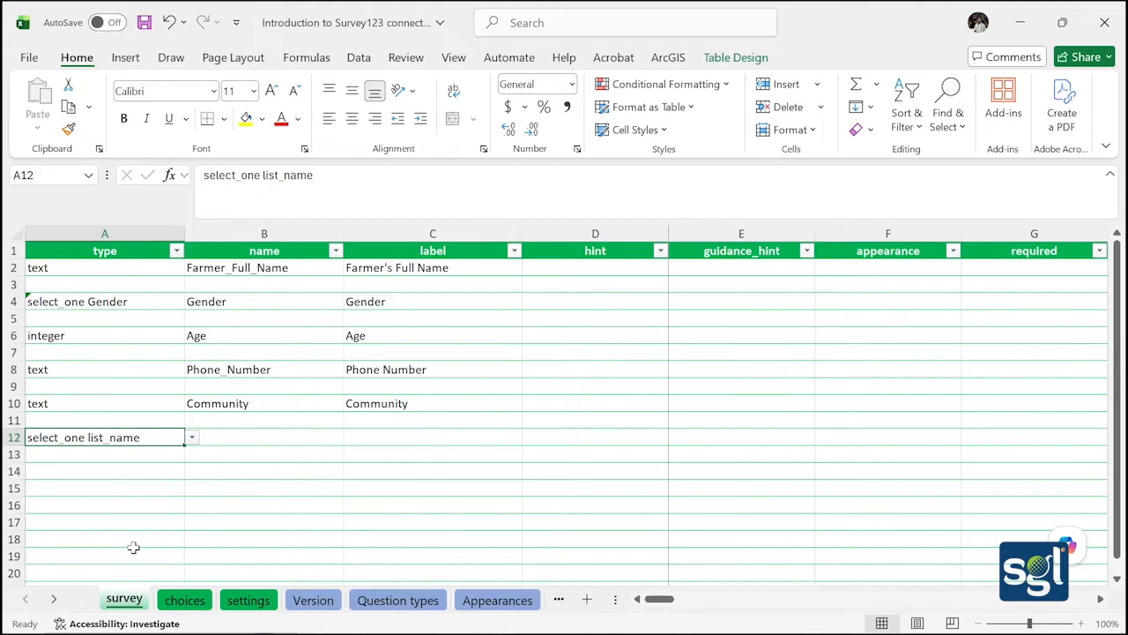
Change A12's type from select_one list_name to select_one Land_ownership
double_click(153, 437)
key("BackSpace")
key("BackSpace")
key("BackSpace")
key("BackSpace")
key("BackSpace")
key("BackSpace")
key("BackSpace")
key("BackSpace")
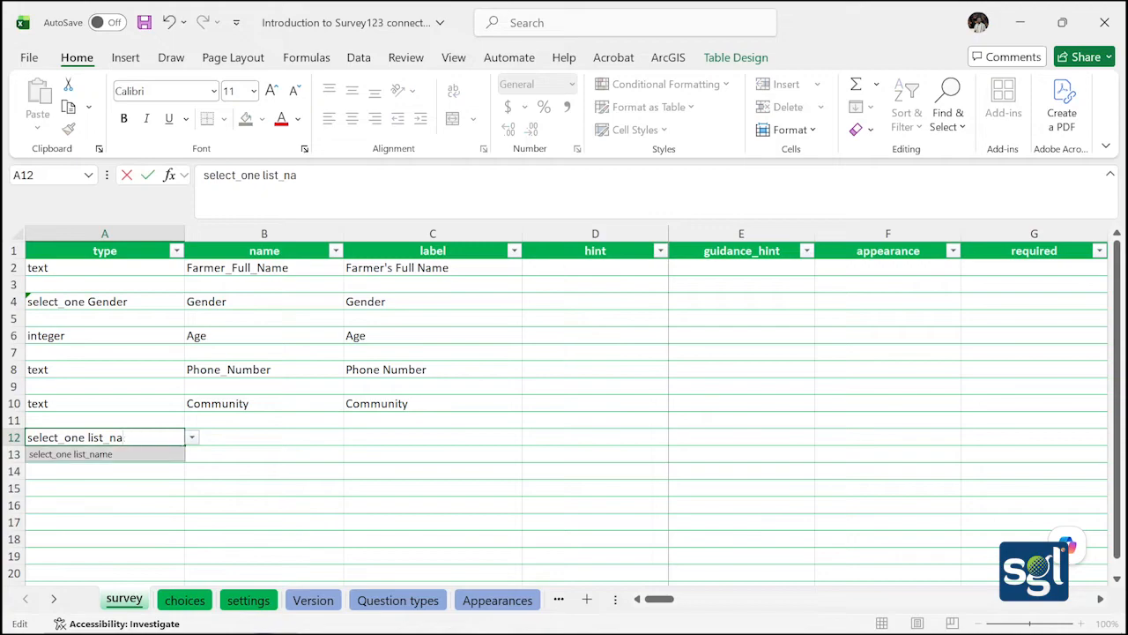
key("BackSpace")
type("Land")
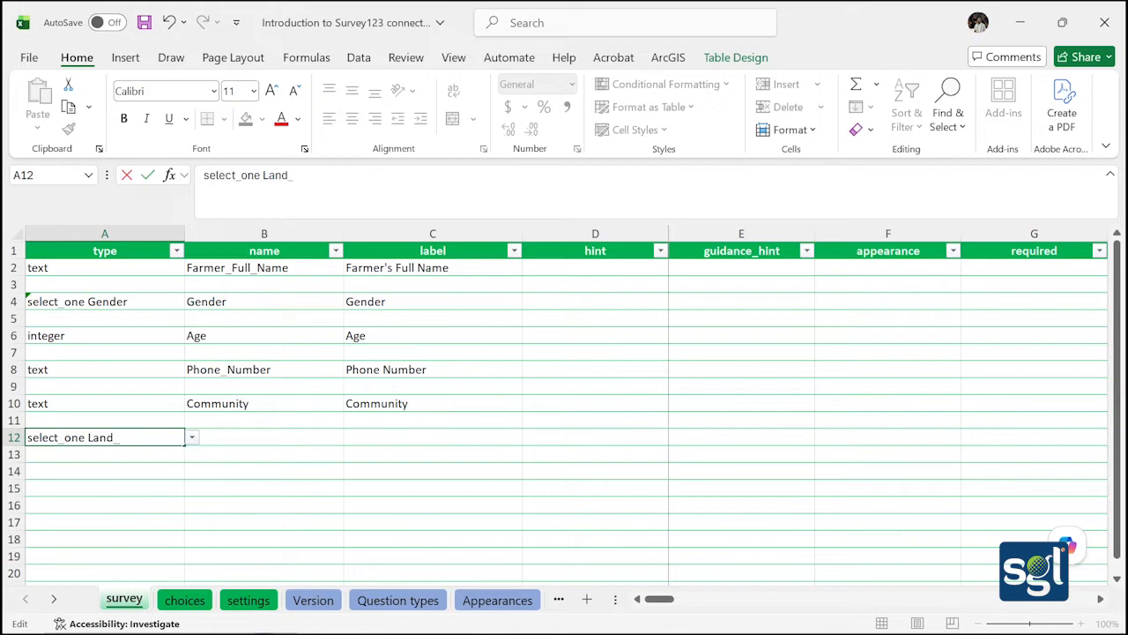
type("_ownw")
key("BackSpace")
type("ership")
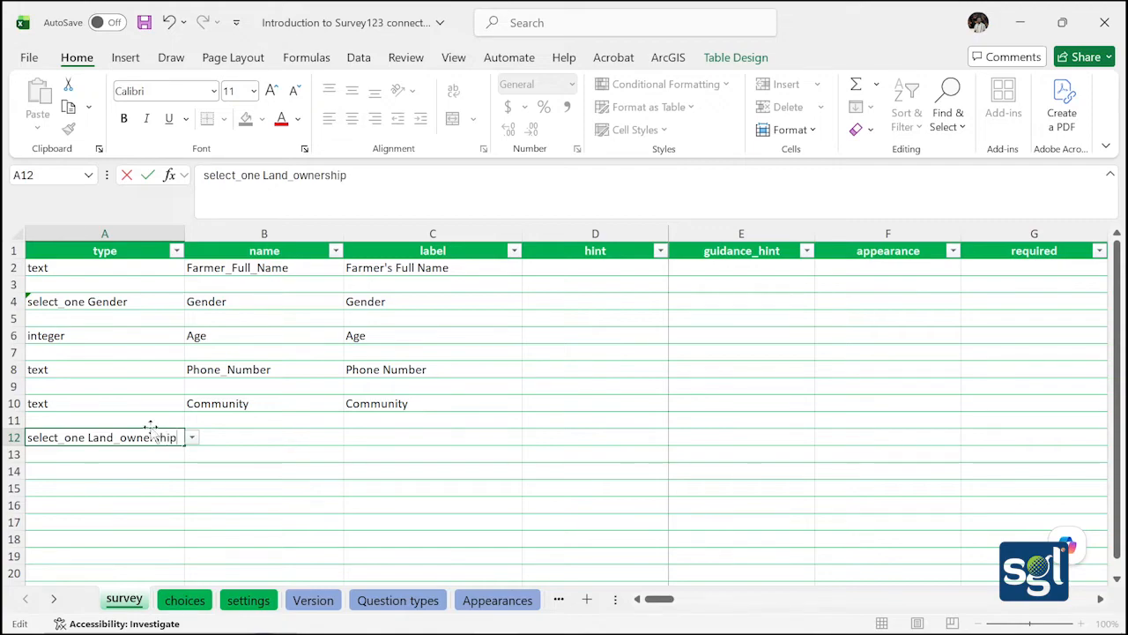
left_click(232, 438)
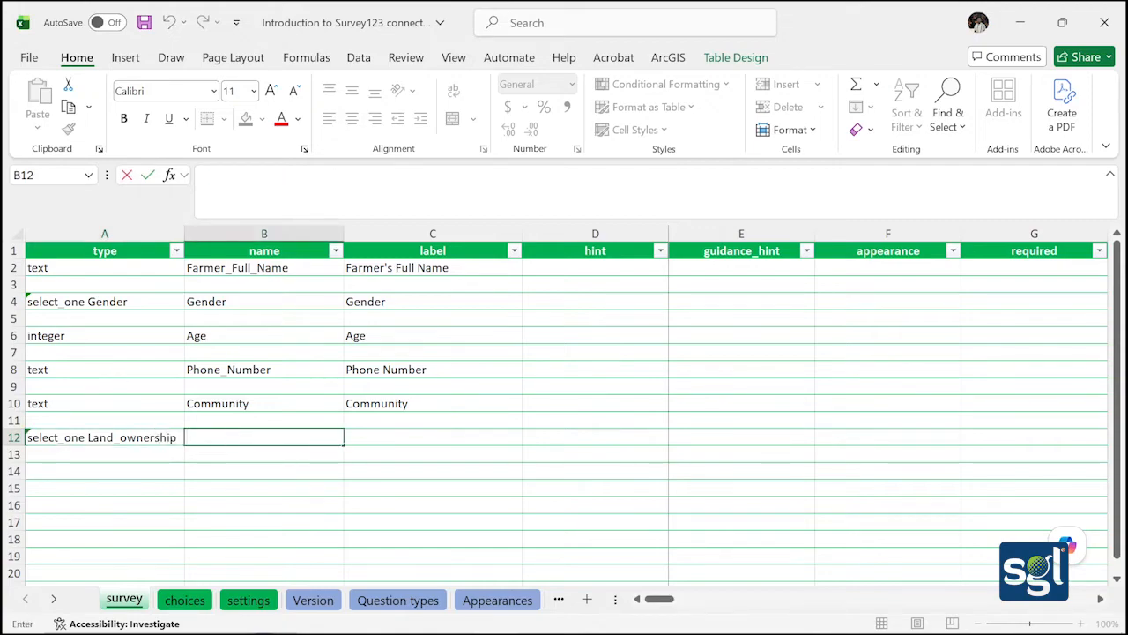
Name the question Land_Ownership in B12 and label it Land Ownership in C12
type("Land_Owner")
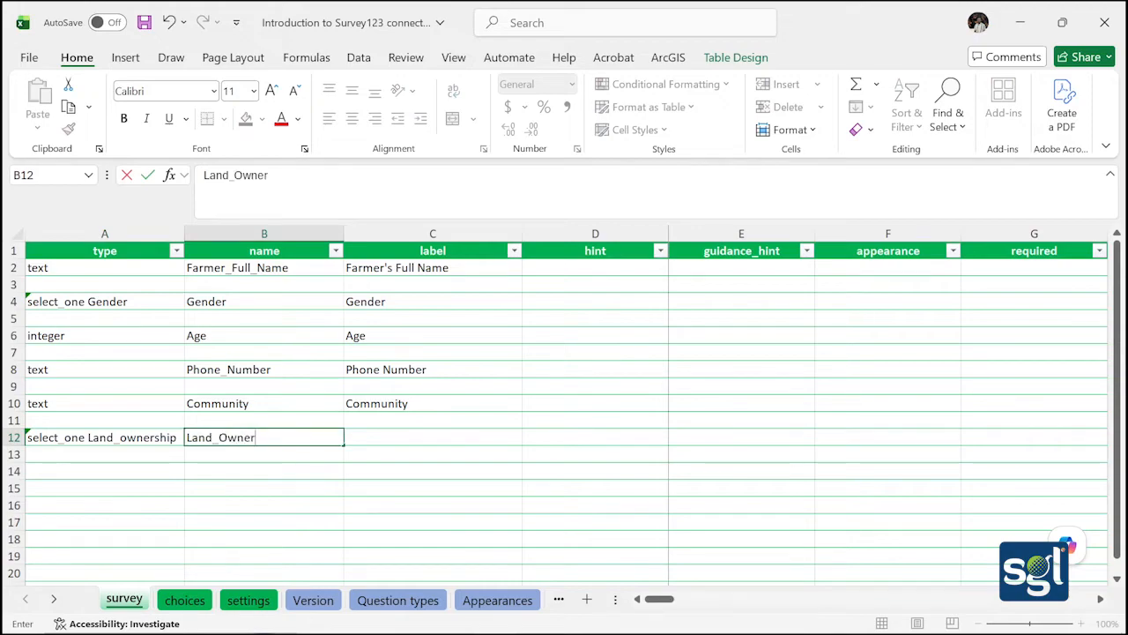
type("ship")
left_click(352, 436)
type("L")
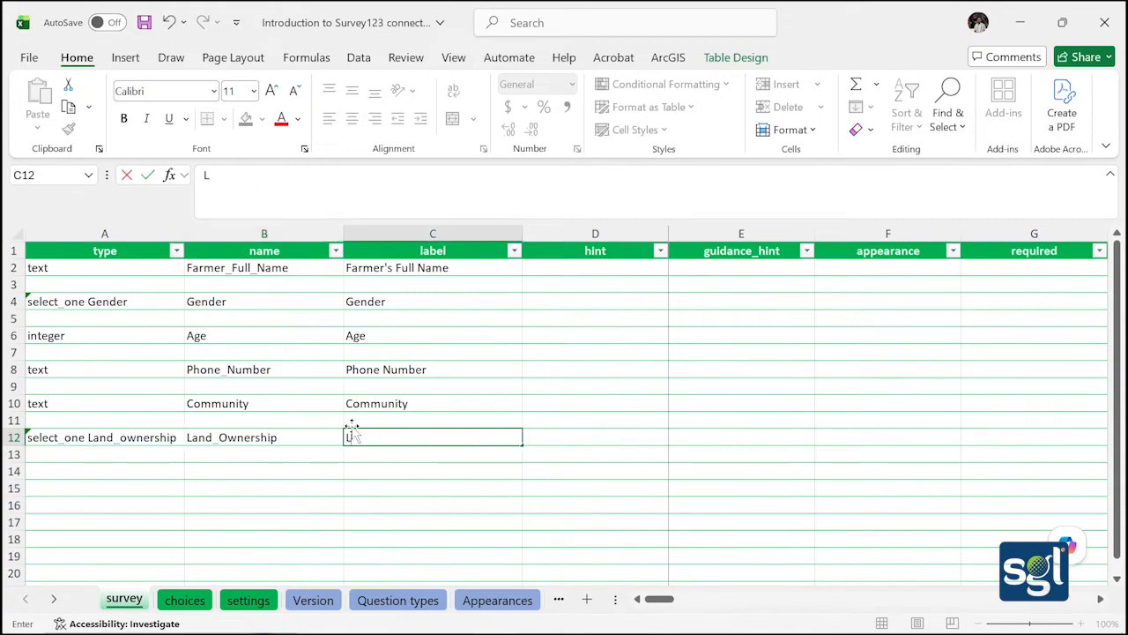
type("and Ownership")
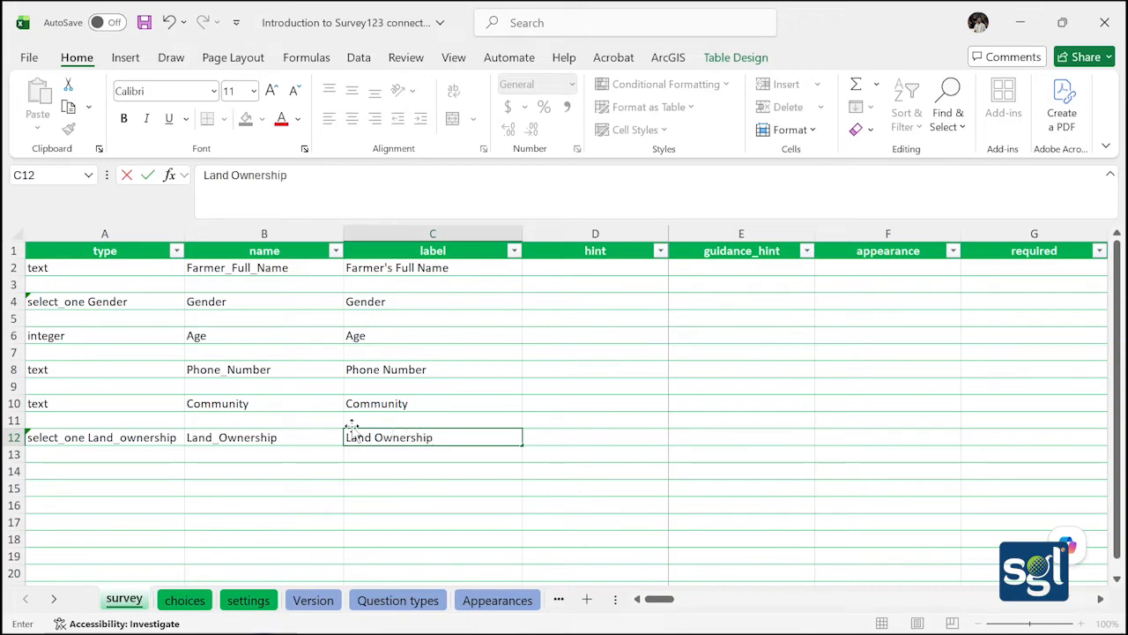
left_click(335, 470)
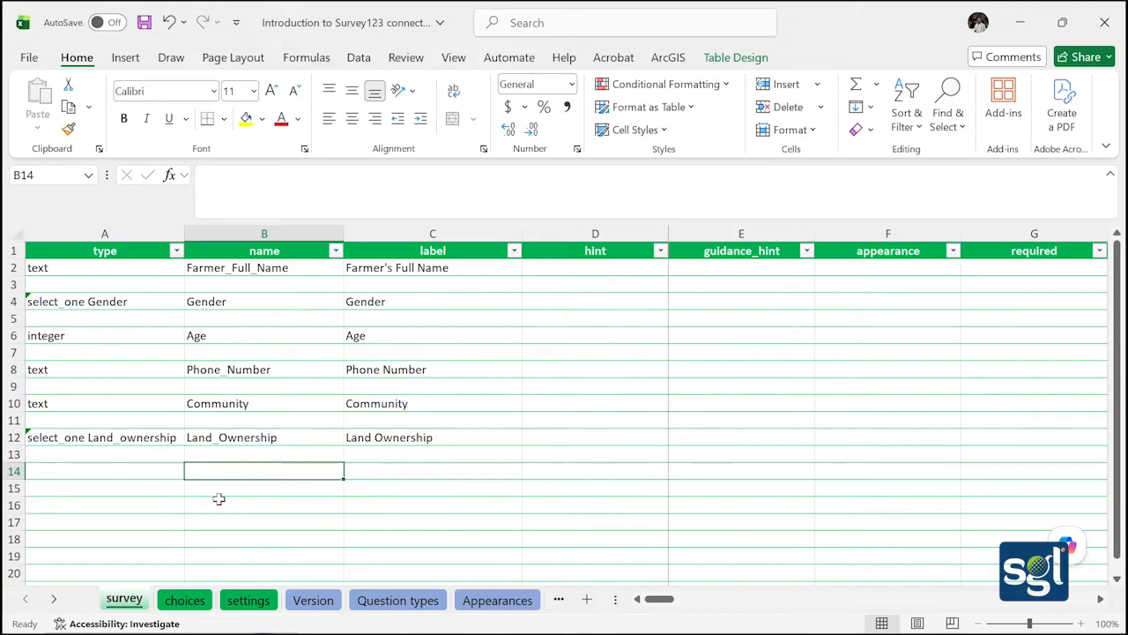
On the choices sheet, fill the list name Land_Ownership down cells A5 to A9
left_click(201, 602)
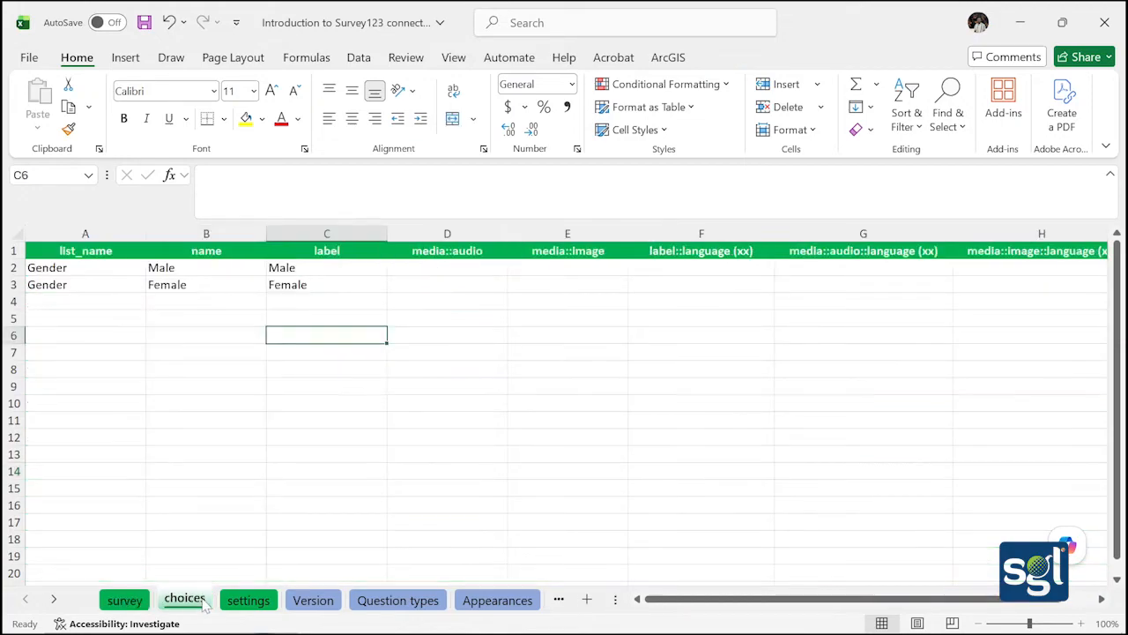
left_click(100, 316)
double_click(99, 315)
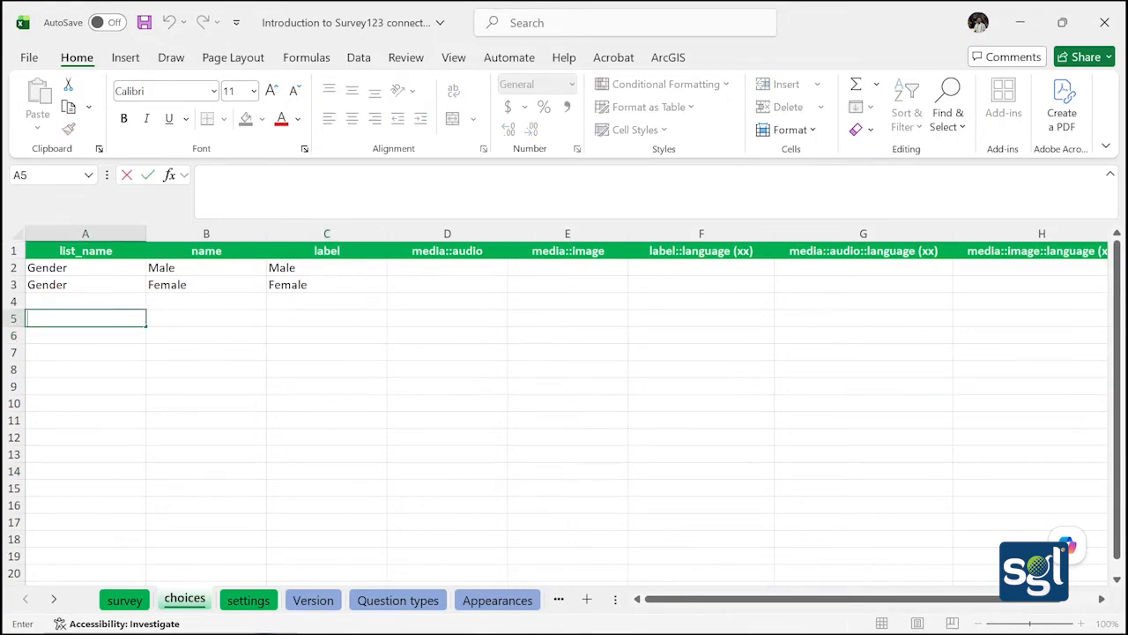
type("Land_Ownershi")
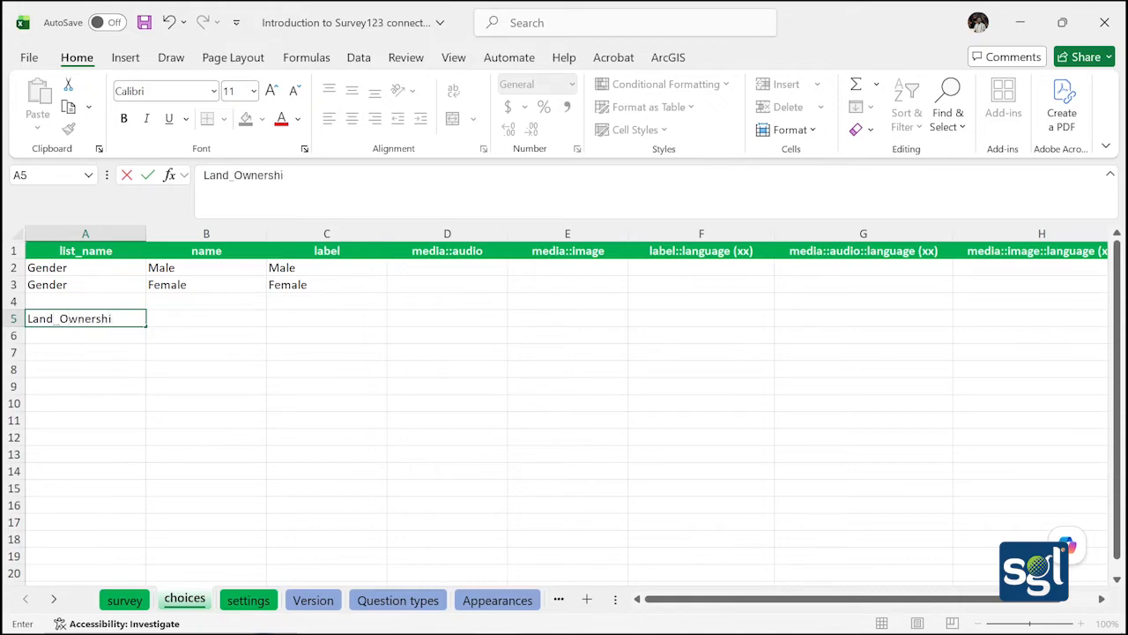
type("p")
left_click_drag(145, 326, 146, 393)
left_click(126, 409)
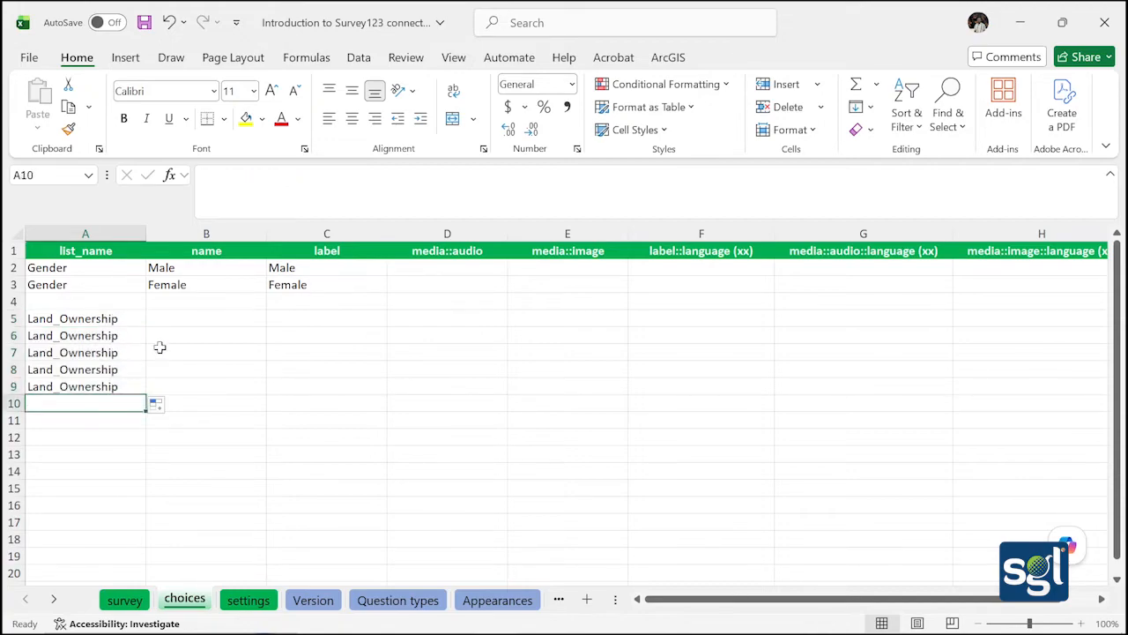
Enter choice names Owned, Rented and Family_Land in B5:B7
left_click(177, 316)
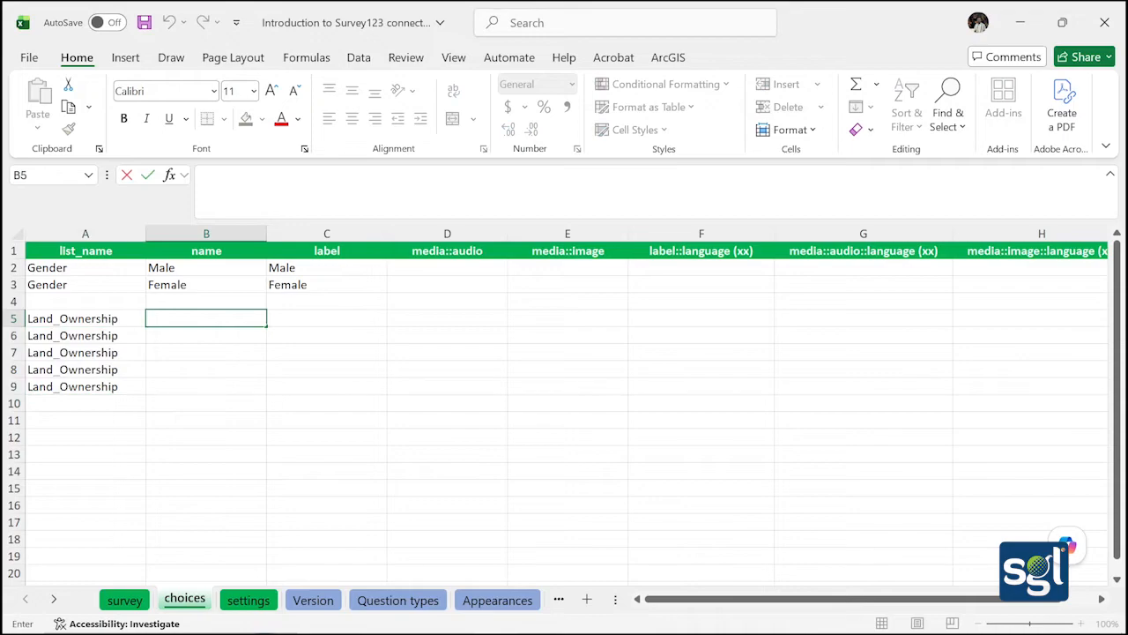
type("Owned")
key("Return")
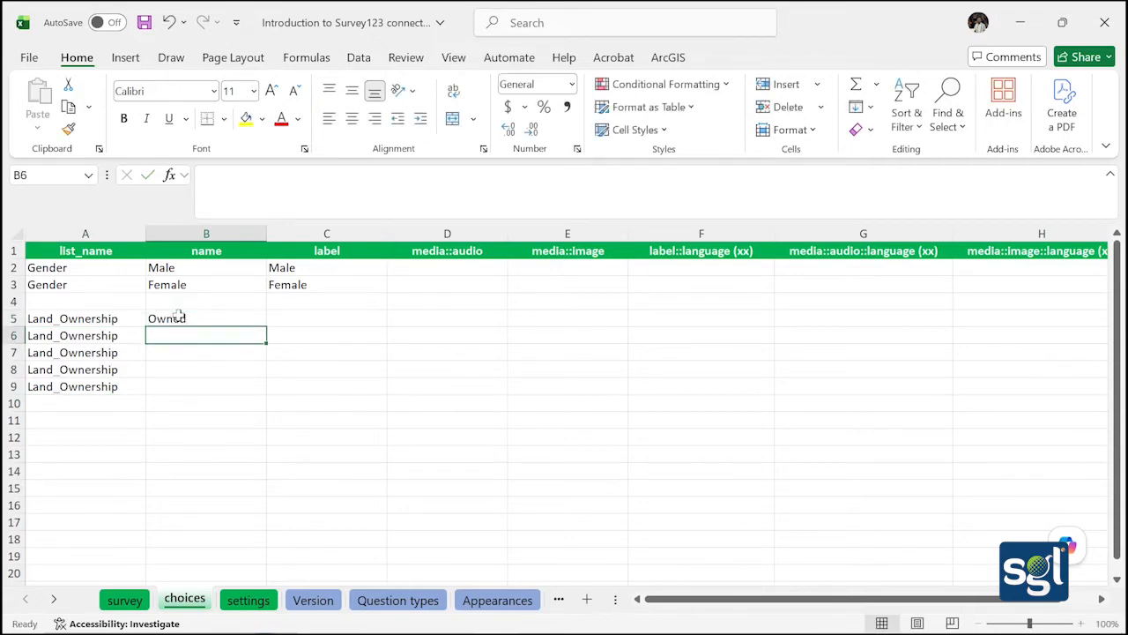
type("Rented")
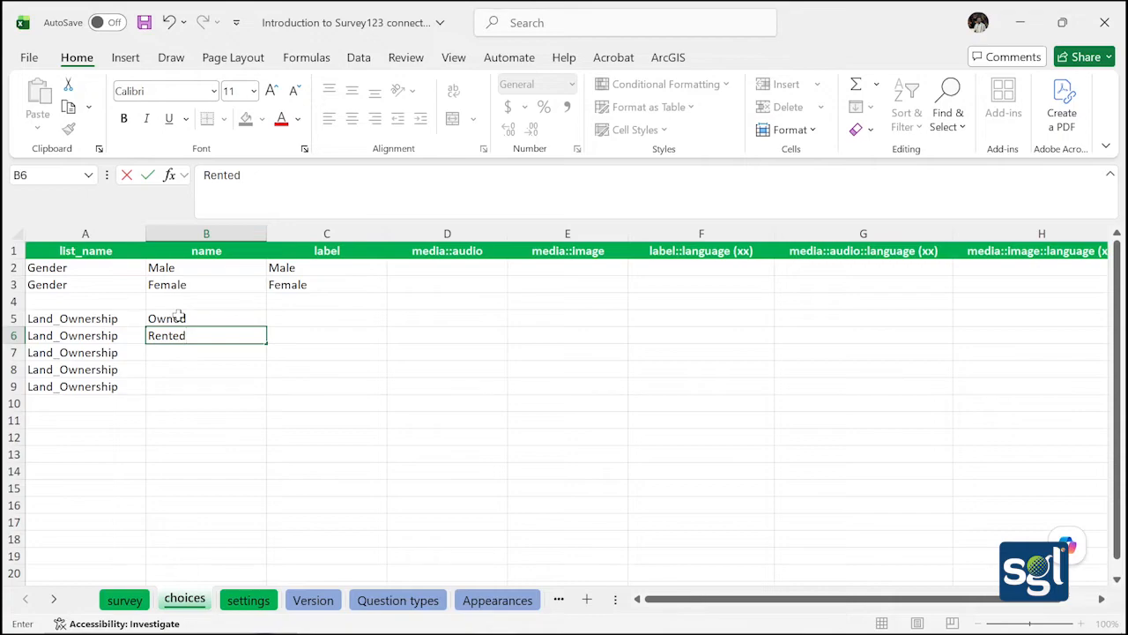
left_click(171, 350)
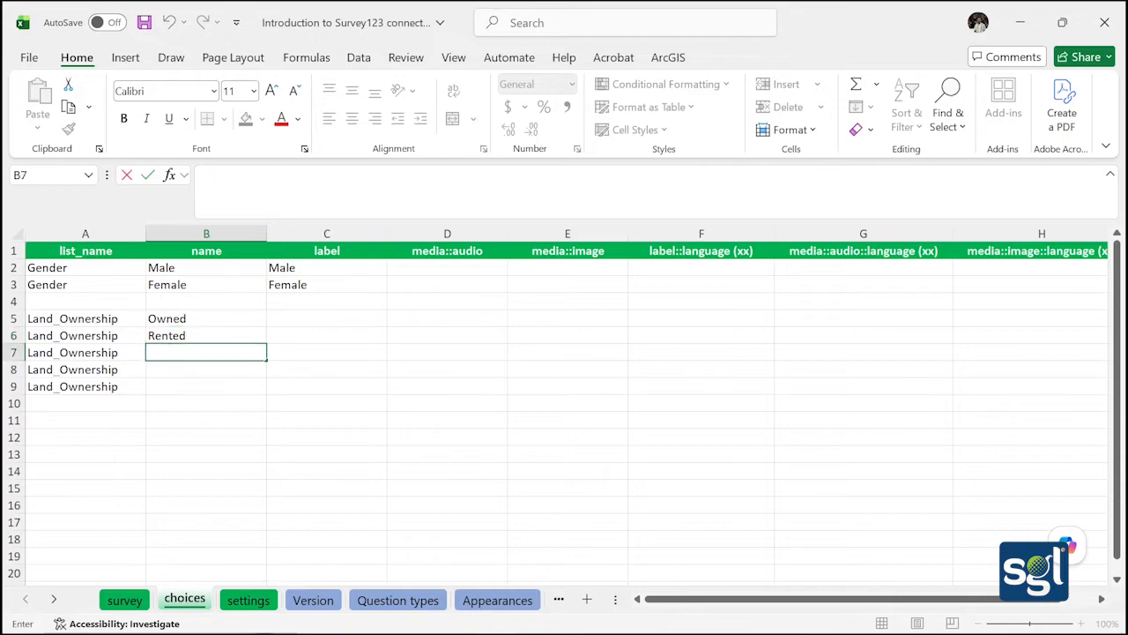
type("Family L")
key("BackSpace")
type("lAND")
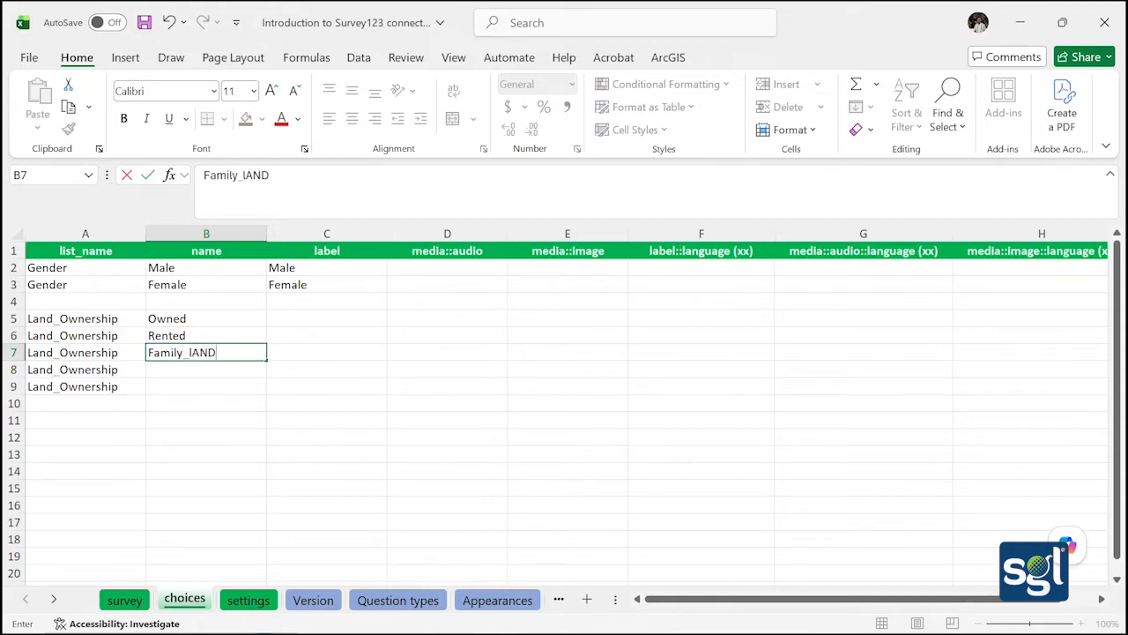
key("BackSpace")
key("BackSpace")
key("BackSpace")
key("BackSpace")
type("Land")
left_click(172, 371)
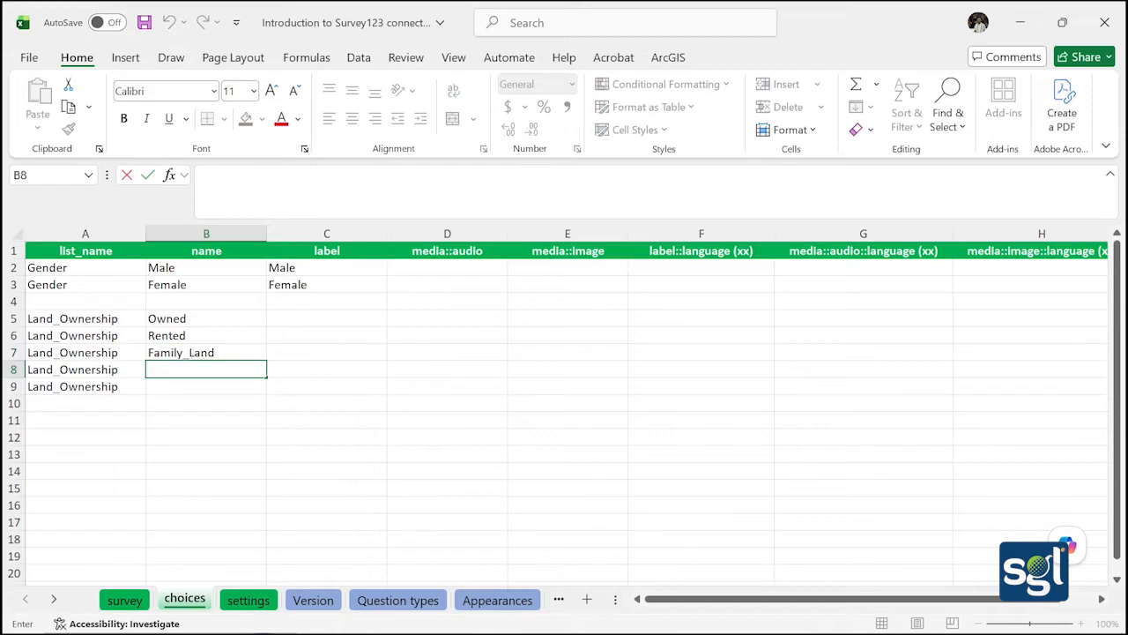
Enter the remaining choice names Leased and Other in B8:B9
type("Leased")
right_click(167, 385)
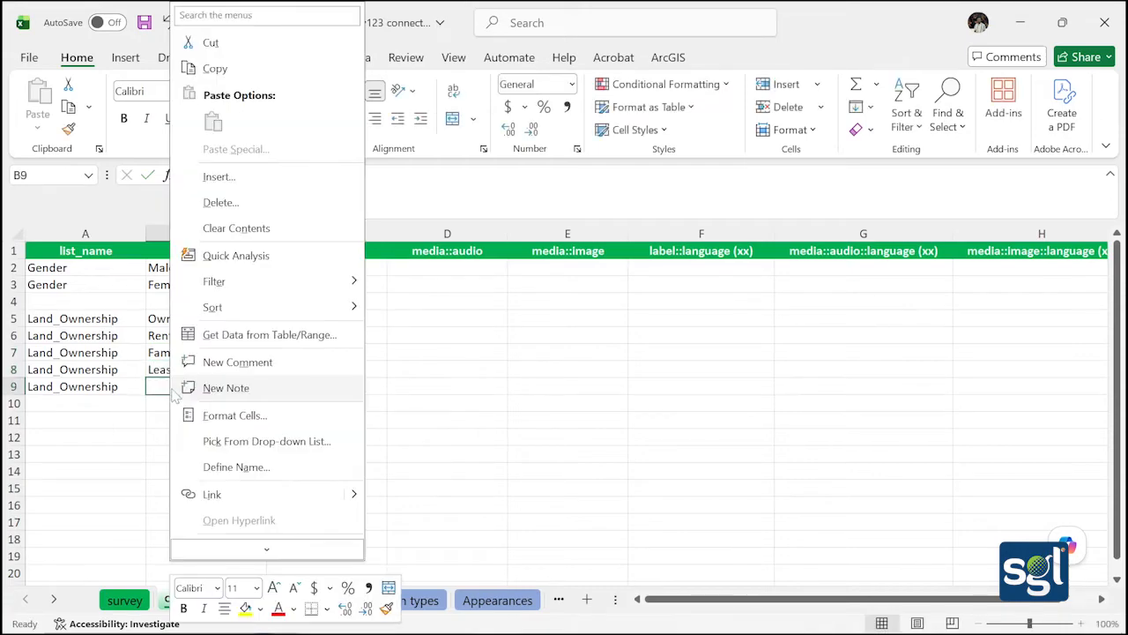
left_click(160, 385)
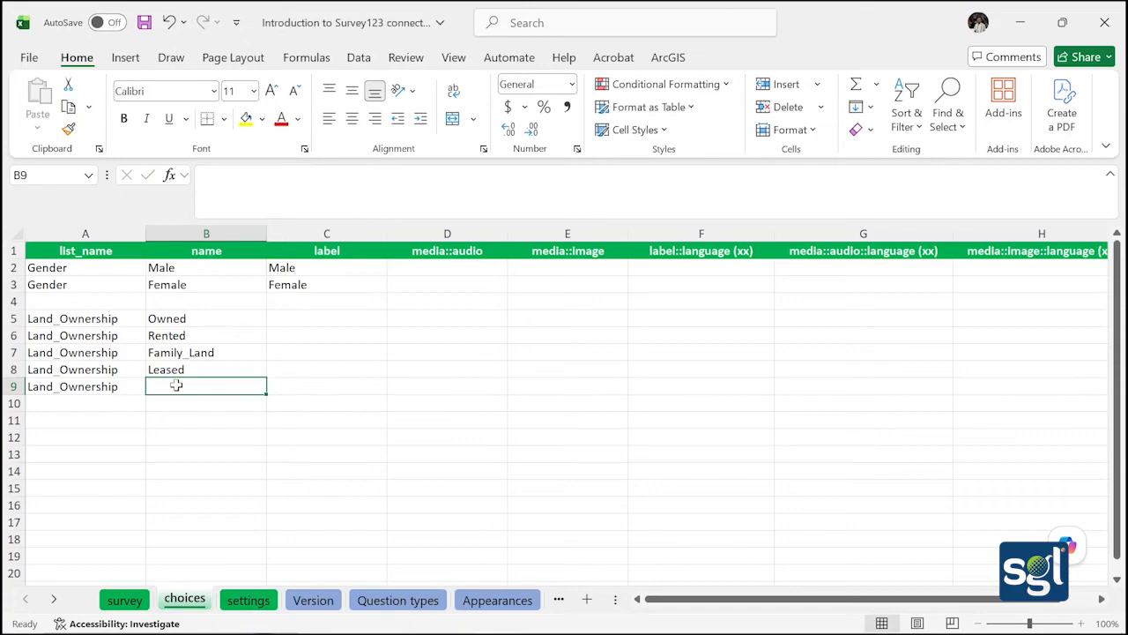
double_click(176, 385)
type("Other")
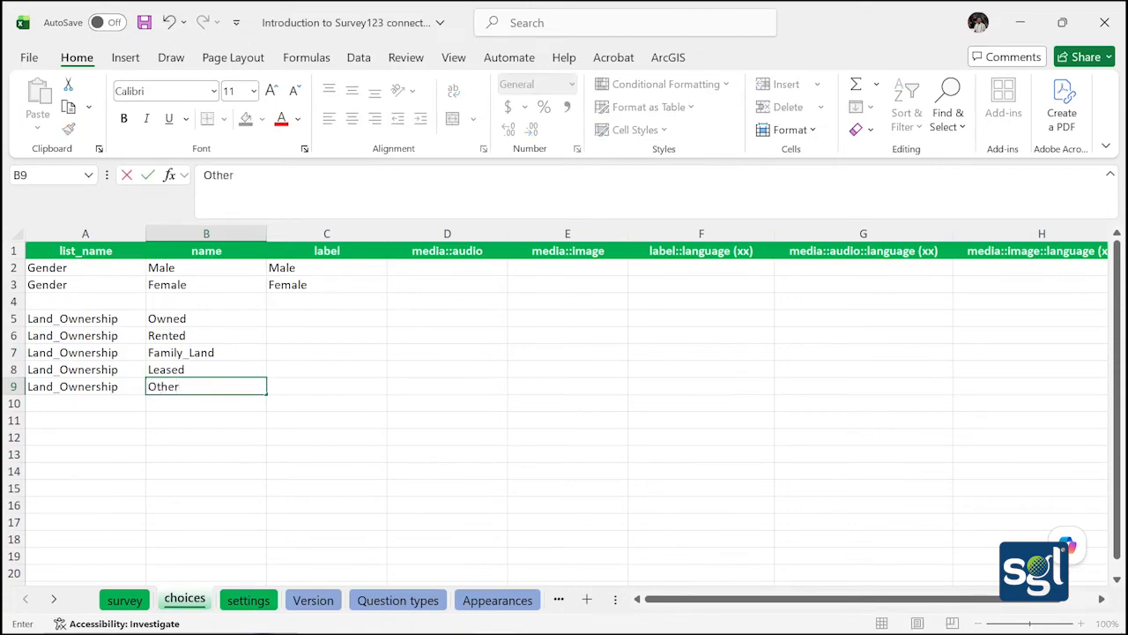
left_click(291, 381)
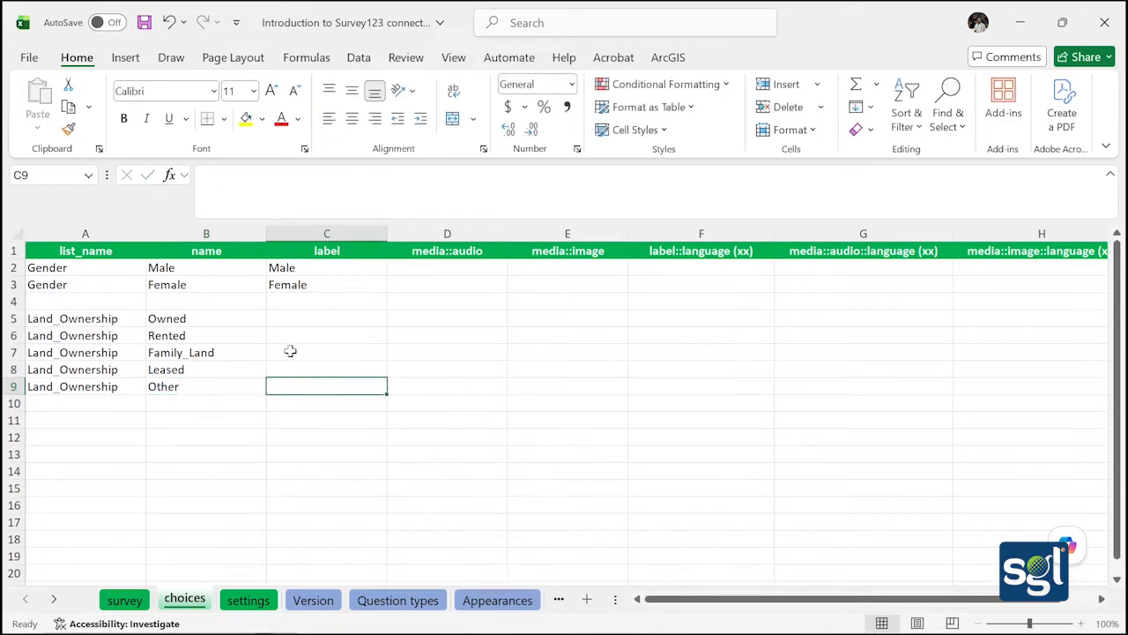
Copy the choice names in B5:B9 into C5:C9 as their labels
left_click_drag(162, 318, 215, 384)
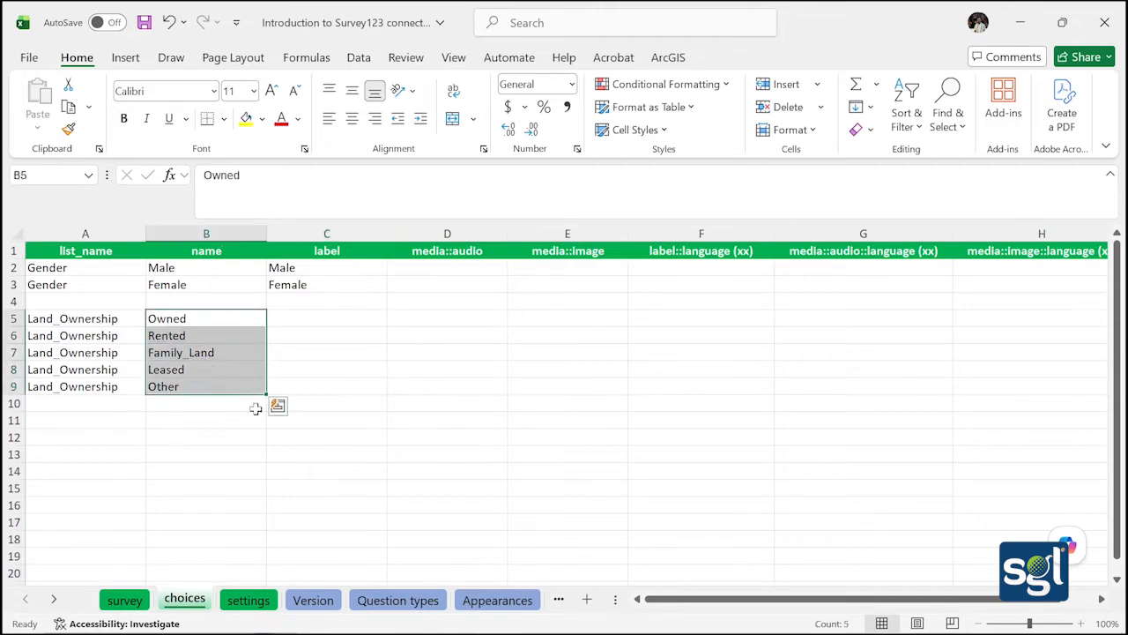
key("ctrl+c")
left_click_drag(309, 319, 336, 384)
key("ctrl+c")
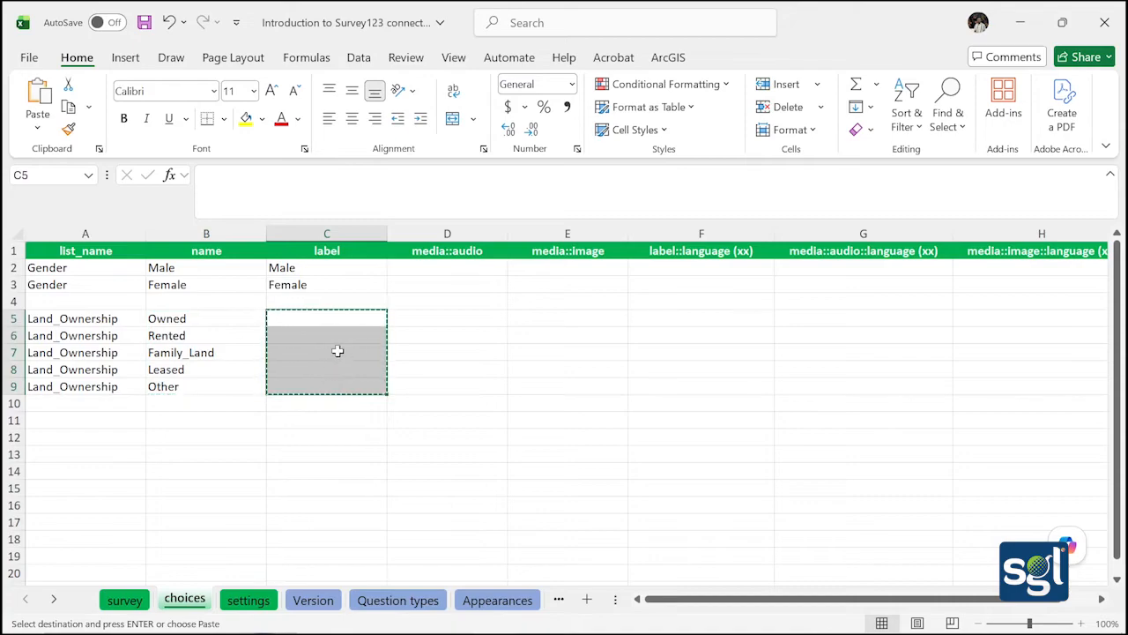
key("ctrl+v")
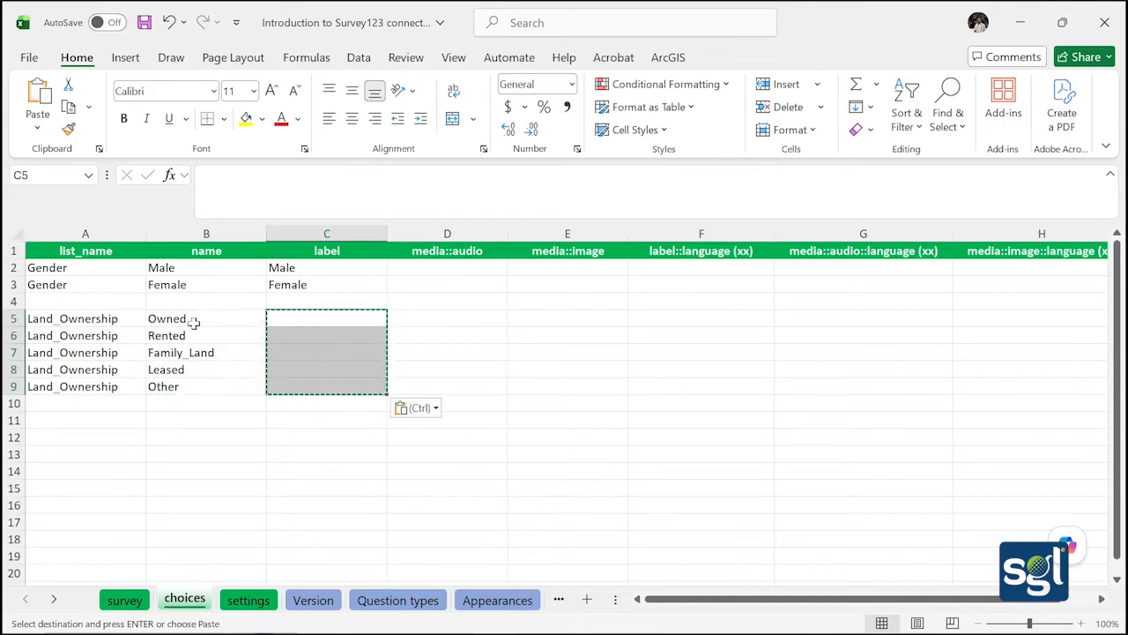
left_click_drag(193, 320, 232, 382)
key("ctrl+c")
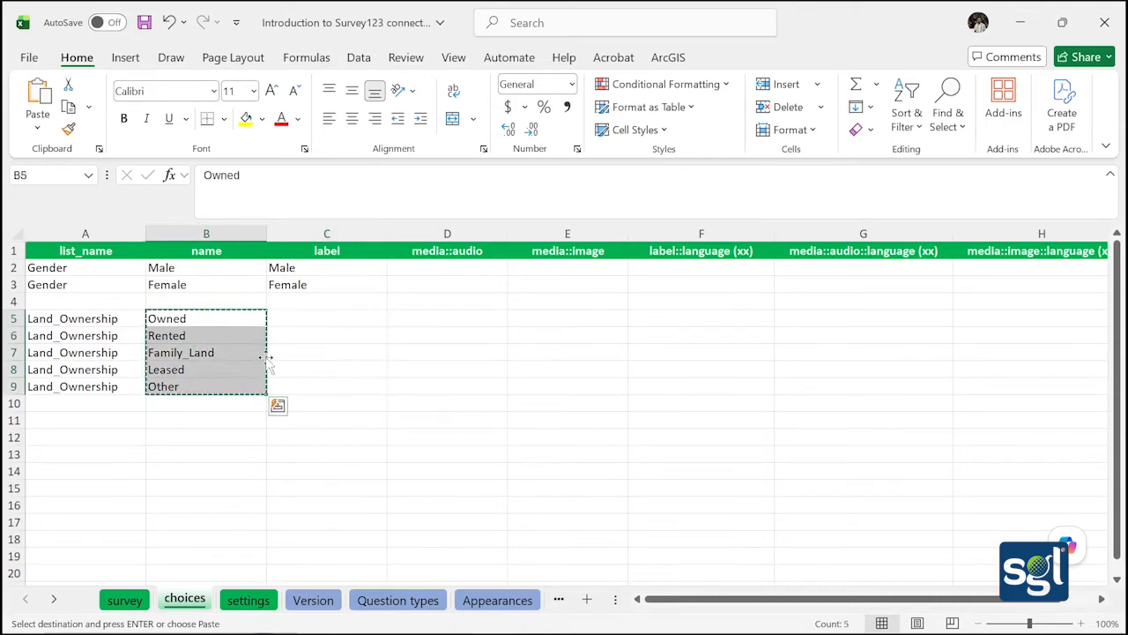
left_click_drag(294, 312, 333, 386)
key("ctrl+v")
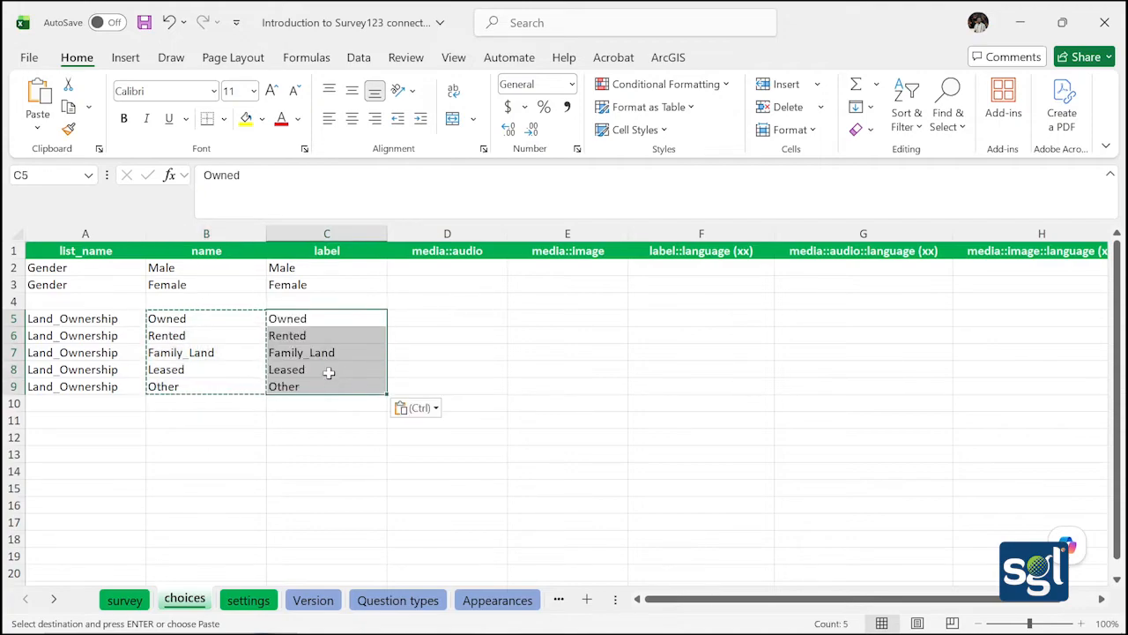
left_click(298, 369)
Change the C7 label from Family_Land to Family Land
double_click(303, 353)
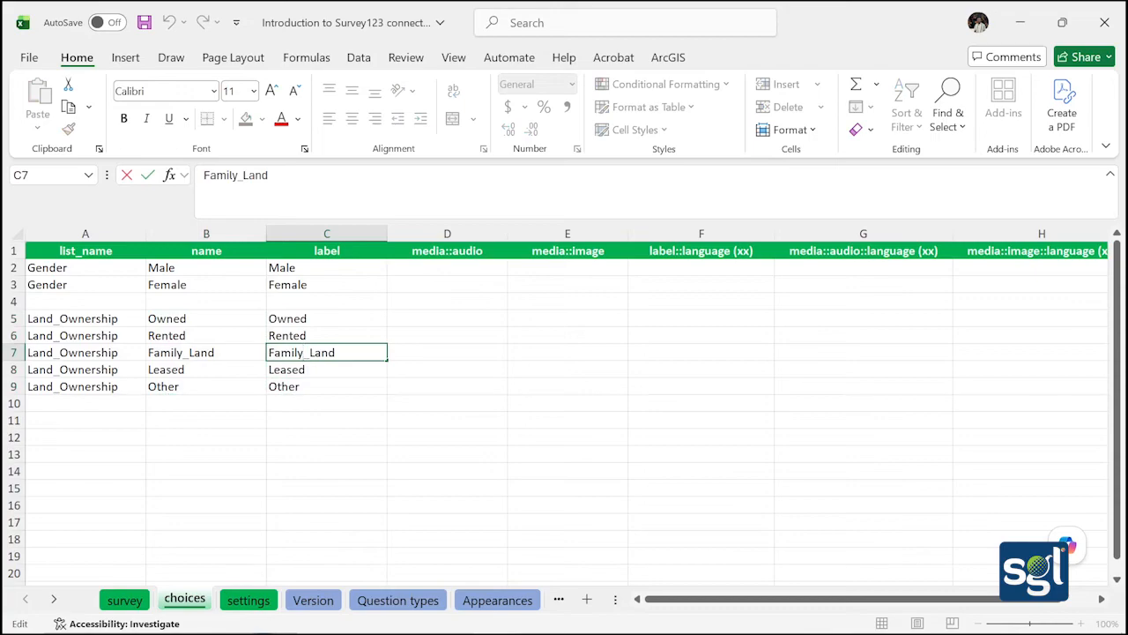
key("BackSpace")
left_click(149, 419)
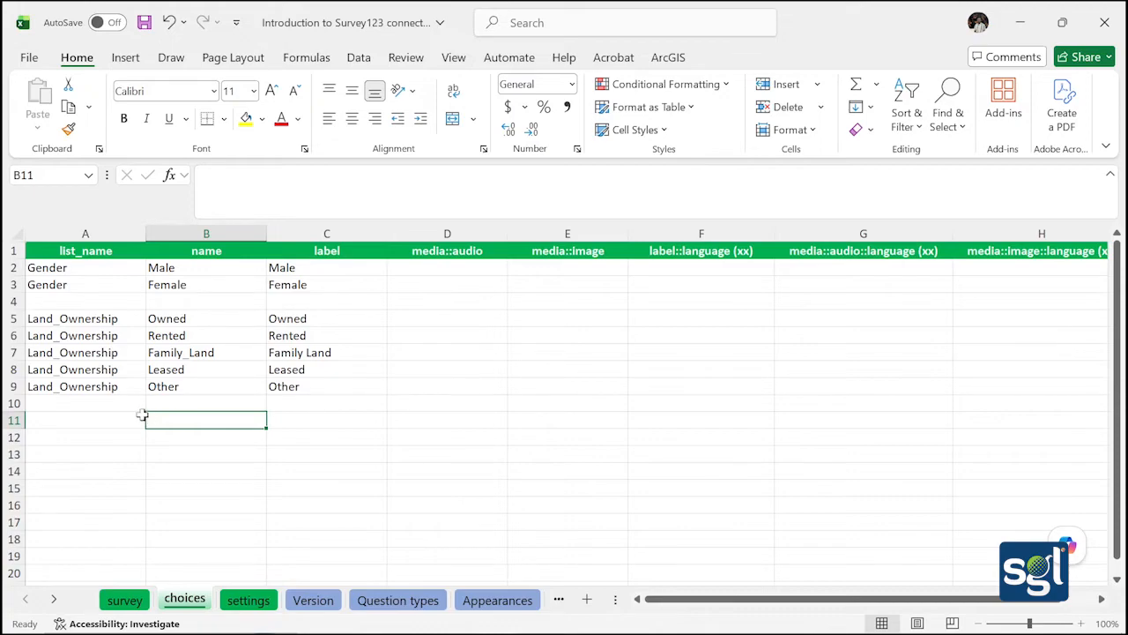
left_click(72, 422)
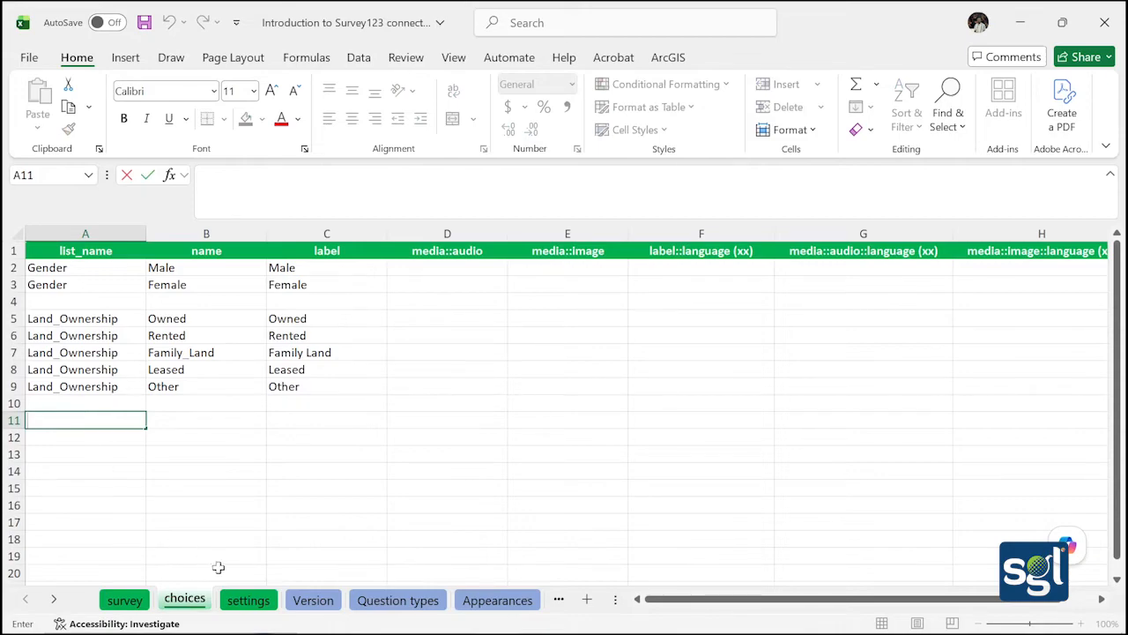
Back on the survey sheet, set row 14's type to select_one Land_owner
left_click(132, 602)
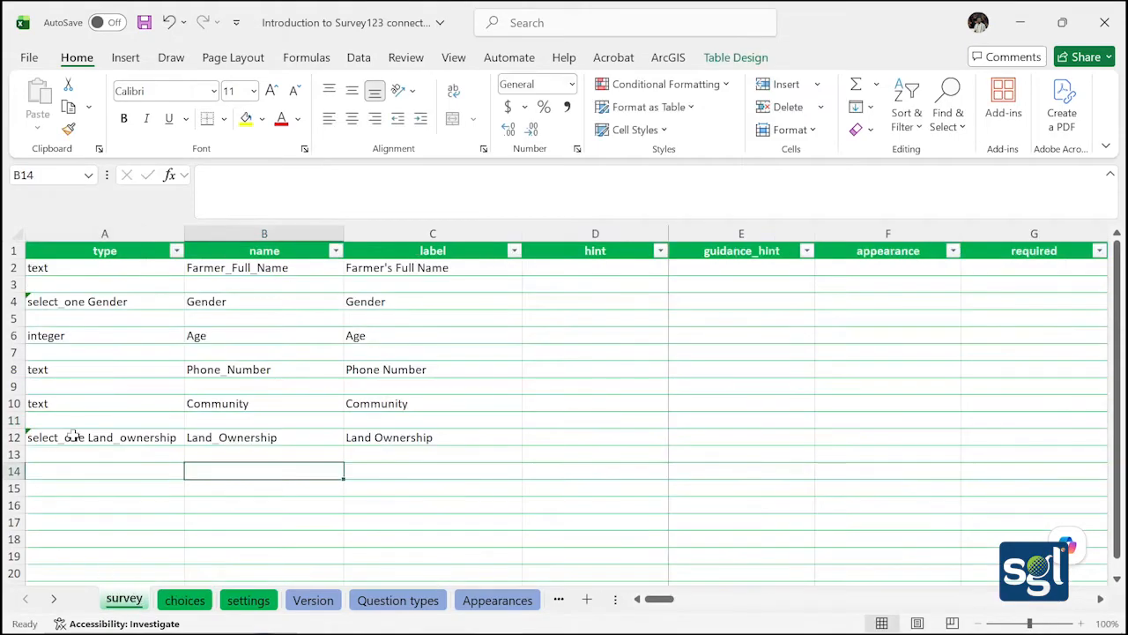
scroll(78, 439, "down", 2)
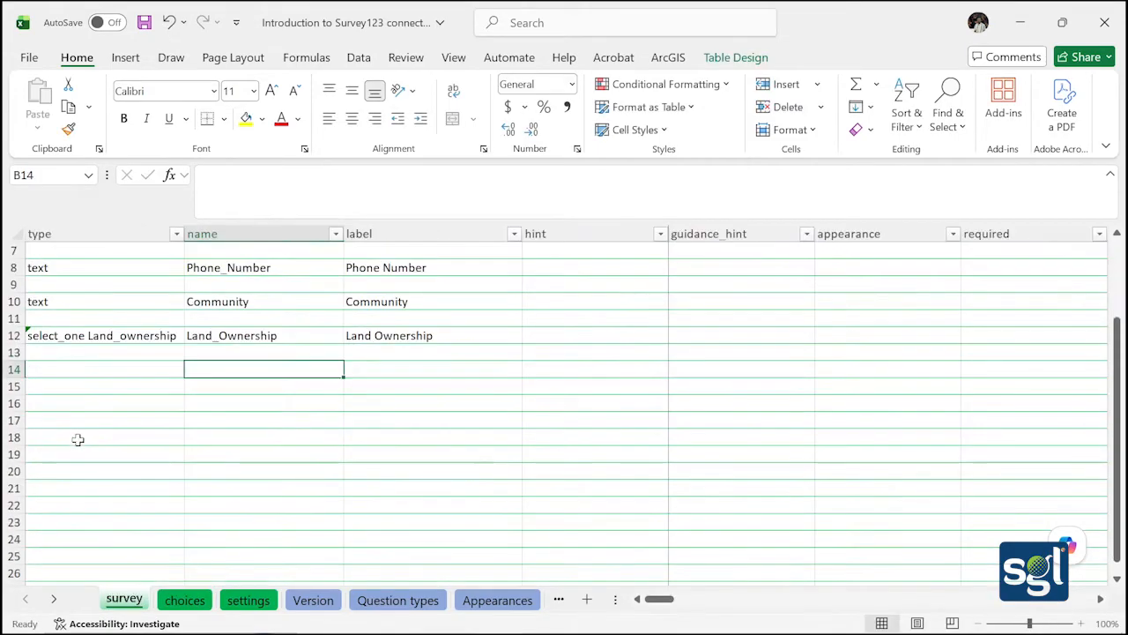
left_click(100, 365)
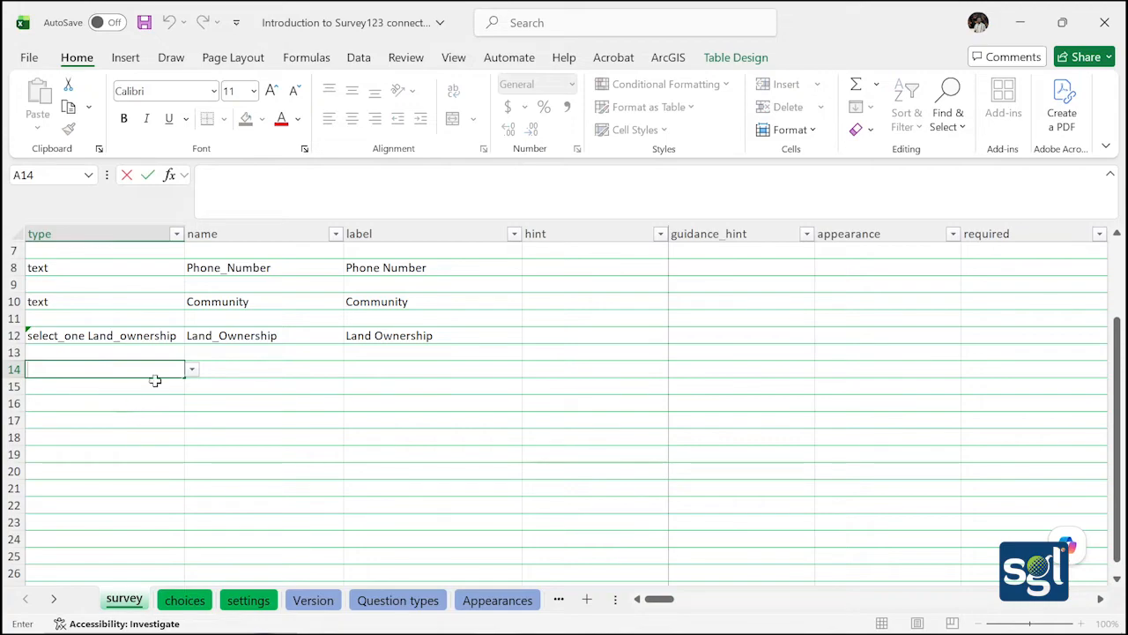
left_click(192, 371)
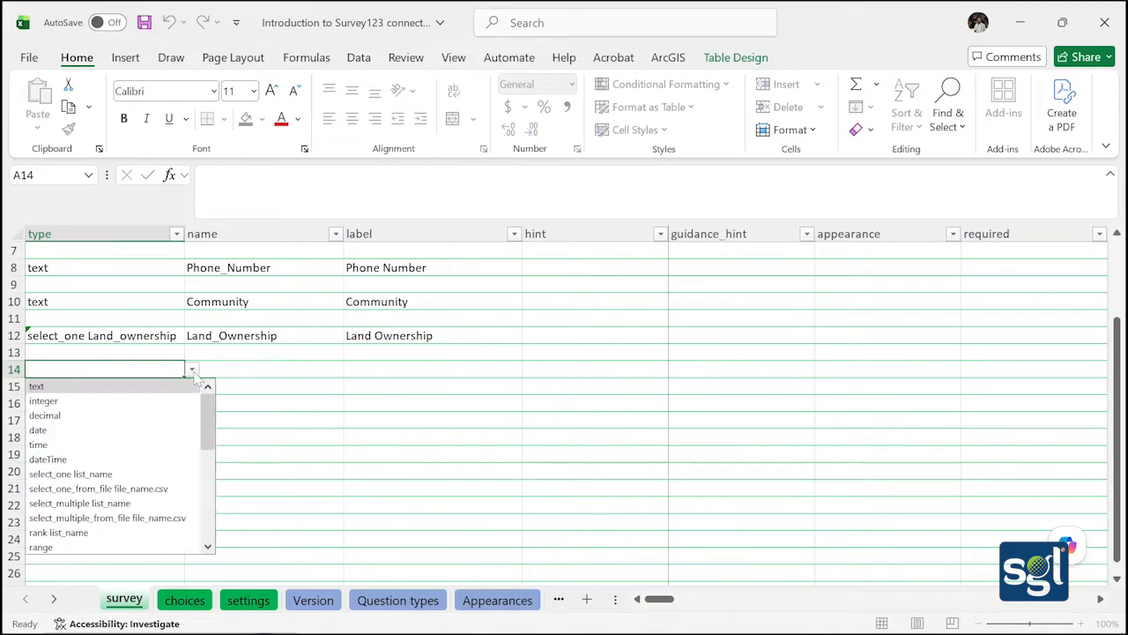
left_click(132, 468)
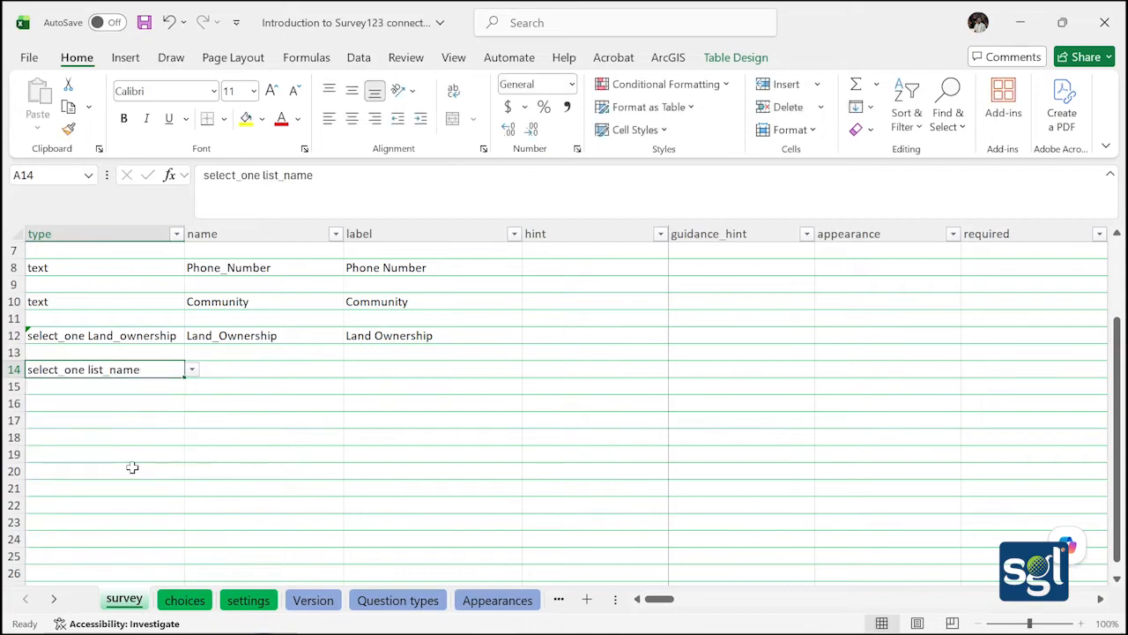
double_click(156, 369)
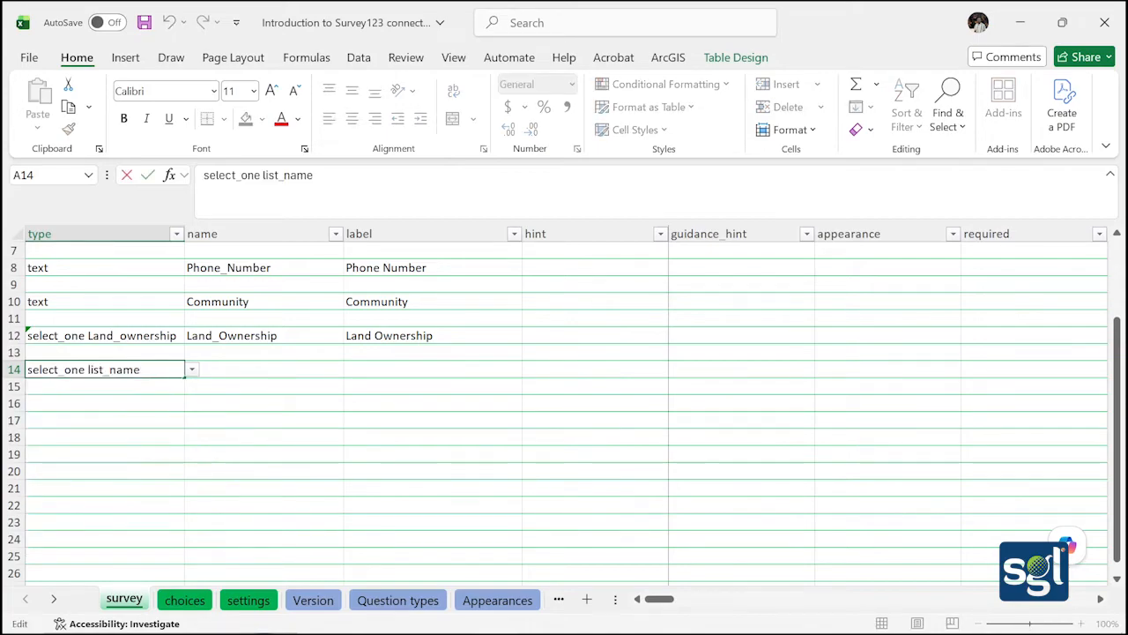
key("BackSpace")
key("BackSpace")
key("BackSpace")
key("BackSpace")
key("BackSpace")
key("BackSpace")
key("BackSpace")
key("BackSpace")
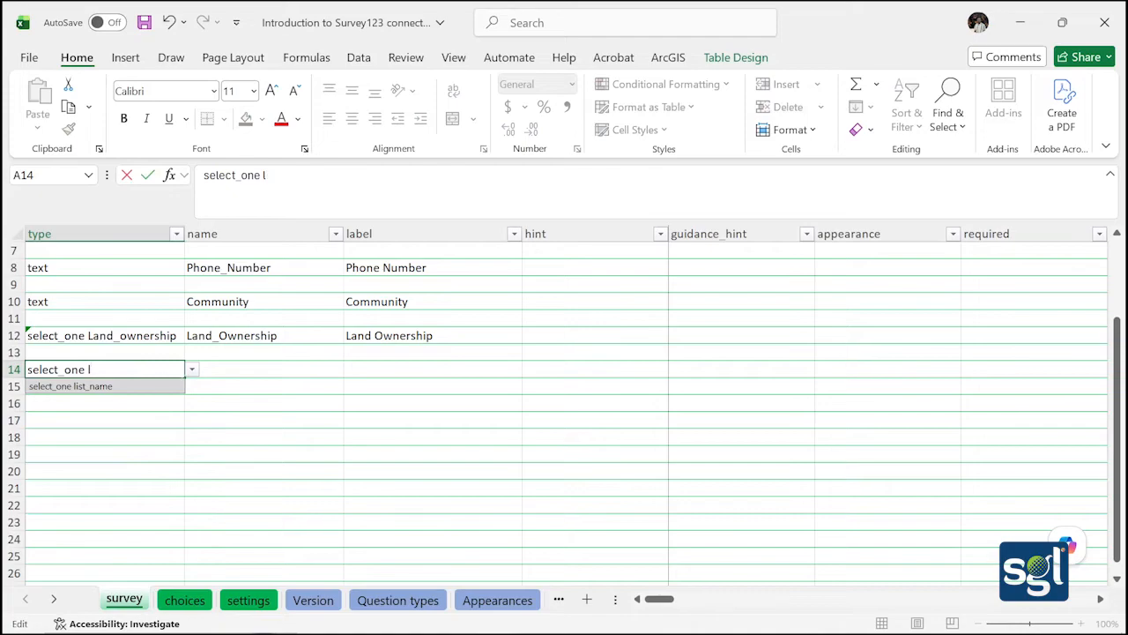
type("Land")
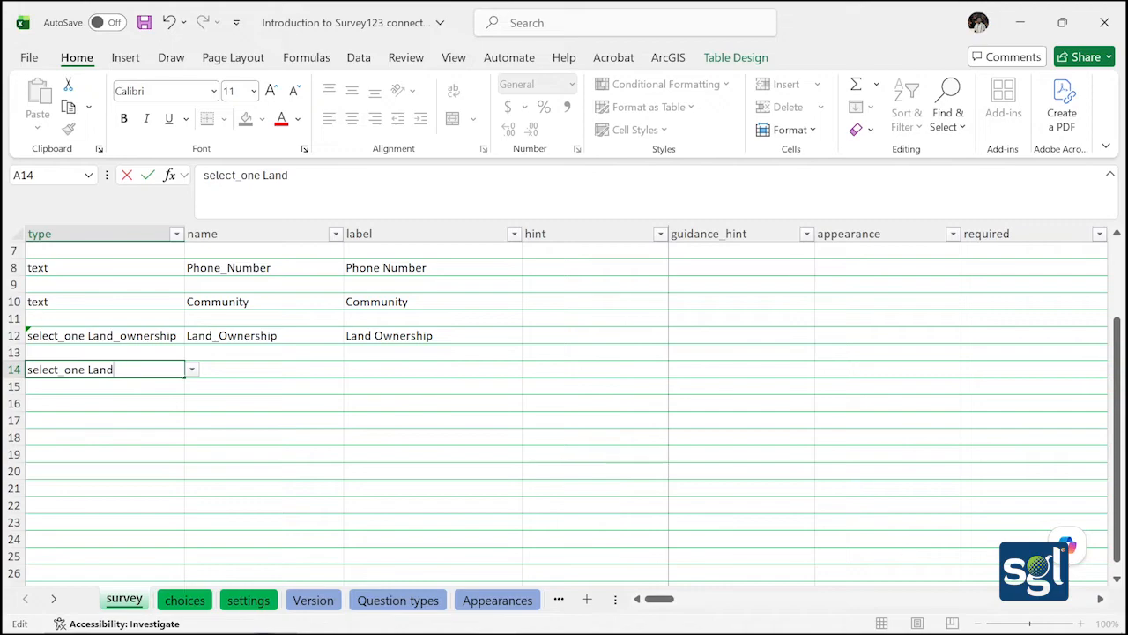
type("_owner")
Name the row 14 question Land_Owner in B14
left_click(224, 370)
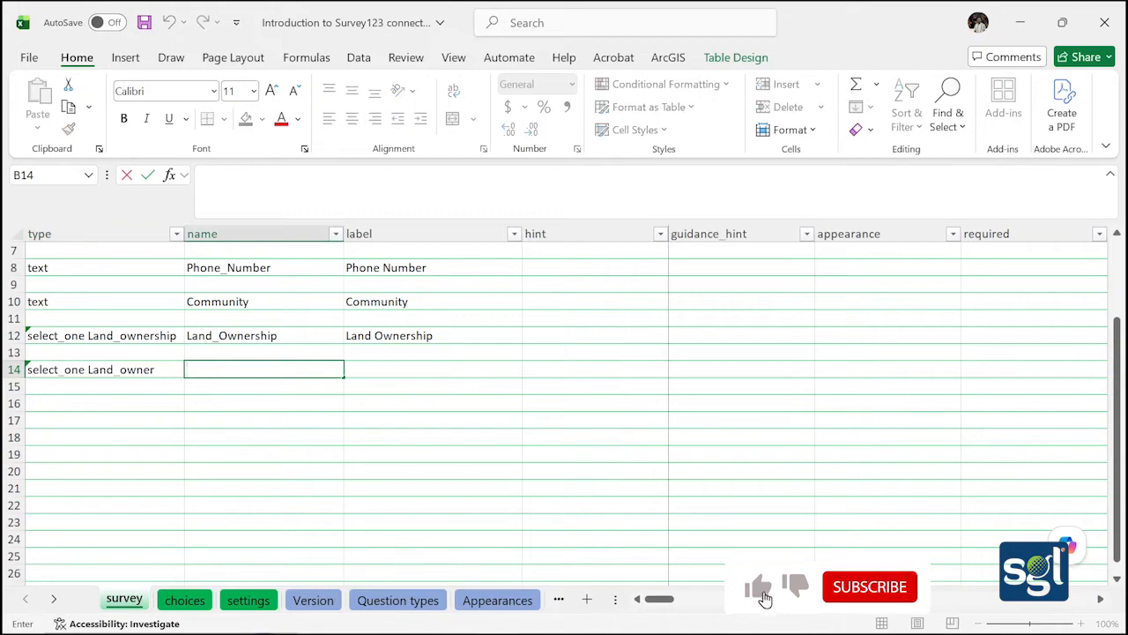
type("Lan")
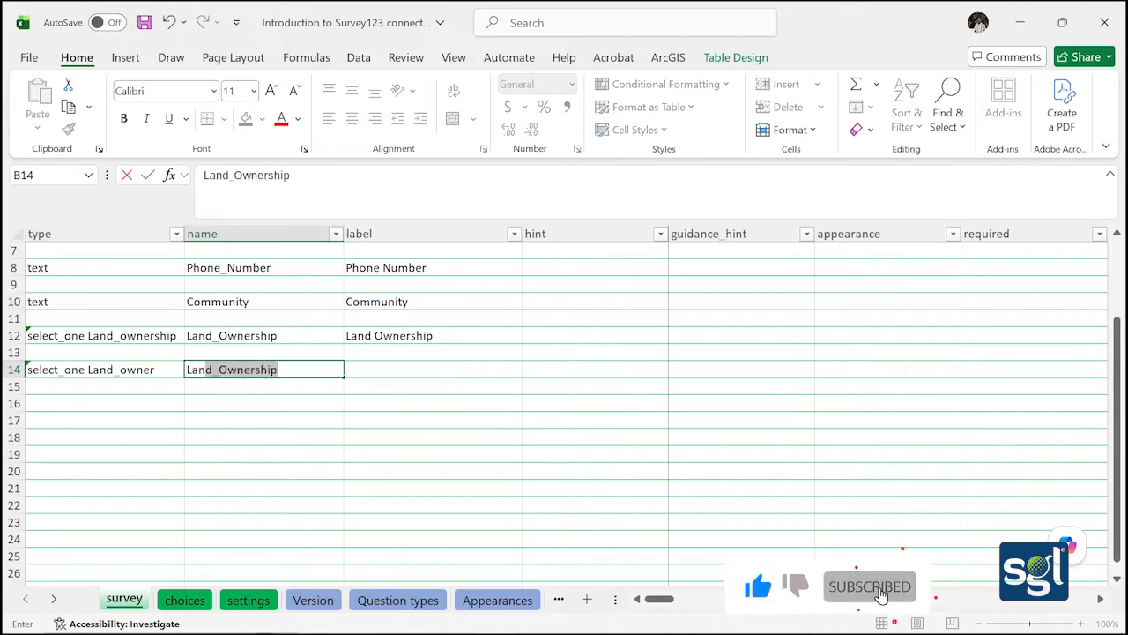
type("d")
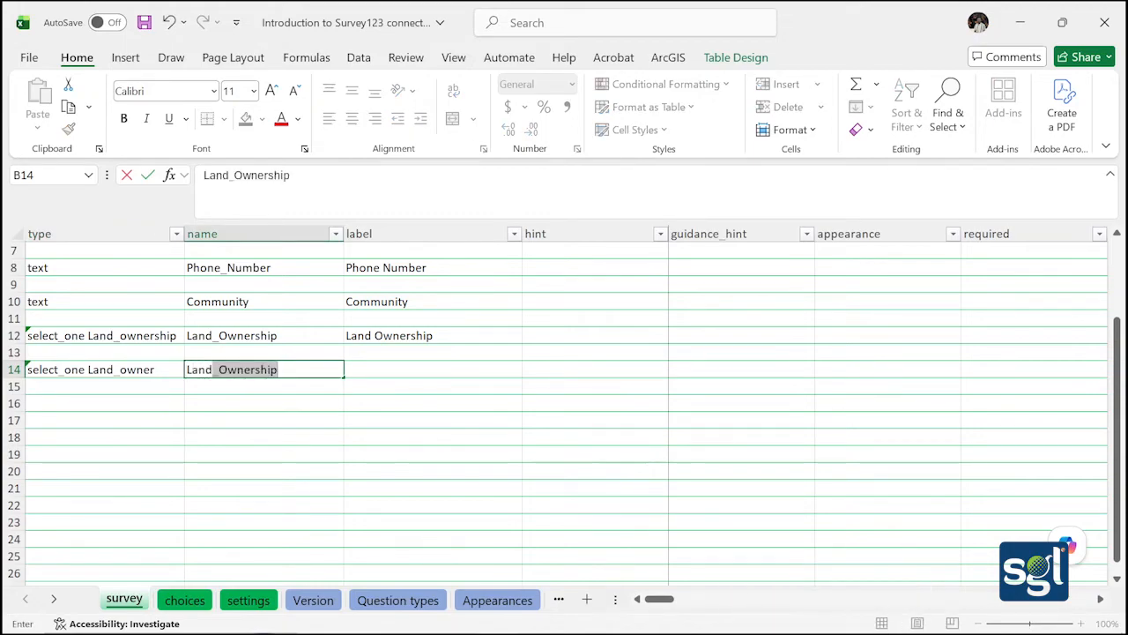
key("Tab")
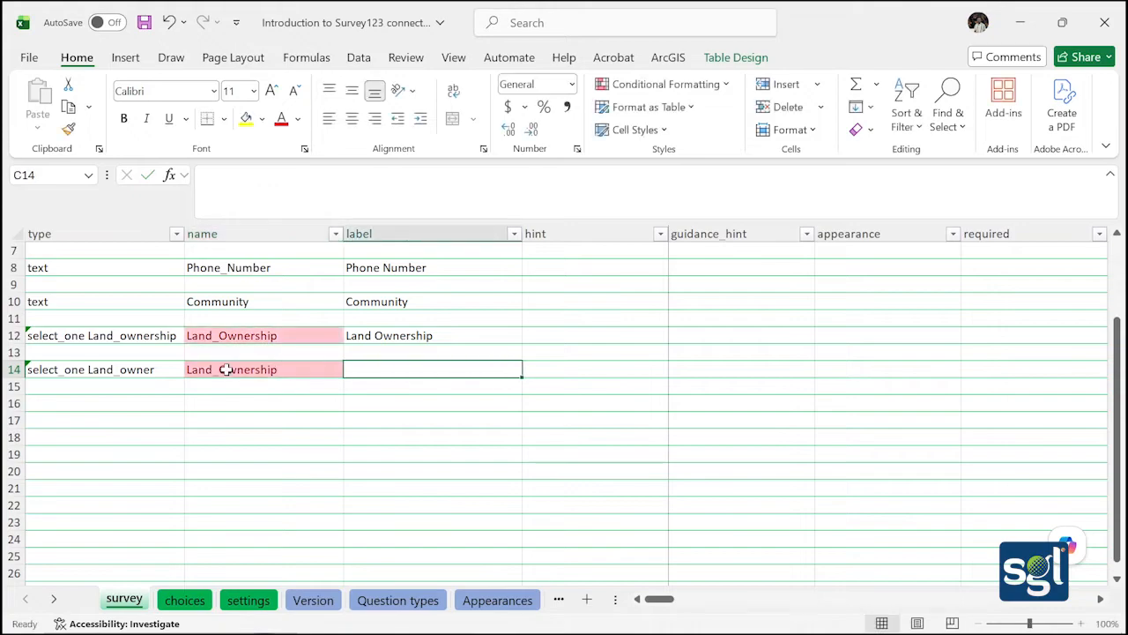
double_click(303, 370)
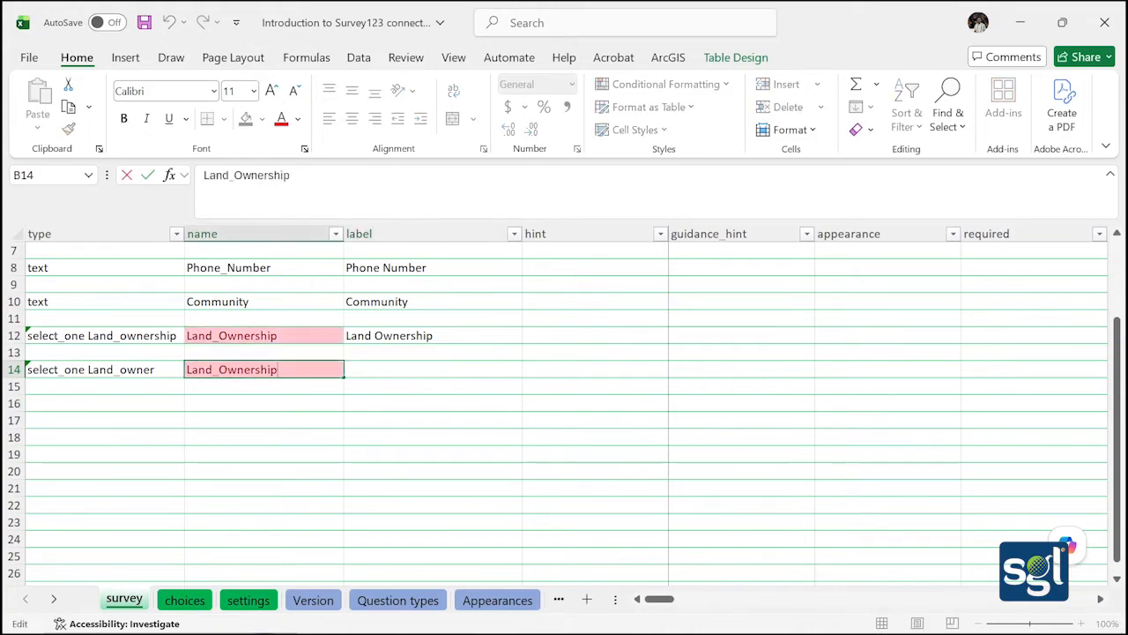
key("BackSpace")
key("BackSpace")
key("BackSpace")
key("BackSpace")
left_click(298, 387)
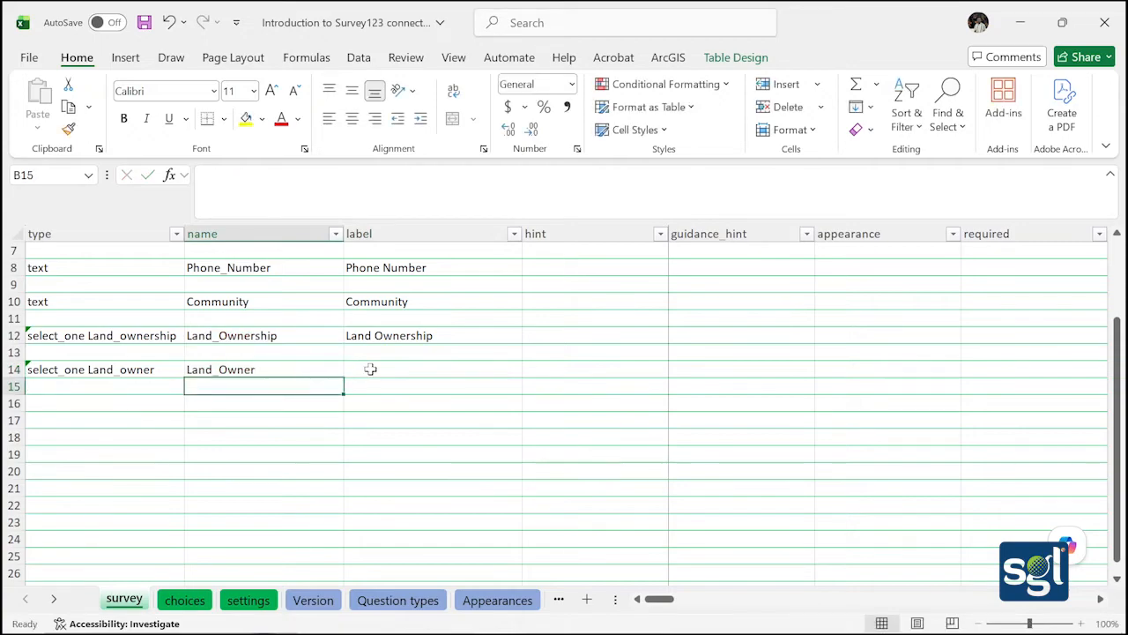
left_click(370, 369)
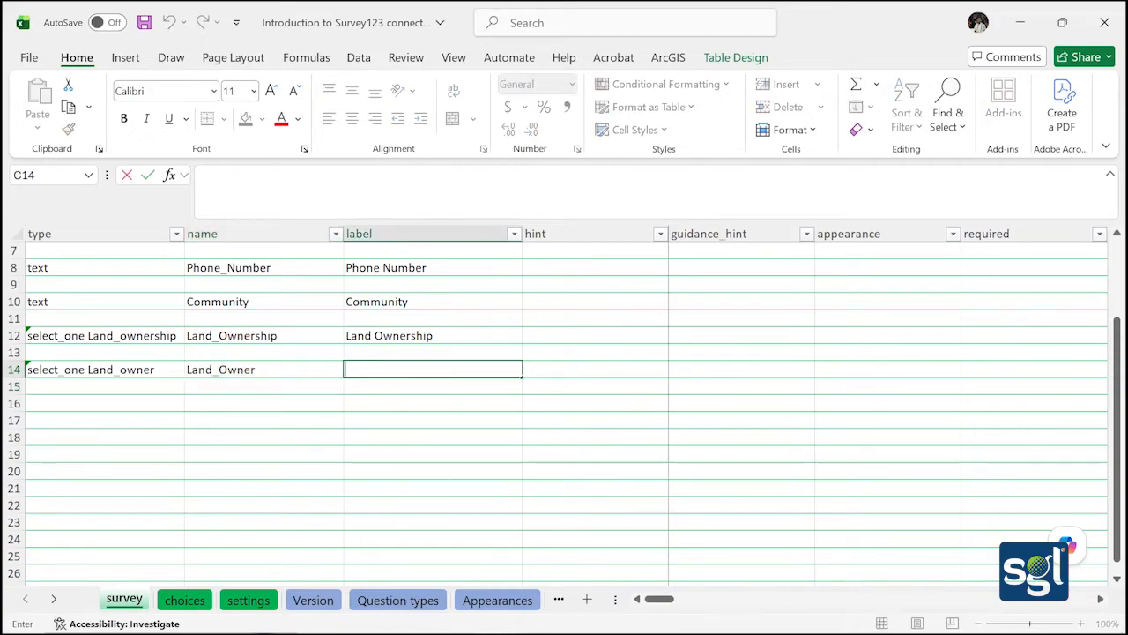
Enter 'What is the type of land ownership' as the label in C14
type("Who owns t")
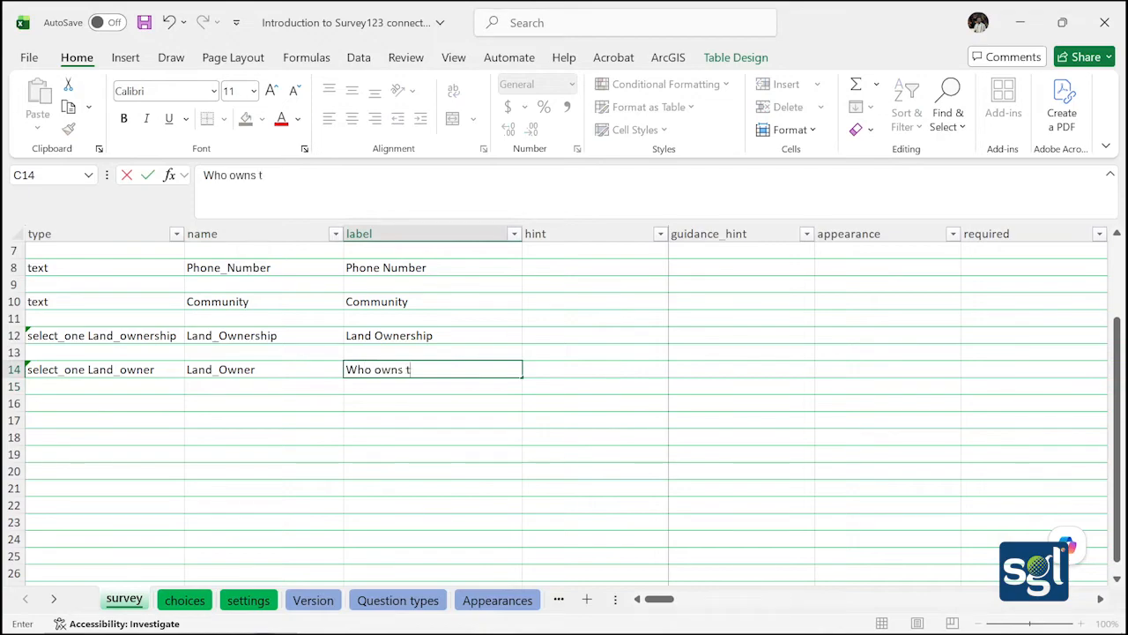
type("he Land")
key("BackSpace")
key("BackSpace")
key("BackSpace")
key("BackSpace")
key("BackSpace")
key("BackSpace")
key("BackSpace")
key("BackSpace")
key("BackSpace")
key("BackSpace")
key("BackSpace")
key("BackSpace")
key("BackSpace")
key("BackSpace")
key("BackSpace")
key("BackSpace")
key("BackSpace")
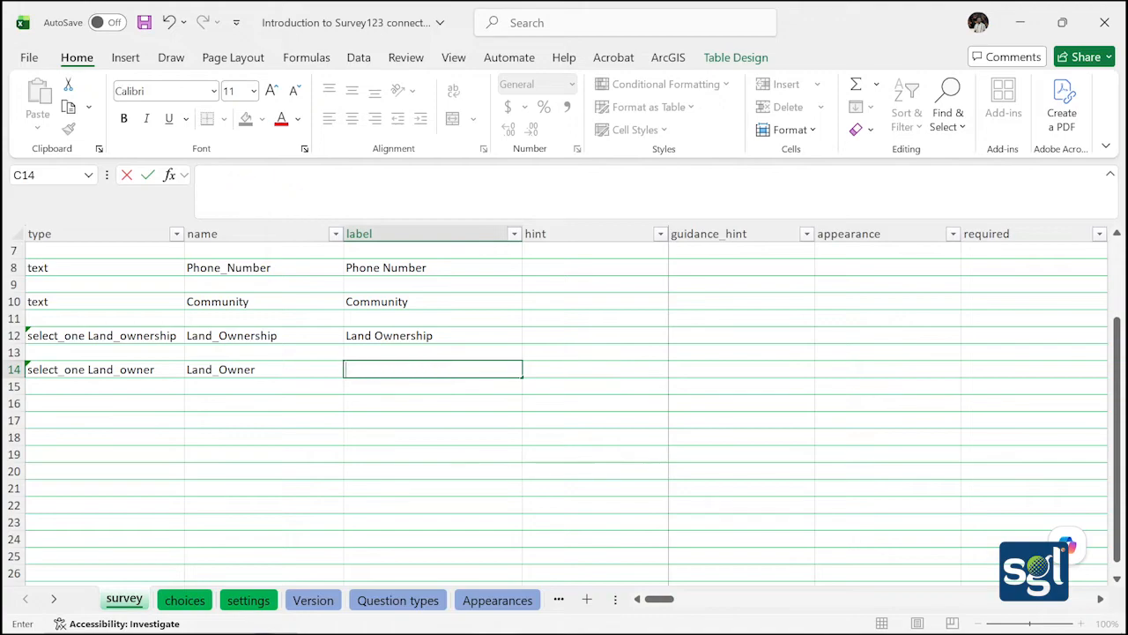
type("What is the t")
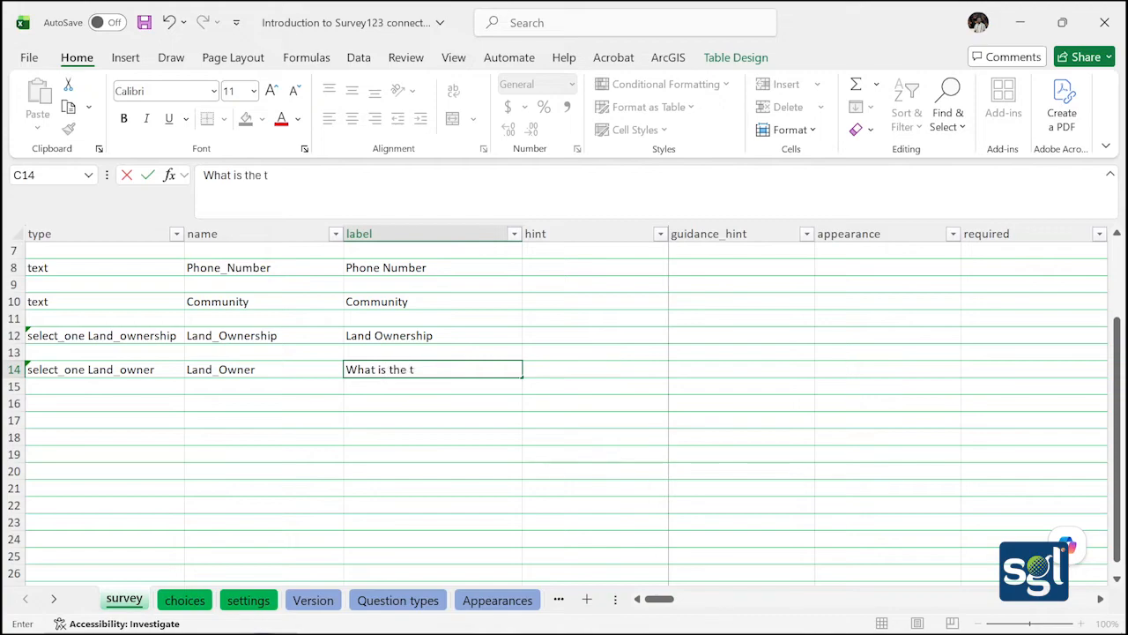
type("ype of L")
key("BackSpace")
type("land")
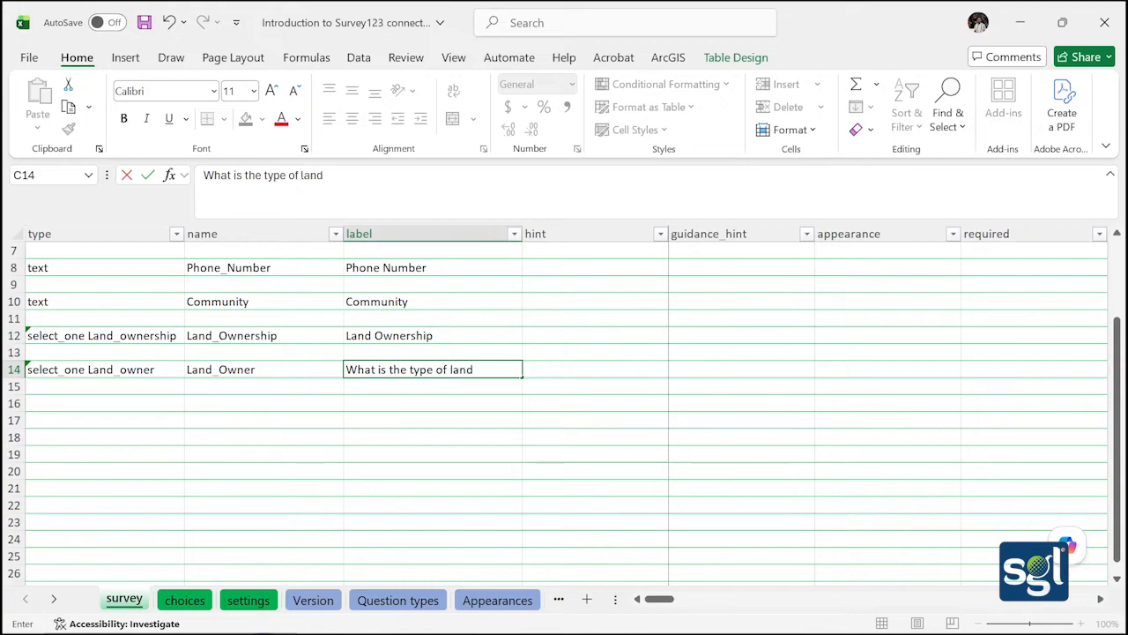
type(" ownership")
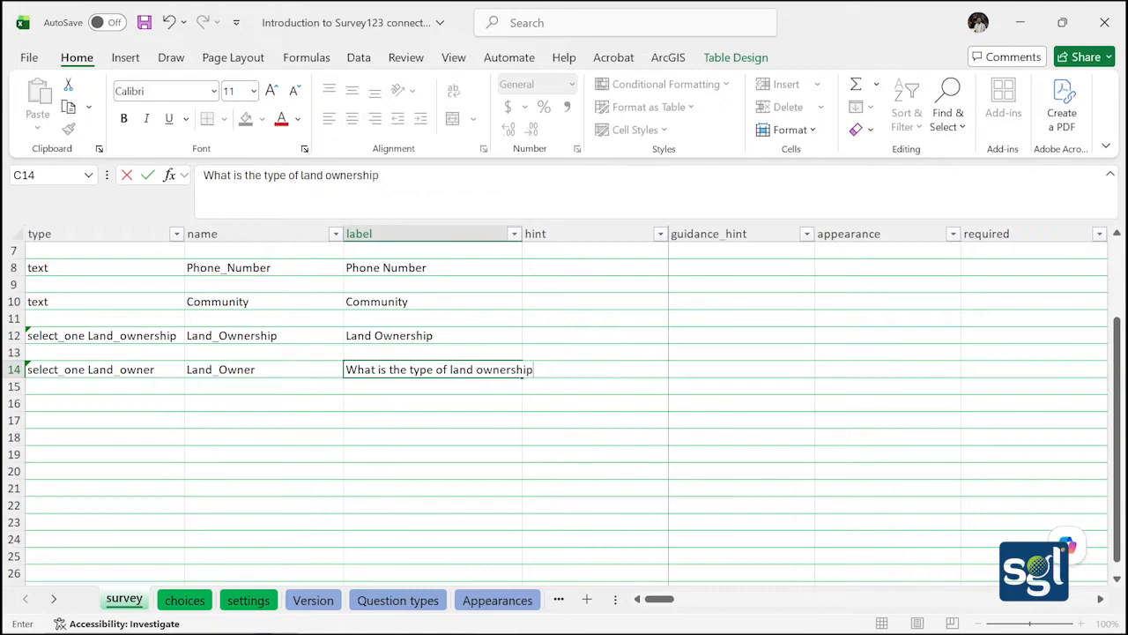
left_click(377, 392)
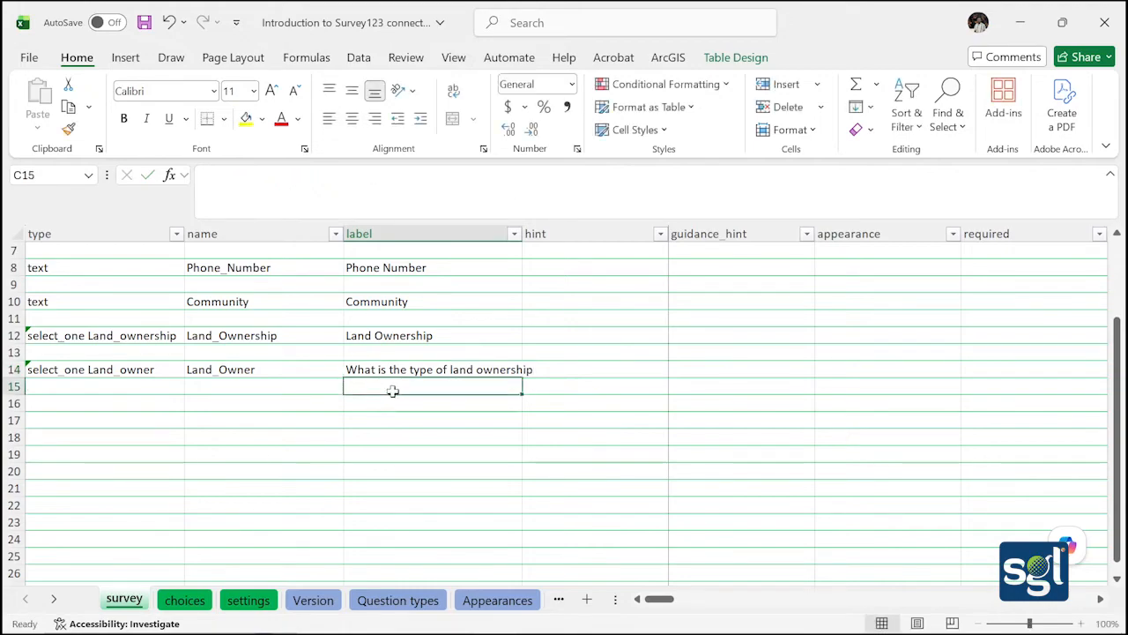
Scroll right to the relevant column and begin editing N14 for Land_Owner
left_click(599, 384)
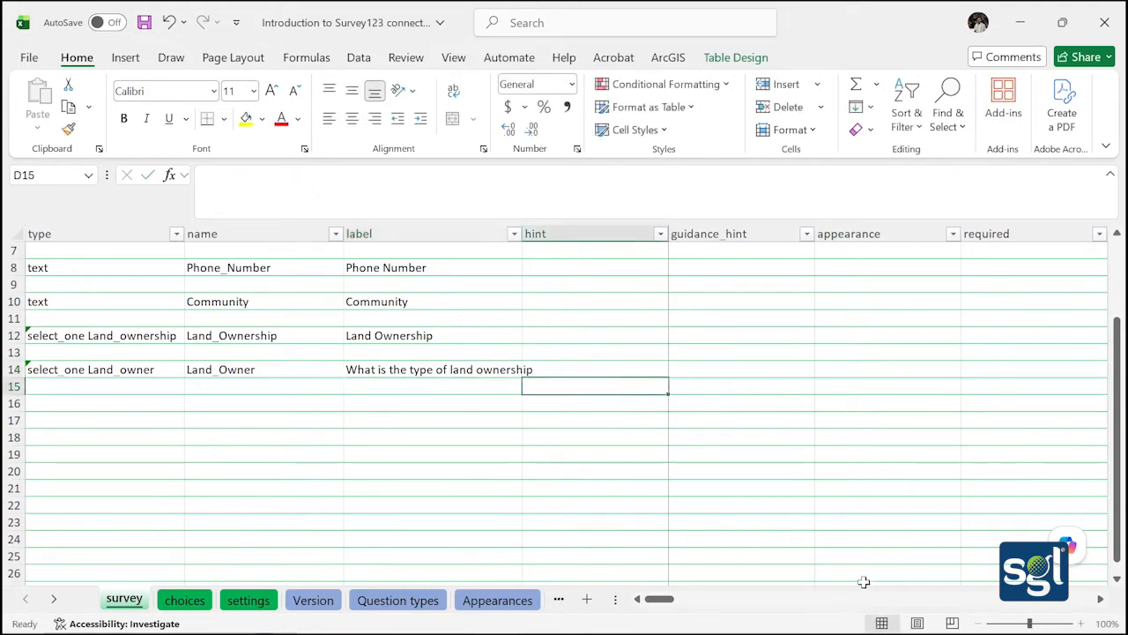
left_click(1100, 600)
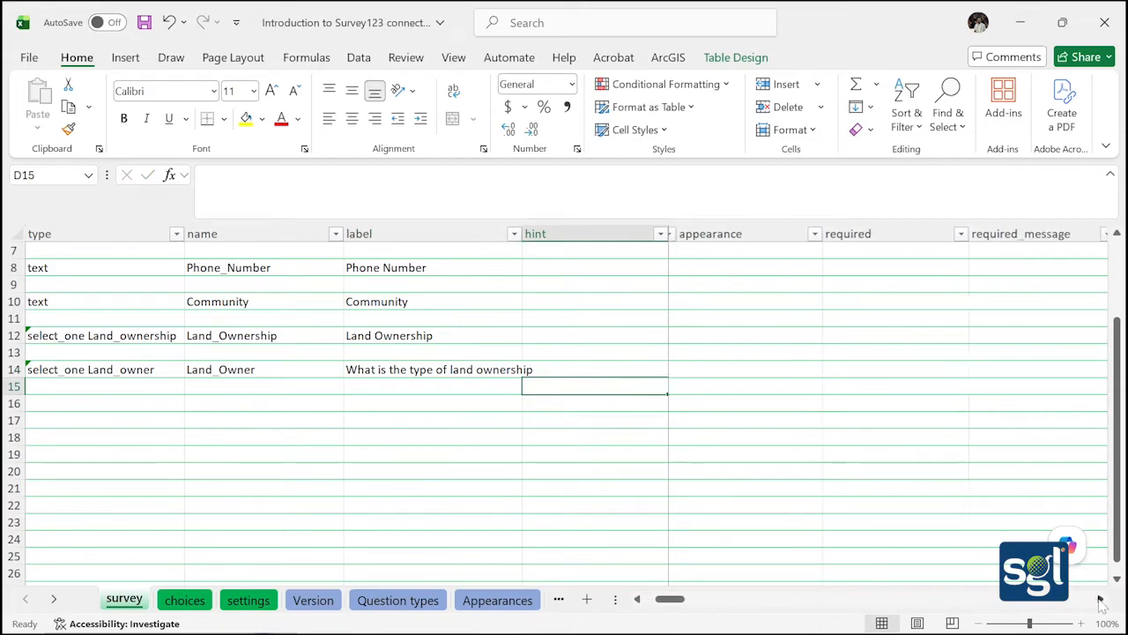
left_click(1100, 600)
left_click(1100, 599)
left_click(1100, 600)
left_click(1100, 599)
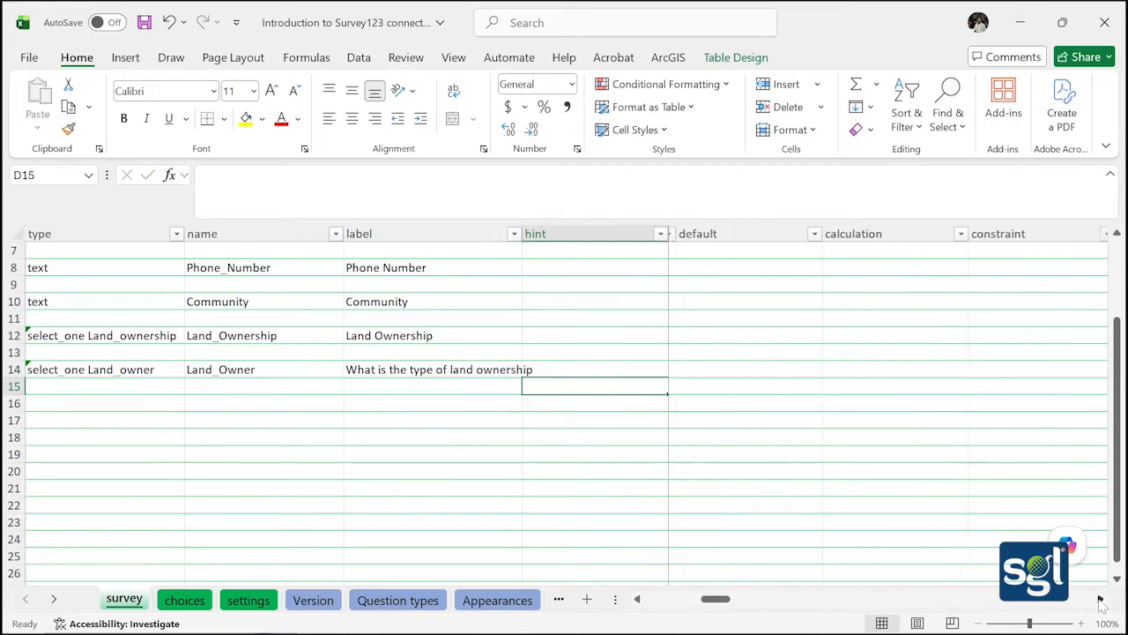
left_click(1100, 599)
left_click(1100, 600)
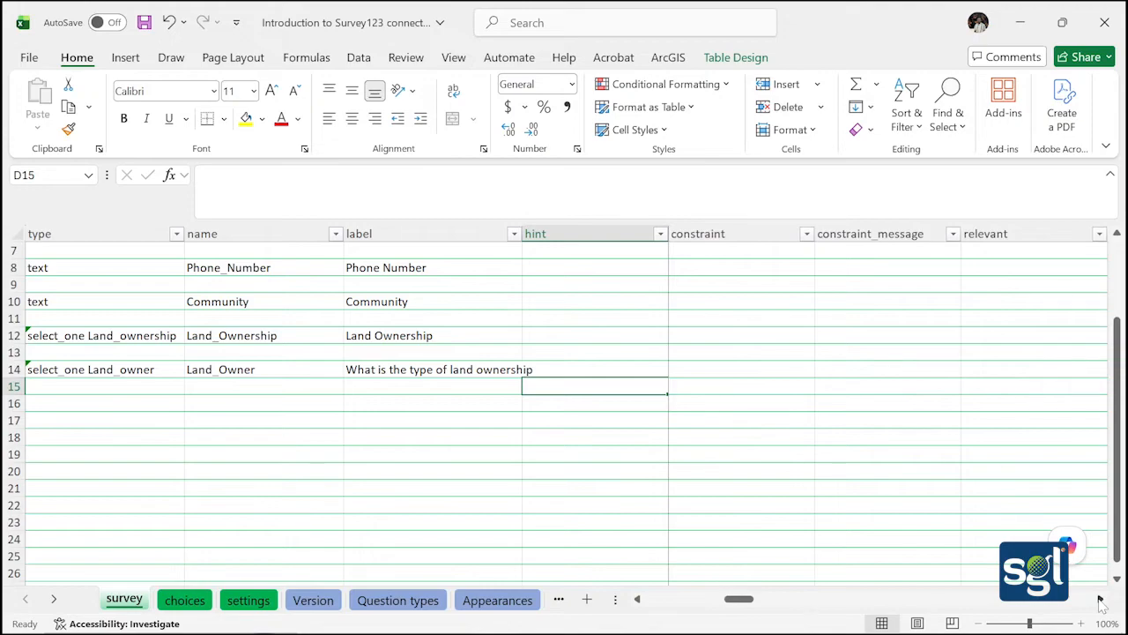
left_click(1100, 600)
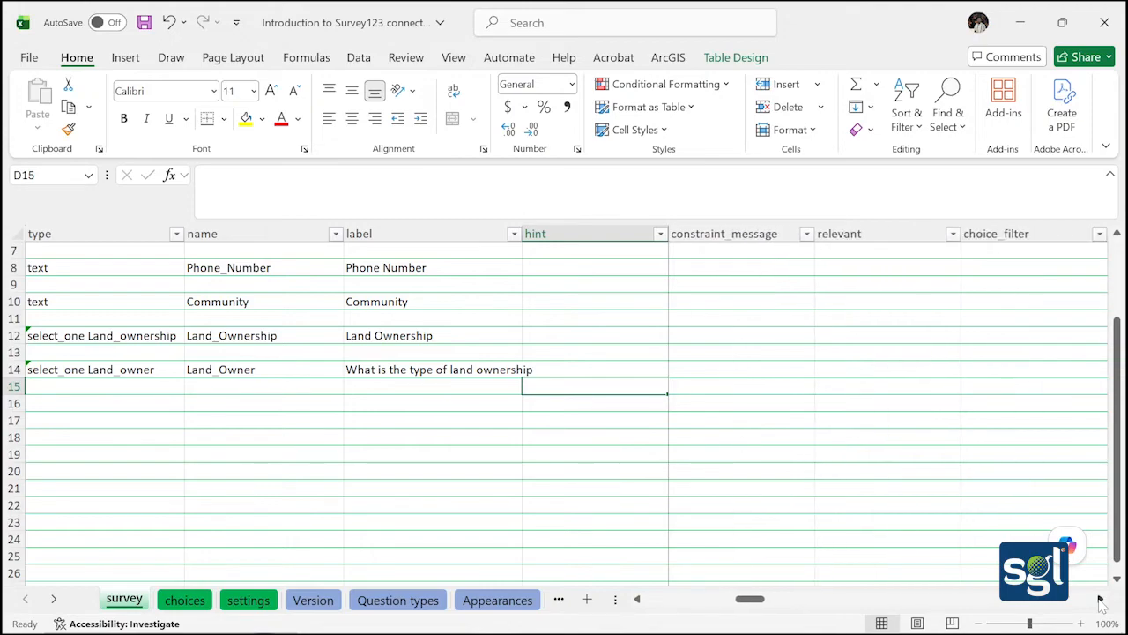
left_click(1100, 599)
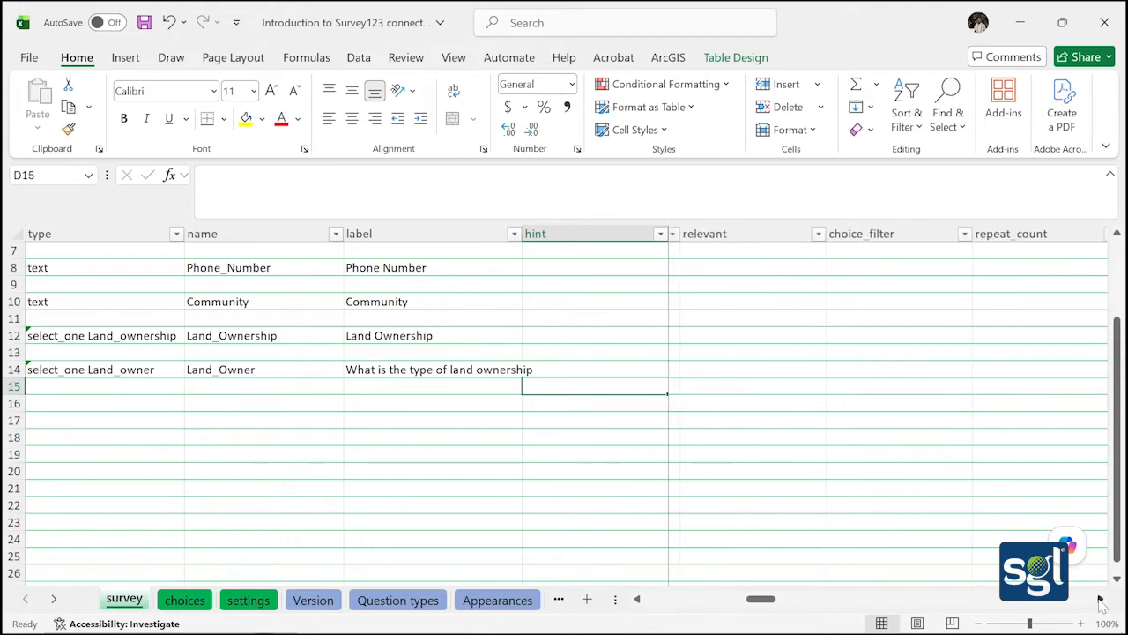
double_click(743, 370)
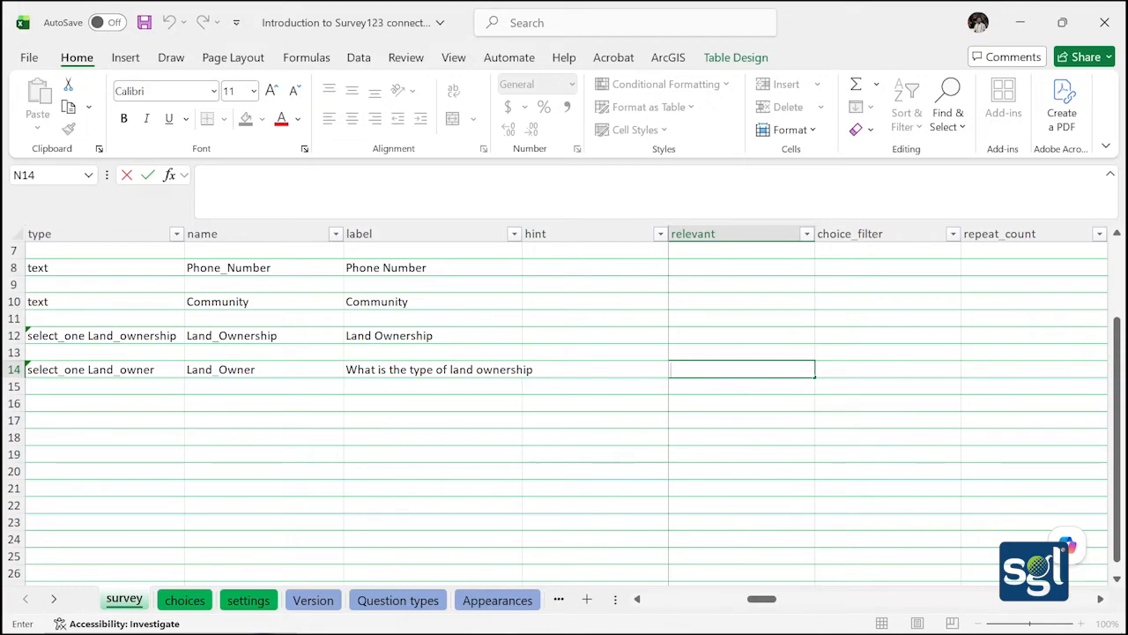
Enter selected(${Land_Owner}, 'other') as the relevant condition in N14
type("selected({")
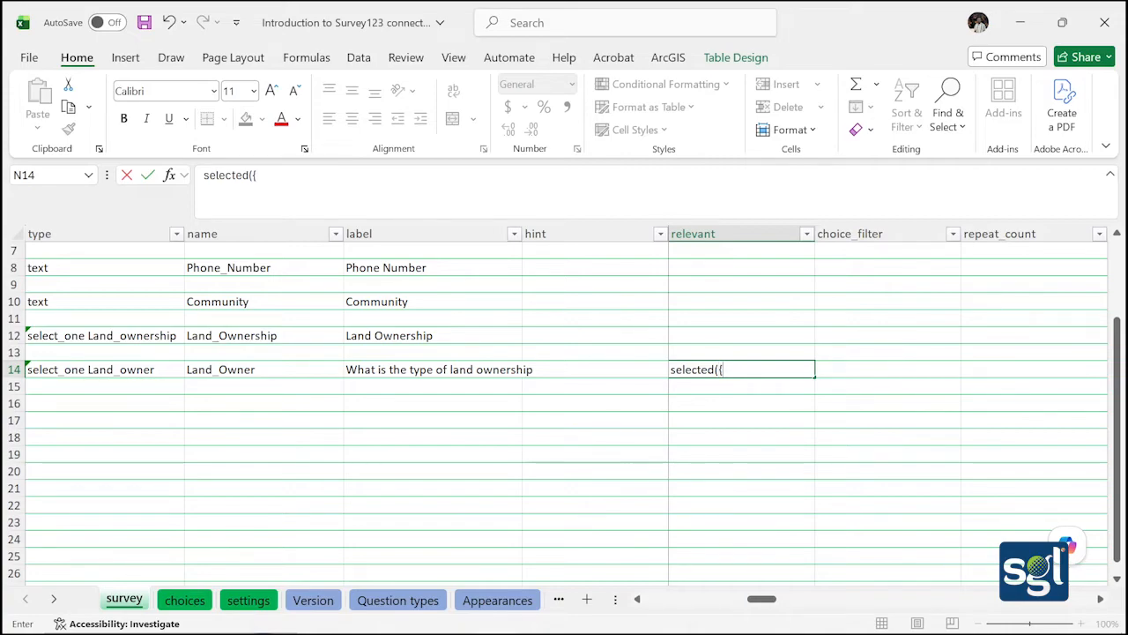
key("BackSpace")
type("${")
type("Land_Owner")
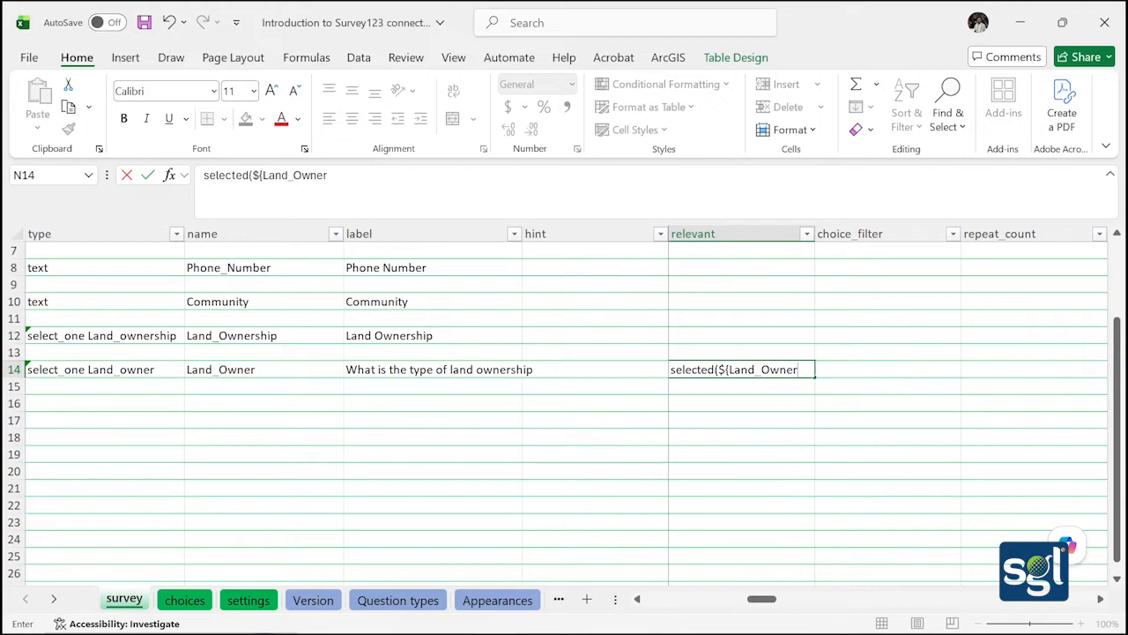
type("}, \"")
key("BackSpace")
type("'other'")
type(")")
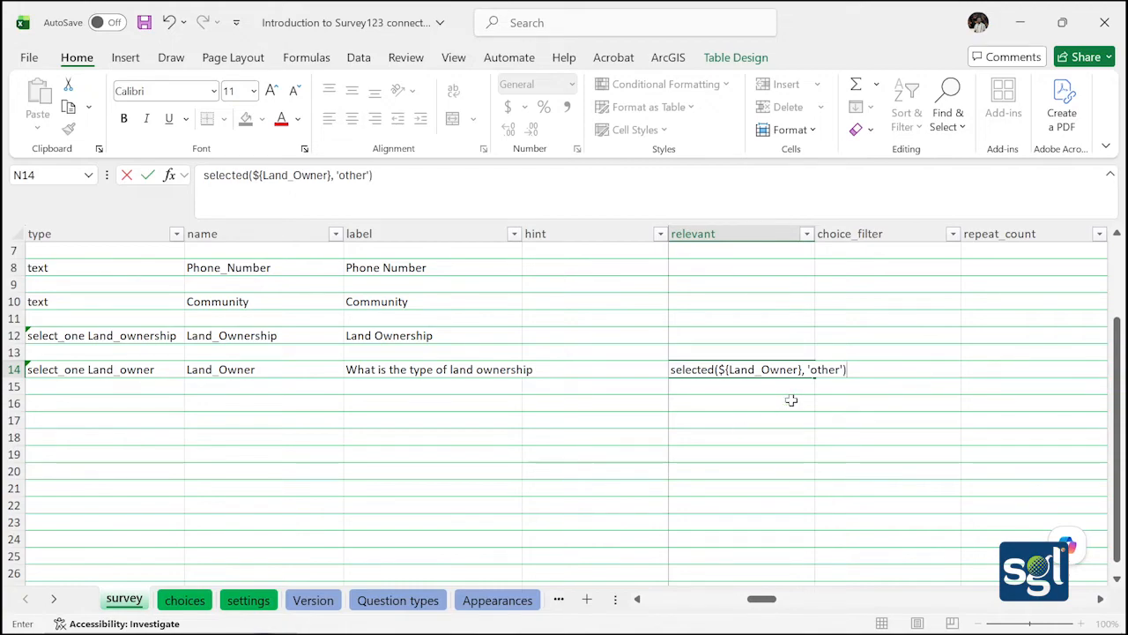
left_click(788, 394)
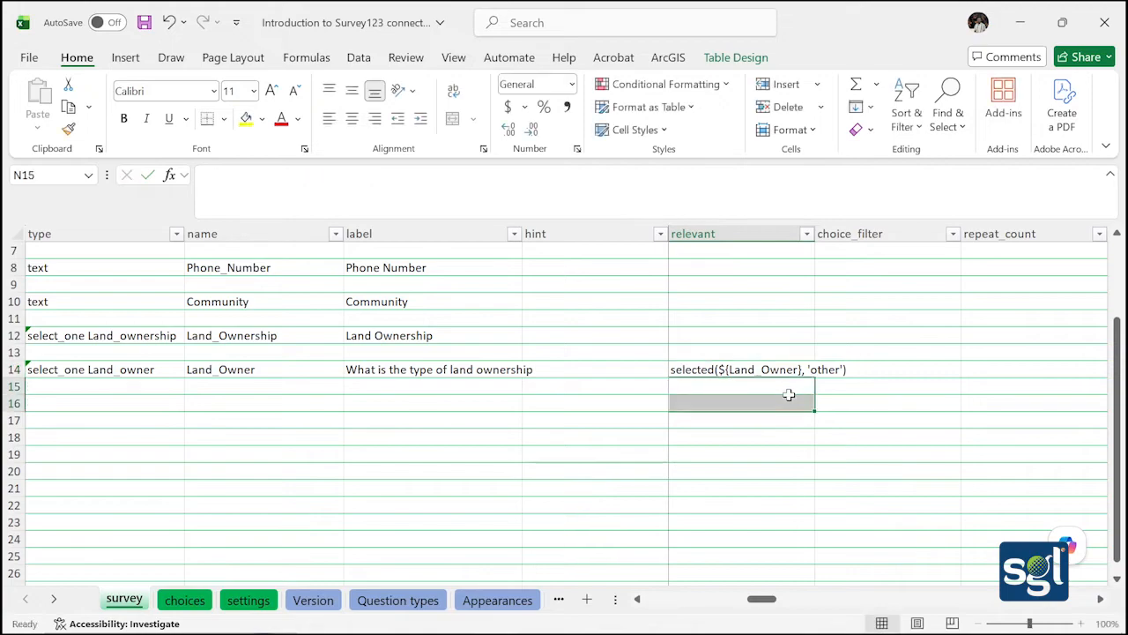
left_click(760, 435)
Save the workbook and glance at the choices sheet before returning to the survey sheet
left_click(143, 22)
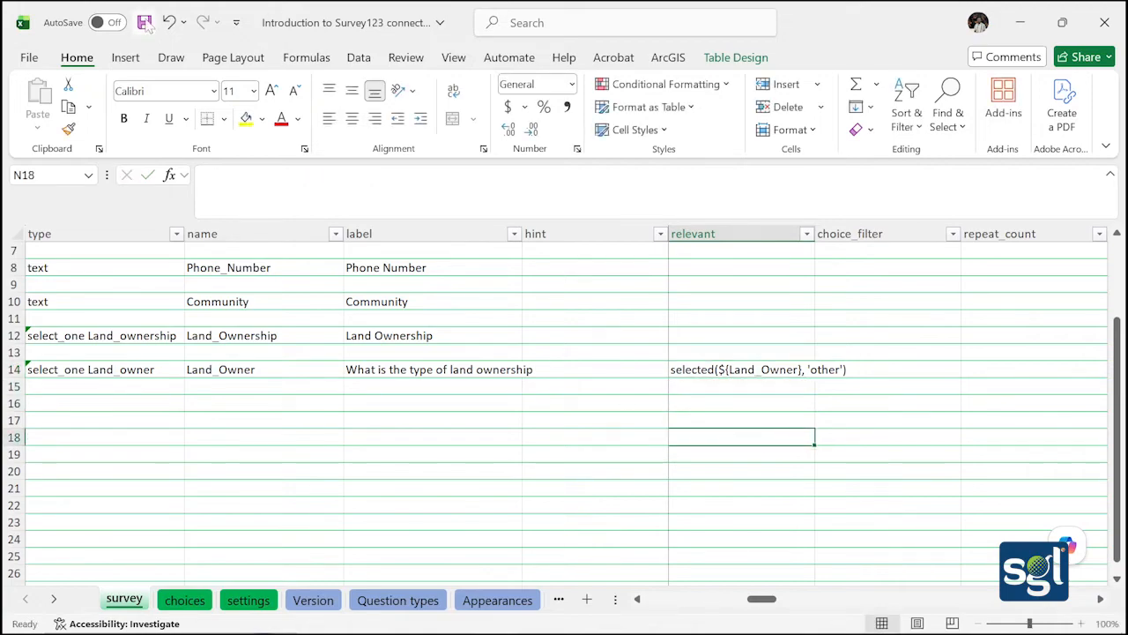
left_click(184, 600)
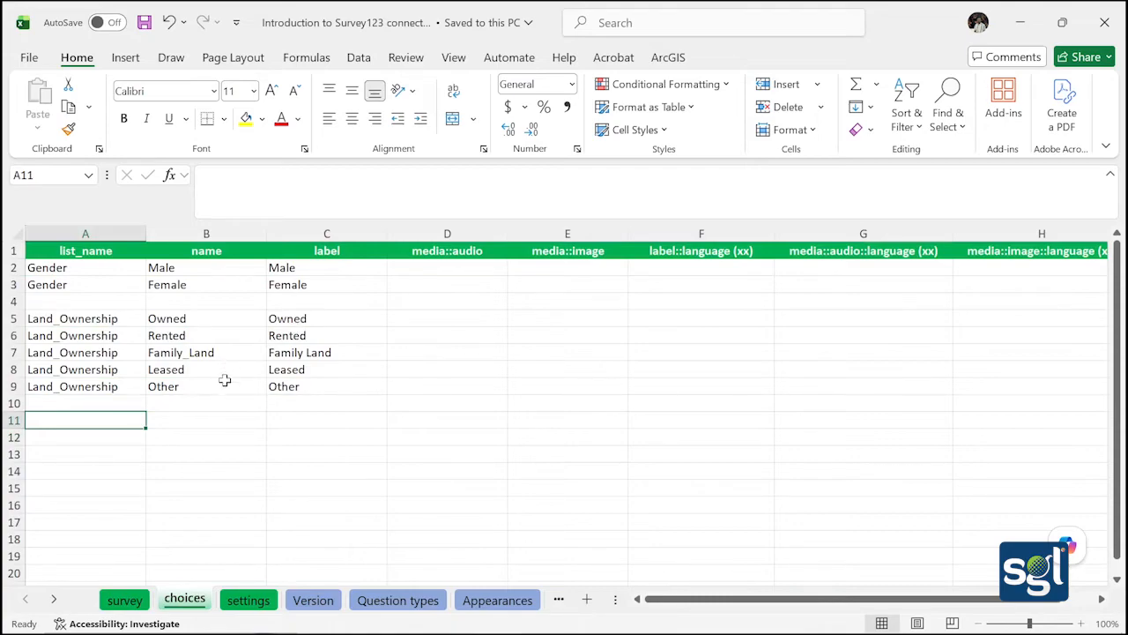
left_click(141, 602)
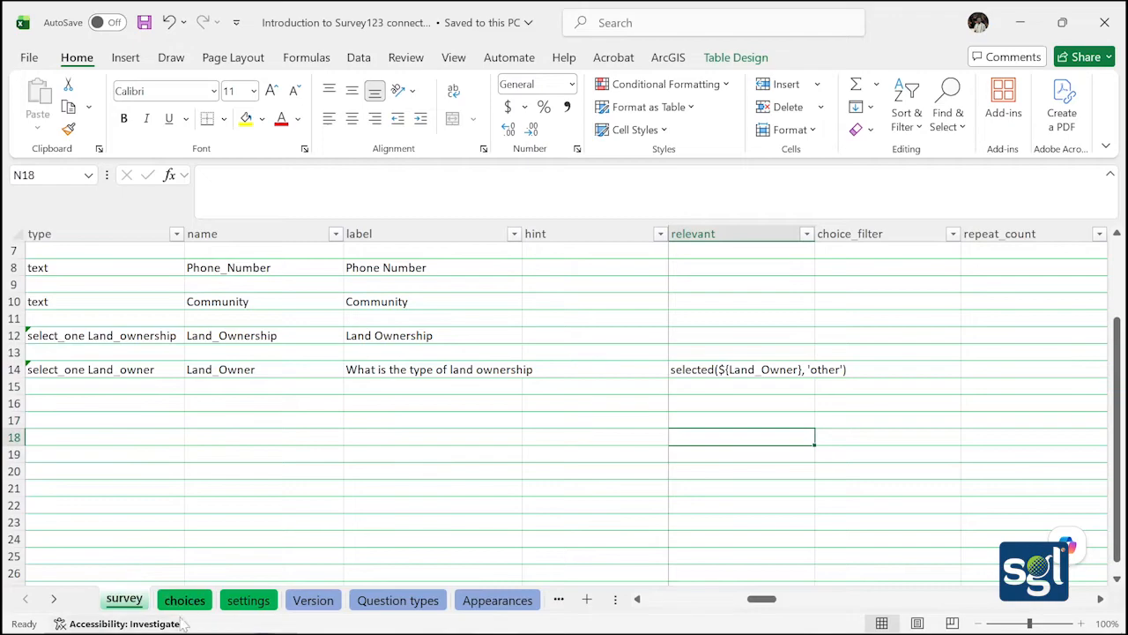
Acknowledge Survey123 Connect's missing Land_ownership list error and go back to Excel
mouse_move(180, 628)
left_click(403, 617)
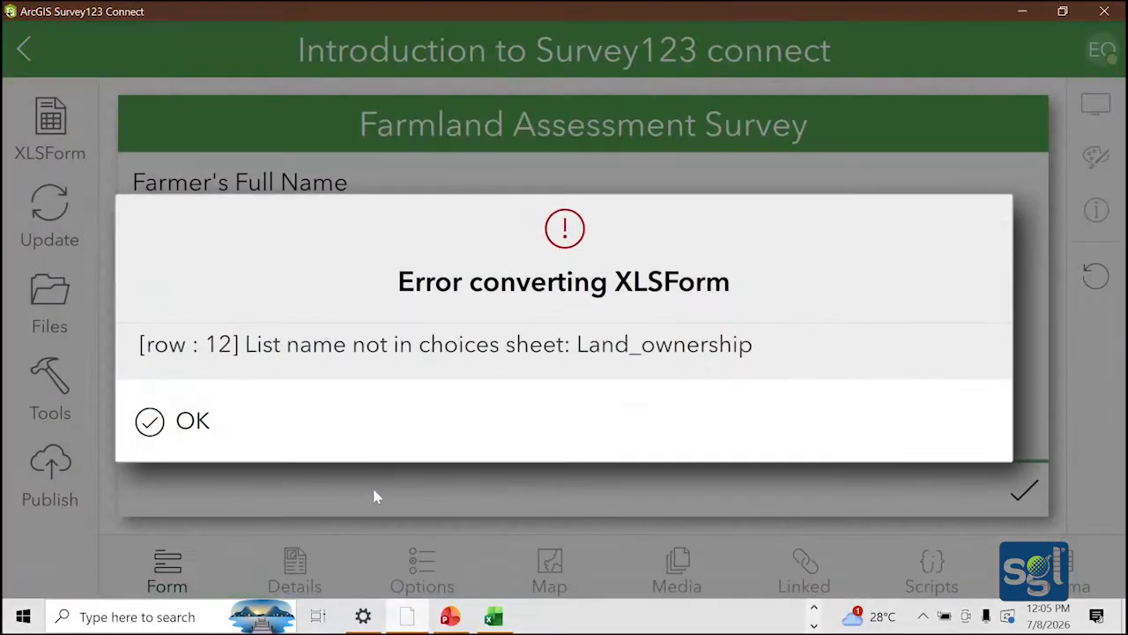
left_click(202, 441)
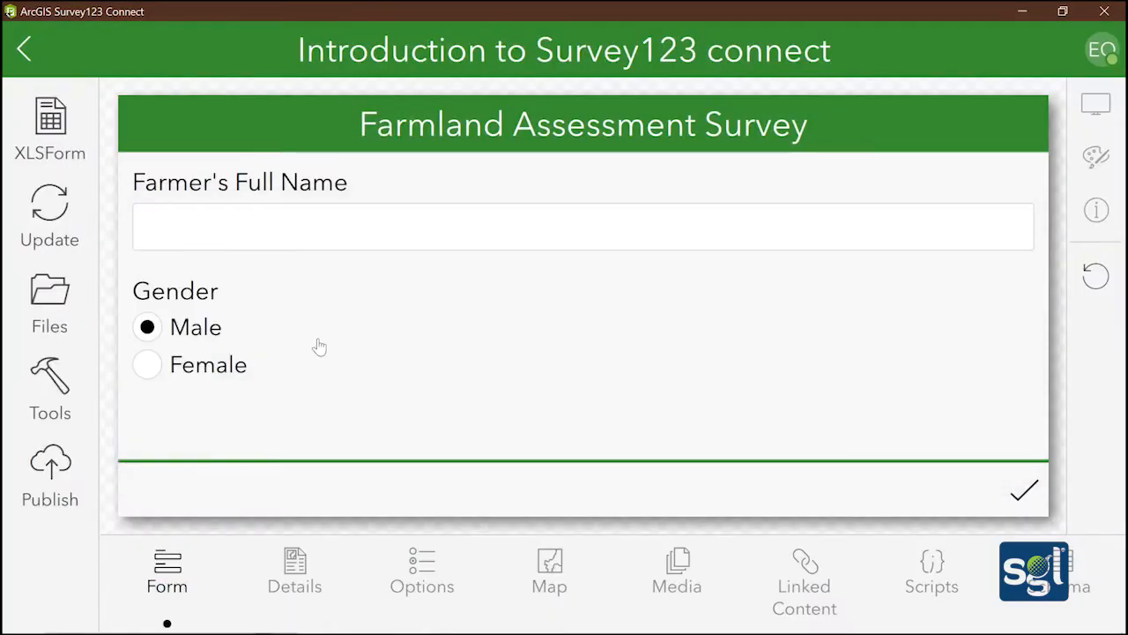
mouse_move(449, 628)
left_click(492, 617)
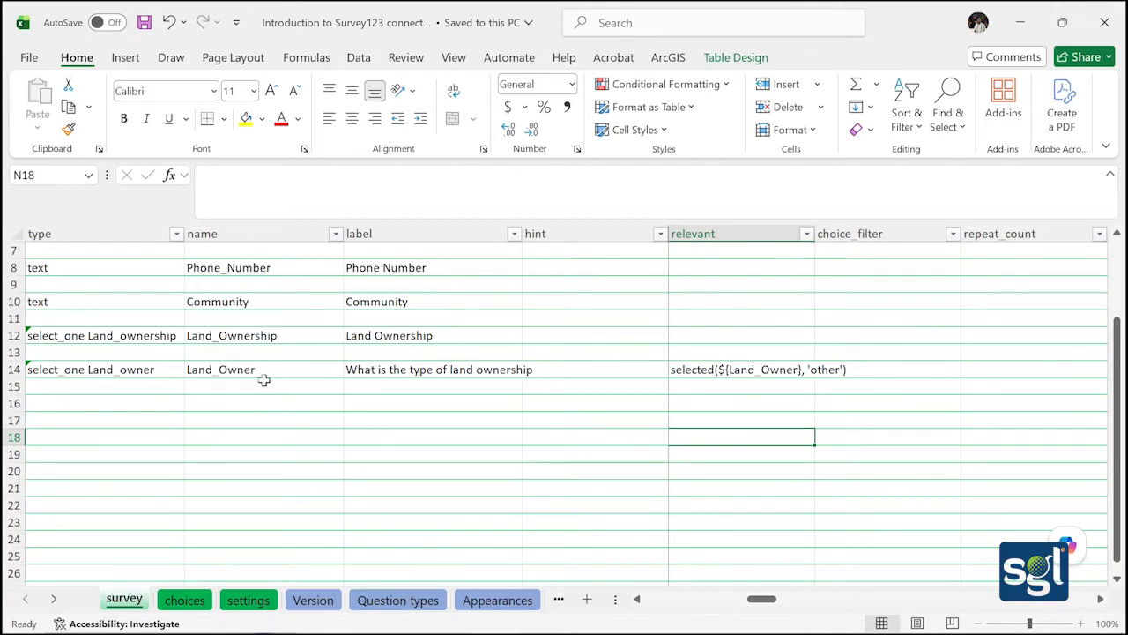
Change A14's question type to text and rename B14 to Land_other
double_click(166, 373)
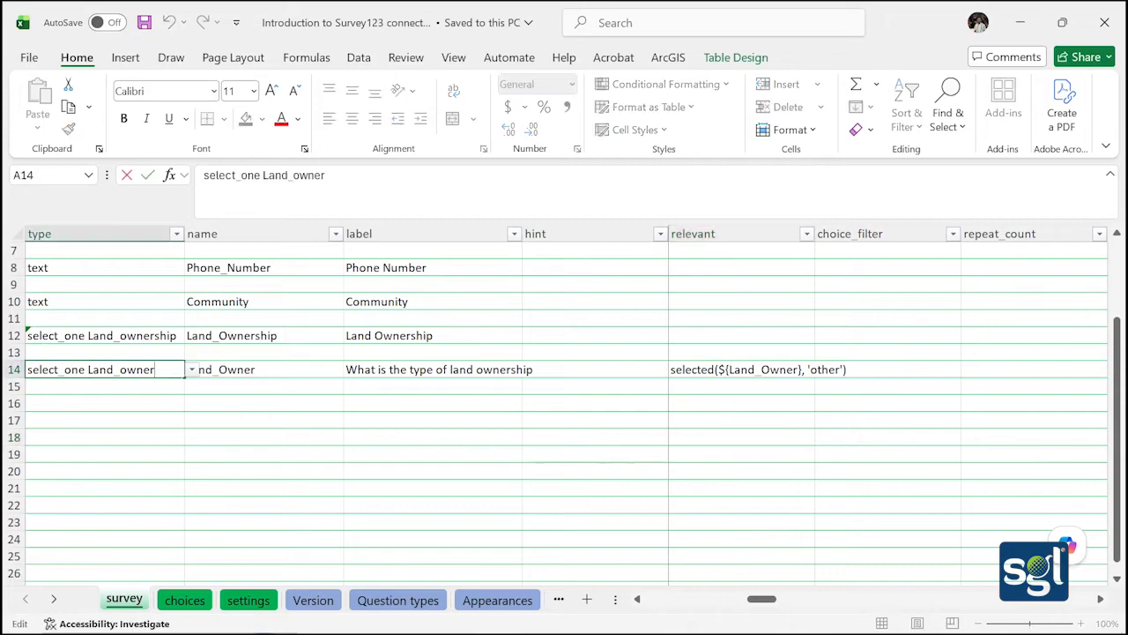
left_click(192, 370)
left_click(146, 386)
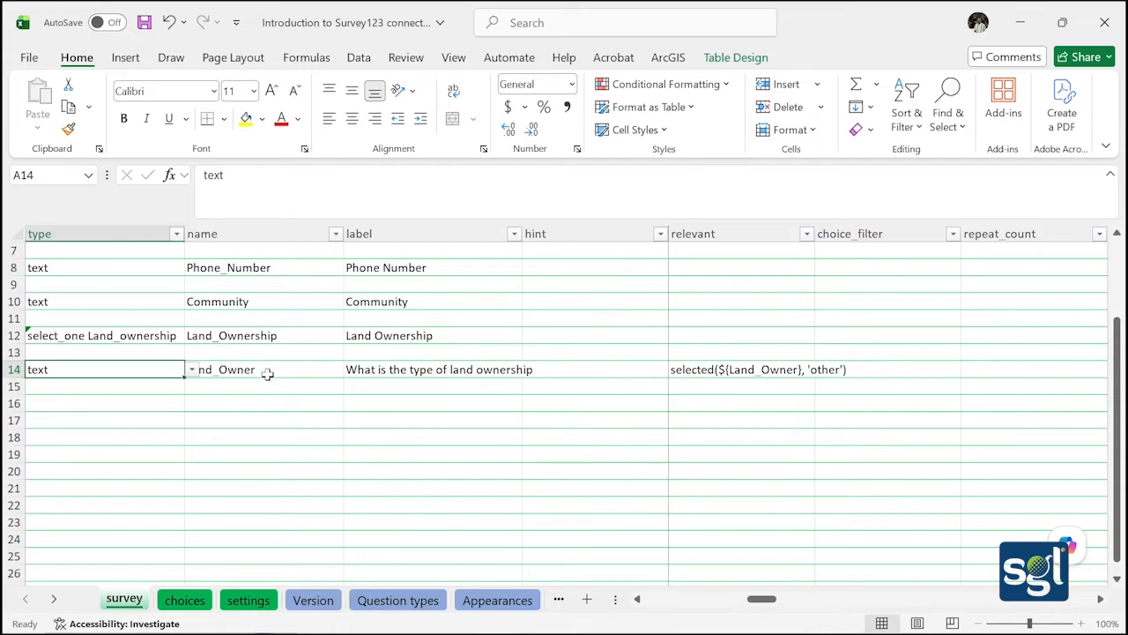
double_click(278, 369)
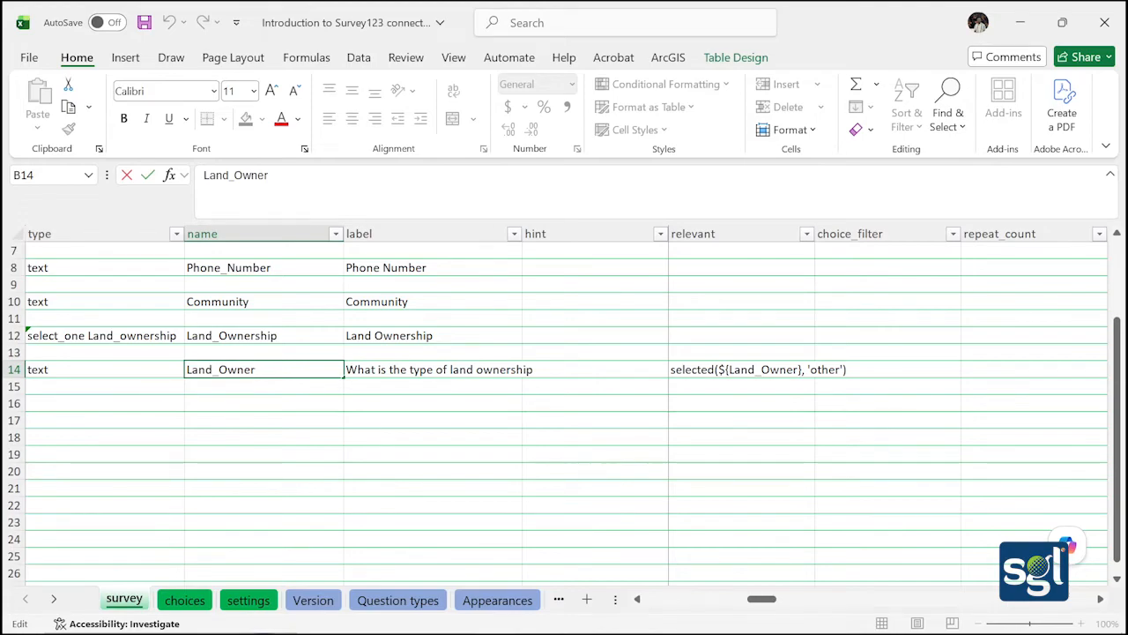
key("BackSpace")
key("BackSpace")
key("BackSpace")
key("BackSpace")
key("BackSpace")
type("other")
left_click(476, 369)
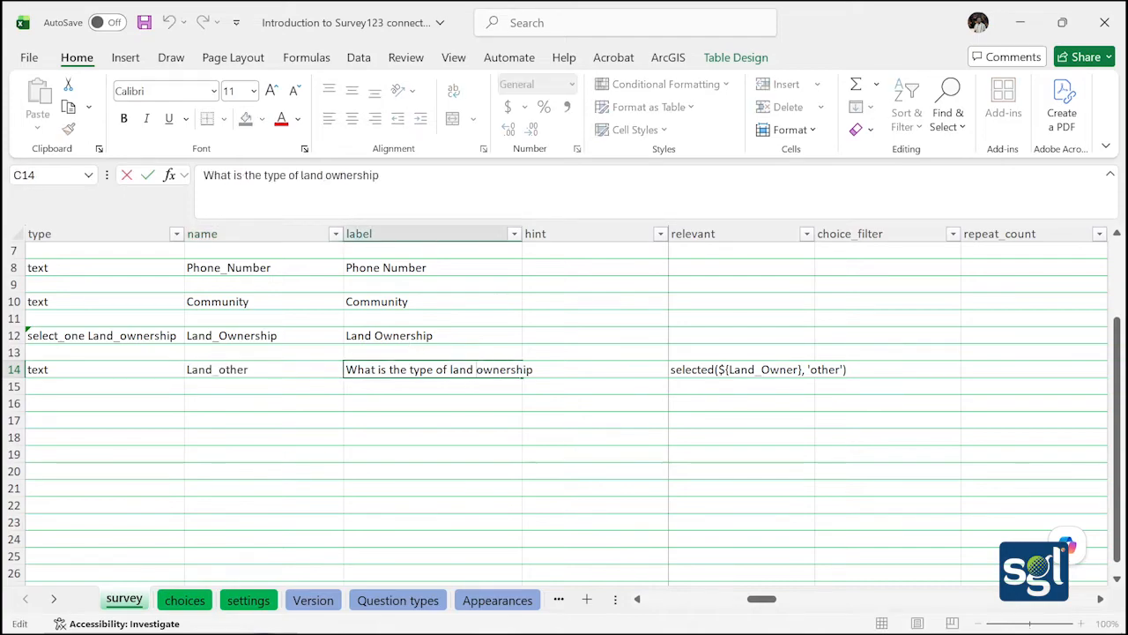
Replace the C14 label with 'Please Specify' and save the workbook
key("BackSpace")
key("BackSpace")
key("BackSpace")
key("BackSpace")
key("BackSpace")
key("BackSpace")
key("BackSpace")
key("BackSpace")
key("BackSpace")
key("BackSpace")
key("BackSpace")
key("BackSpace")
key("BackSpace")
key("BackSpace")
key("BackSpace")
key("BackSpace")
key("BackSpace")
key("BackSpace")
key("BackSpace")
key("BackSpace")
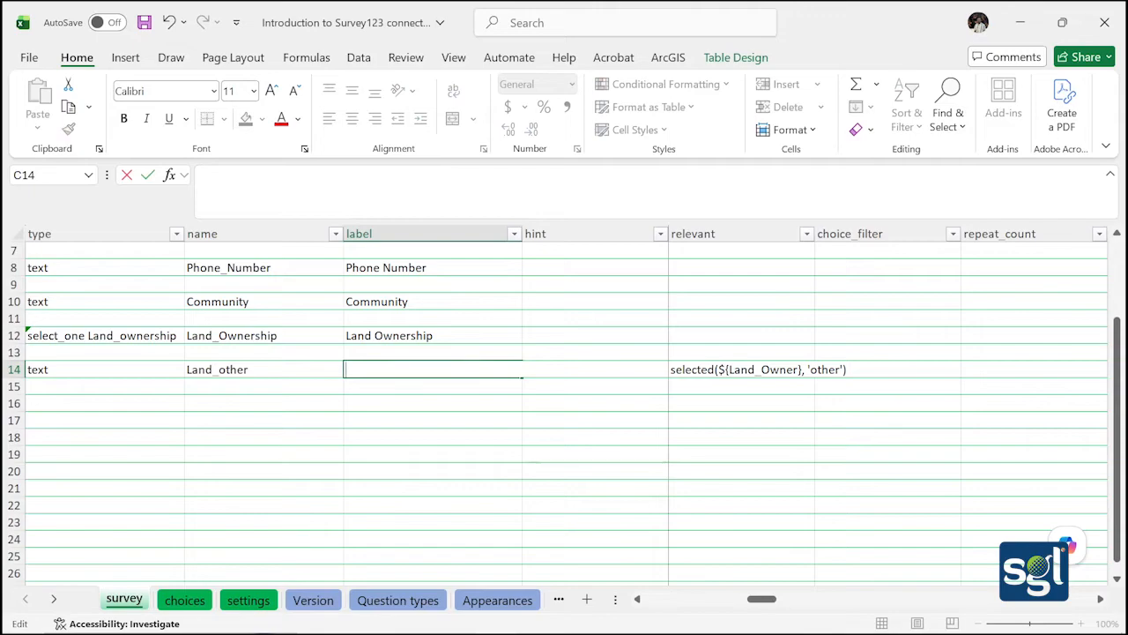
type("Please Specify")
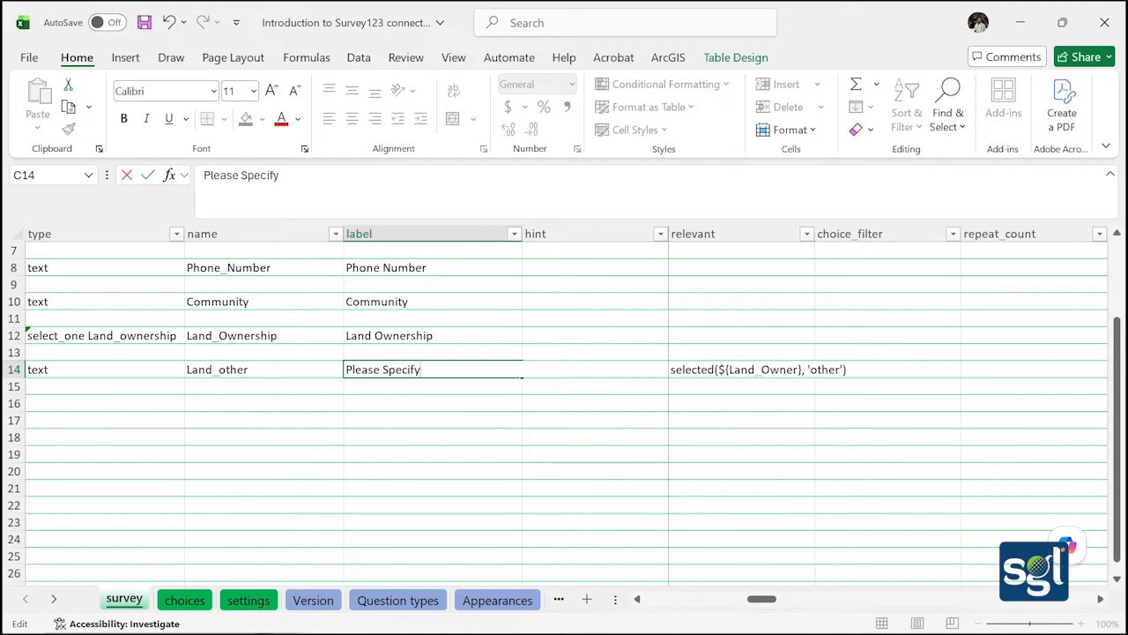
left_click(449, 414)
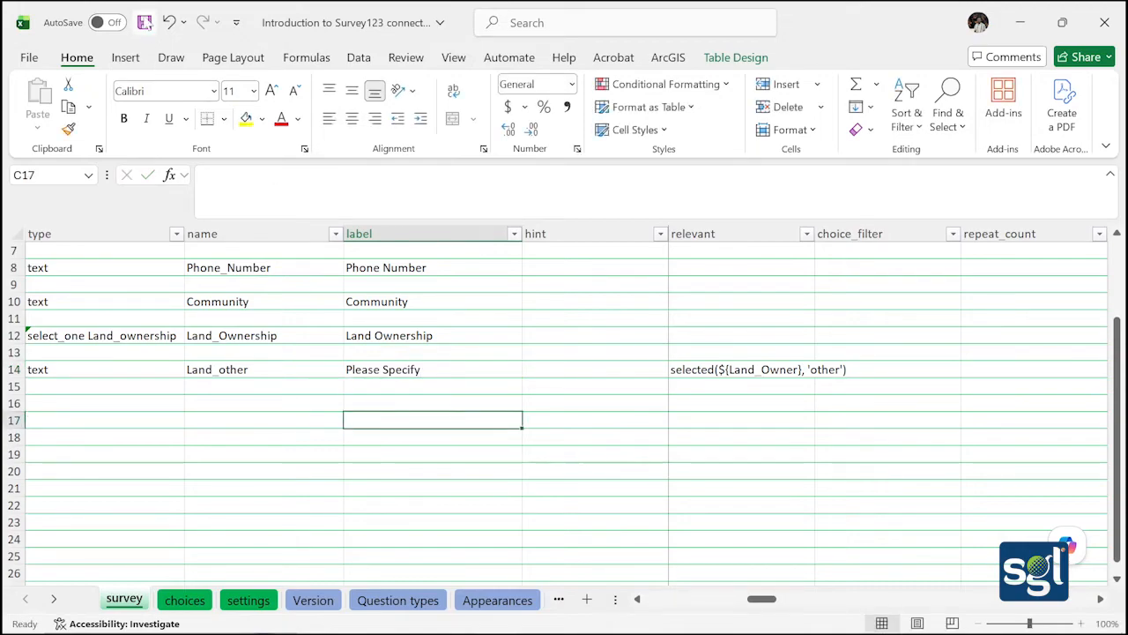
left_click(146, 22)
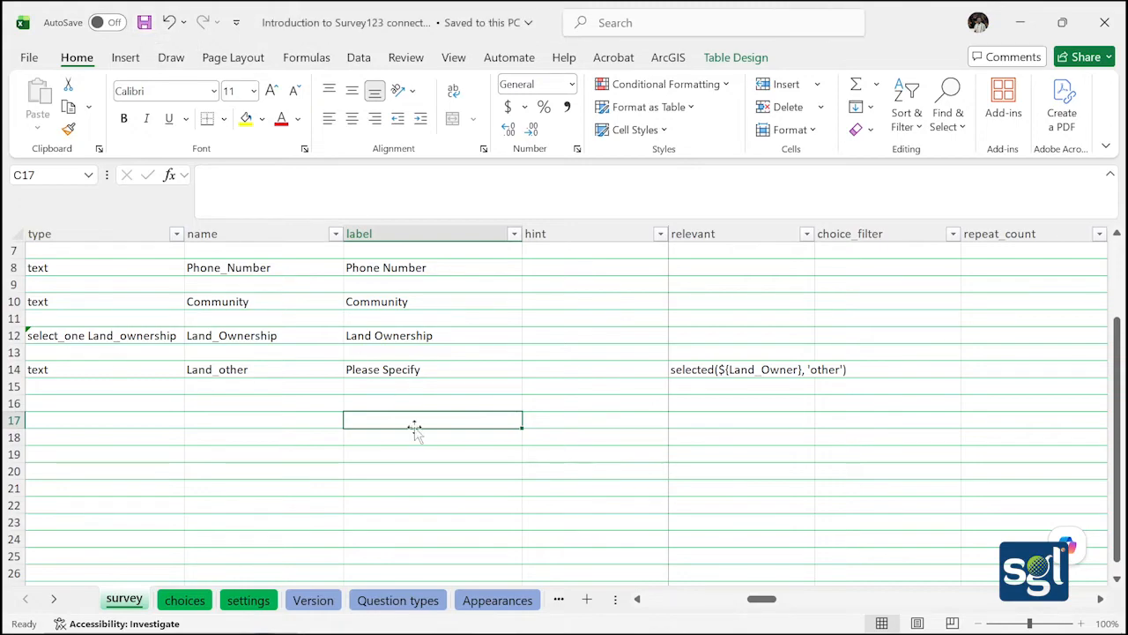
In Survey123 Connect, close the repeated Land_ownership missing-list conversion error
mouse_move(352, 632)
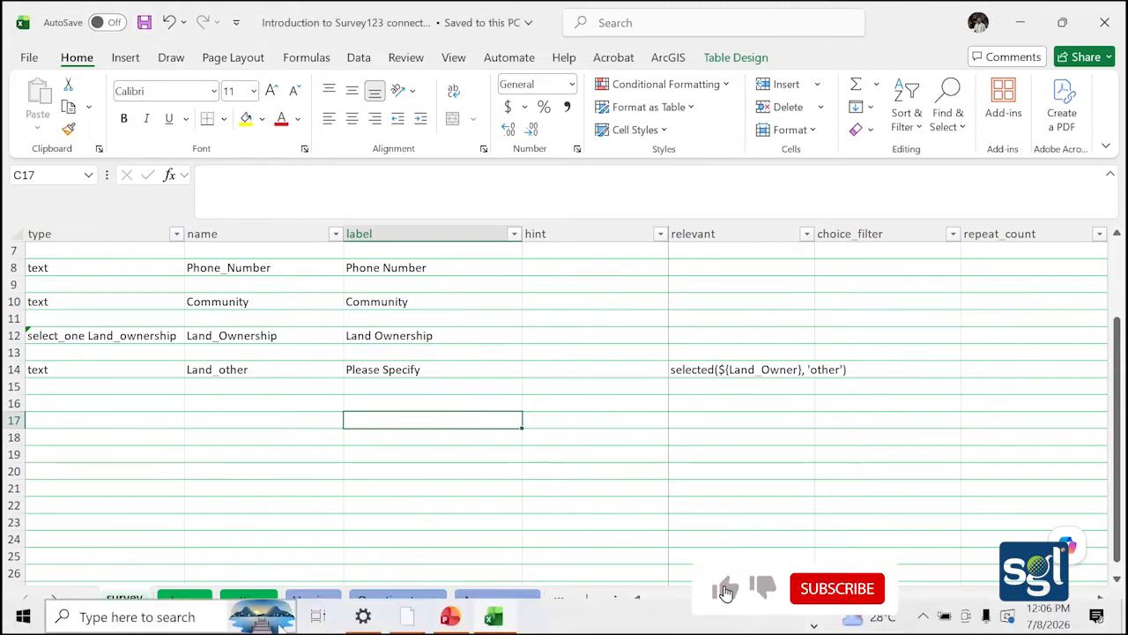
left_click(394, 618)
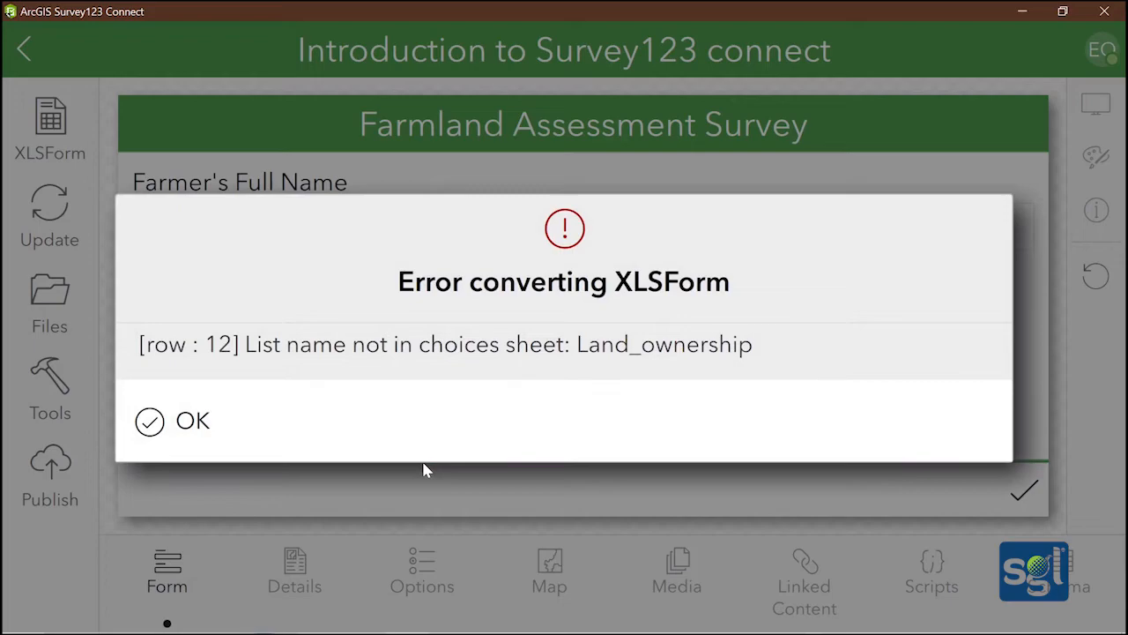
left_click(154, 421)
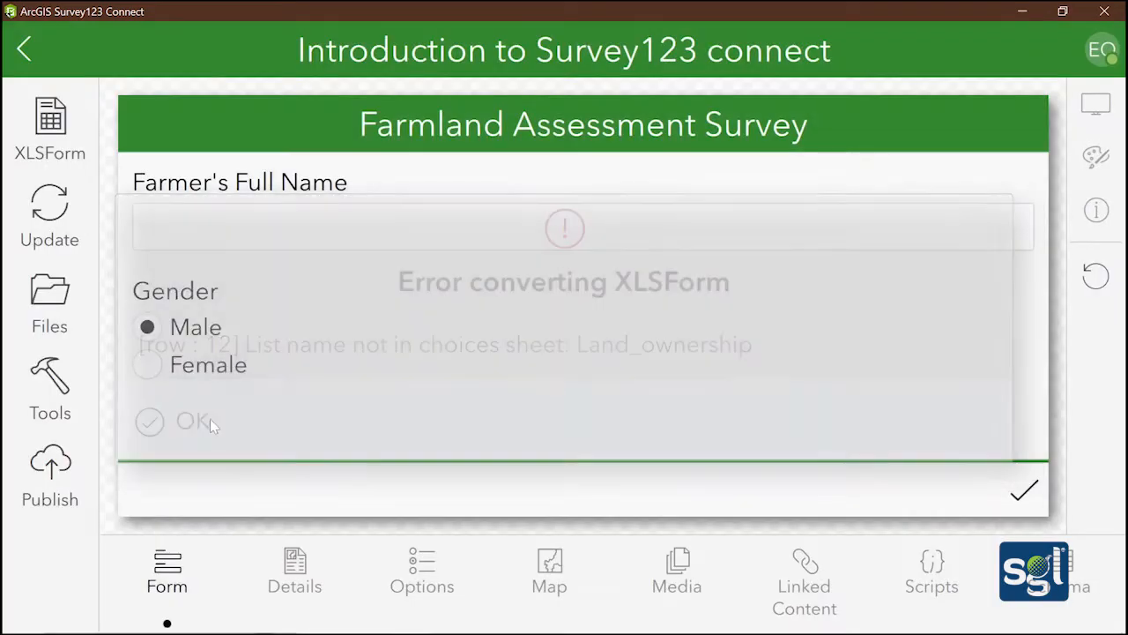
Back in Excel, check the choices sheet's Land_Ownership entries and reopen the B14 name
left_click(492, 625)
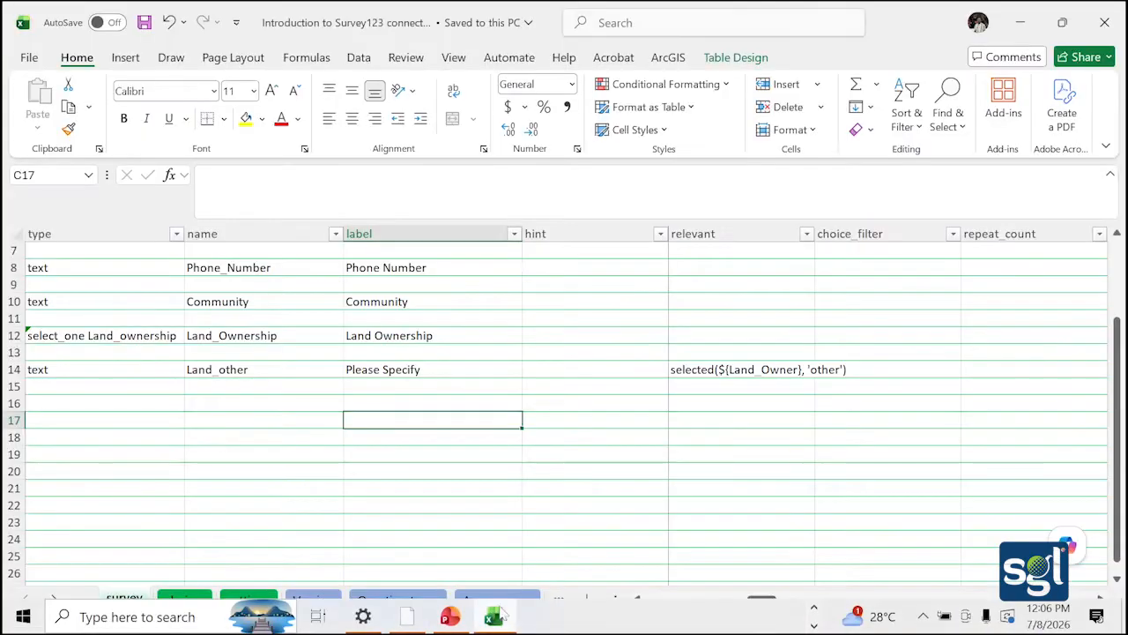
left_click(199, 600)
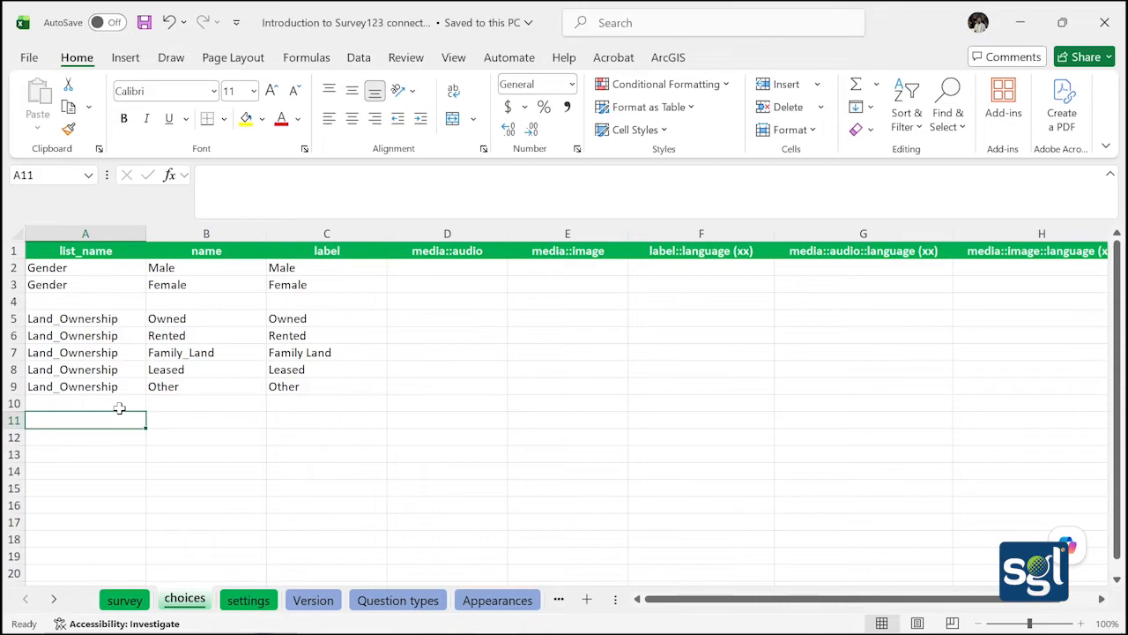
left_click(124, 599)
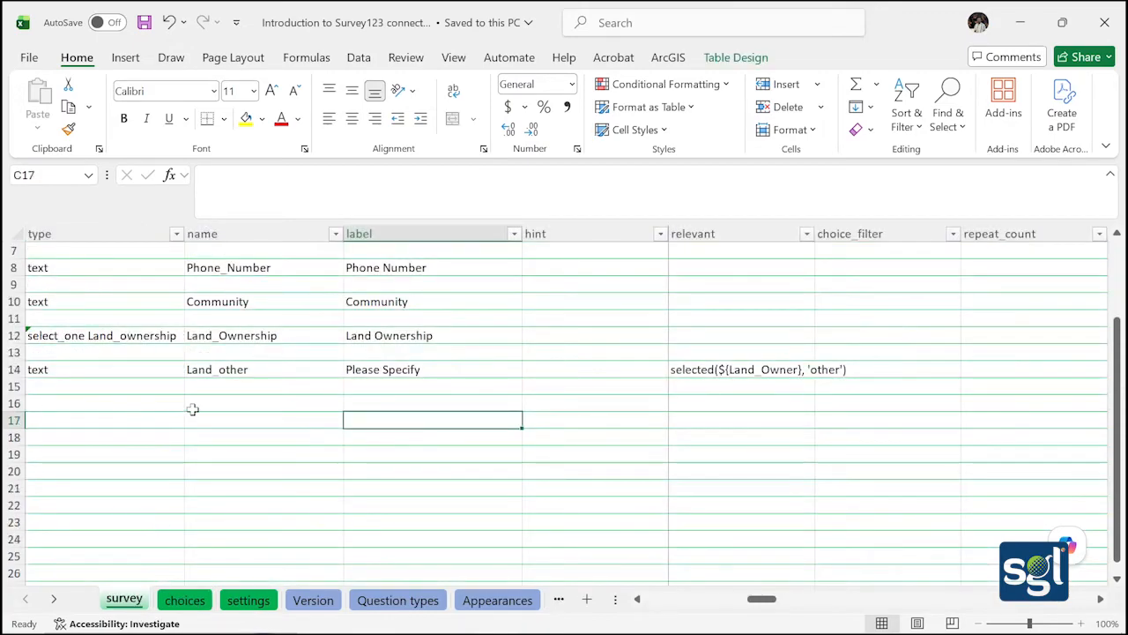
double_click(250, 371)
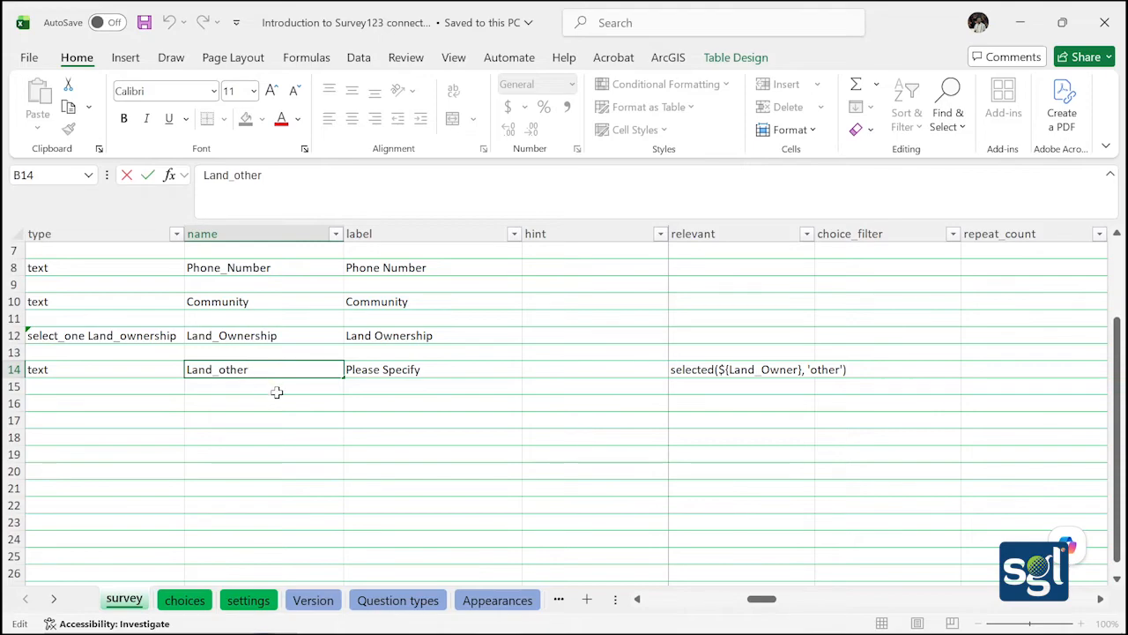
Bring OBS Studio to the front from the taskbar's hidden programs
mouse_move(719, 628)
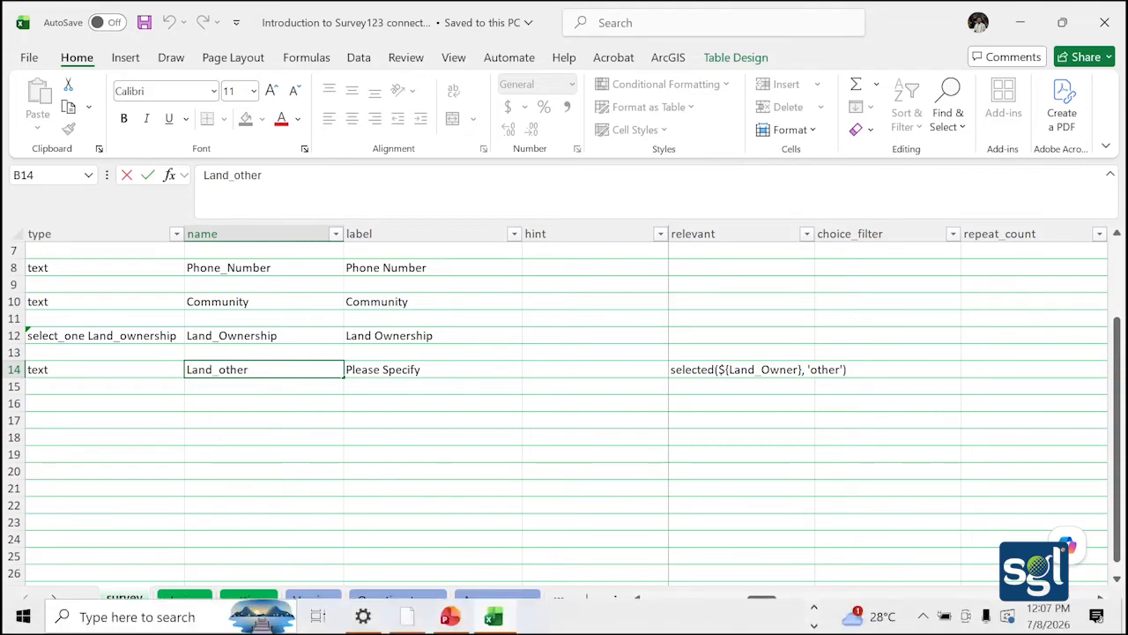
left_click(812, 617)
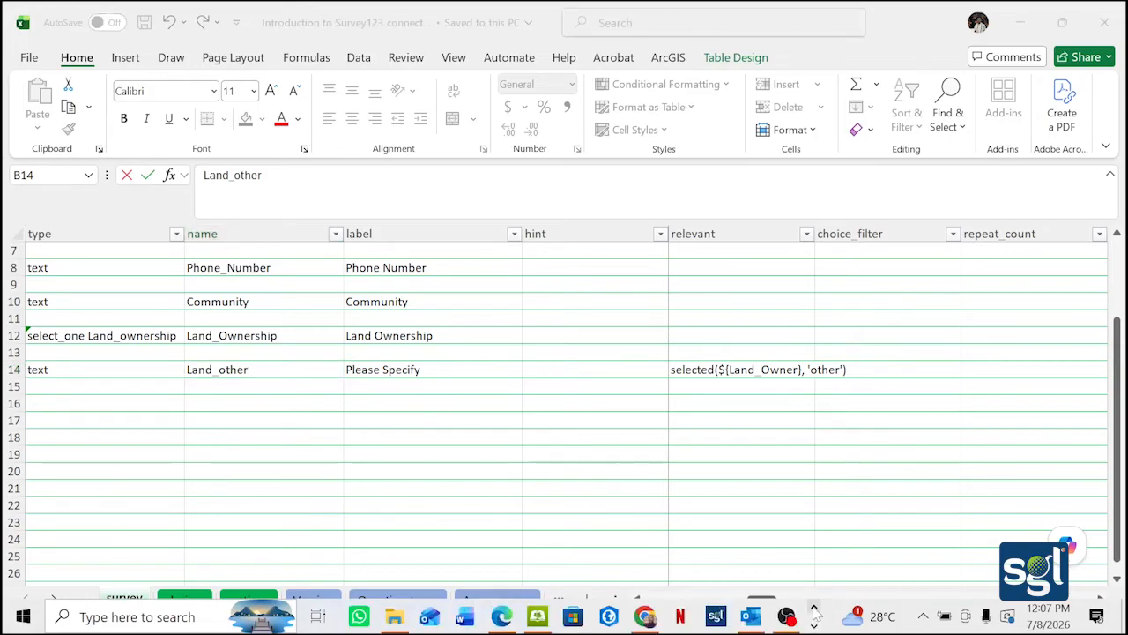
left_click(786, 616)
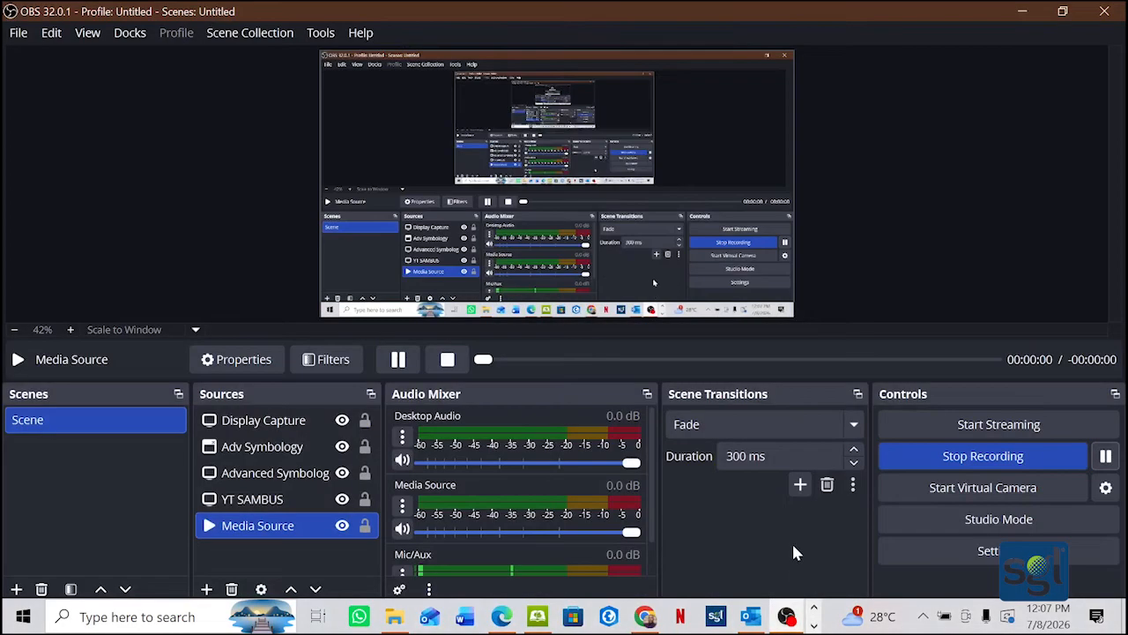
Pause the OBS screen recording
left_click(1103, 457)
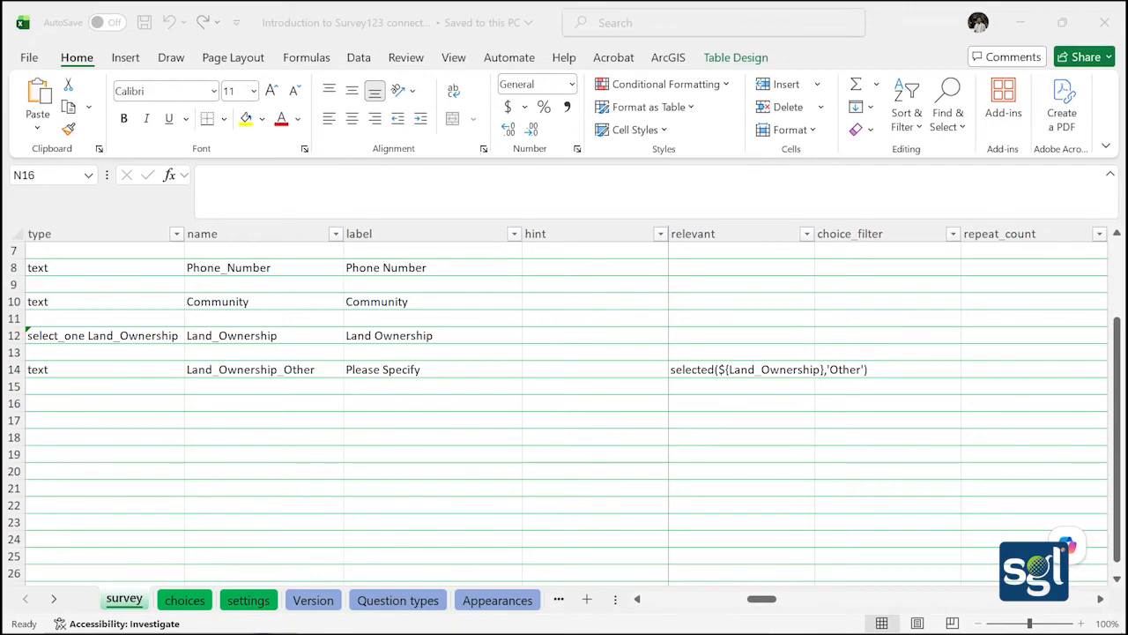
Review row 14's text type, Land_Ownership_Other name and Please Specify label
left_click(202, 599)
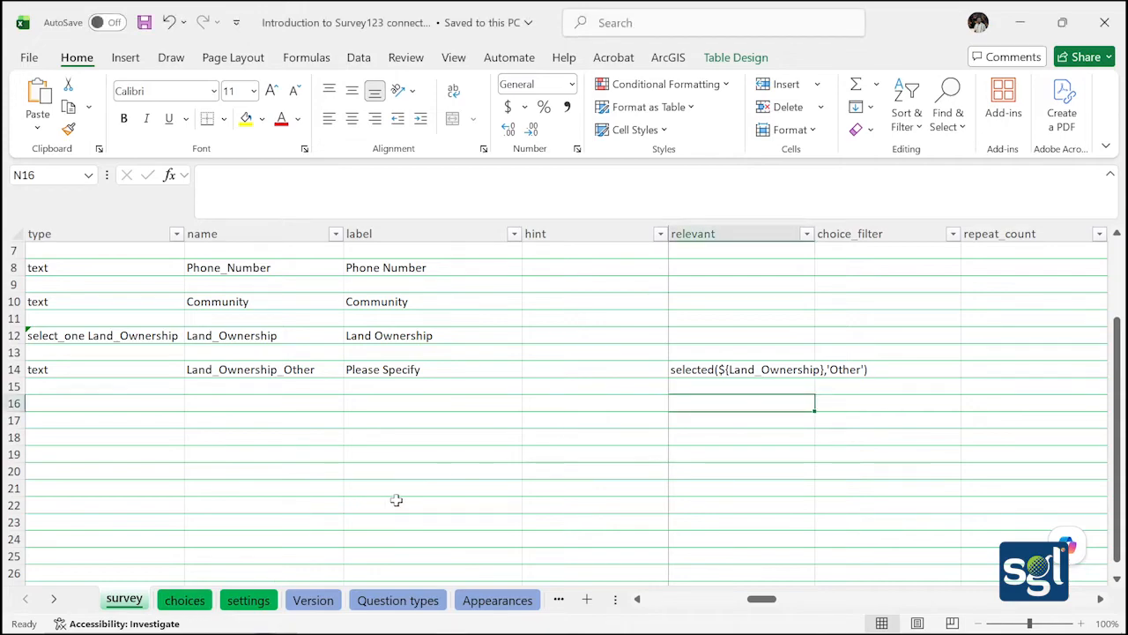
left_click(193, 600)
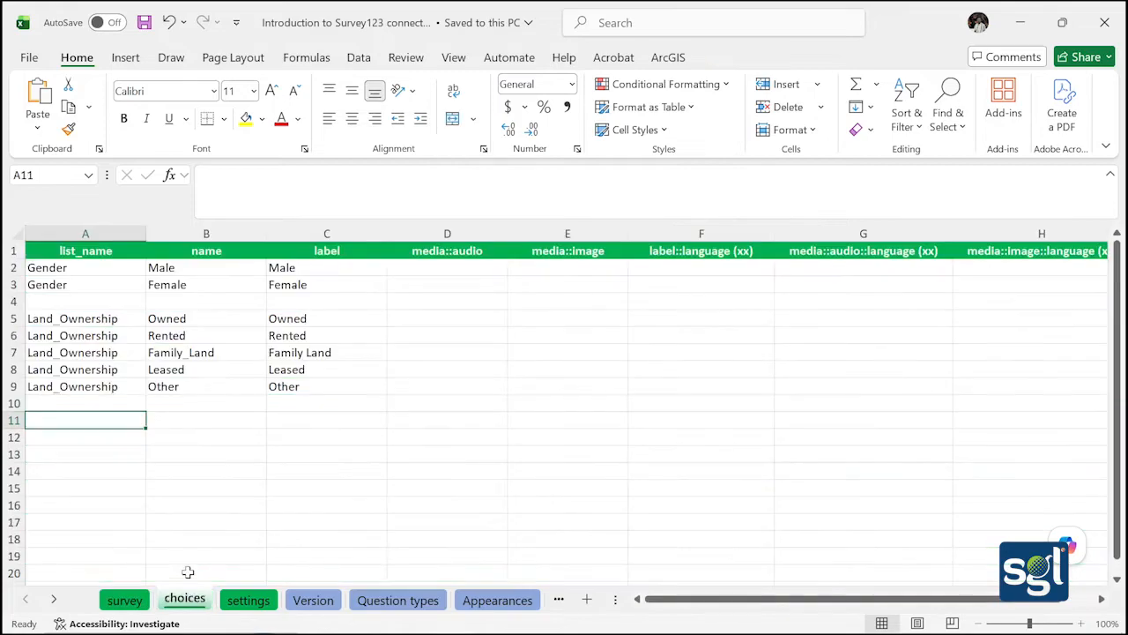
left_click(129, 605)
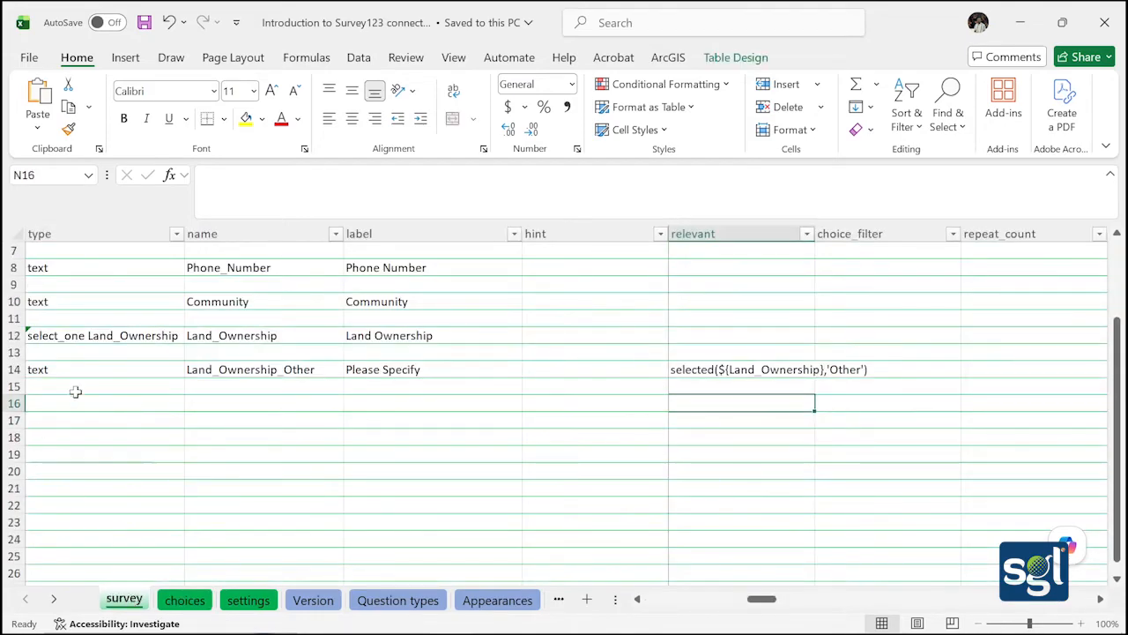
left_click(138, 374)
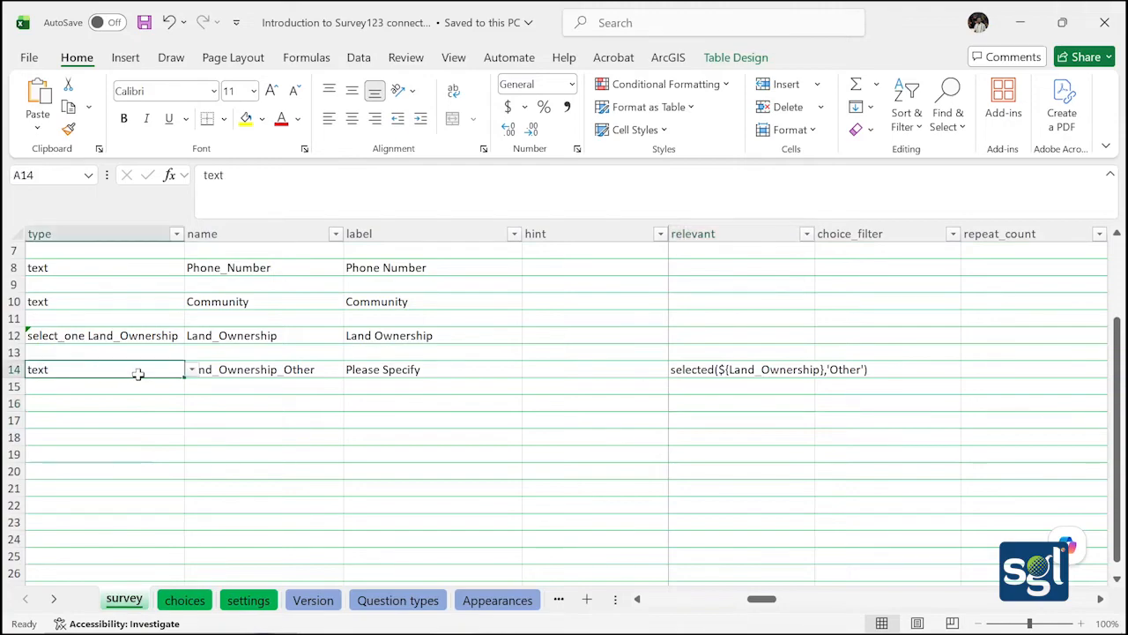
left_click(233, 376)
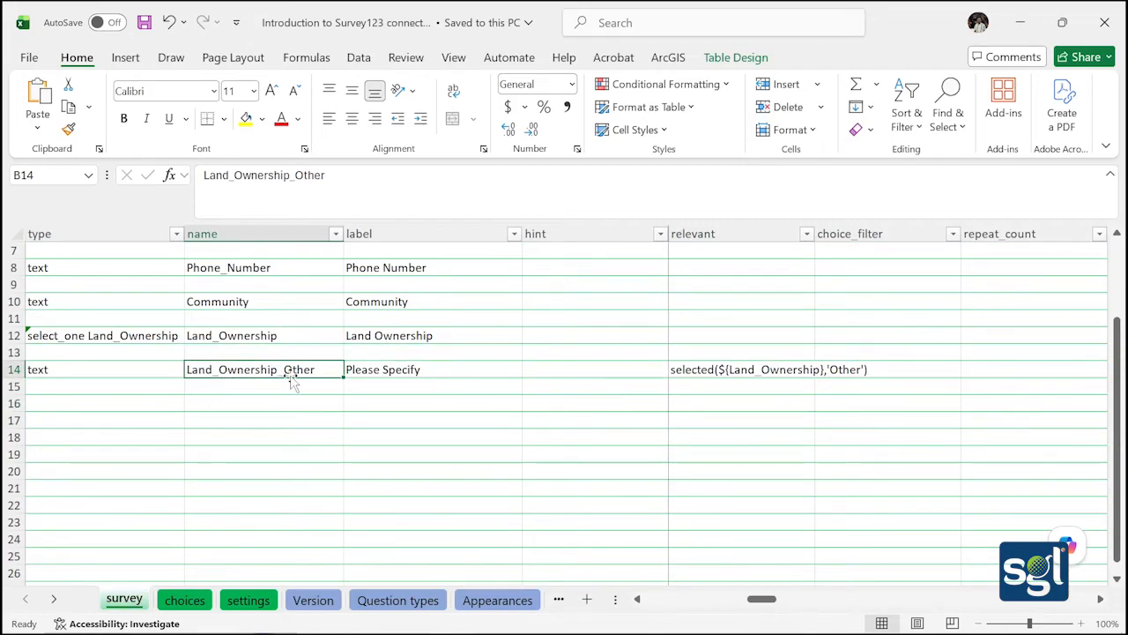
left_click(401, 369)
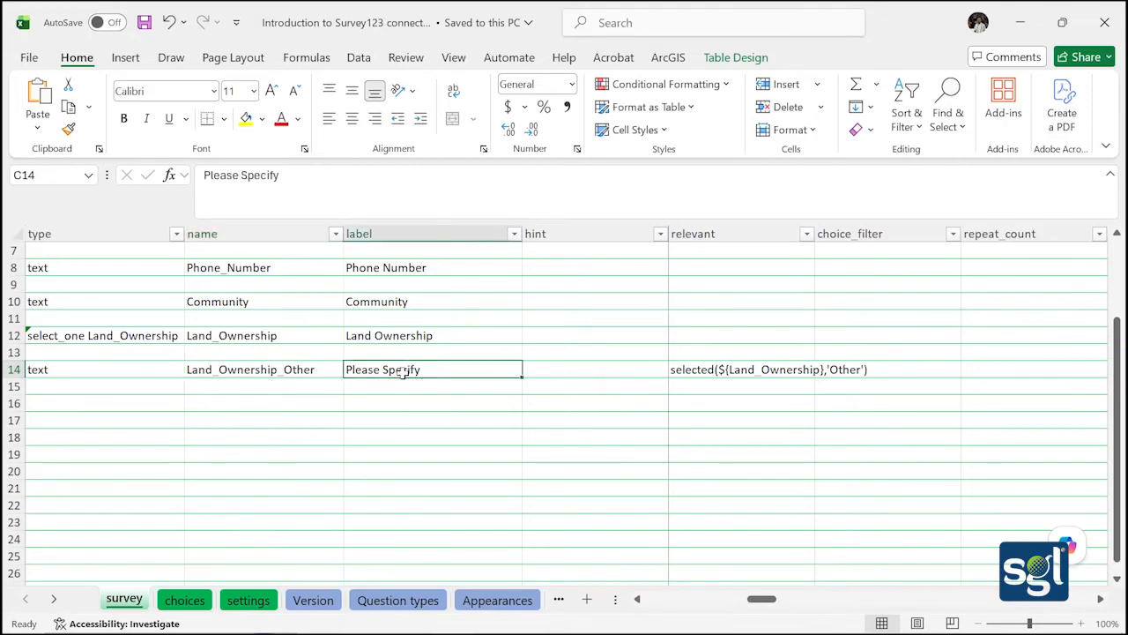
left_click(418, 387)
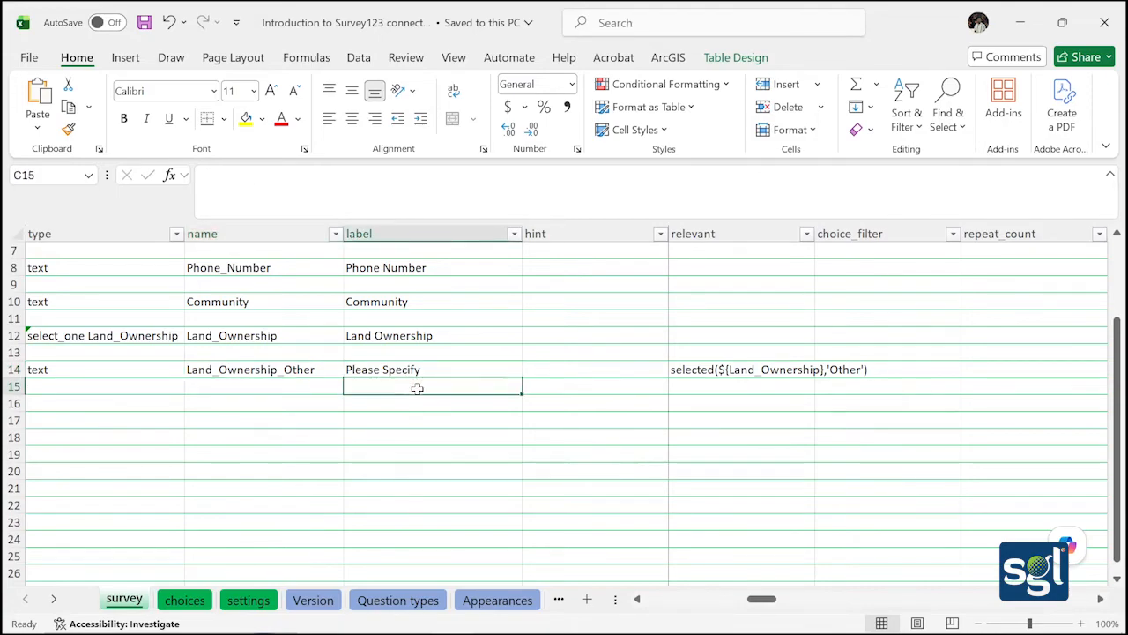
left_click(423, 369)
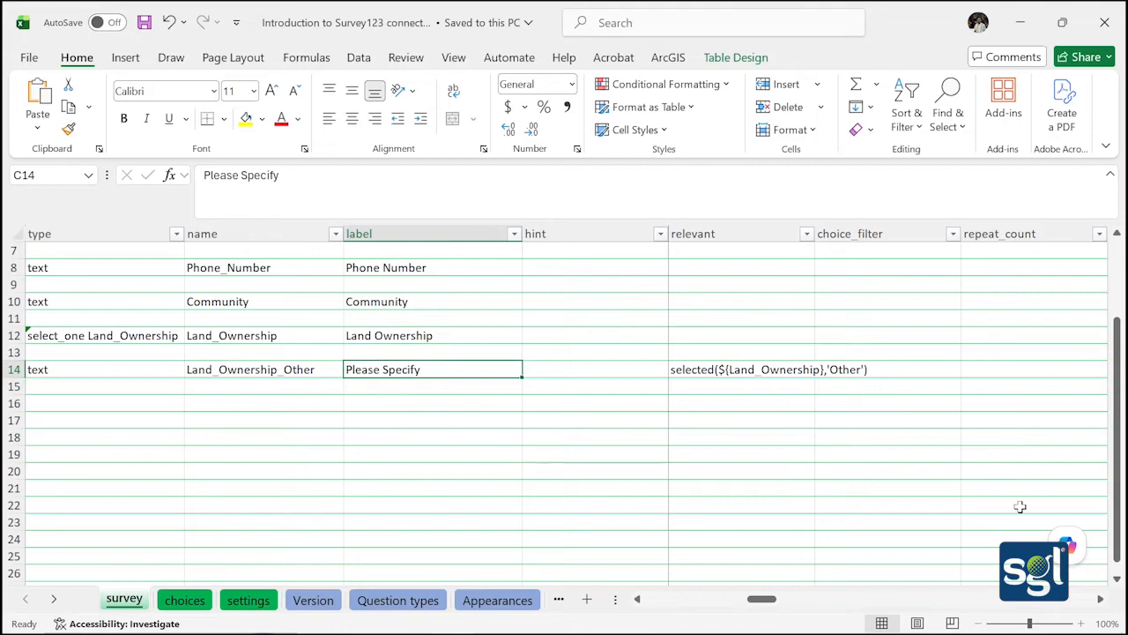
Scroll to the relevant column and inspect the N14 formula
left_click(638, 598)
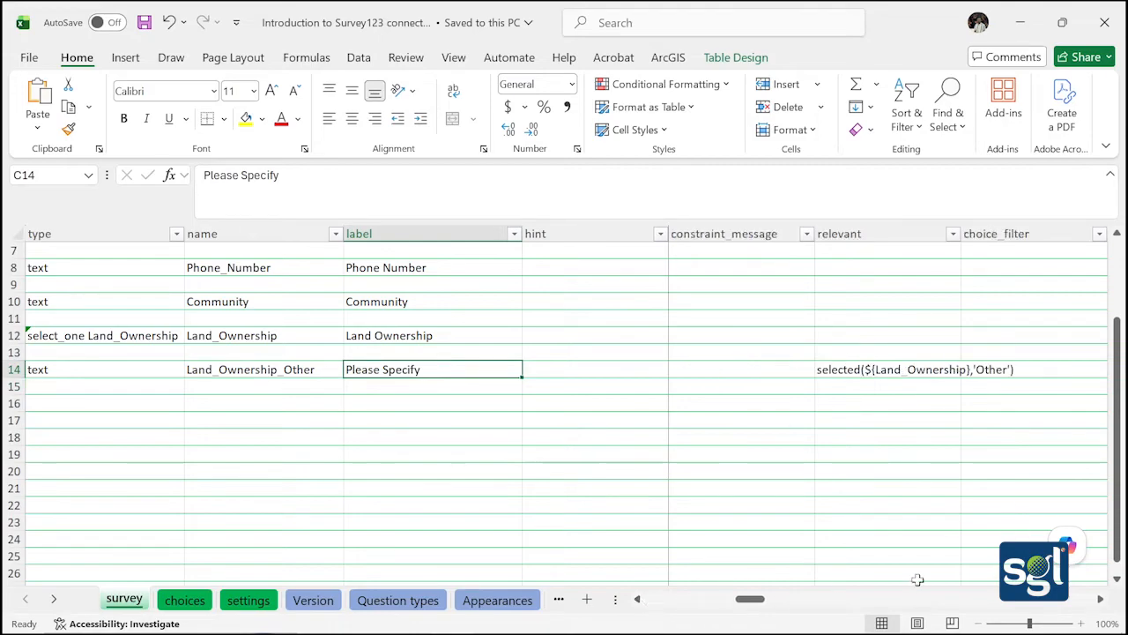
left_click(1099, 600)
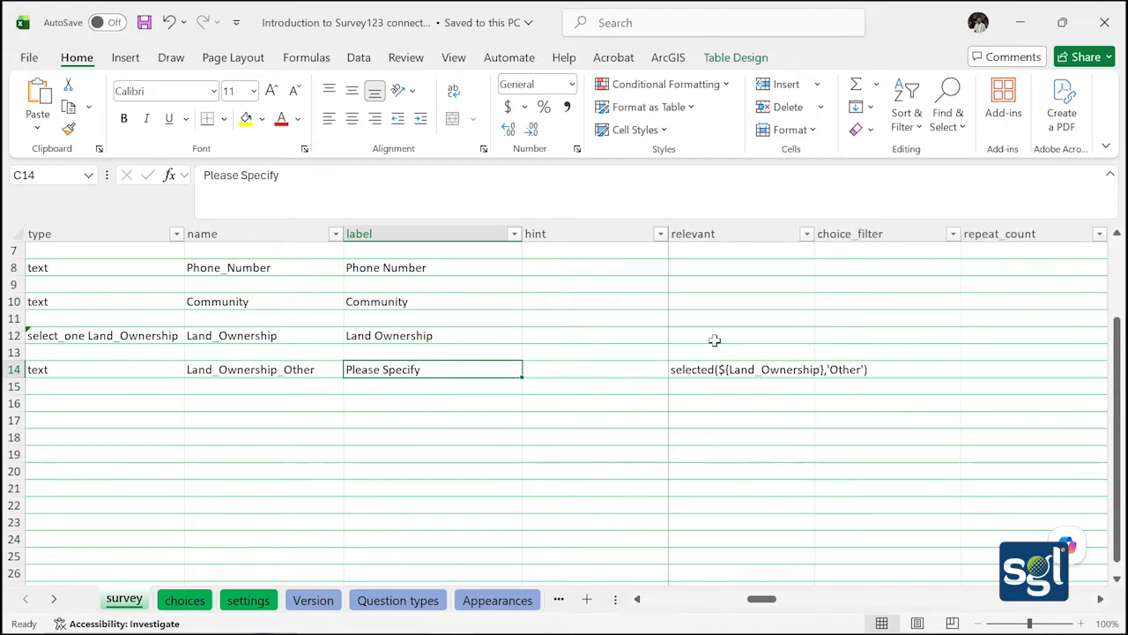
left_click(730, 234)
left_click(745, 365)
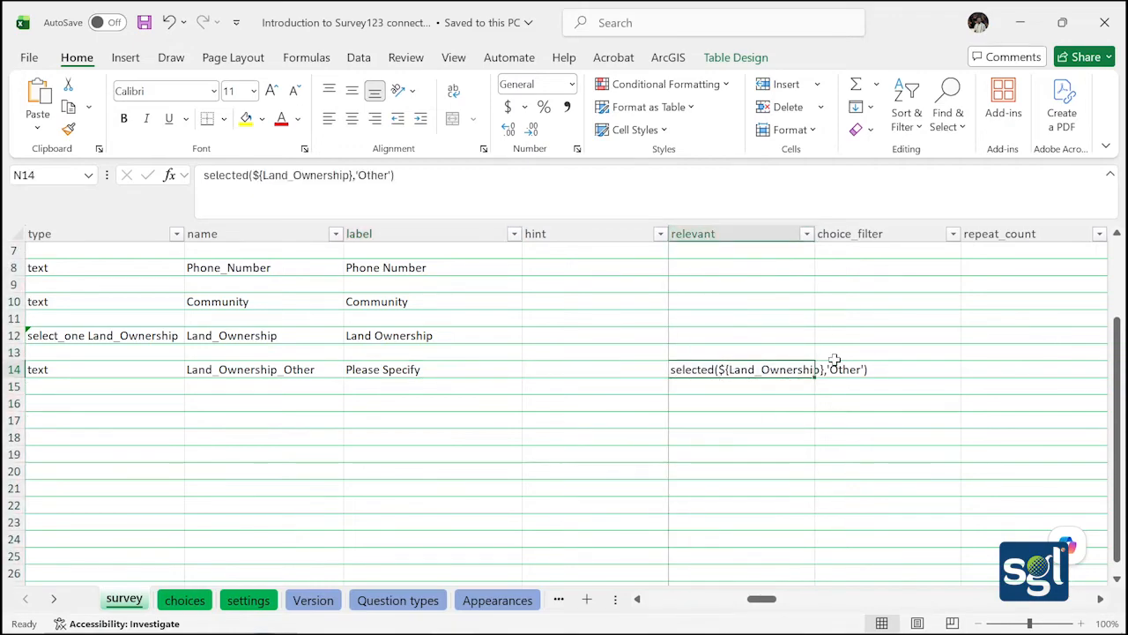
left_click(710, 390)
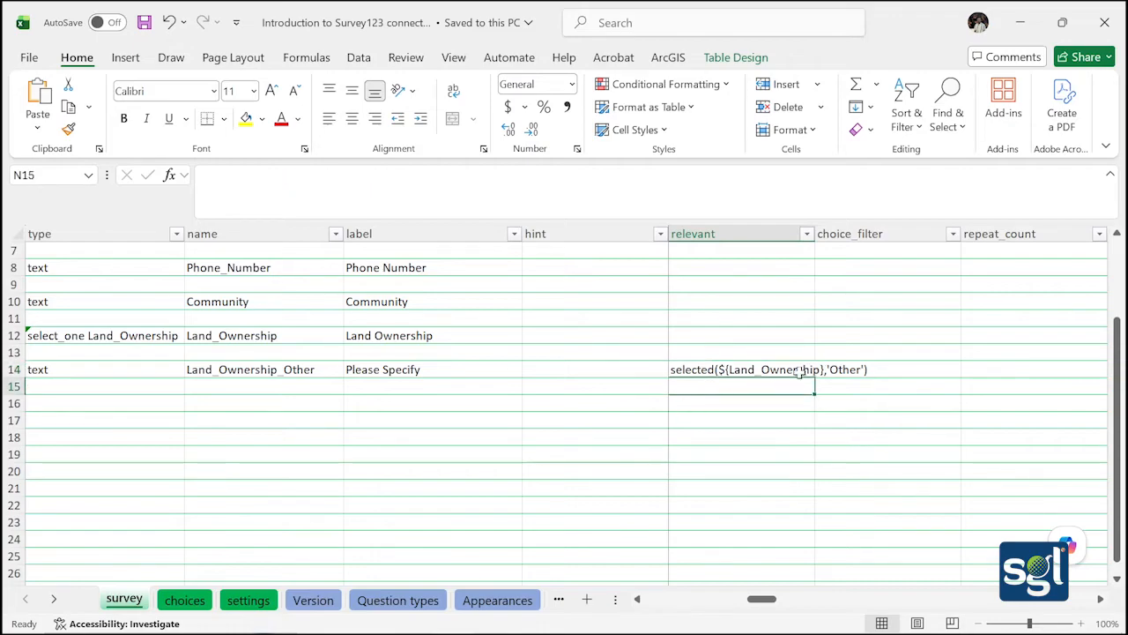
left_click(855, 370)
left_click(751, 379)
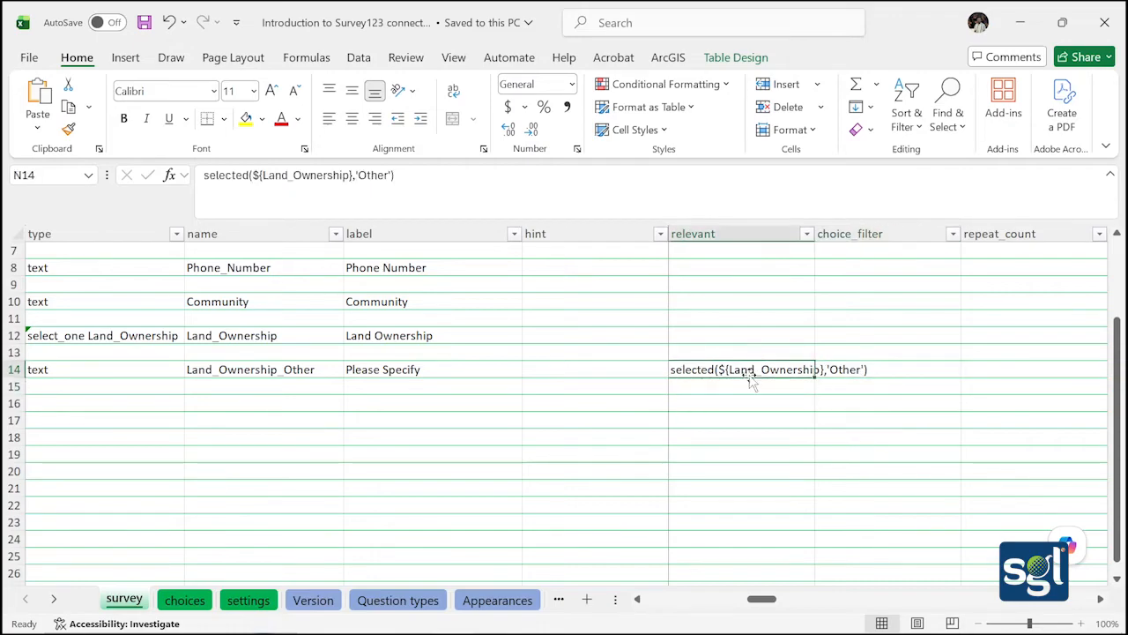
left_click(843, 370)
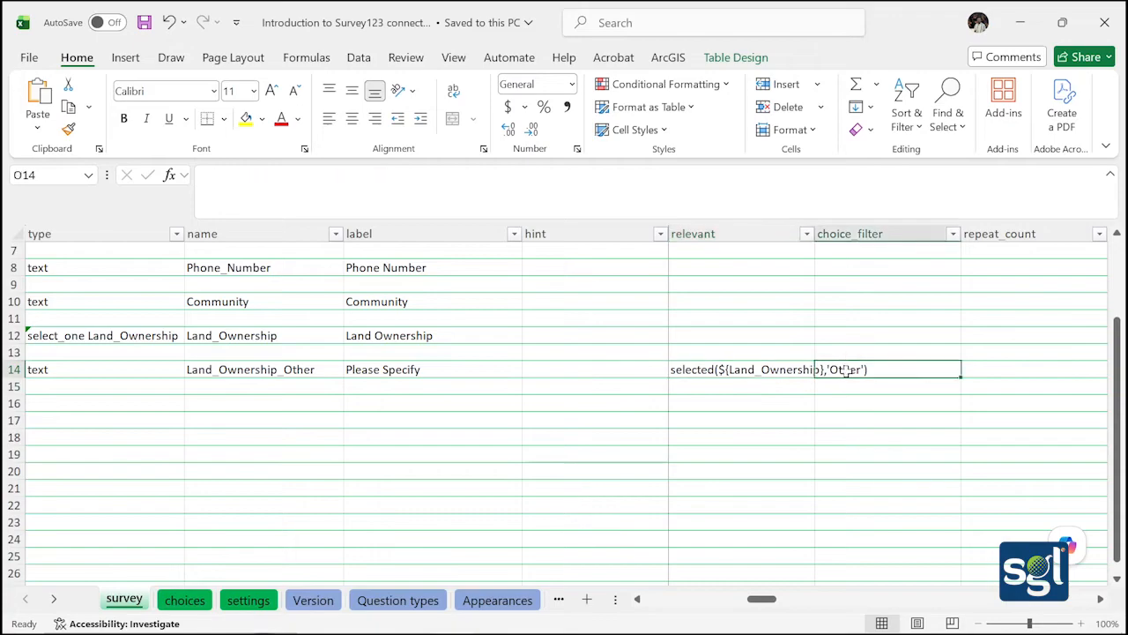
double_click(767, 369)
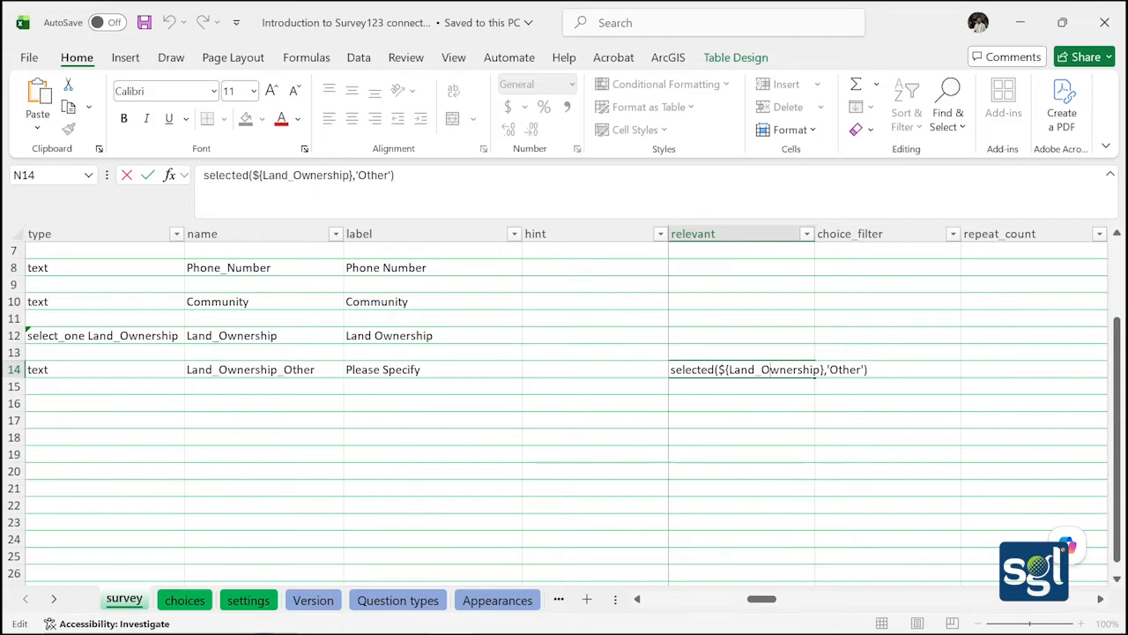
Match the N14 condition to B12's name: selected(${Land_Ownership},'Other')
left_click(300, 340)
left_click_drag(279, 335, 187, 336)
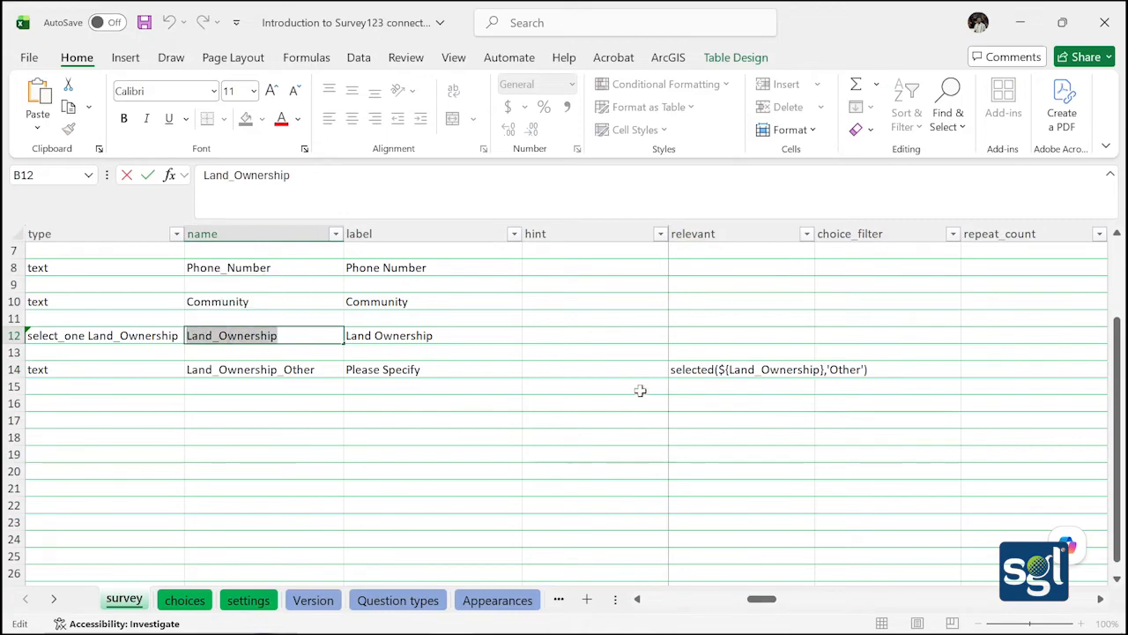
left_click(773, 370)
double_click(773, 371)
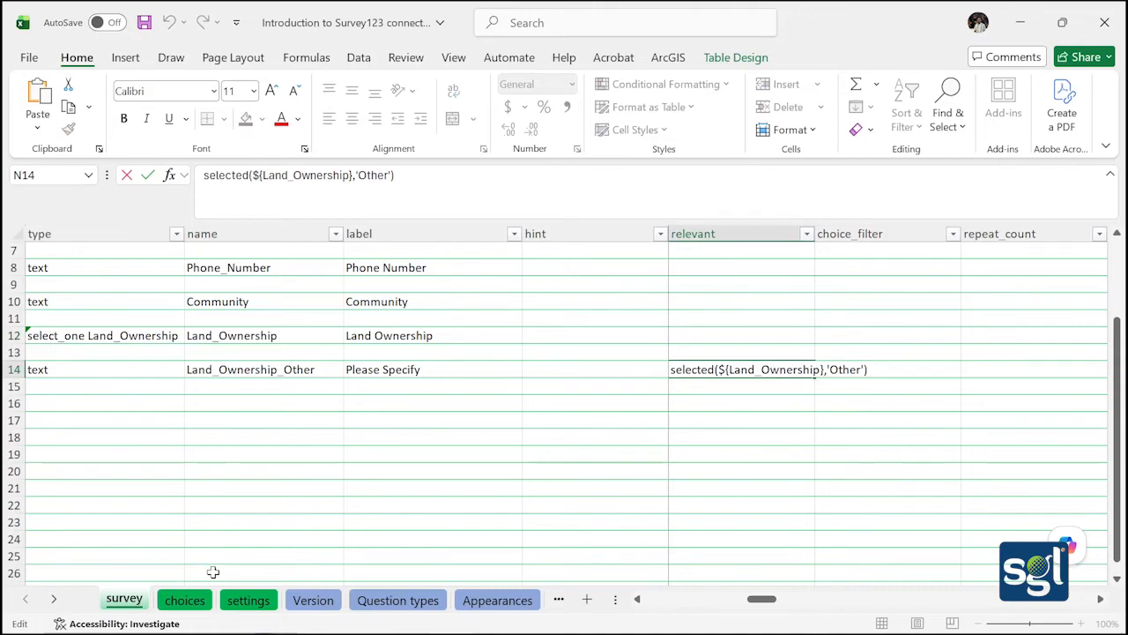
left_click(185, 600)
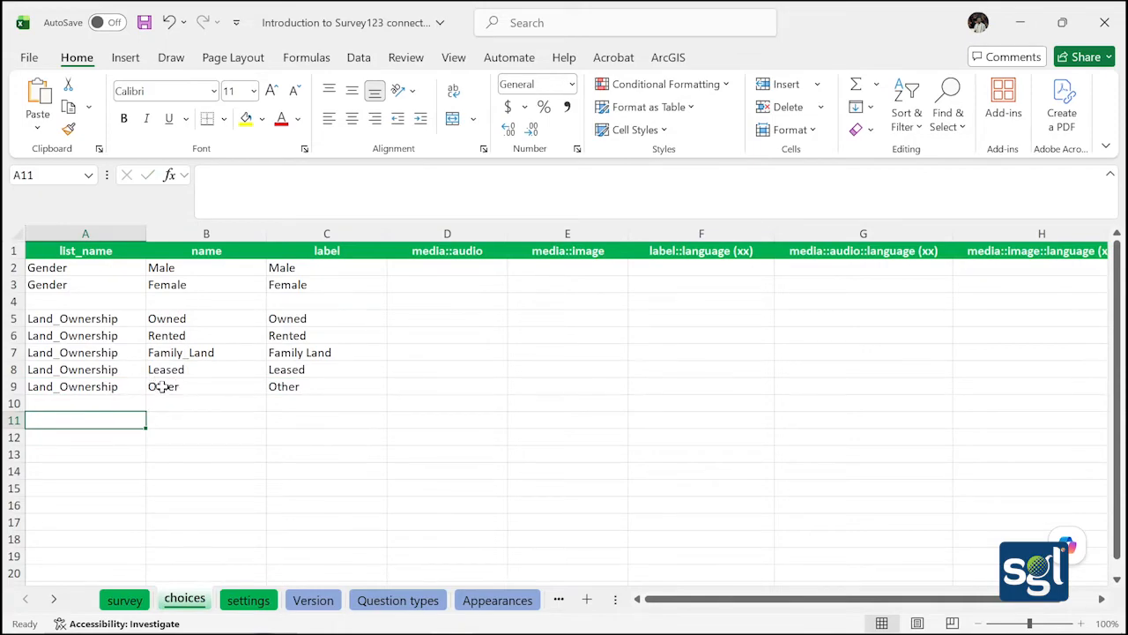
left_click(124, 599)
left_click(846, 369)
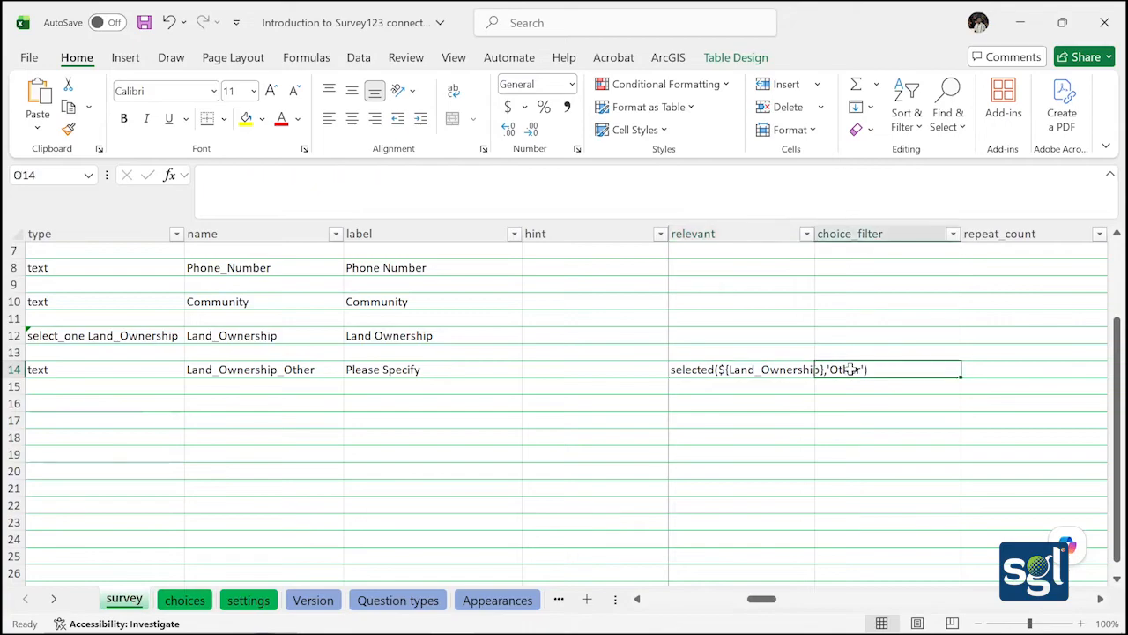
double_click(846, 369)
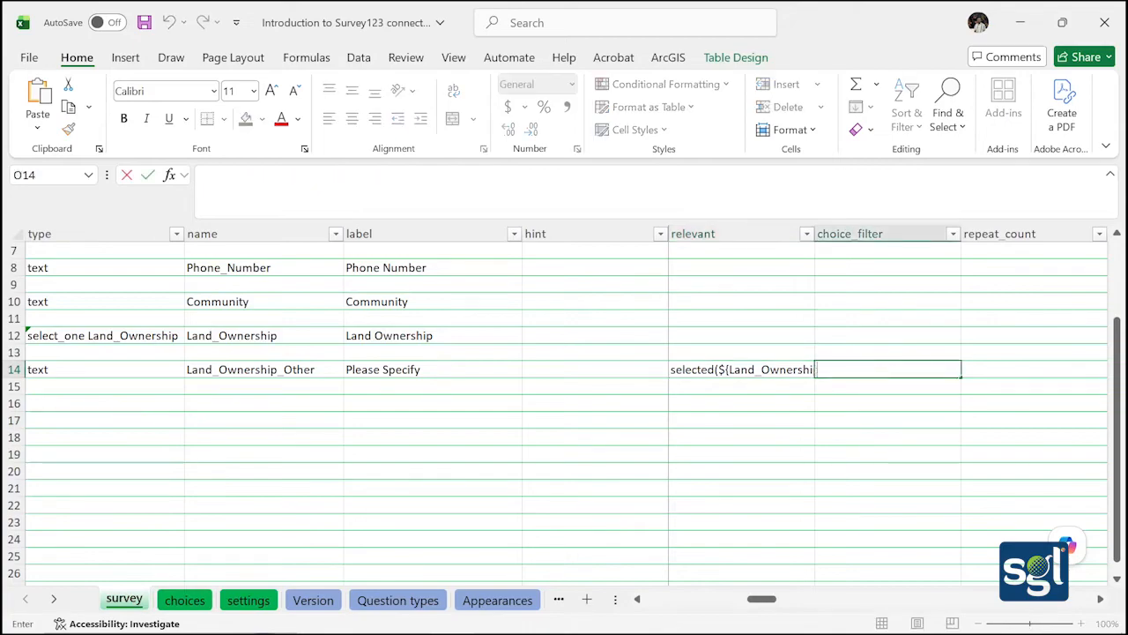
double_click(798, 371)
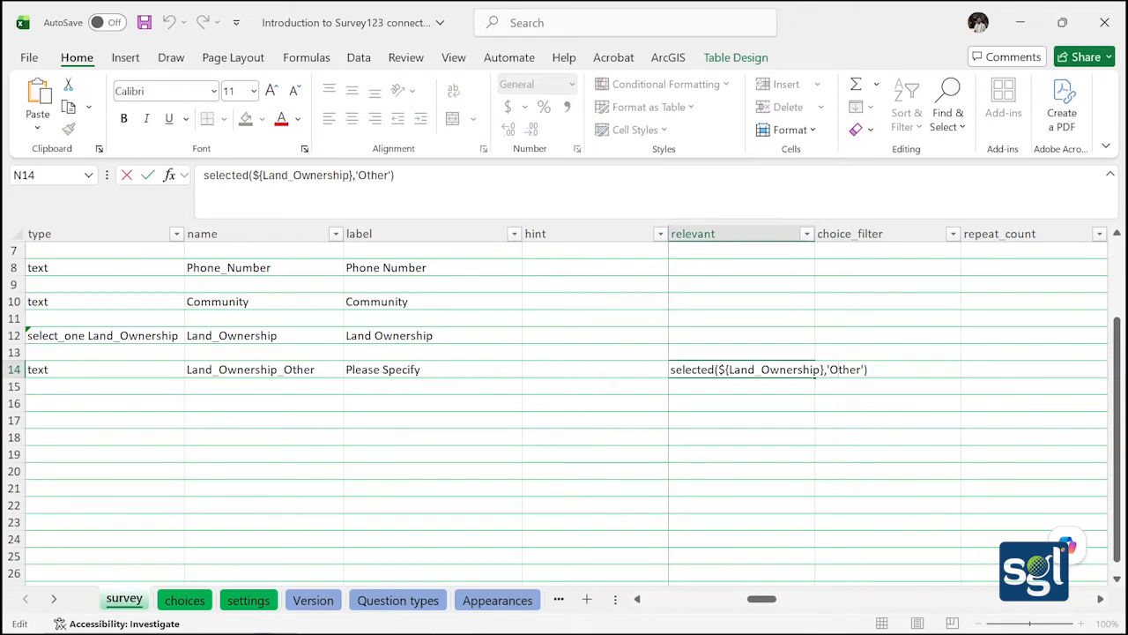
Check the choices sheet once more and save the workbook
left_click(191, 603)
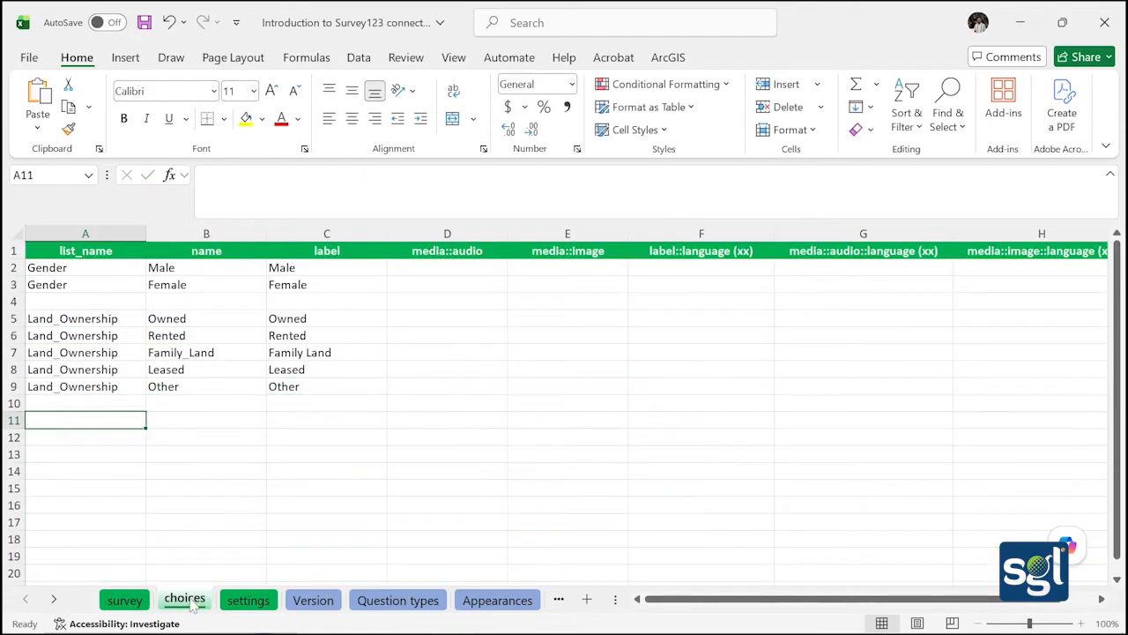
left_click(137, 601)
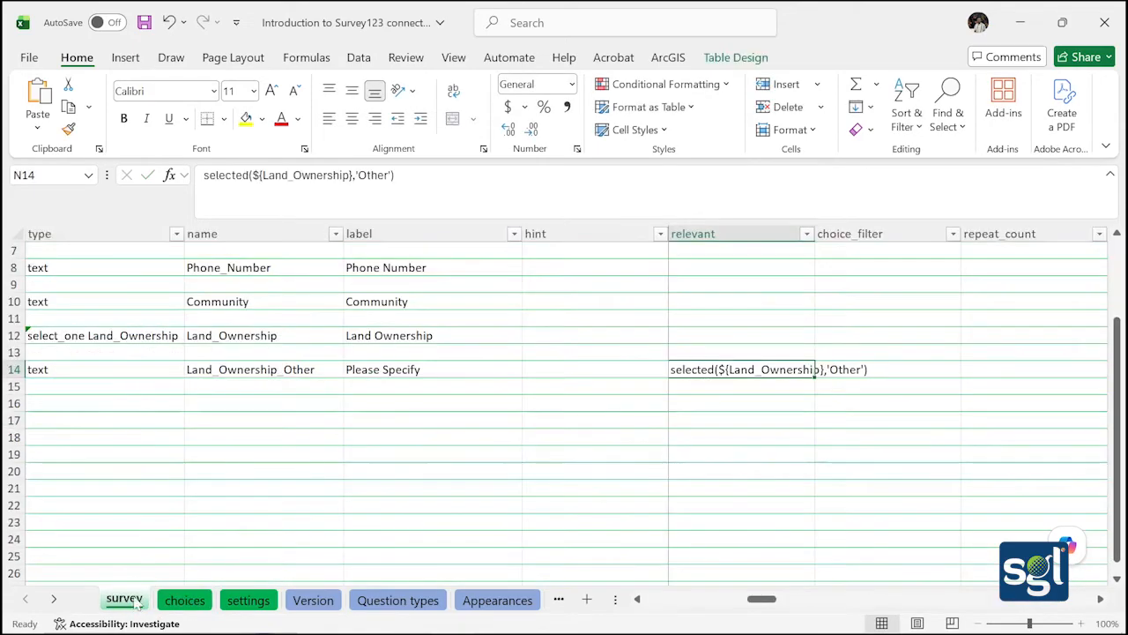
left_click(139, 25)
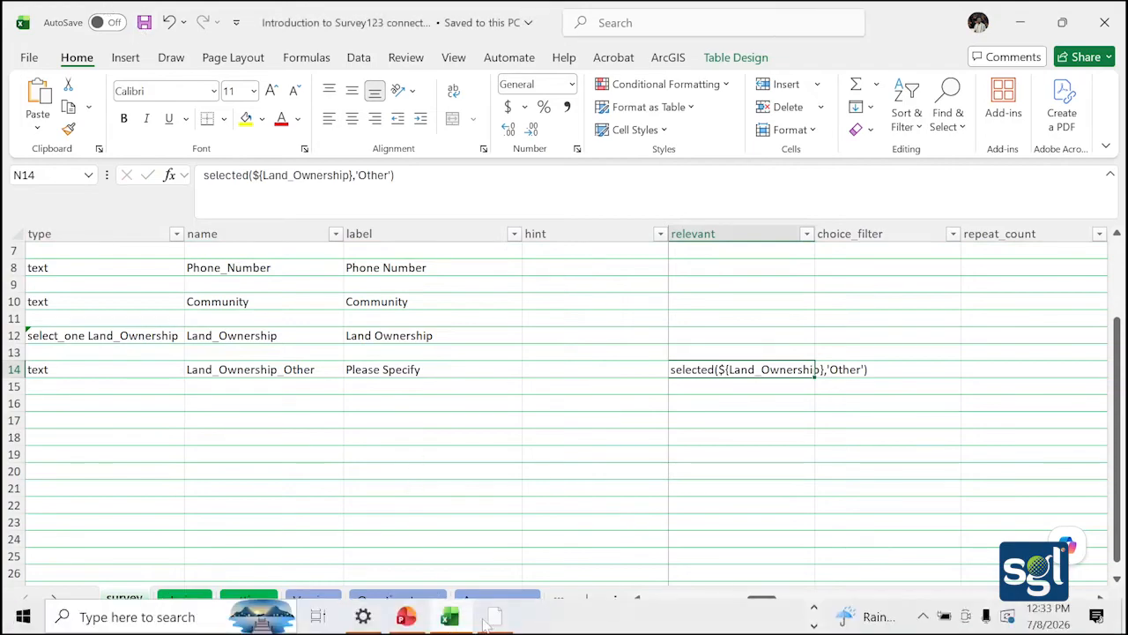
In the Survey123 preview, pick Other under Land Ownership and try the revealed Please Specify field
left_click(489, 620)
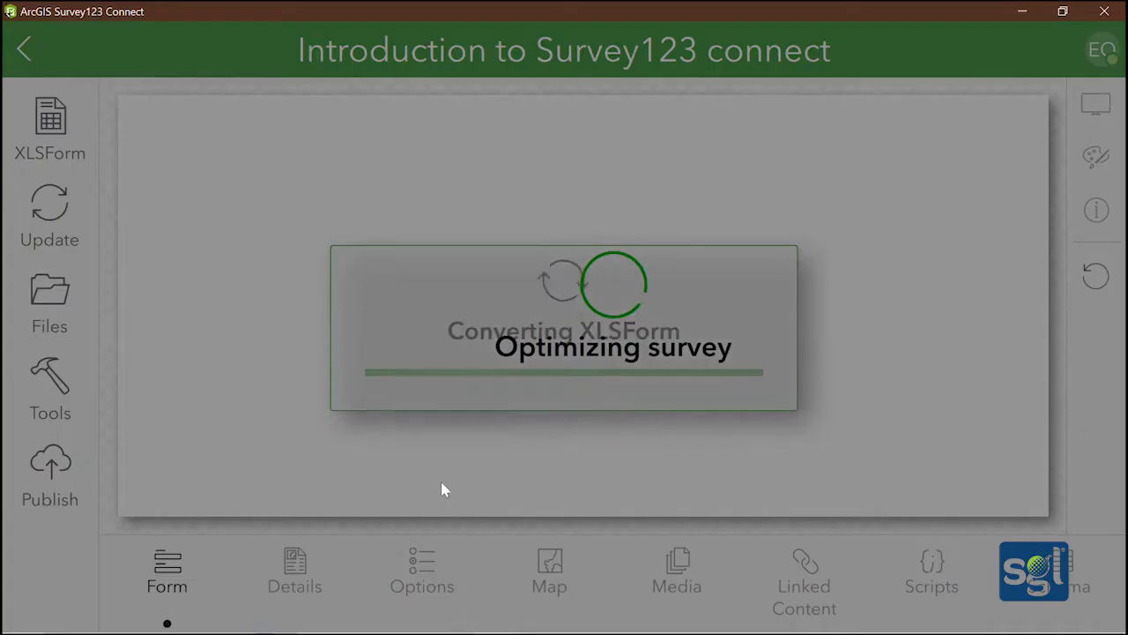
scroll(353, 388, "down", 5)
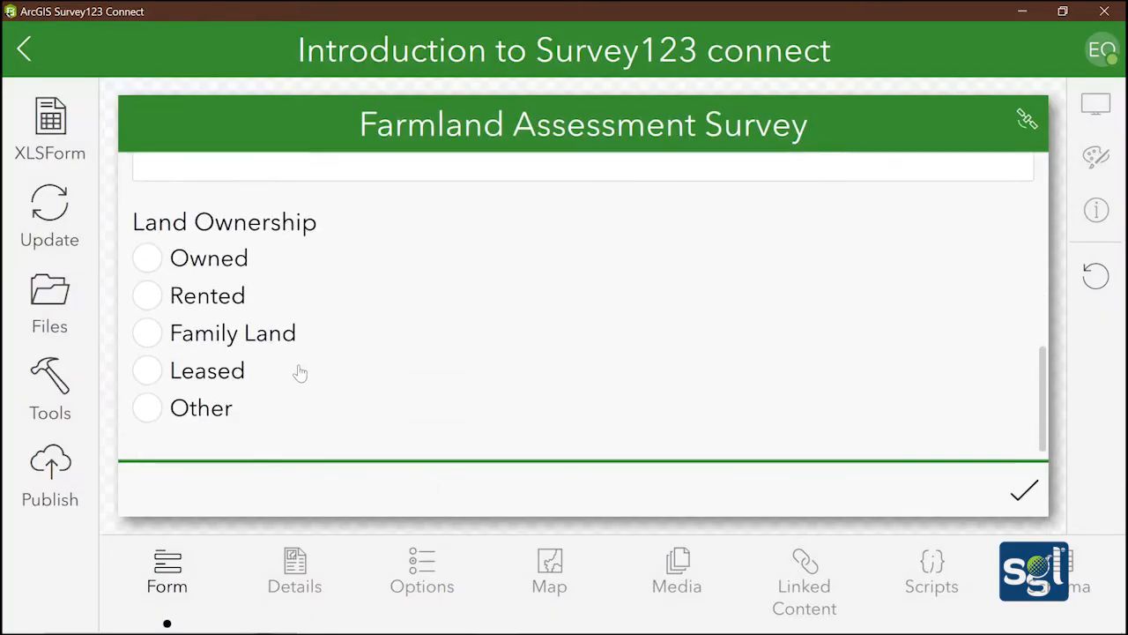
left_click(148, 408)
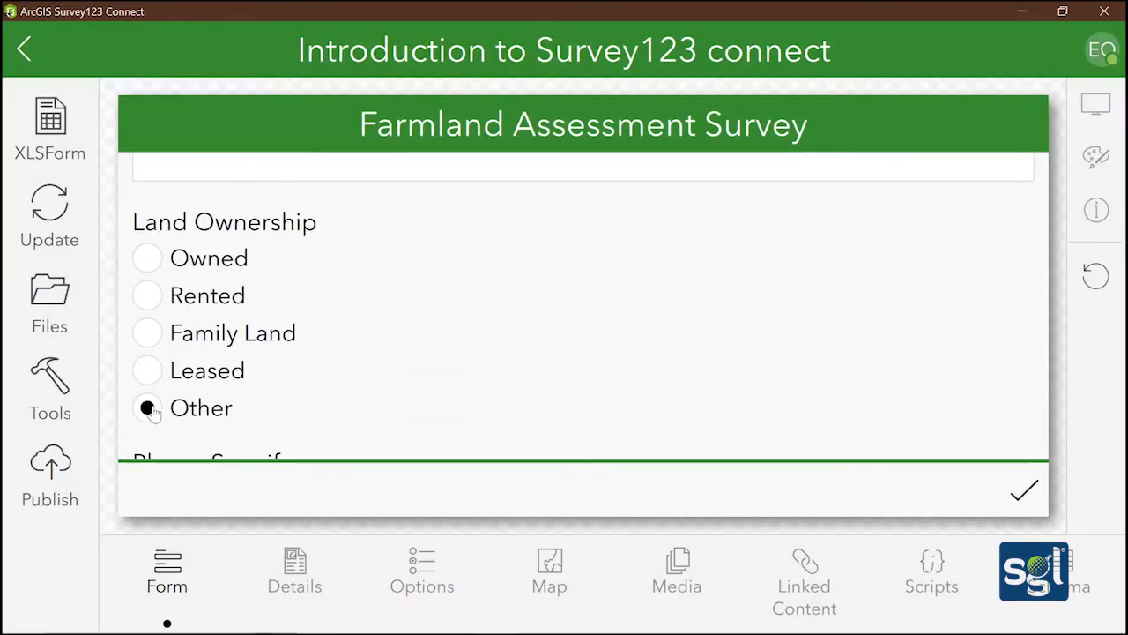
scroll(216, 385, "down", 2)
left_click(218, 399)
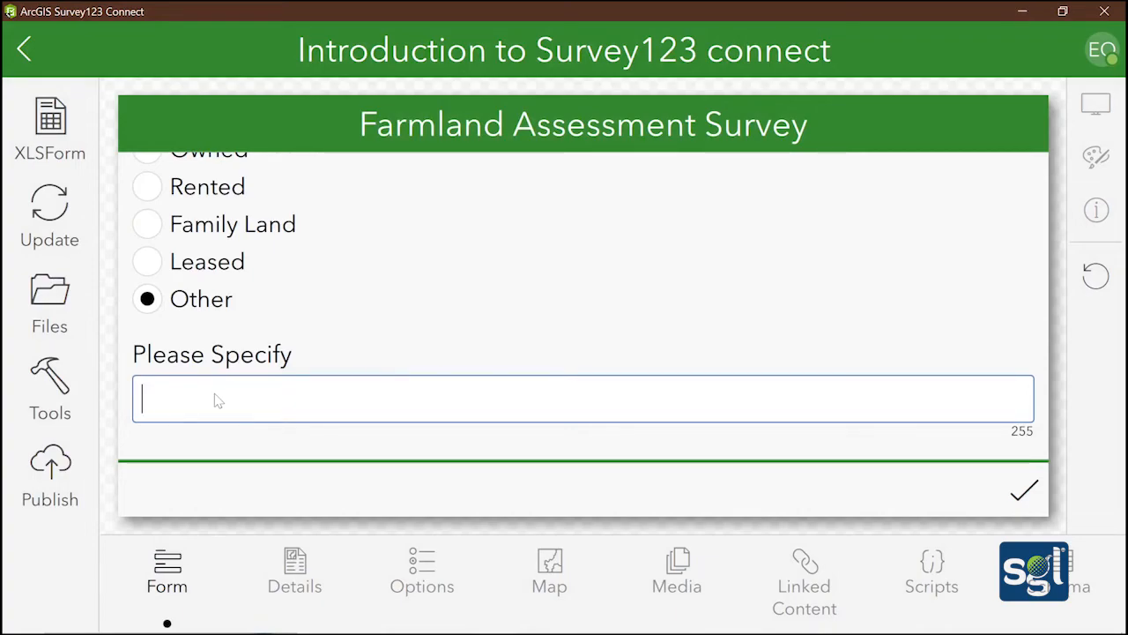
scroll(216, 394, "up", 3)
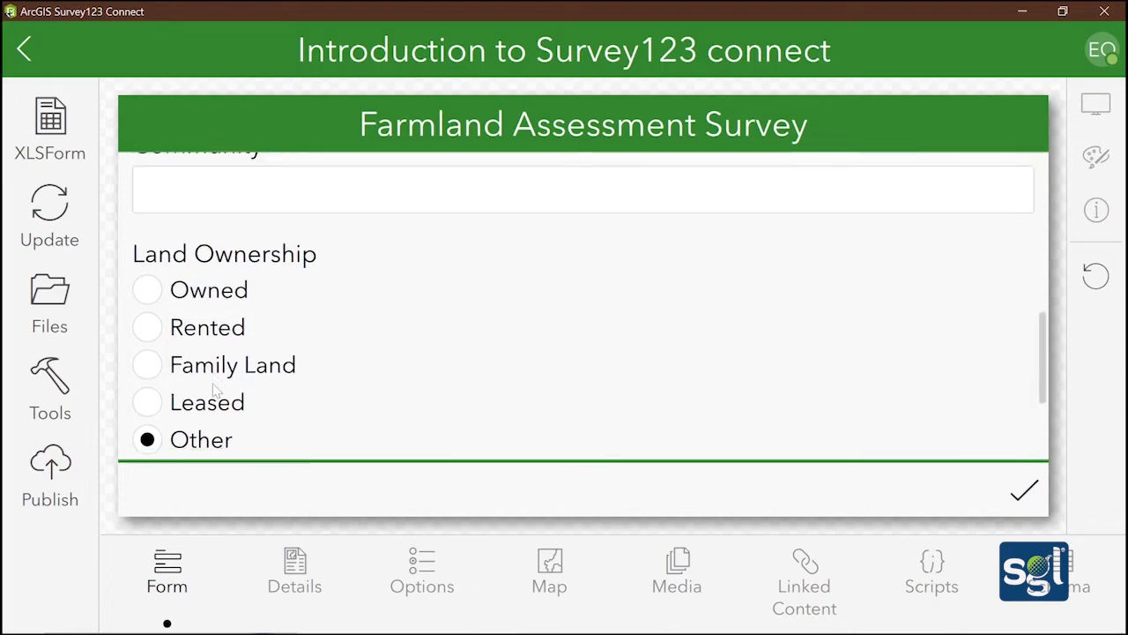
scroll(216, 392, "down", 3)
scroll(216, 391, "down", 1)
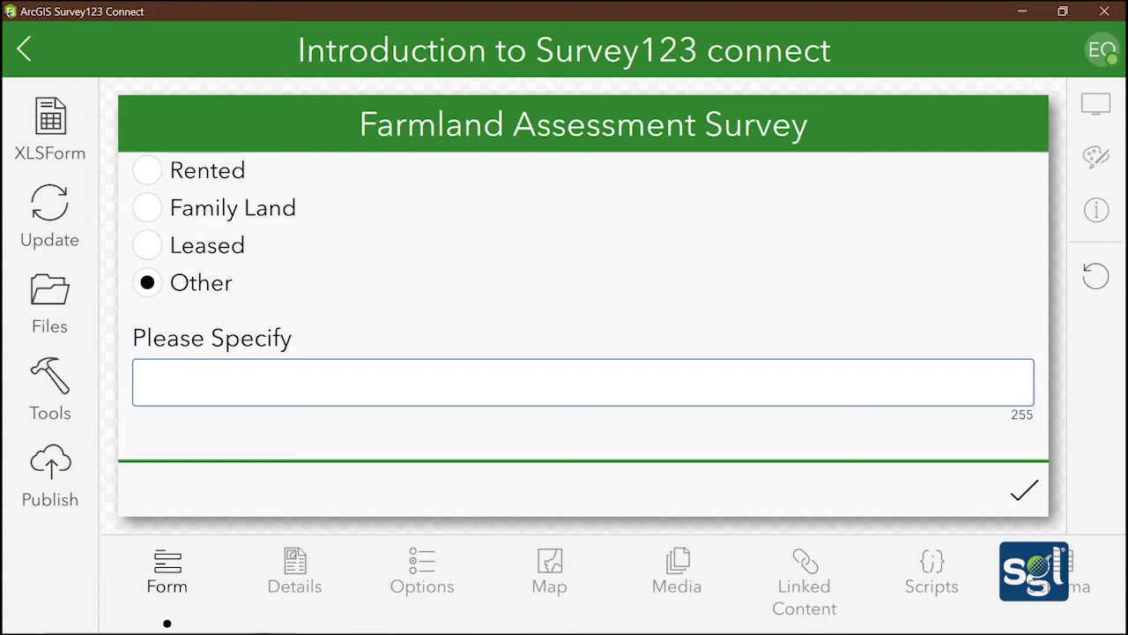
Bring Excel forward and select empty cell A16 for the next question
left_click(466, 620)
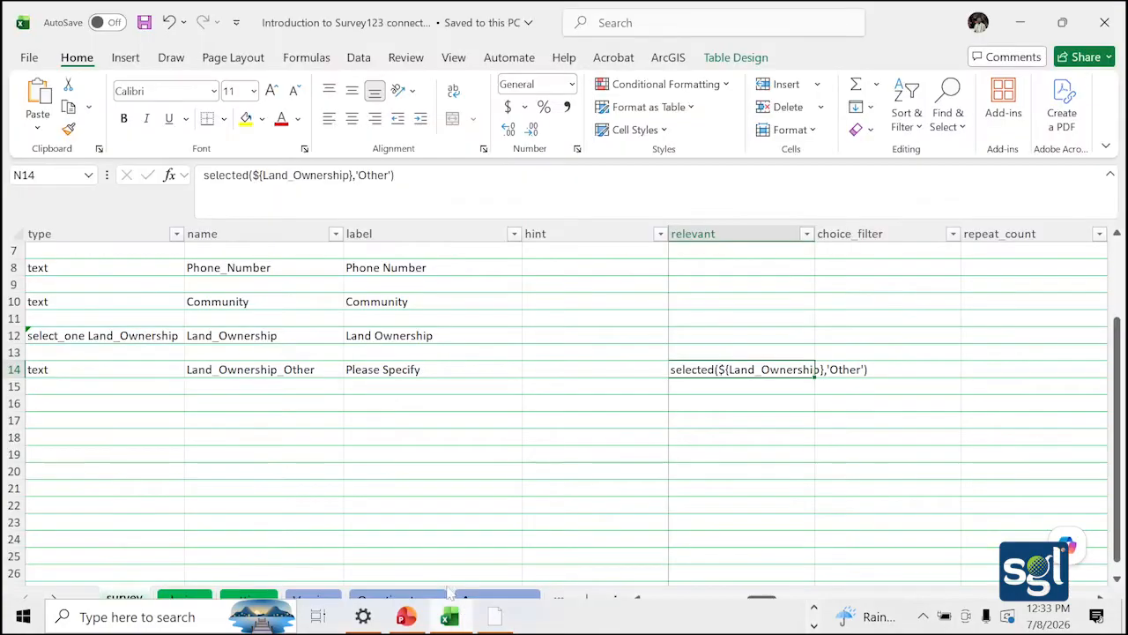
left_click(62, 398)
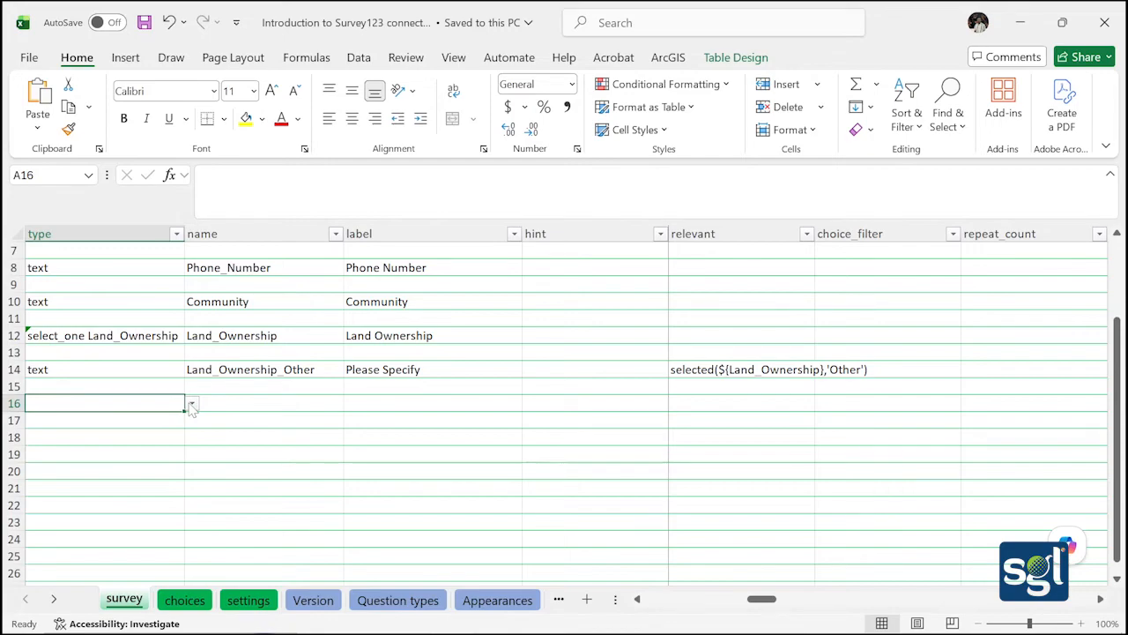
Set A16's question type to select_one Crop_Type
left_click(192, 404)
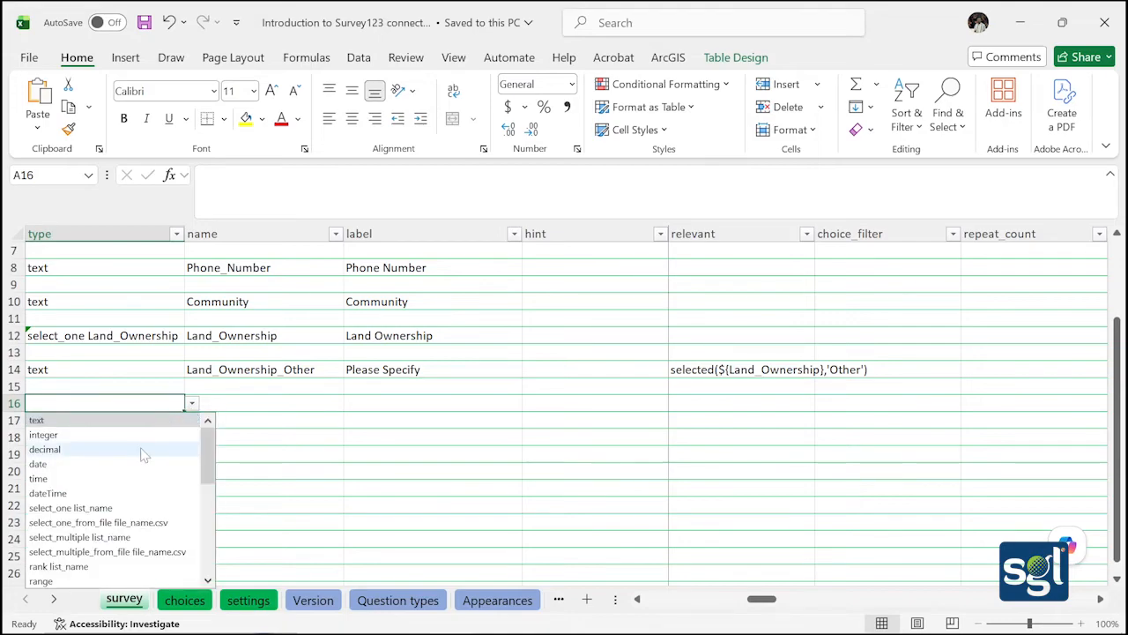
left_click(143, 508)
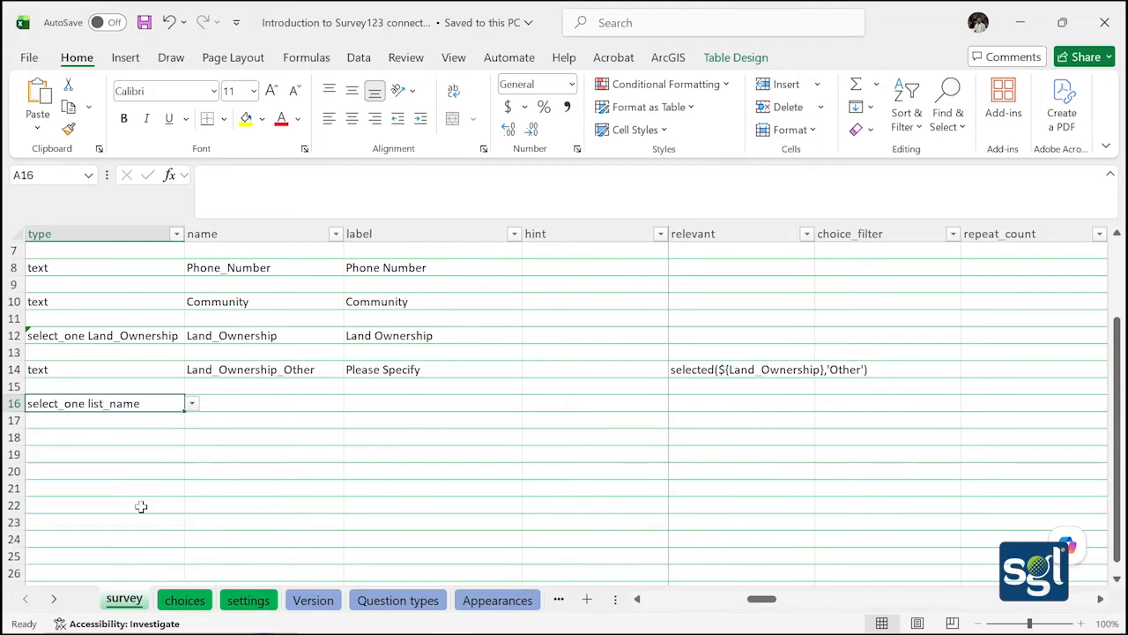
left_click(242, 399)
double_click(148, 403)
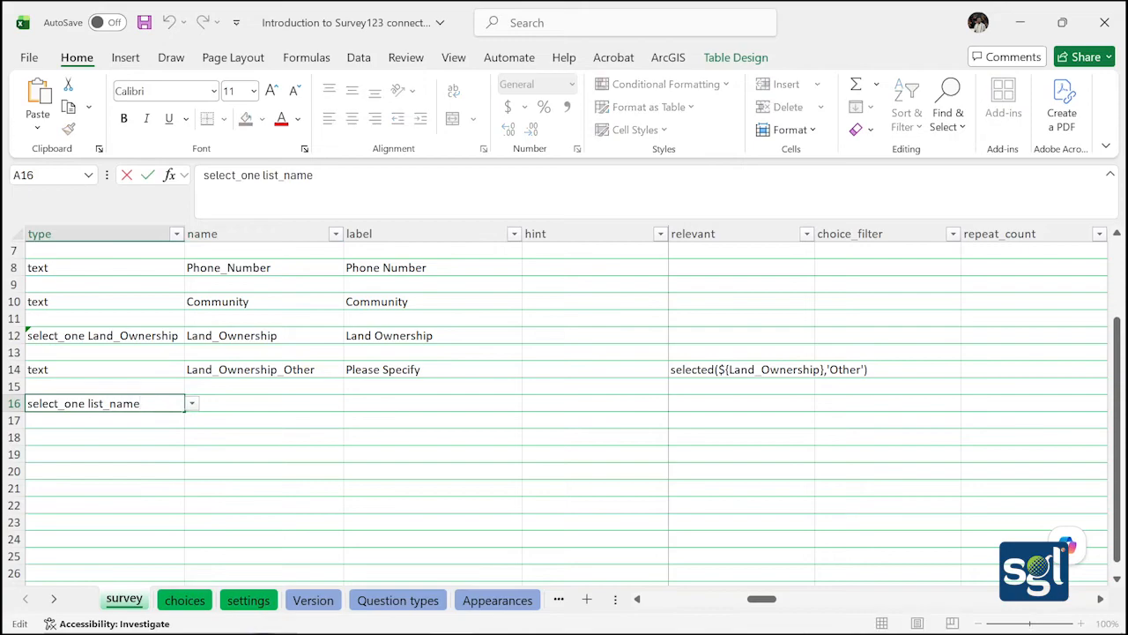
key("BackSpace")
key("BackSpace")
key("BackSpace")
key("BackSpace")
key("BackSpace")
key("BackSpace")
key("BackSpace")
key("BackSpace")
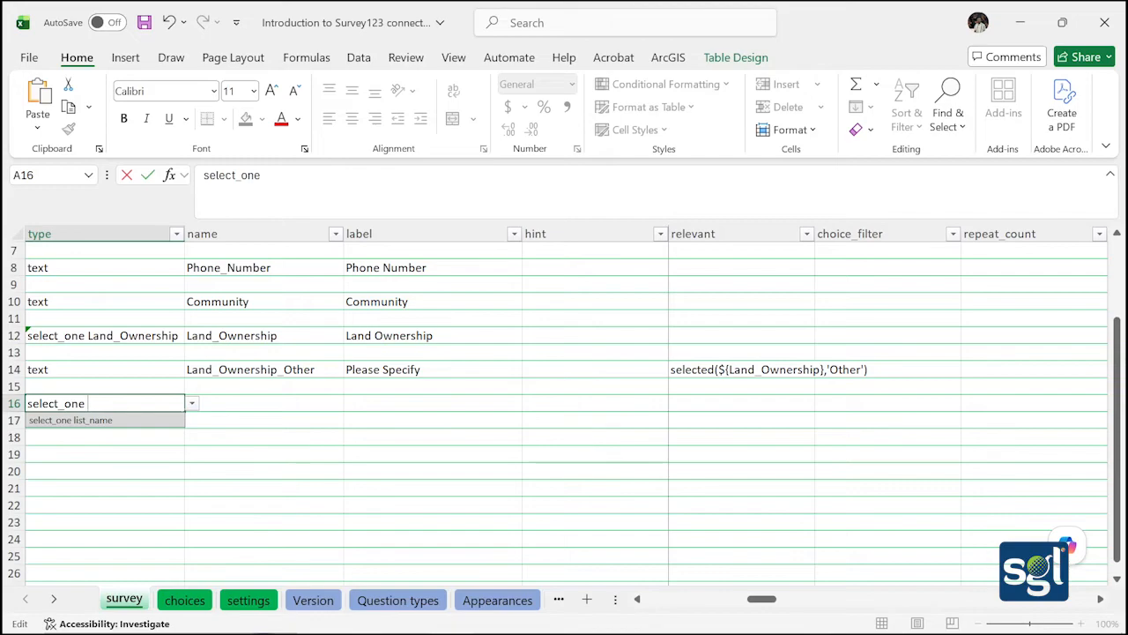
type("Crop")
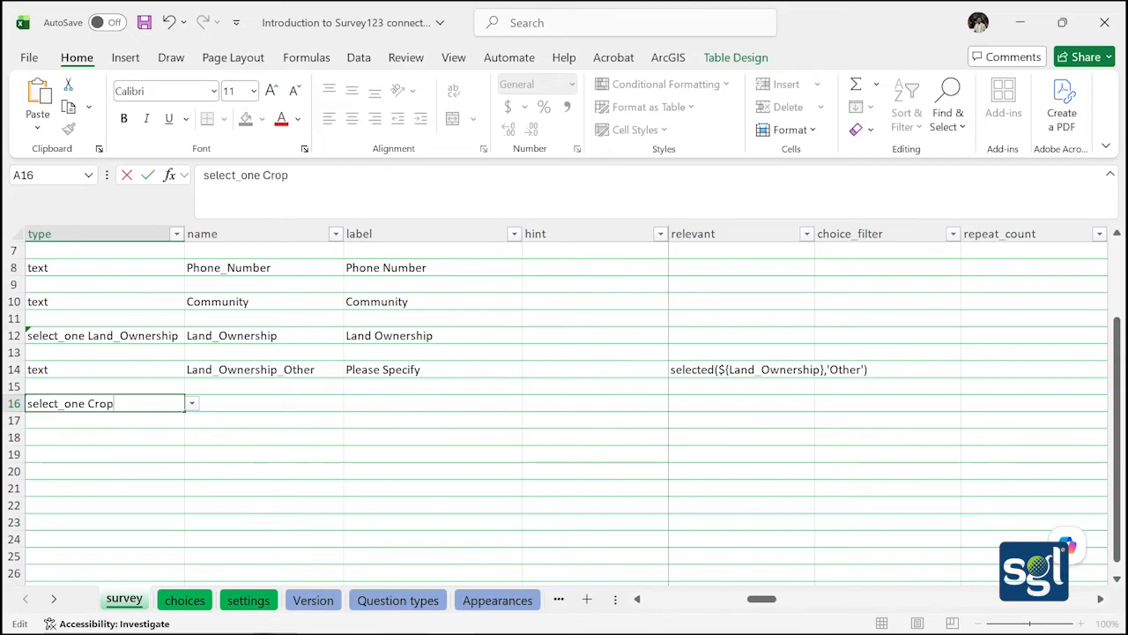
type("_Type")
left_click(205, 403)
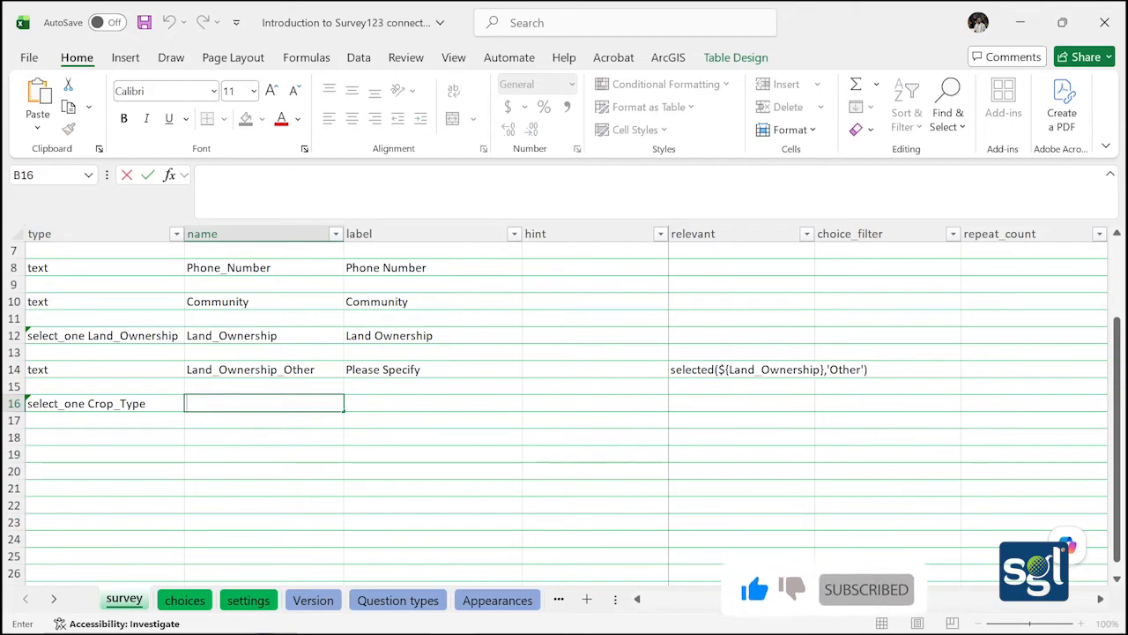
Name the question Crop_Type in B16 and label it 'Which crops are grown on this farm'
type("Crop")
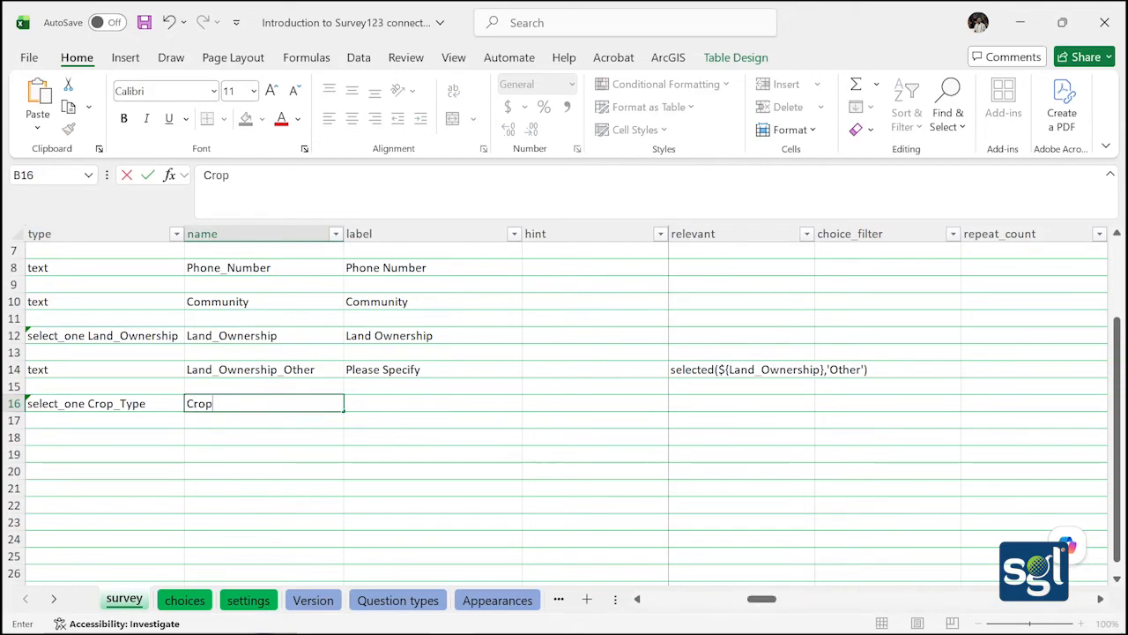
type("_Type")
left_click(367, 401)
double_click(366, 401)
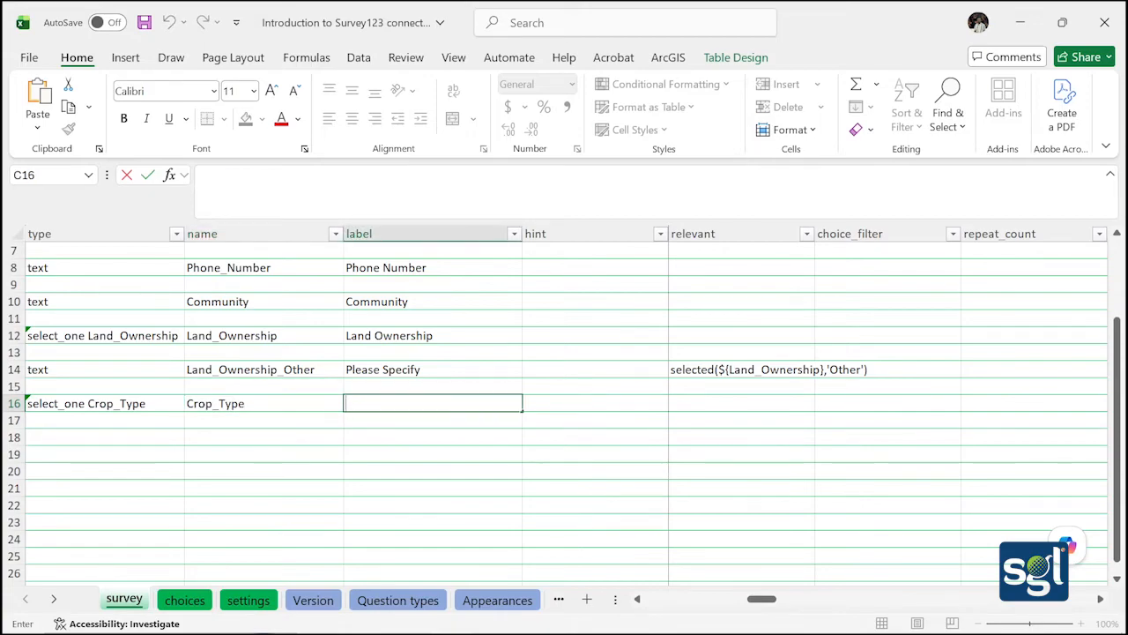
type("Which cr")
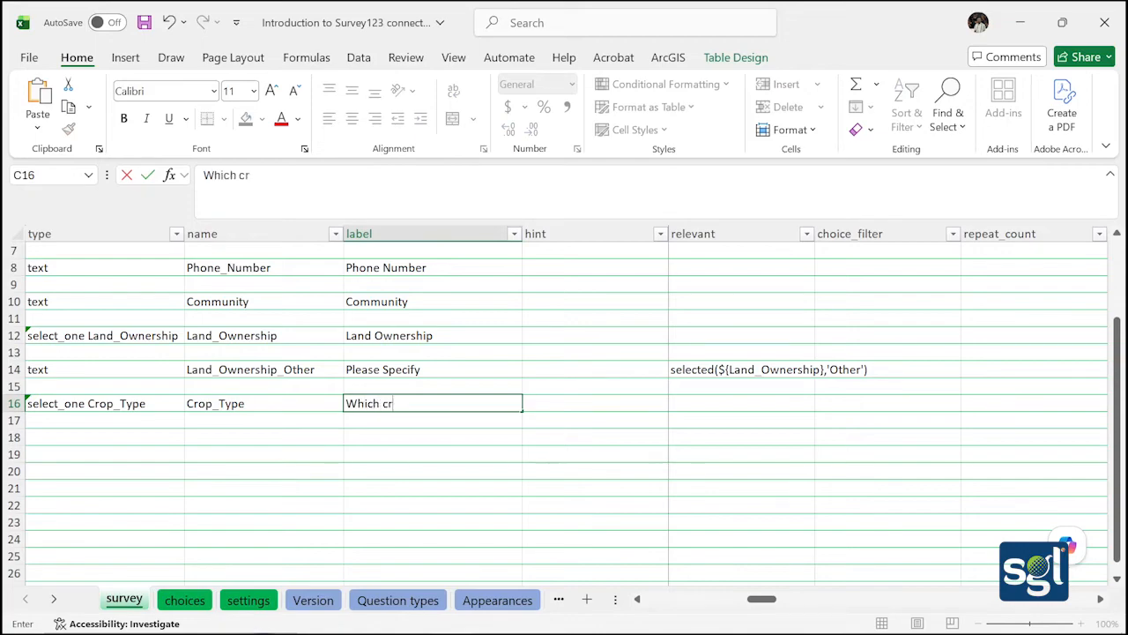
type("ops are grown")
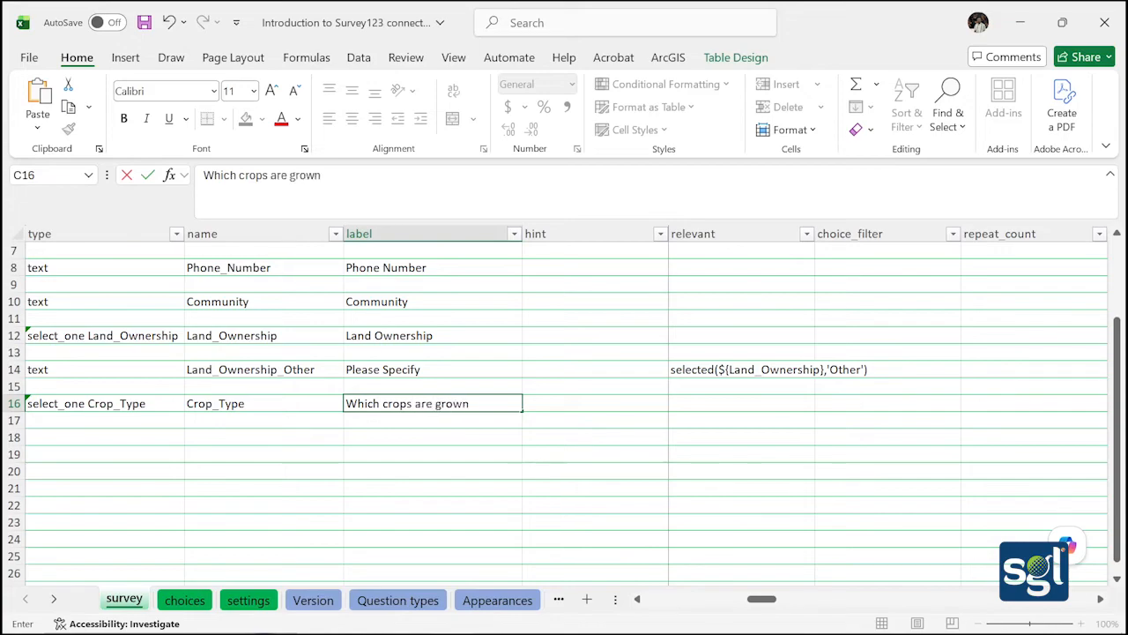
type(" on this farm")
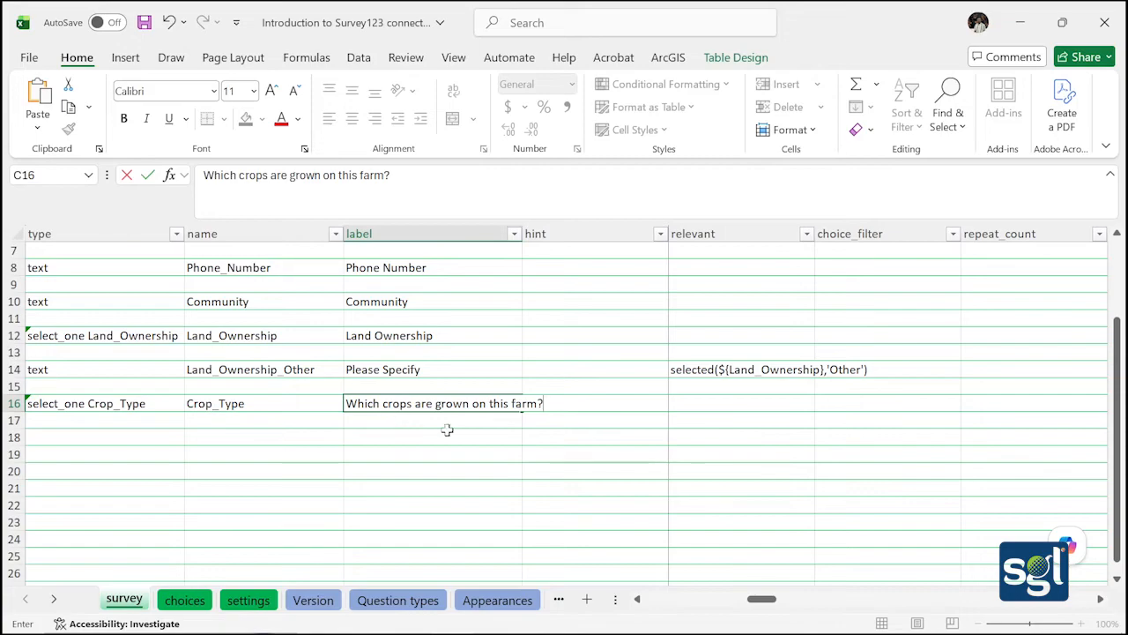
Change A16's type from the select_multiple list_name placeholder to select_multiple Crop_Type
left_click(151, 397)
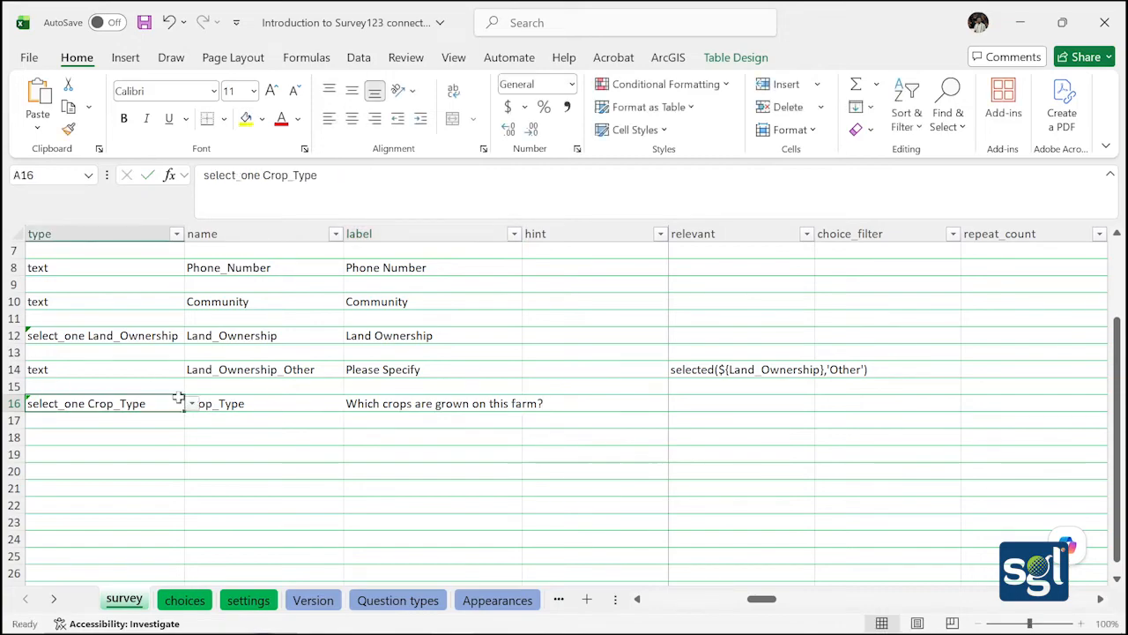
left_click(192, 403)
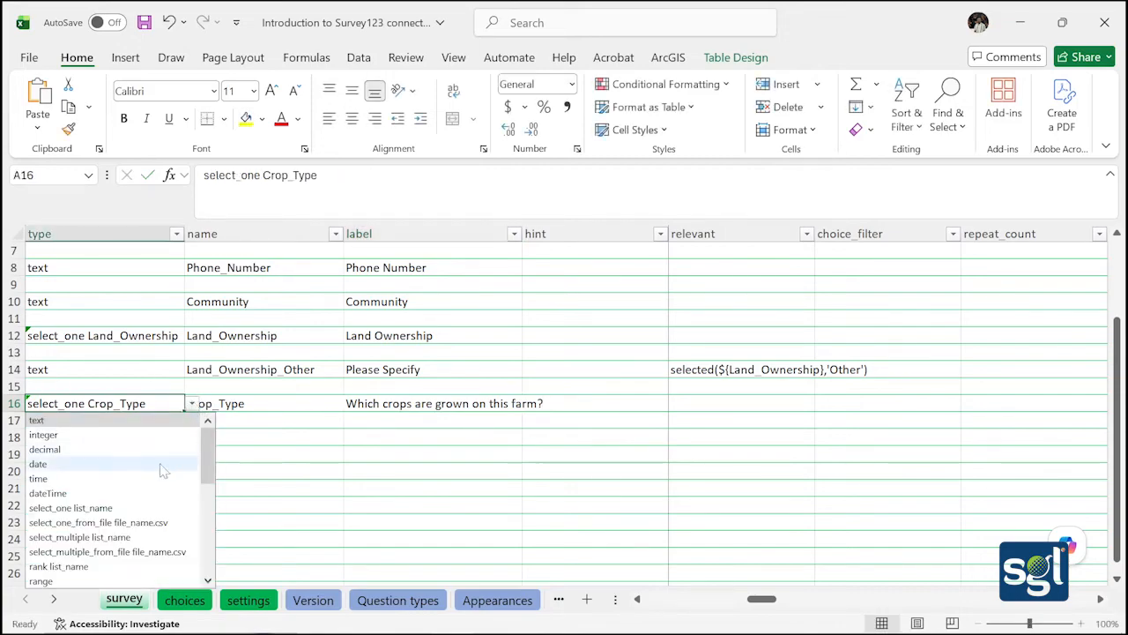
left_click(84, 537)
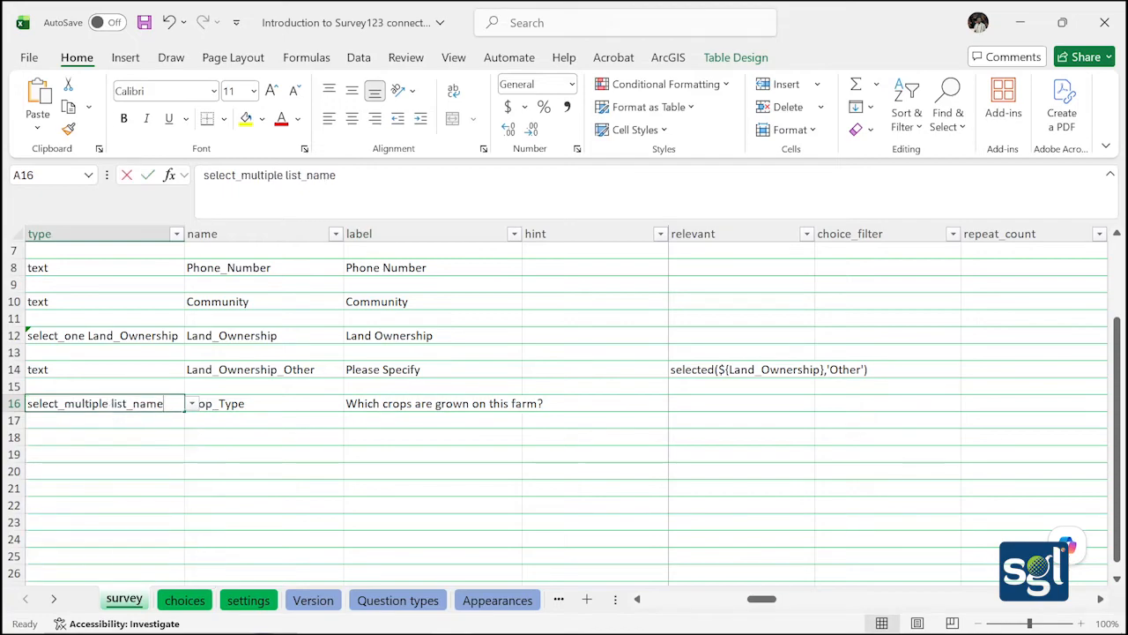
double_click(166, 403)
key("BackSpace")
key("BackSpace")
key("BackSpace")
key("BackSpace")
key("BackSpace")
key("BackSpace")
key("BackSpace")
key("BackSpace")
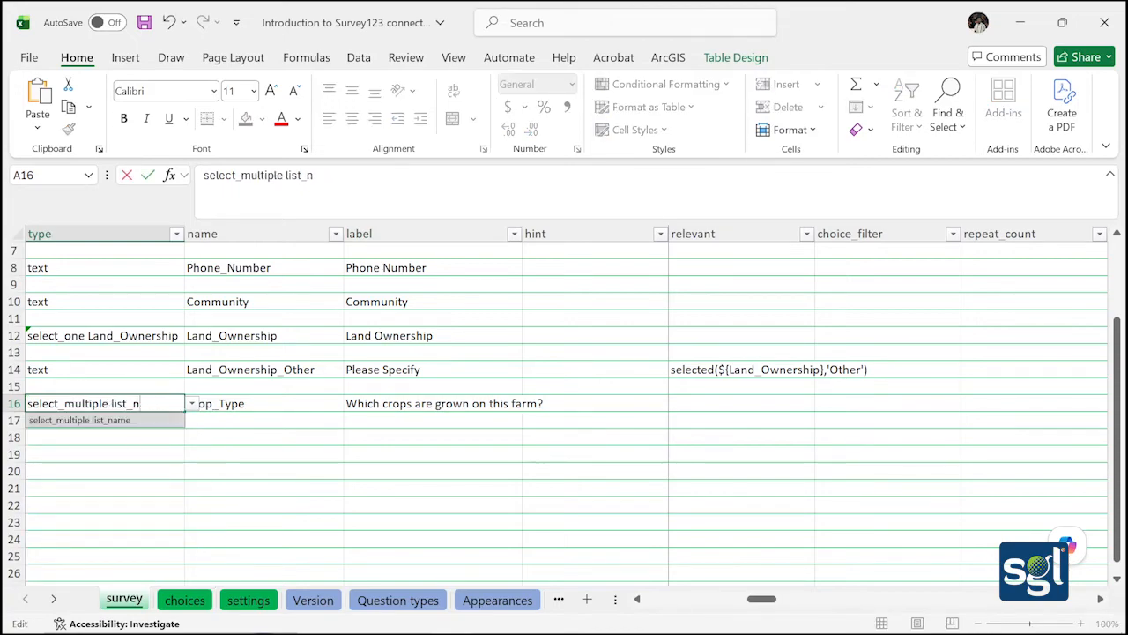
key("BackSpace")
type("Cr")
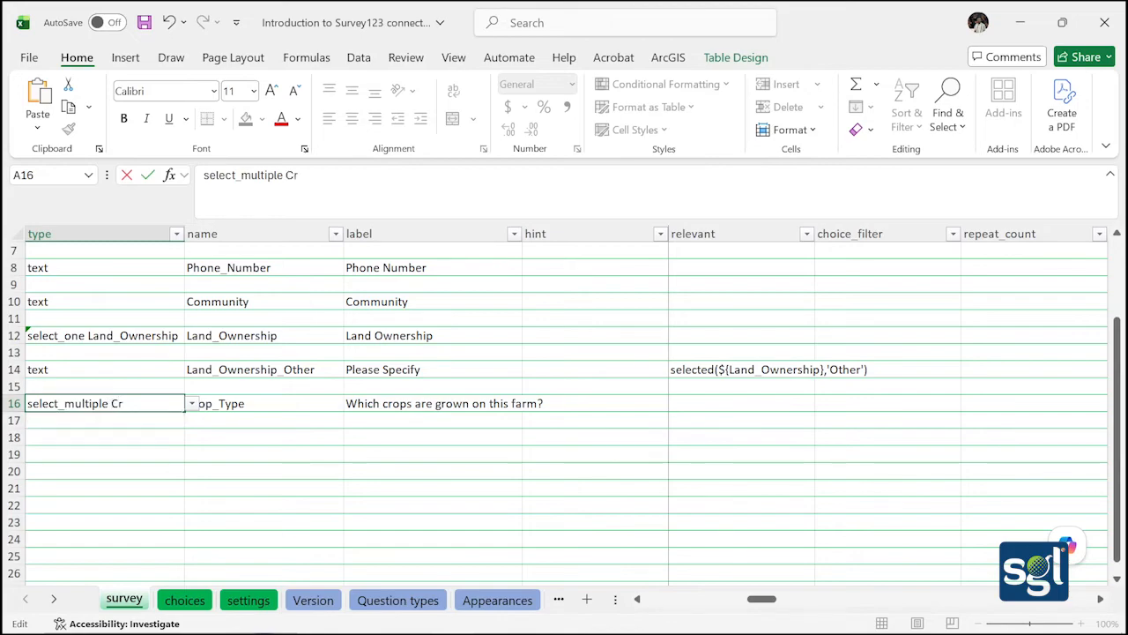
type("op_Type")
left_click(137, 488)
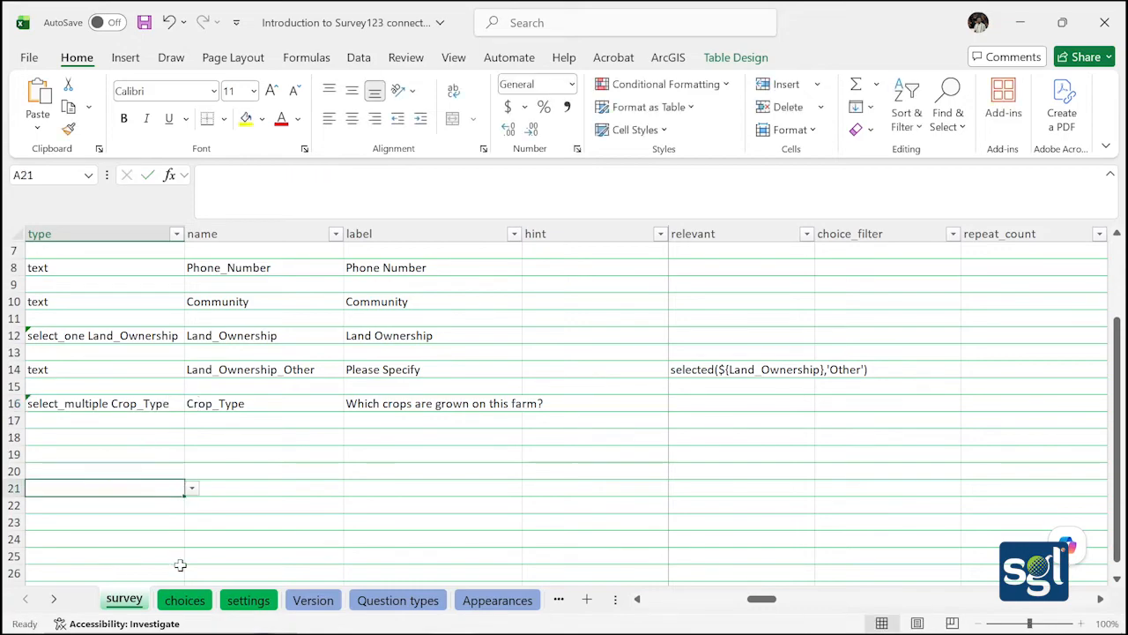
left_click(183, 599)
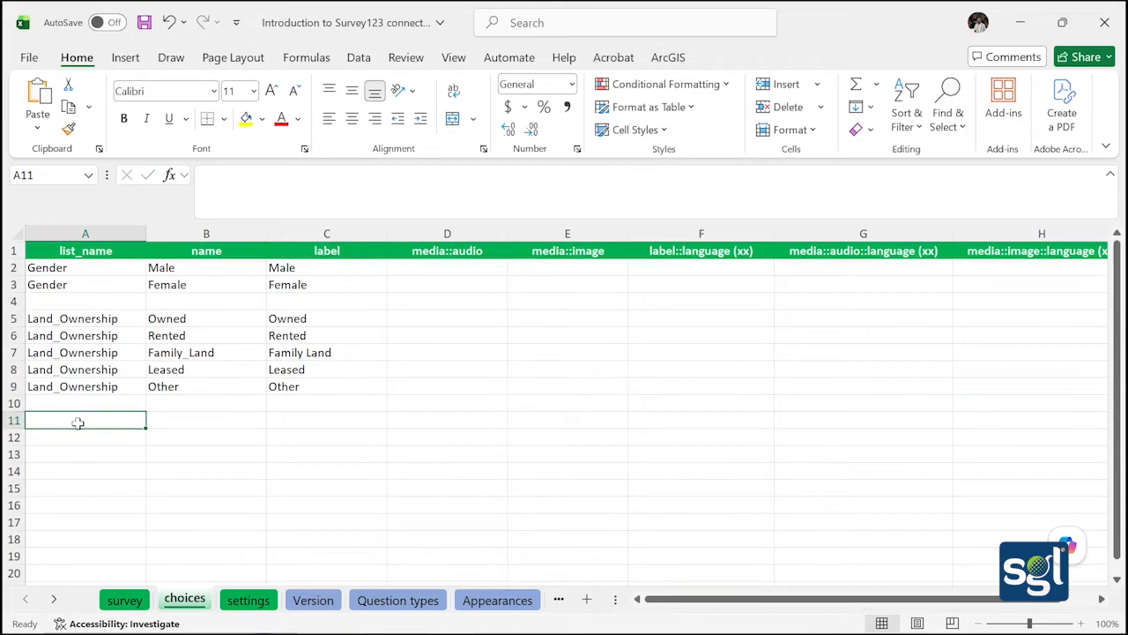
Fill Crop_Type as the list name in column A, rows 11 to 18
double_click(77, 423)
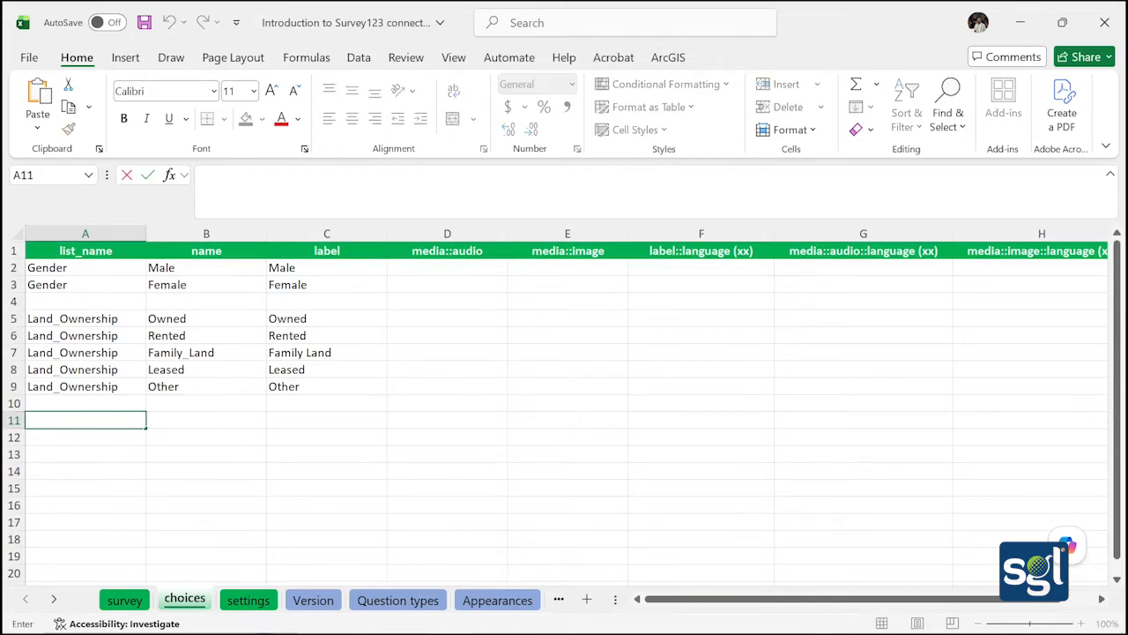
type("Crop_Type")
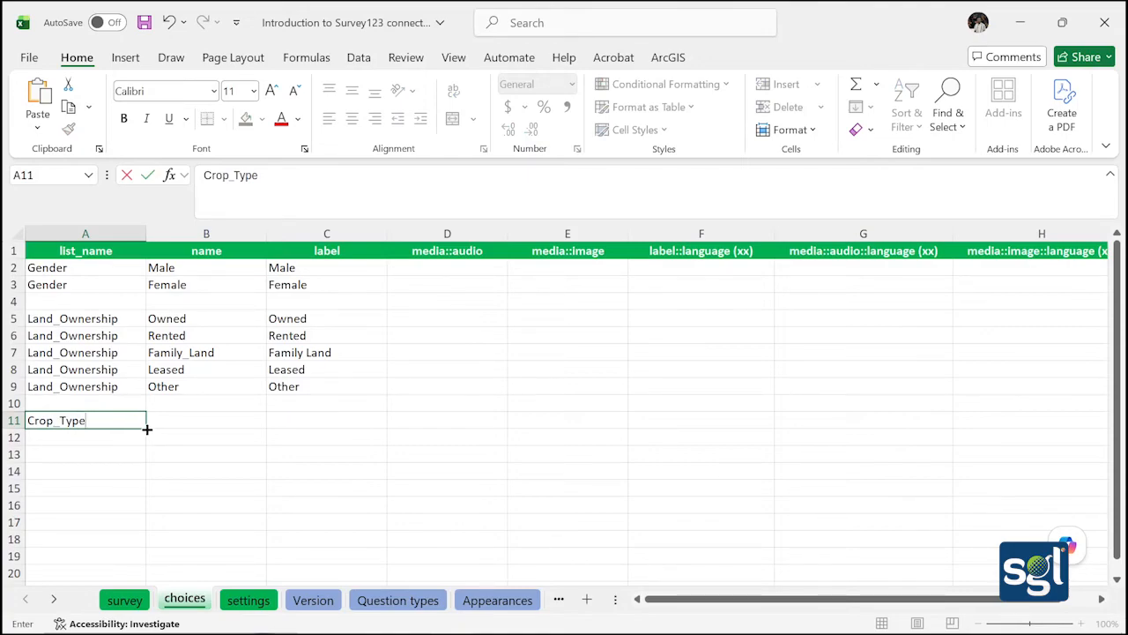
left_click_drag(146, 429, 149, 539)
scroll(249, 424, "down", 1)
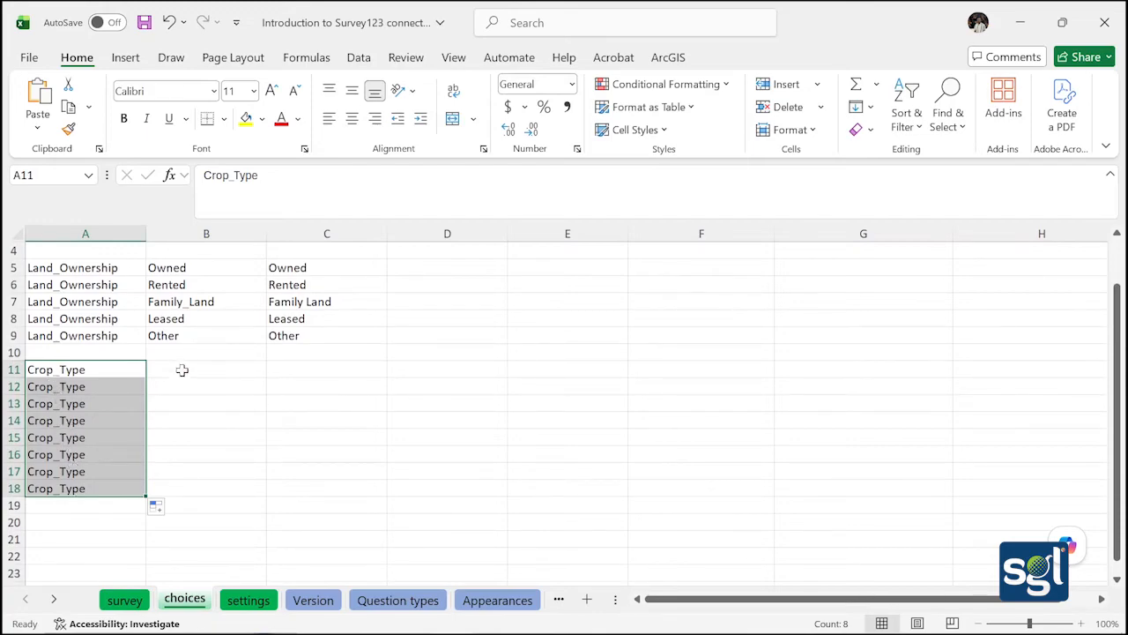
Enter the choice names Maize, Cassava, Cocoa and Rice in B11:B14
left_click(182, 370)
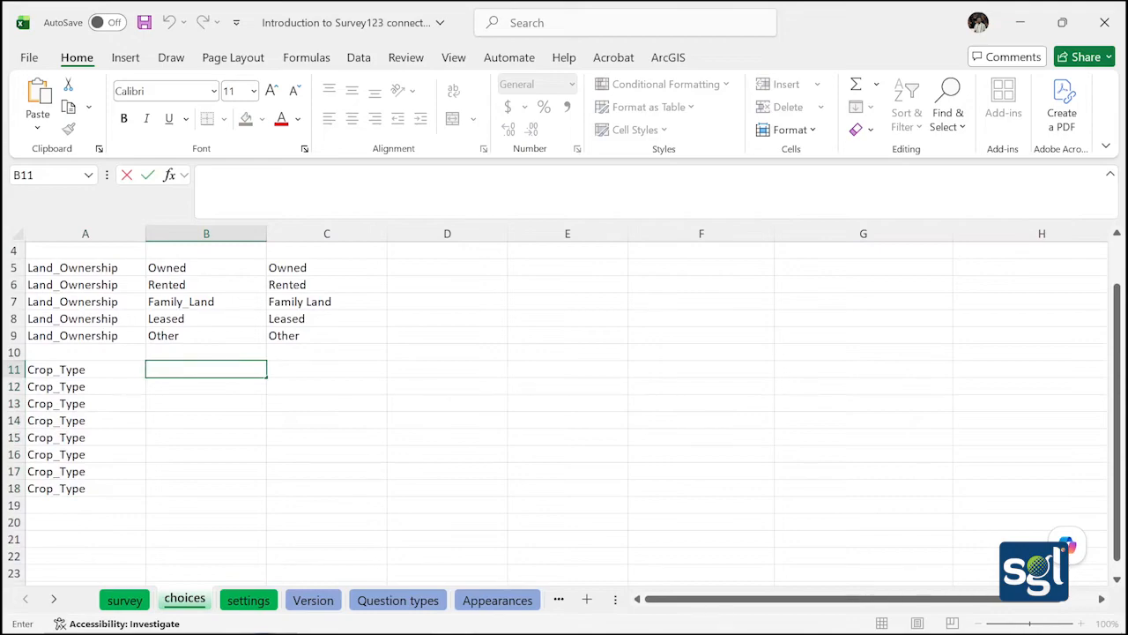
type("Maize")
key("Return")
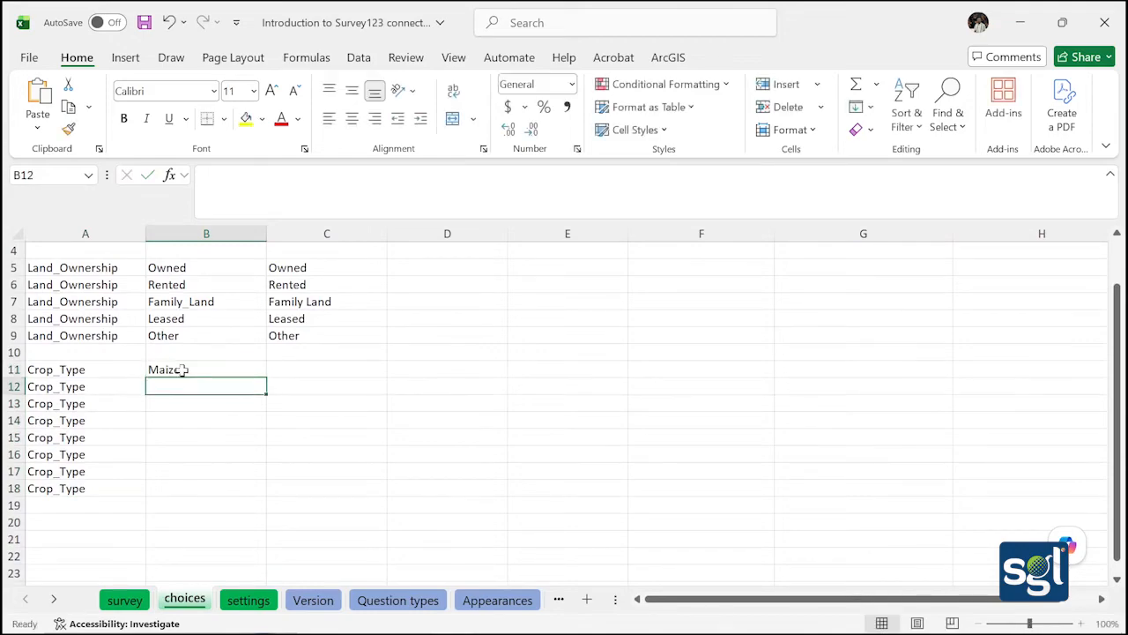
type("Ca")
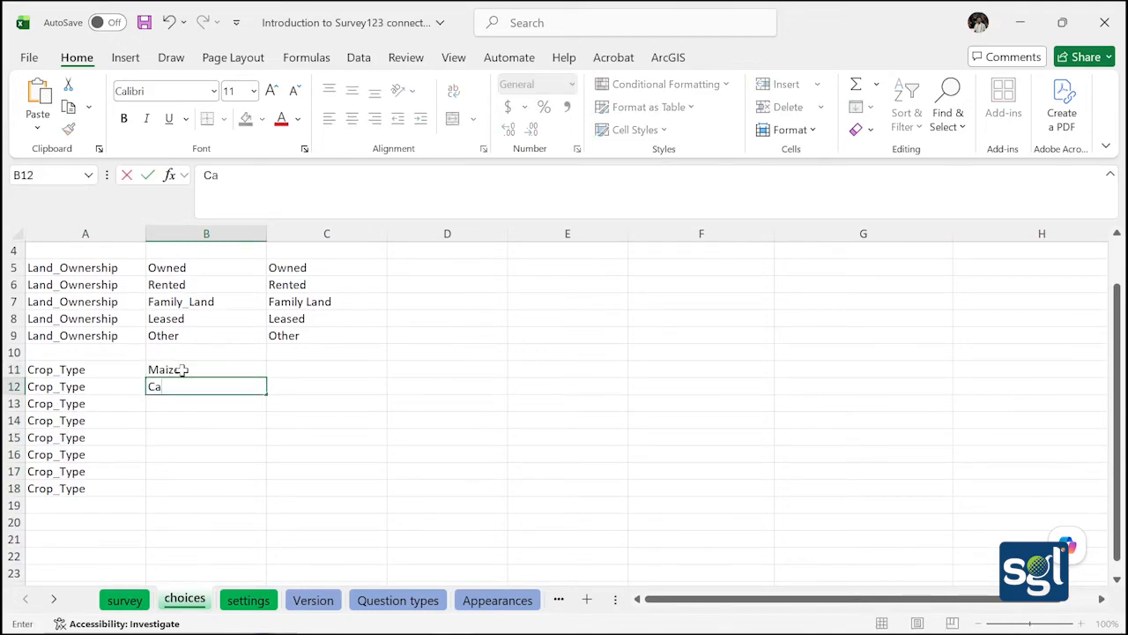
type("ssava")
key("Return")
type("Co")
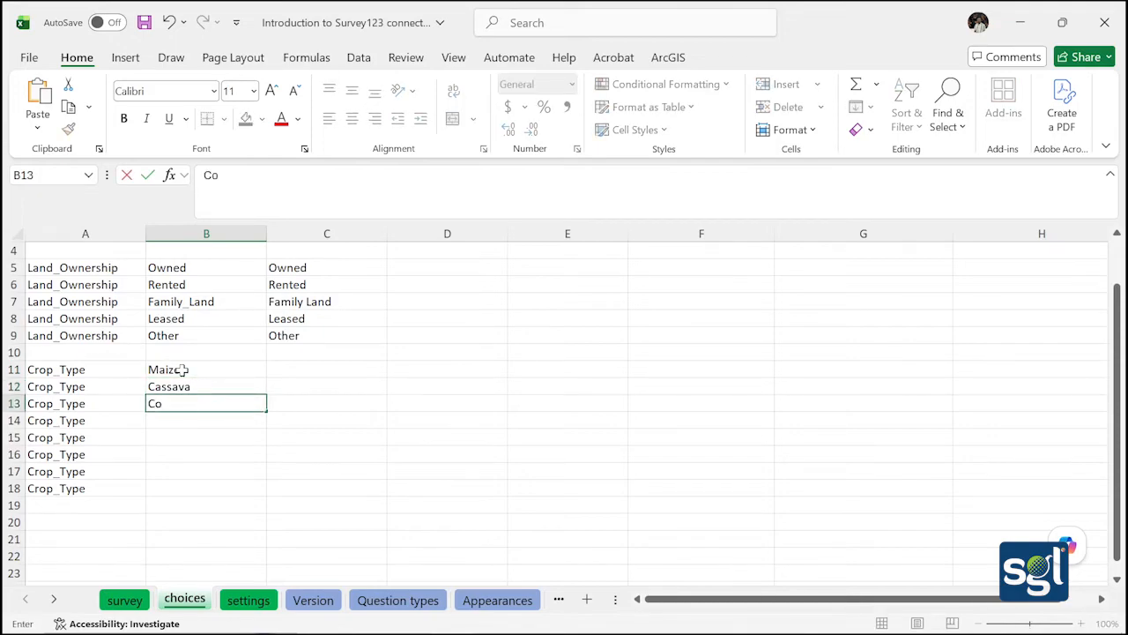
type("coa")
key("Return")
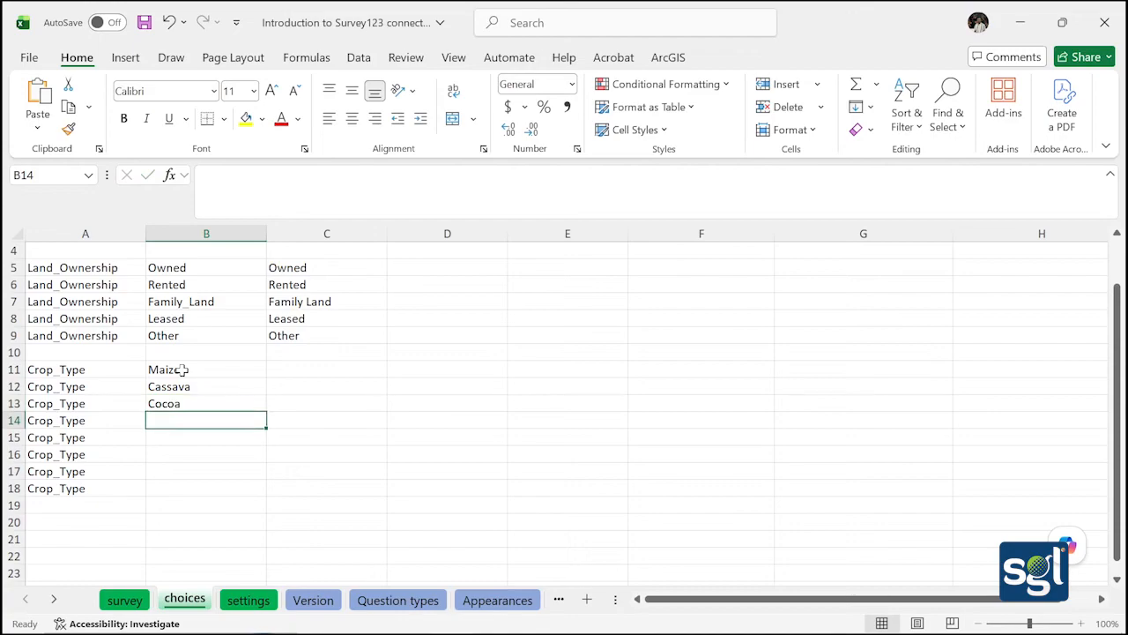
type("Rice")
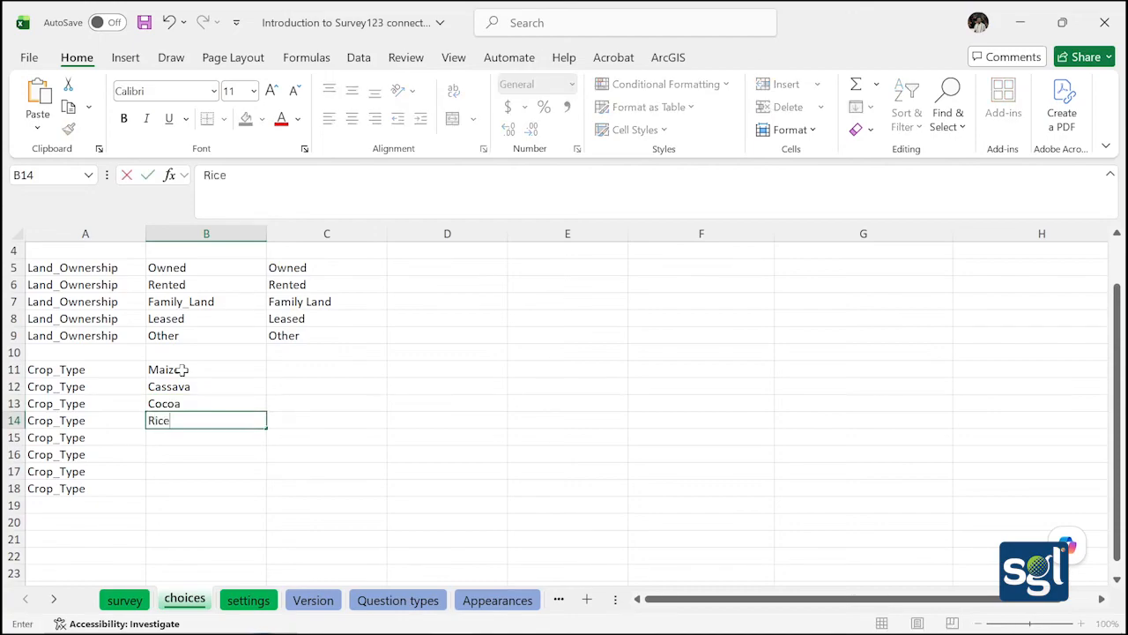
key("Return")
Continue with Plantain, Yam, Vegetables and Groundnuts in B15:B18
type("Plantain")
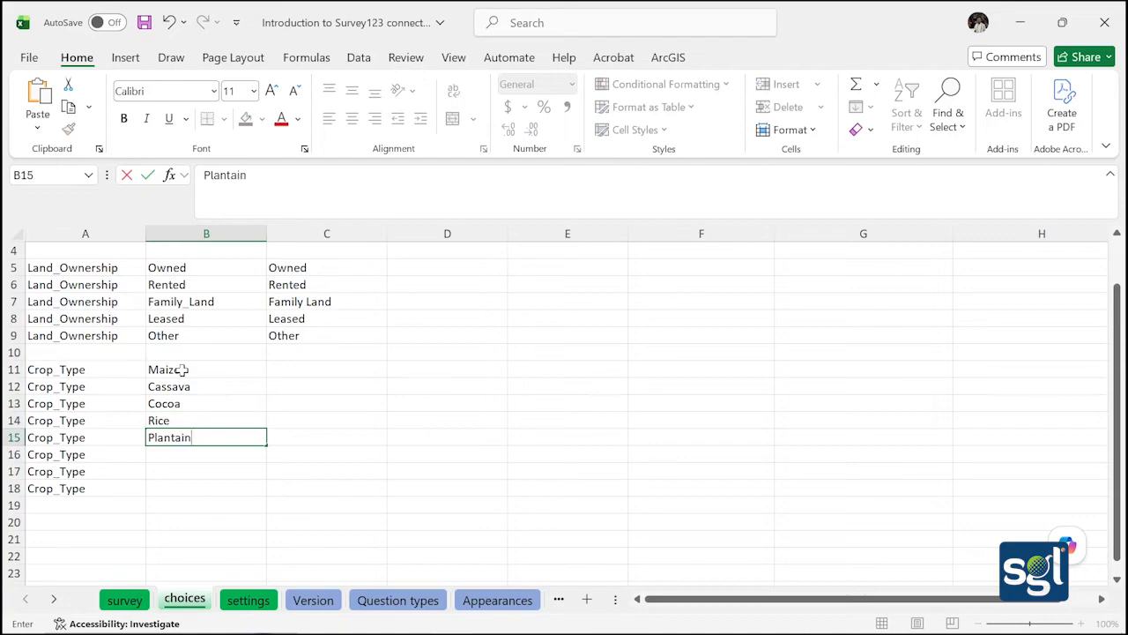
key("Return")
type("Yam")
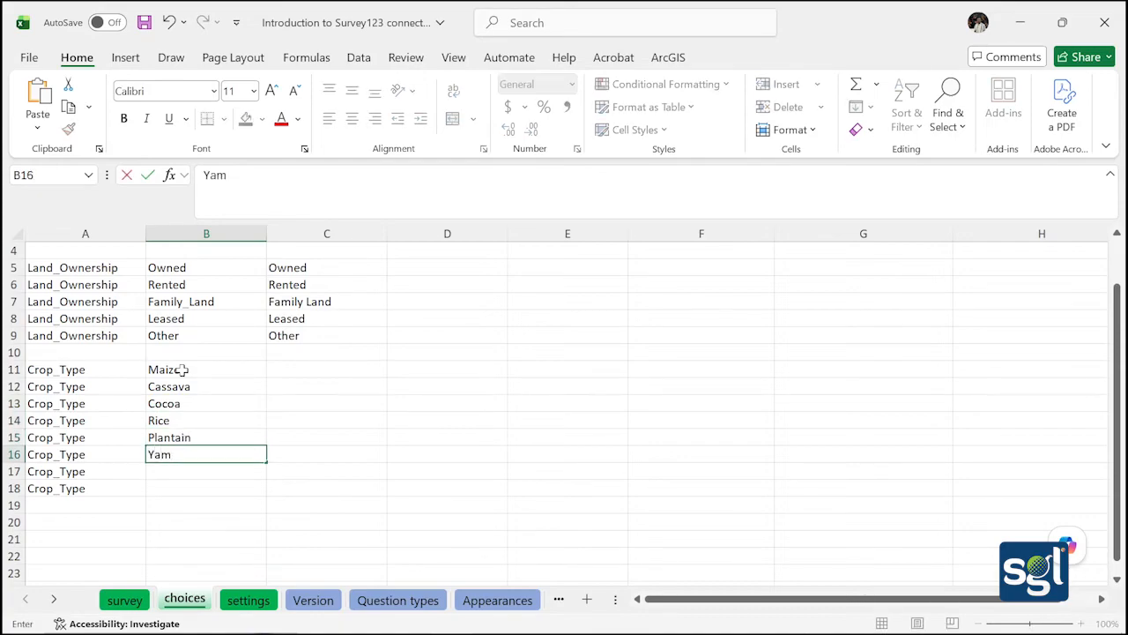
key("Return")
type("V")
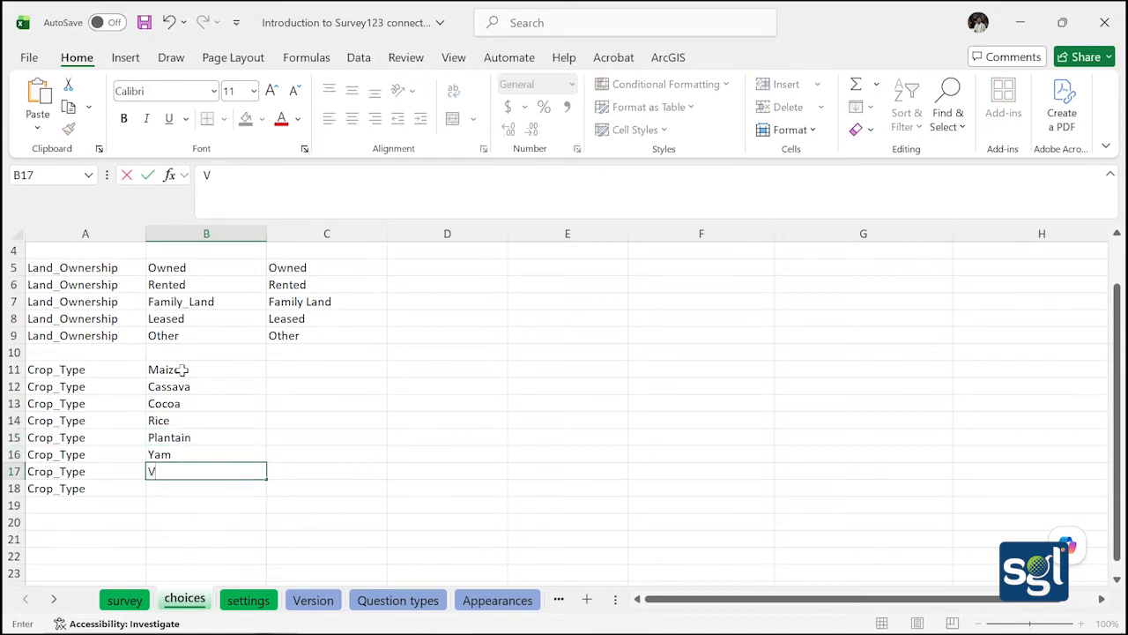
type("egetables")
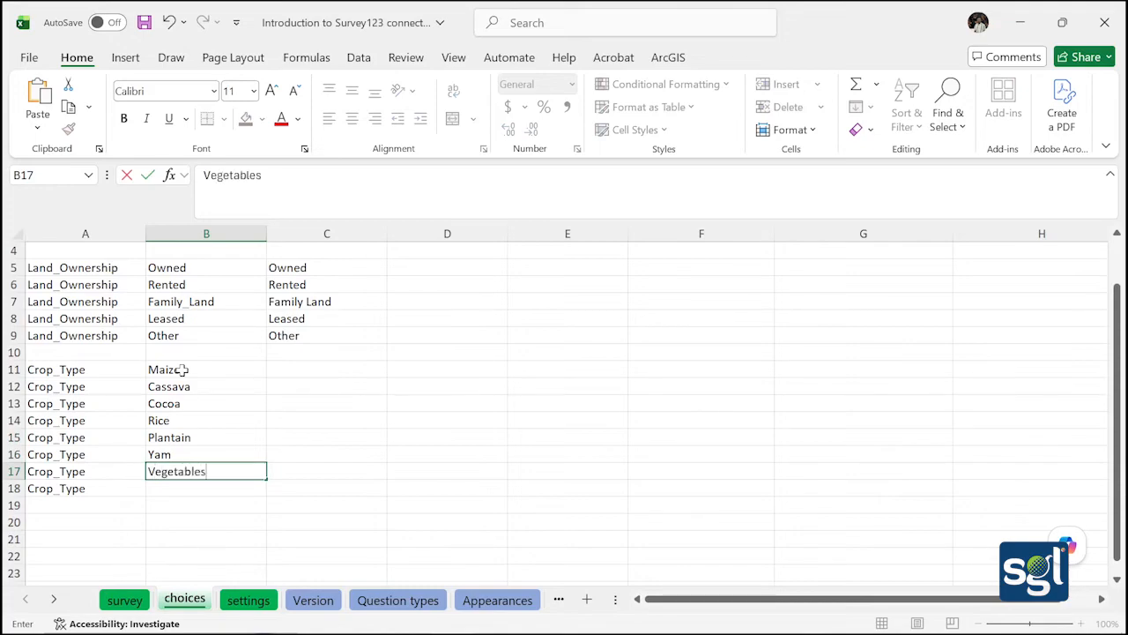
key("Return")
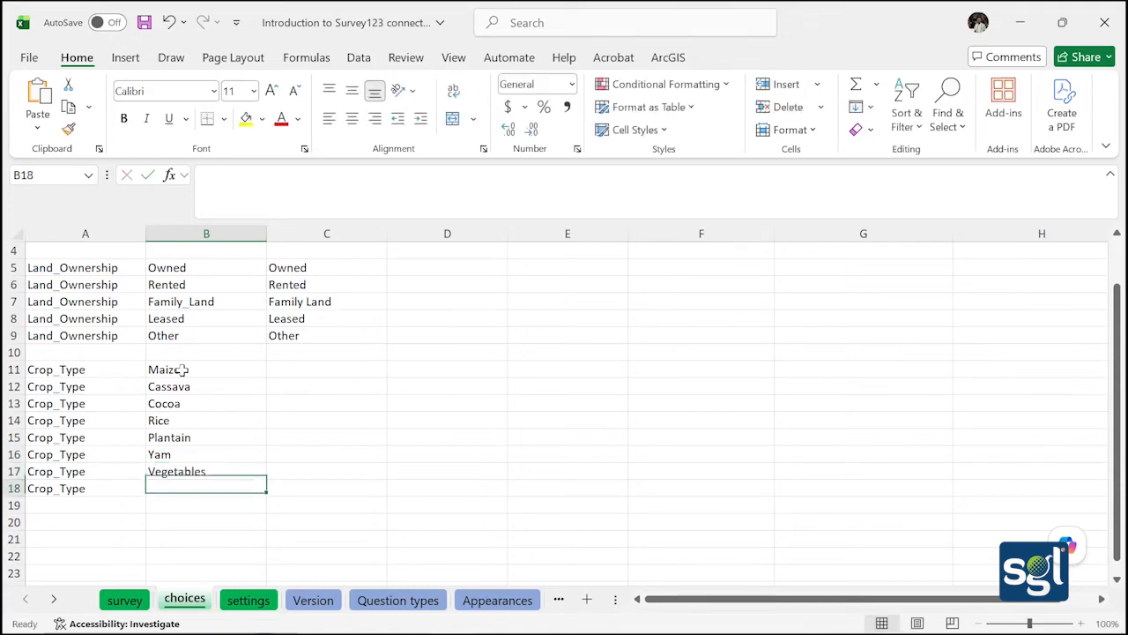
type("Grou")
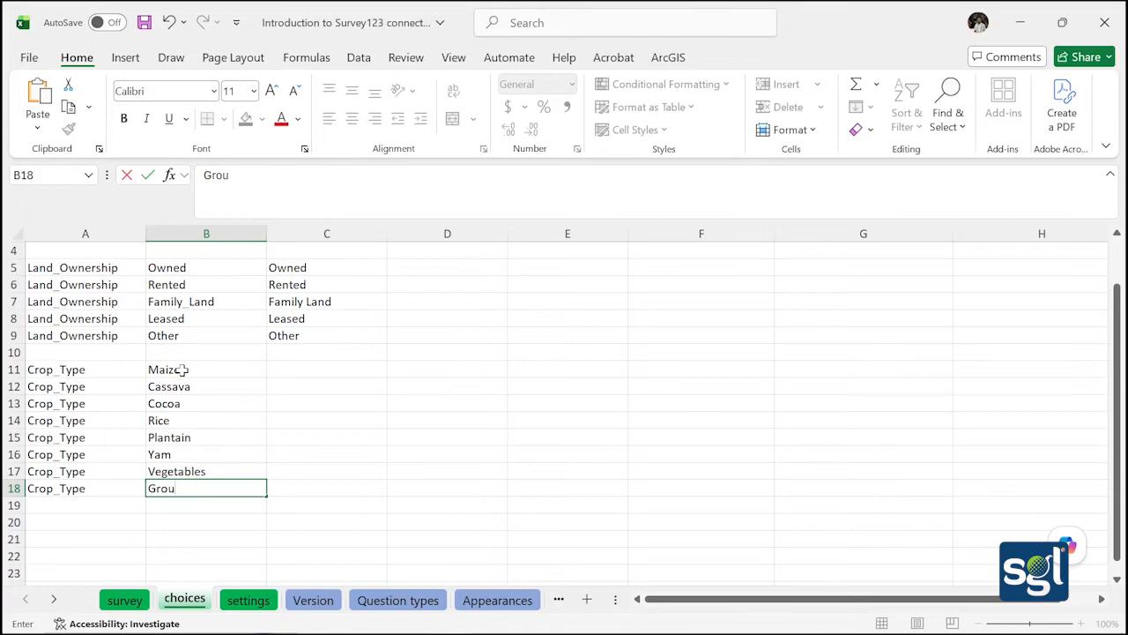
type("ndnuts")
Add row 19 with list name Crop_Type and choice name Other
left_click(109, 506)
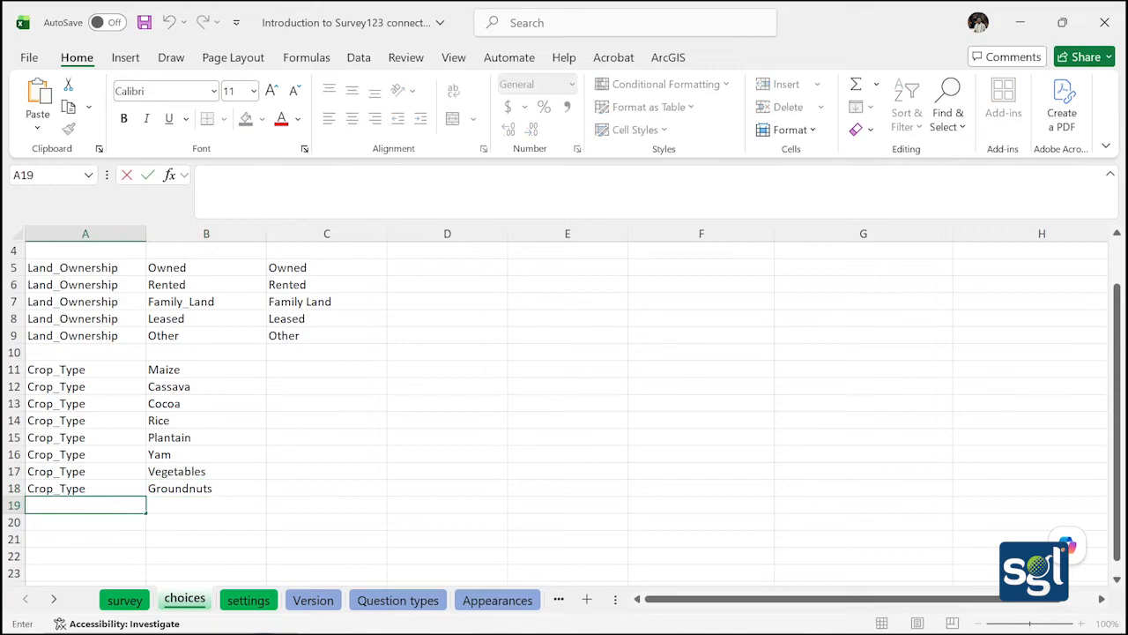
type("Crop")
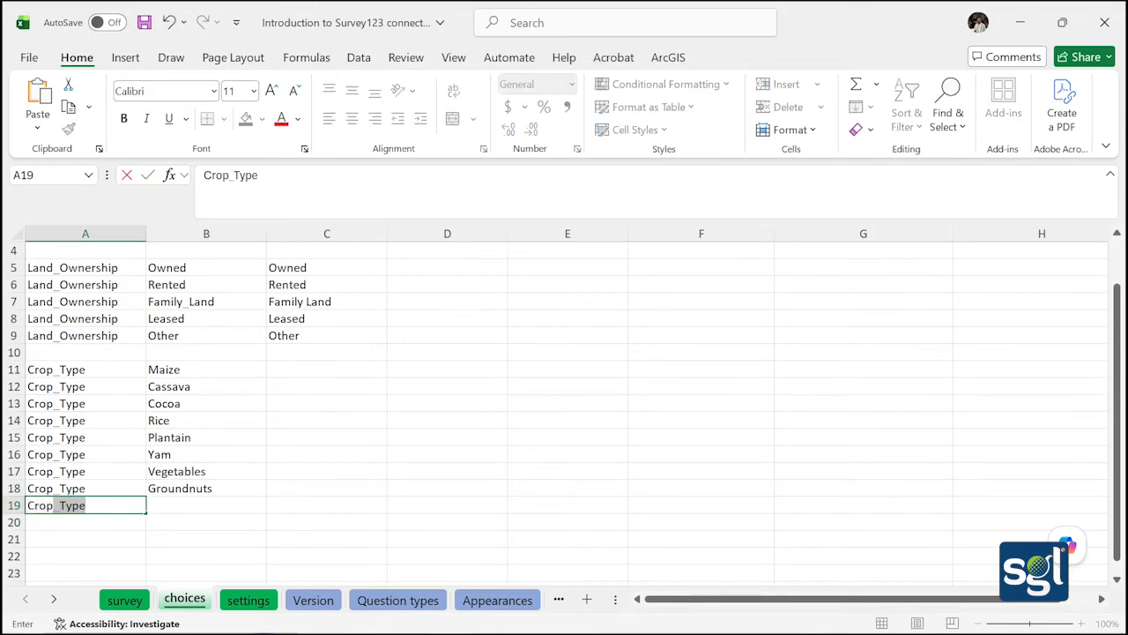
key("Tab")
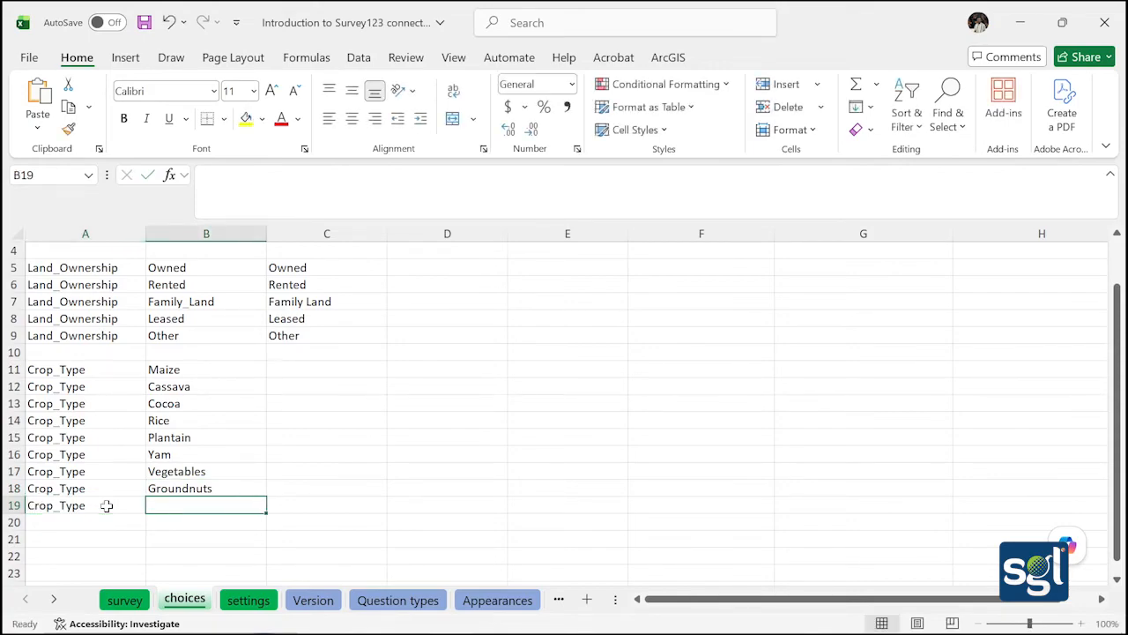
double_click(182, 502)
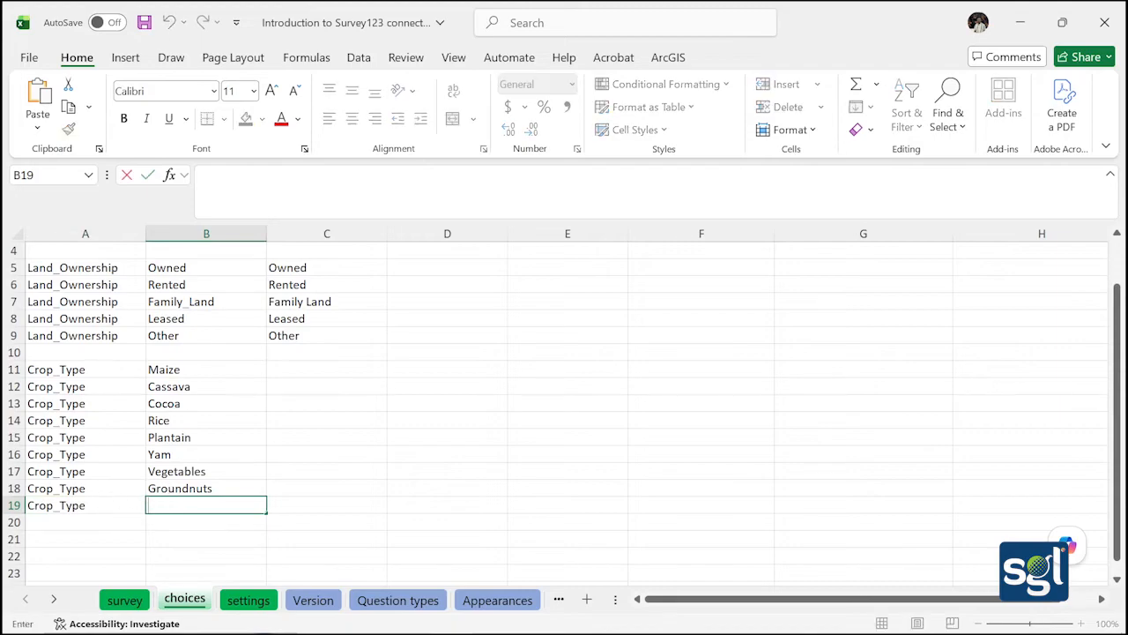
type("Other")
left_click(239, 520)
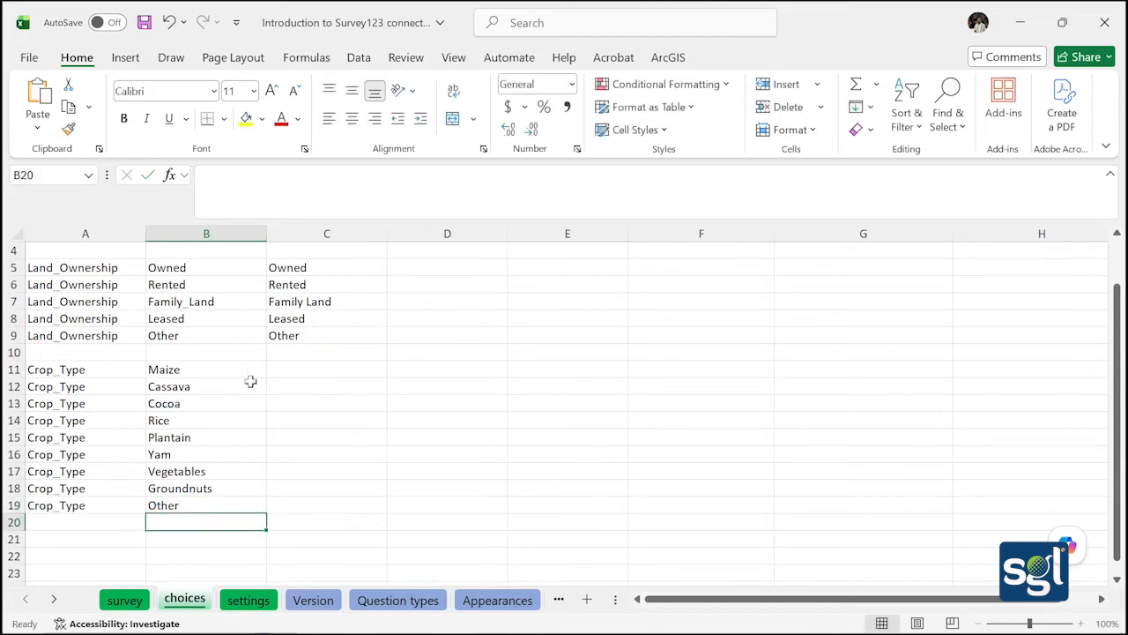
Copy the nine crop names in B11:B19 into the label cells C11:C19
left_click_drag(156, 370, 211, 501)
key("ctrl+c")
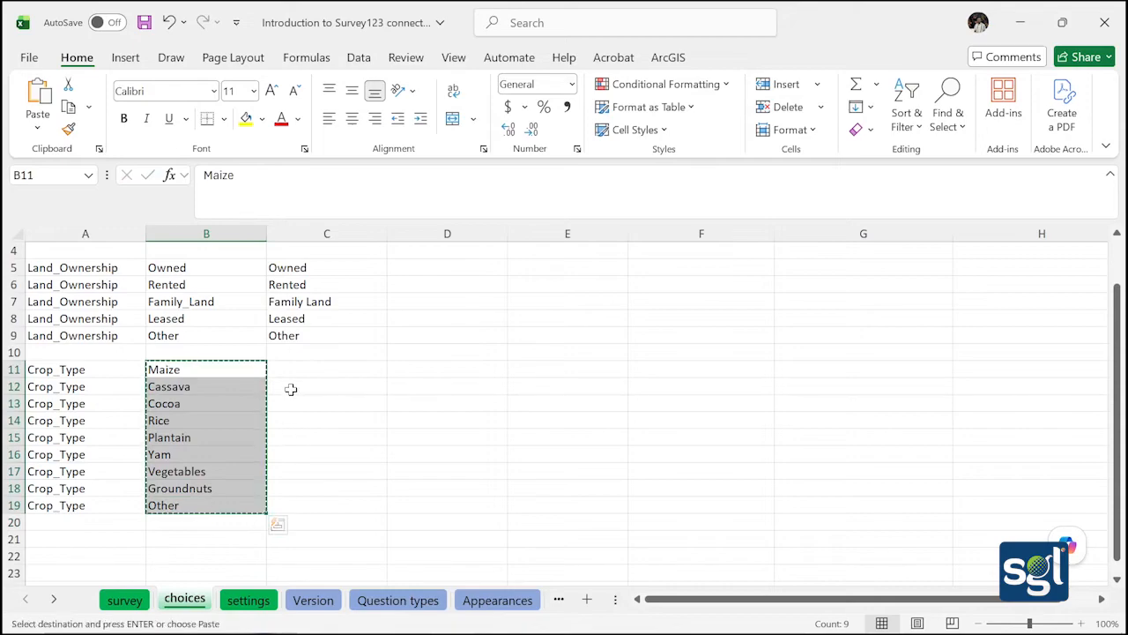
left_click_drag(292, 371, 348, 494)
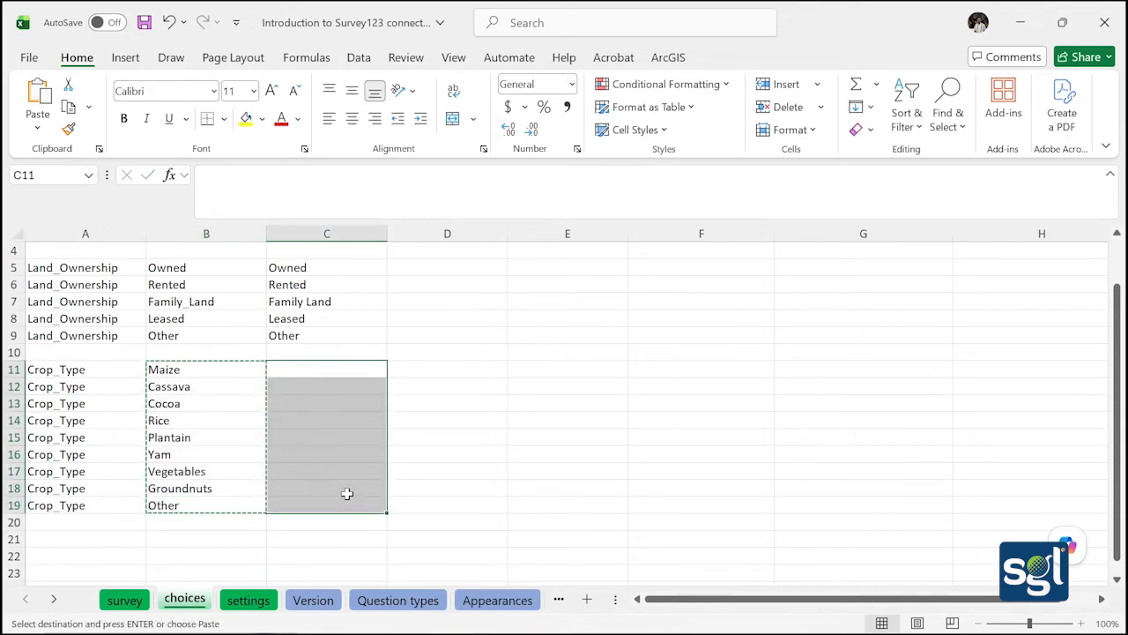
key("ctrl+v")
left_click(421, 467)
scroll(320, 470, "down", 2)
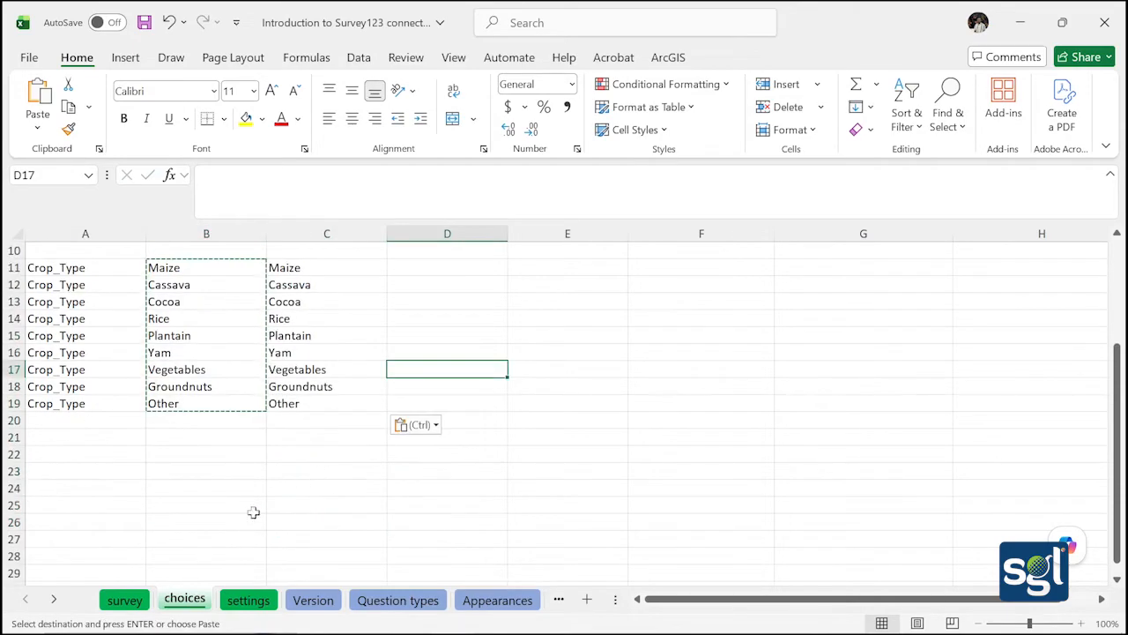
scroll(253, 512, "up", 1)
left_click(125, 599)
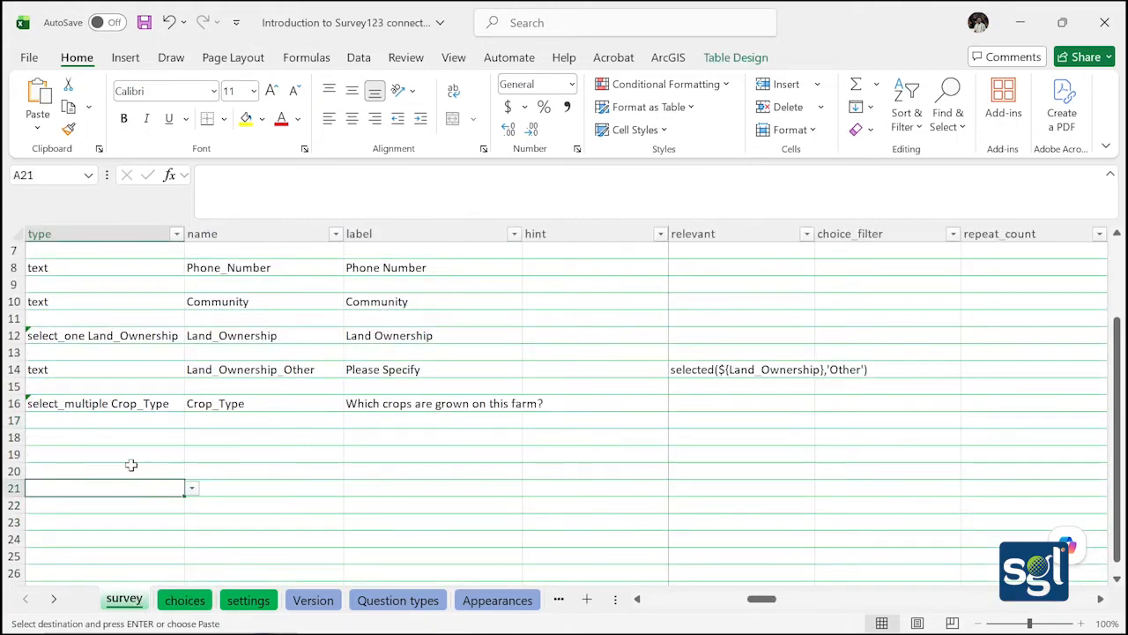
Fill row 18 with type text, name Crop_Type_Other and label 'Please Specify'
left_click(114, 438)
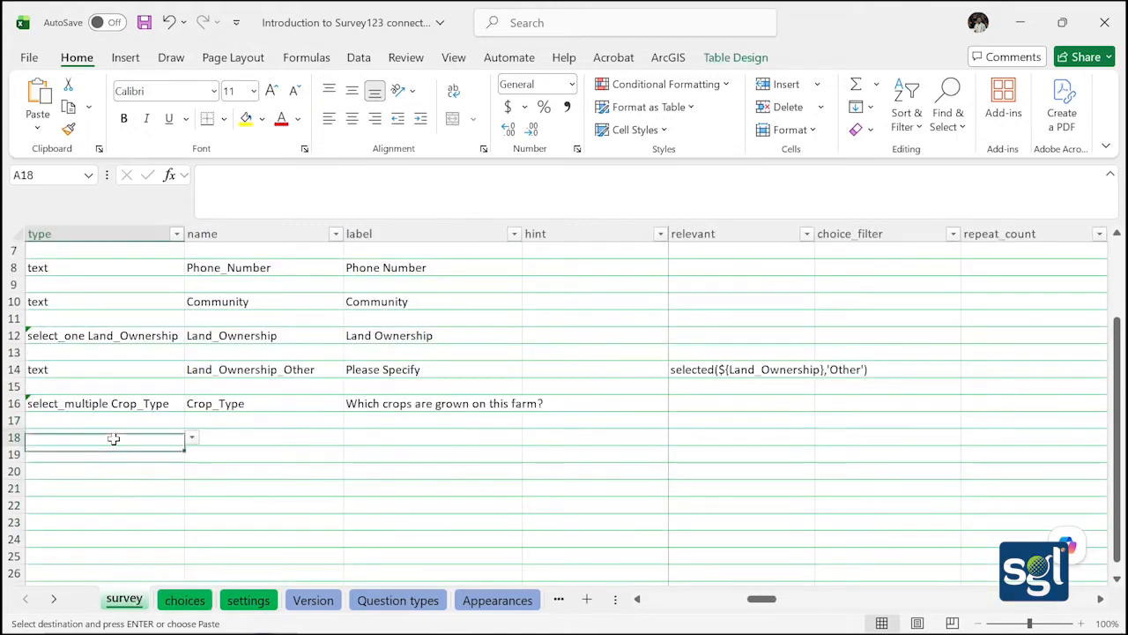
left_click(192, 437)
left_click(119, 455)
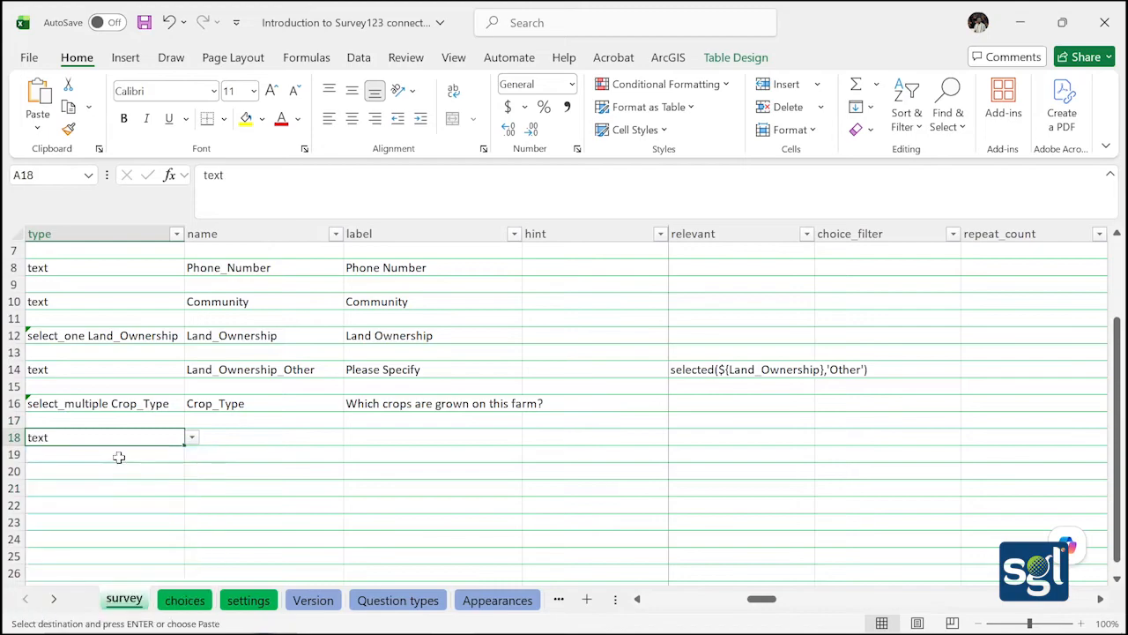
double_click(277, 435)
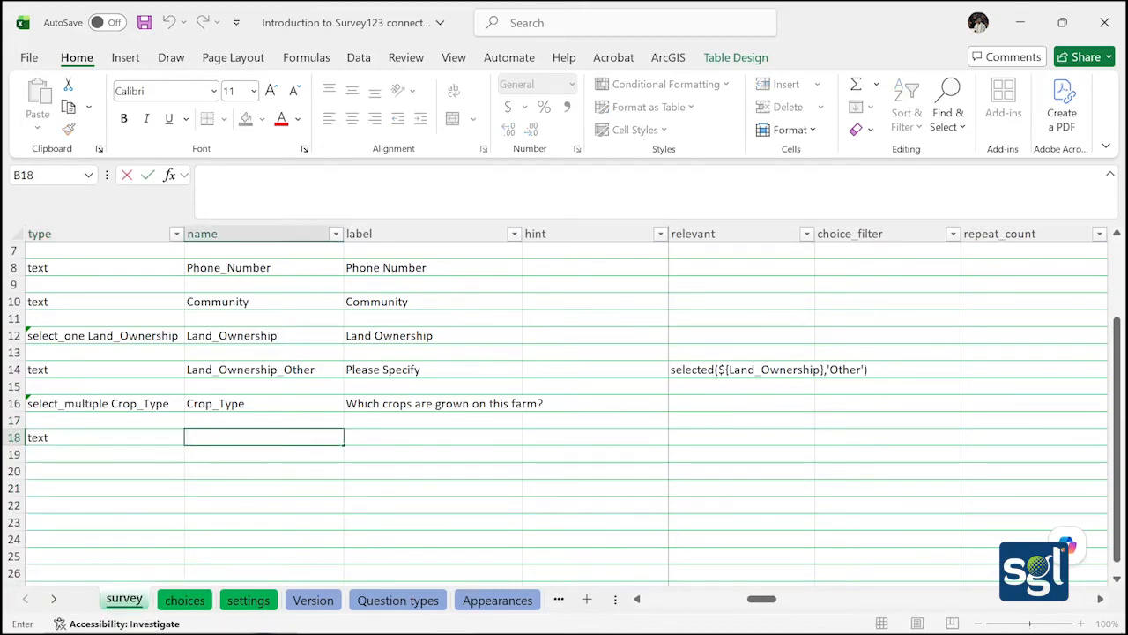
type("Crop")
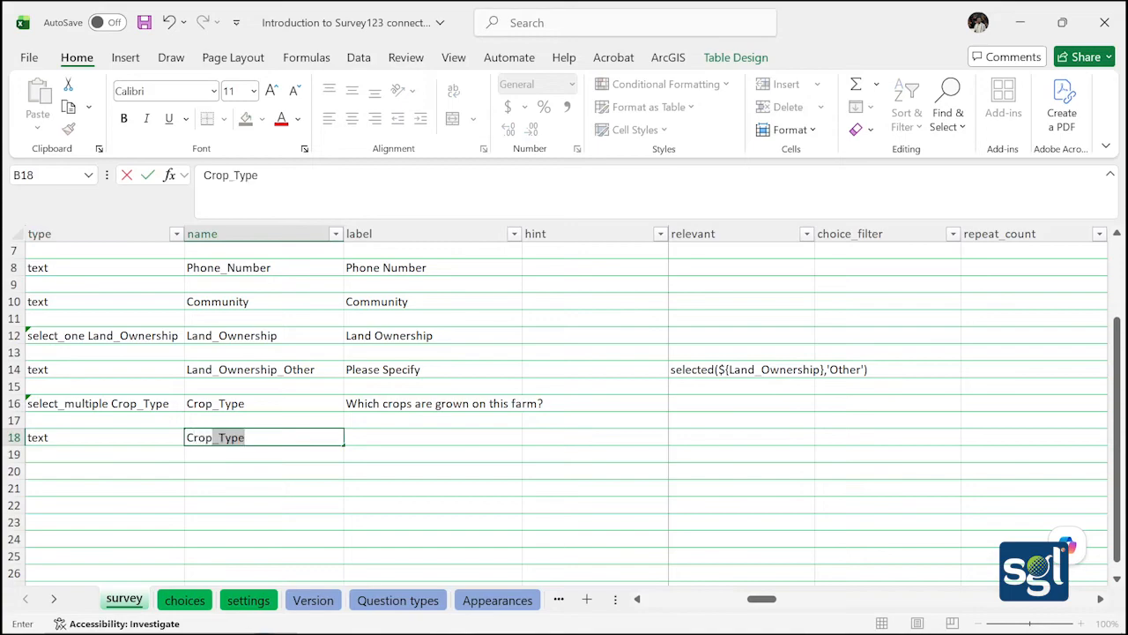
key("Tab")
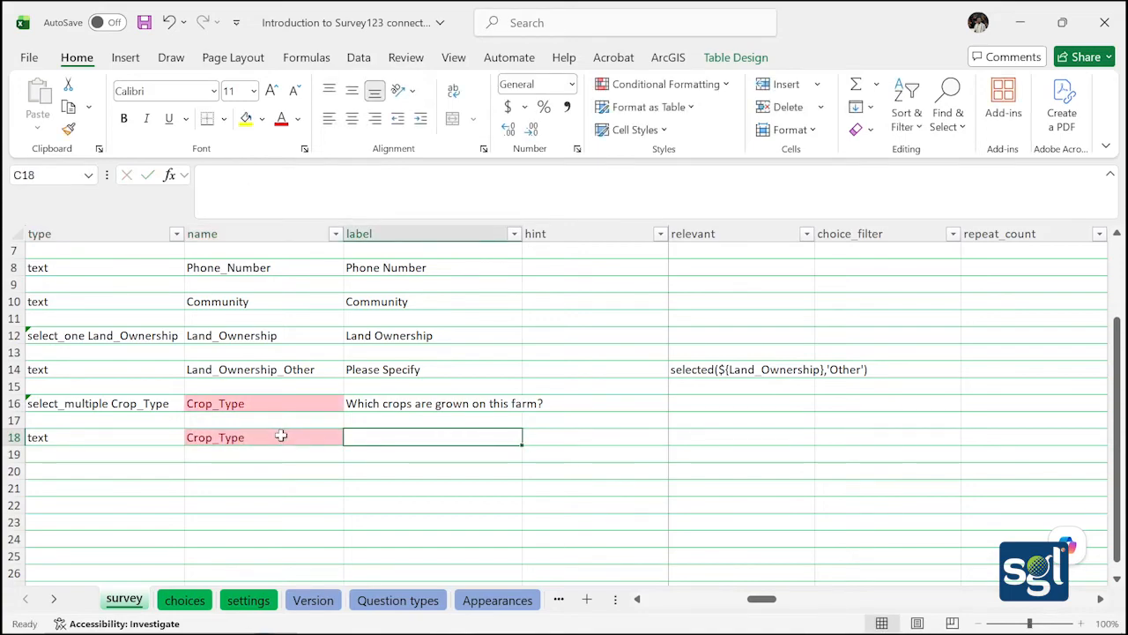
double_click(281, 435)
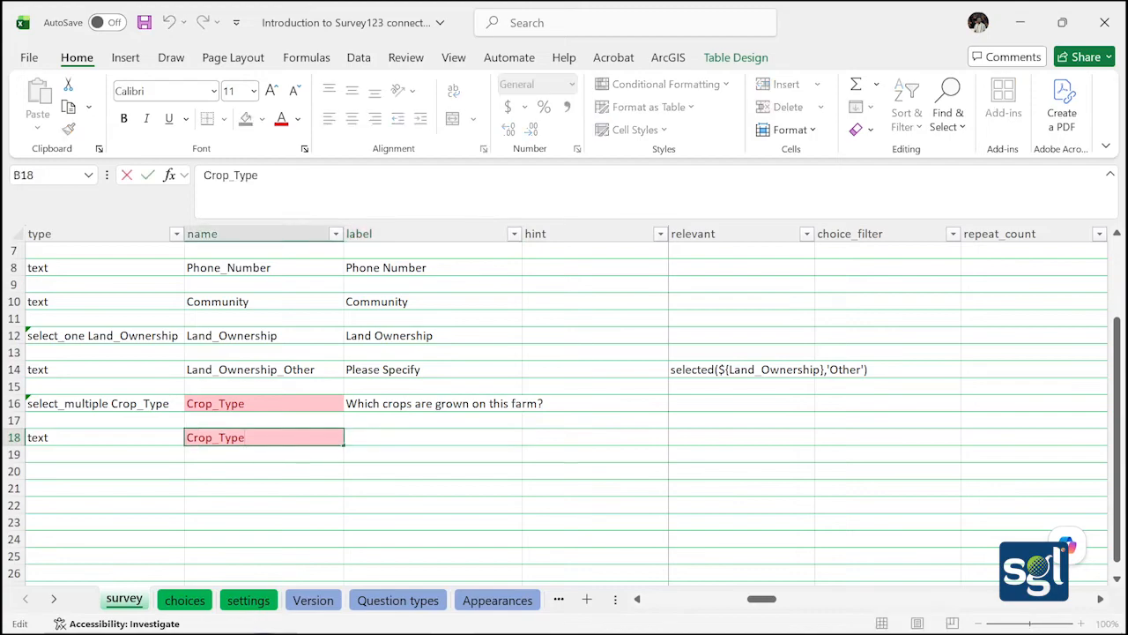
type("_Other")
left_click(388, 437)
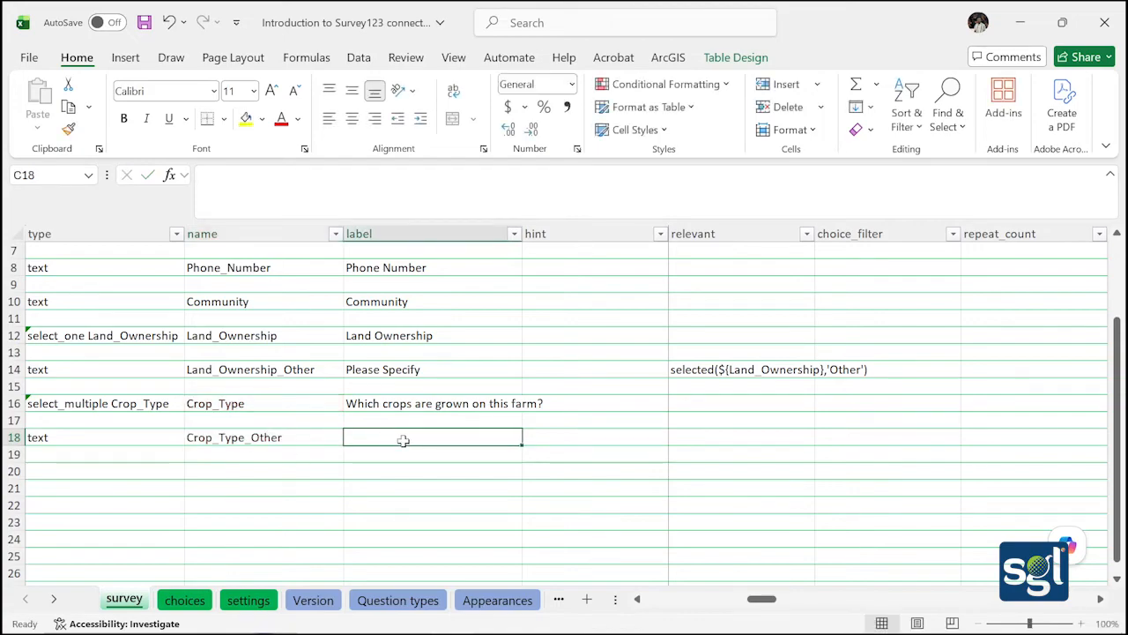
double_click(403, 440)
type("Please ")
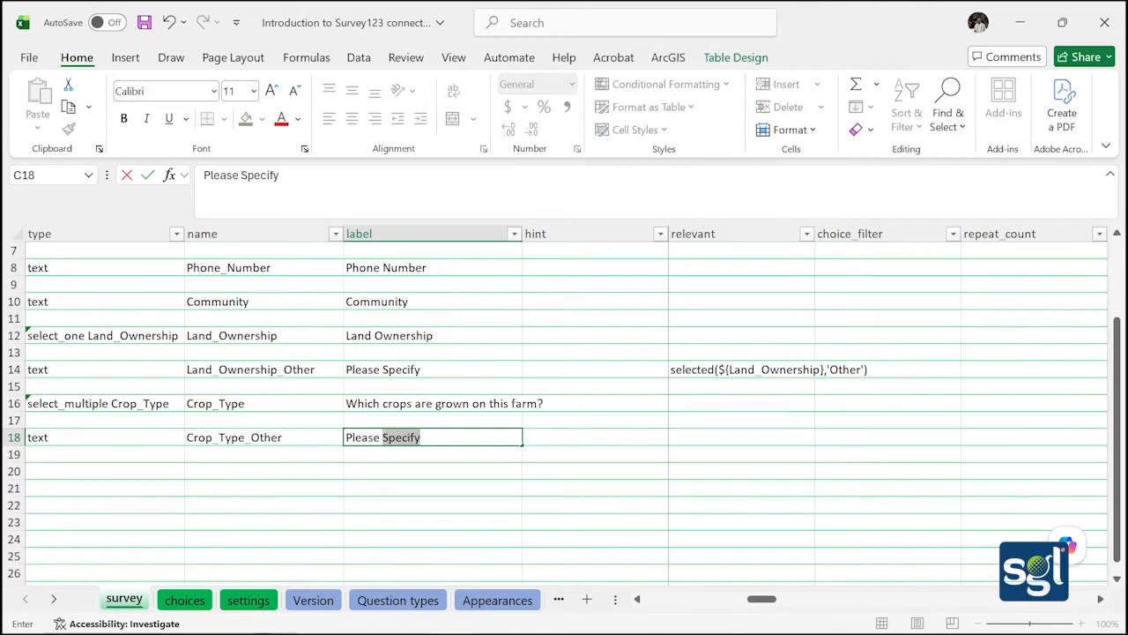
type("S")
key("Tab")
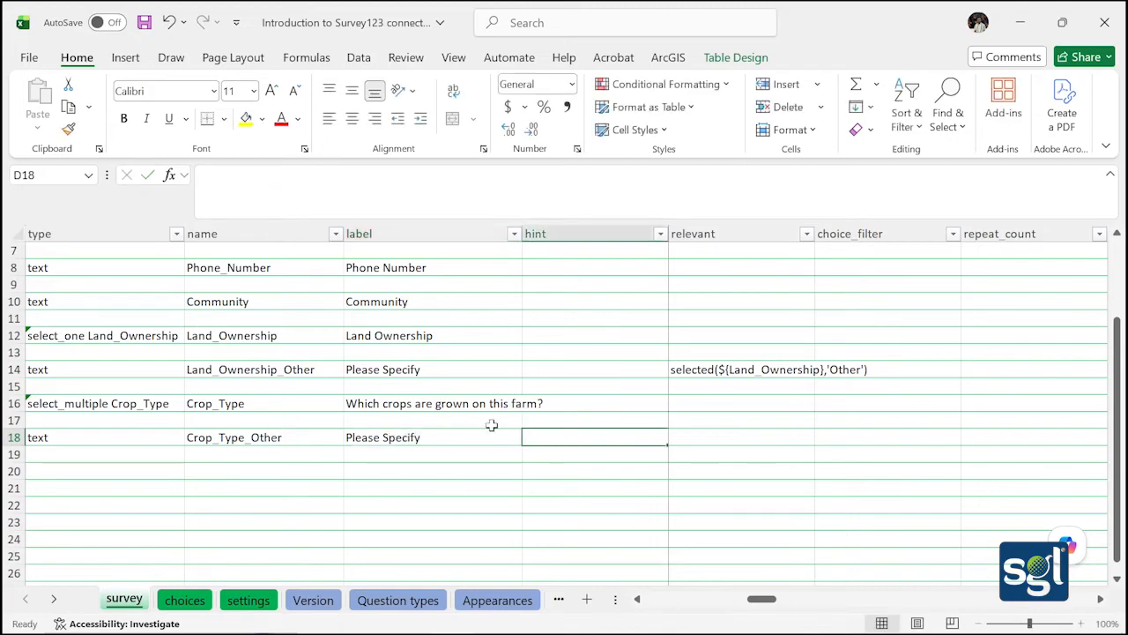
Copy the Land_Ownership relevant formula from N14 into N18
double_click(889, 368)
double_click(799, 368)
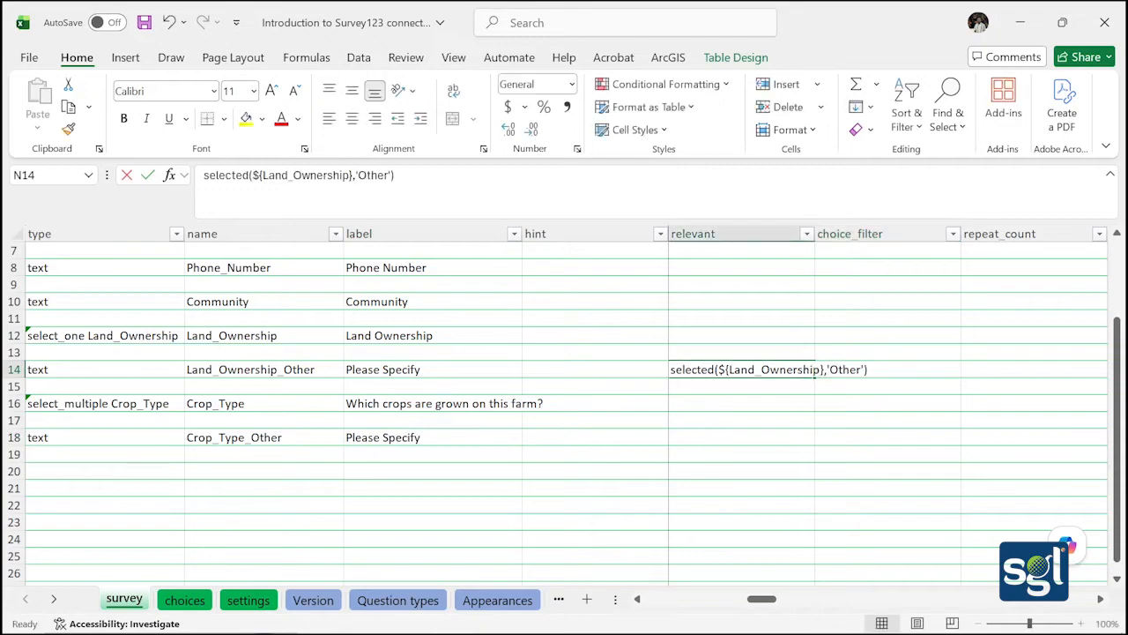
left_click_drag(869, 369, 670, 369)
key("ctrl+c")
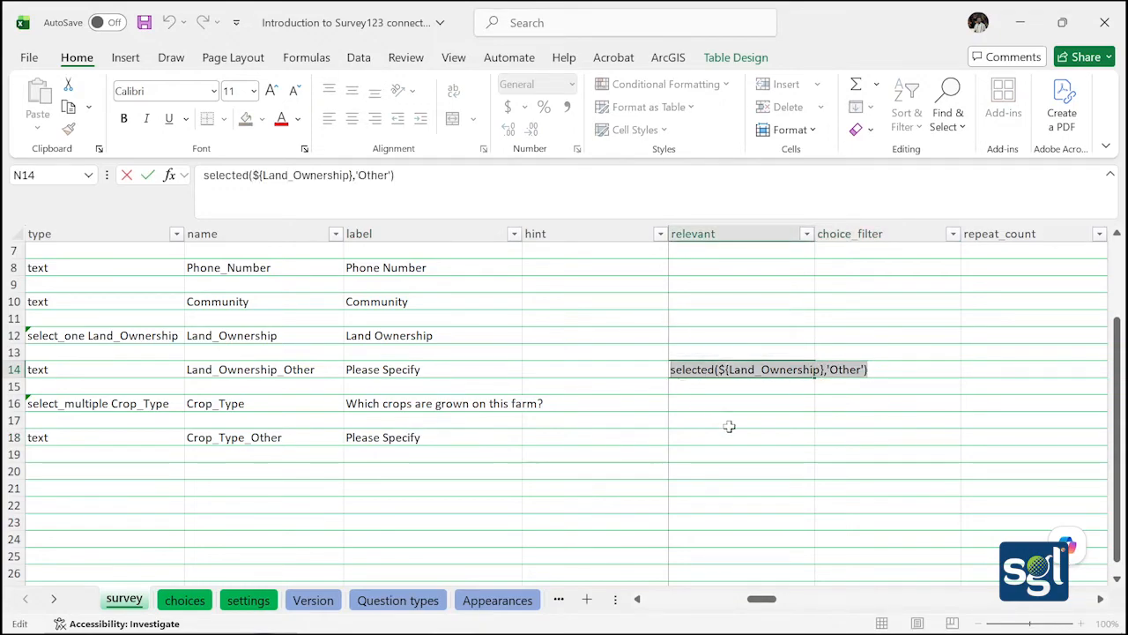
double_click(703, 416)
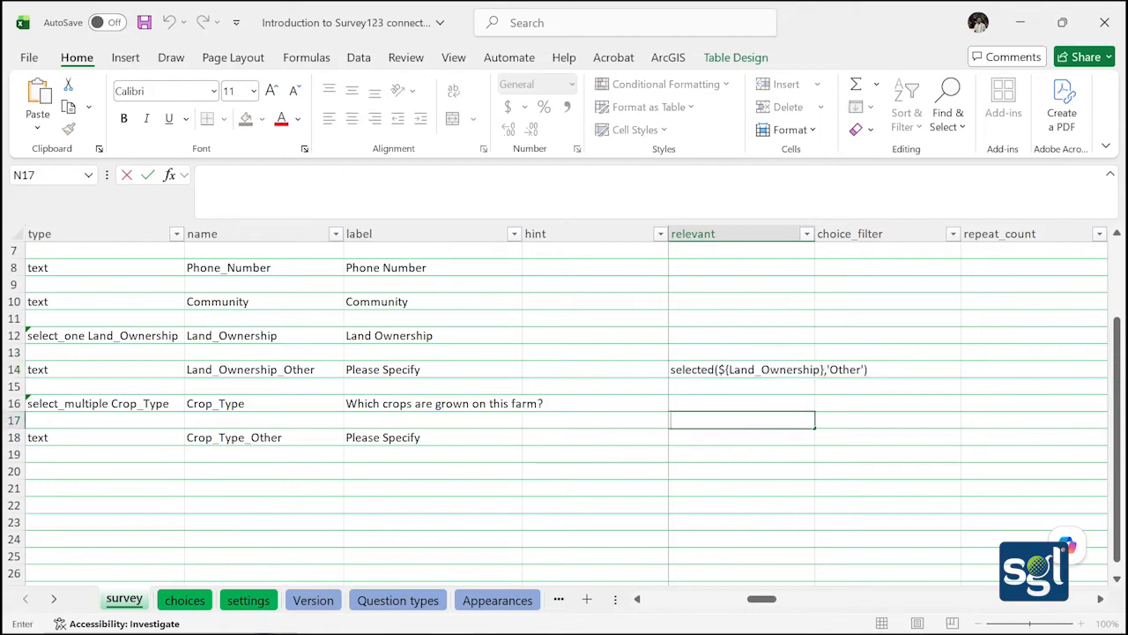
double_click(702, 435)
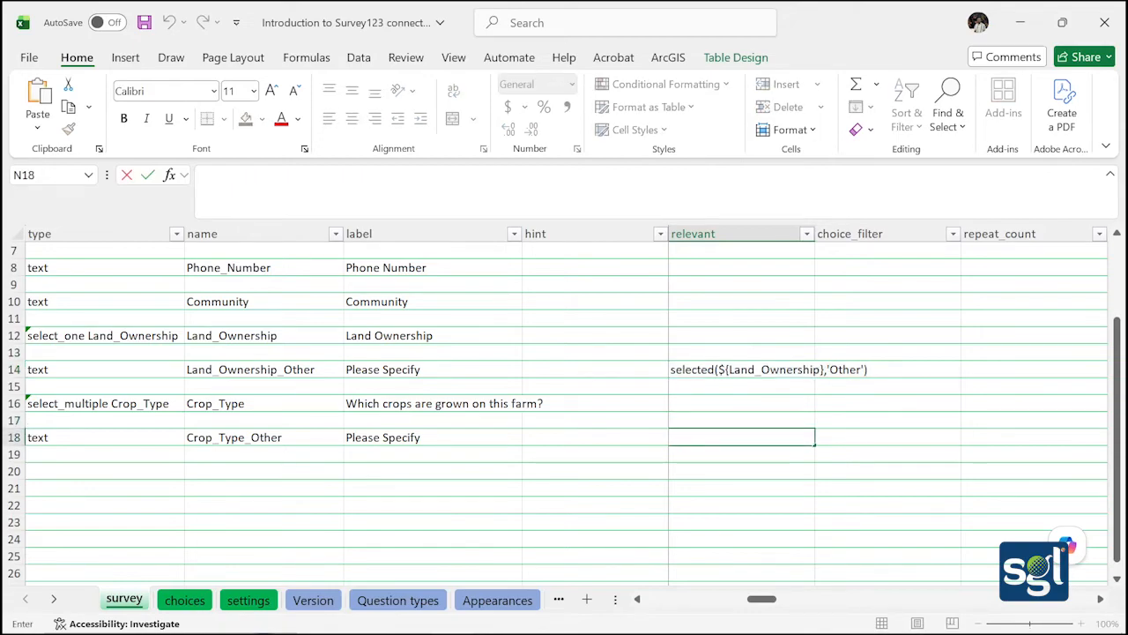
key("ctrl+v")
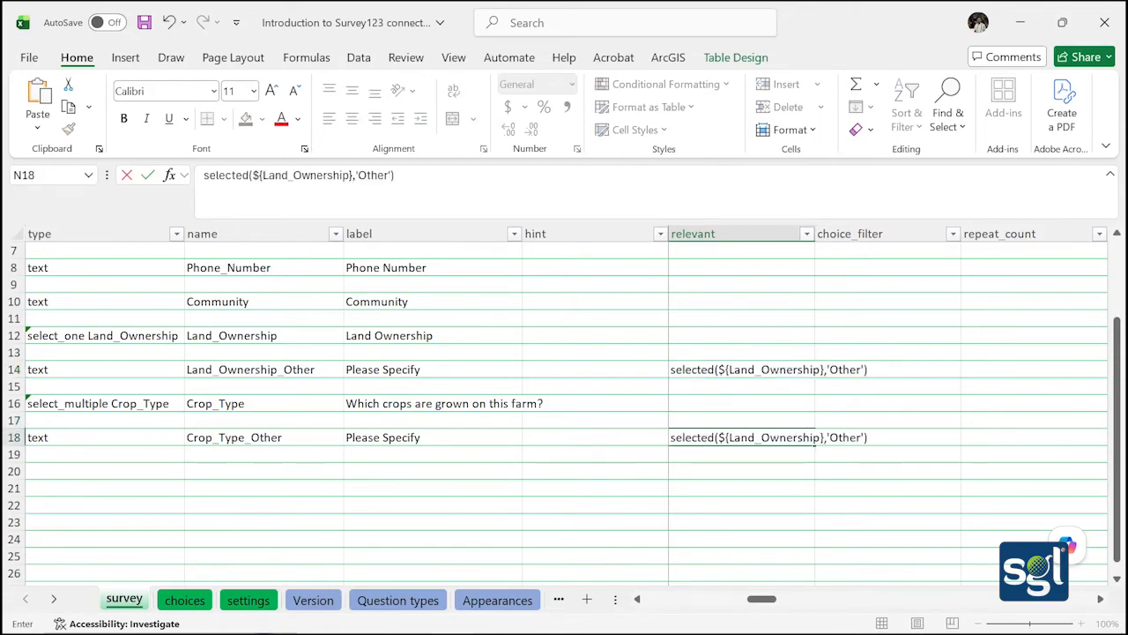
Change N18's condition to selected(${Crop_Type},'Other') and save the workbook
left_click(820, 437)
key("BackSpace")
key("BackSpace")
key("BackSpace")
key("BackSpace")
key("BackSpace")
key("BackSpace")
key("BackSpace")
key("BackSpace")
key("BackSpace")
key("BackSpace")
key("BackSpace")
key("BackSpace")
key("BackSpace")
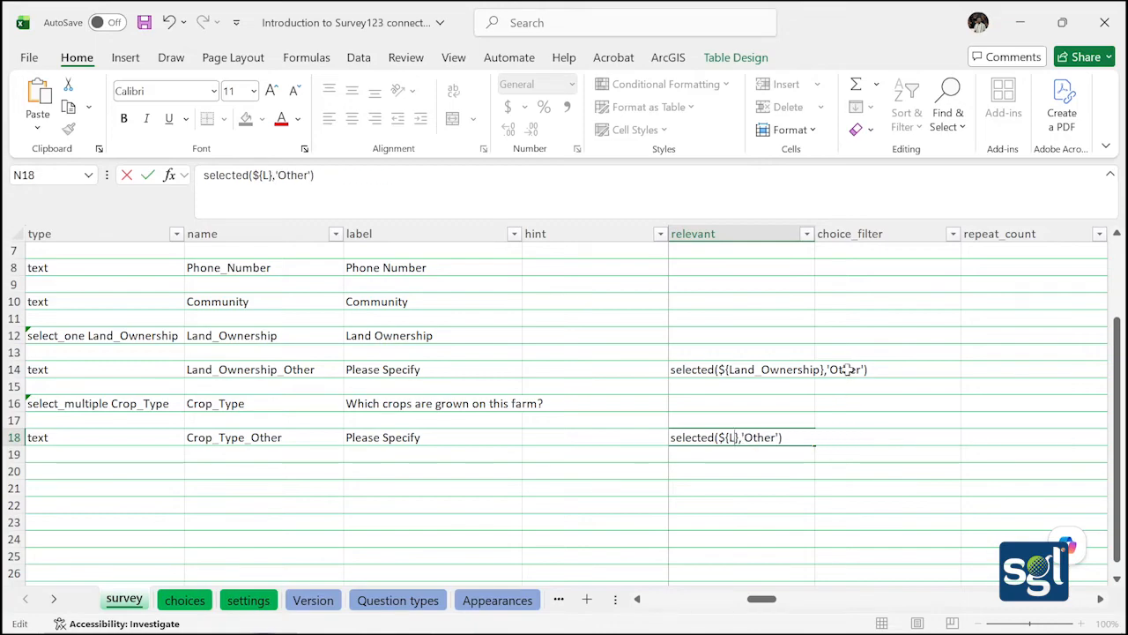
key("BackSpace")
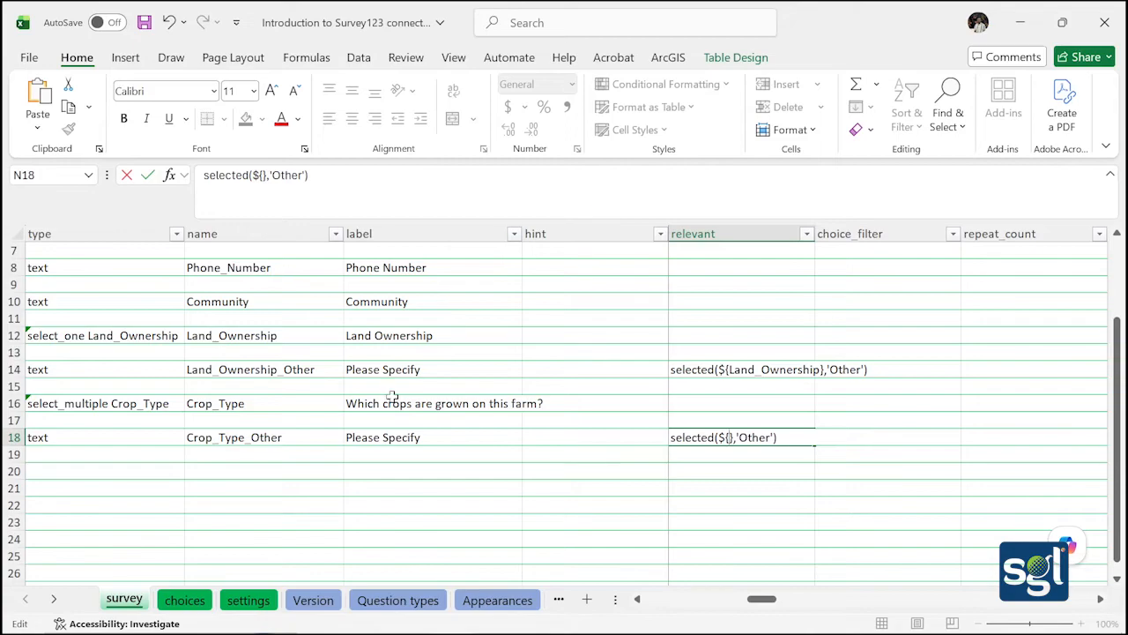
left_click(258, 404)
double_click(215, 403)
key("ctrl+c")
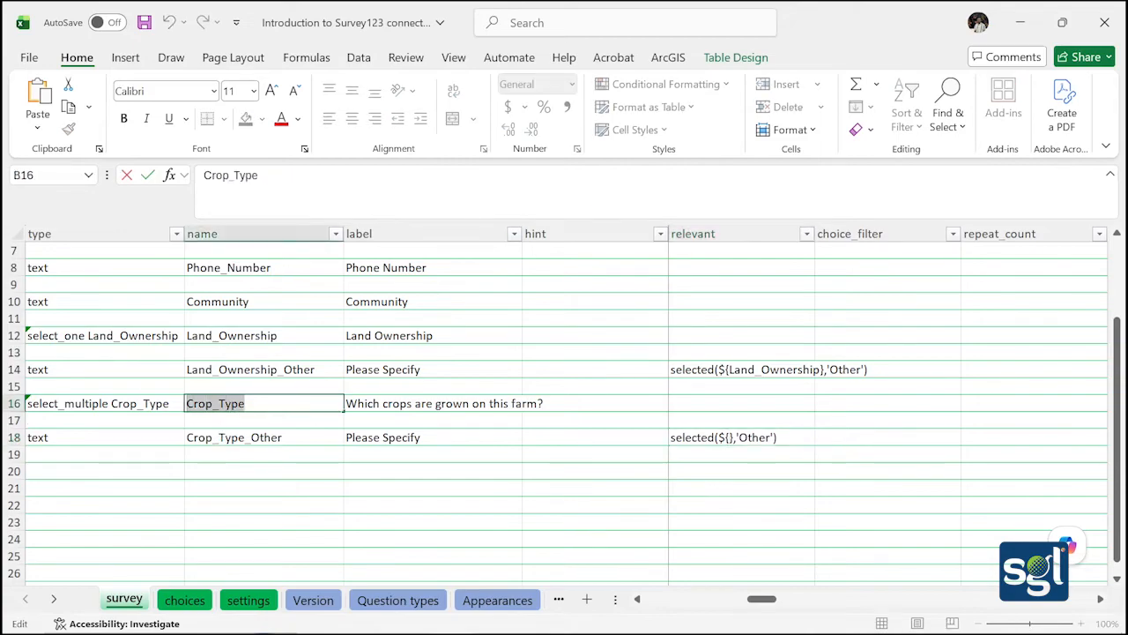
left_click(718, 438)
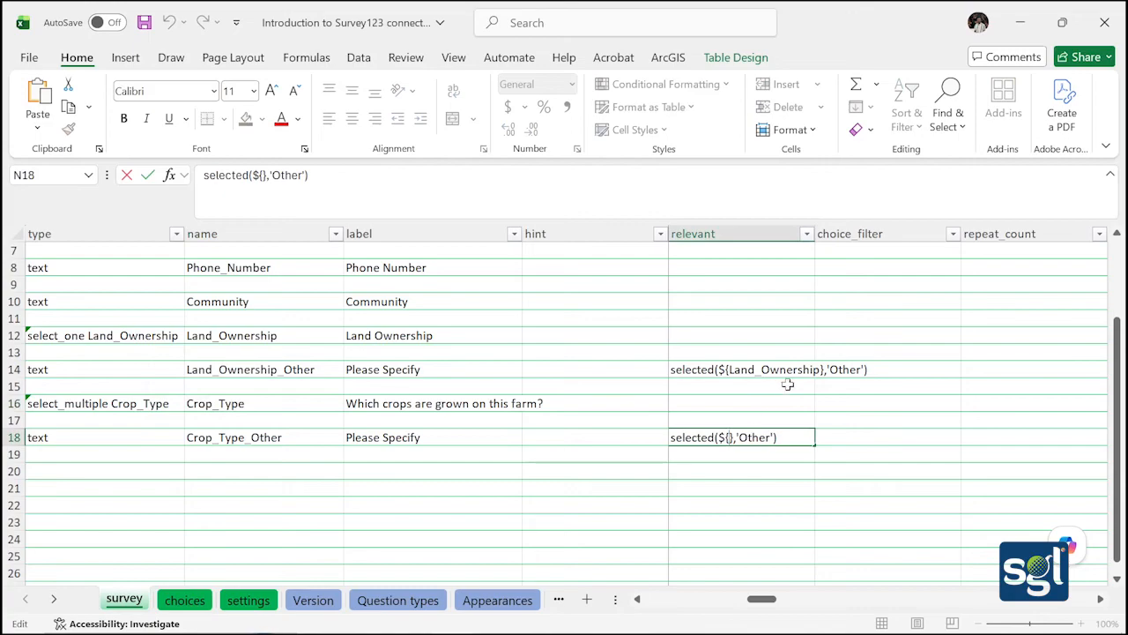
key("ctrl+v")
left_click(769, 477)
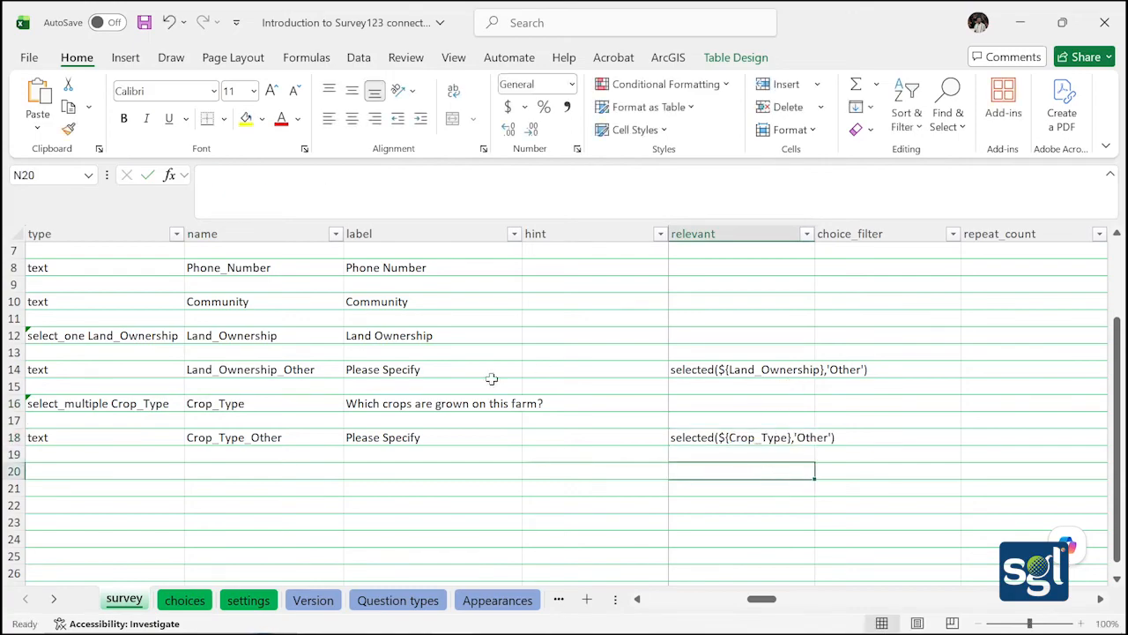
left_click(146, 24)
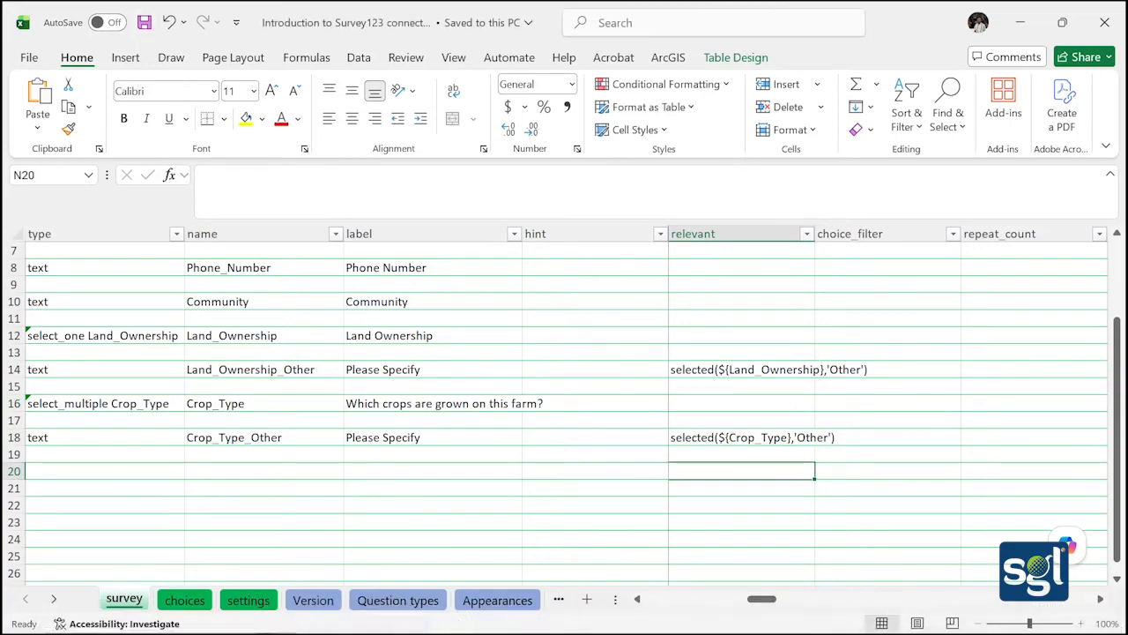
left_click(494, 622)
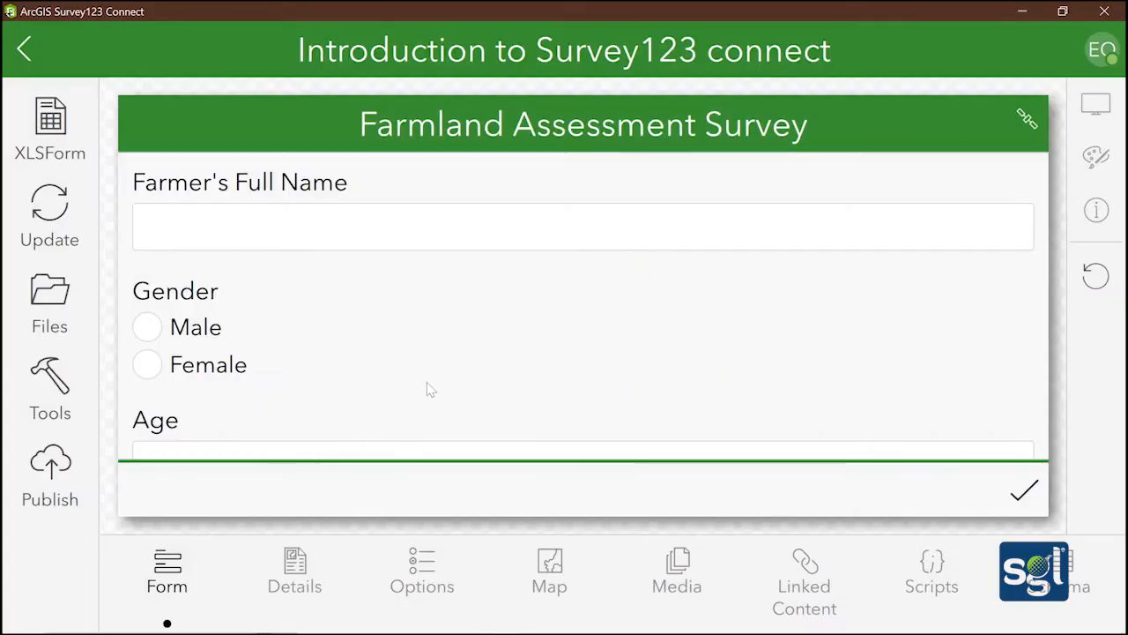
In the preview, tick Other and Maize and confirm the Please Specify field appears
scroll(418, 384, "down", 5)
scroll(404, 379, "down", 3)
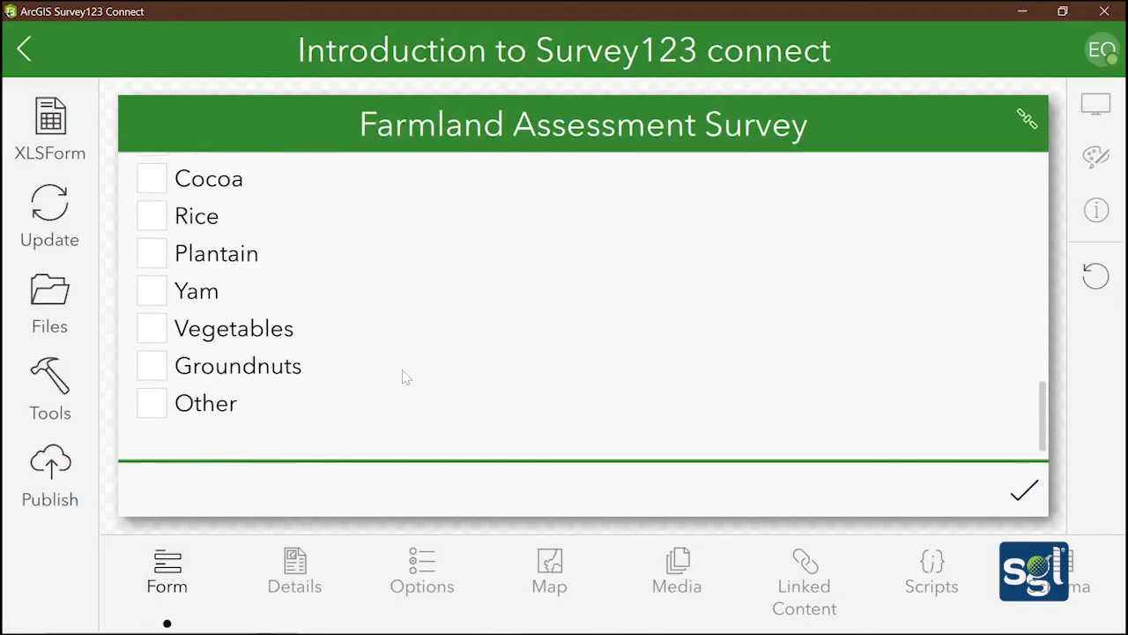
left_click(159, 410)
scroll(247, 330, "down", 2)
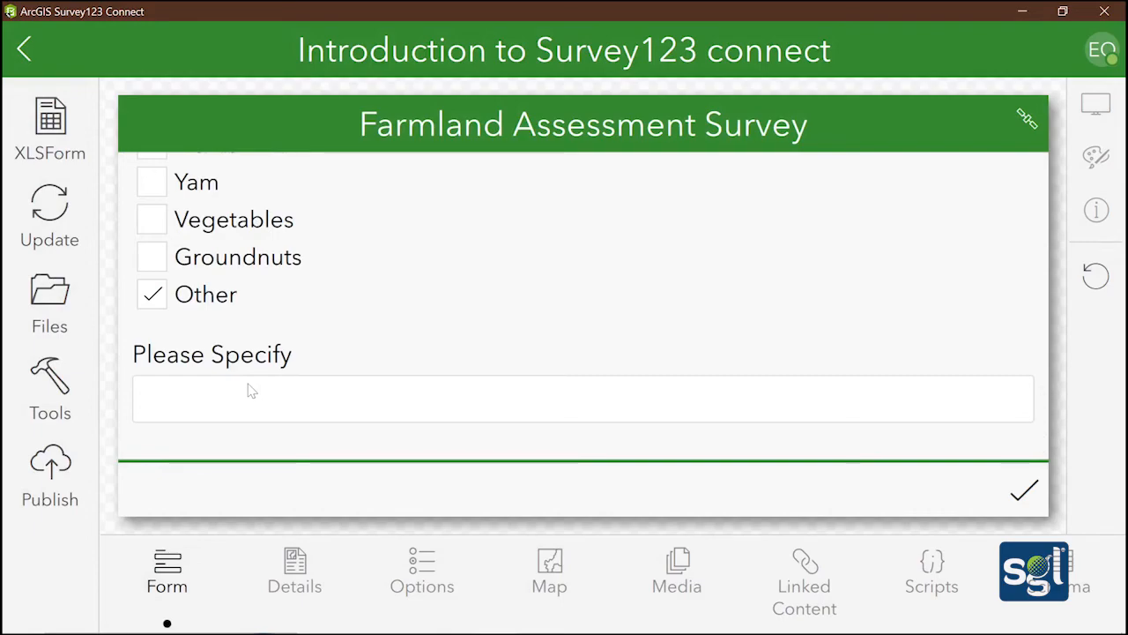
scroll(141, 341, "up", 3)
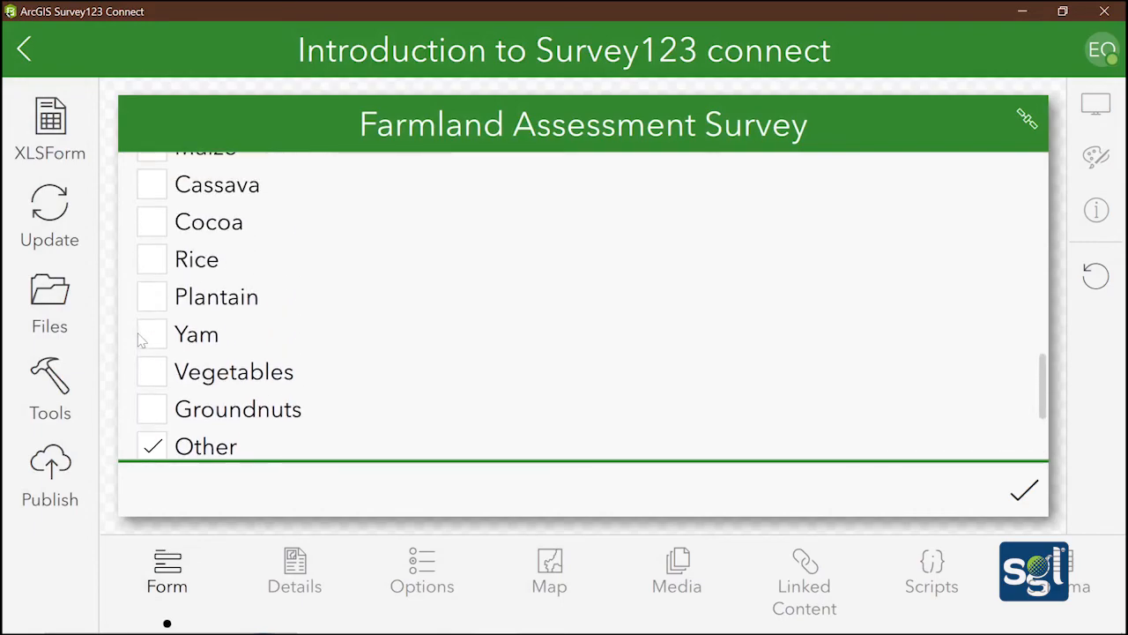
scroll(139, 341, "up", 5)
scroll(137, 345, "down", 6)
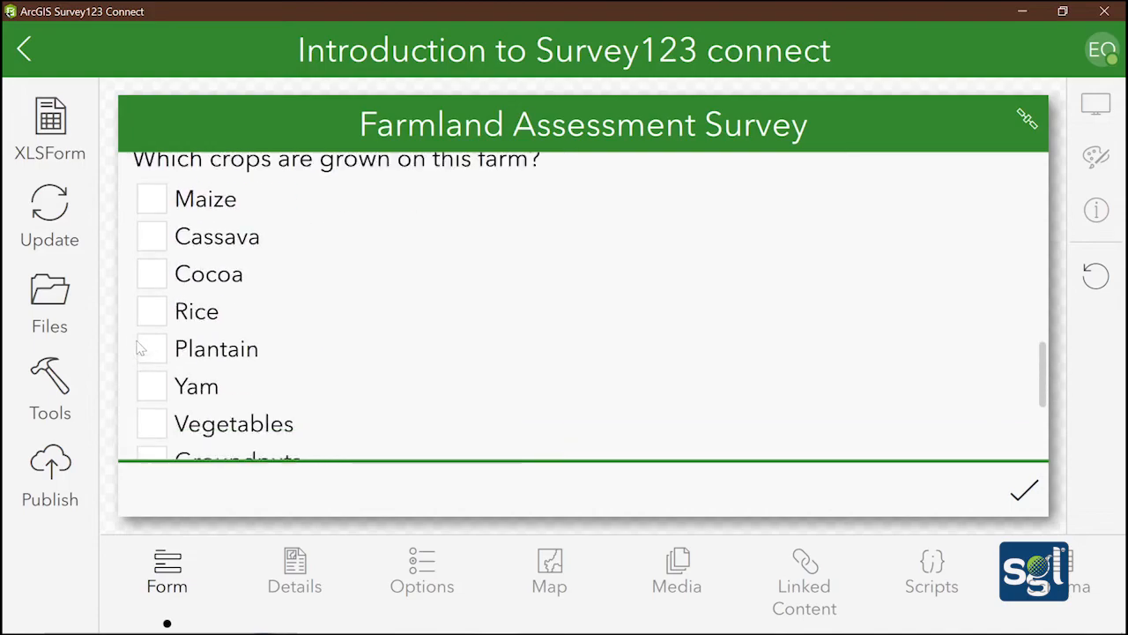
scroll(138, 348, "up", 5)
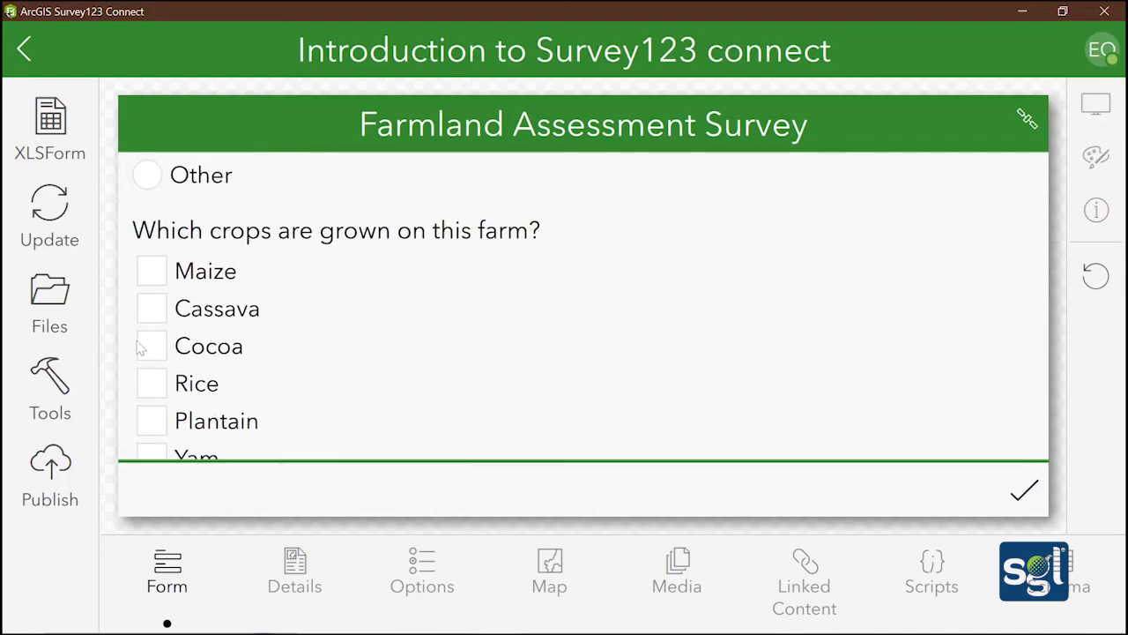
scroll(141, 349, "down", 4)
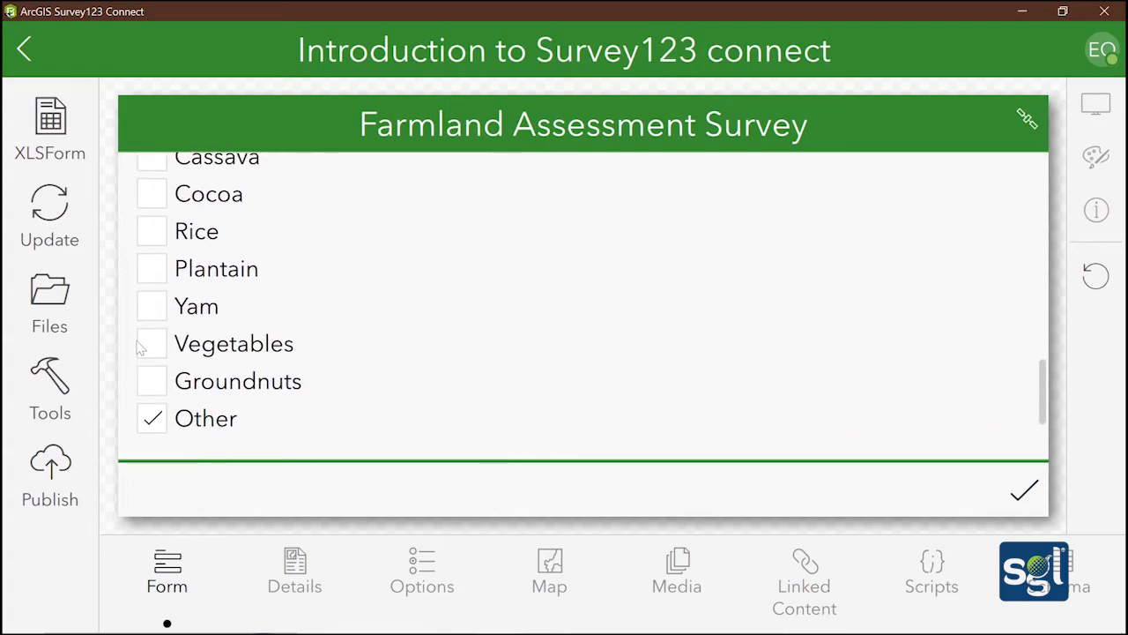
scroll(154, 308, "up", 4)
left_click(152, 378)
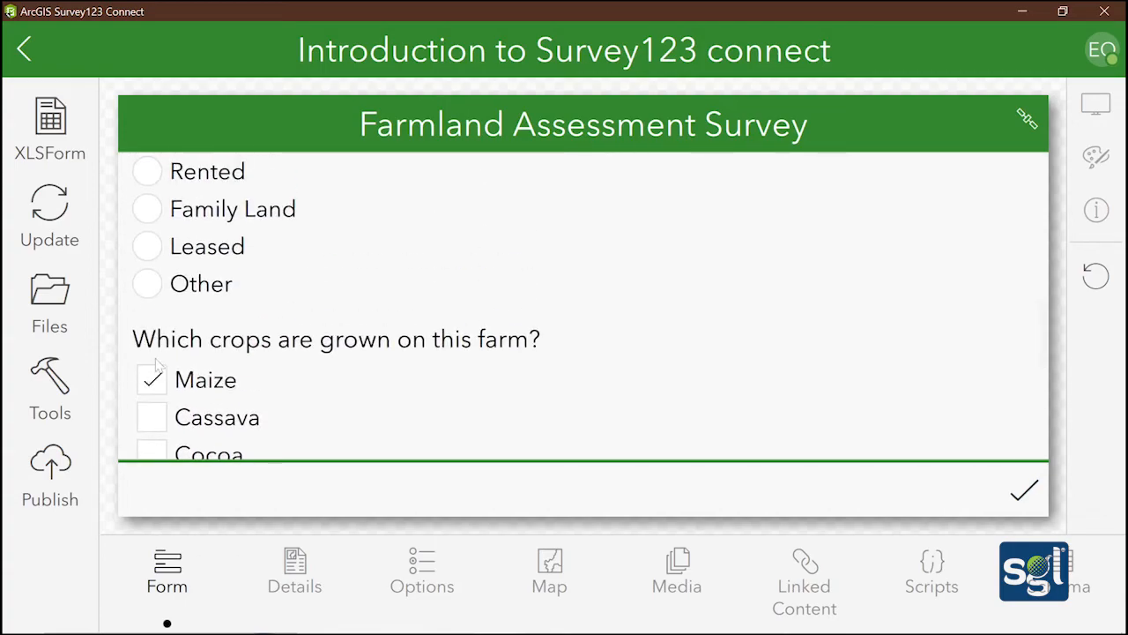
scroll(158, 362, "down", 2)
scroll(164, 352, "down", 3)
scroll(164, 354, "up", 2)
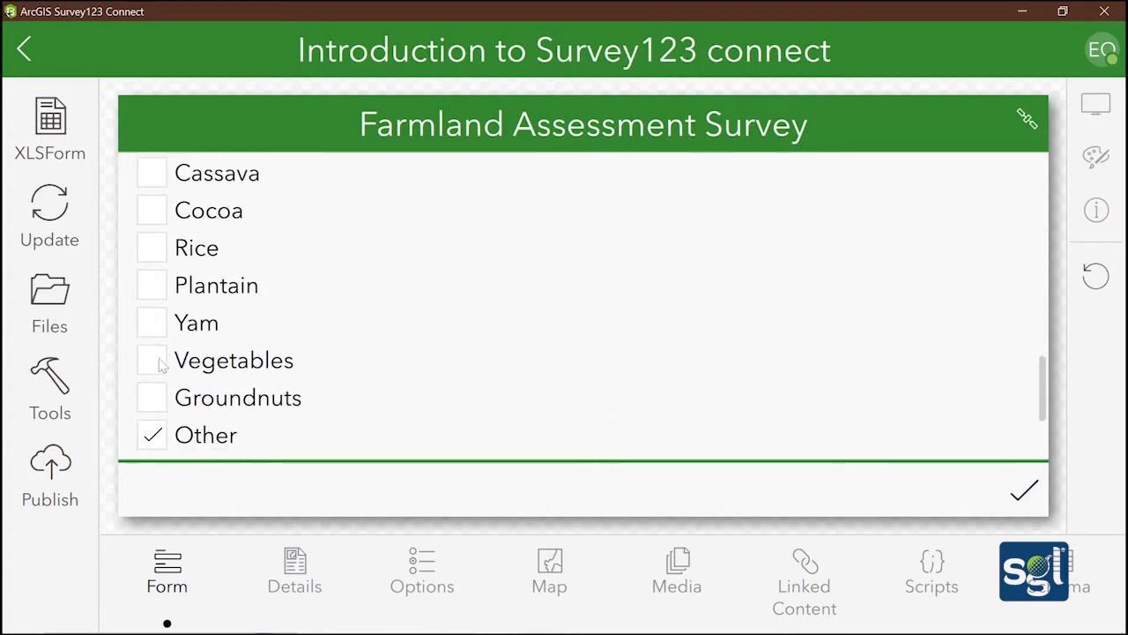
scroll(159, 348, "down", 2)
scroll(155, 319, "up", 3)
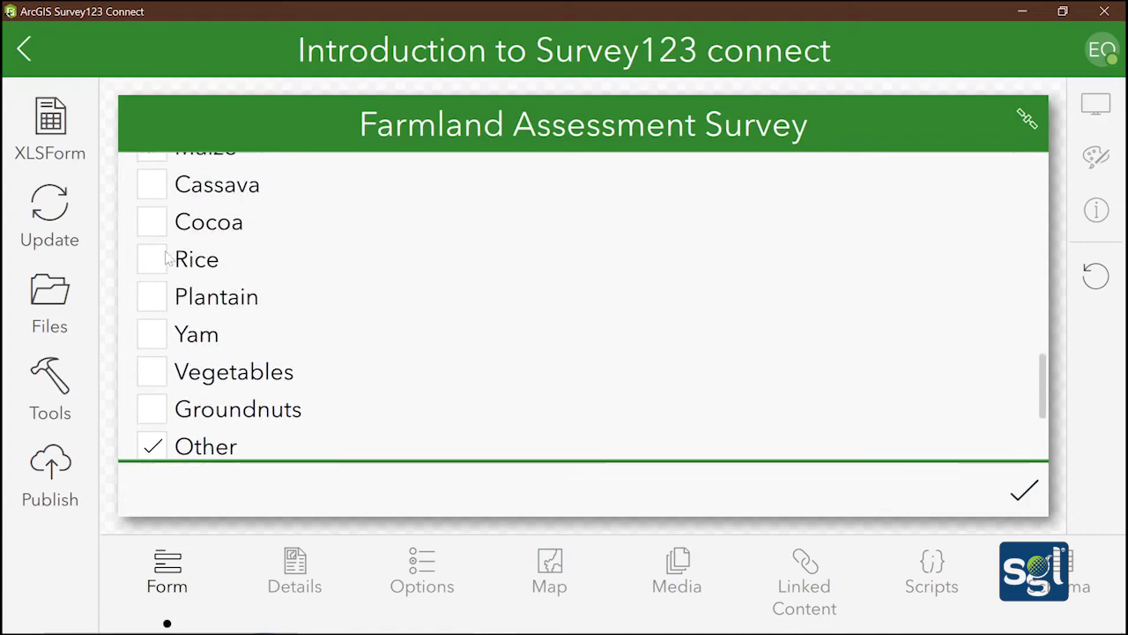
scroll(180, 274, "down", 3)
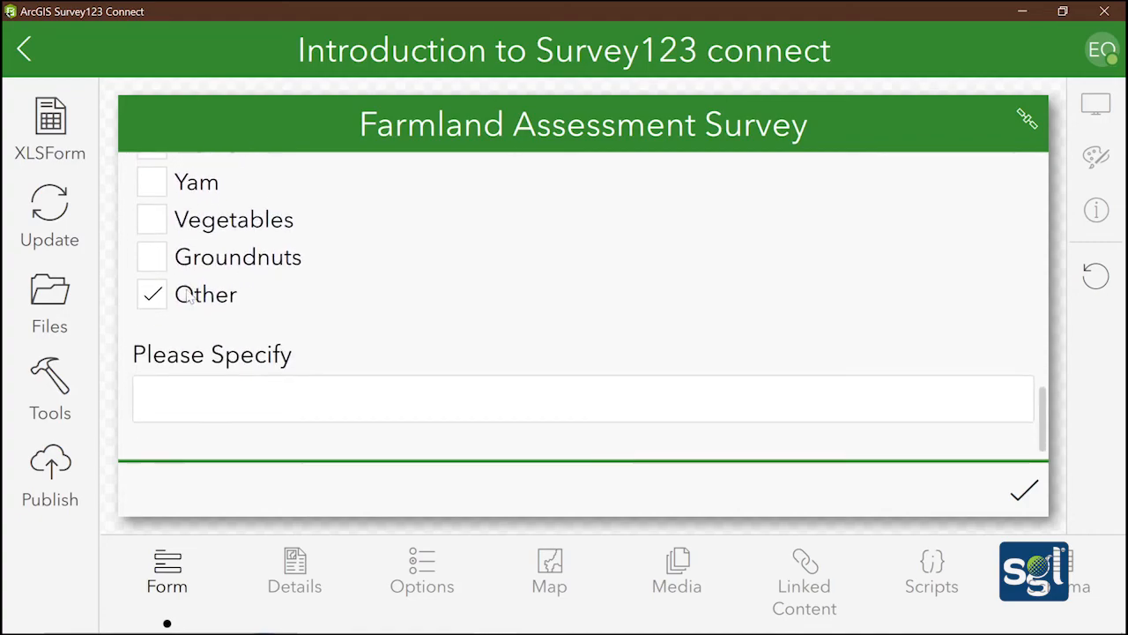
left_click(185, 401)
Untick Other to hide Please Specify, then tick Groundnuts, Vegetables, Yam and Plantain
scroll(158, 353, "up", 3)
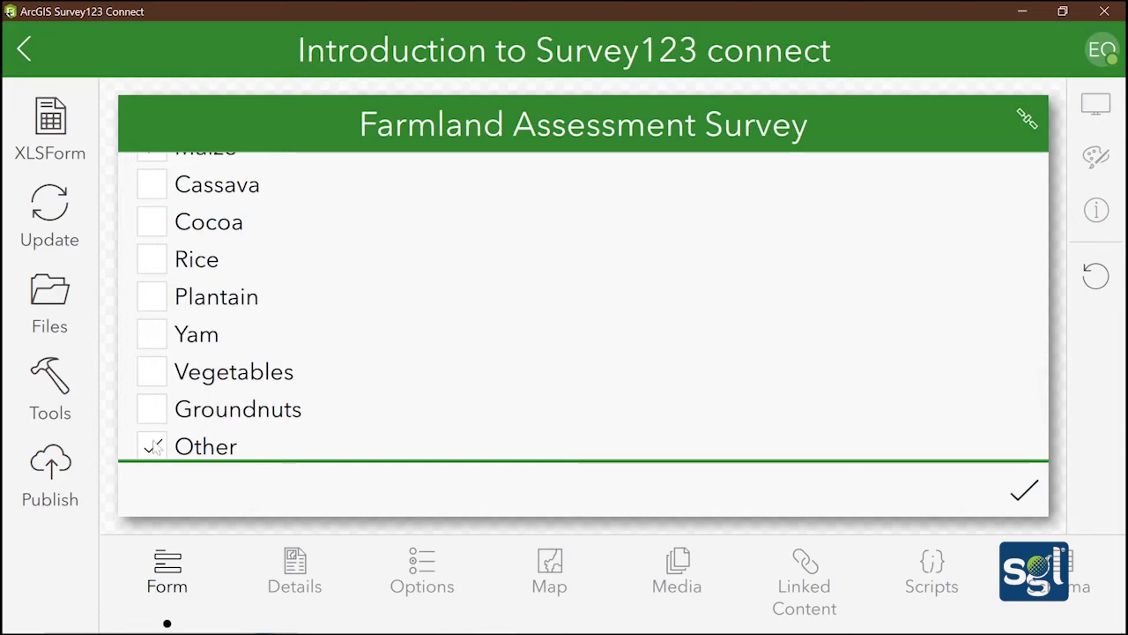
left_click(153, 446)
left_click(154, 406)
left_click(152, 370)
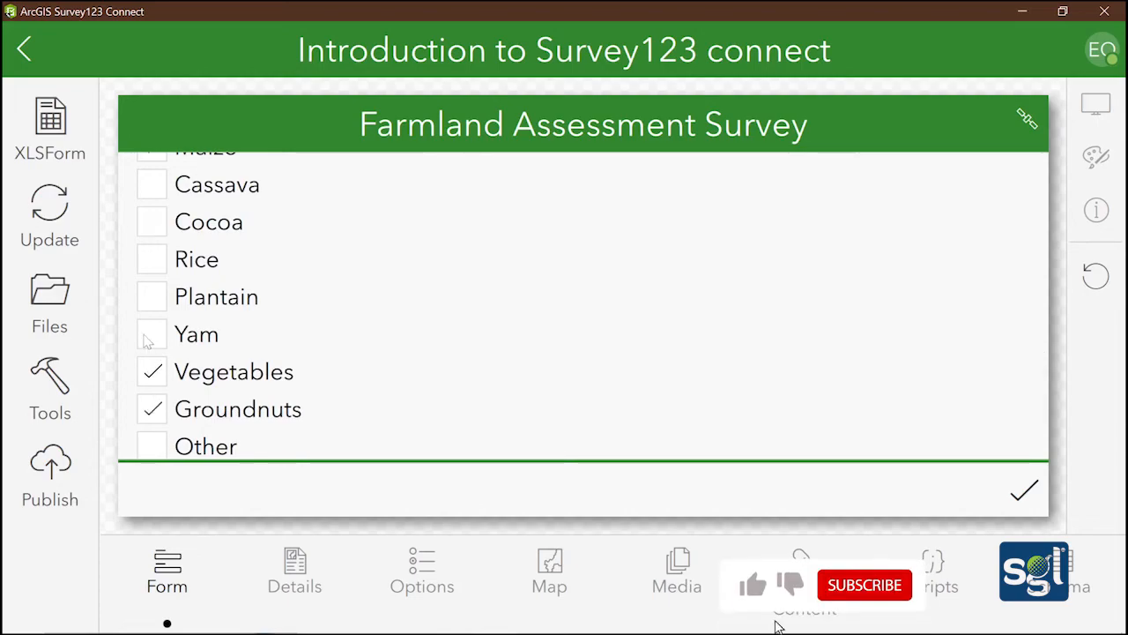
left_click(152, 333)
left_click(157, 304)
scroll(176, 313, "down", 1)
scroll(196, 322, "up", 5)
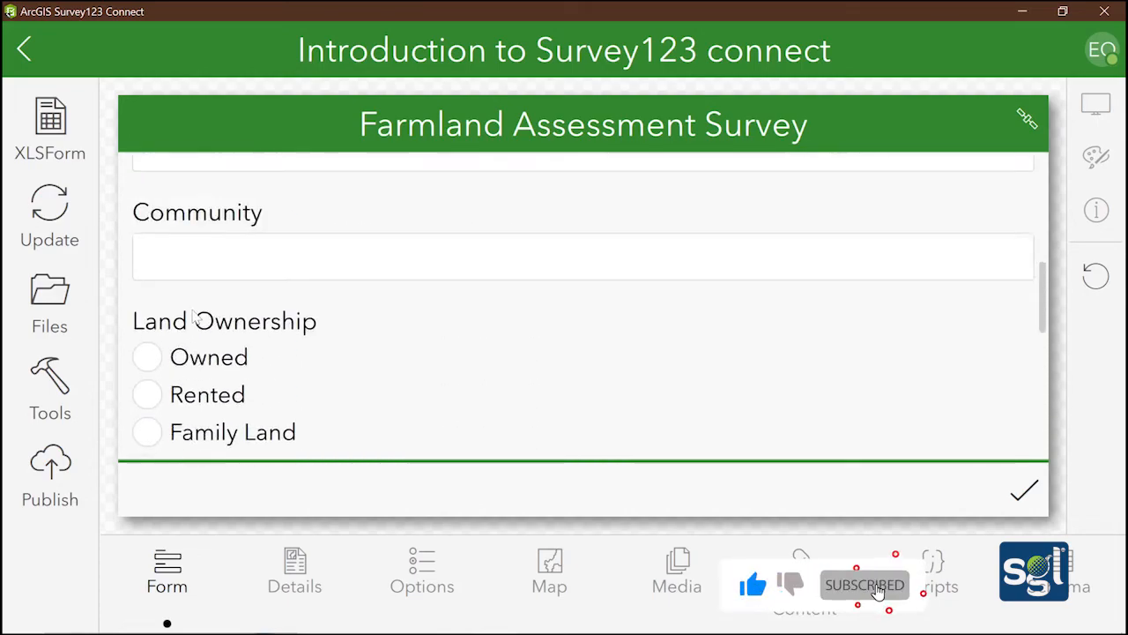
scroll(195, 317, "down", 2)
scroll(196, 317, "down", 3)
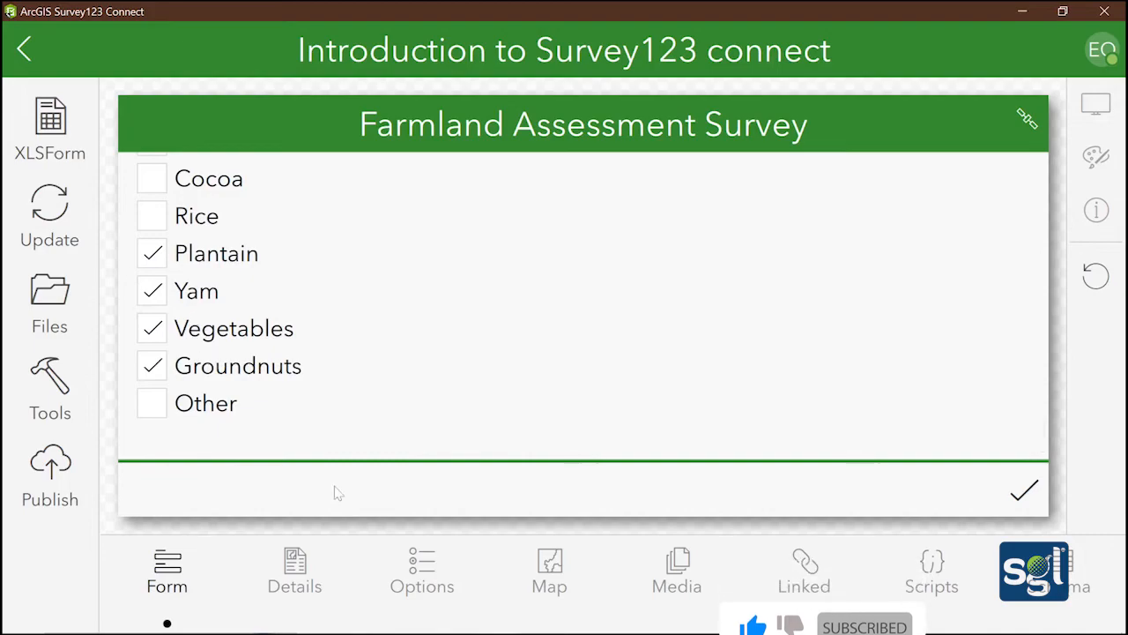
left_click(447, 616)
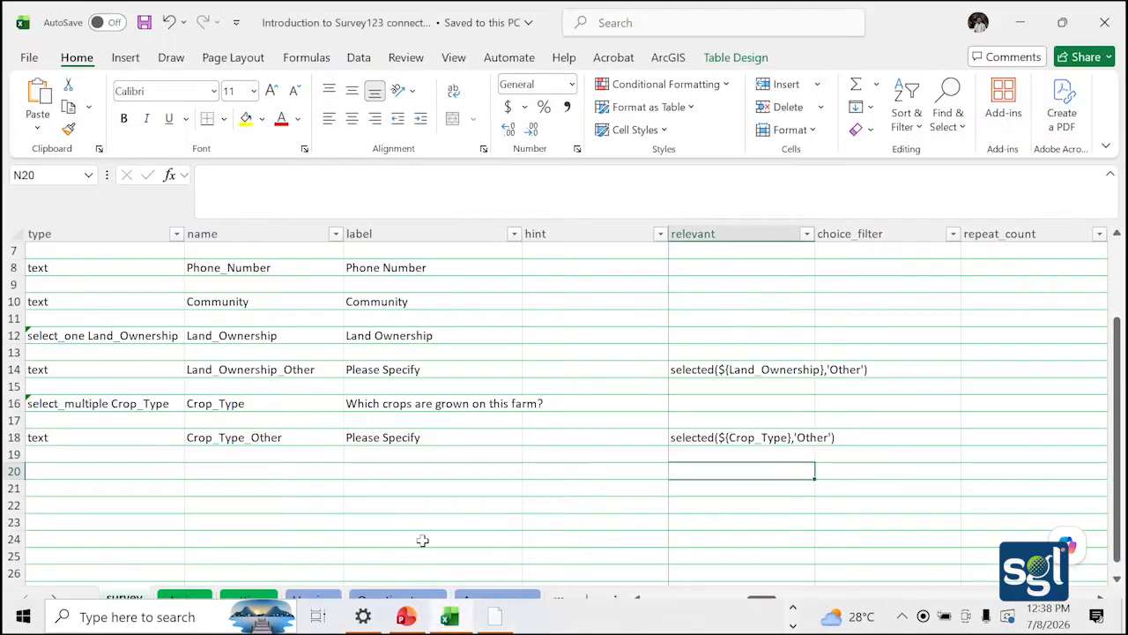
Fill row 20 with type select_one Farming_Method, name Farming_Method, label 'Farming Method'
left_click(115, 473)
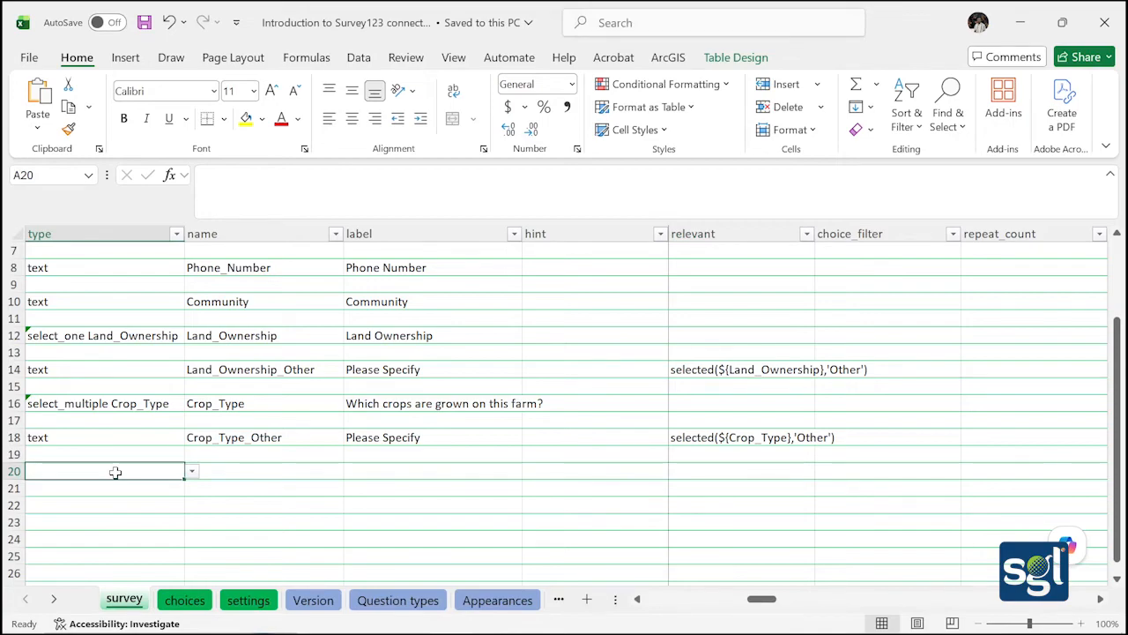
left_click(192, 472)
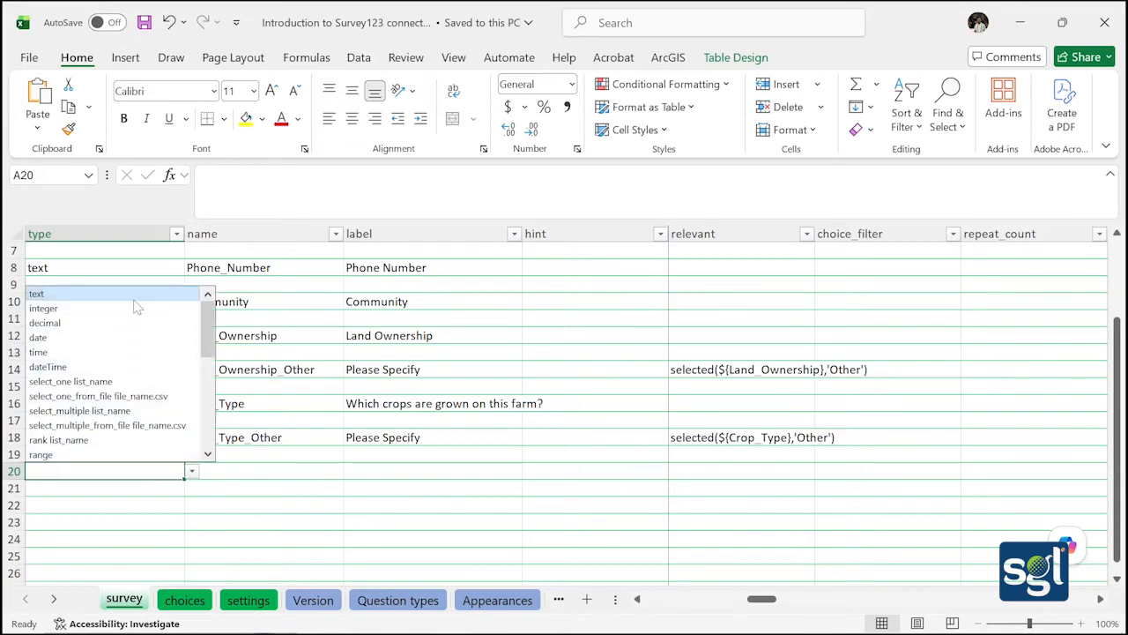
left_click(112, 380)
key("F2")
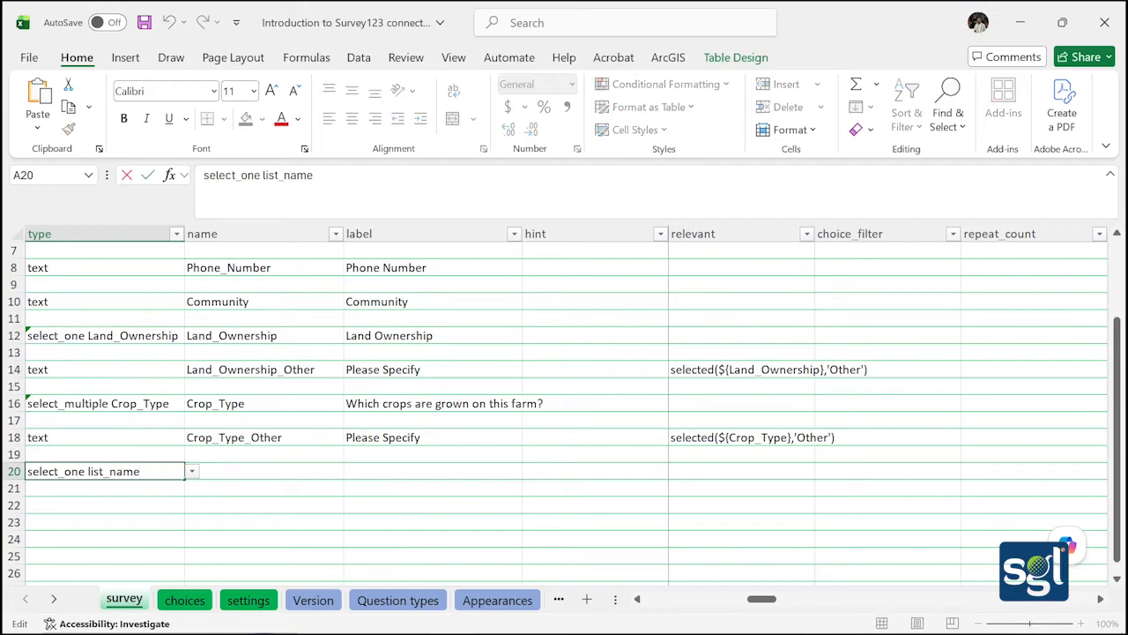
key("BackSpace")
key("BackSpace")
key("BackSpace")
key("BackSpace")
key("BackSpace")
key("BackSpace")
key("BackSpace")
key("BackSpace")
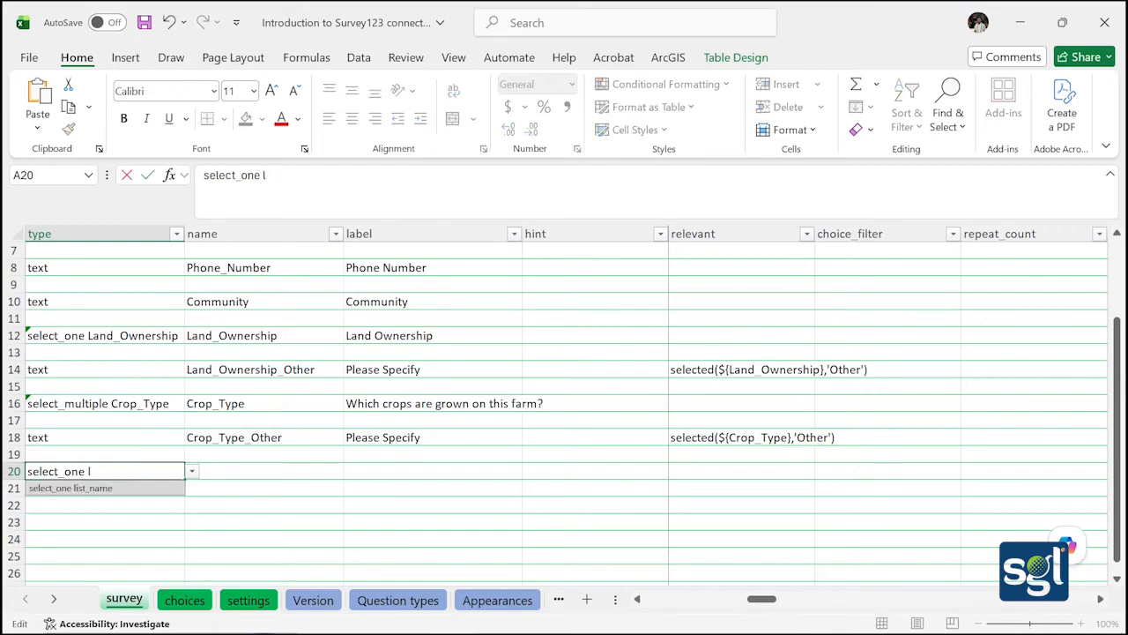
type("F")
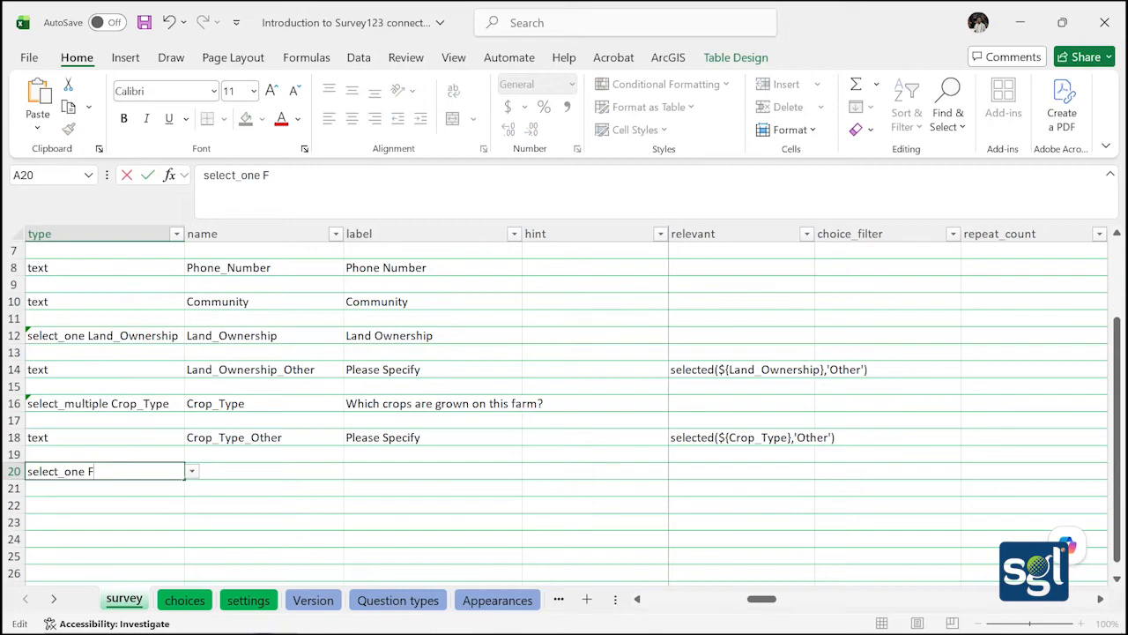
type("arming_Method")
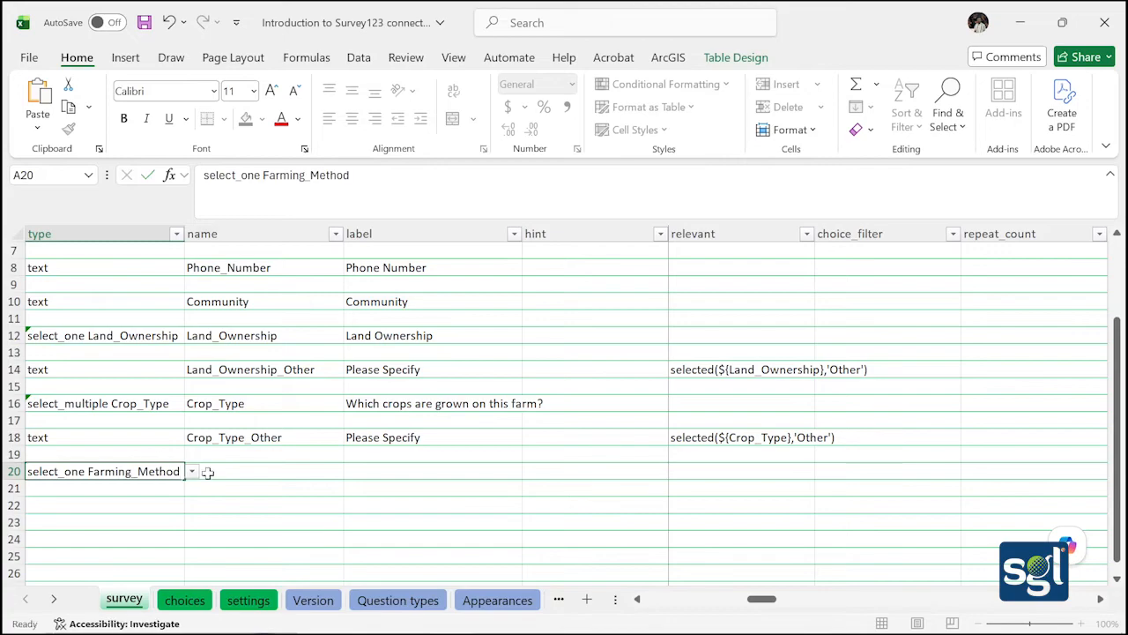
key("Tab")
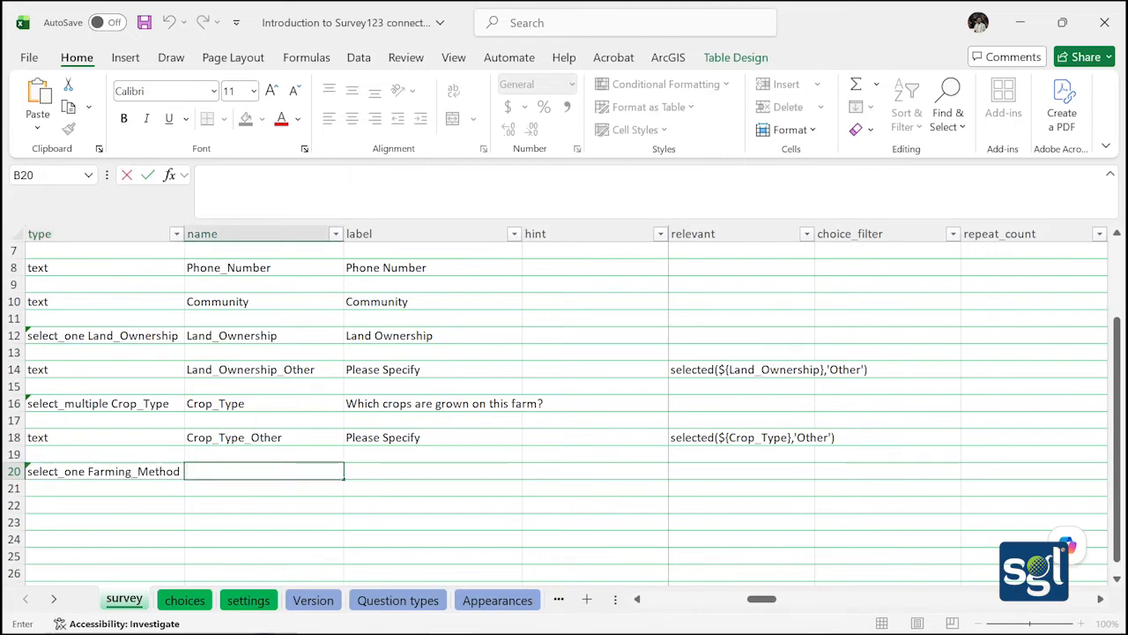
type("Farming_")
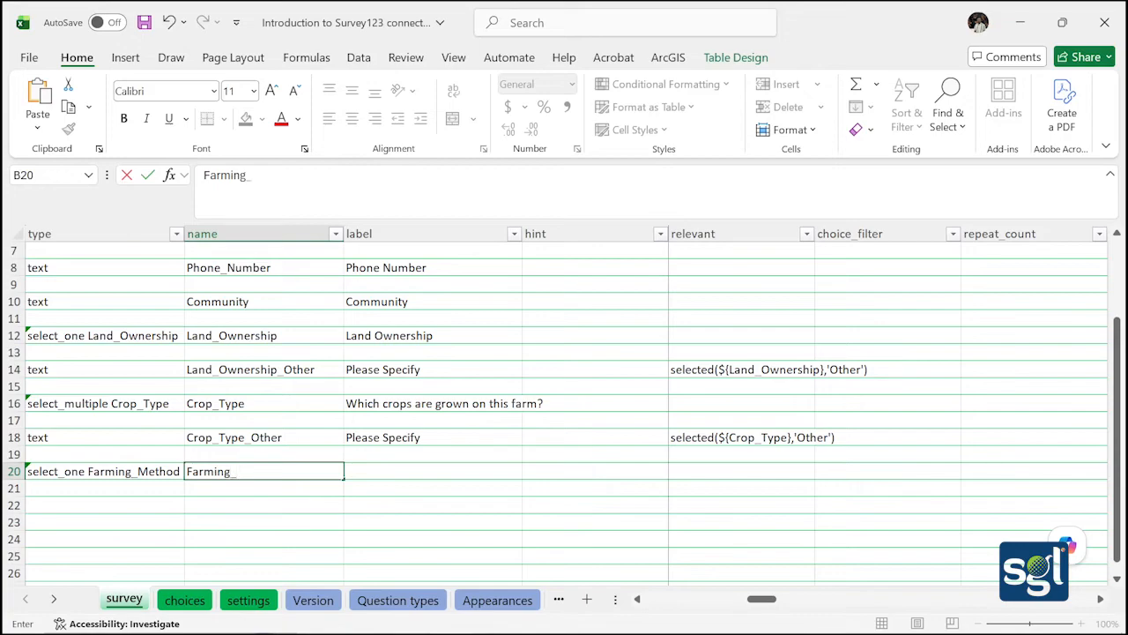
type("Method")
left_click(365, 470)
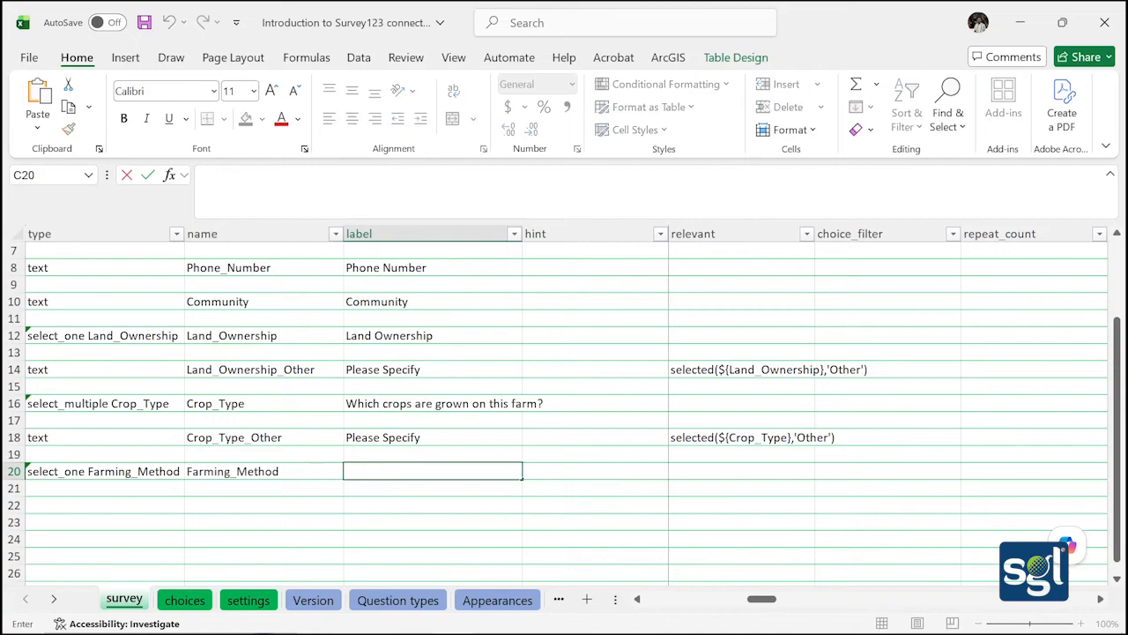
type("Farming Me")
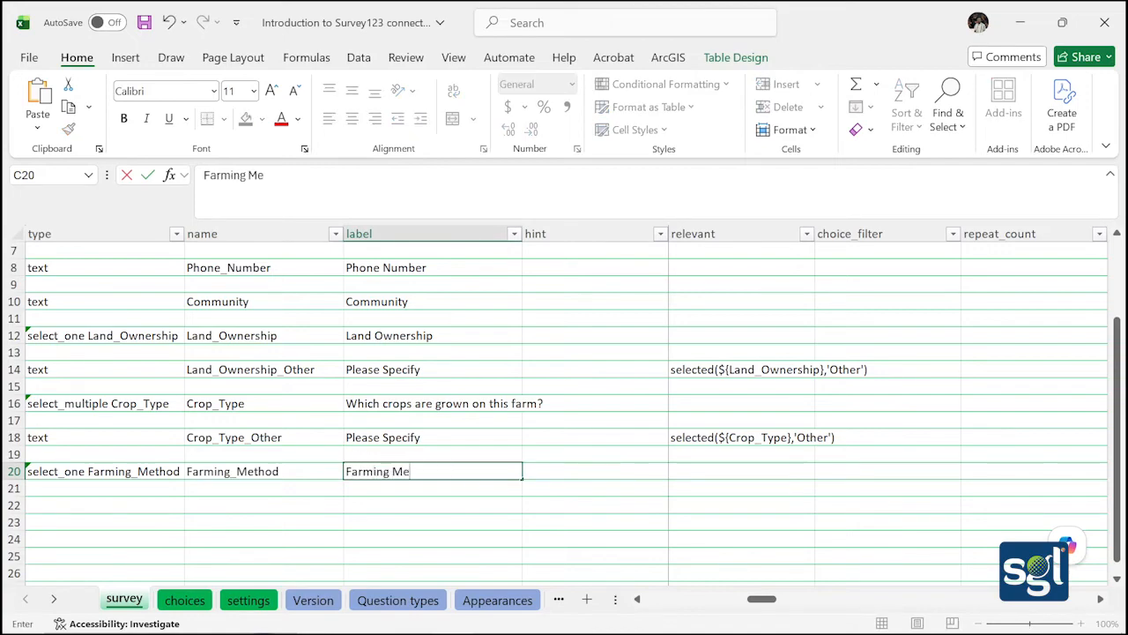
type("thod")
On the choices sheet, fill Farming_Method as the list name in A21:A23
left_click(184, 599)
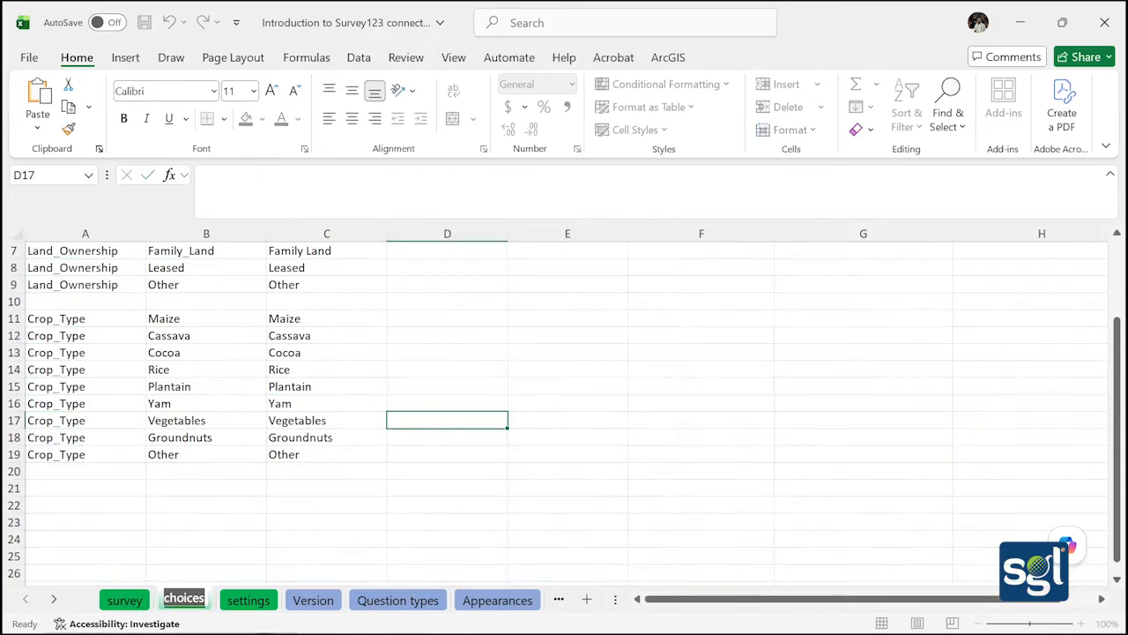
left_click(45, 489)
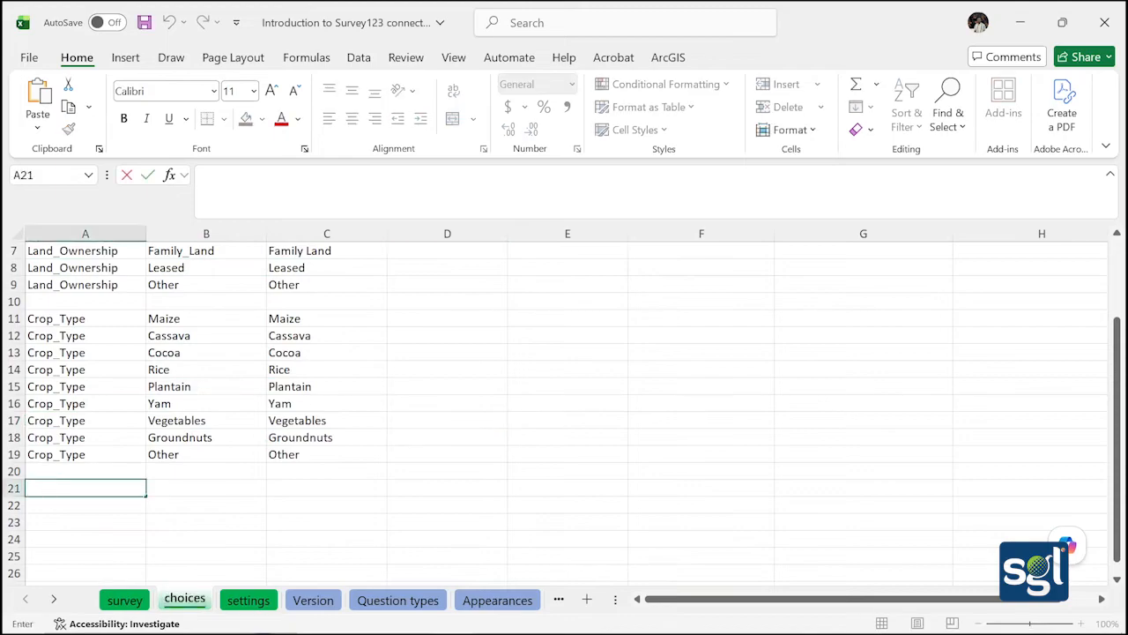
type("Farming_M")
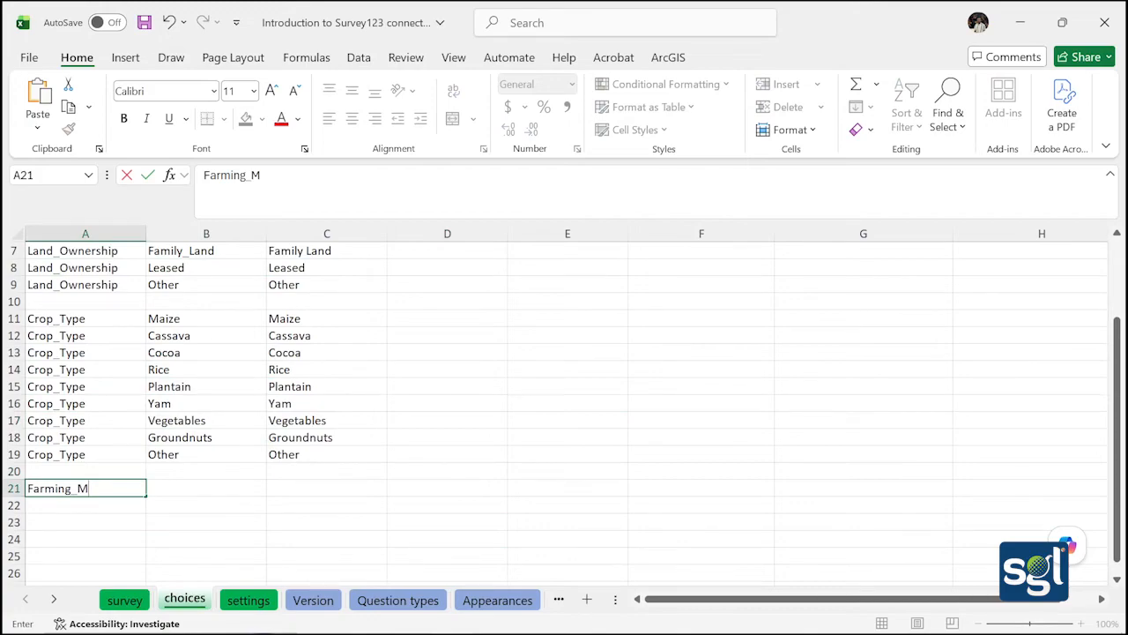
type("ethod")
left_click_drag(144, 496, 144, 532)
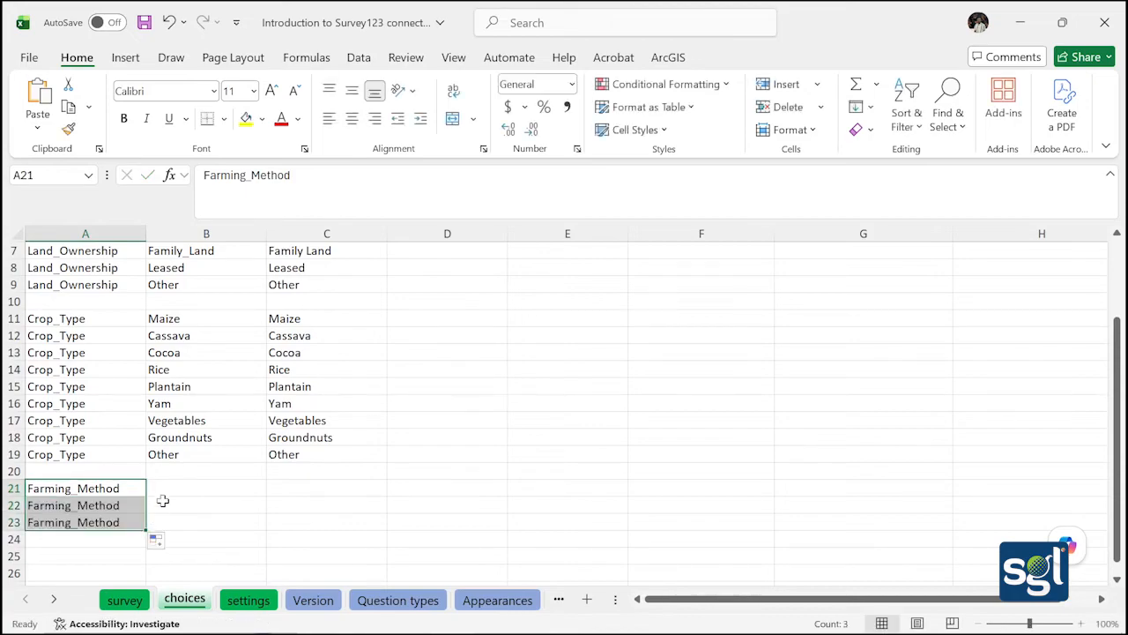
Enter the choice names Manual, Mechanized and Mixed in B21:B23
left_click(164, 489)
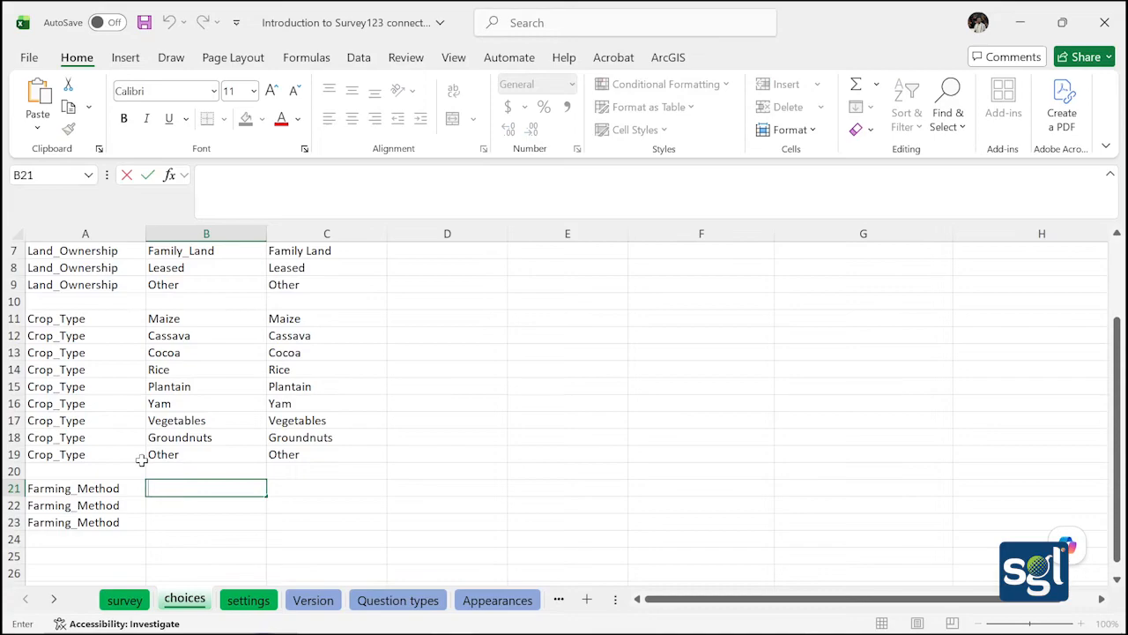
type("Manual")
key("Return")
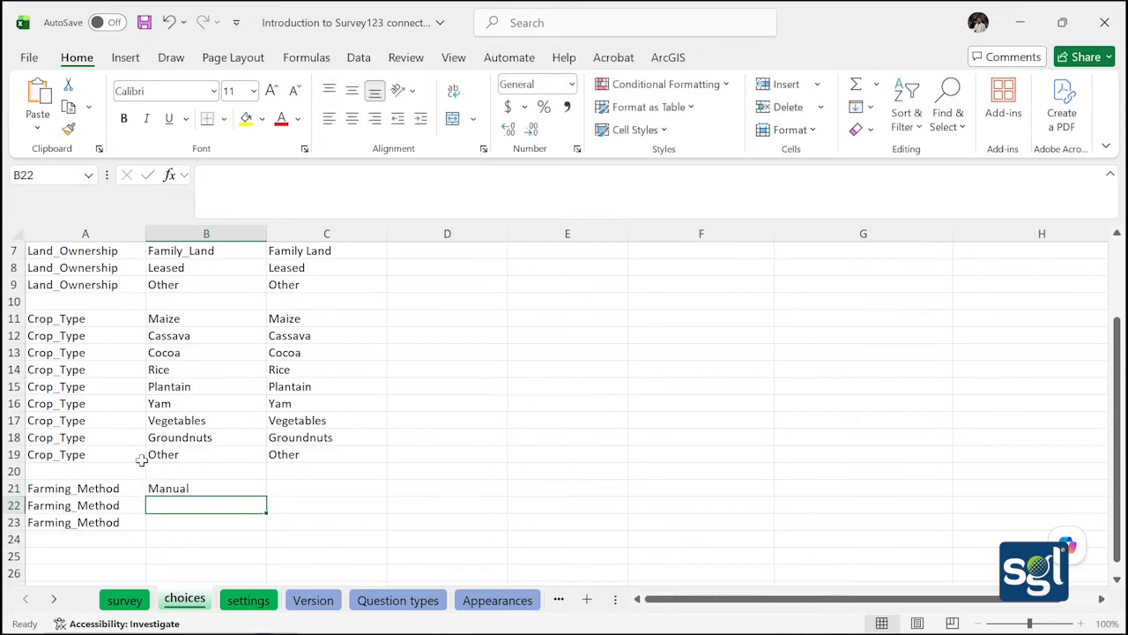
type("Me")
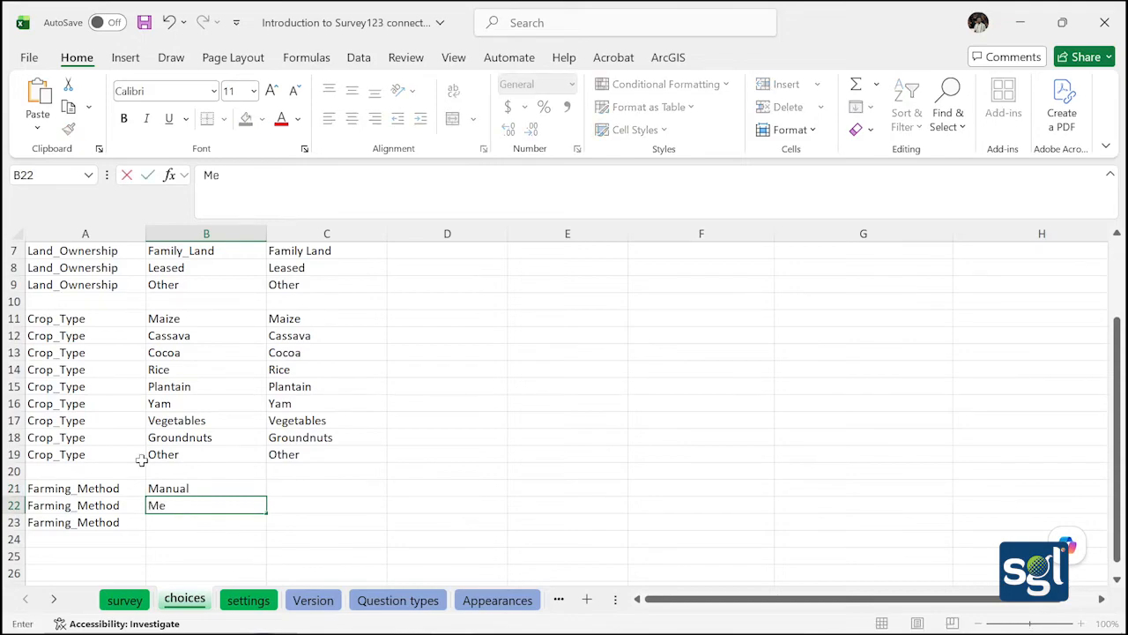
type("chanized")
key("Return")
type("M")
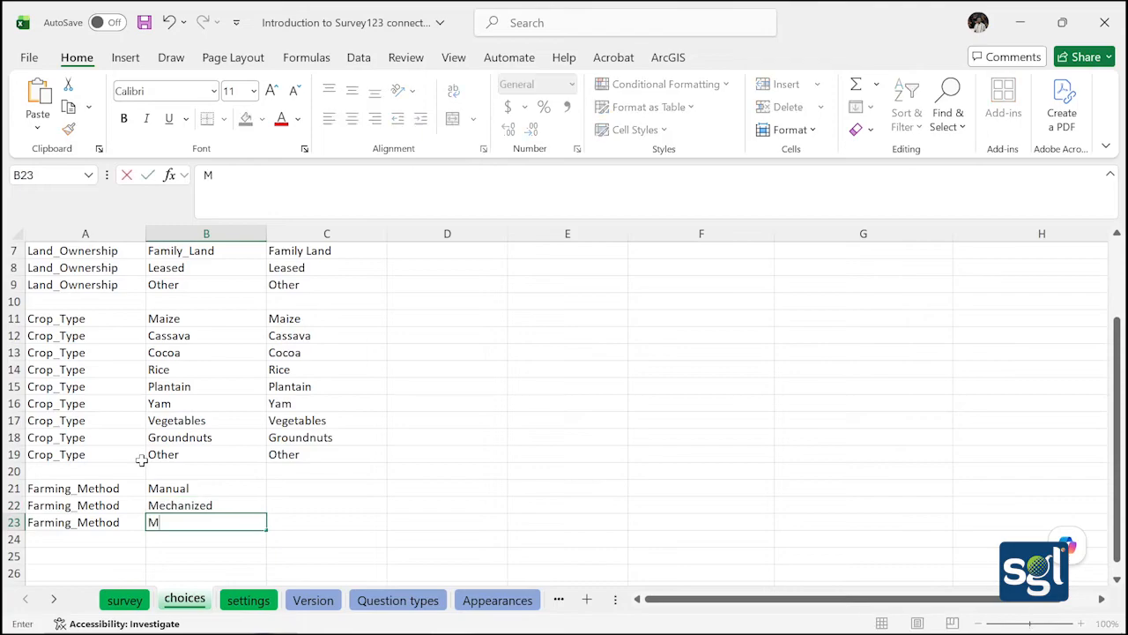
type("ixed")
left_click(340, 521)
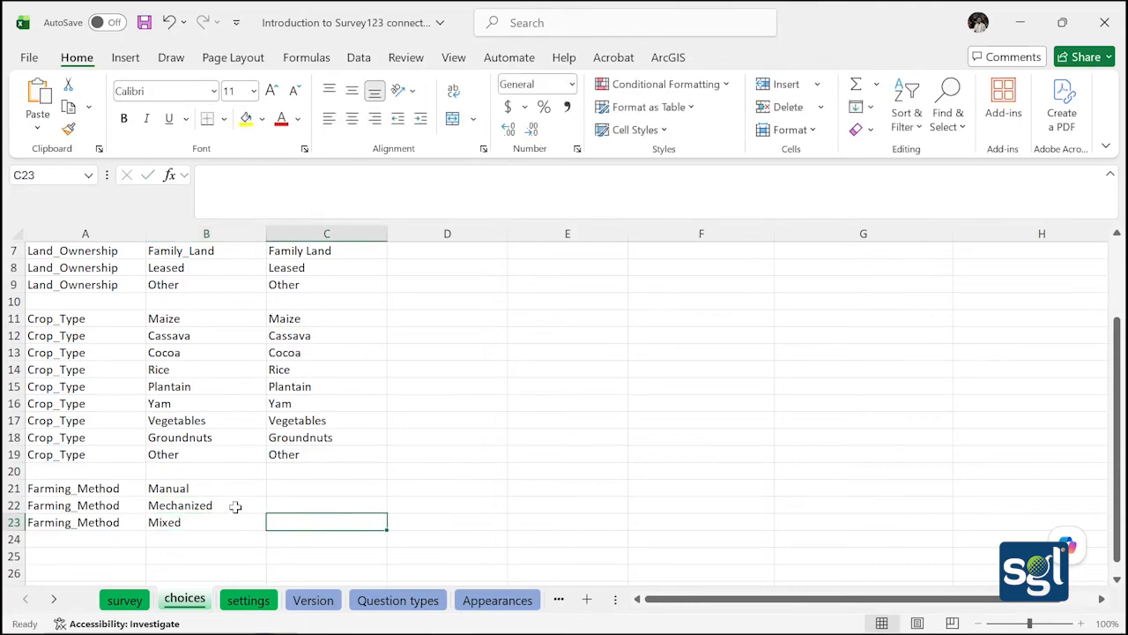
Copy the three Farming_Method names into the label cells C21:C23
left_click(228, 490)
left_click_drag(227, 490, 250, 528)
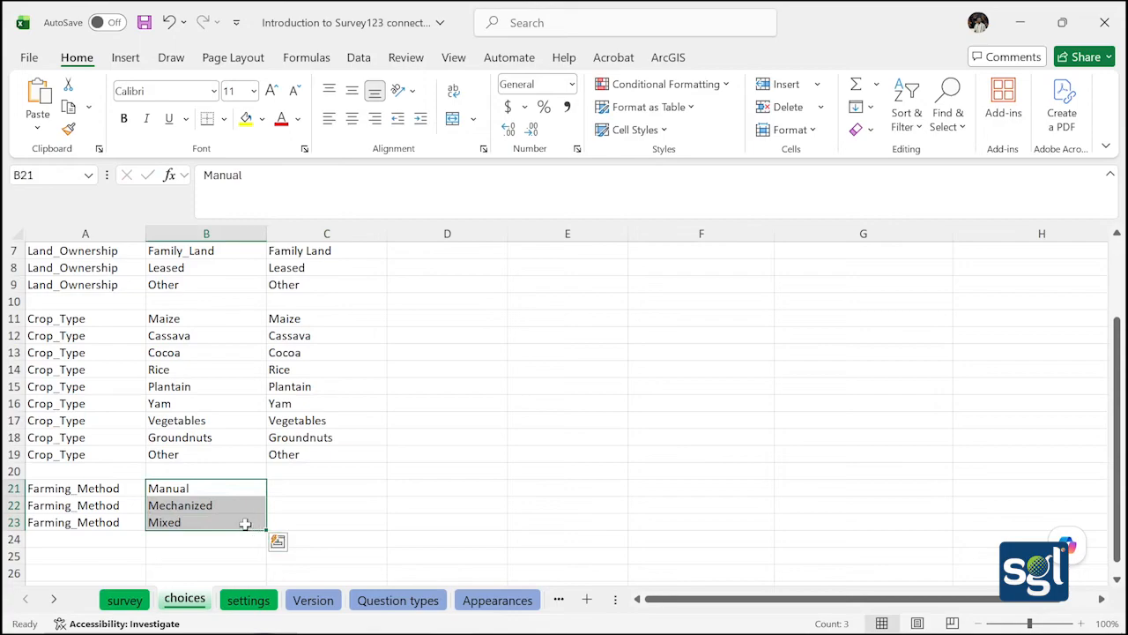
key("ctrl+c")
key("ctrl+c")
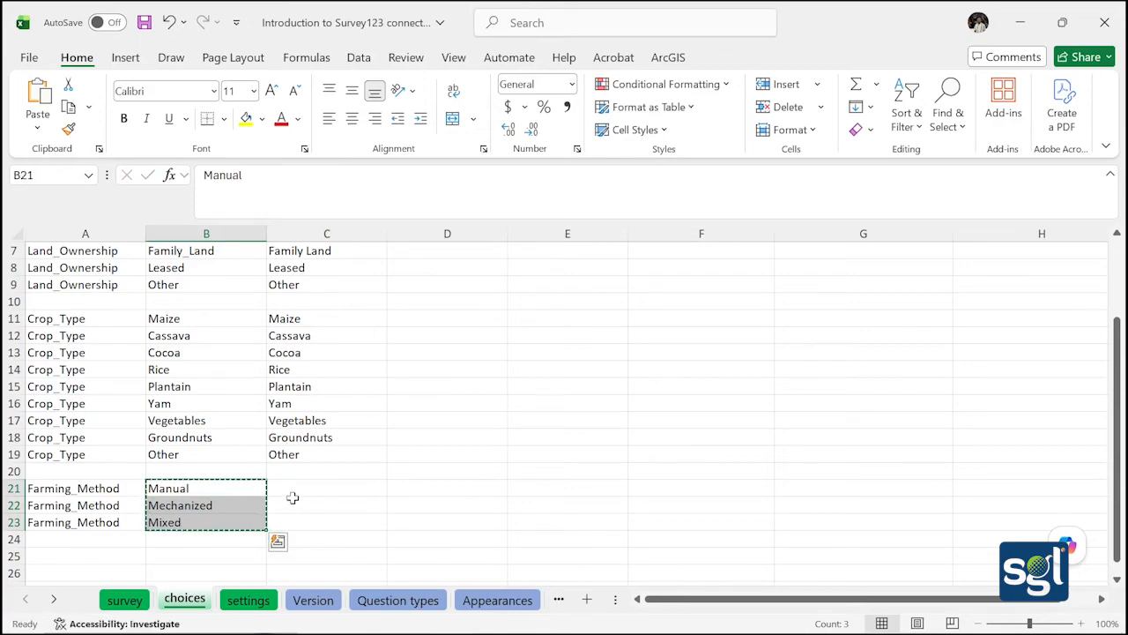
left_click(292, 500)
left_click_drag(207, 484, 232, 519)
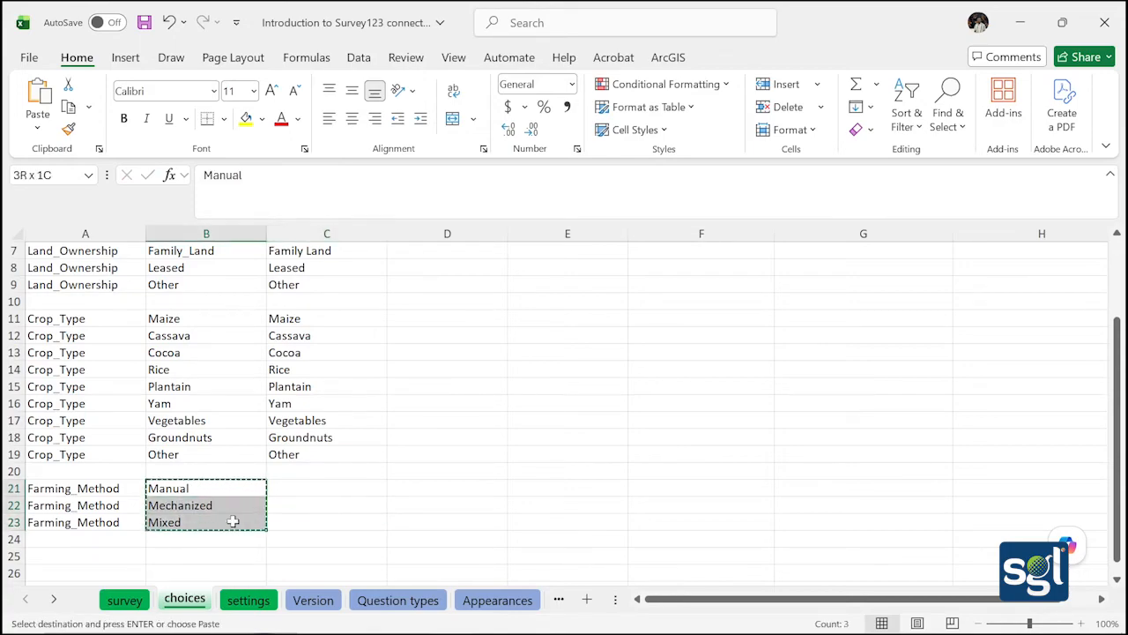
key("ctrl+v")
left_click_drag(319, 490, 334, 521)
key("ctrl+v")
left_click(433, 474)
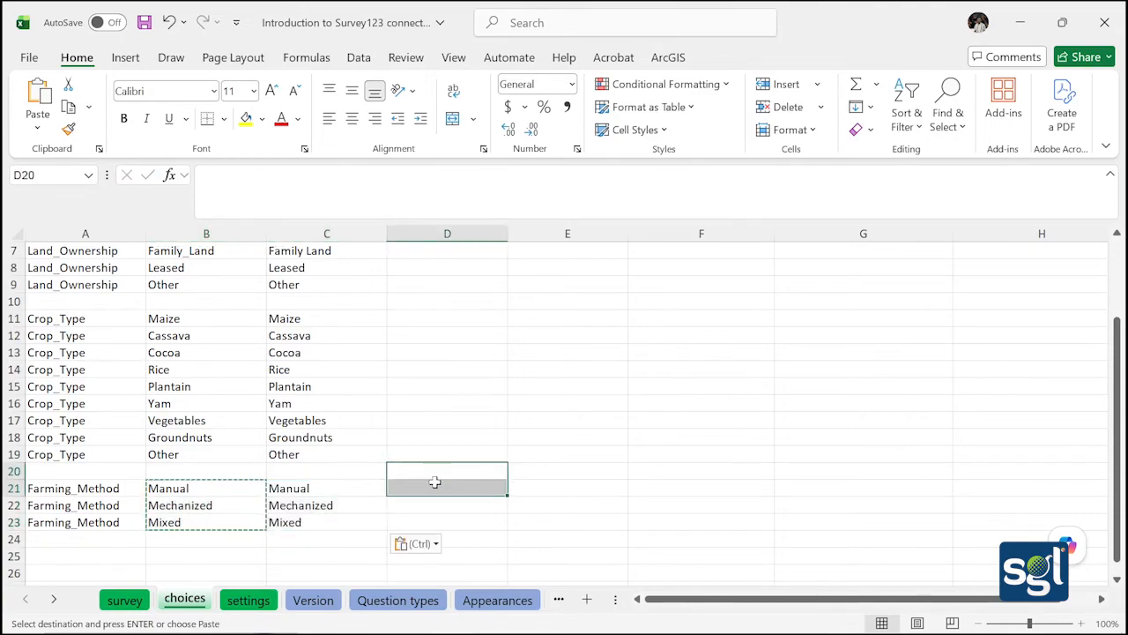
Save the workbook from the survey sheet and bring up the Survey123 Connect preview
scroll(259, 534, "down", 1)
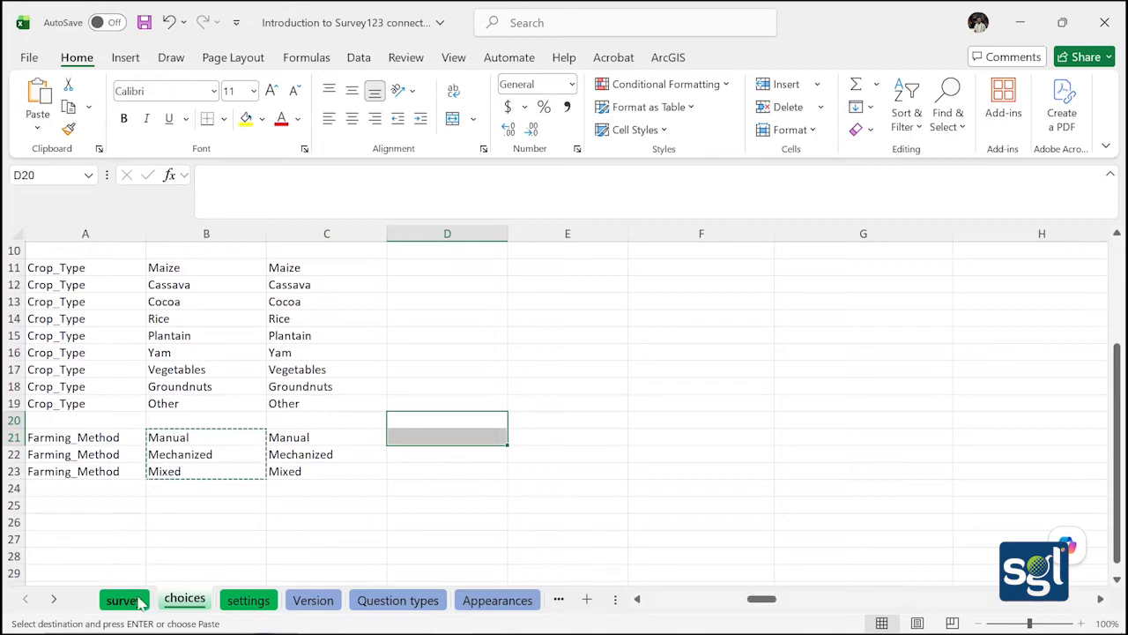
left_click(125, 599)
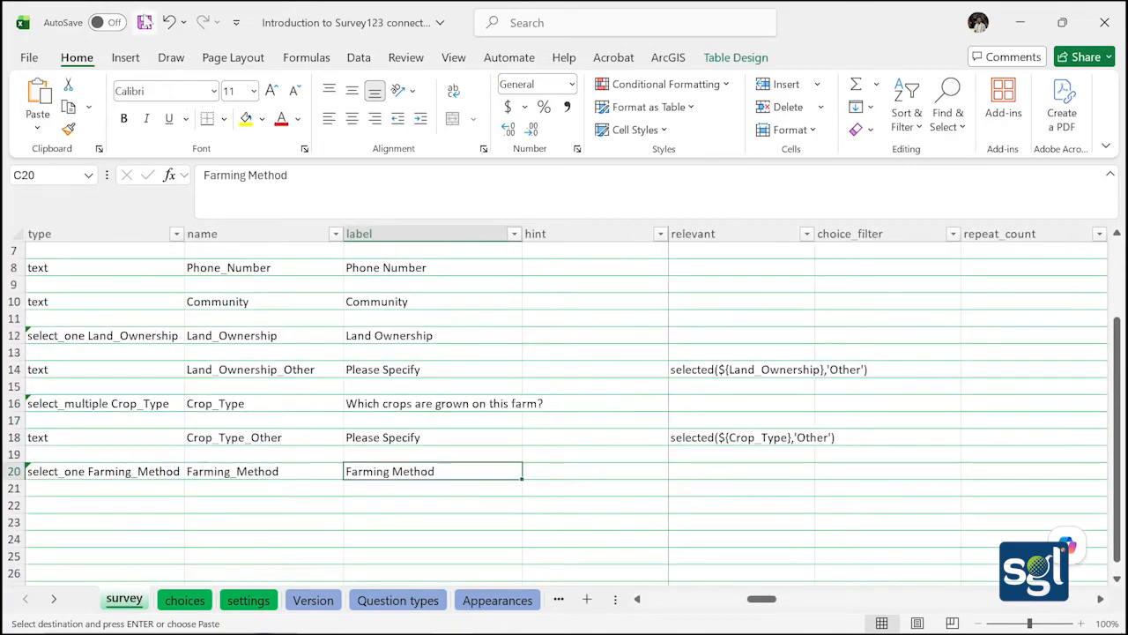
left_click(145, 22)
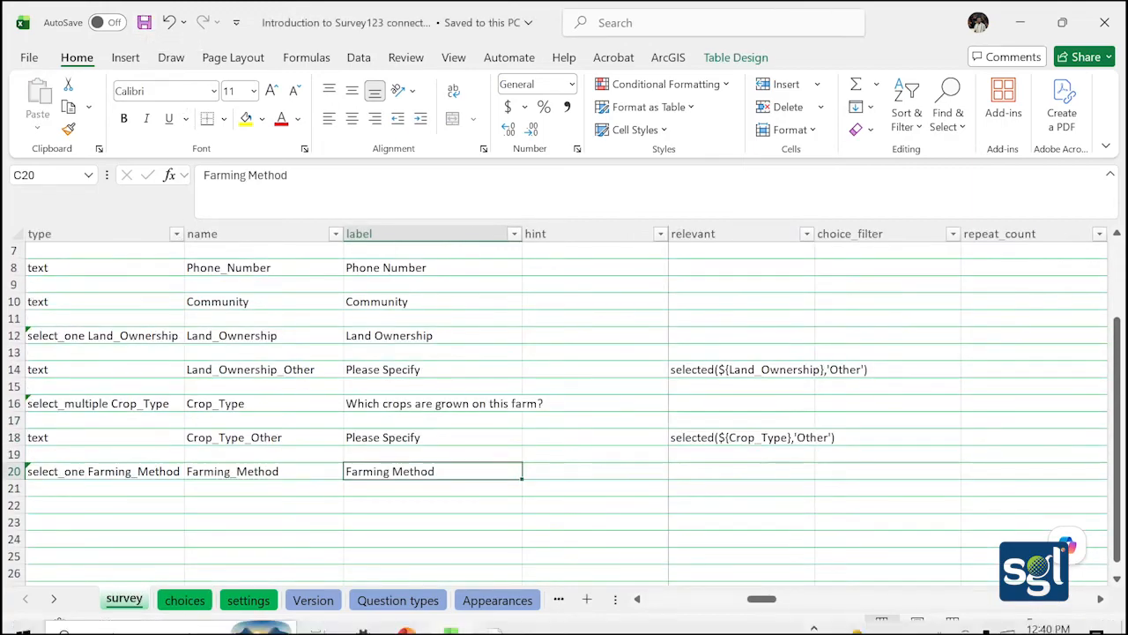
left_click(487, 617)
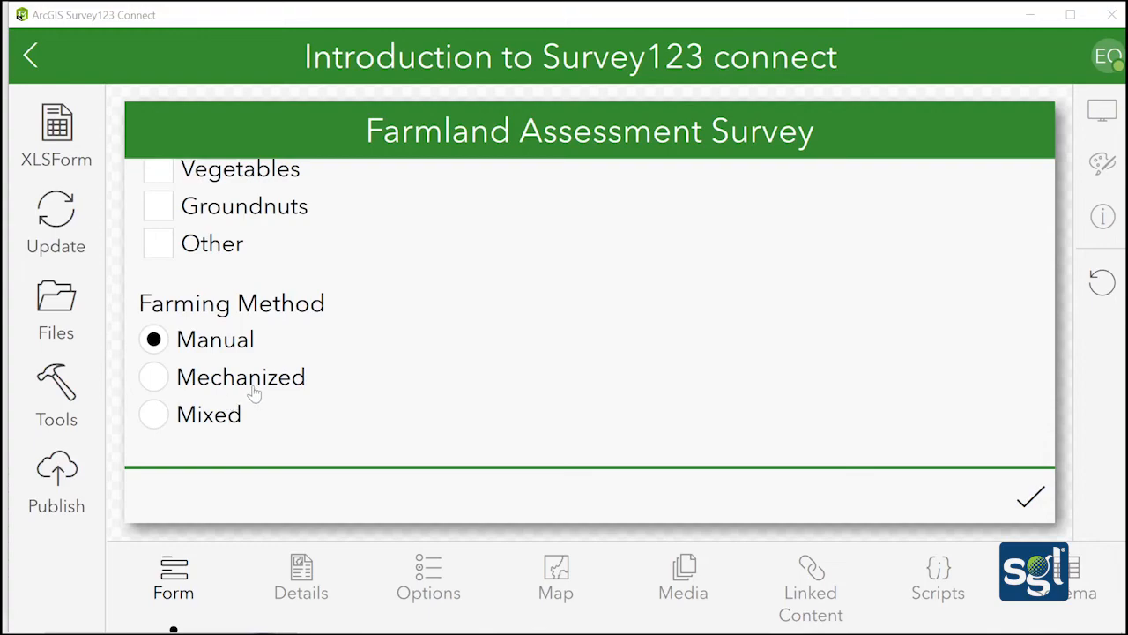
Return from the Survey123 Connect preview to the Excel XLSForm workbook
mouse_move(582, 629)
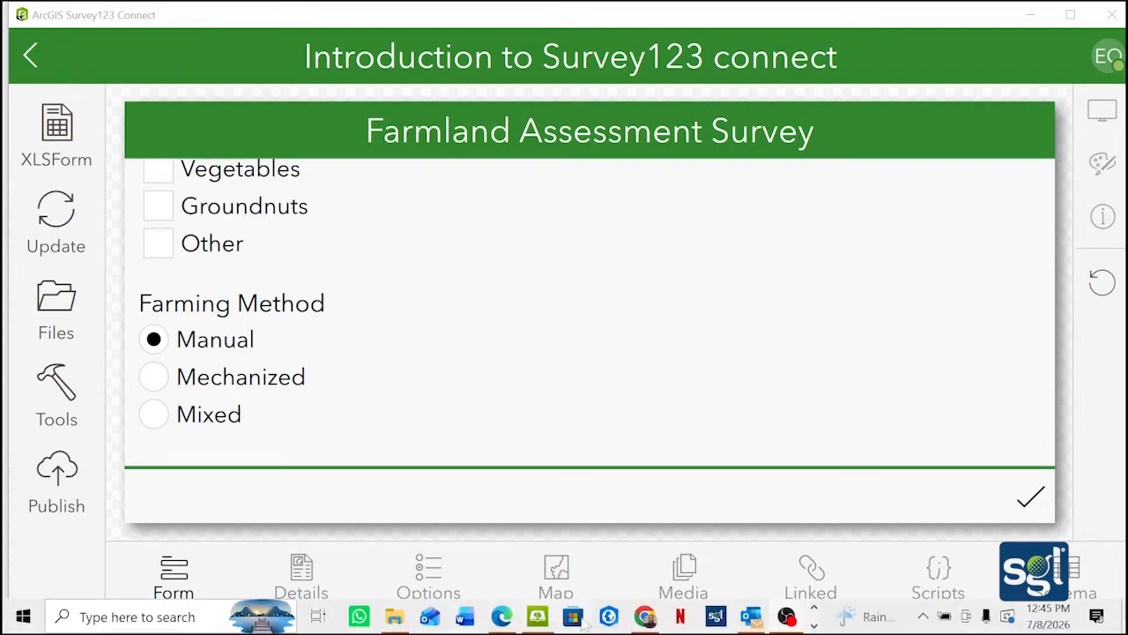
left_click(813, 624)
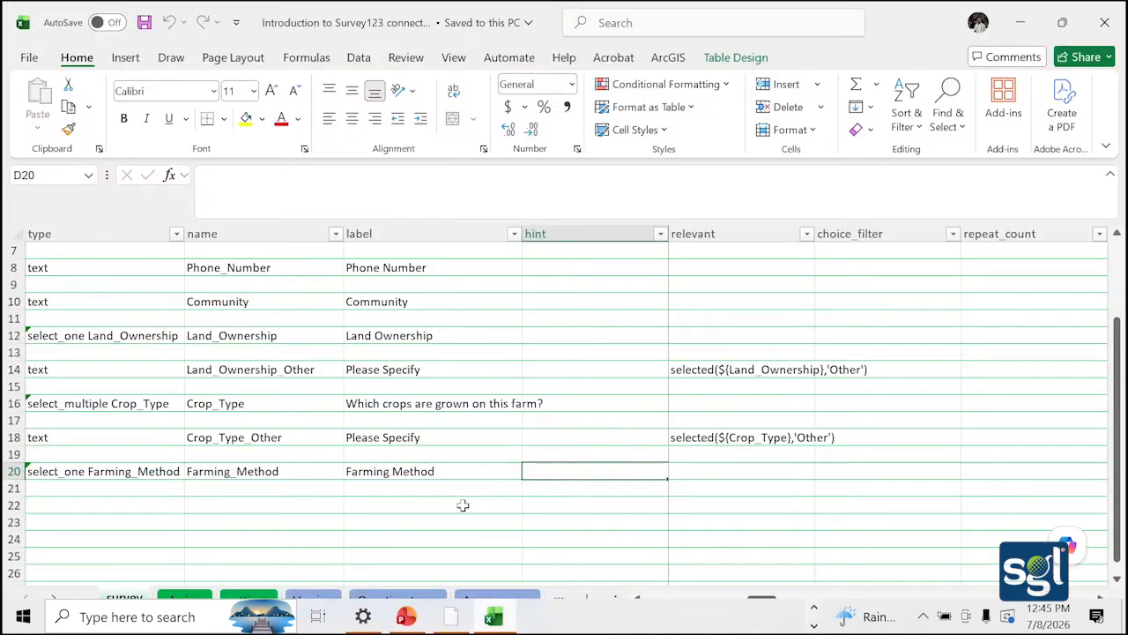
left_click(493, 617)
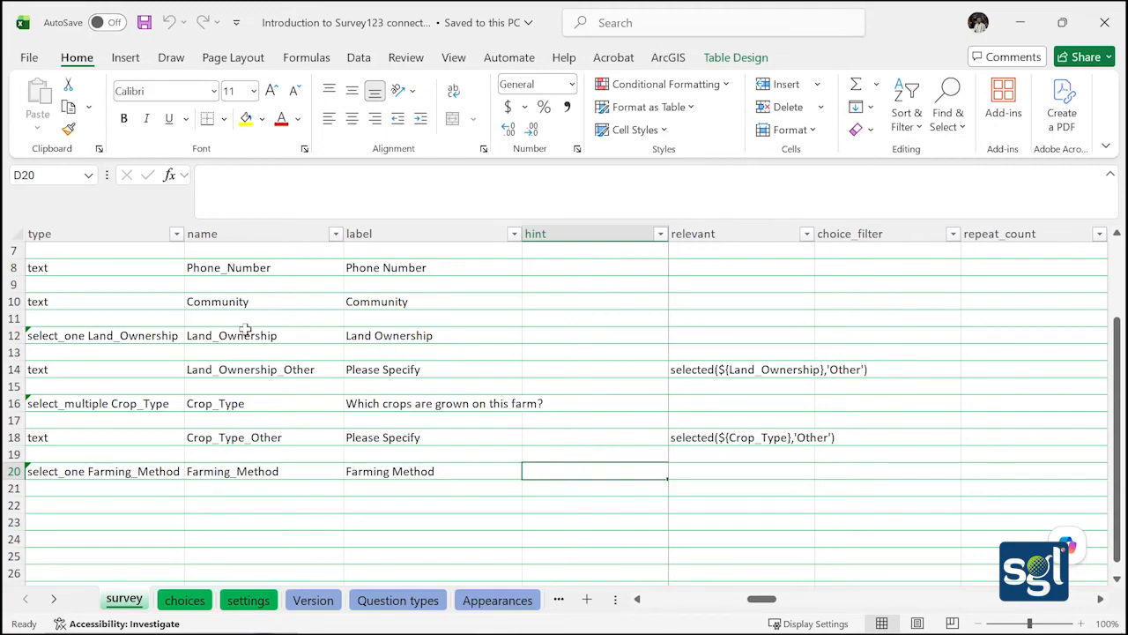
Set the type of the new question in row 22 to geopoint
left_click(153, 504)
scroll(292, 421, "down", 1)
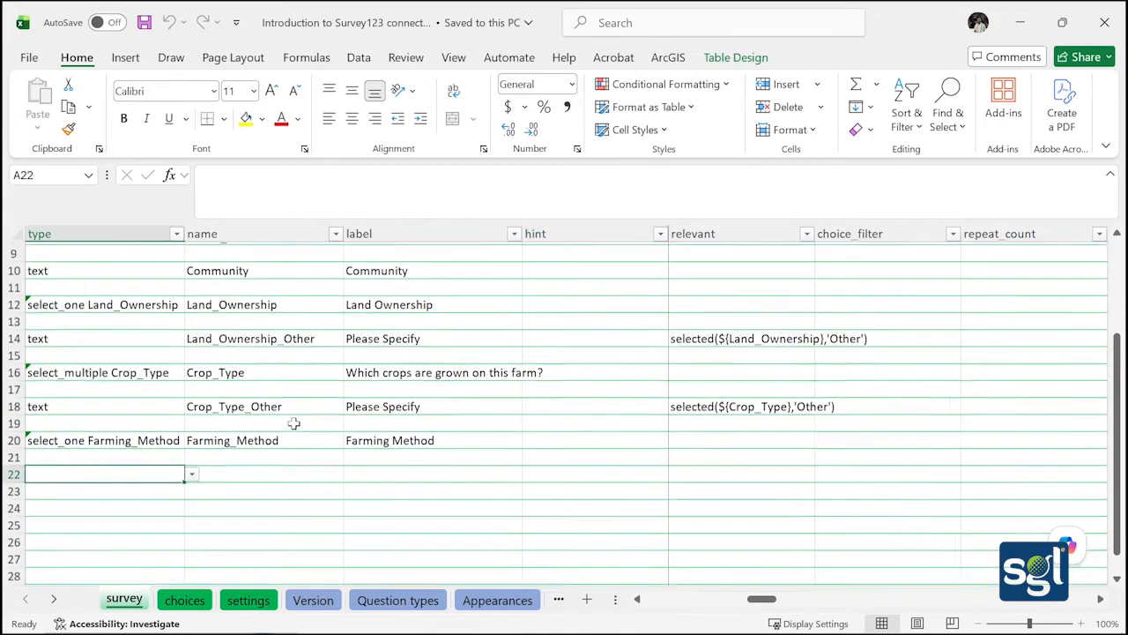
left_click(193, 456)
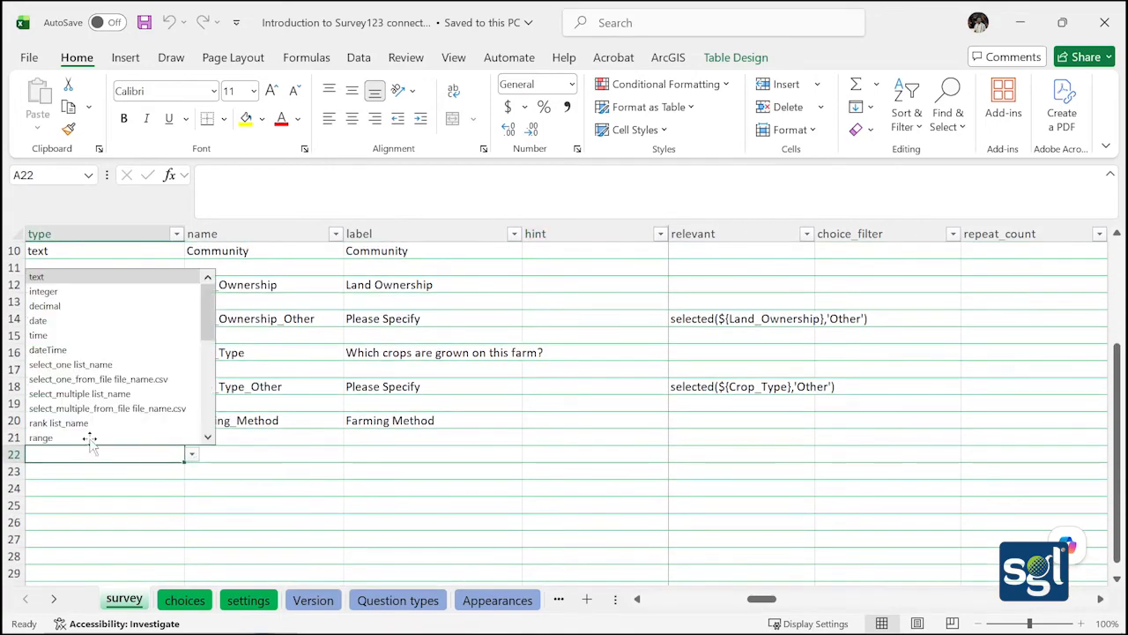
scroll(53, 335, "down", 2)
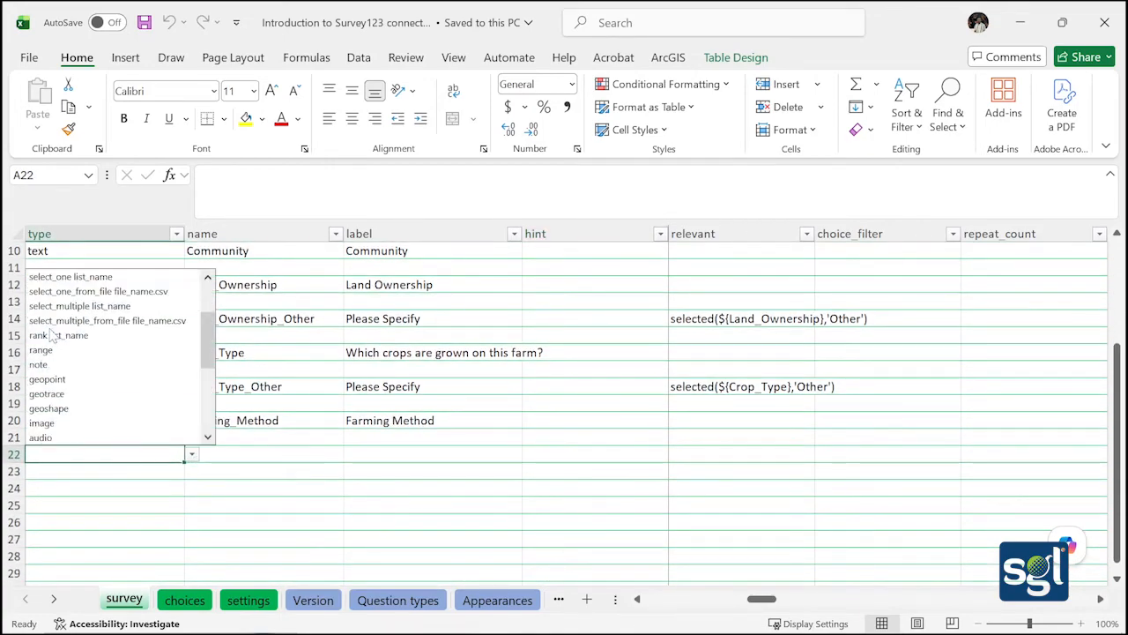
left_click(49, 379)
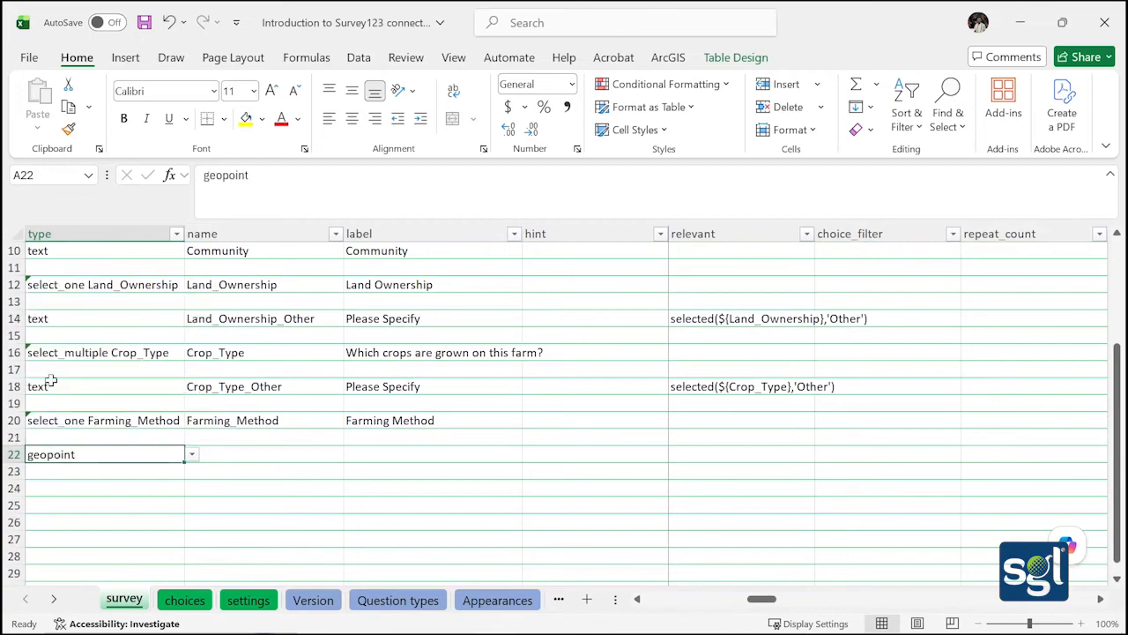
left_click(222, 456)
left_click(159, 456)
left_click(191, 455)
scroll(132, 397, "down", 2)
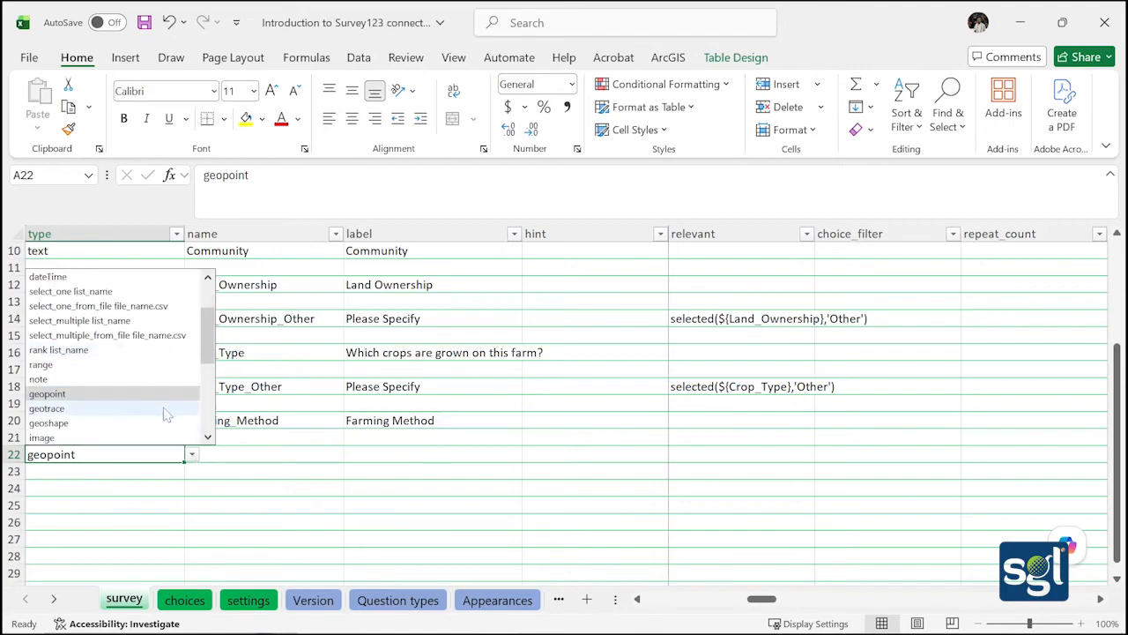
left_click(246, 458)
Name the row 22 question Farm_Location and save the workbook
double_click(247, 459)
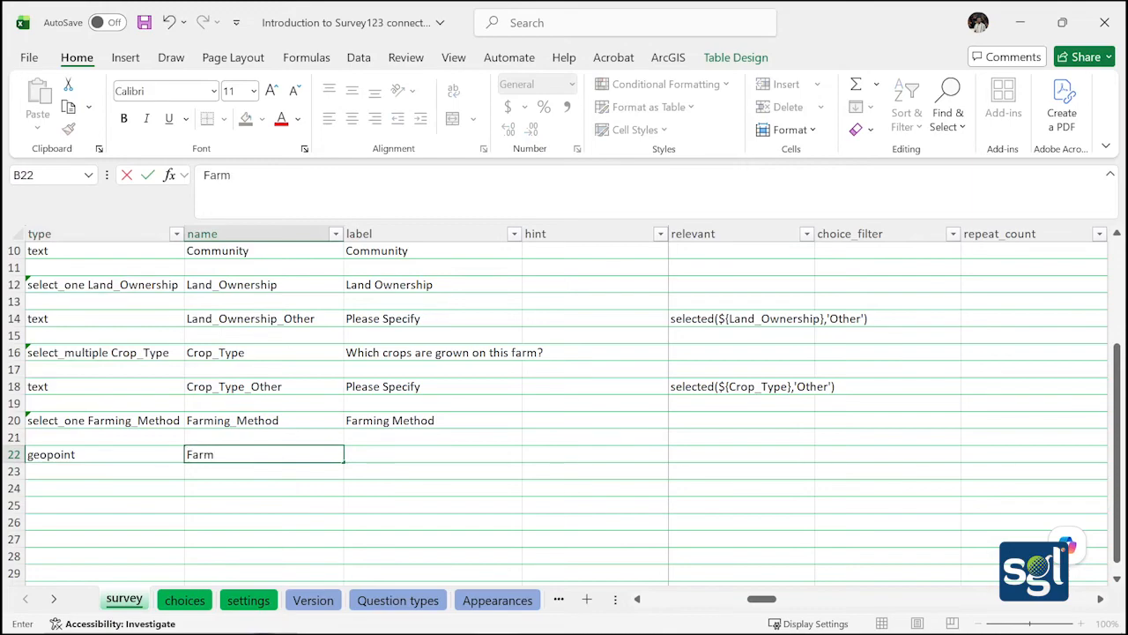
type("Farm_Location")
key("Tab")
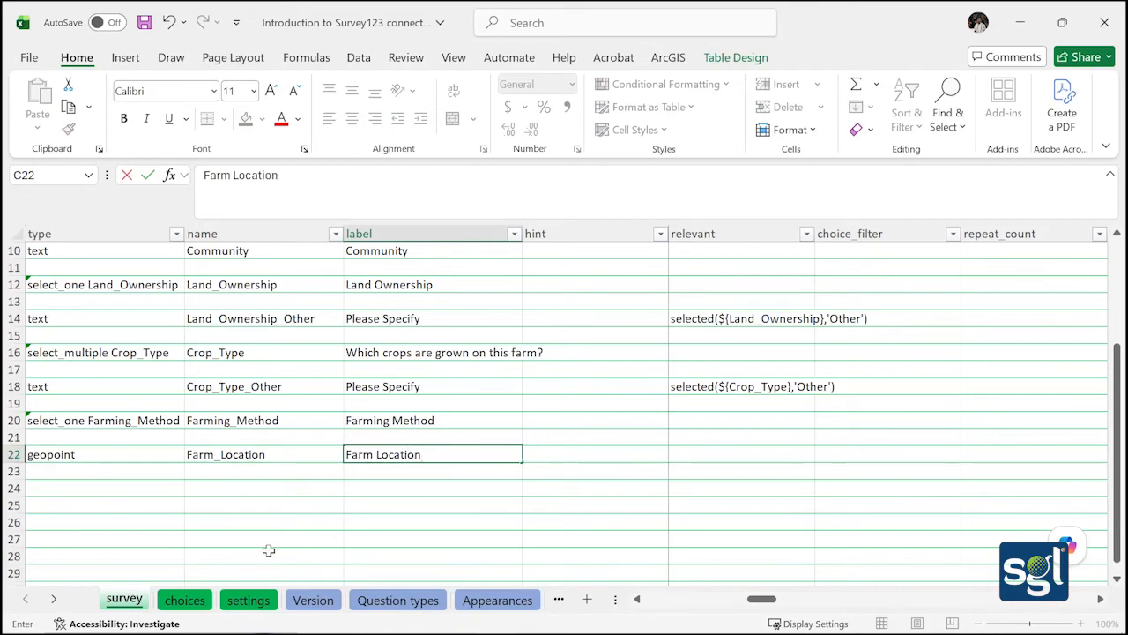
left_click(144, 22)
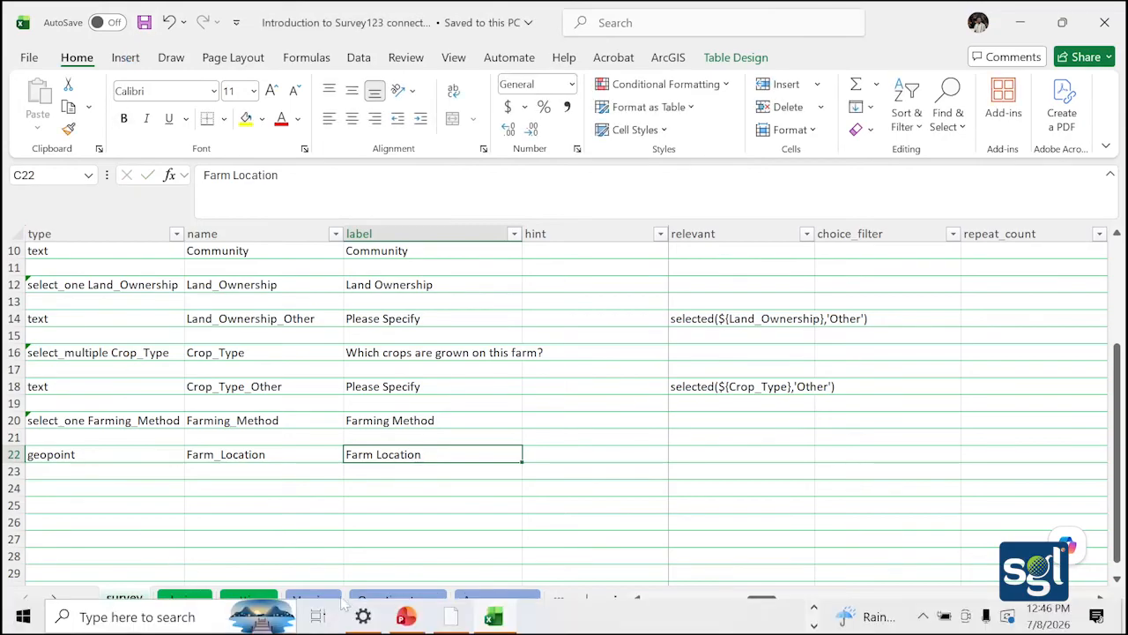
left_click(453, 614)
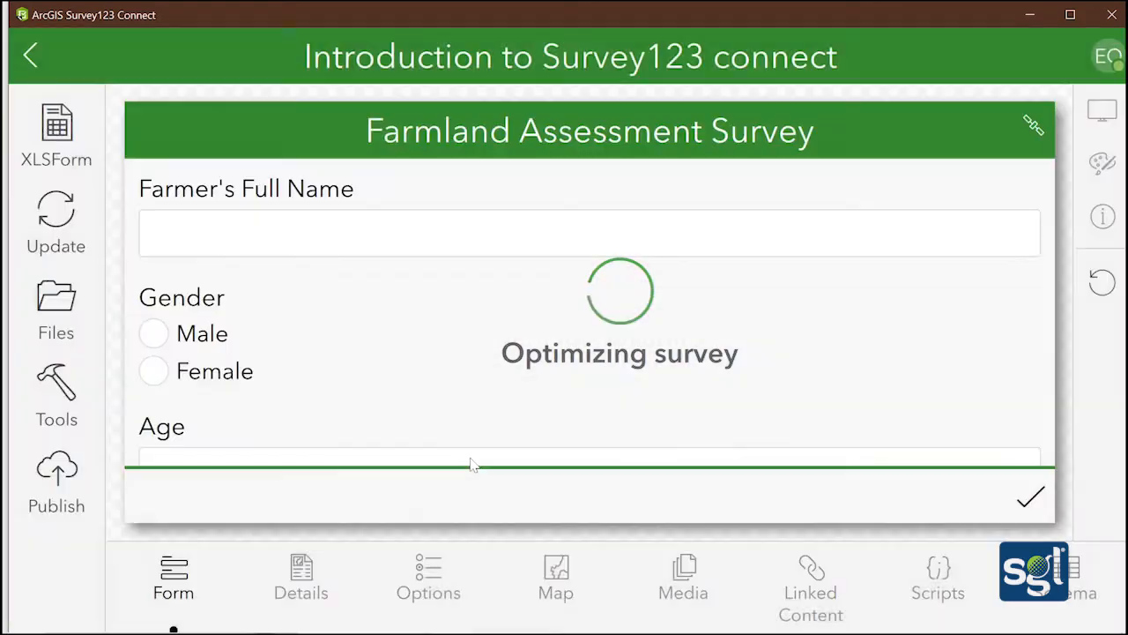
scroll(372, 347, "down", 5)
scroll(372, 346, "down", 10)
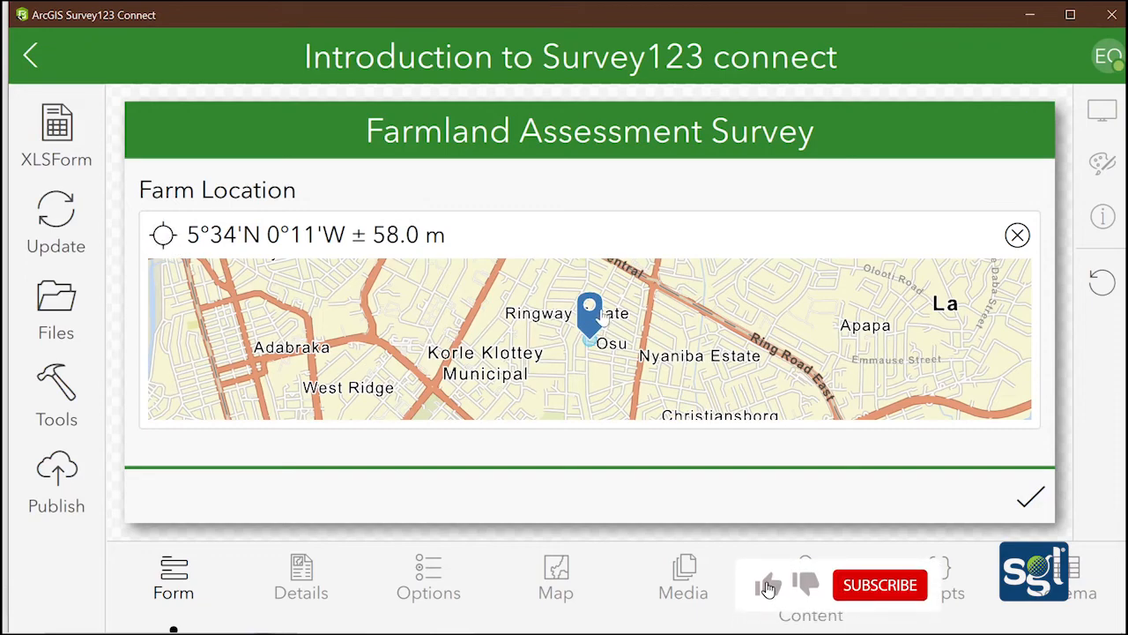
scroll(581, 352, "up", 5)
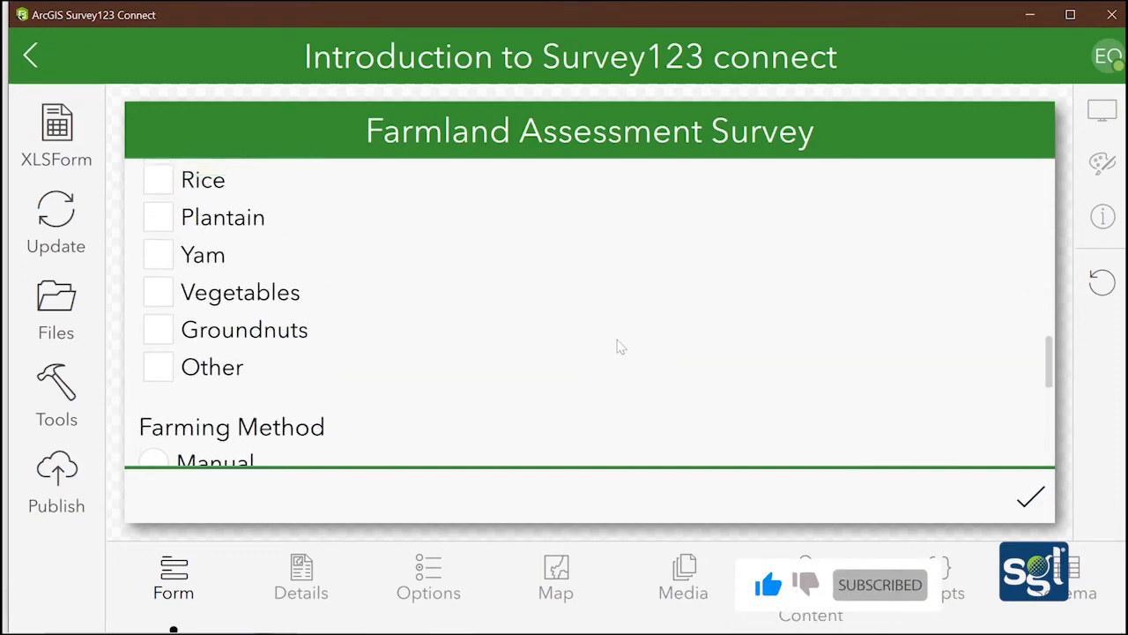
scroll(620, 346, "down", 5)
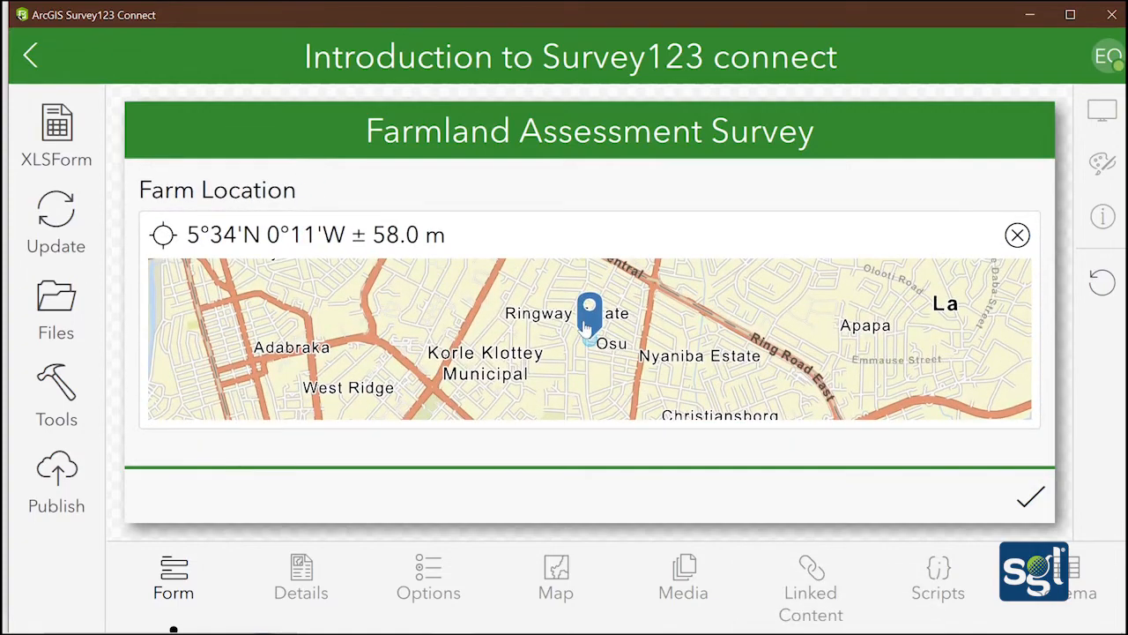
left_click(589, 349)
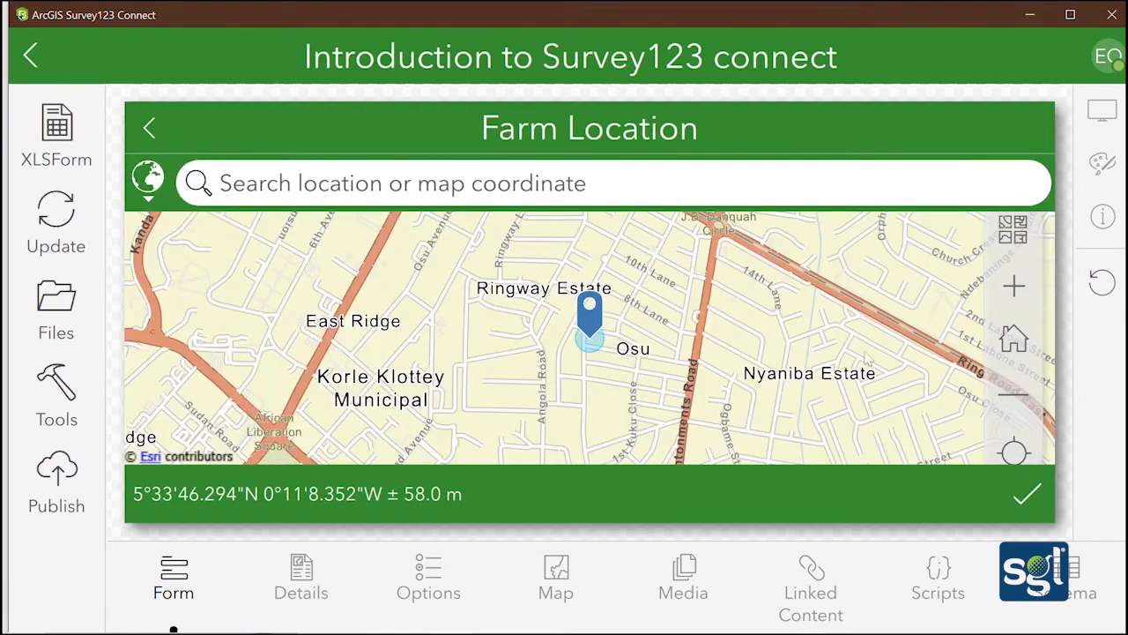
left_click_drag(868, 357, 894, 363)
left_click(1013, 452)
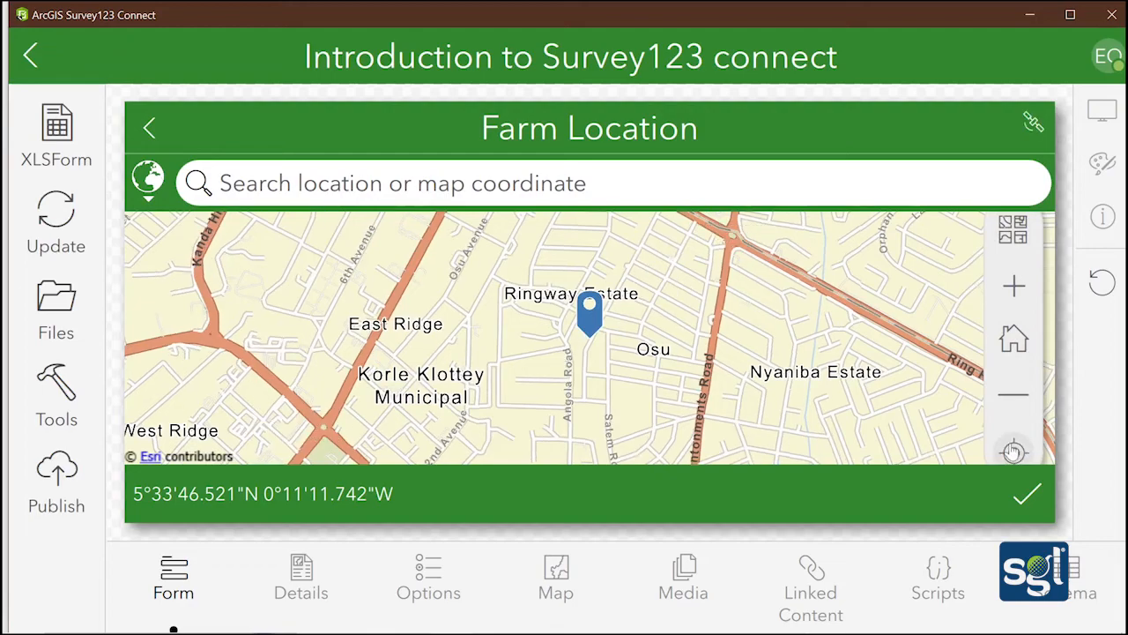
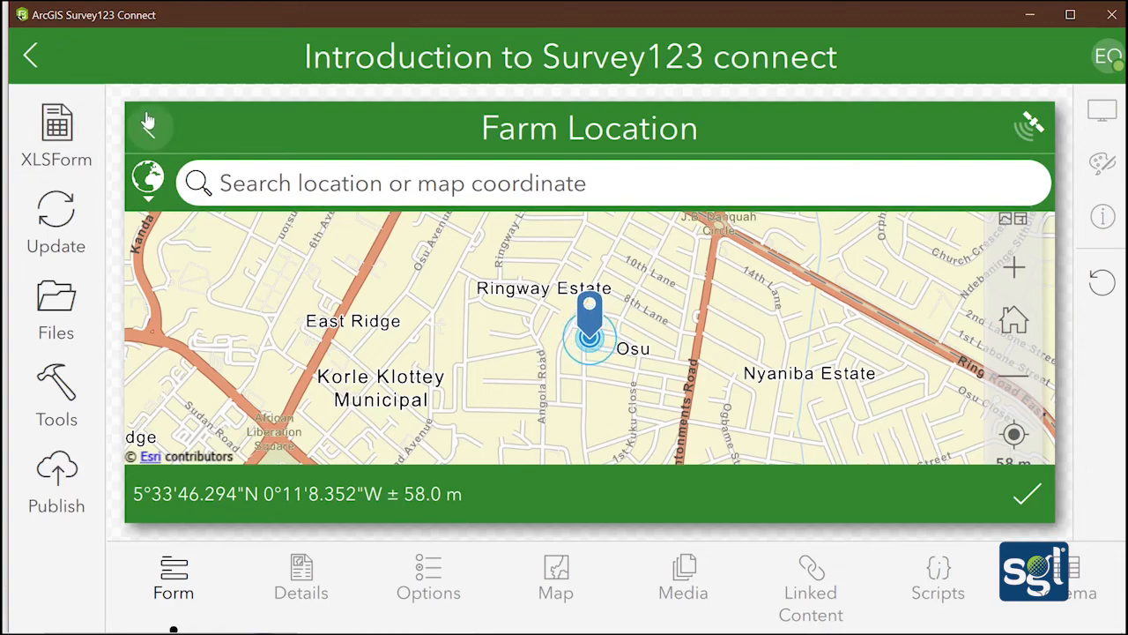
Reopen the Introduction to Survey123 connect survey, scroll to Farm Location, and open its XLSForm
left_click(29, 54)
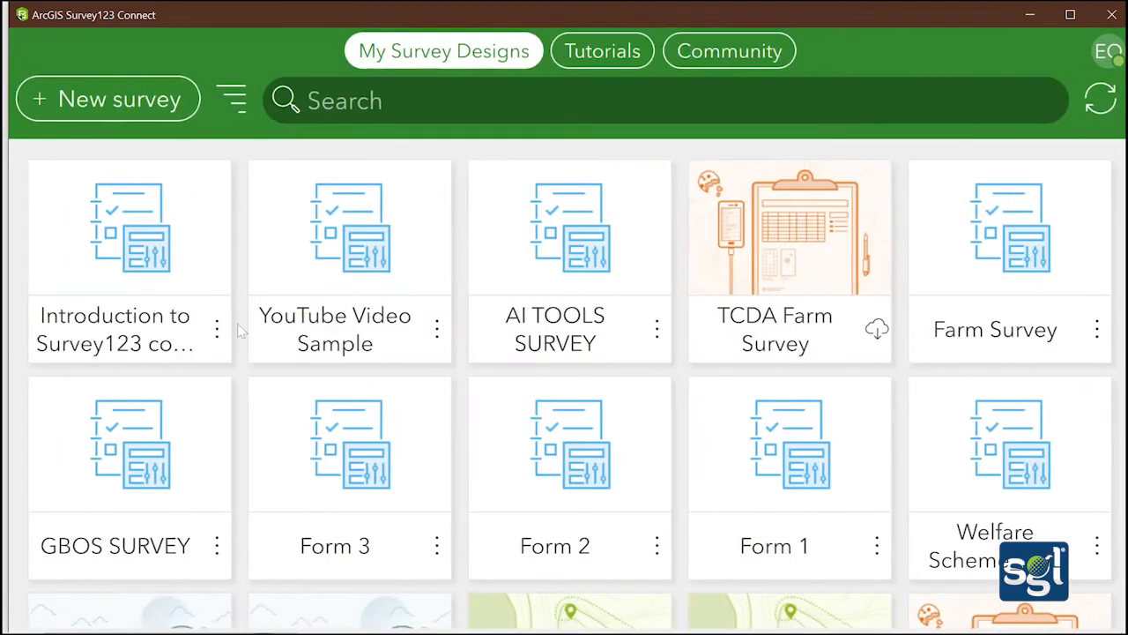
left_click(159, 225)
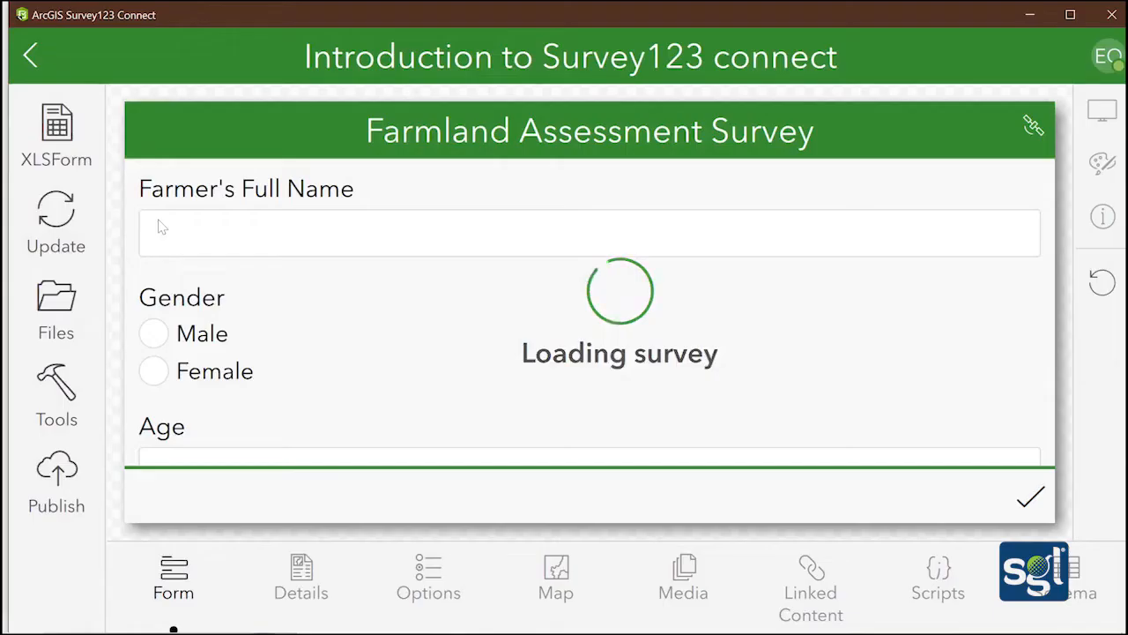
scroll(335, 308, "down", 5)
scroll(335, 310, "down", 5)
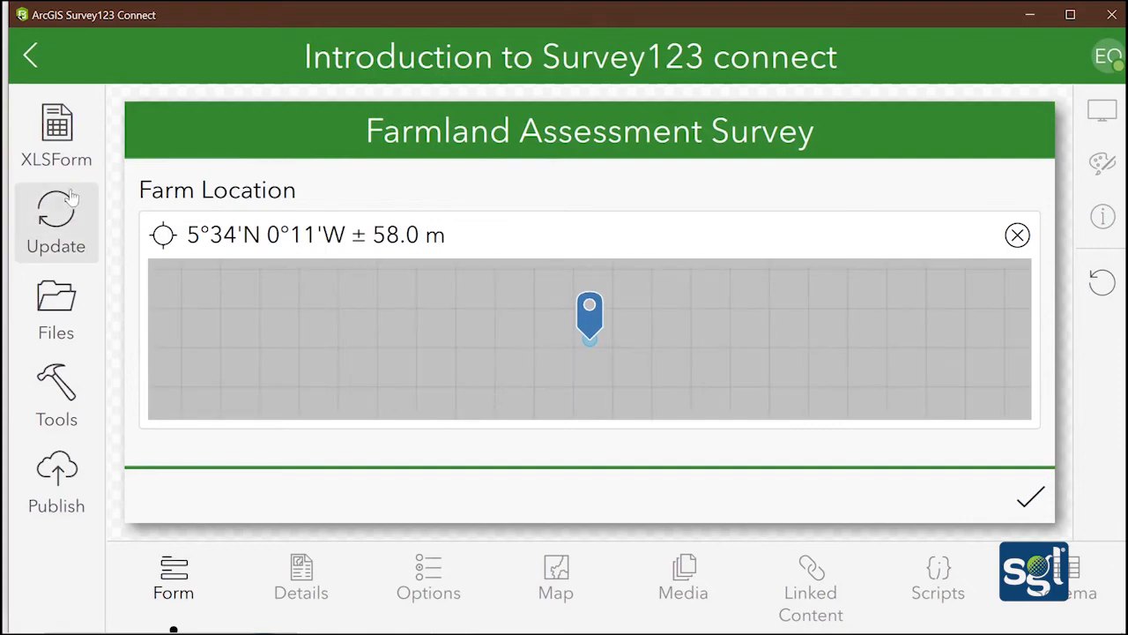
left_click(54, 129)
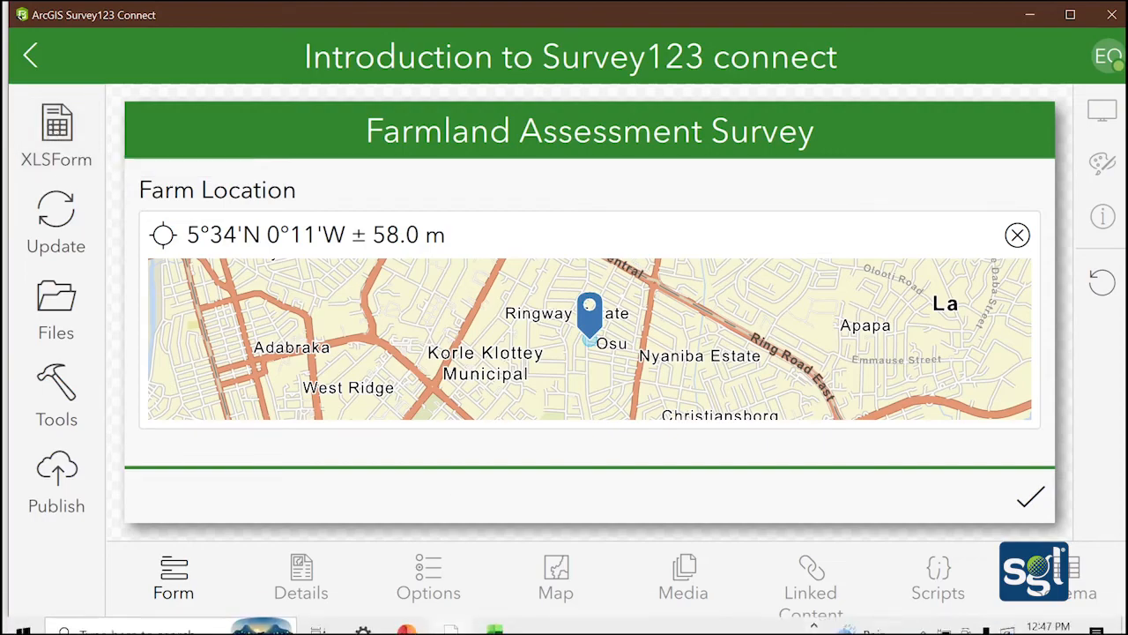
Set the question type in row 24 of the survey sheet to image
left_click(494, 618)
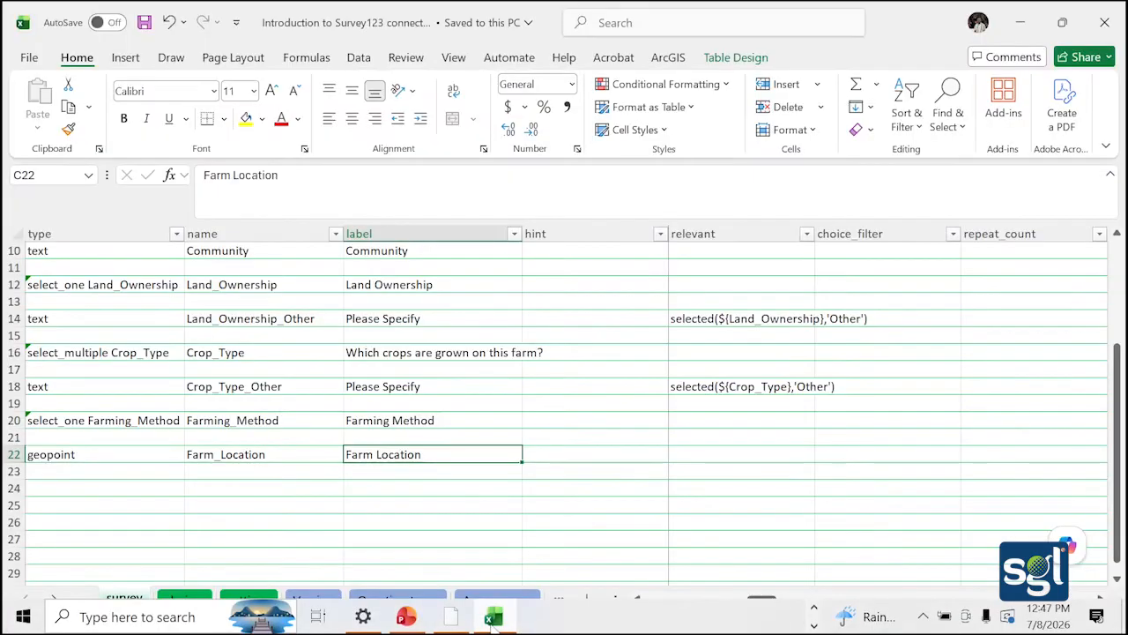
left_click(108, 488)
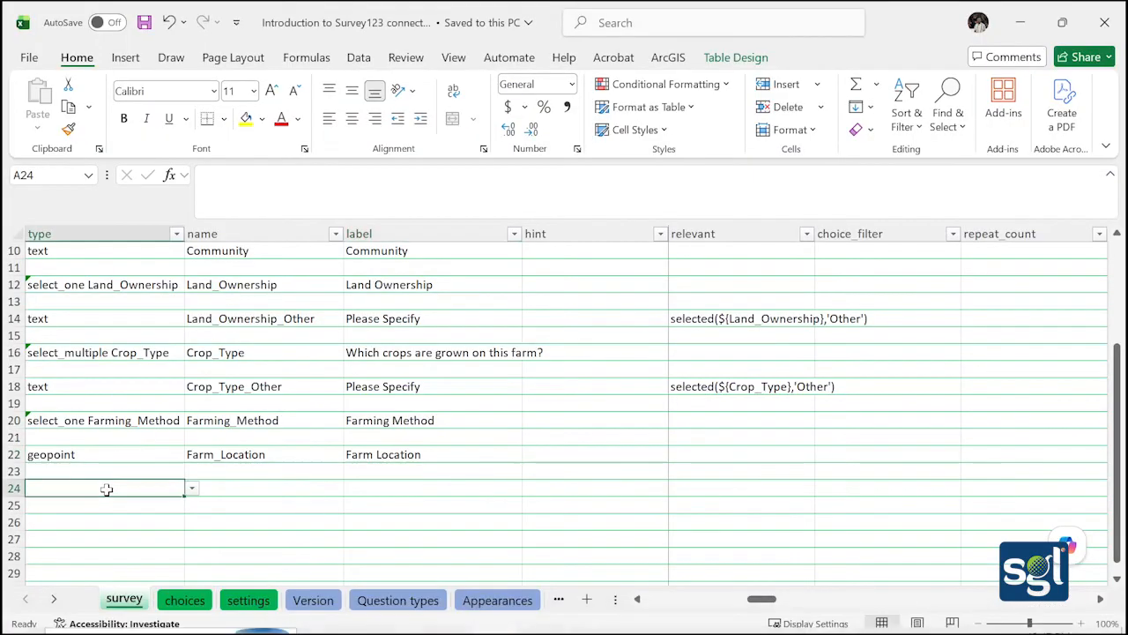
left_click(191, 488)
scroll(104, 421, "down", 1)
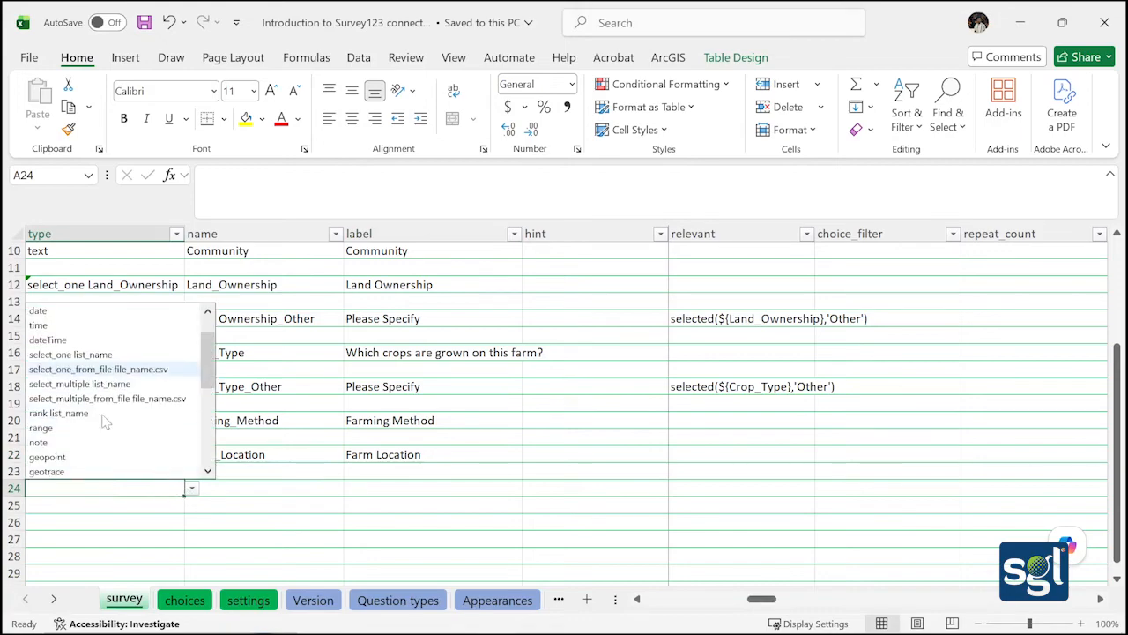
scroll(102, 421, "down", 1)
left_click(71, 462)
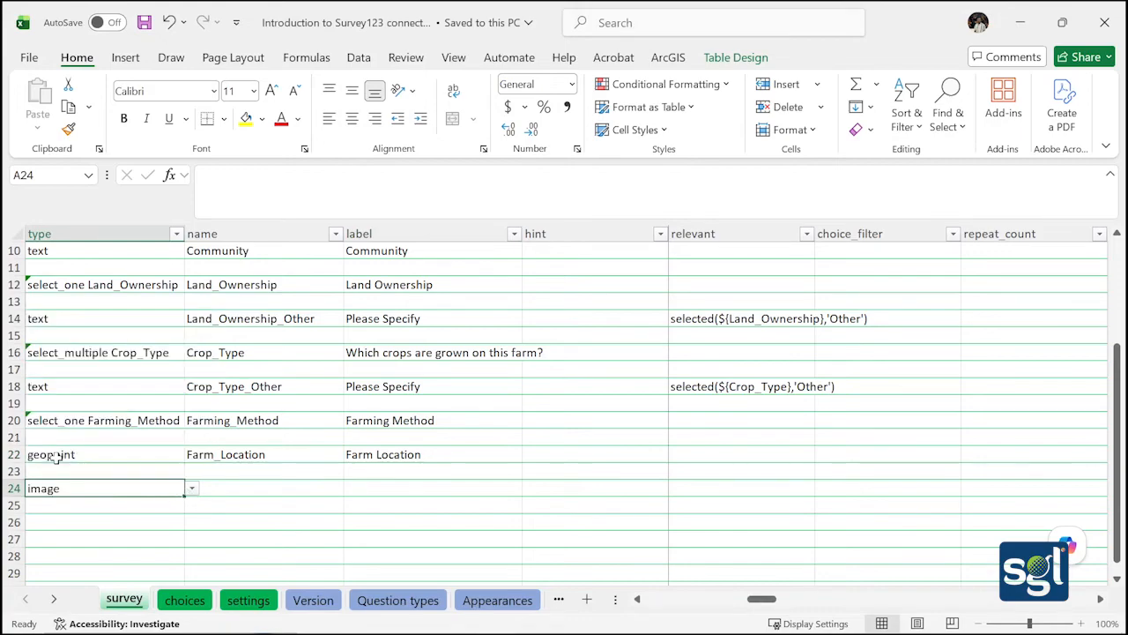
Name the row 24 question Farm_Image, label it Farm Image, and save the workbook
double_click(209, 488)
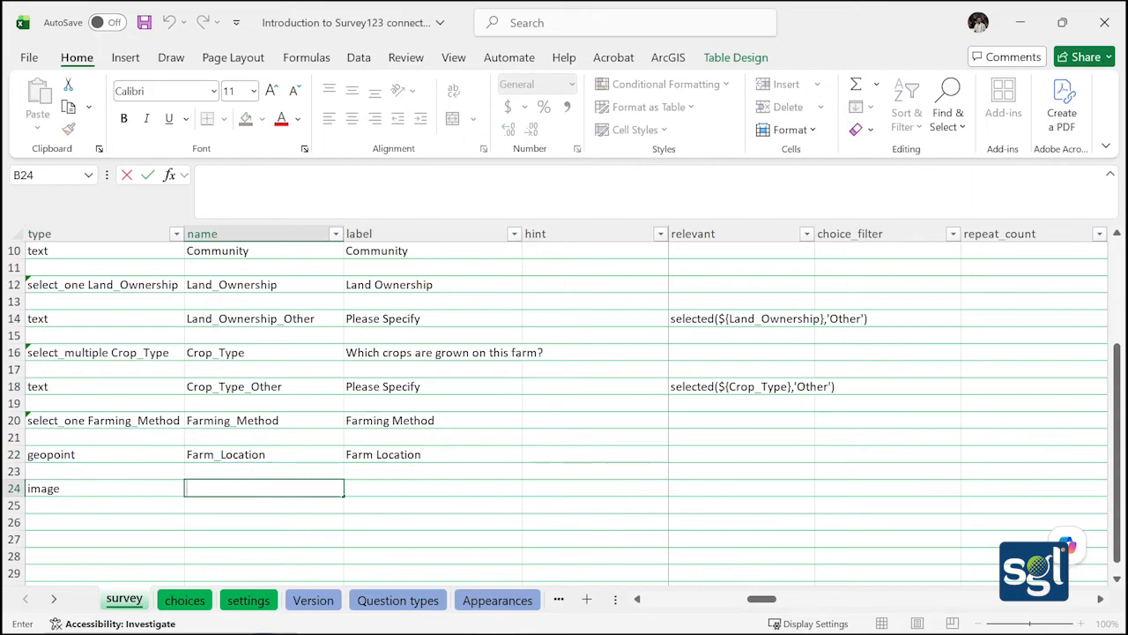
type("Farm_Ima")
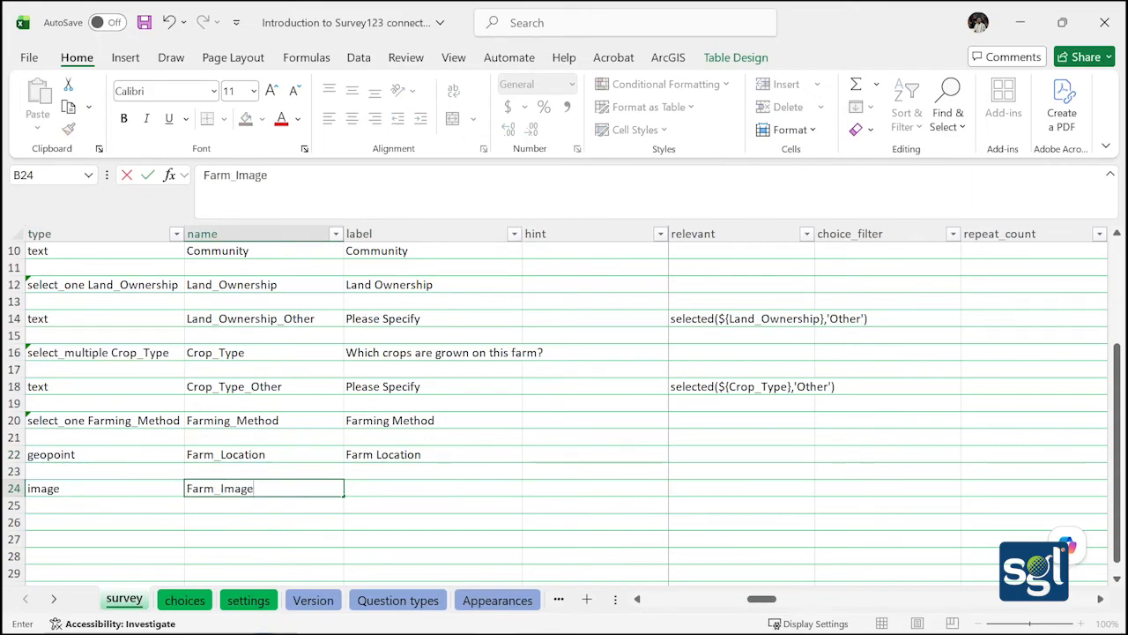
type("ge")
key("Tab")
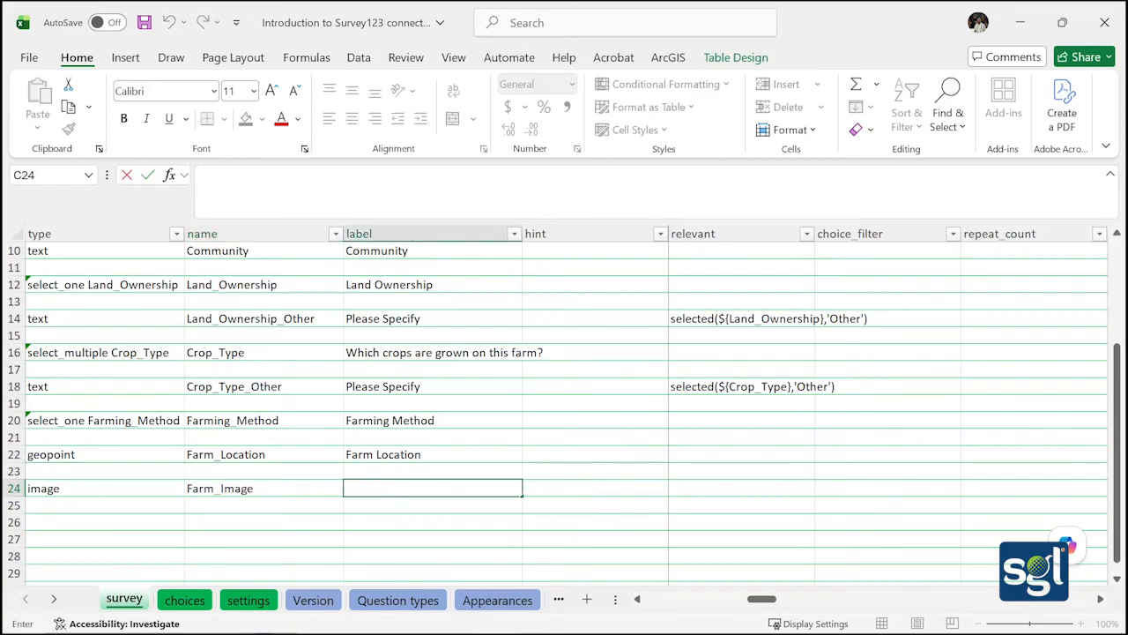
type("Farm Image")
left_click(382, 498)
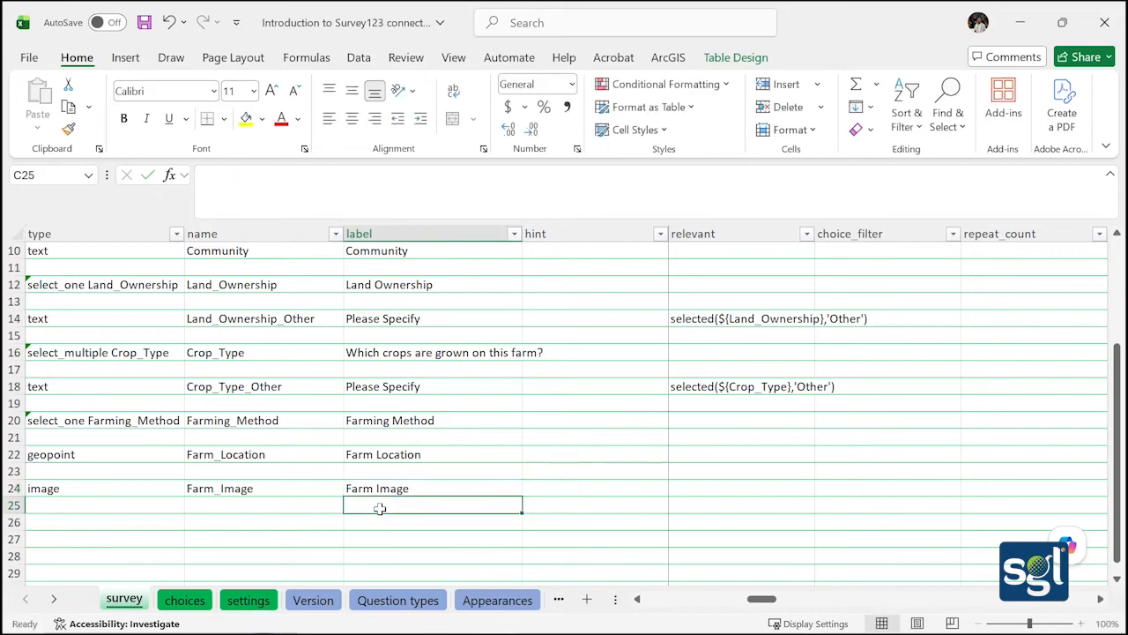
left_click(144, 22)
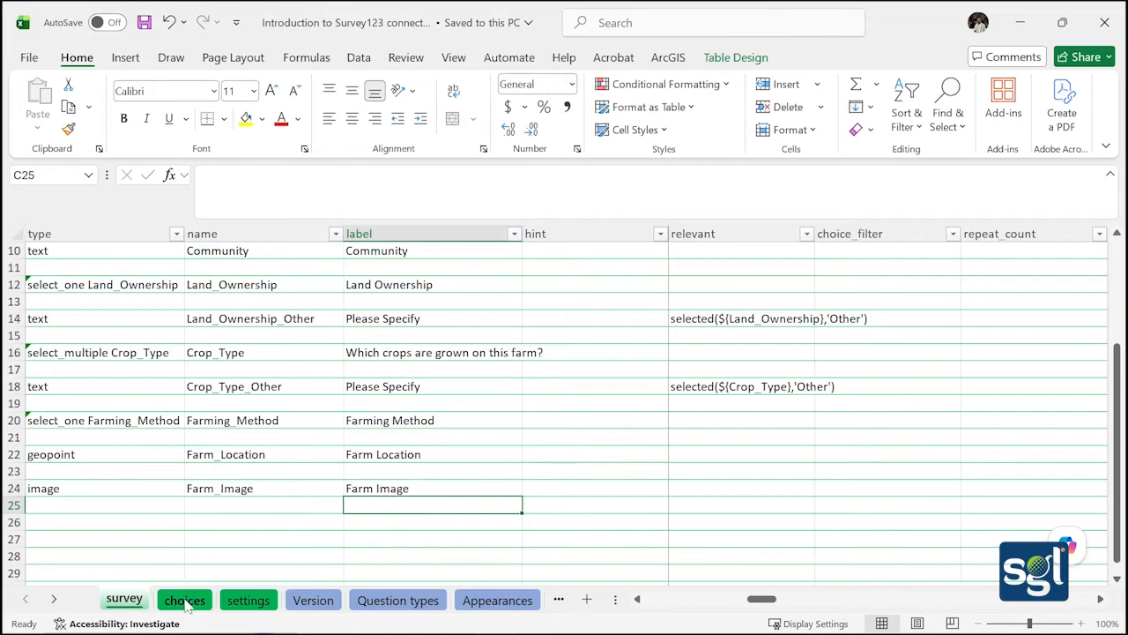
mouse_move(190, 631)
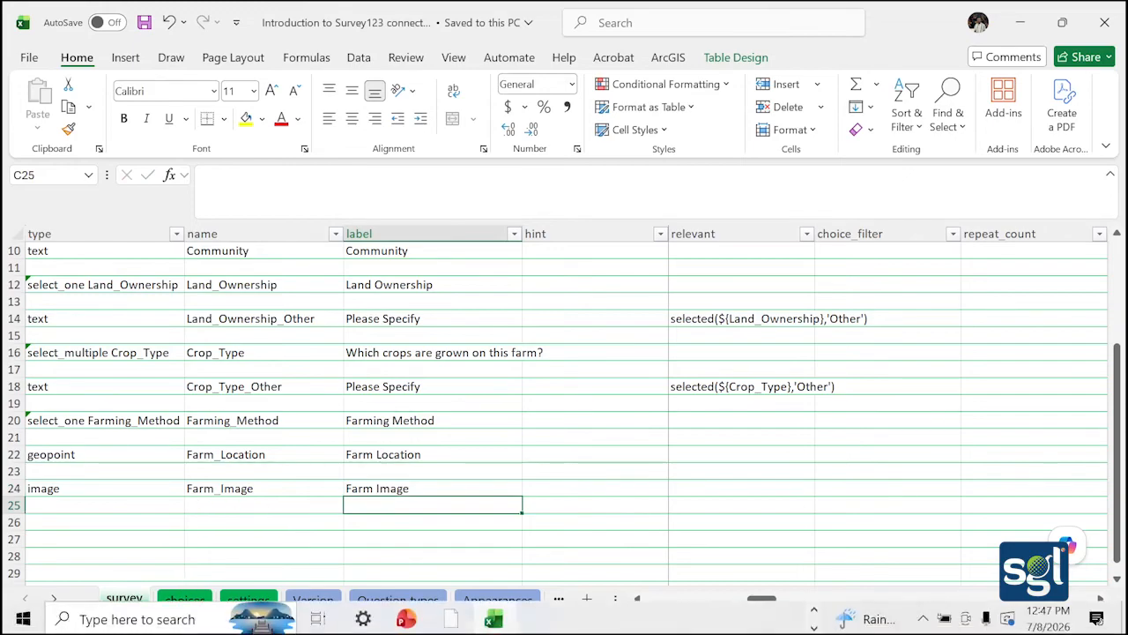
Scroll the preview to Farm Image, try its file picker, then return to the Excel sheet
left_click(459, 625)
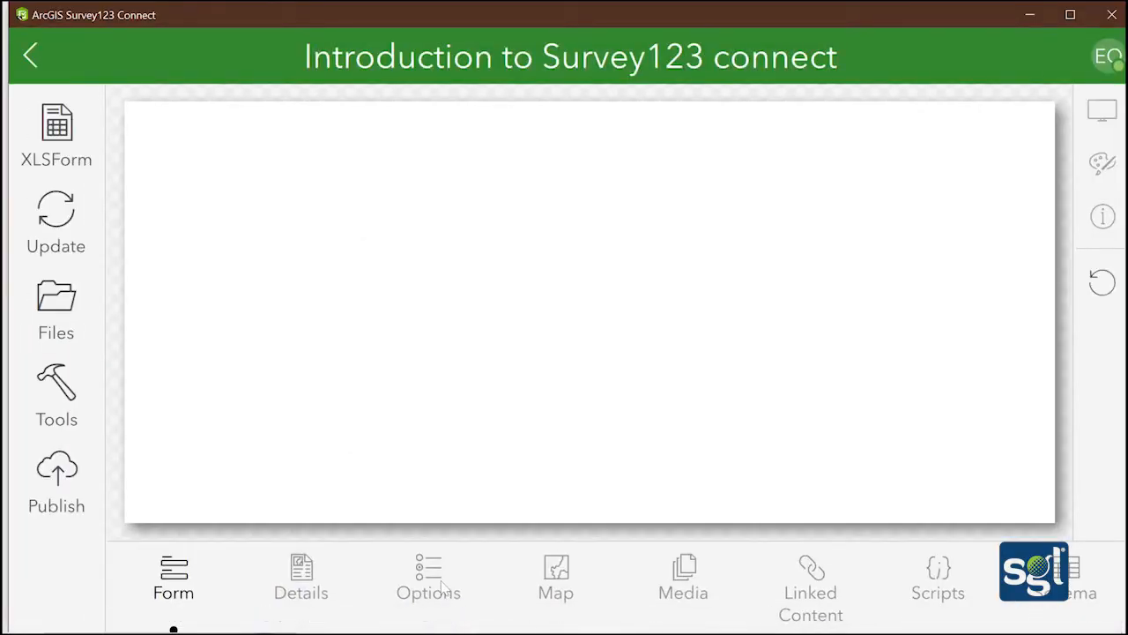
scroll(371, 311, "down", 10)
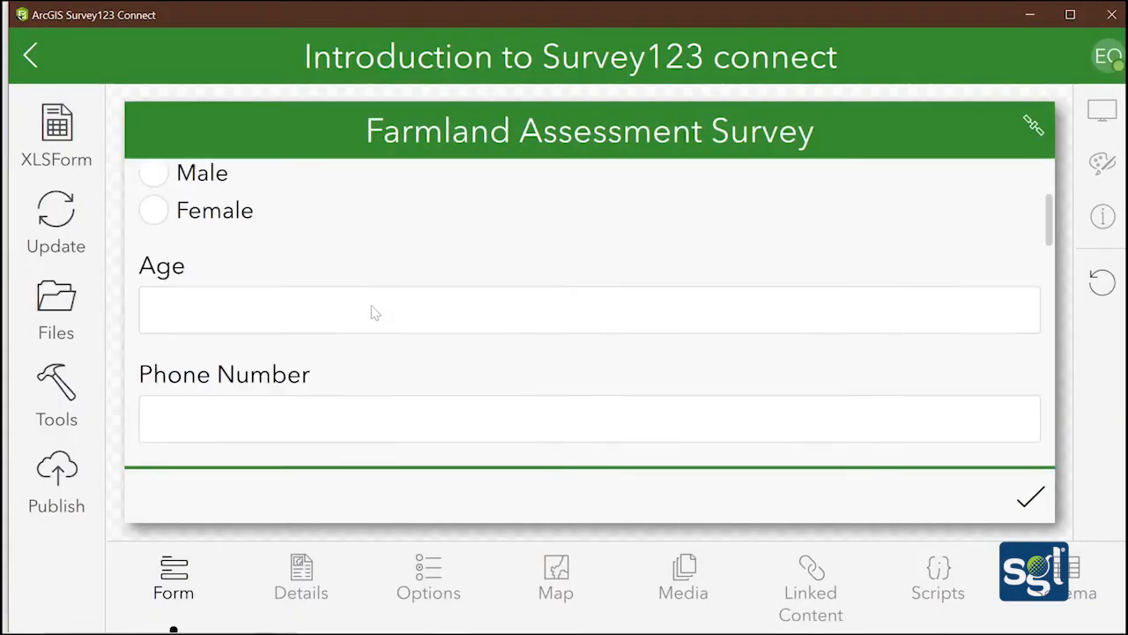
scroll(543, 370, "down", 3)
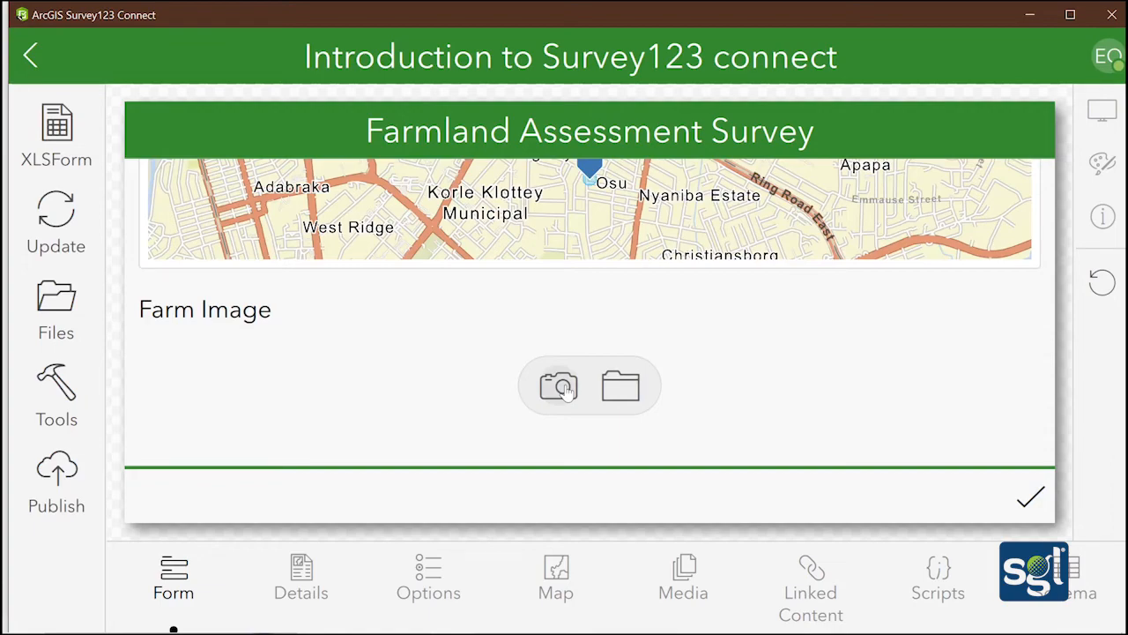
left_click(621, 386)
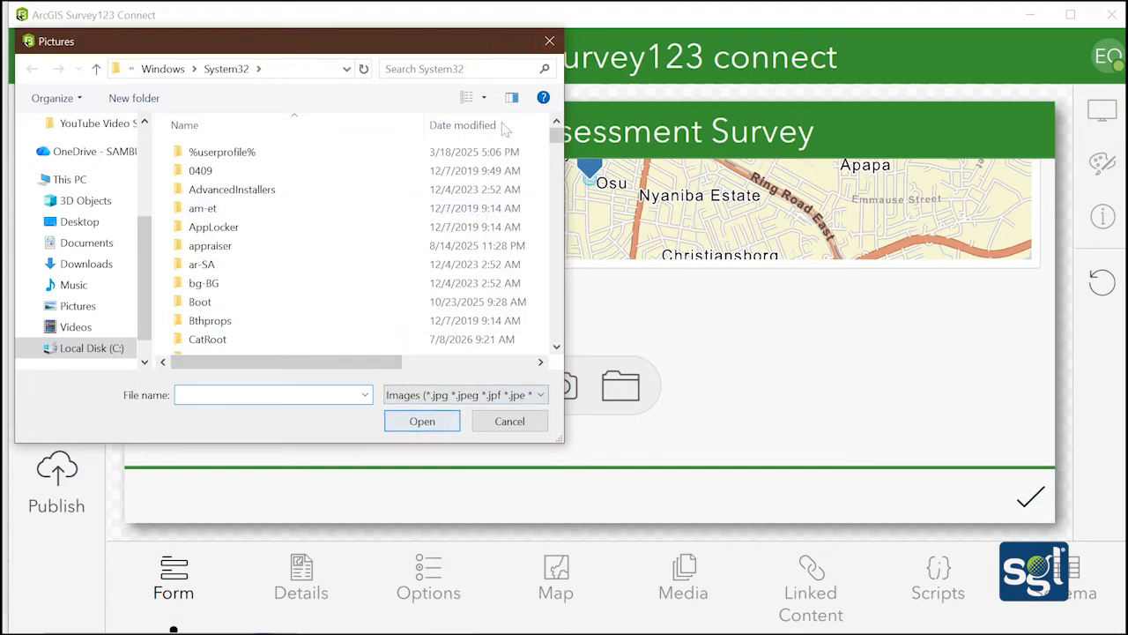
left_click(549, 40)
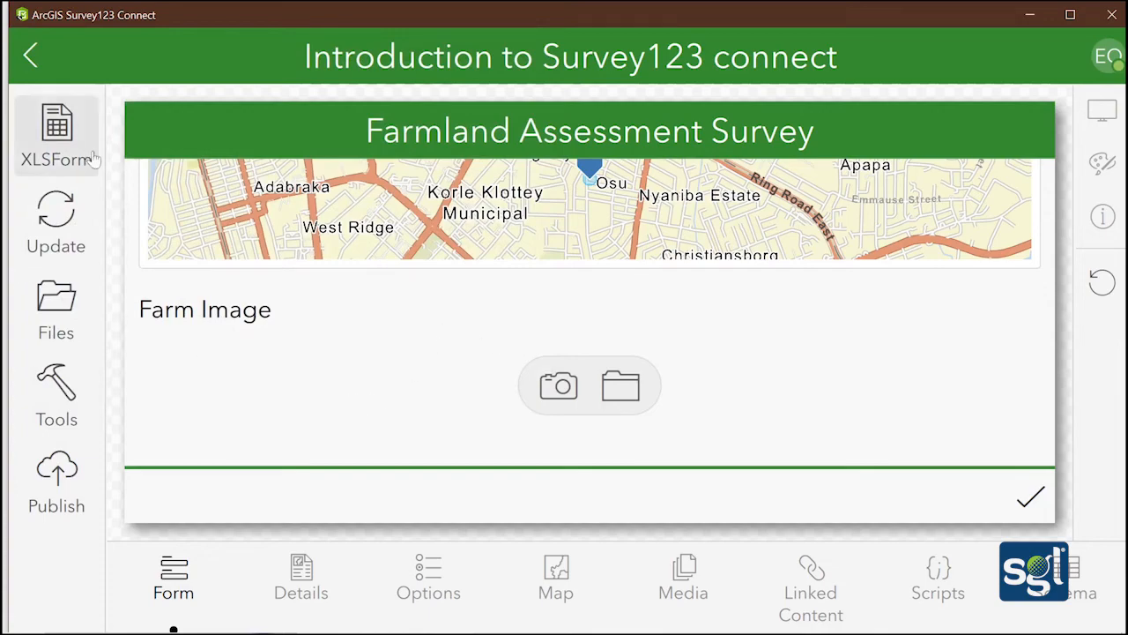
mouse_move(595, 631)
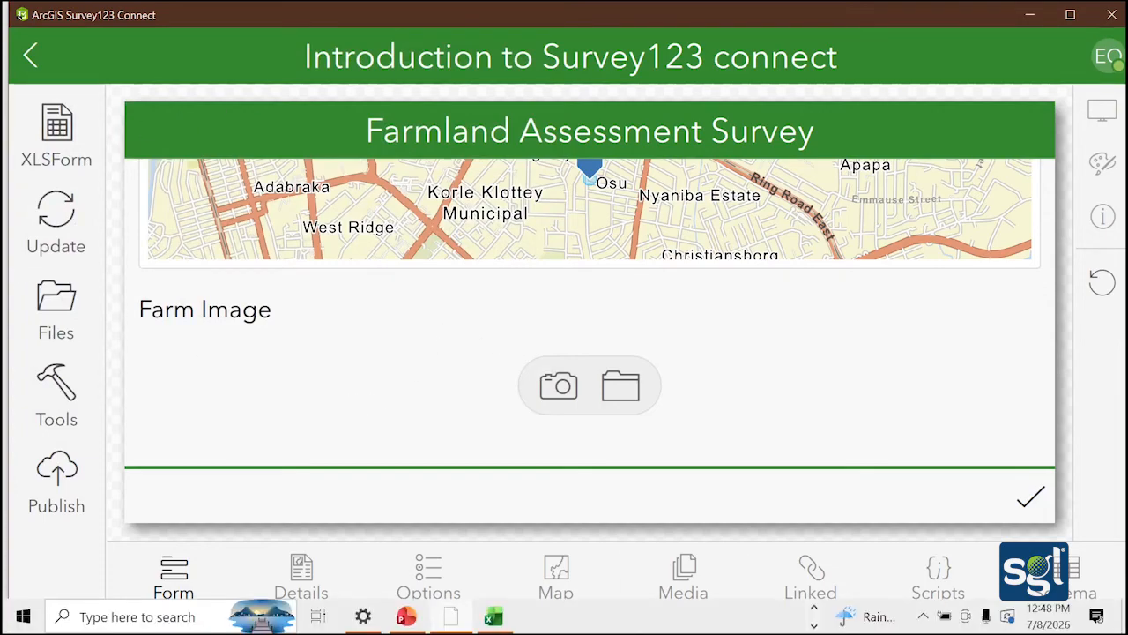
left_click(500, 627)
scroll(243, 397, "down", 1)
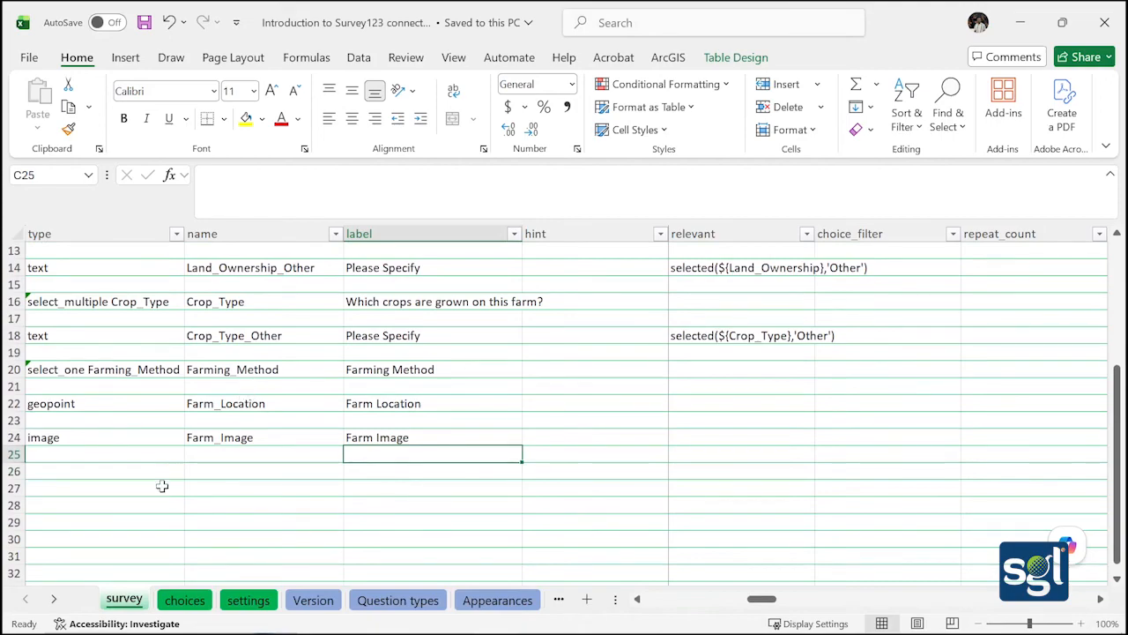
Set the question type in row 26 to text
left_click(118, 474)
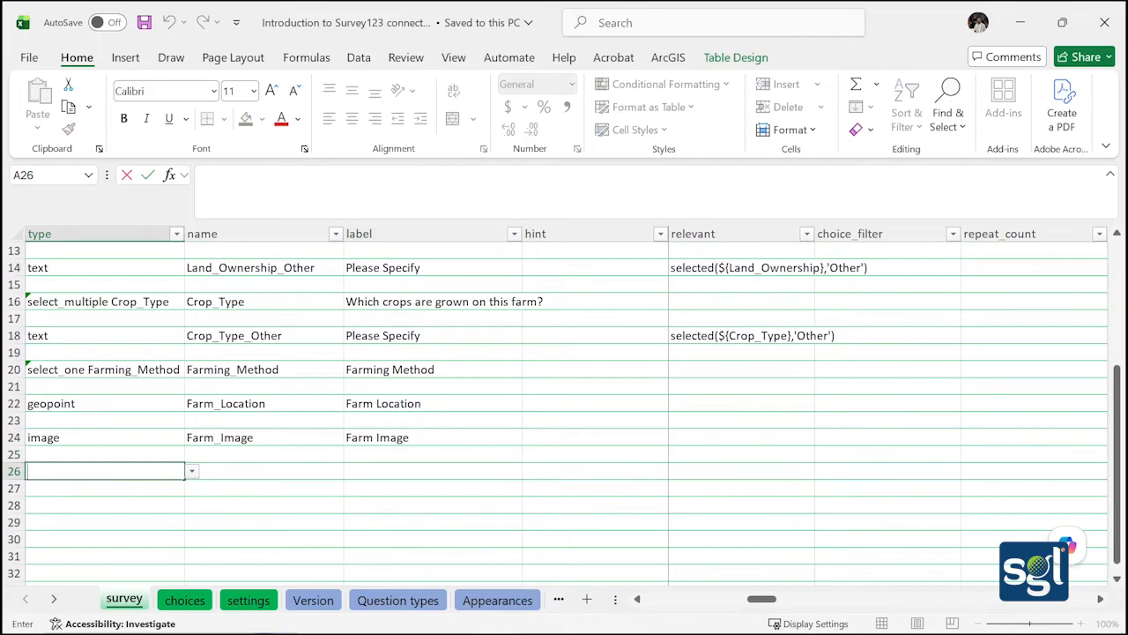
left_click(193, 472)
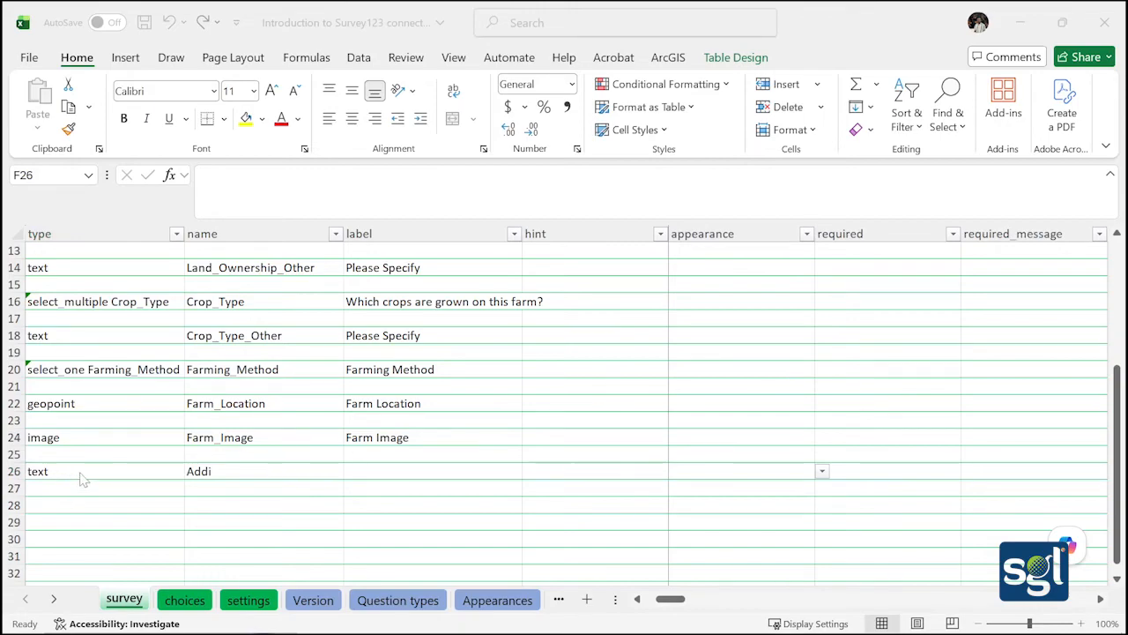
left_click(144, 470)
left_click(192, 470)
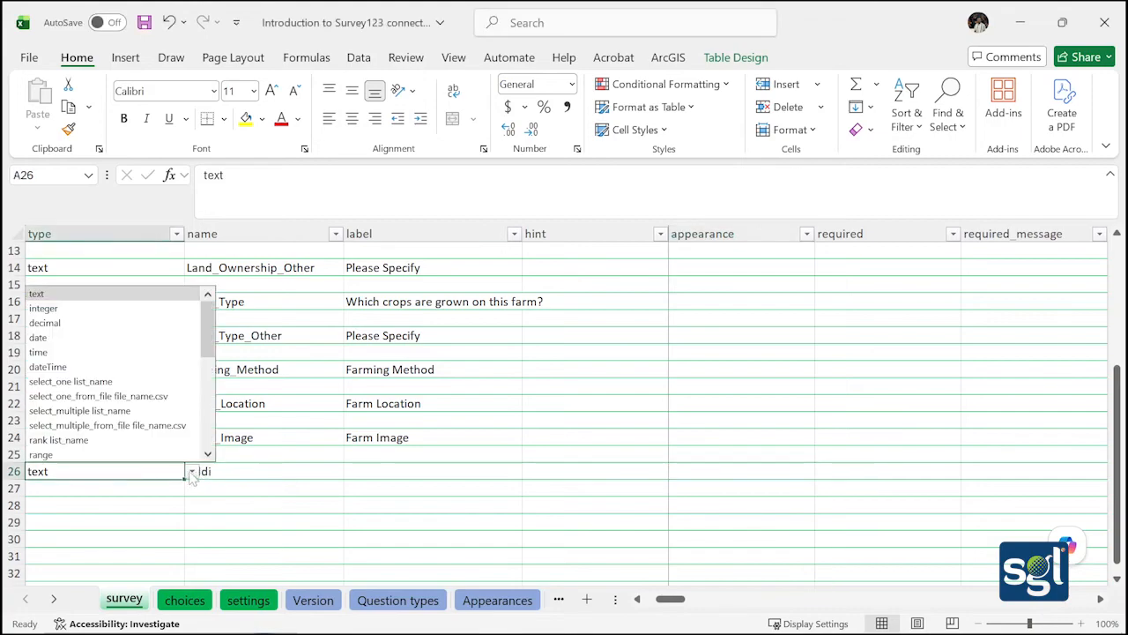
left_click(143, 293)
Name the row 26 question Additional_Comments and label it Additional Comments
double_click(233, 472)
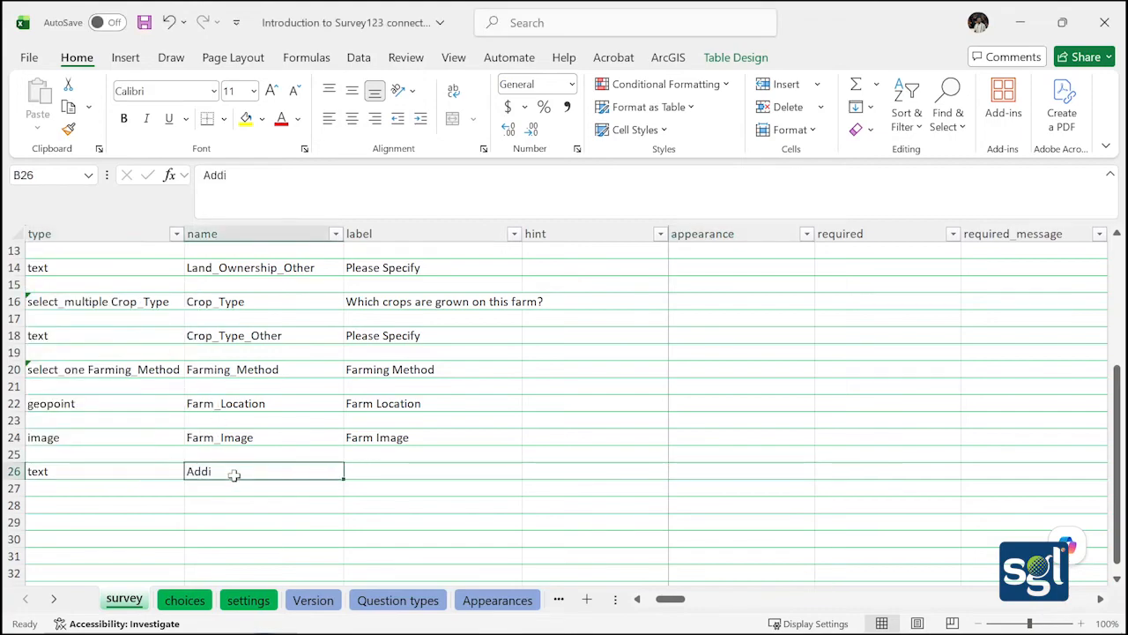
type("tio")
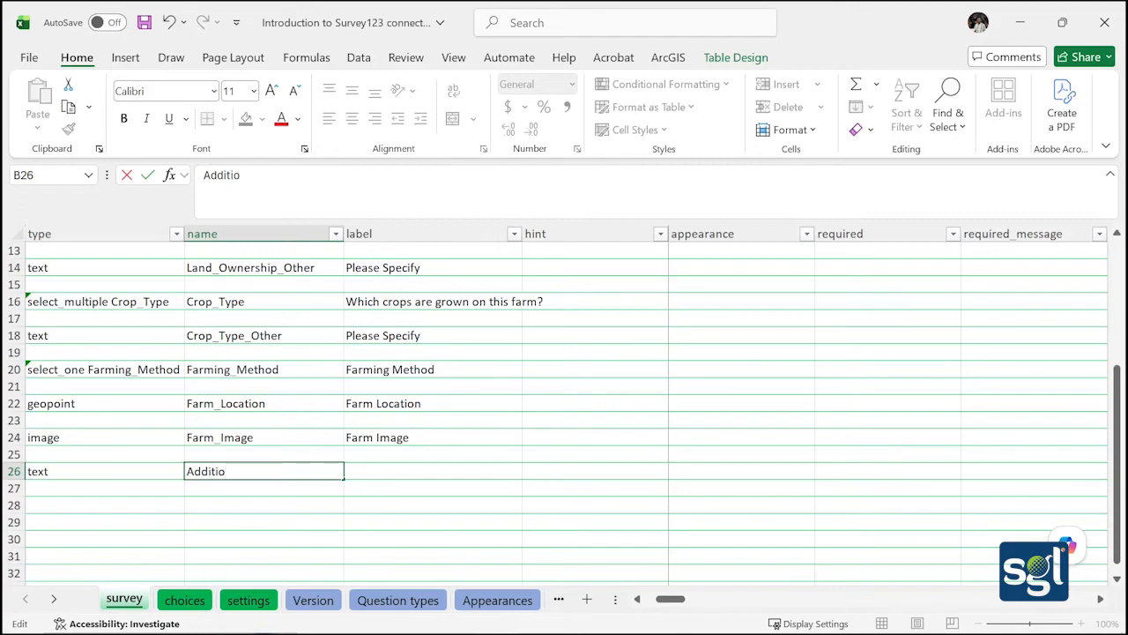
type("nal_Commen")
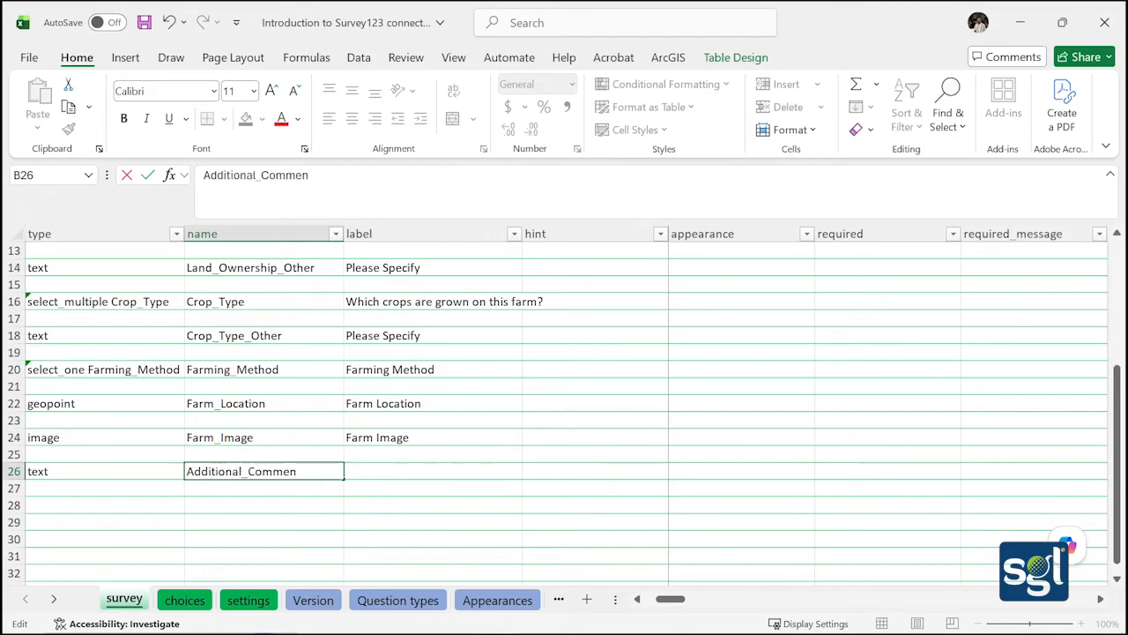
type("r")
key("BackSpace")
left_click(382, 469)
type("Add")
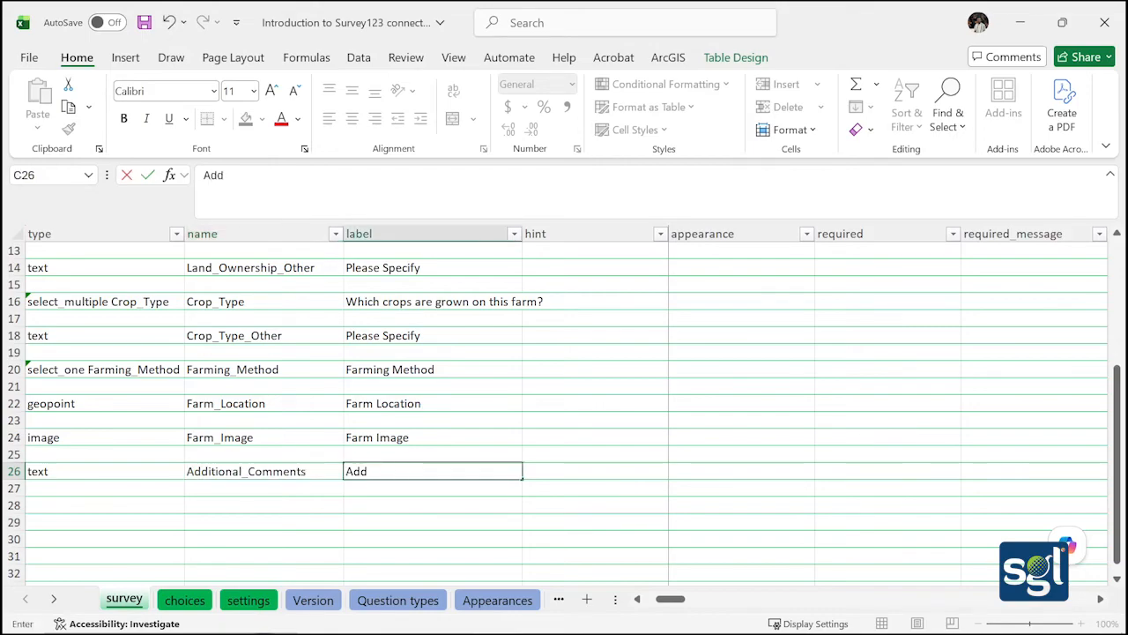
type("itional ")
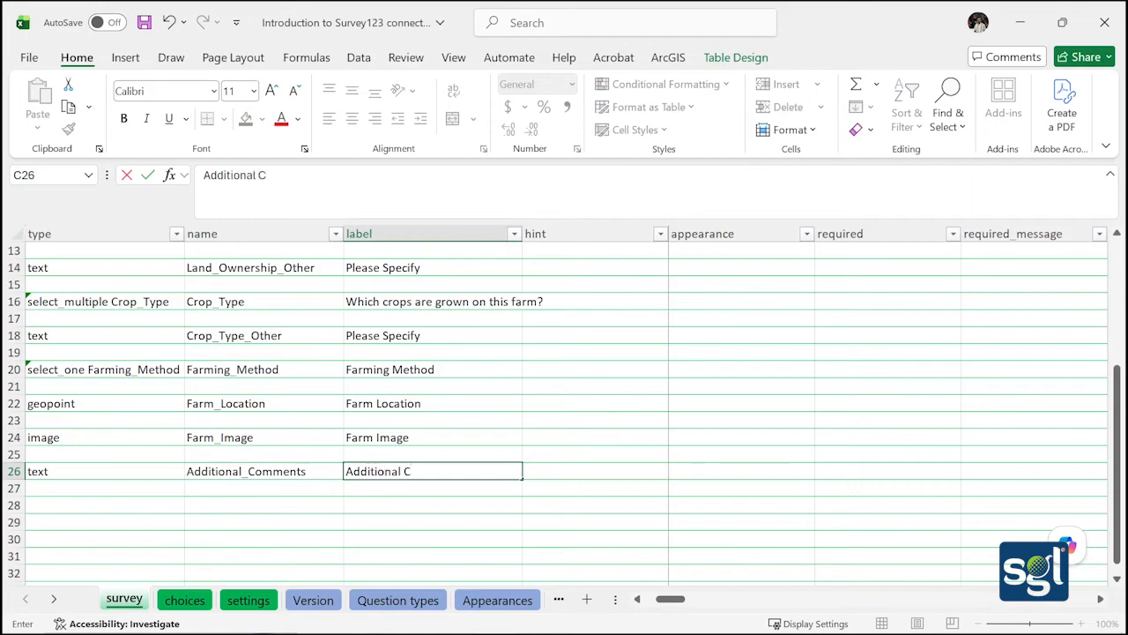
type("Comments")
left_click(569, 471)
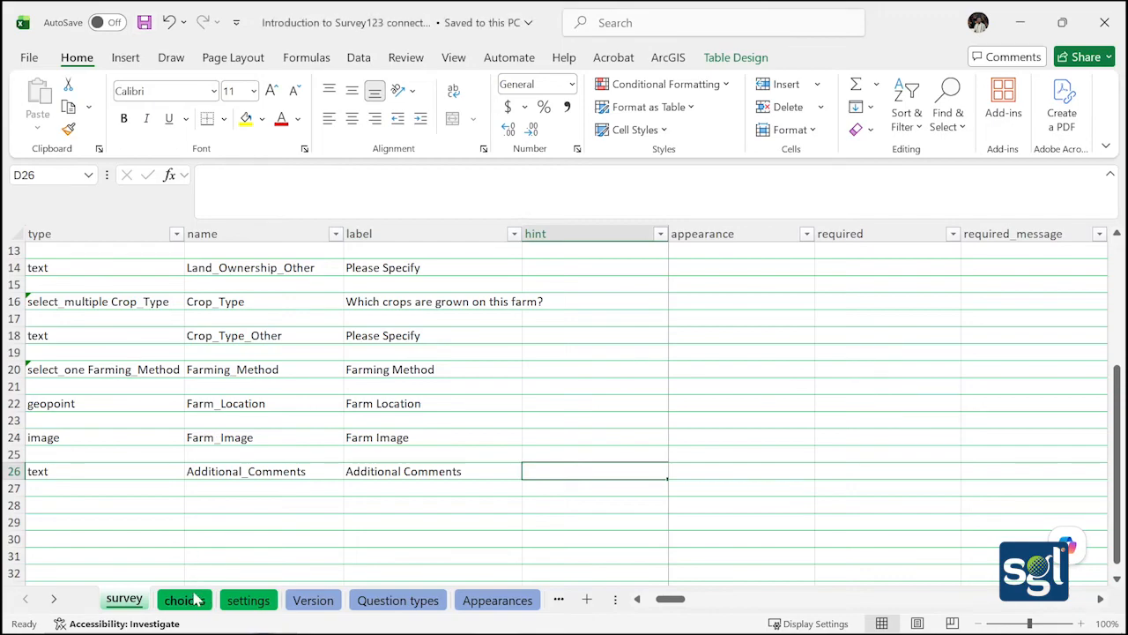
Scroll the refreshed preview to the bottom and click into the single-line Additional Comments box
mouse_move(192, 633)
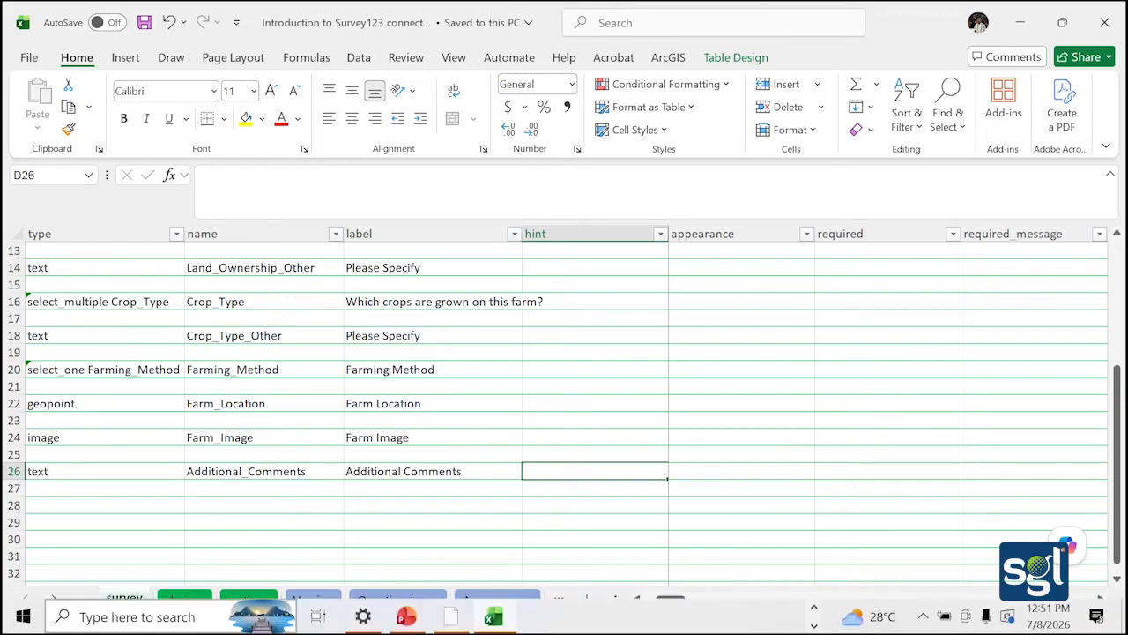
left_click(450, 617)
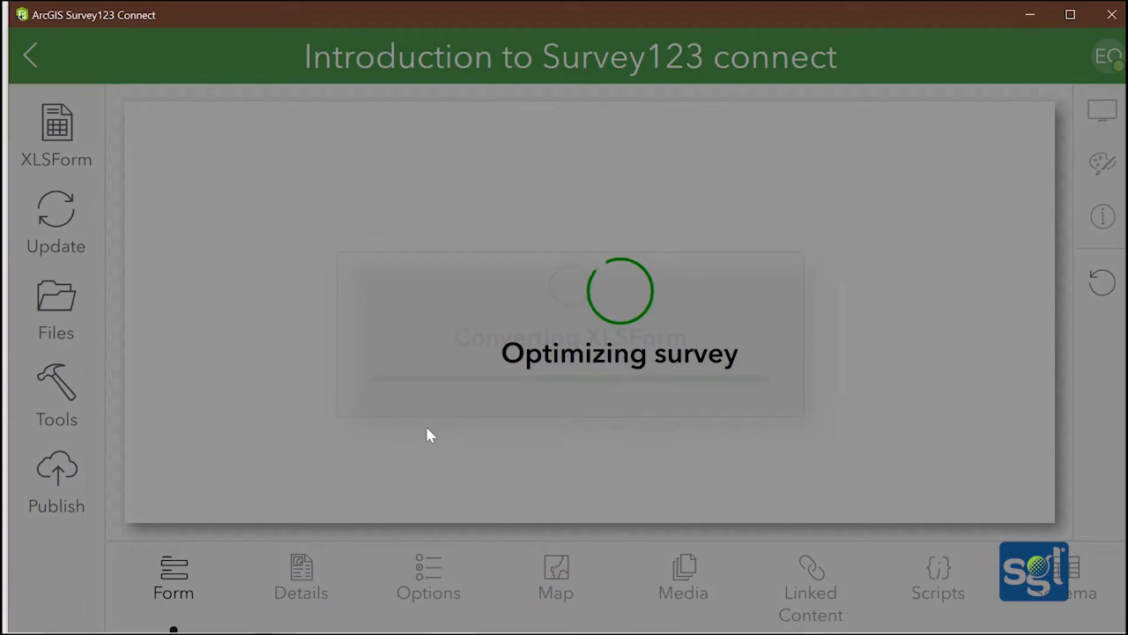
scroll(341, 381, "down", 15)
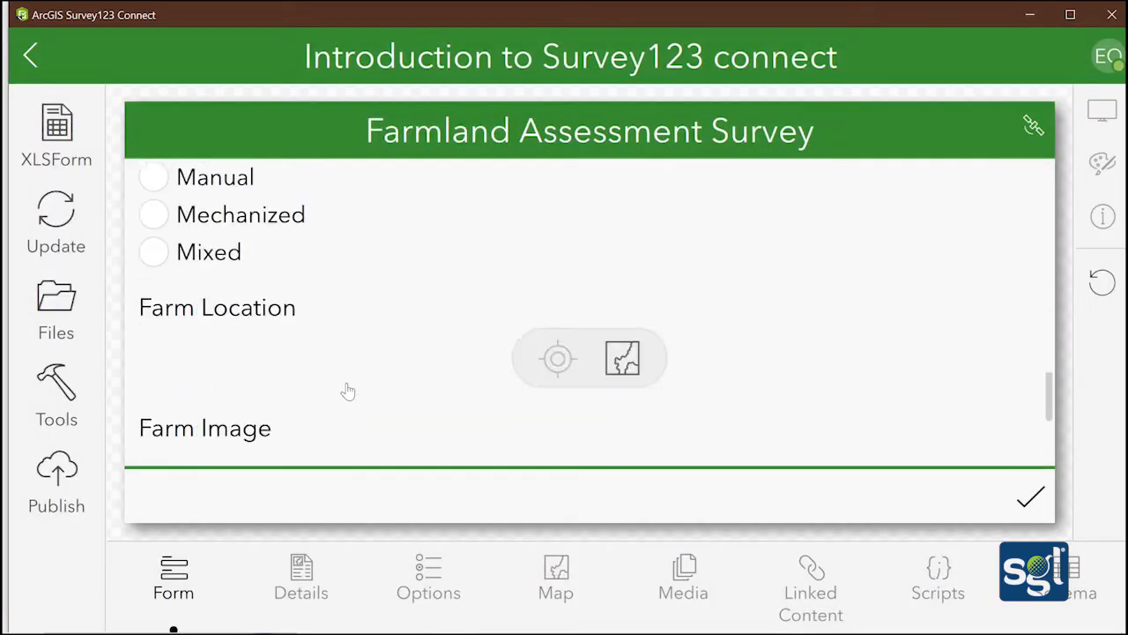
scroll(332, 341, "down", 3)
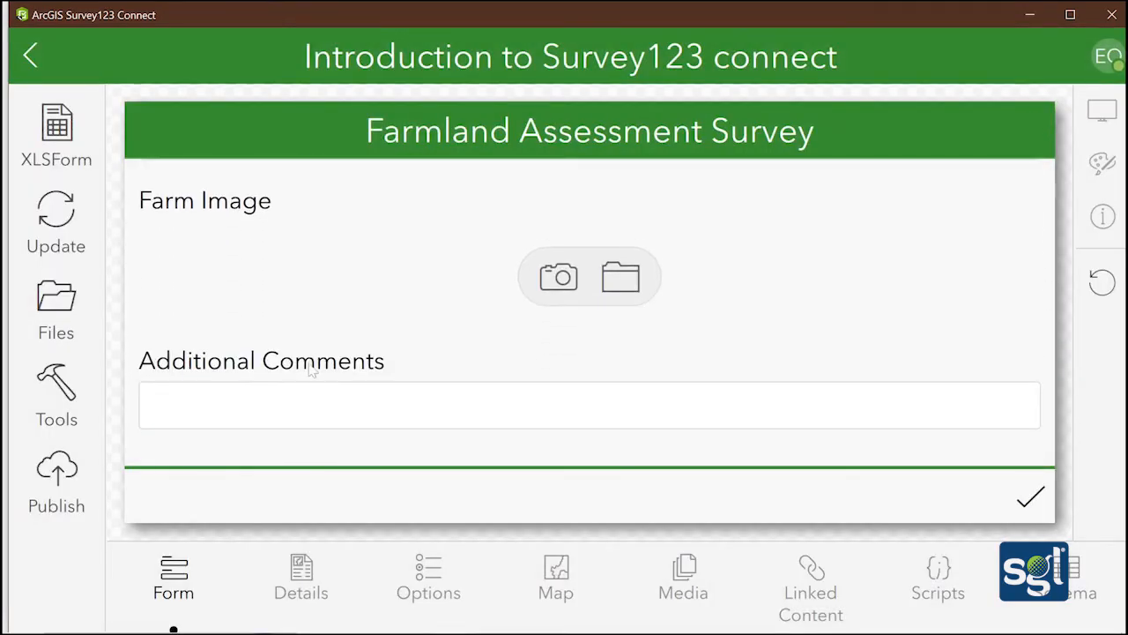
left_click(303, 409)
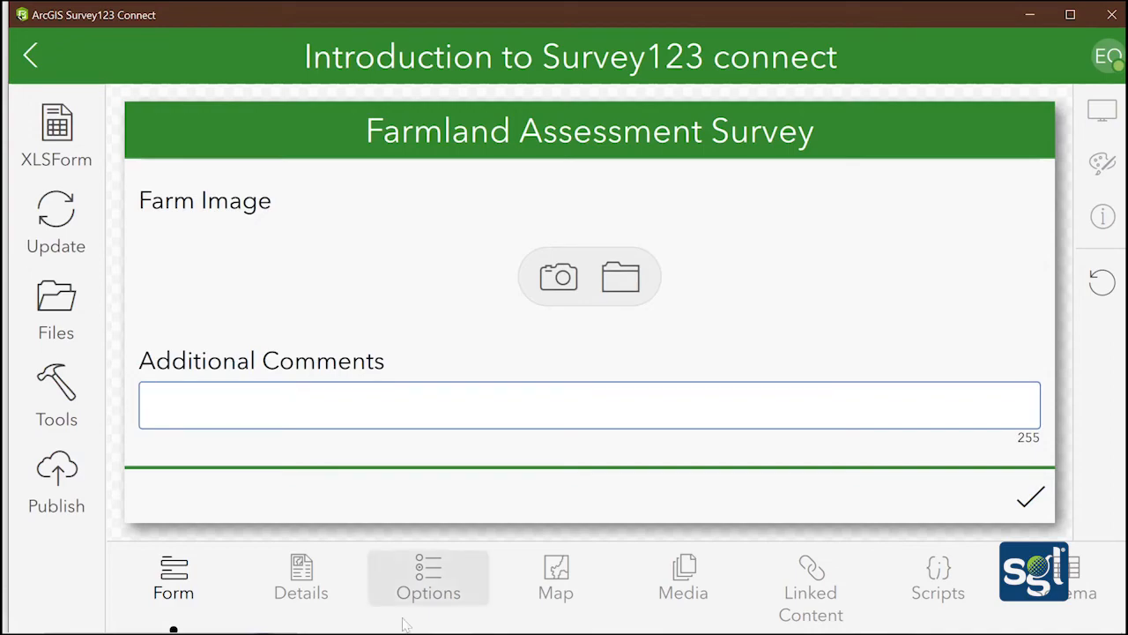
Set cell F26's appearance to multiline, save the workbook, and switch back to Survey123 Connect
mouse_move(405, 632)
left_click(504, 620)
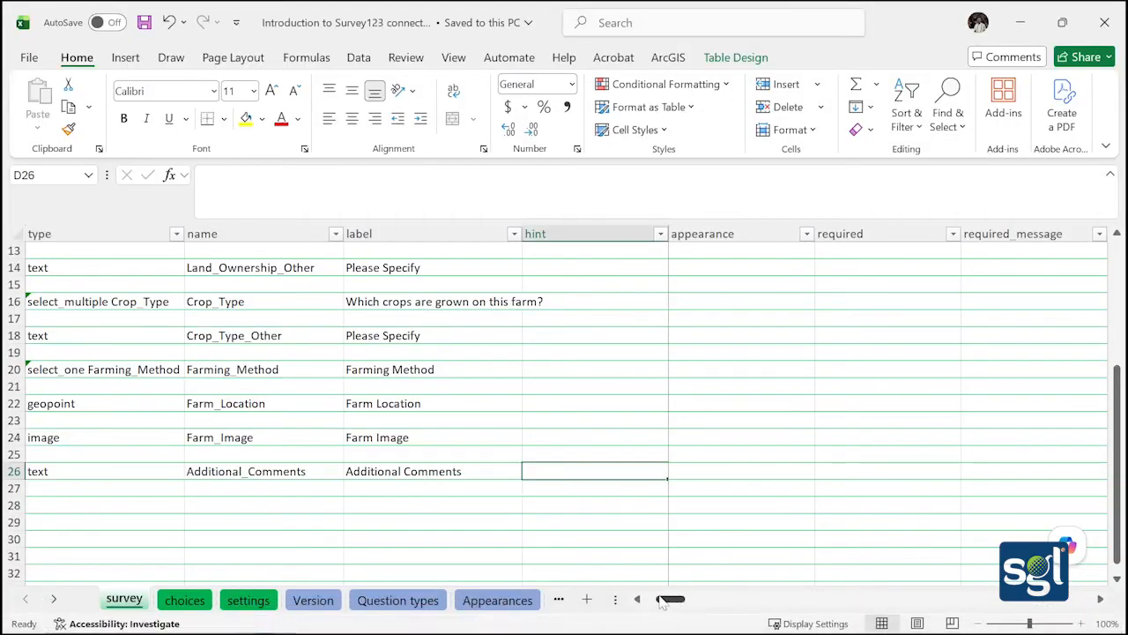
left_click_drag(663, 600, 661, 598)
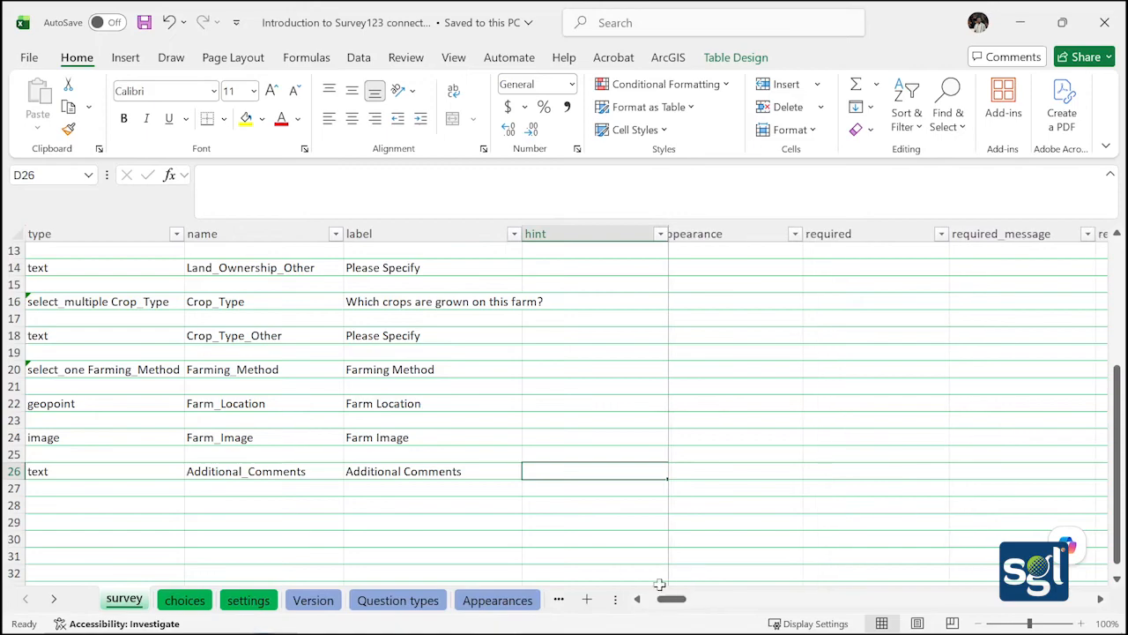
left_click(710, 476)
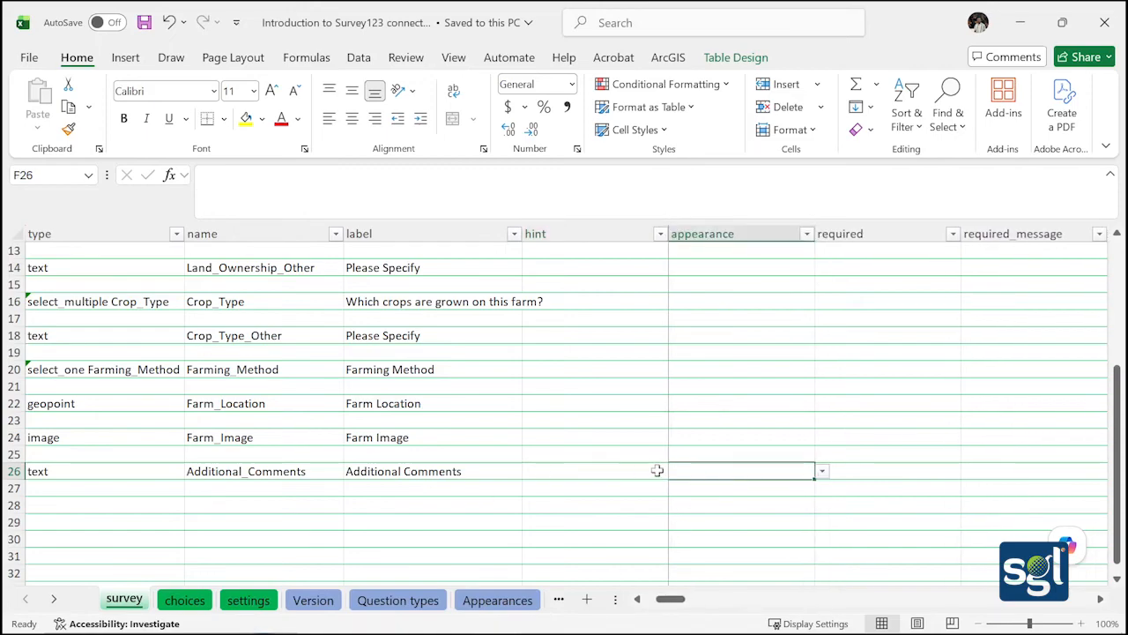
left_click(822, 472)
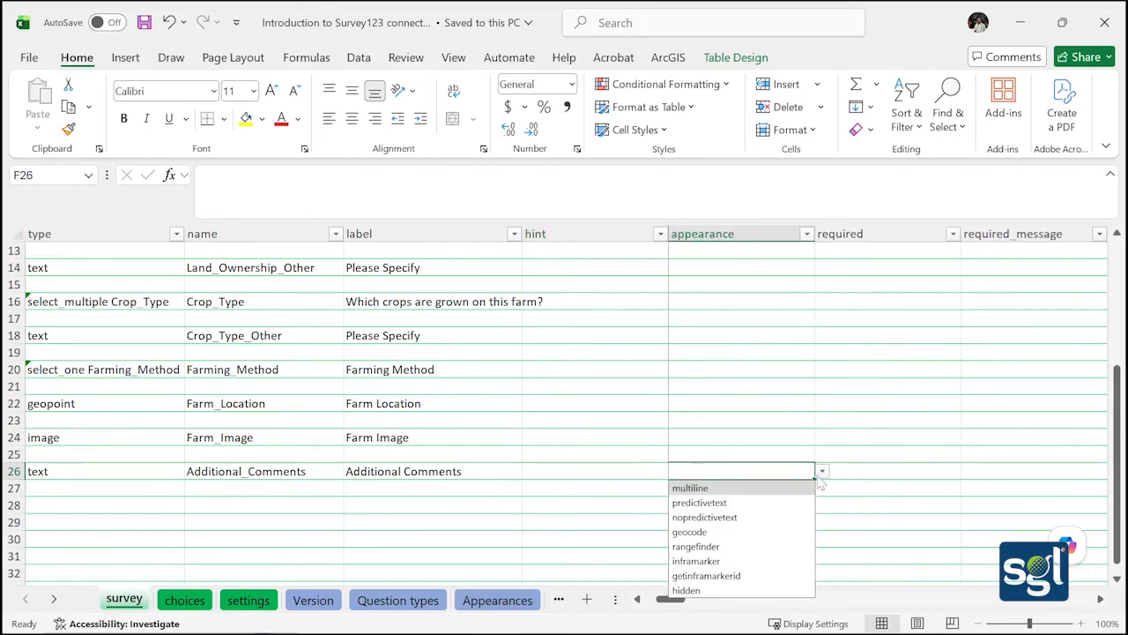
left_click(767, 487)
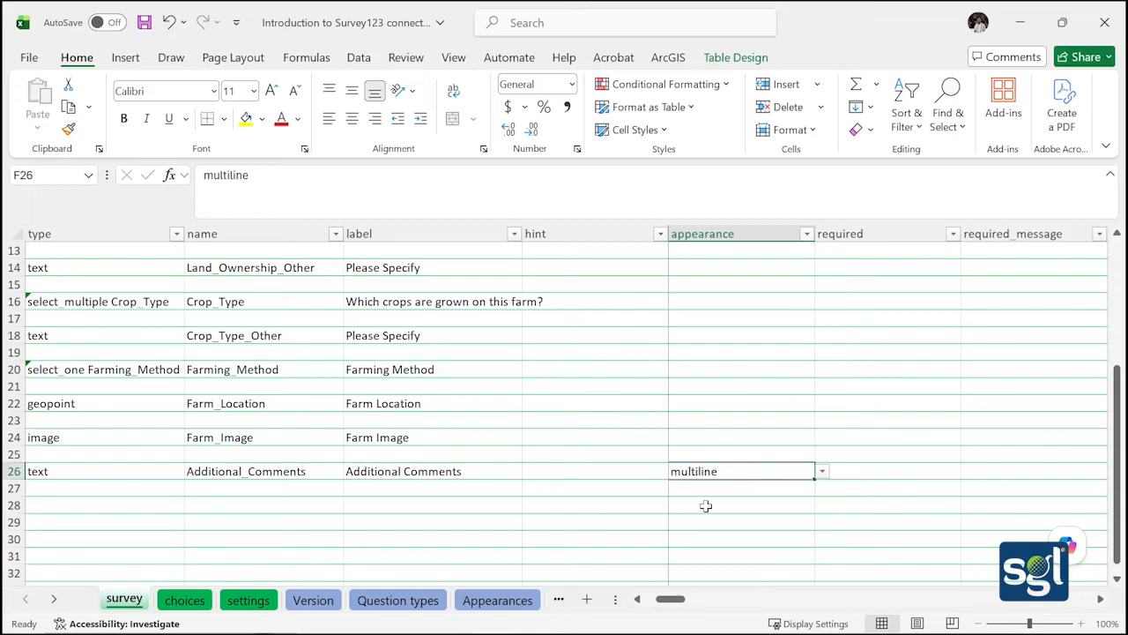
left_click(598, 537)
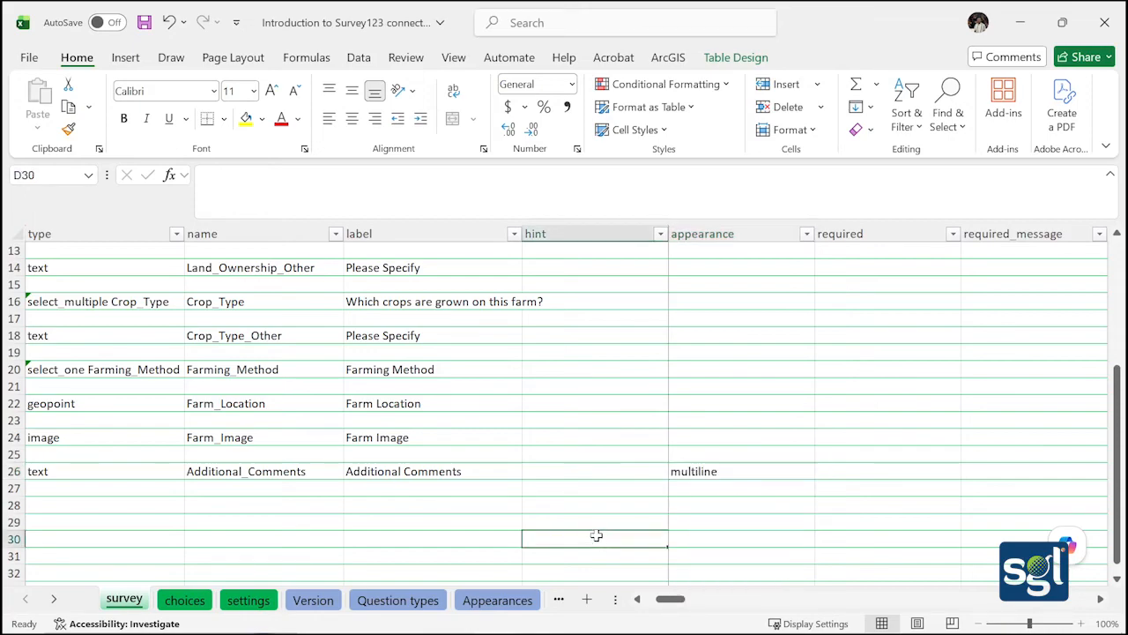
left_click(145, 23)
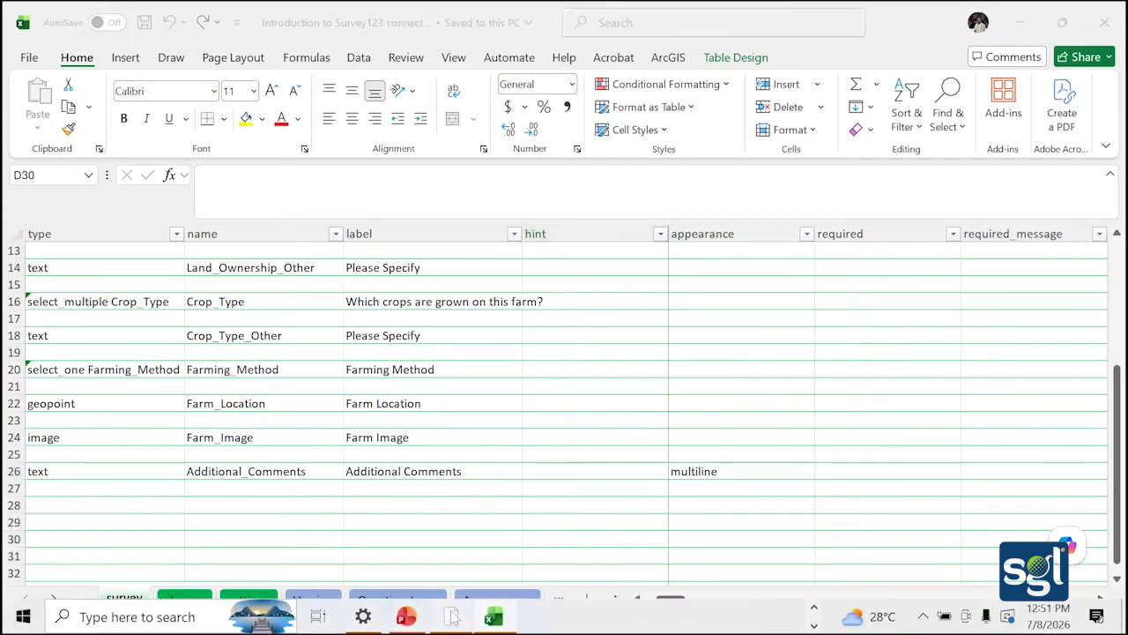
left_click(450, 616)
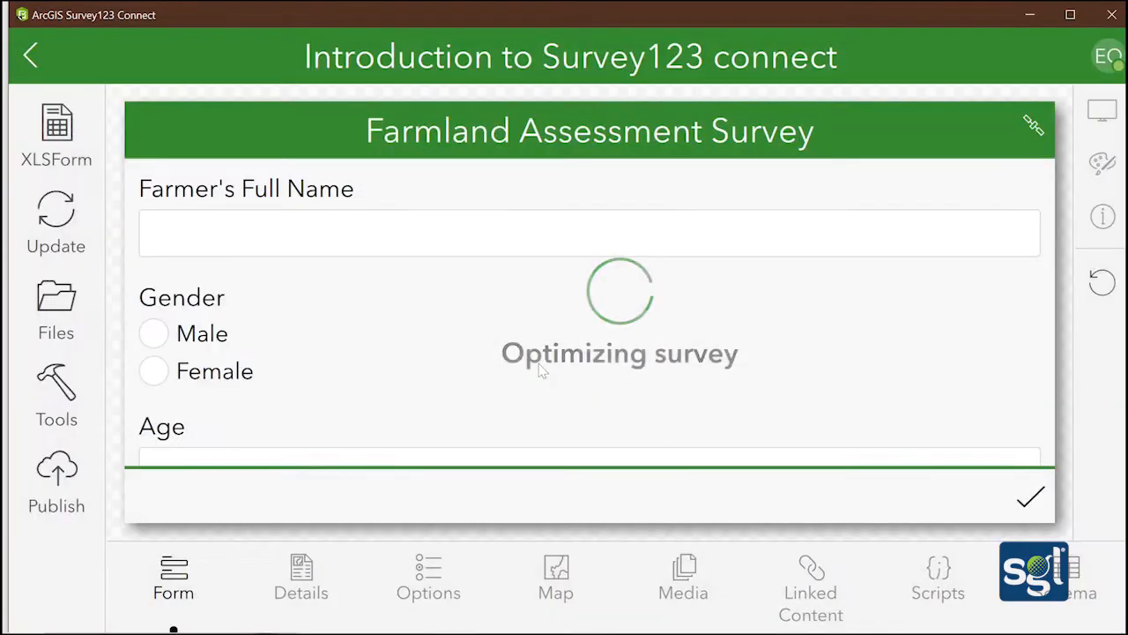
Check the enlarged multiline Additional Comments box, then scroll through the form and back up
scroll(507, 327, "down", 3)
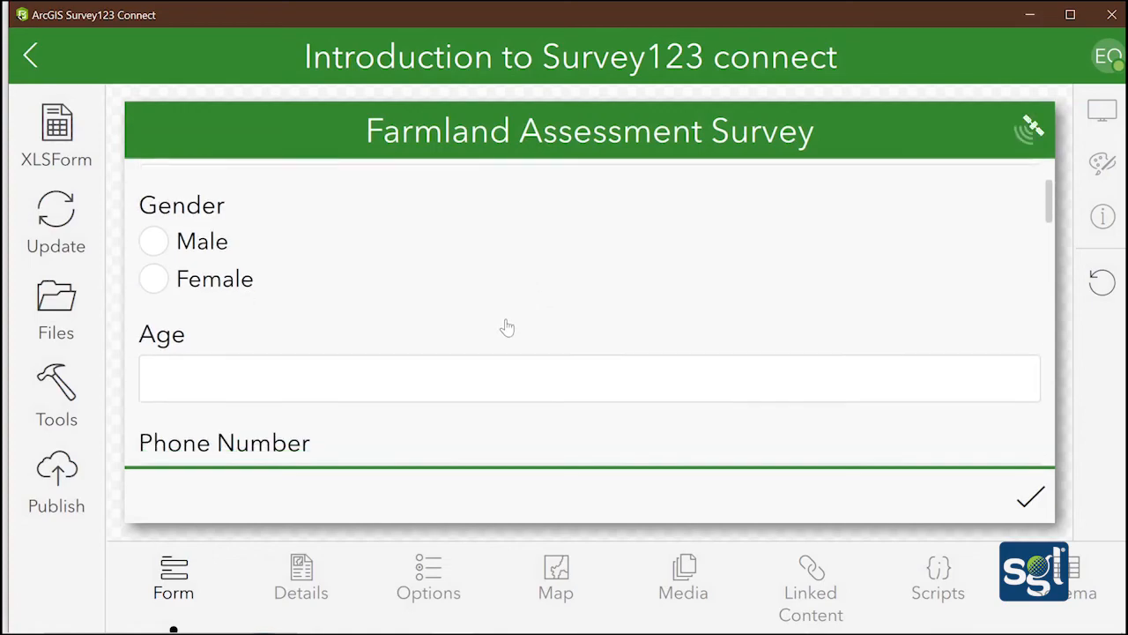
scroll(507, 327, "down", 10)
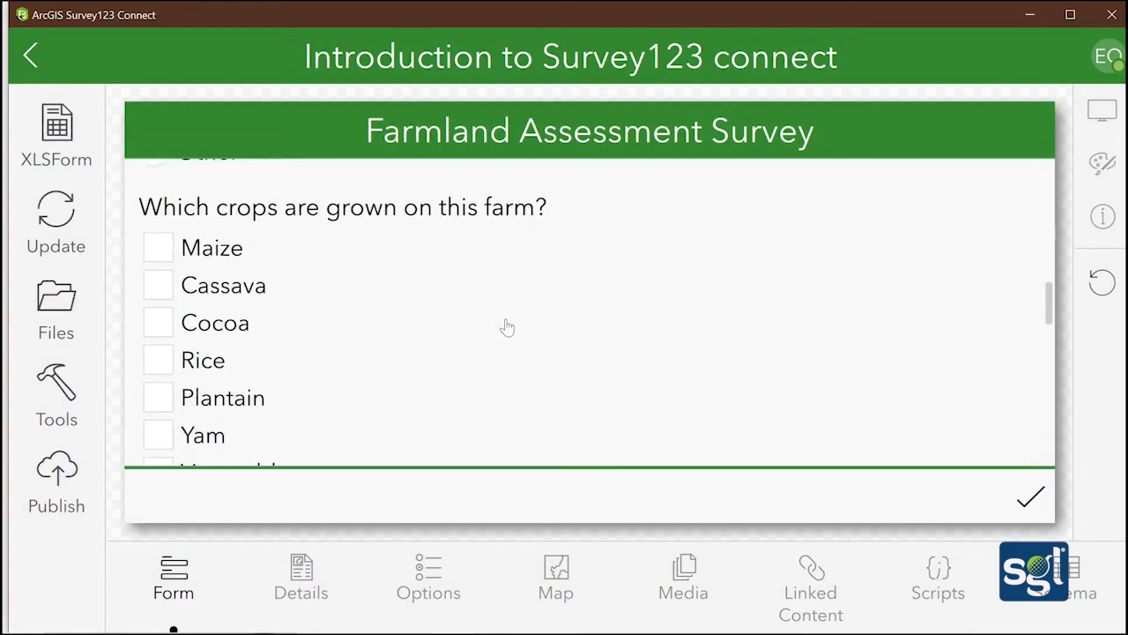
scroll(507, 327, "down", 5)
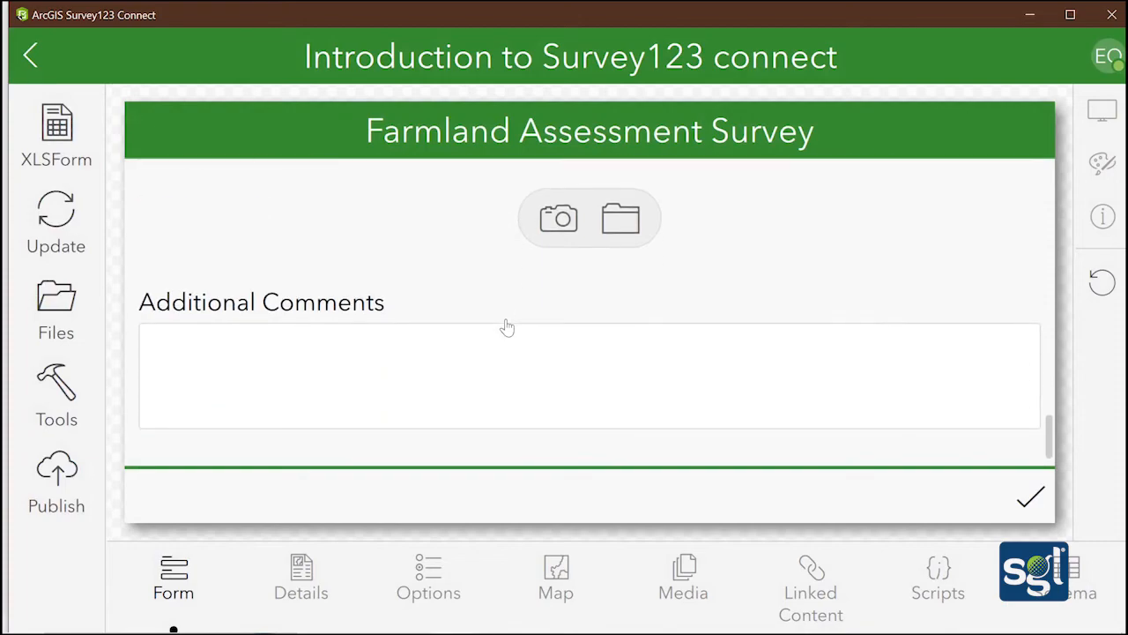
left_click(507, 327)
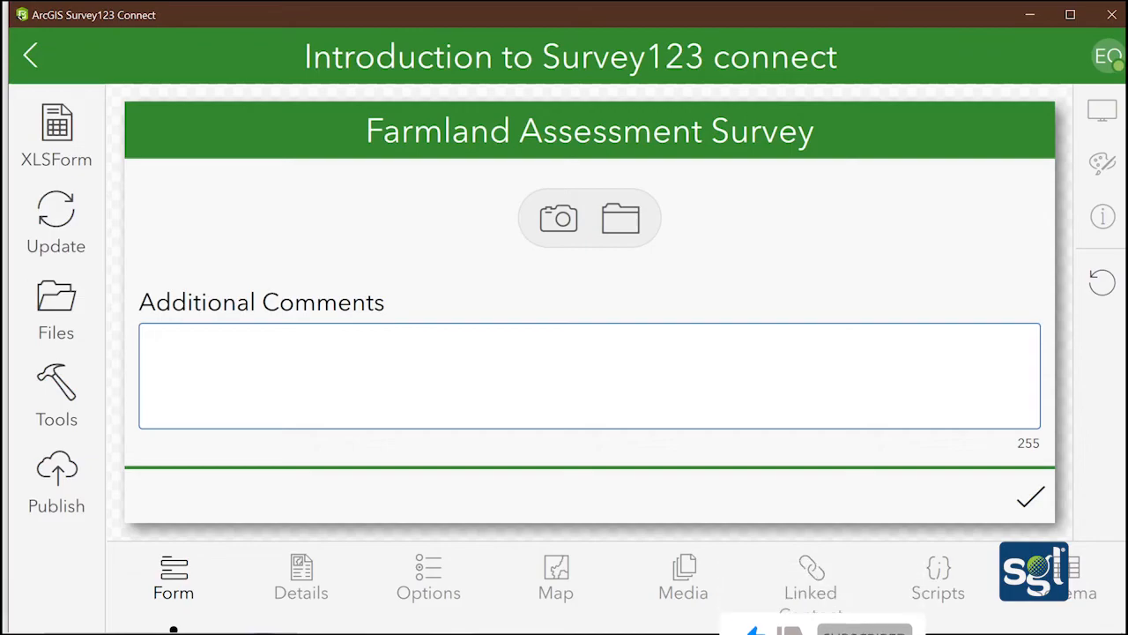
scroll(413, 350, "up", 15)
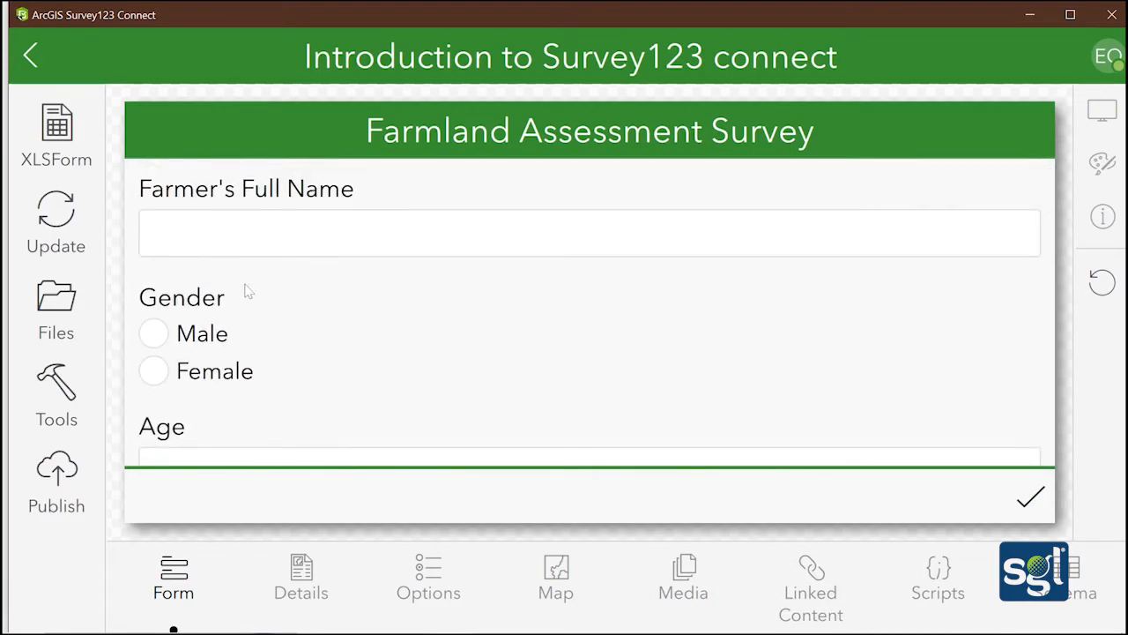
scroll(248, 292, "down", 15)
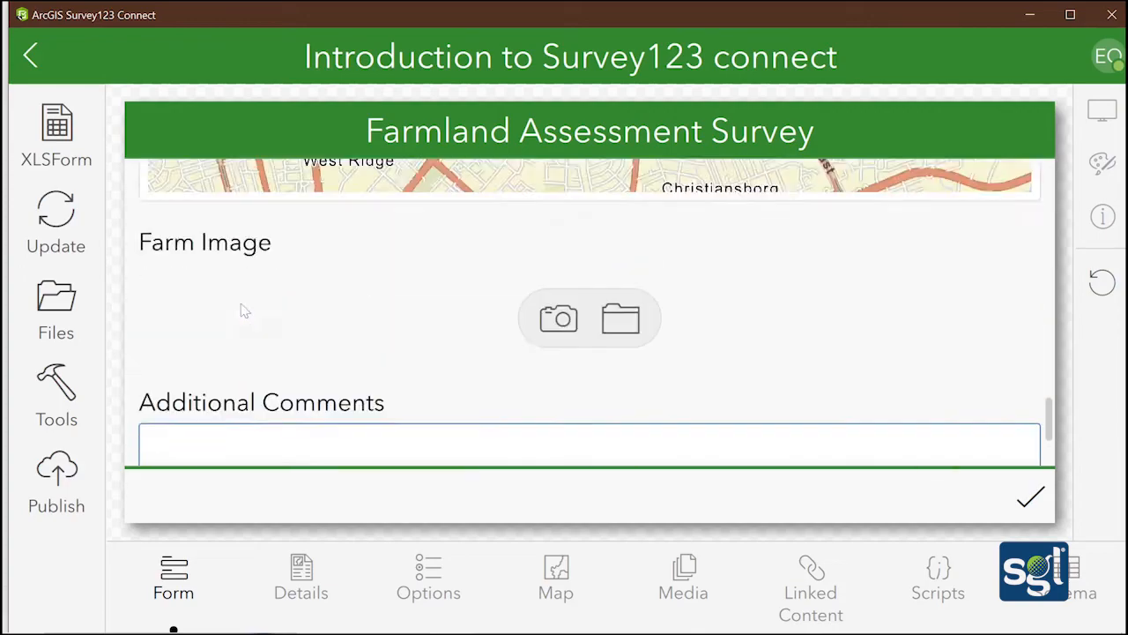
scroll(245, 310, "up", 15)
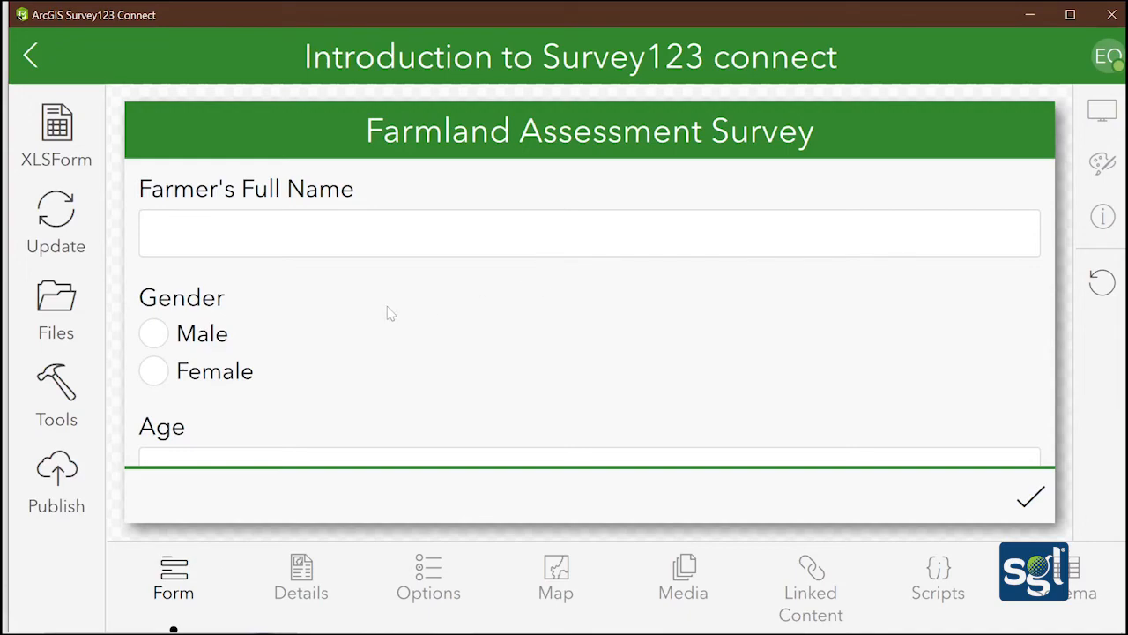
scroll(401, 324, "down", 20)
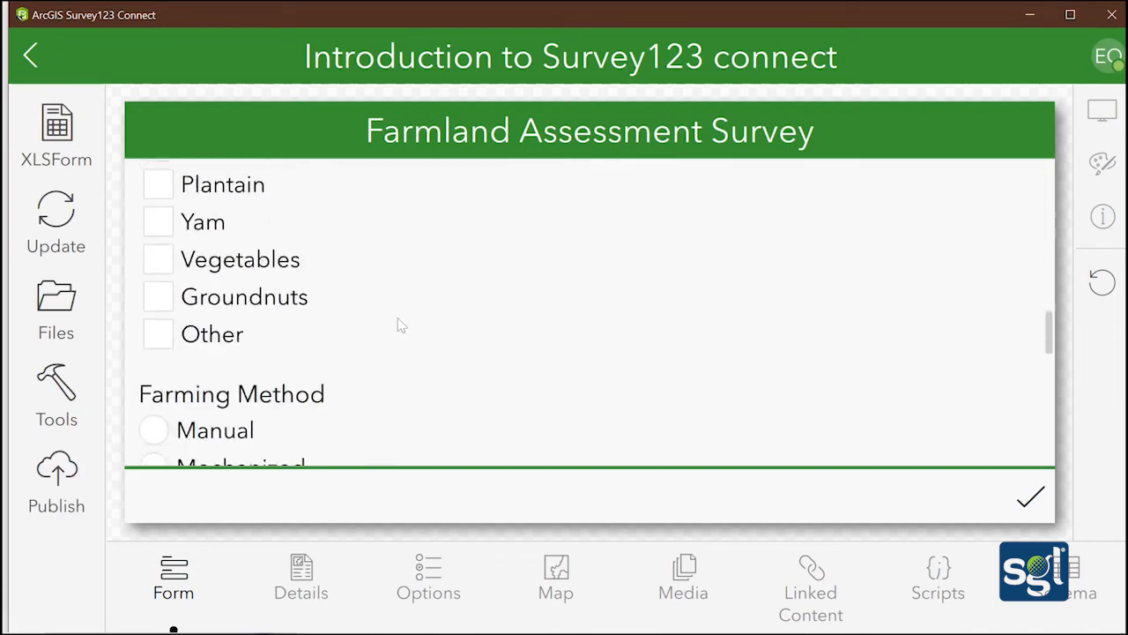
scroll(399, 325, "up", 20)
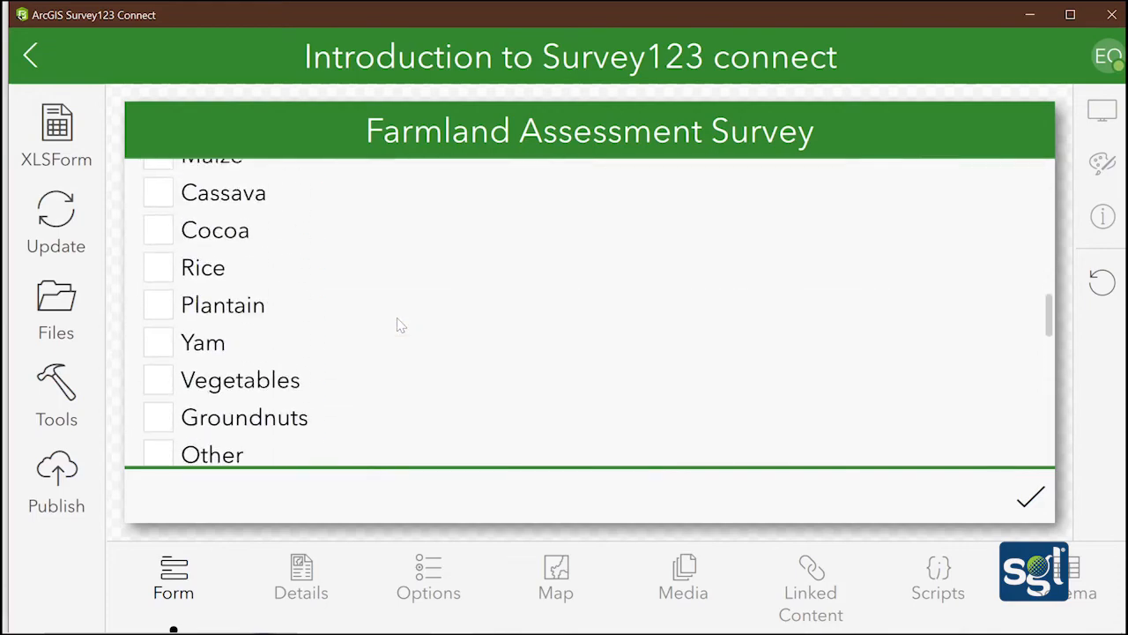
Enter the farmer's full name, select Male for gender, and enter age 30
left_click(206, 230)
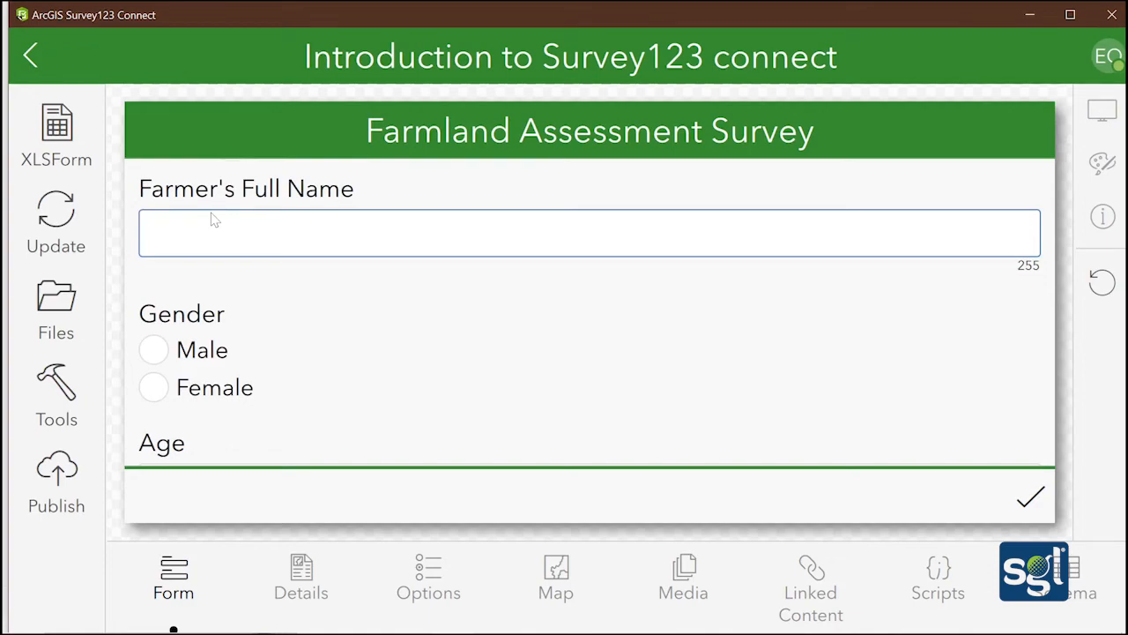
type("E")
key("BackSpace")
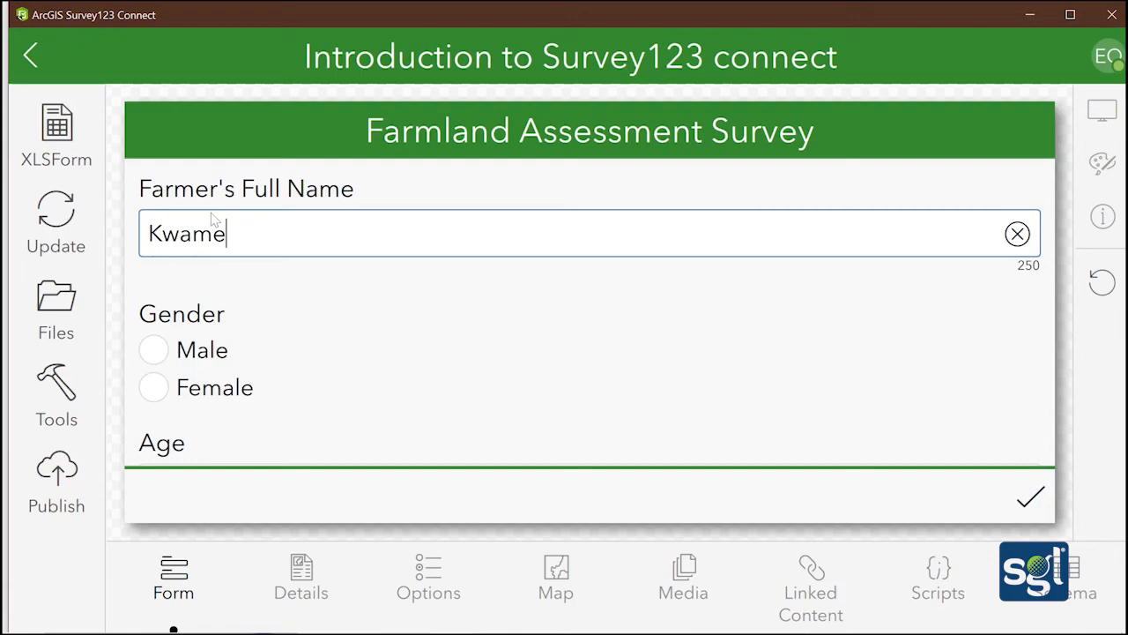
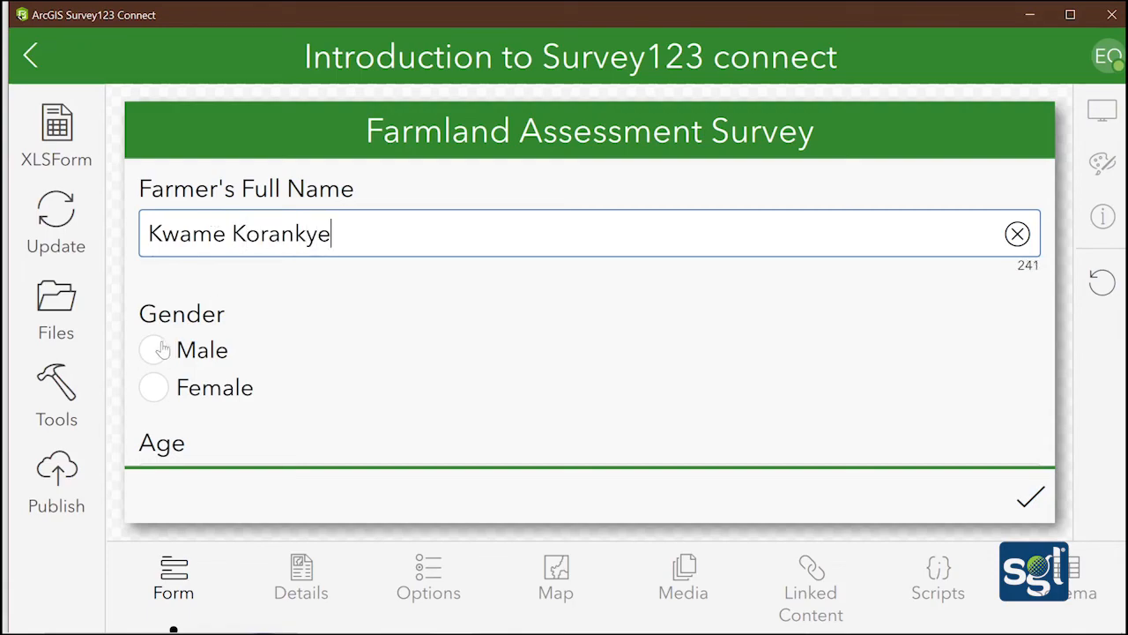
left_click(158, 350)
scroll(191, 345, "down", 3)
left_click(188, 335)
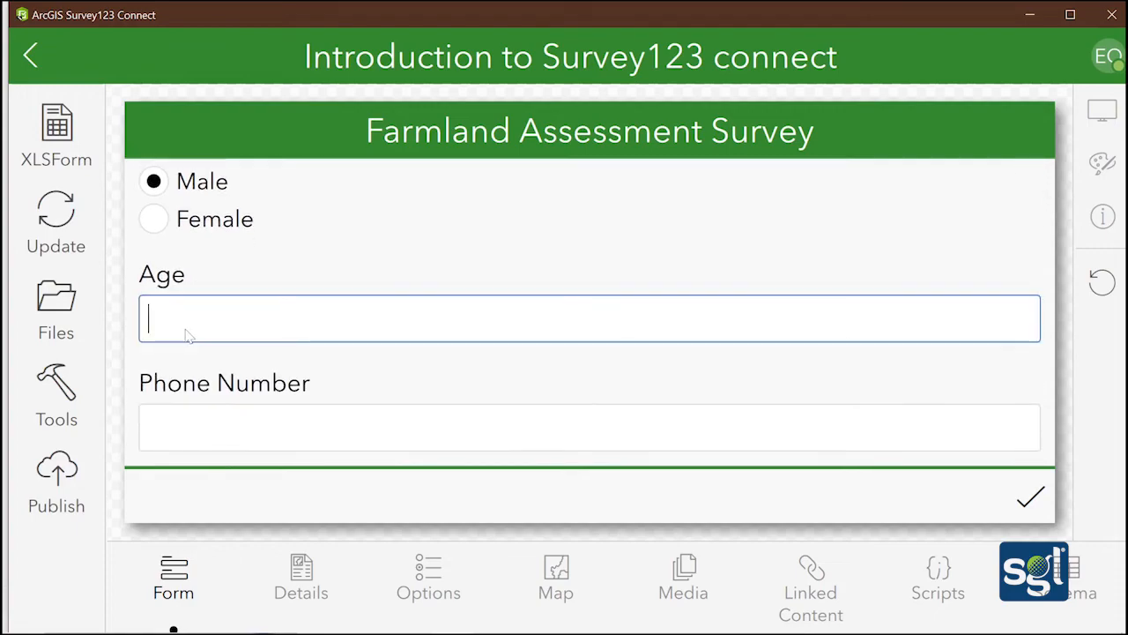
type("30")
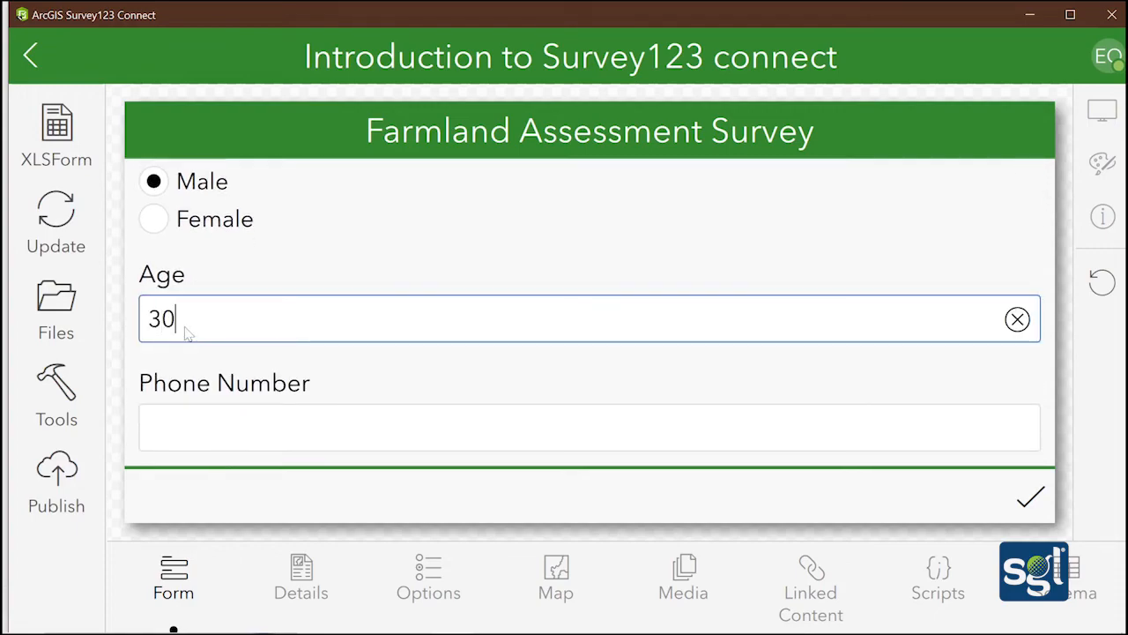
Enter the farmer's phone number and start typing the community name
scroll(187, 333, "down", 4)
scroll(202, 255, "up", 2)
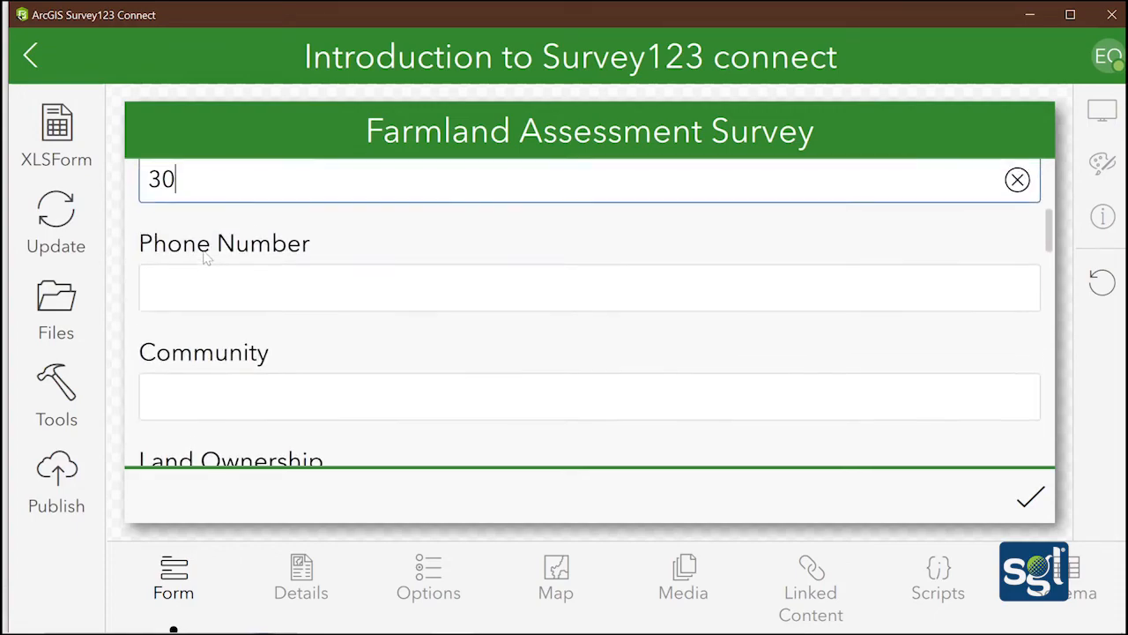
left_click(208, 297)
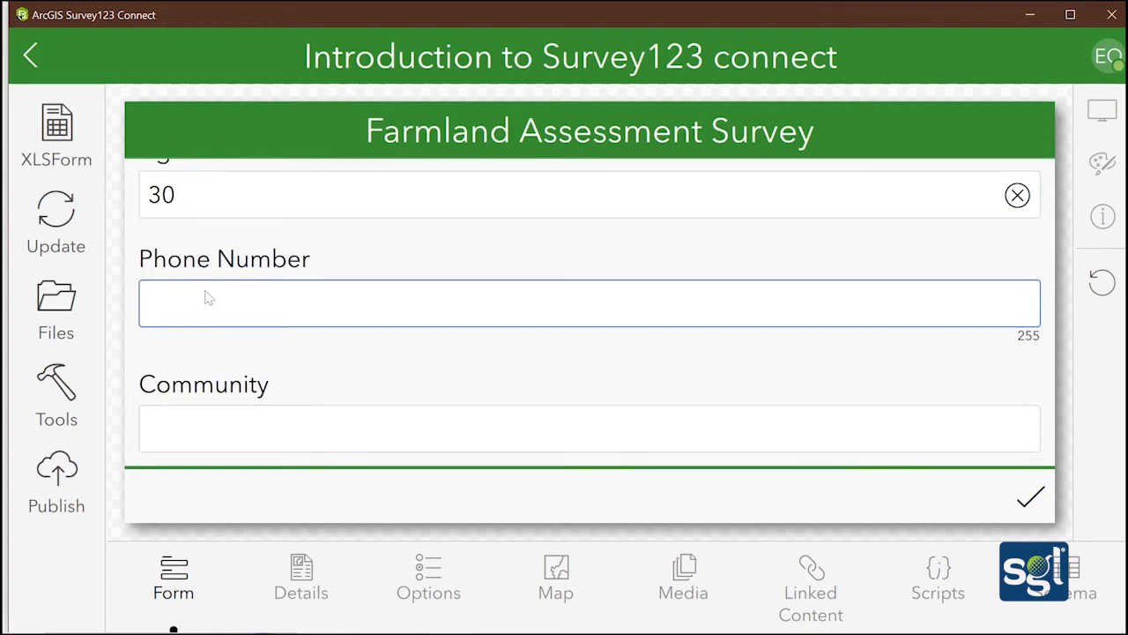
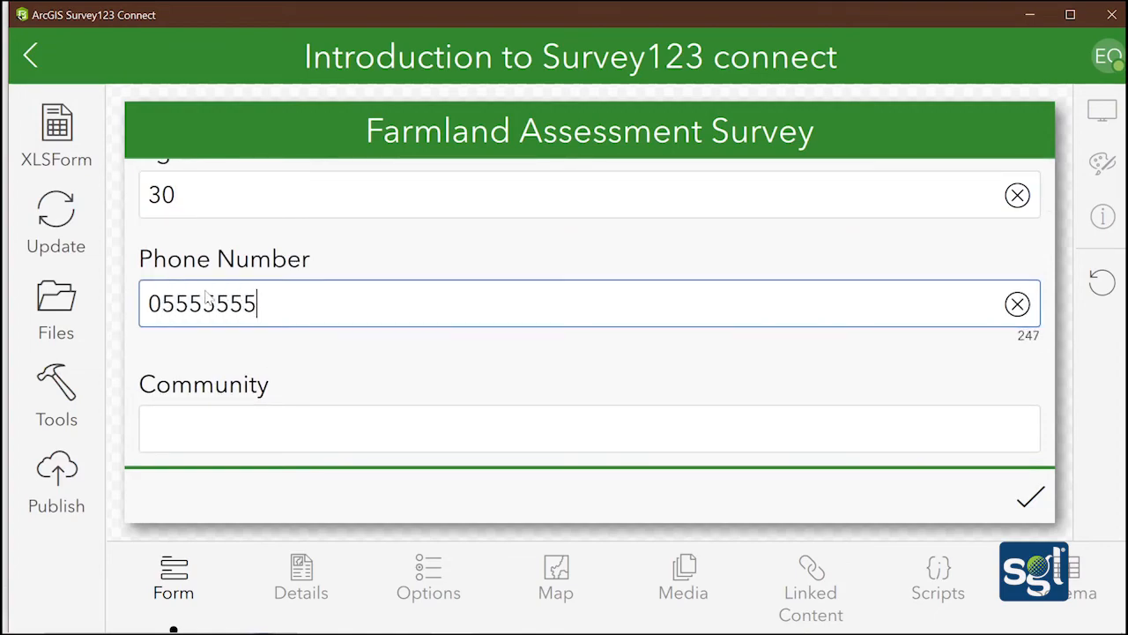
key("Tab")
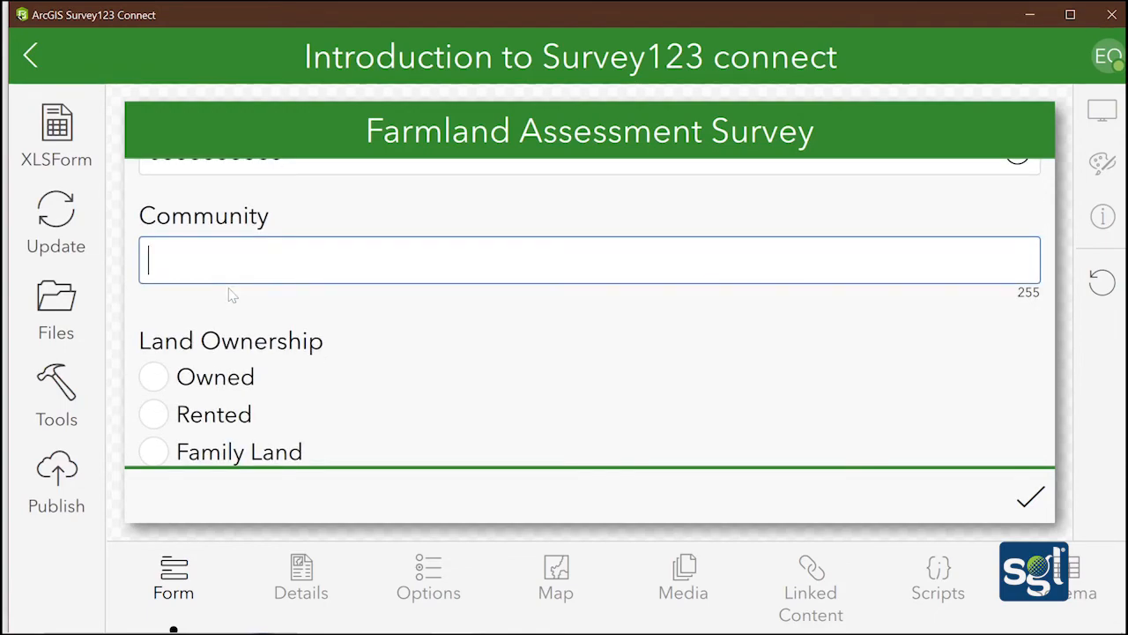
type("A")
key("BackSpace")
type("Ashong")
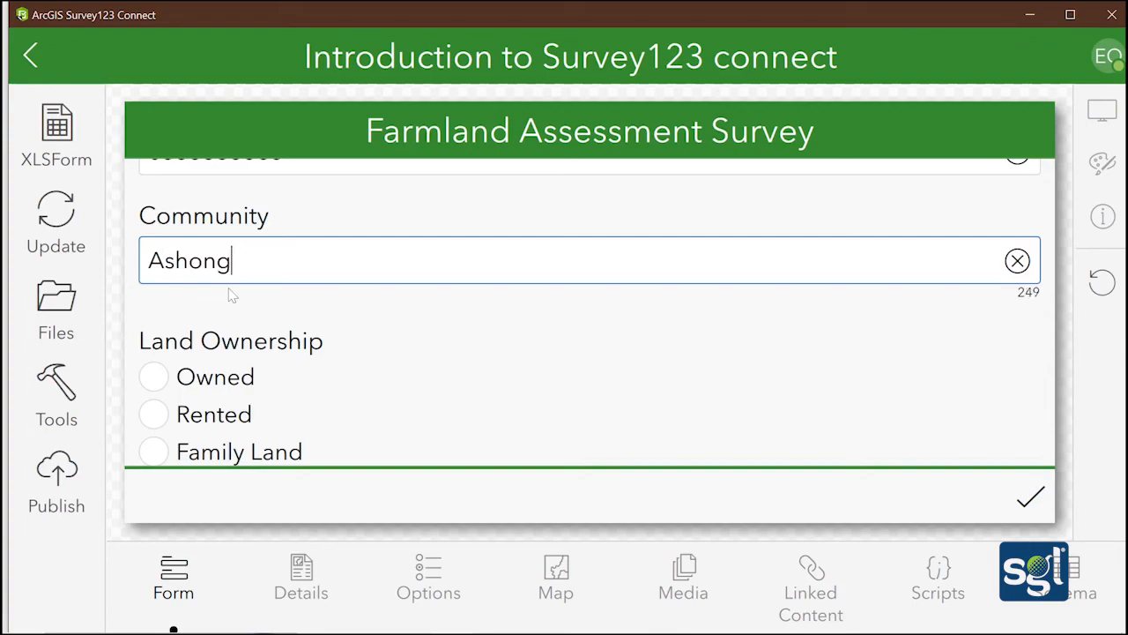
type(",am")
key("BackSpace")
key("BackSpace")
key("BackSpace")
Finish the community name and choose Family Land as land ownership
type("man")
scroll(232, 295, "down", 3)
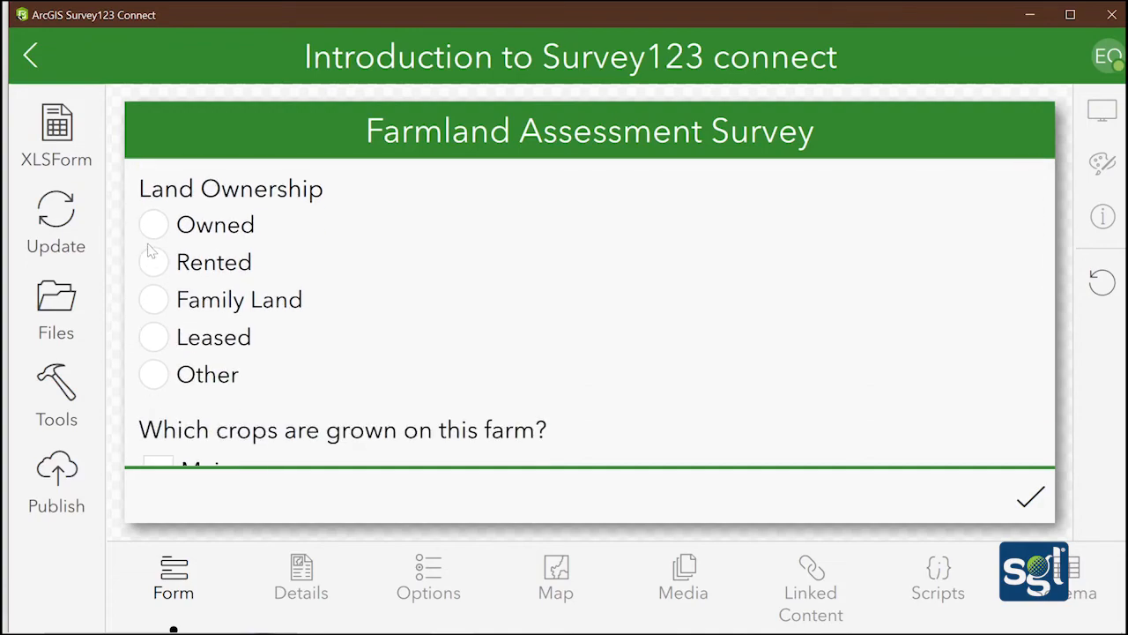
left_click(153, 298)
Tick Maize, Cassava and Other as the crops grown
scroll(211, 280, "down", 2)
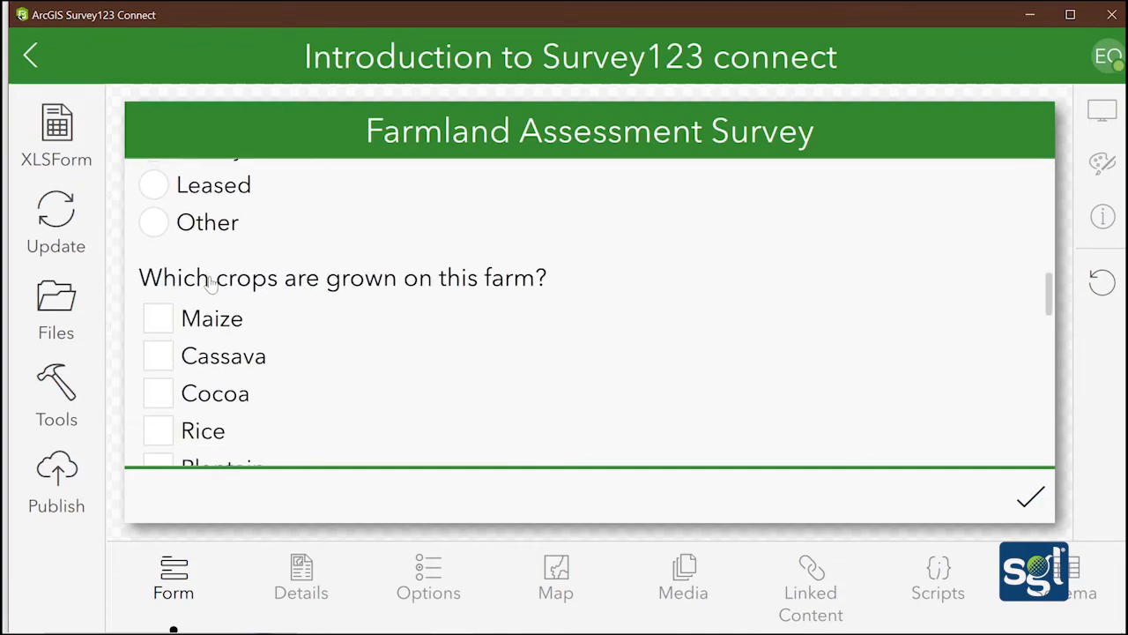
scroll(210, 280, "down", 2)
scroll(210, 280, "up", 2)
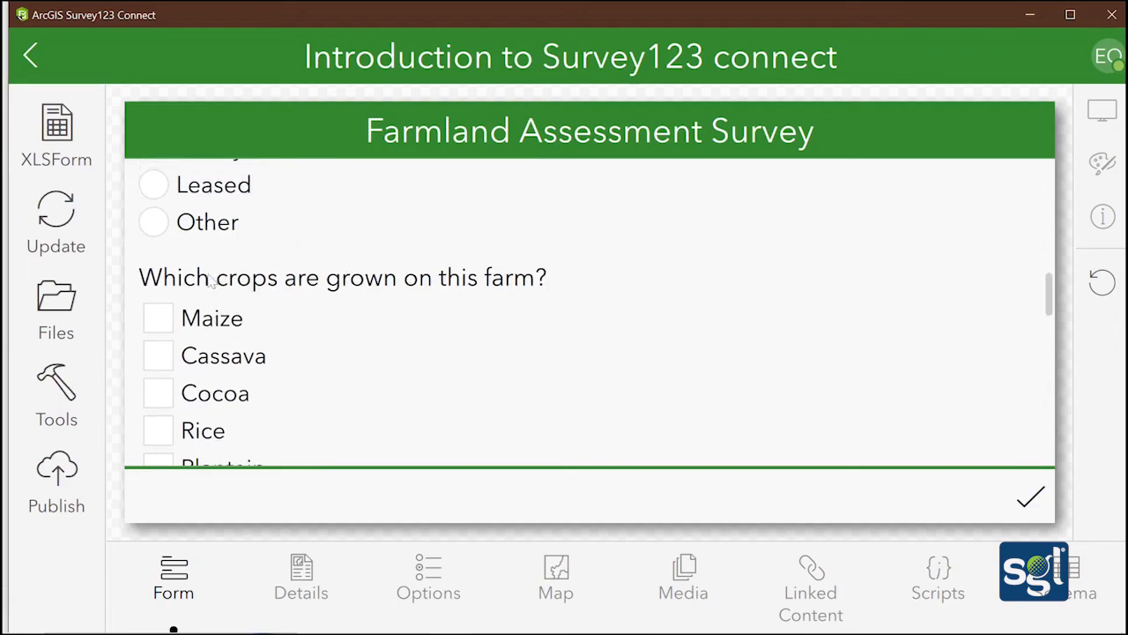
scroll(155, 335, "down", 1)
left_click(156, 342)
left_click(158, 302)
scroll(162, 326, "down", 4)
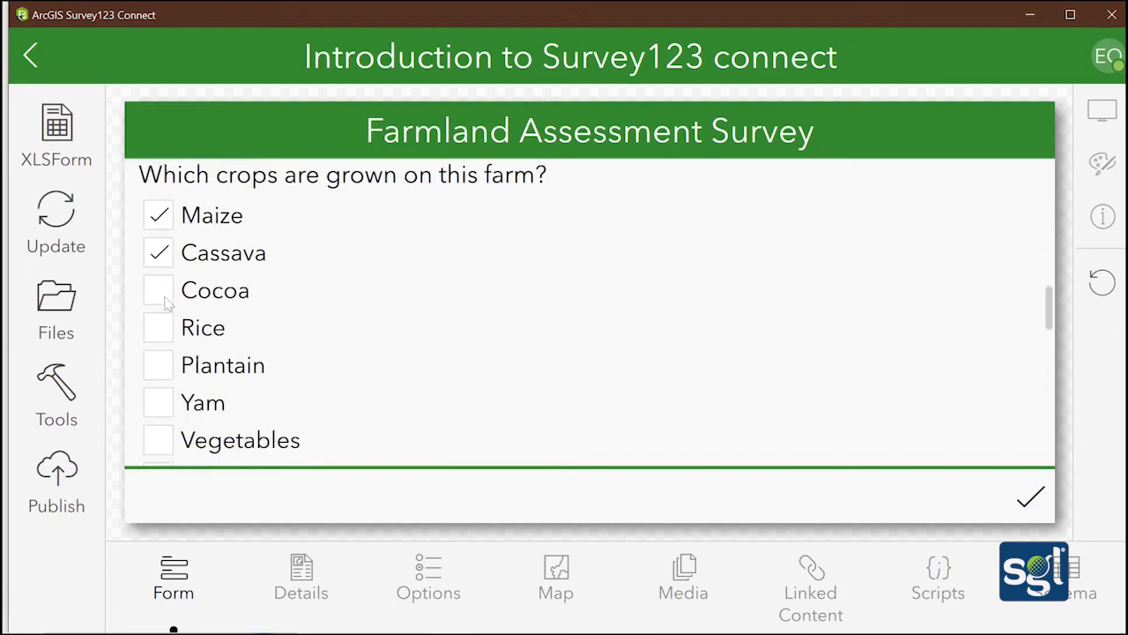
left_click(161, 335)
scroll(196, 303, "down", 2)
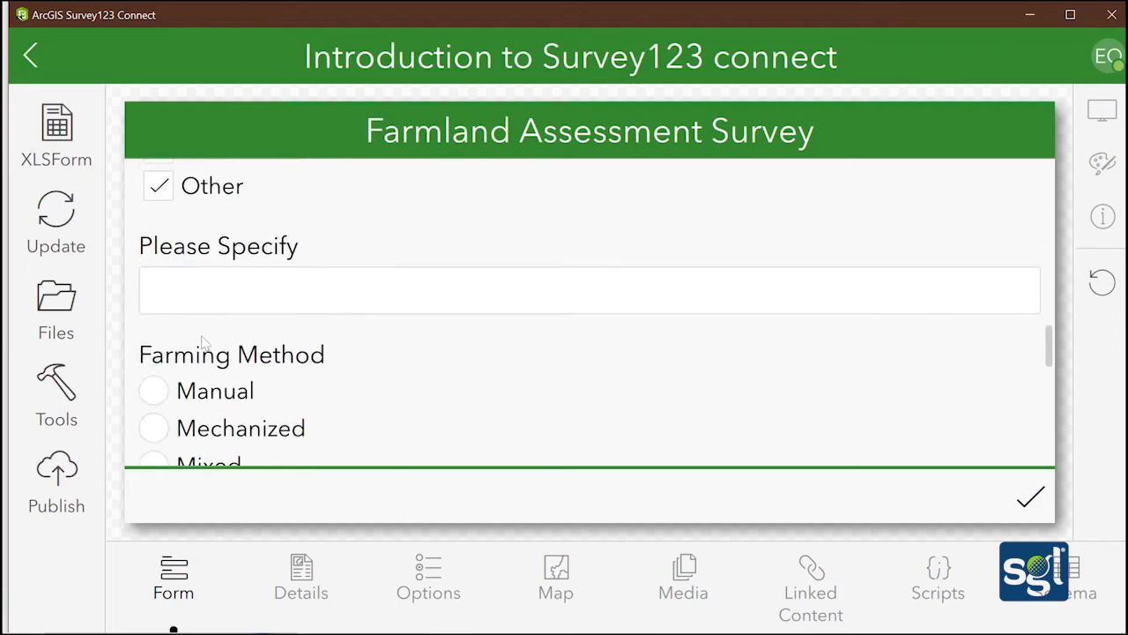
scroll(197, 302, "up", 2)
scroll(196, 303, "up", 2)
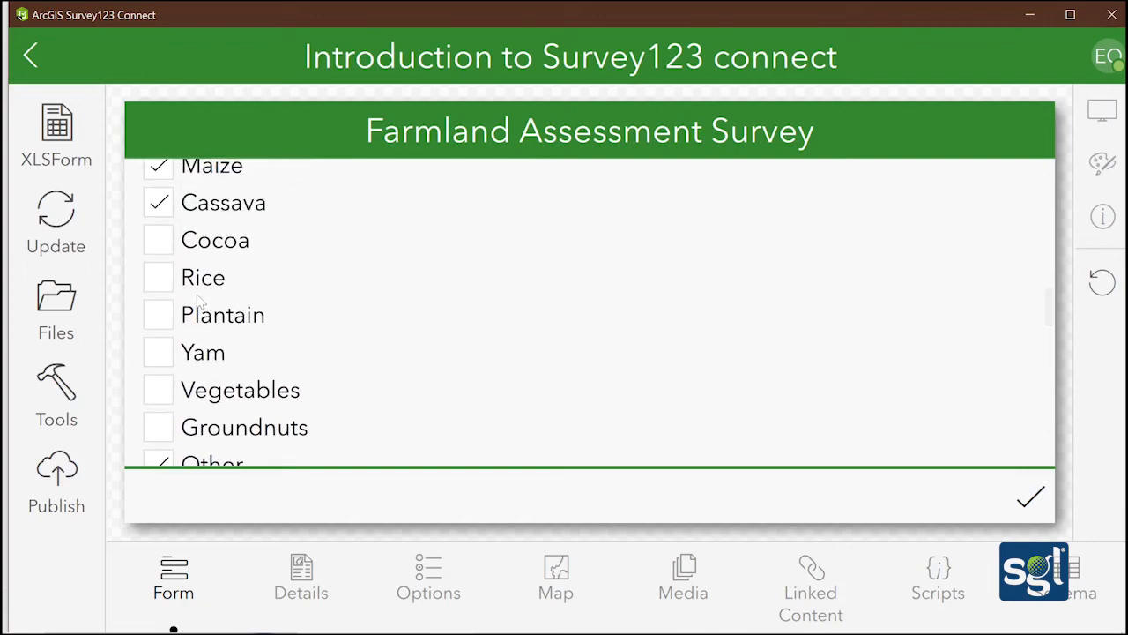
scroll(197, 301, "down", 4)
Specify the other crop as Pumpkin and choose Mixed as the farming method
left_click(199, 300)
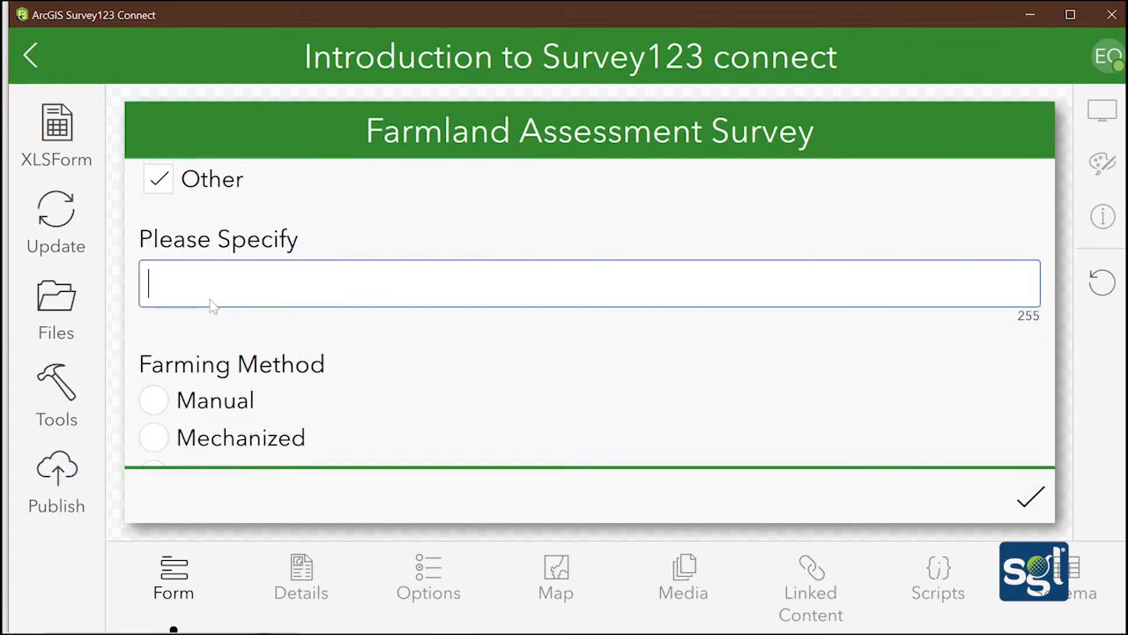
type("O")
key("BackSpace")
type("p")
key("BackSpace")
type("Pu")
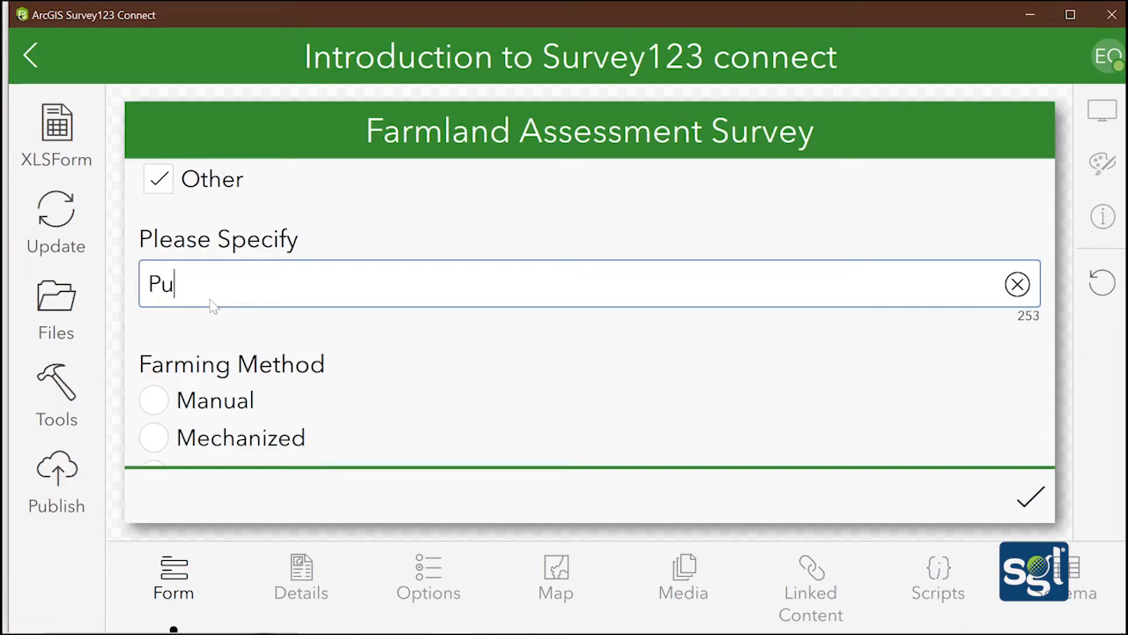
type("mpkin")
scroll(212, 304, "down", 3)
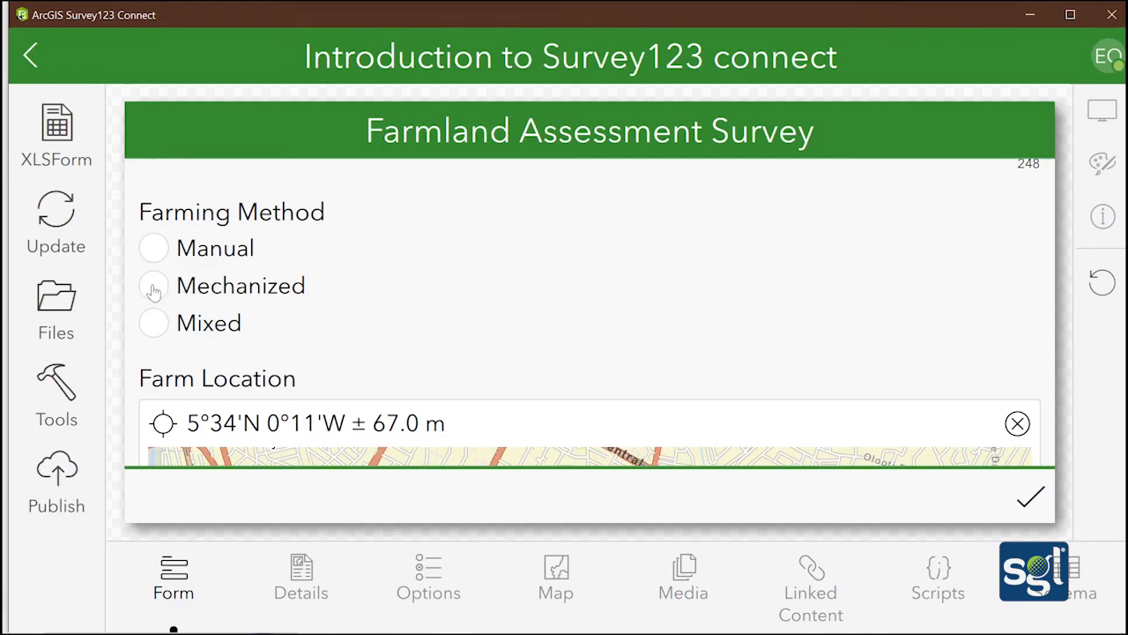
left_click(152, 323)
scroll(324, 282, "down", 6)
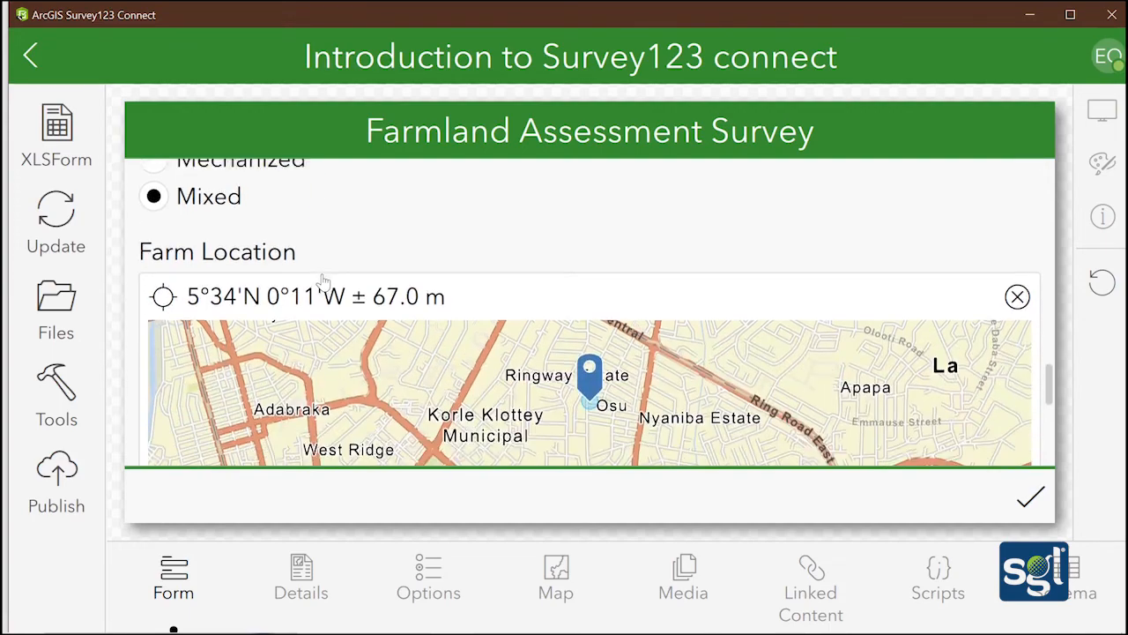
Set Farm Location to the current GPS position, accurate to ±95.0 m
left_click(446, 263)
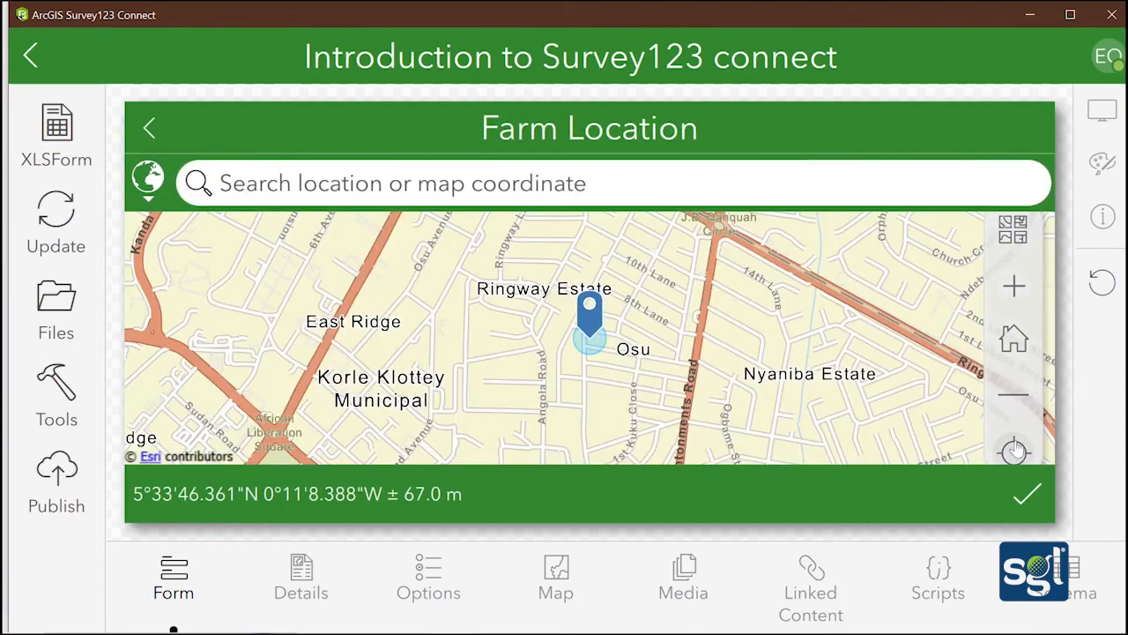
left_click(1016, 454)
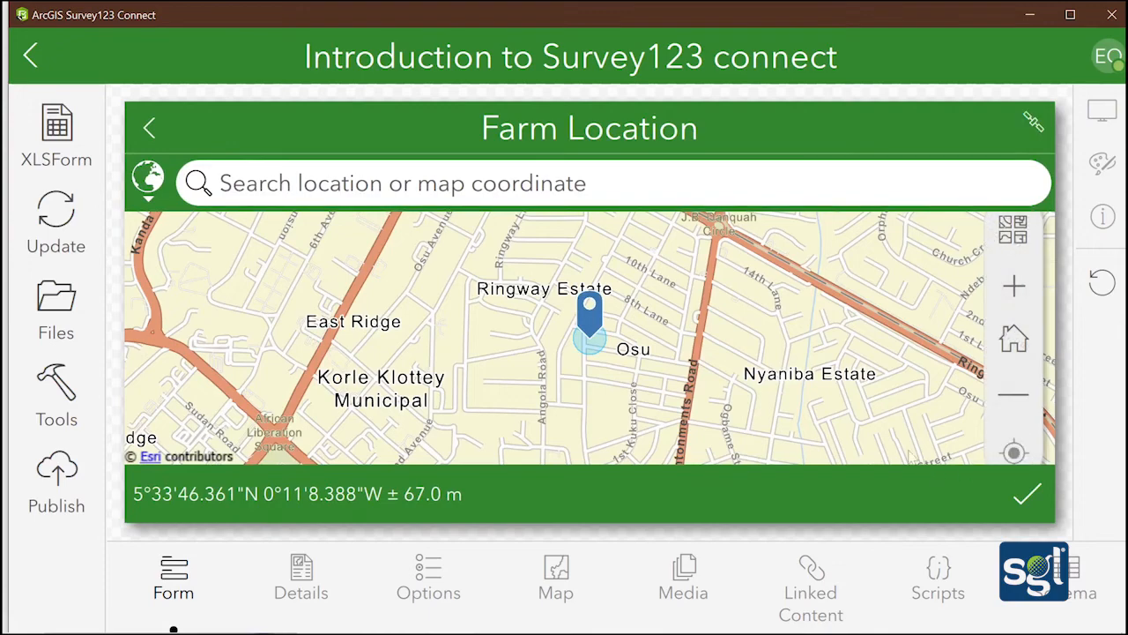
left_click(1028, 494)
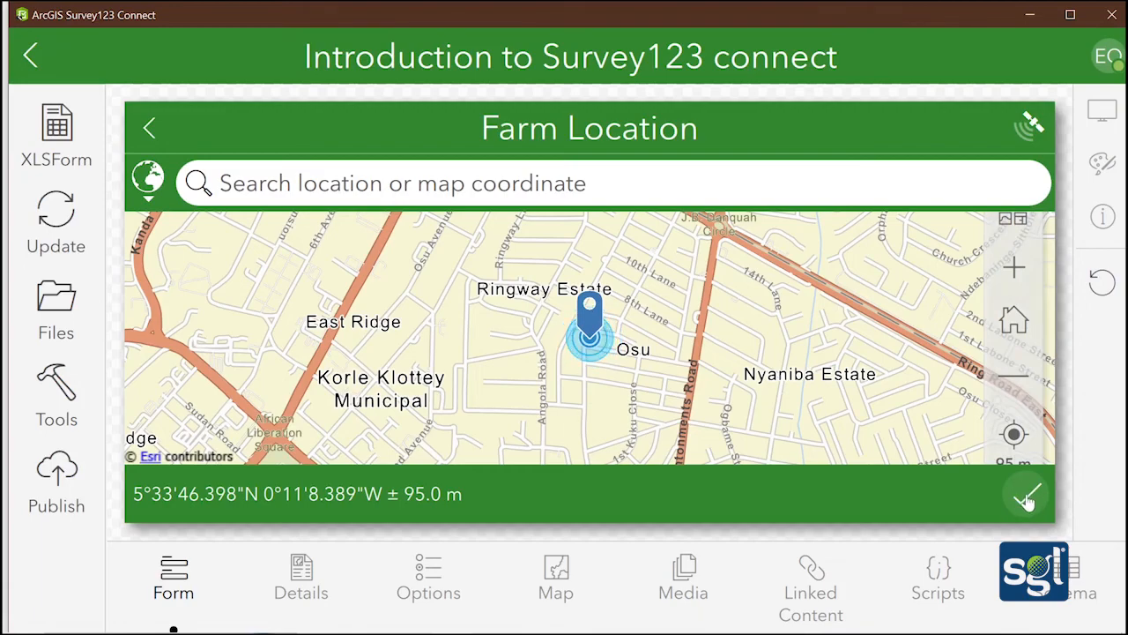
left_click(1028, 496)
scroll(394, 330, "down", 5)
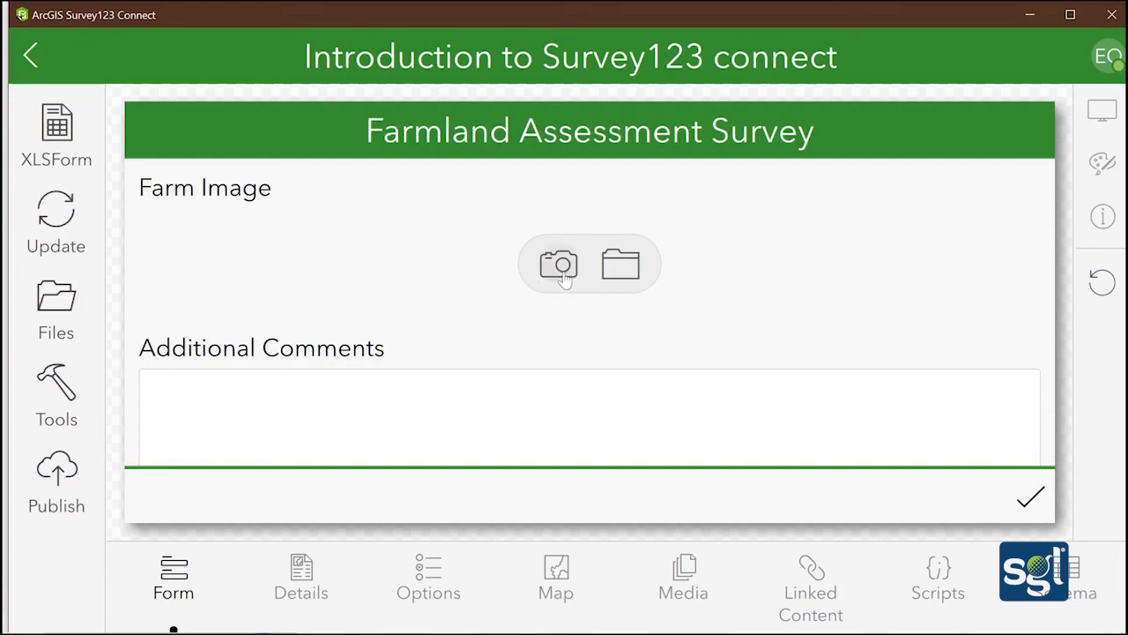
Open the Farm Image camera and close it without taking a photo
left_click(563, 267)
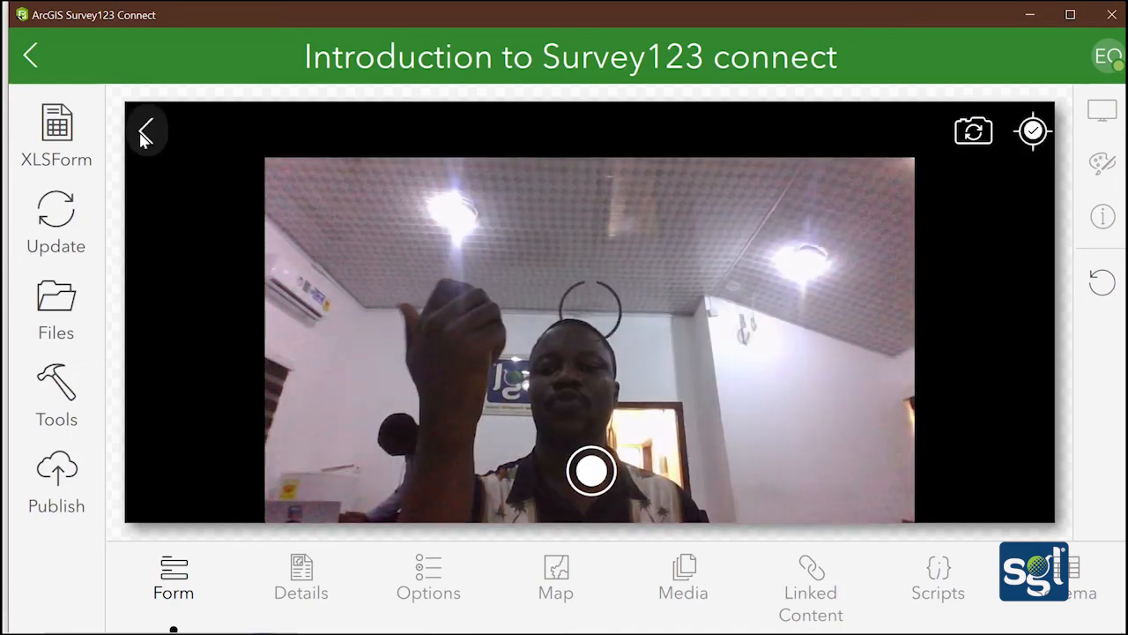
left_click(145, 130)
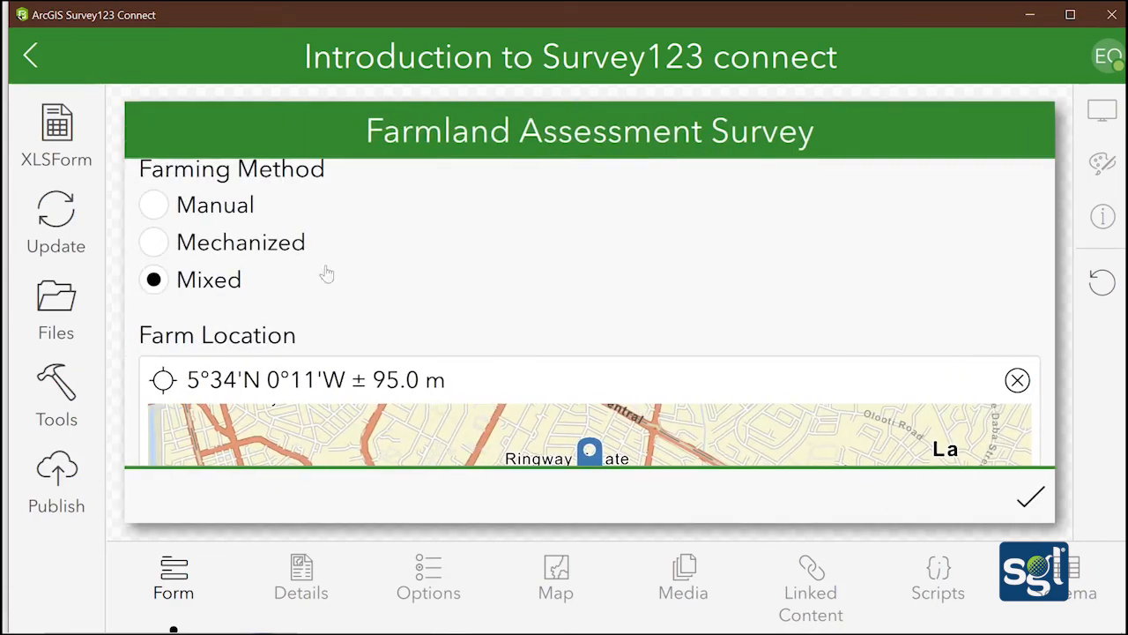
scroll(339, 295, "down", 5)
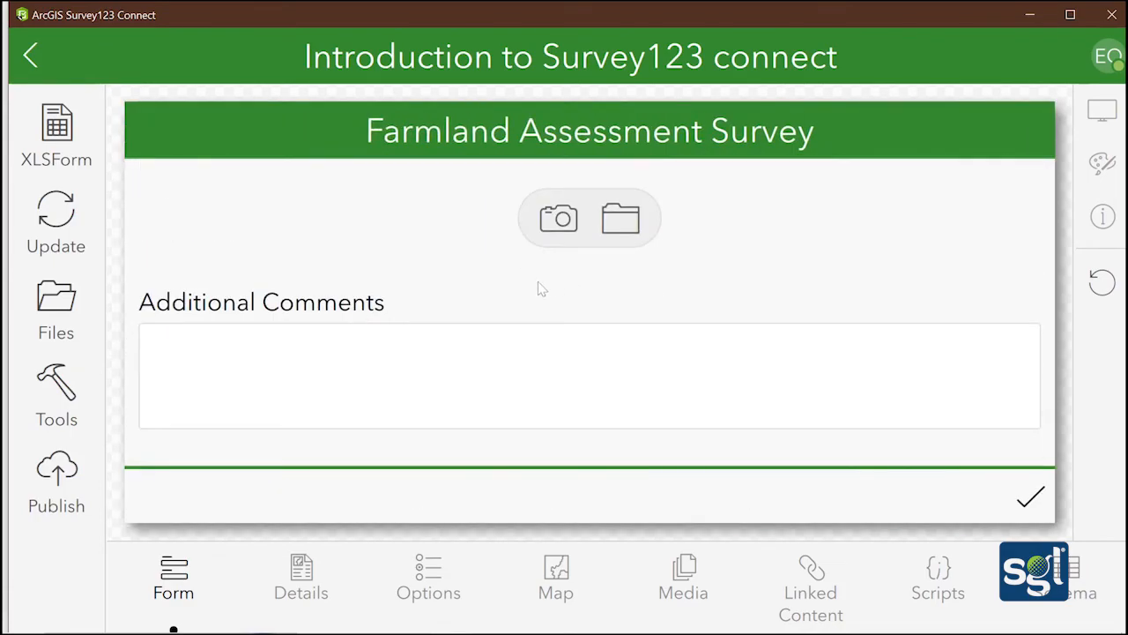
Replace the gibberish Additional Comments answer with 'The training has been a success' and return to the form top
left_click(466, 352)
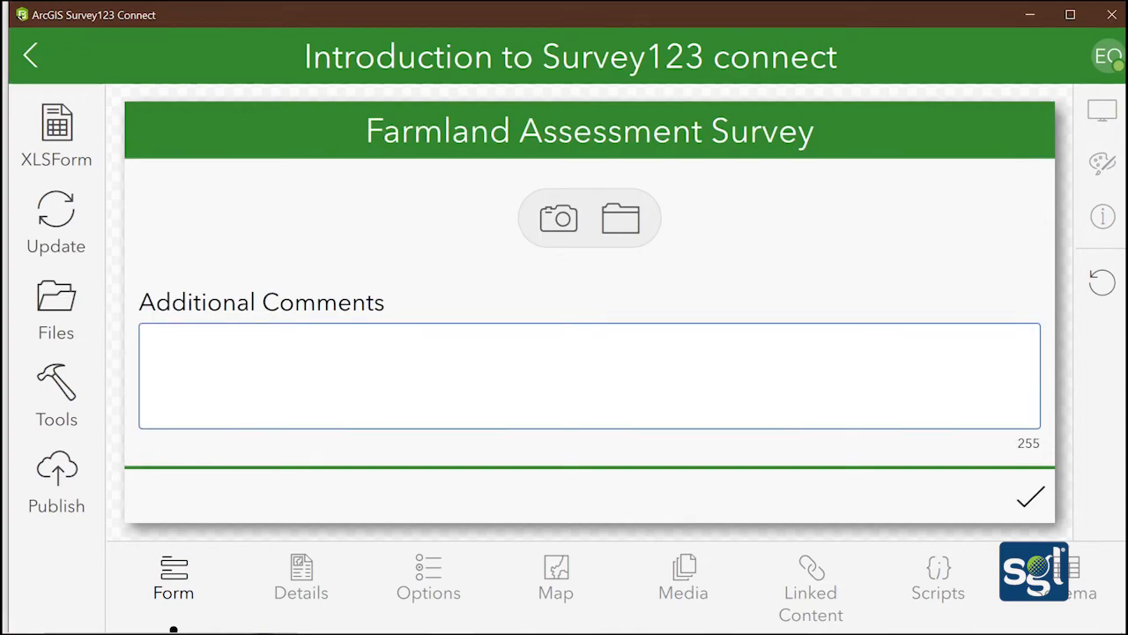
type("dslfnsoiernvjvdsjvsdcvscs")
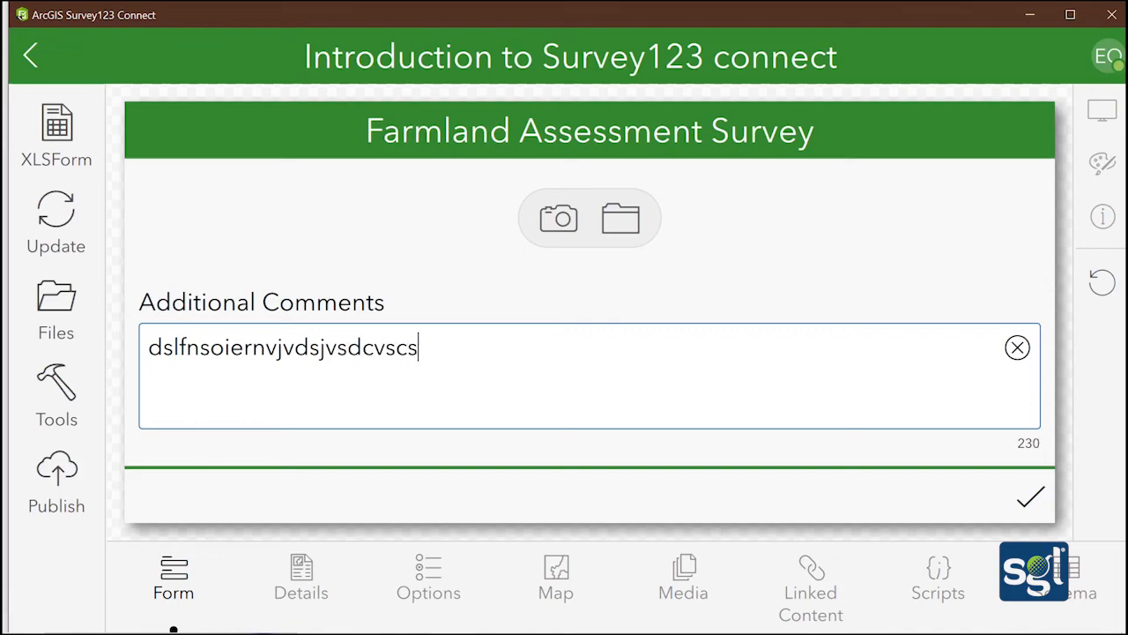
key("BackSpace")
key("BackSpace")
key("BackSpace")
key("BackSpace")
key("BackSpace")
key("BackSpace")
key("BackSpace")
key("BackSpace")
key("BackSpace")
key("BackSpace")
key("BackSpace")
key("BackSpace")
key("BackSpace")
key("BackSpace")
key("BackSpace")
key("BackSpace")
key("BackSpace")
key("BackSpace")
key("BackSpace")
key("BackSpace")
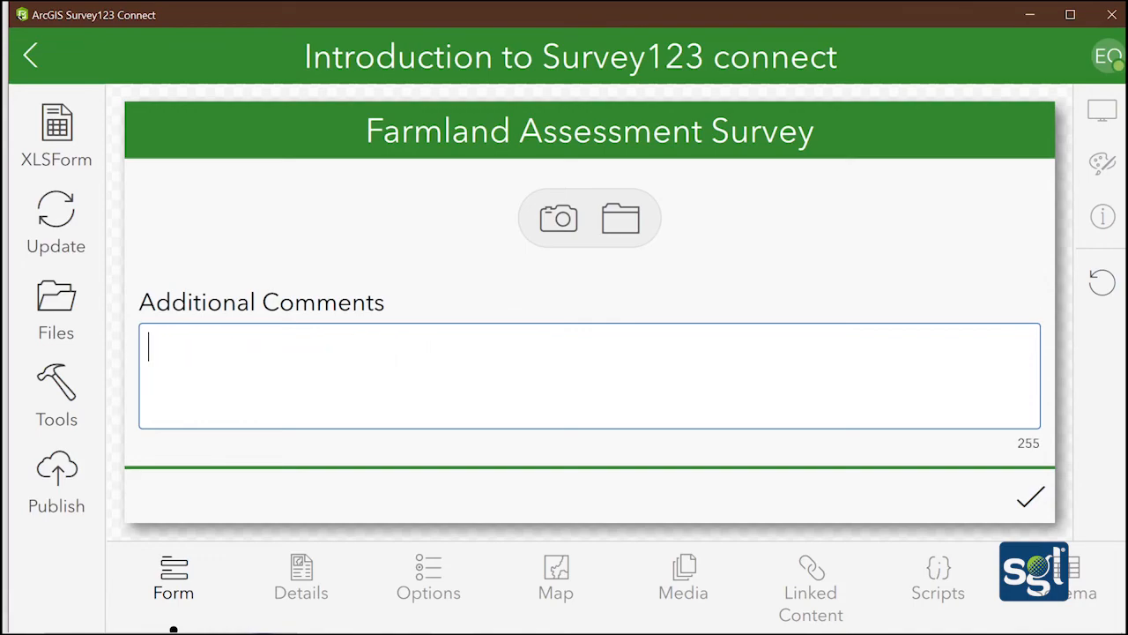
type("The tra")
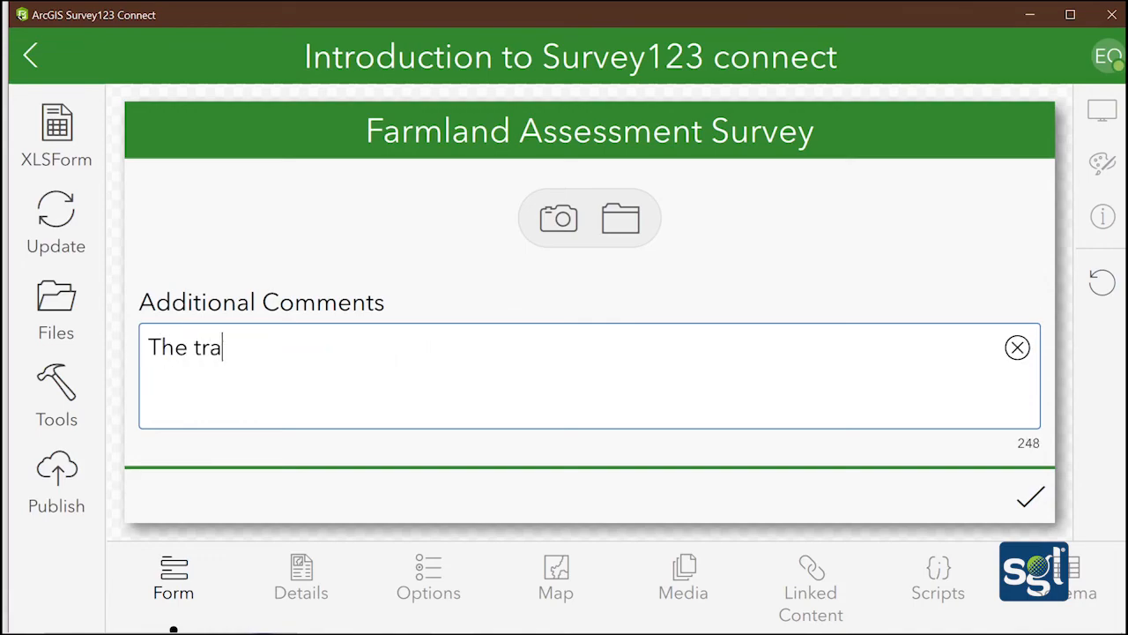
type("ining has been a")
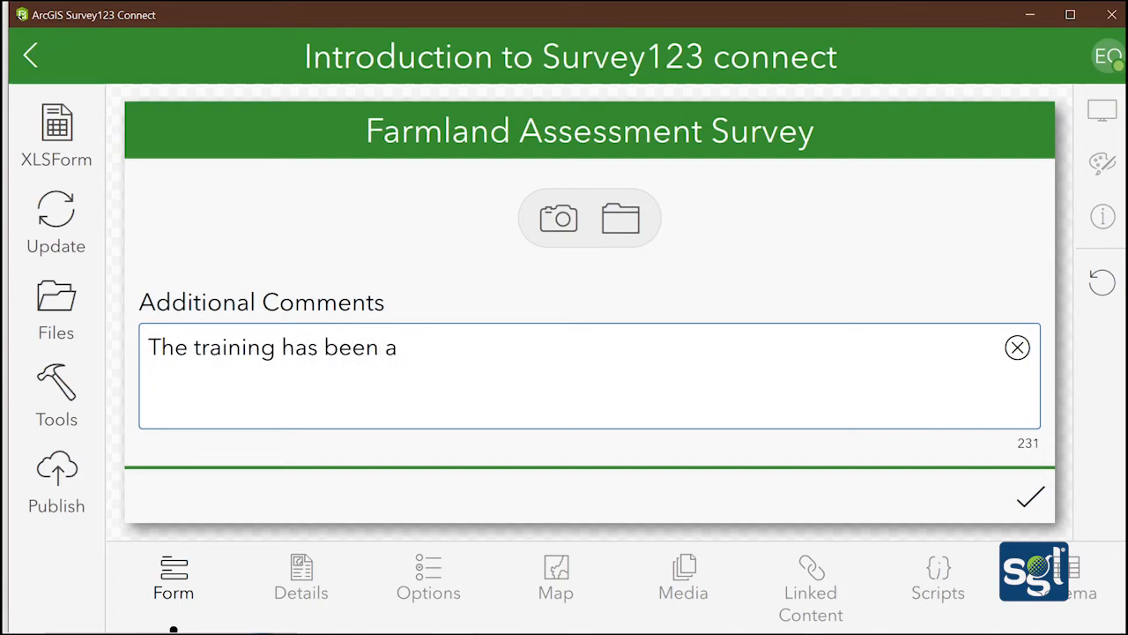
type(" success")
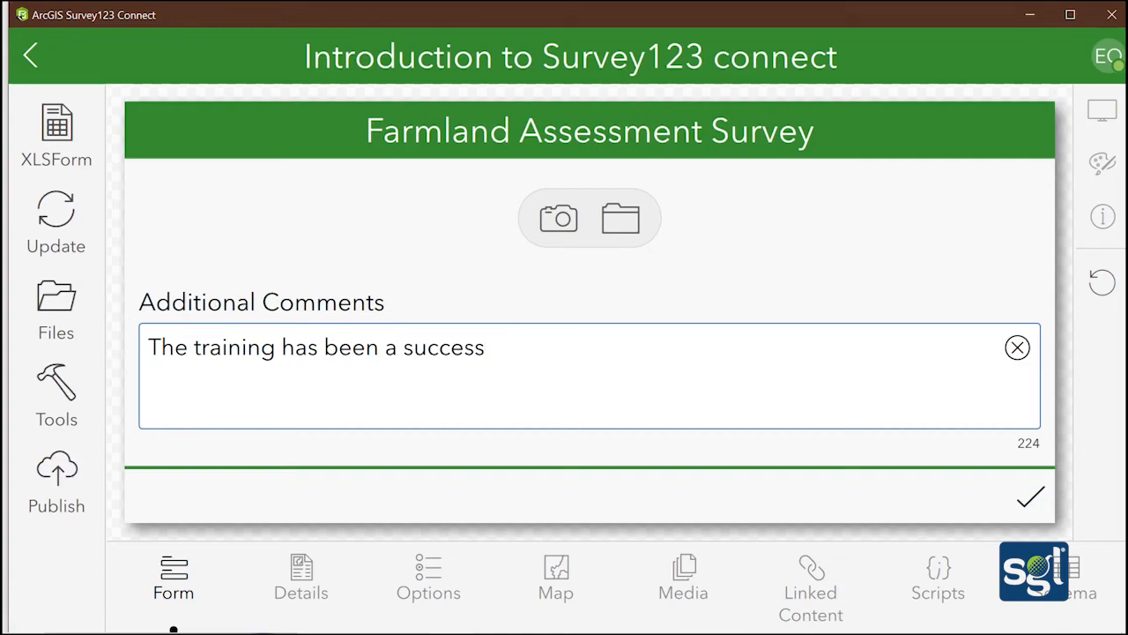
scroll(687, 334, "up", 3)
scroll(688, 335, "down", 3)
scroll(688, 335, "up", 8)
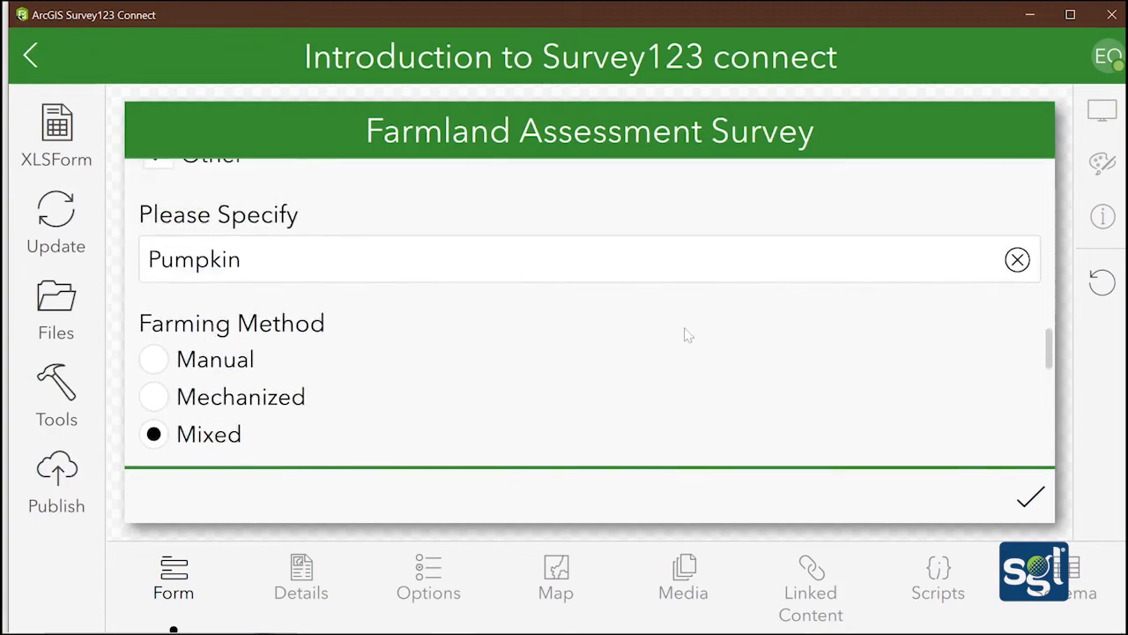
scroll(686, 333, "up", 8)
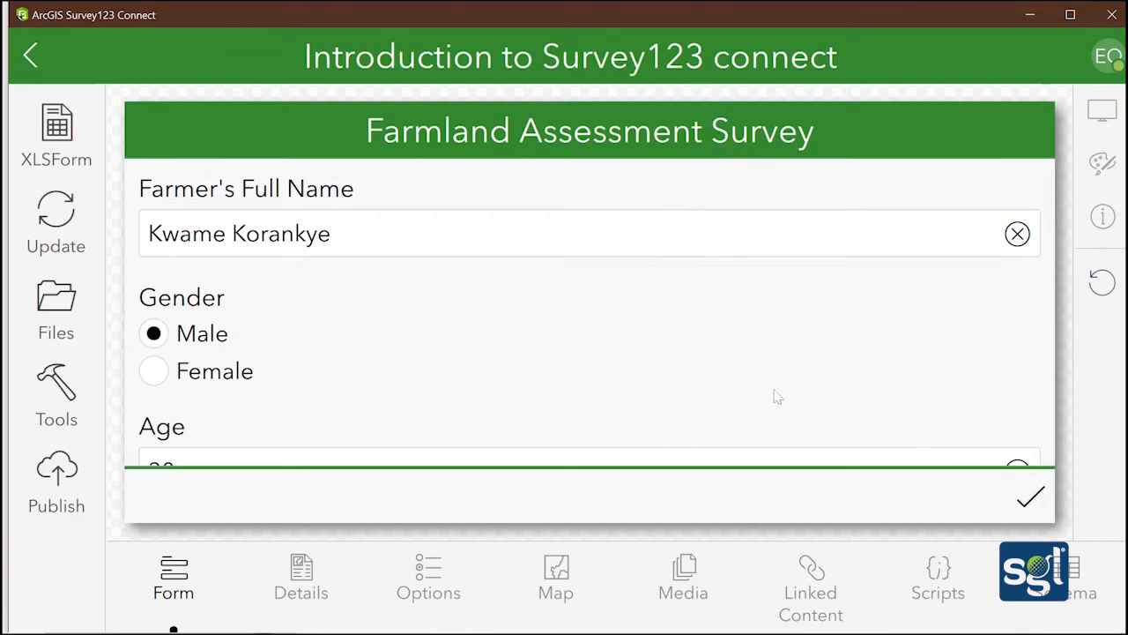
scroll(221, 428, "down", 15)
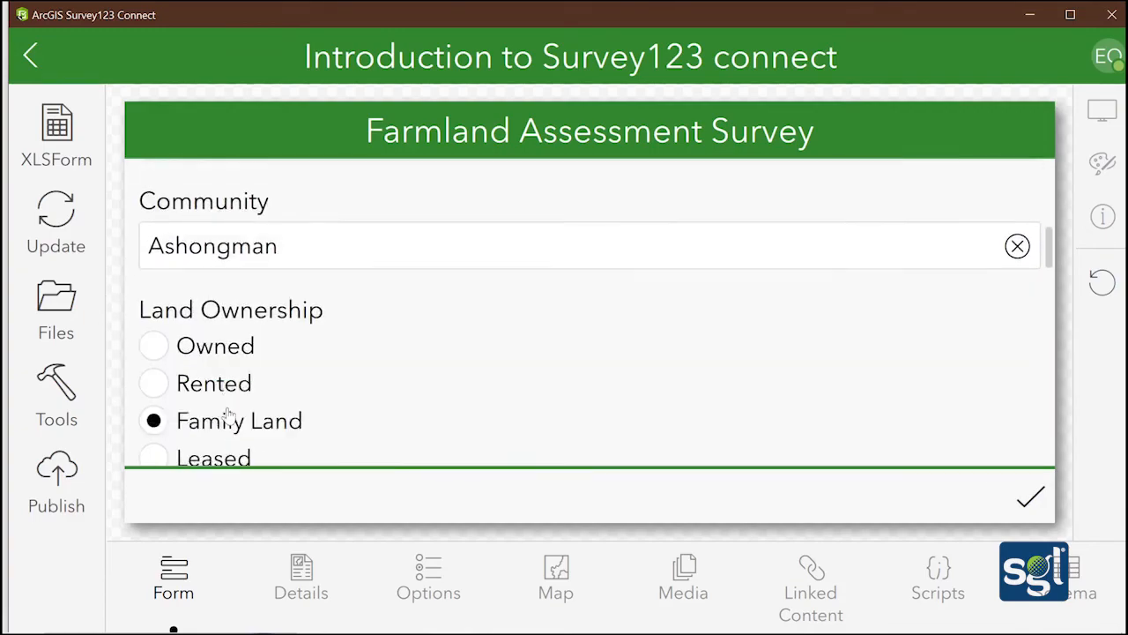
scroll(232, 401, "up", 20)
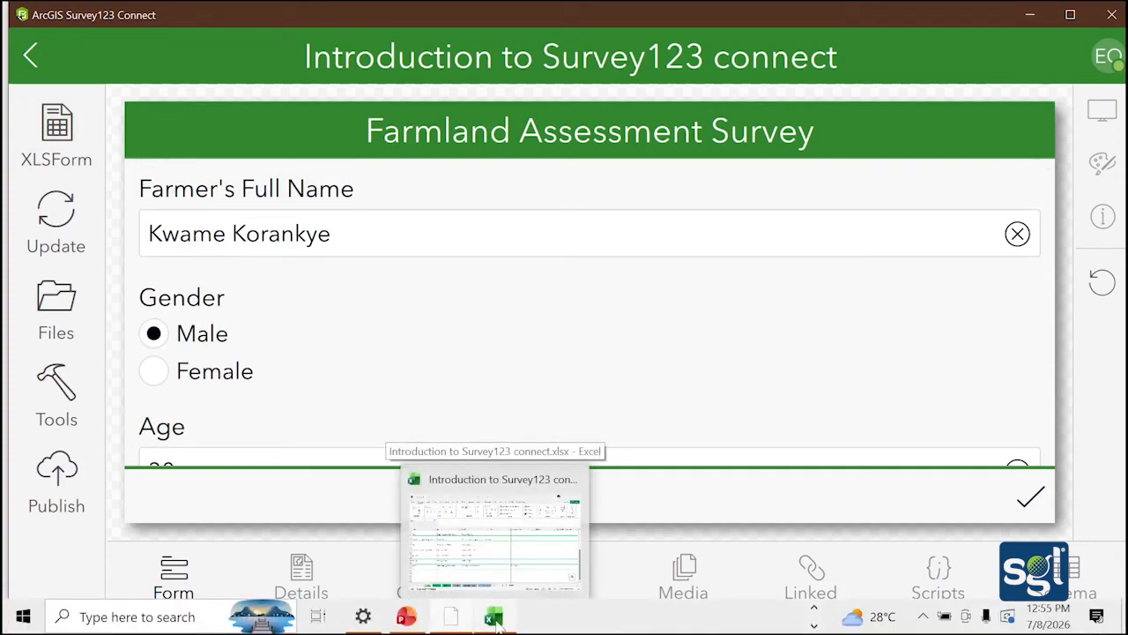
Switch to the Excel workbook and review the question rows on the survey sheet
left_click(495, 618)
scroll(507, 347, "up", 4)
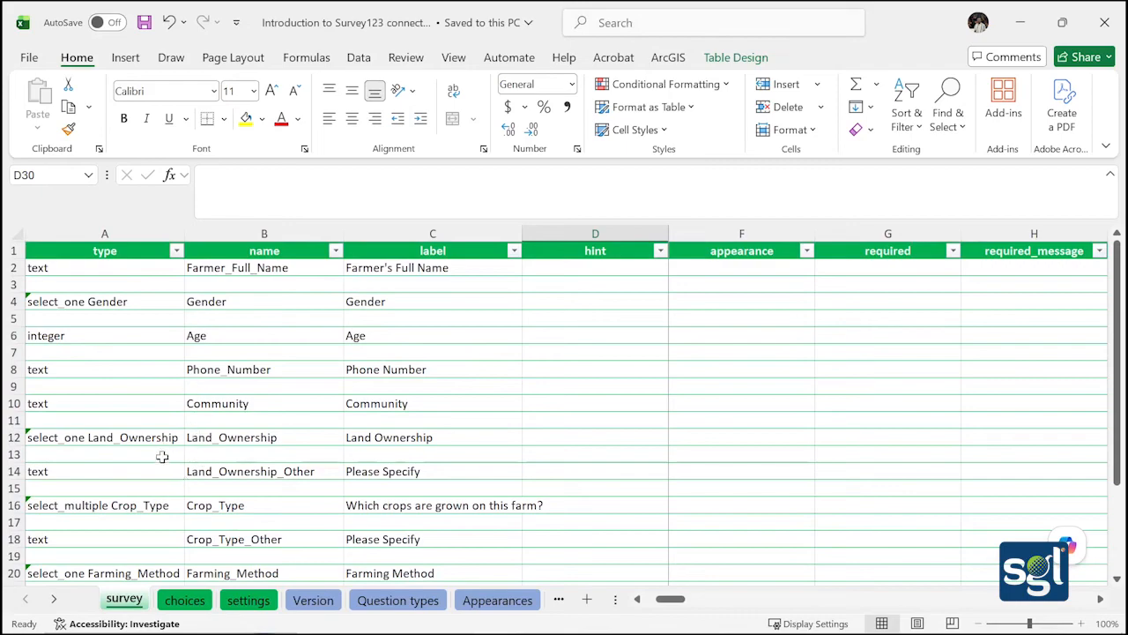
scroll(162, 457, "down", 4)
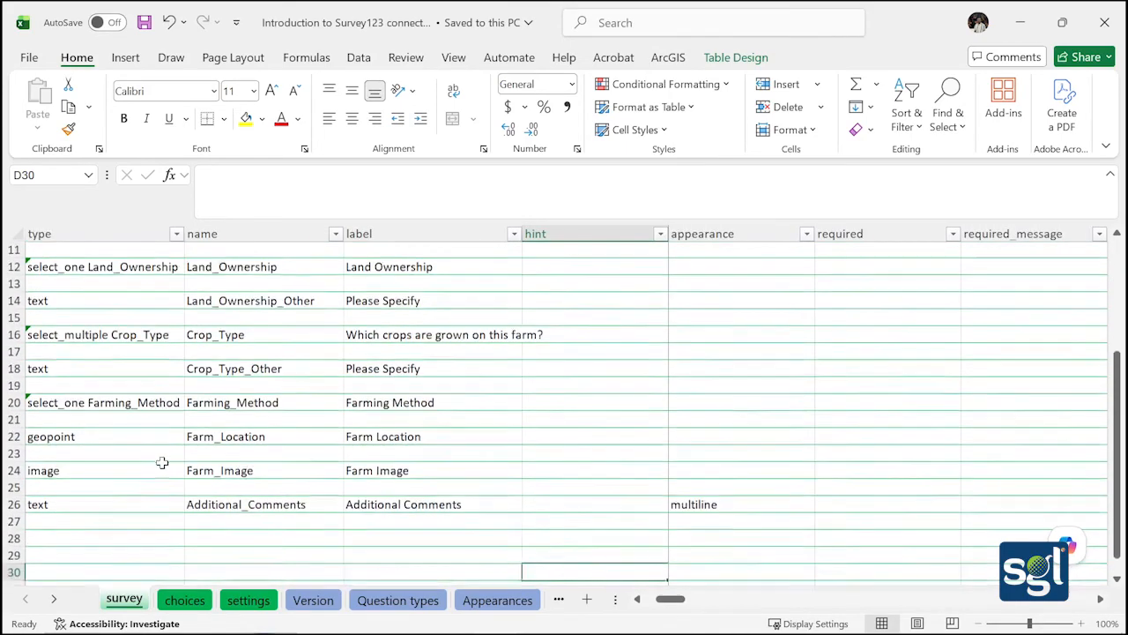
scroll(162, 462, "up", 4)
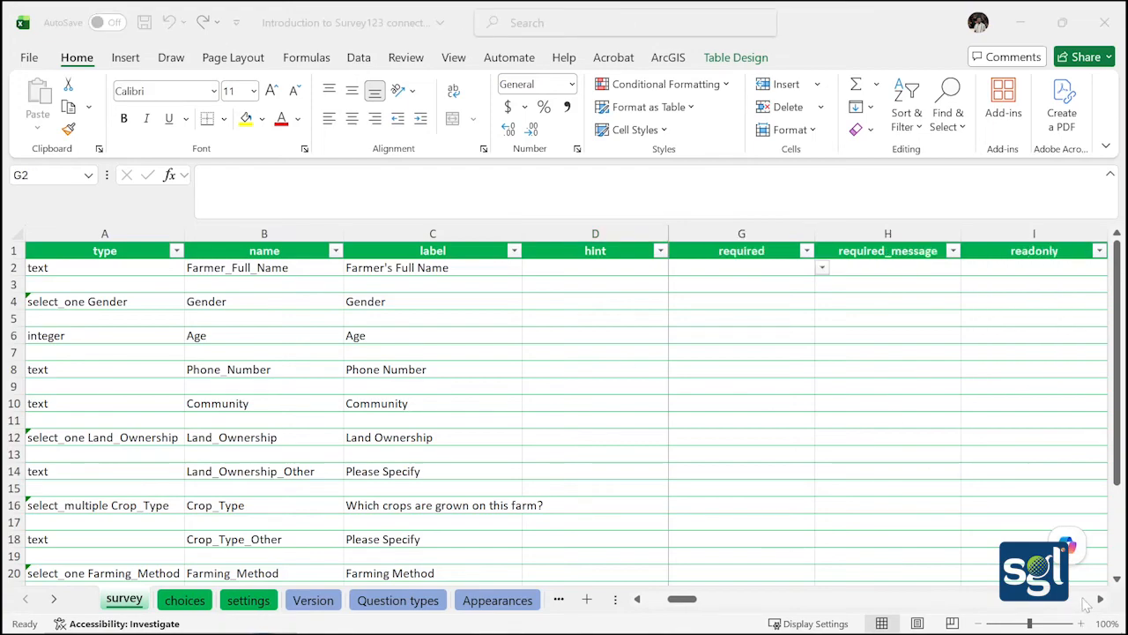
Set required to yes for Farmer_Full_Name (G2) and Gender (G4)
left_click(679, 601)
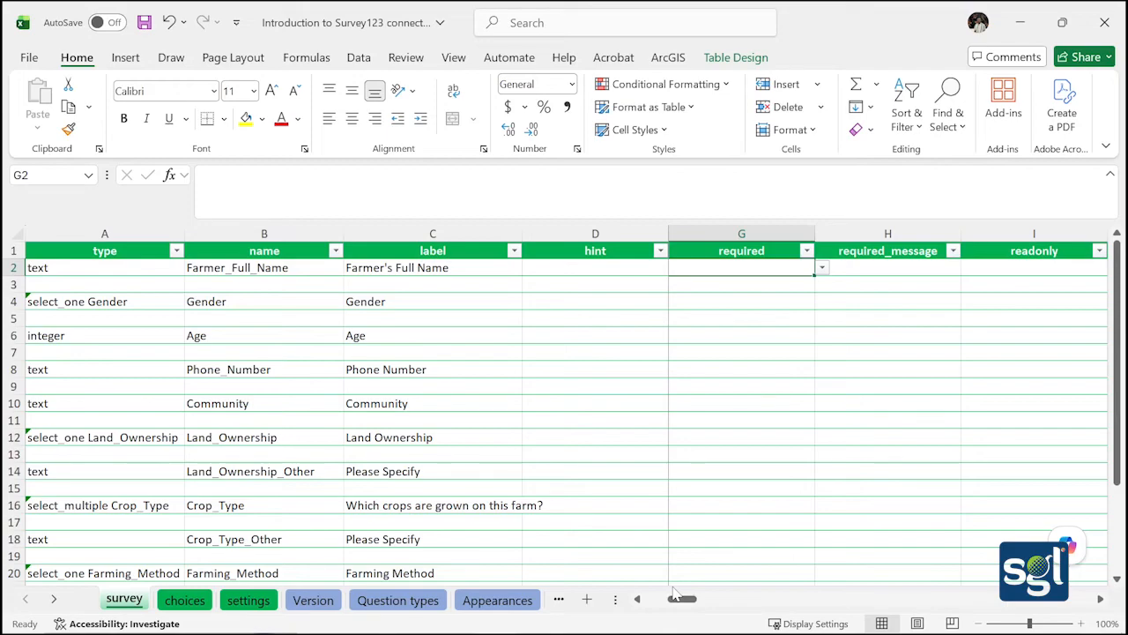
left_click(823, 268)
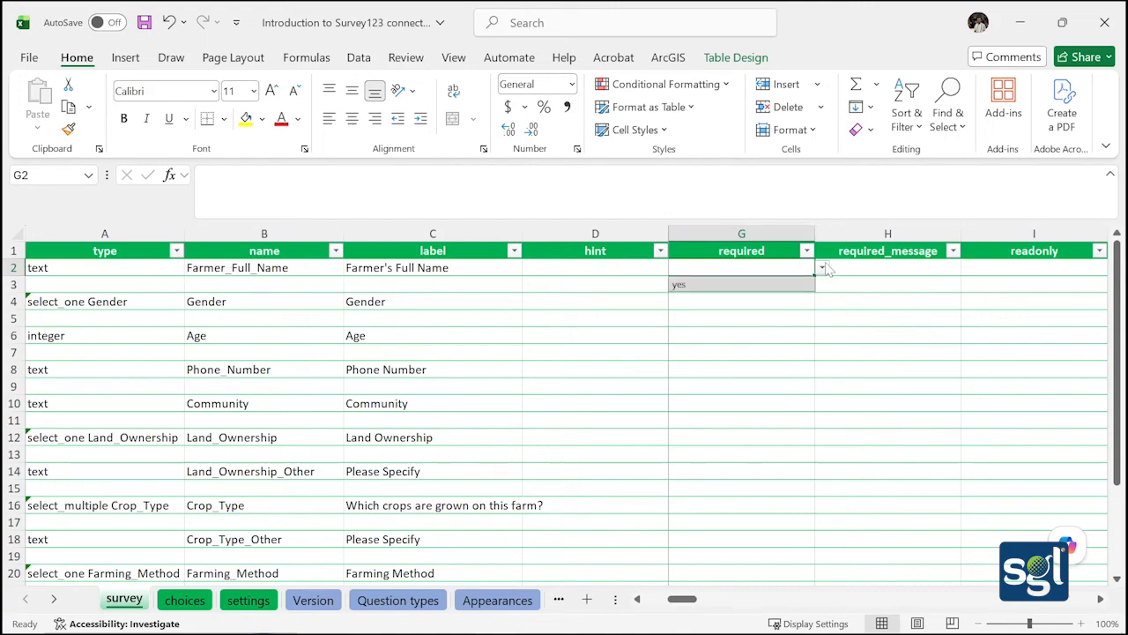
left_click(781, 285)
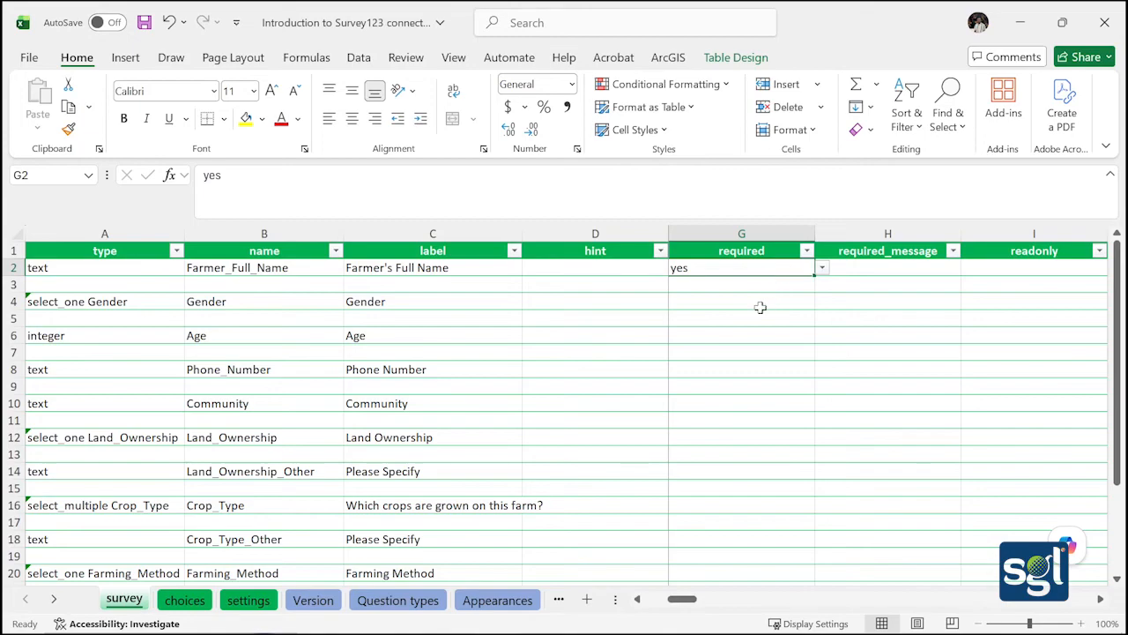
left_click(760, 307)
left_click(822, 301)
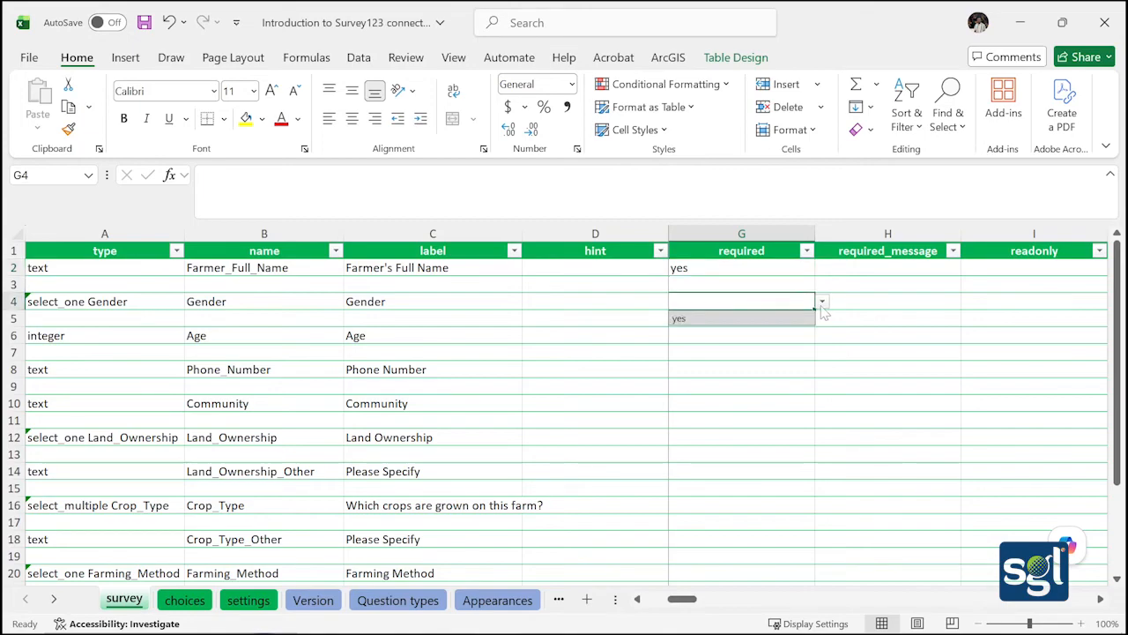
left_click(758, 321)
Mark Age (G6) and Phone_Number (G8) as required with yes
left_click(755, 333)
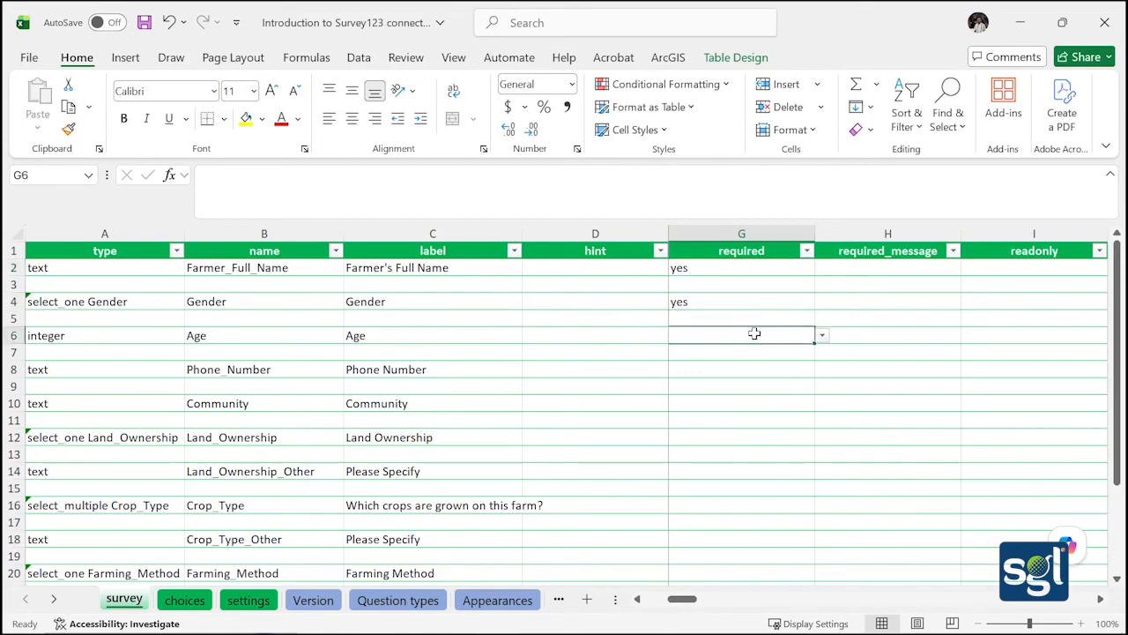
left_click(822, 336)
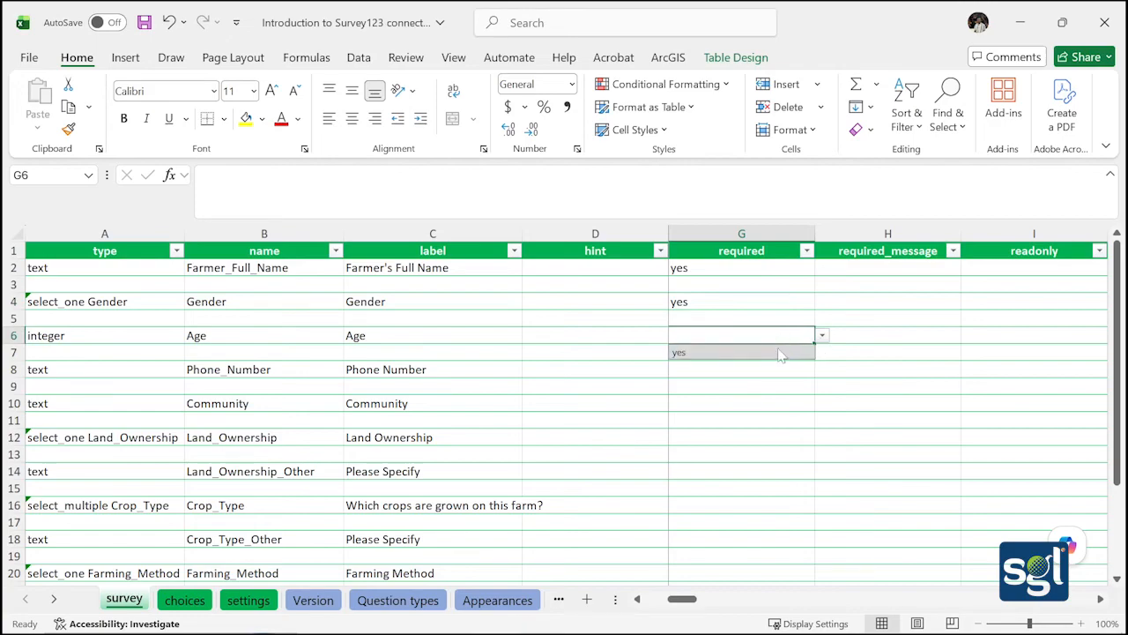
left_click(781, 352)
left_click(790, 369)
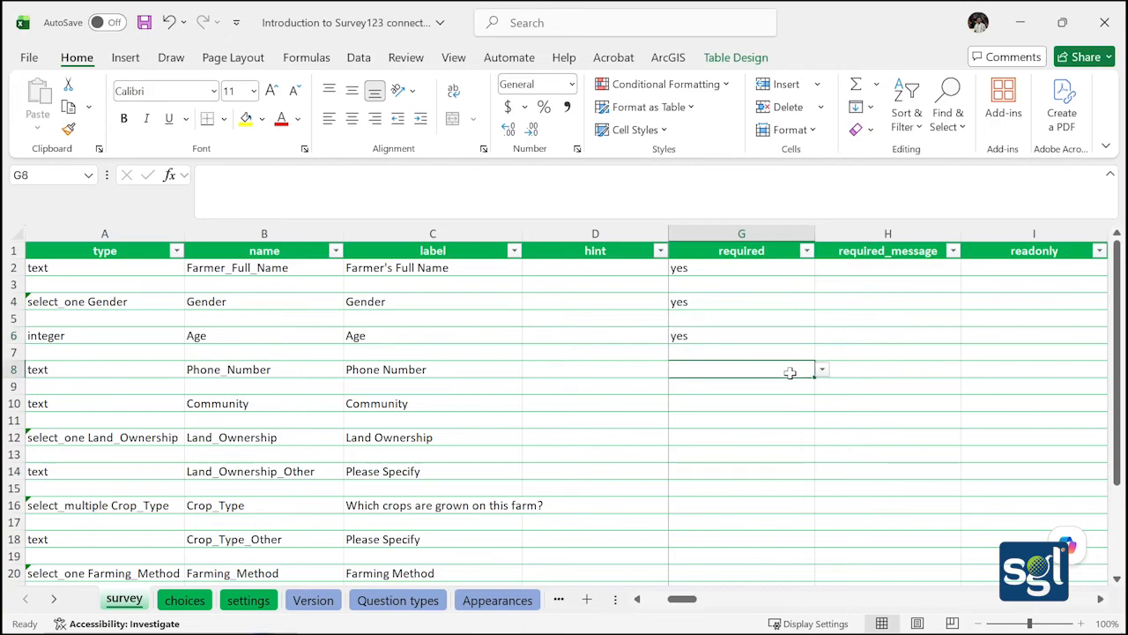
left_click(822, 369)
left_click(766, 390)
Mark Community (G10) and Land_Ownership (G12) as required, then select Crop_Type's cell G16
scroll(750, 359, "down", 1)
left_click(716, 368)
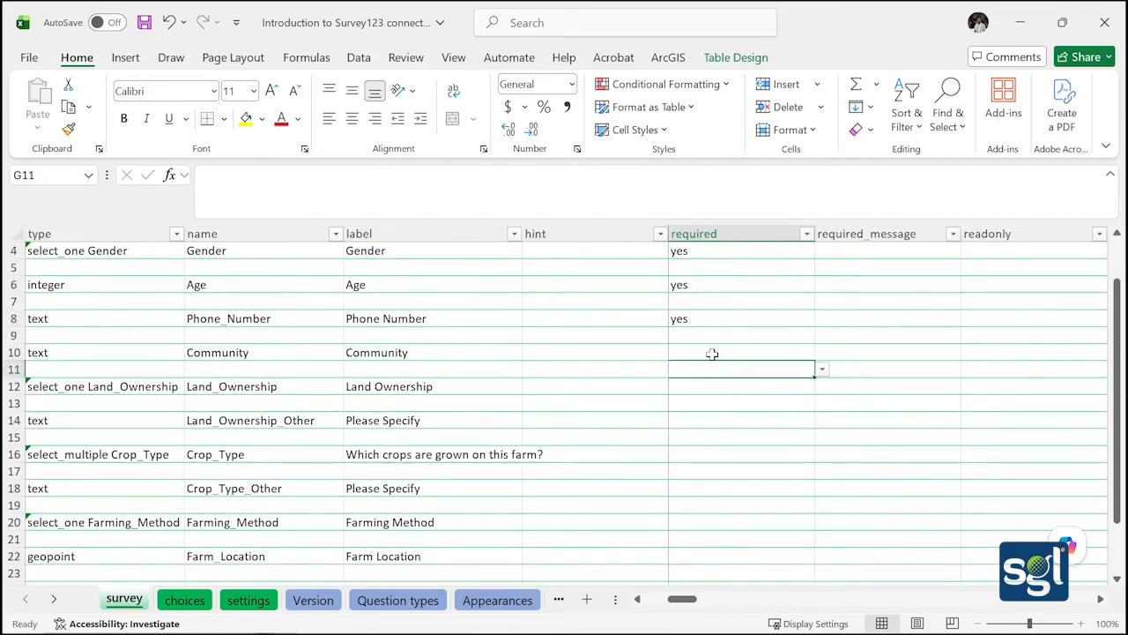
left_click(712, 352)
left_click(821, 352)
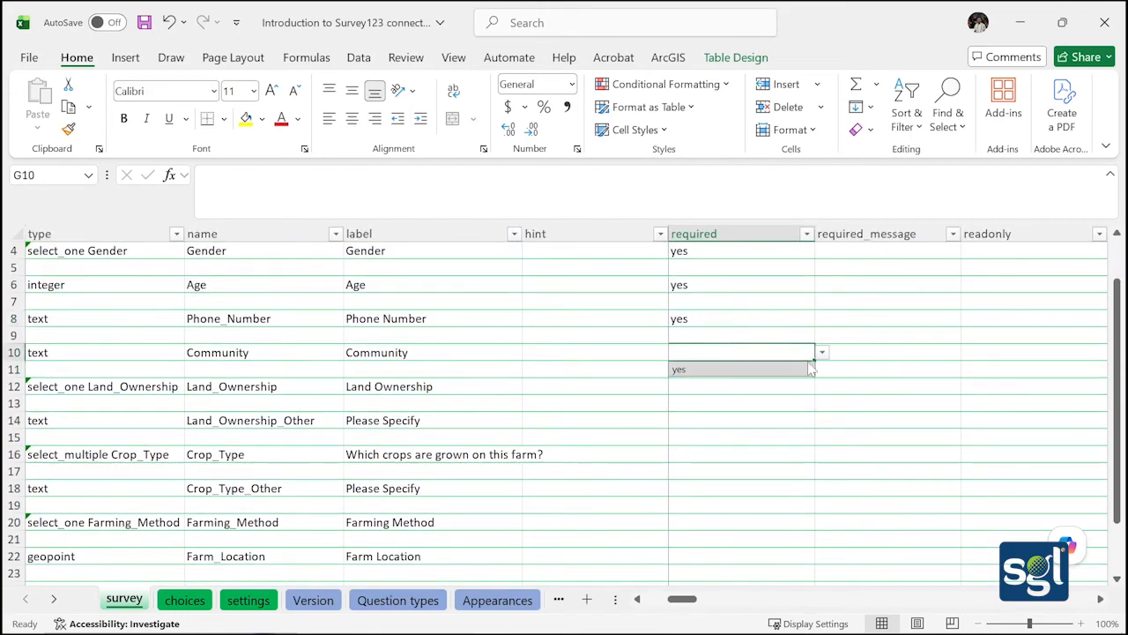
left_click(763, 369)
left_click(740, 386)
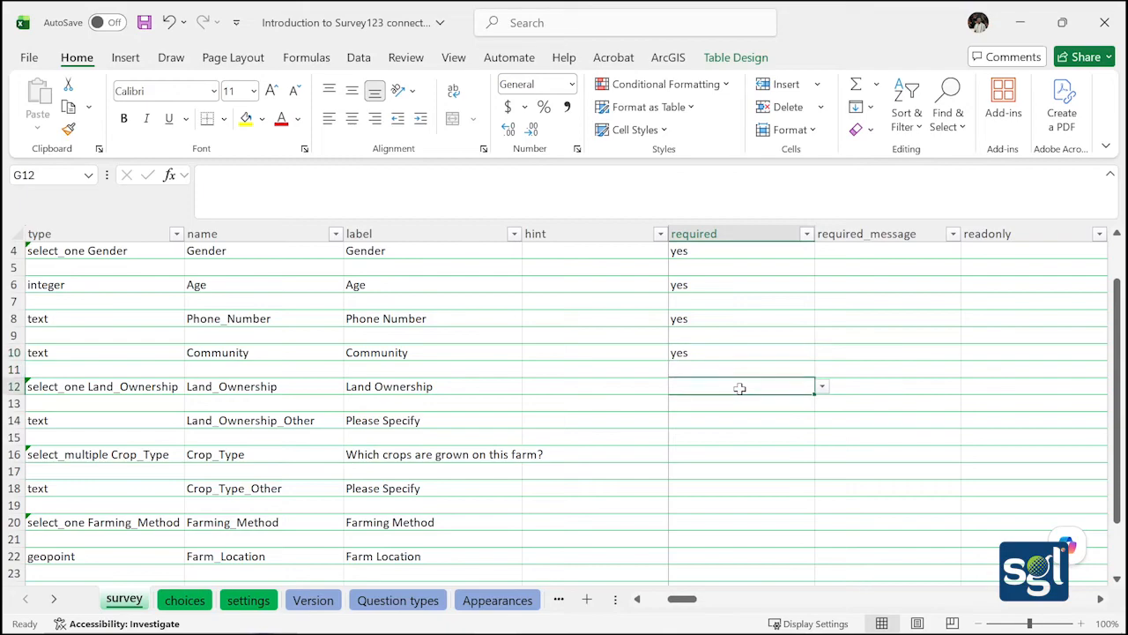
left_click(822, 386)
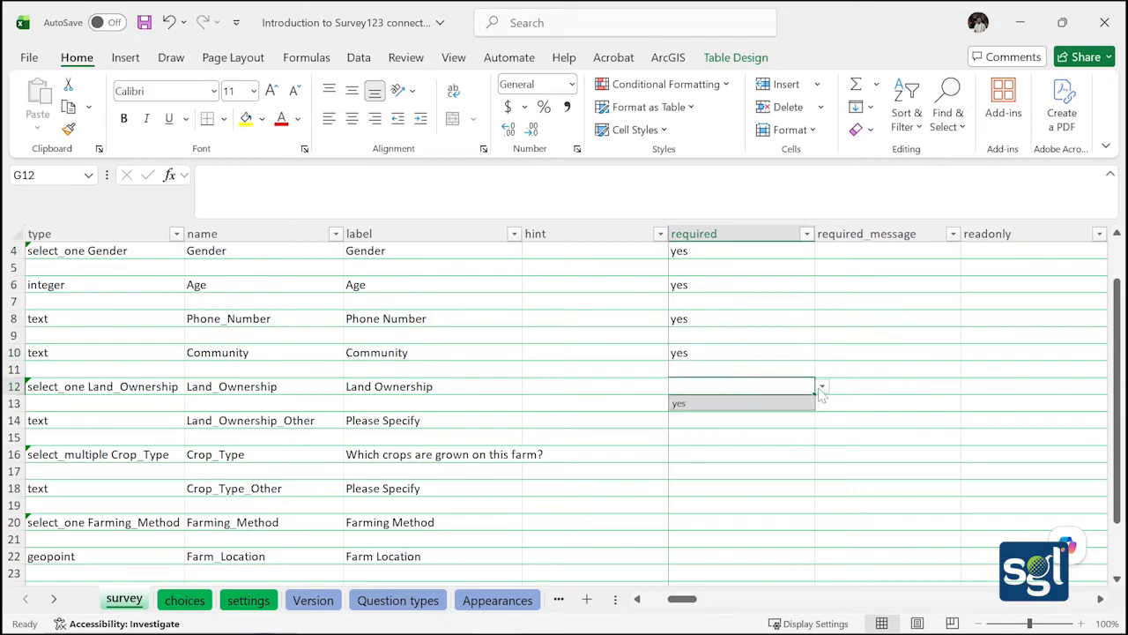
left_click(746, 420)
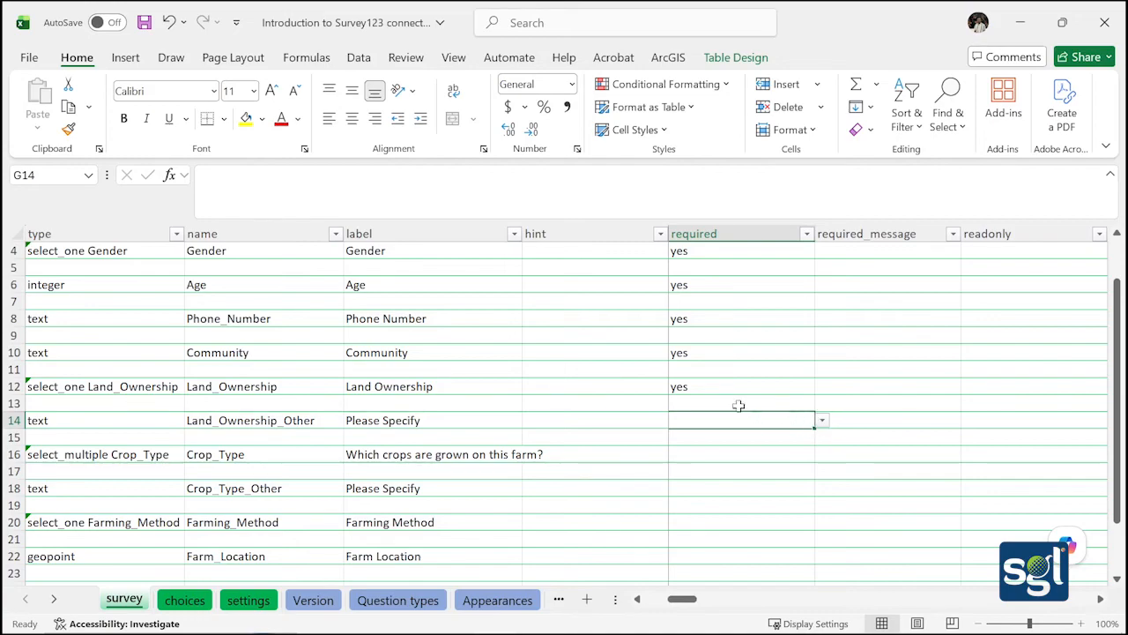
left_click(698, 443)
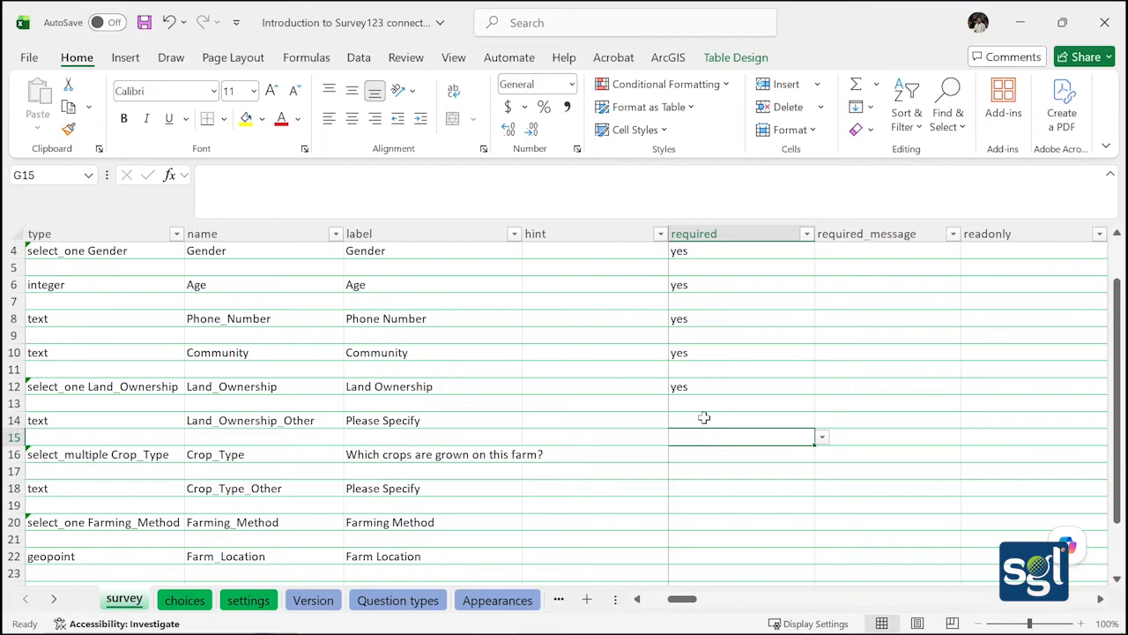
left_click(696, 453)
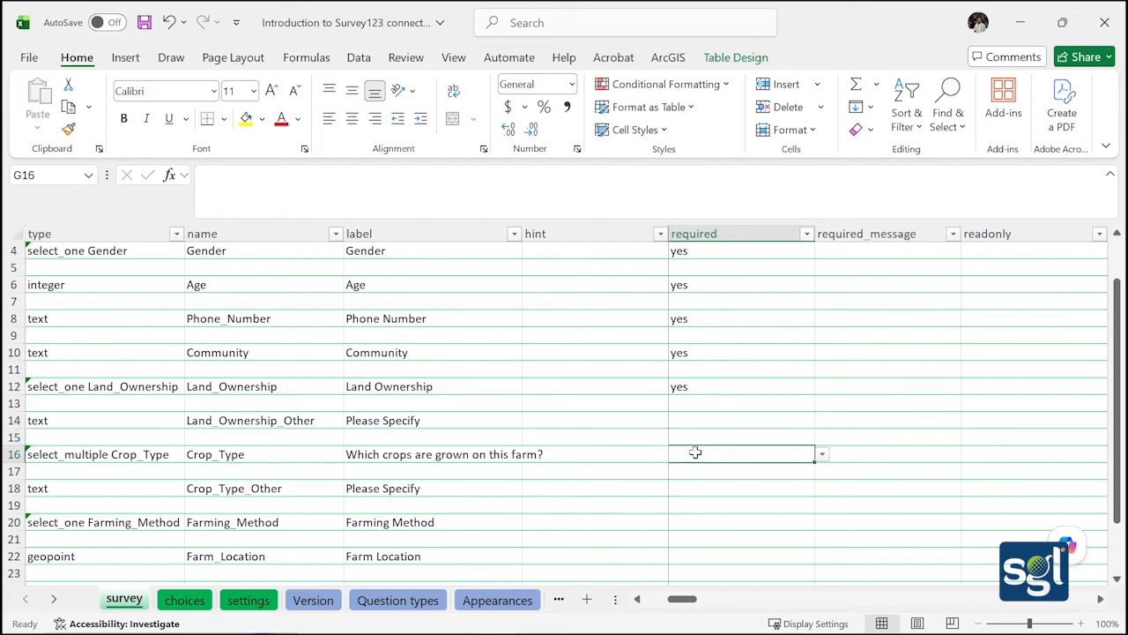
left_click(821, 455)
Mark Crop_Type (G16) and Farming_Method (G20) required, accidentally putting yes in blank row G19
left_click(758, 472)
scroll(710, 431, "down", 2)
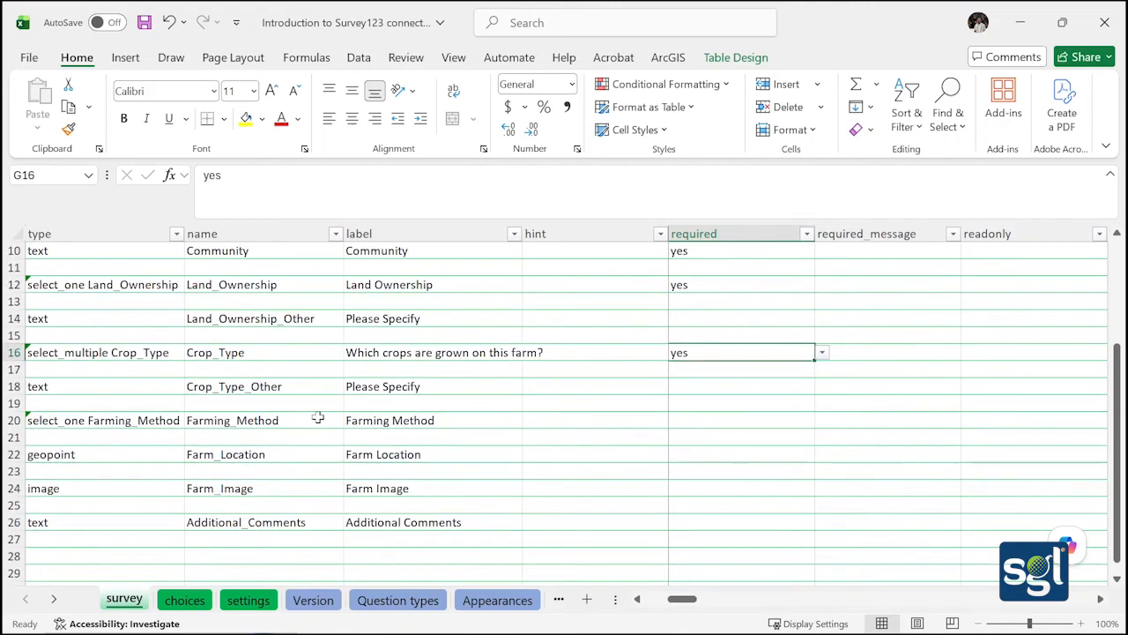
left_click(720, 410)
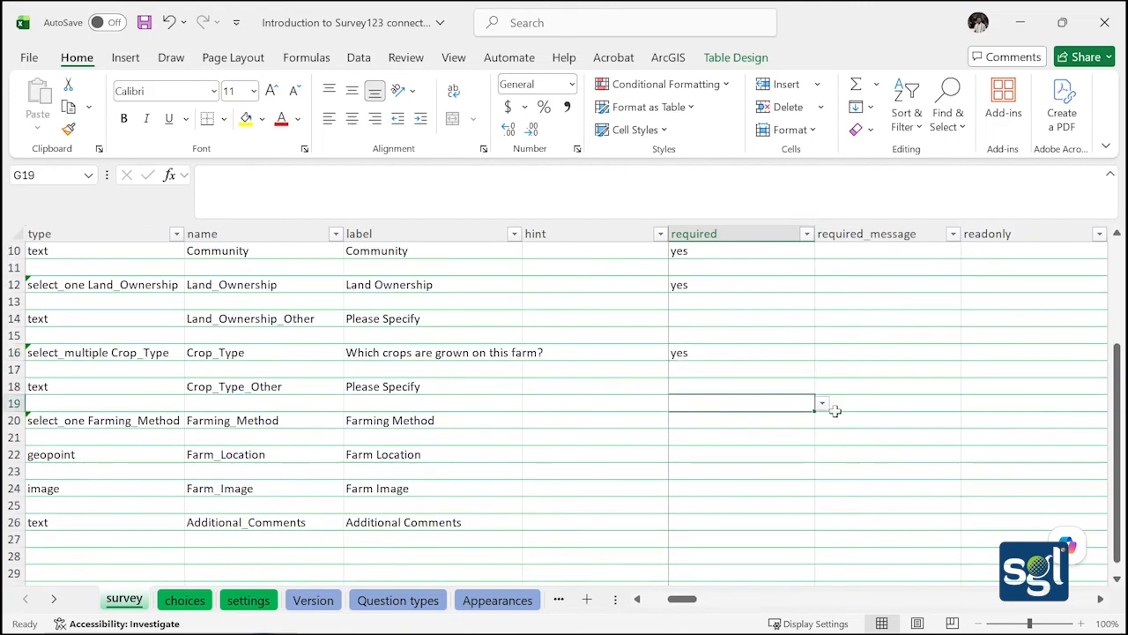
left_click(821, 403)
left_click(767, 421)
left_click(717, 423)
left_click(822, 420)
left_click(769, 435)
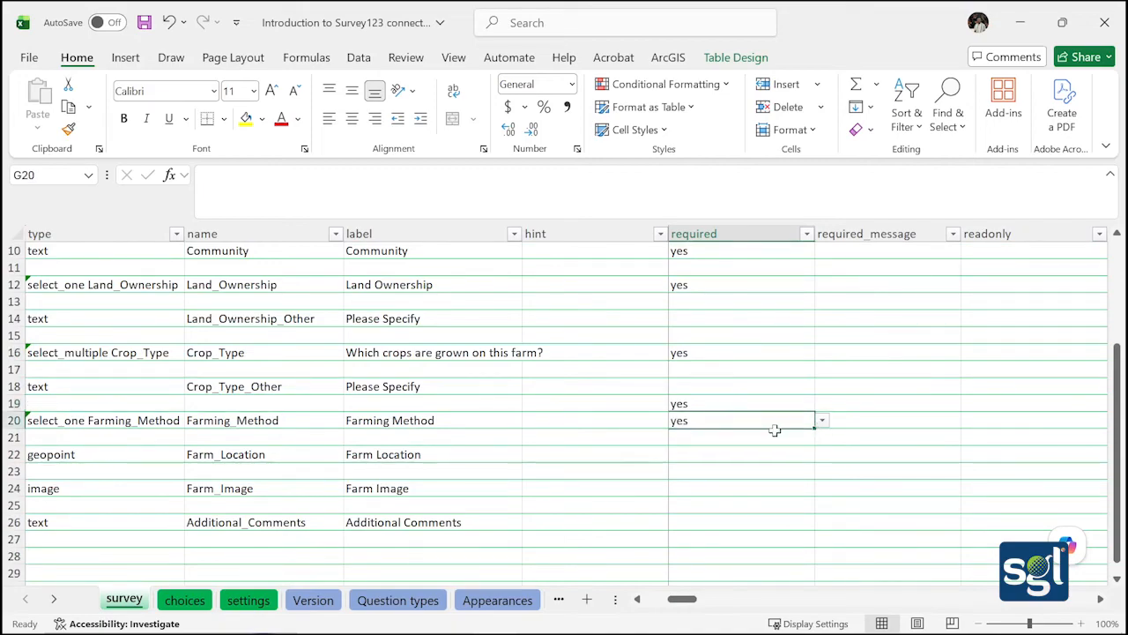
Try editing cell G19 to remove the stray yes value
left_click(730, 403)
double_click(731, 403)
key("Return")
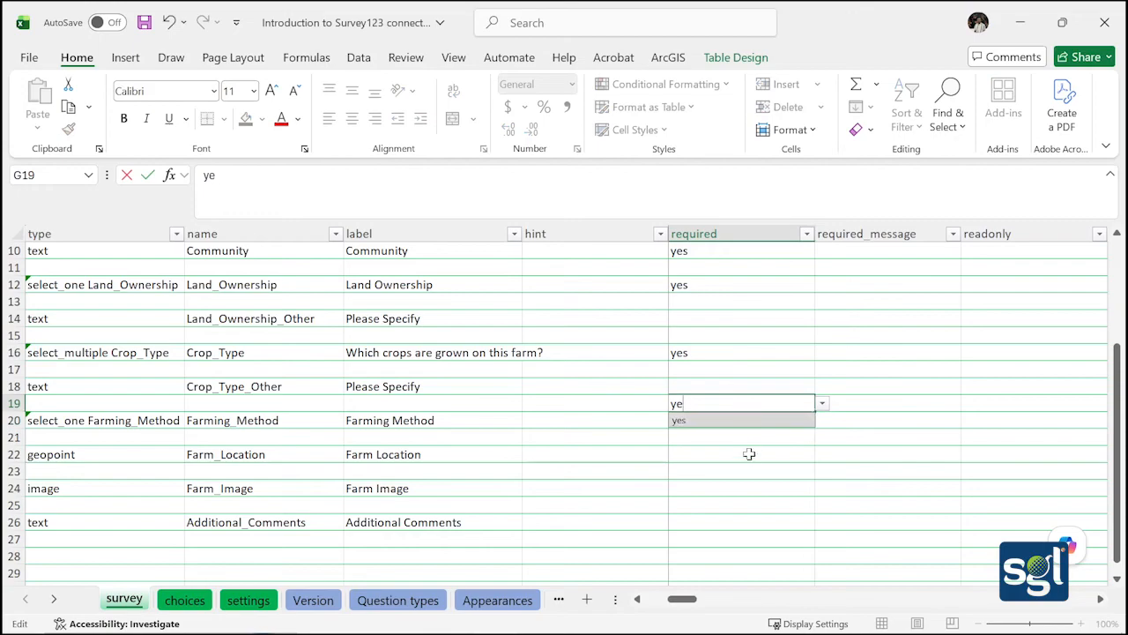
left_click(748, 469)
left_click(709, 405)
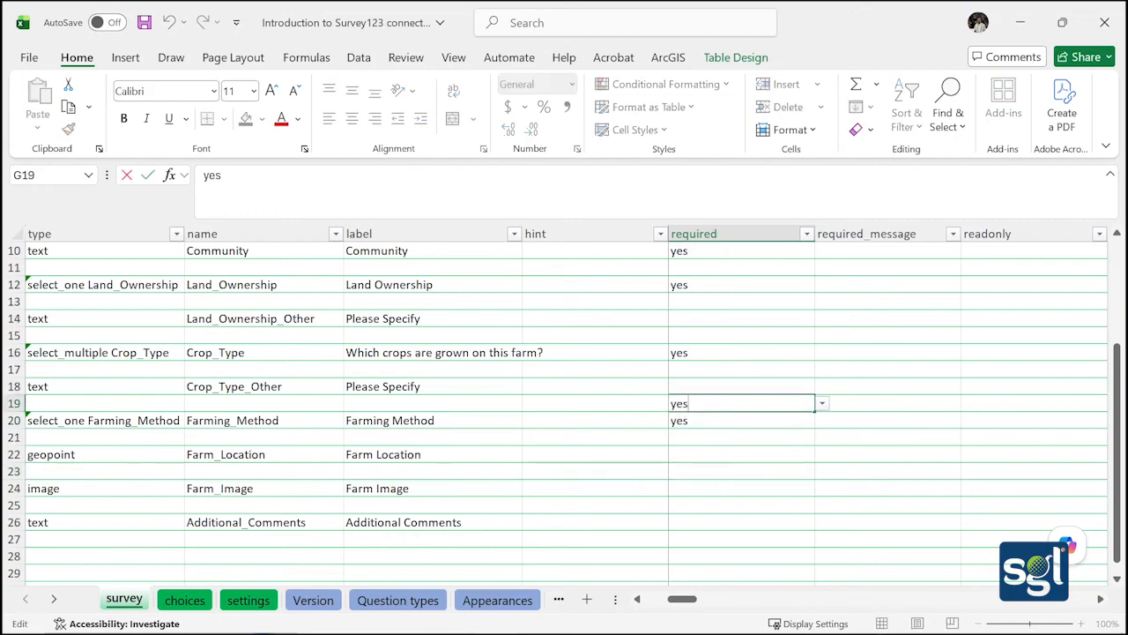
double_click(709, 405)
key("BackSpace")
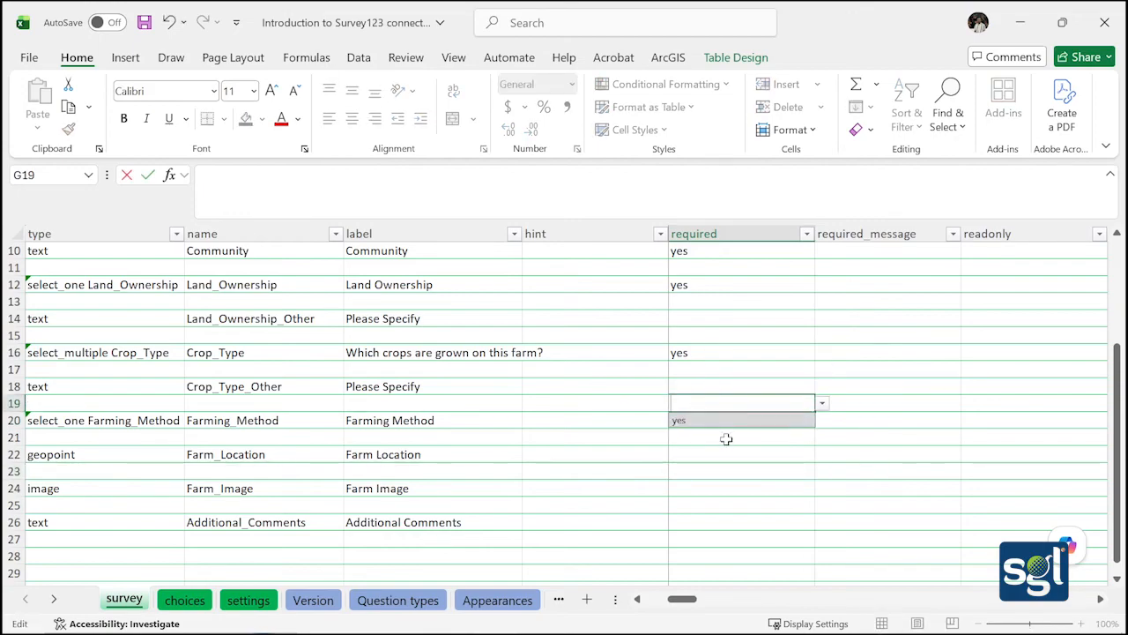
left_click(813, 420)
left_click(796, 424)
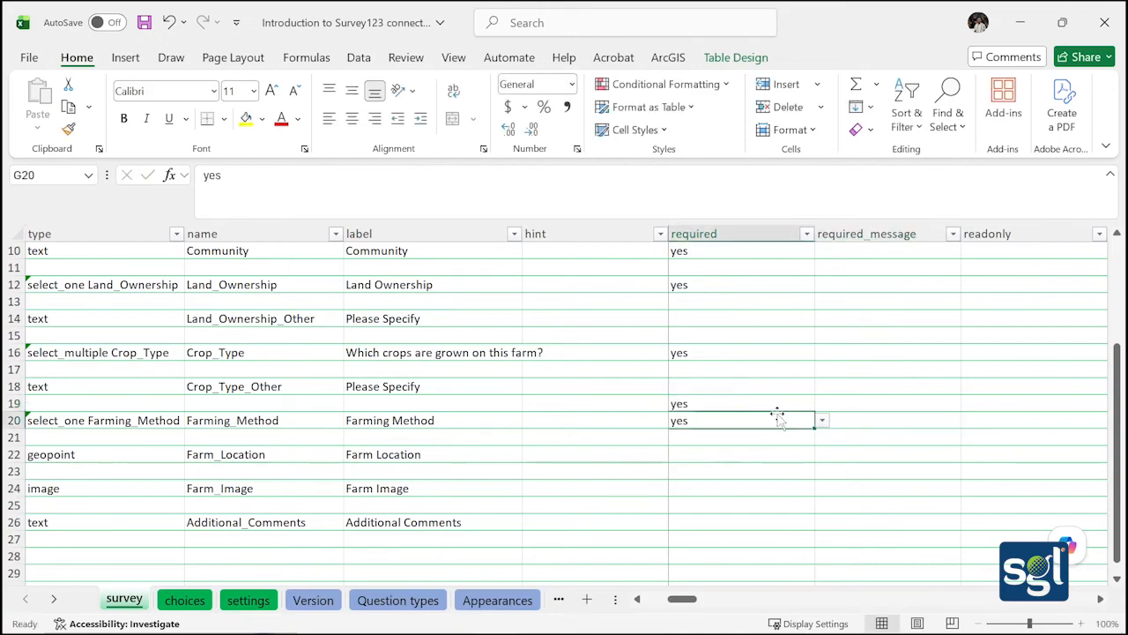
Cancel the G19 edit and undo the stray yes entries in G19 and G20
double_click(775, 404)
key("BackSpace")
key("BackSpace")
key("BackSpace")
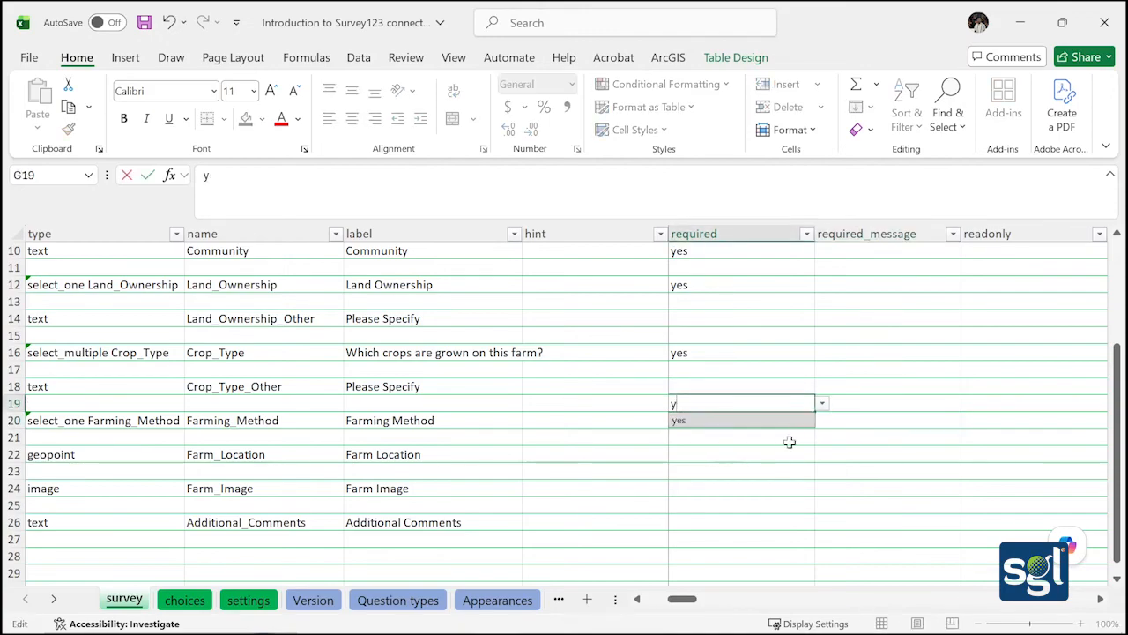
key("Escape")
left_click(789, 484)
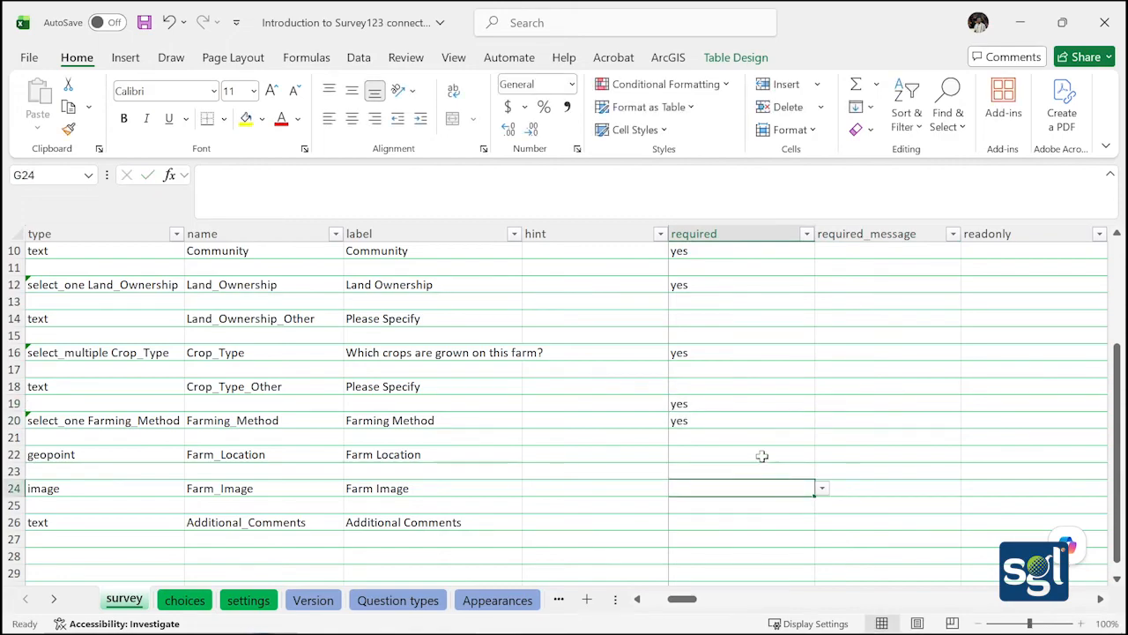
left_click(167, 25)
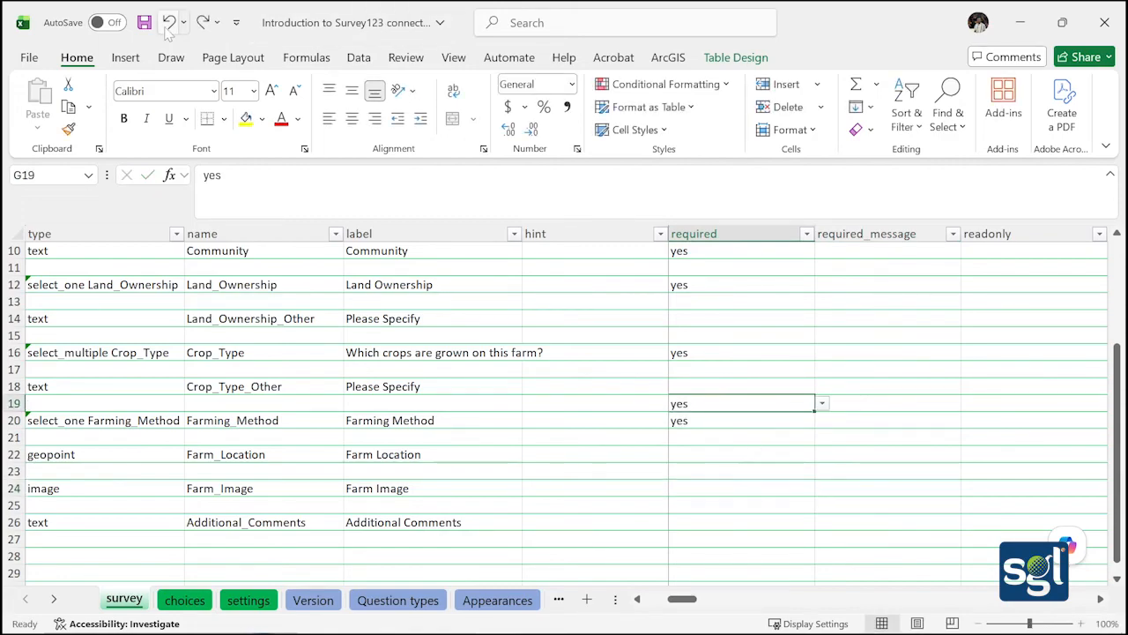
left_click(168, 29)
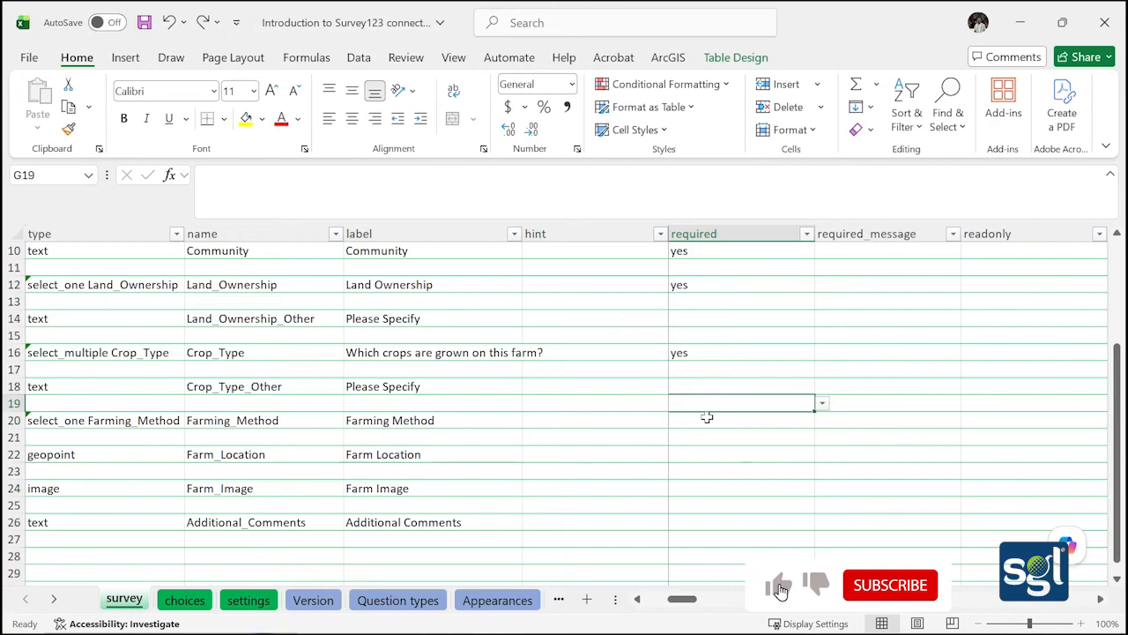
Set required to yes for Farming_Method (G20), Farm_Location (G22) and Farm_Image (G24)
left_click(760, 421)
left_click(822, 420)
left_click(745, 436)
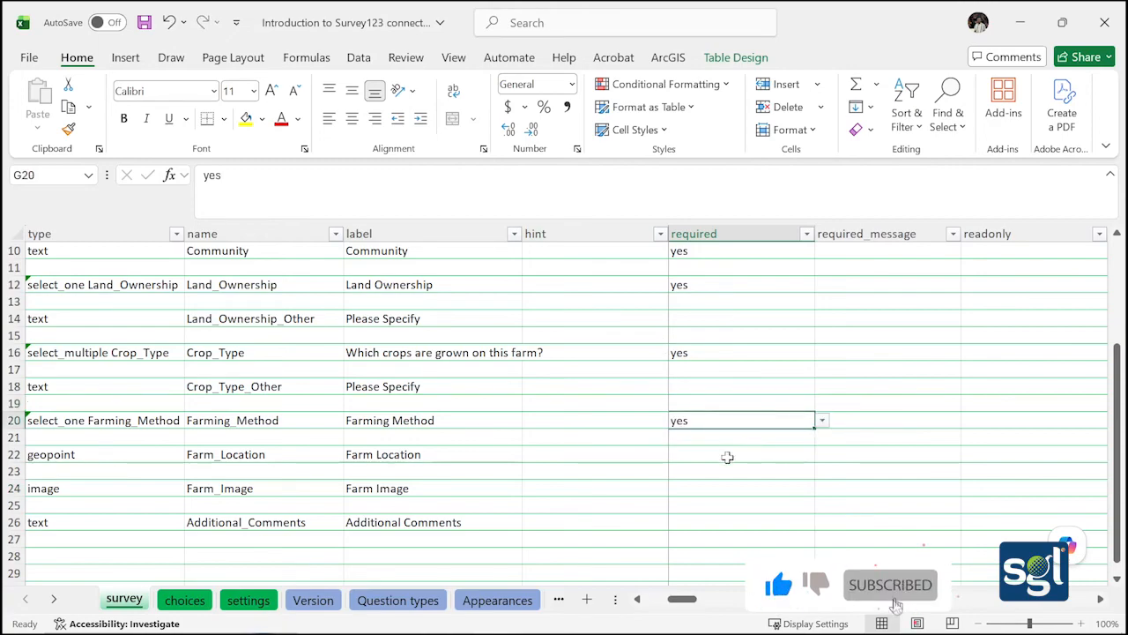
left_click(715, 455)
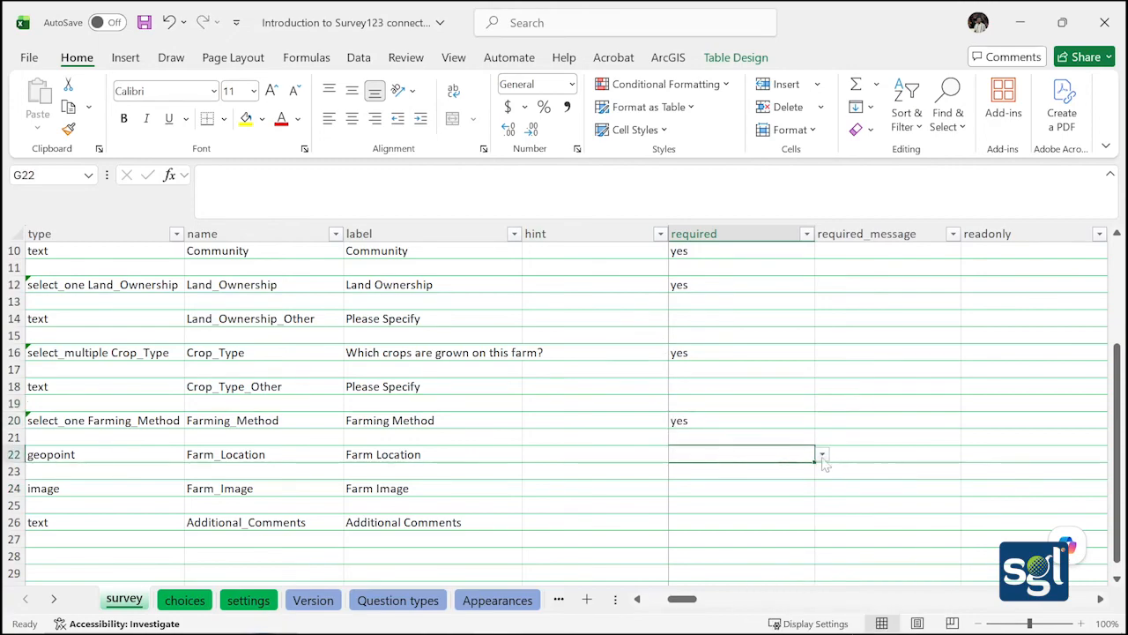
left_click(823, 455)
left_click(766, 473)
left_click(750, 493)
left_click(822, 489)
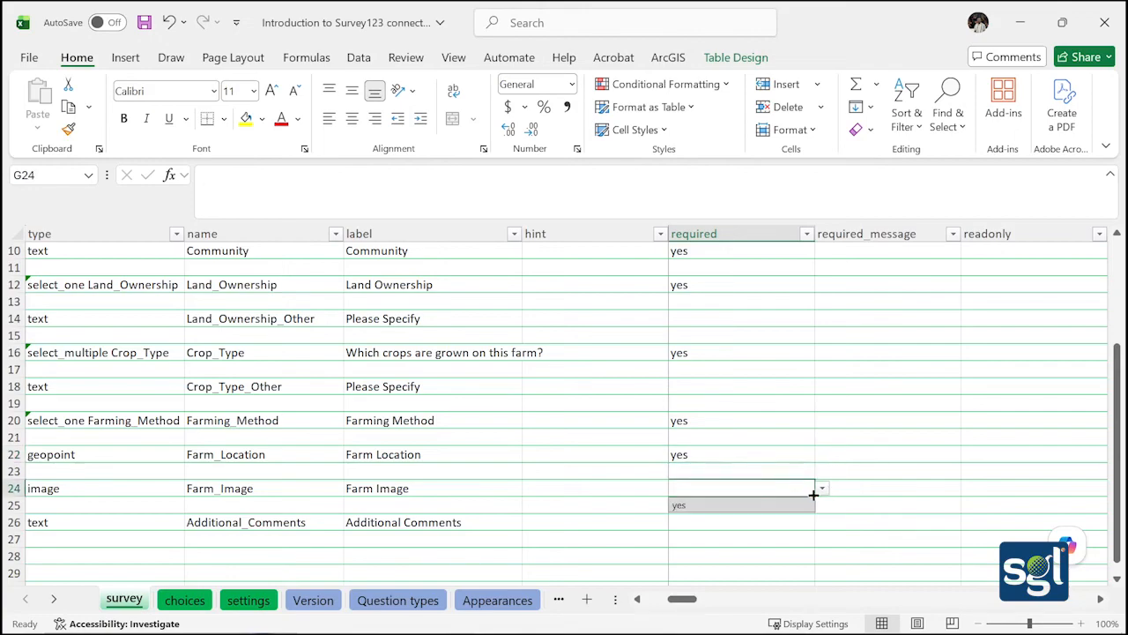
left_click(788, 505)
Check the G24 value and save the workbook
left_click(750, 522)
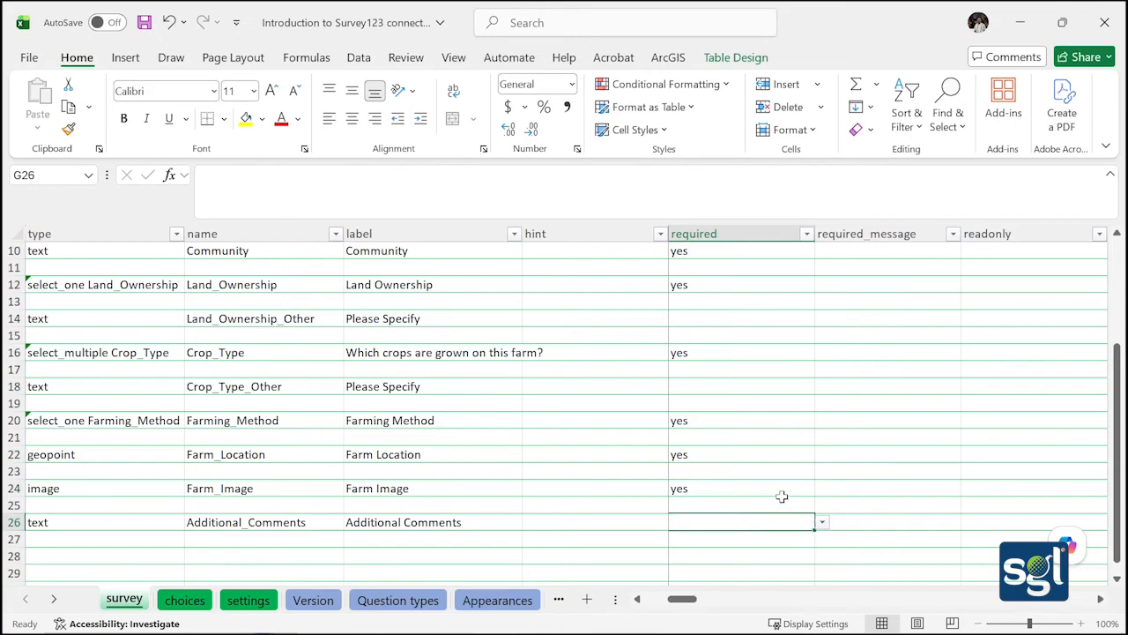
left_click(781, 498)
left_click(777, 487)
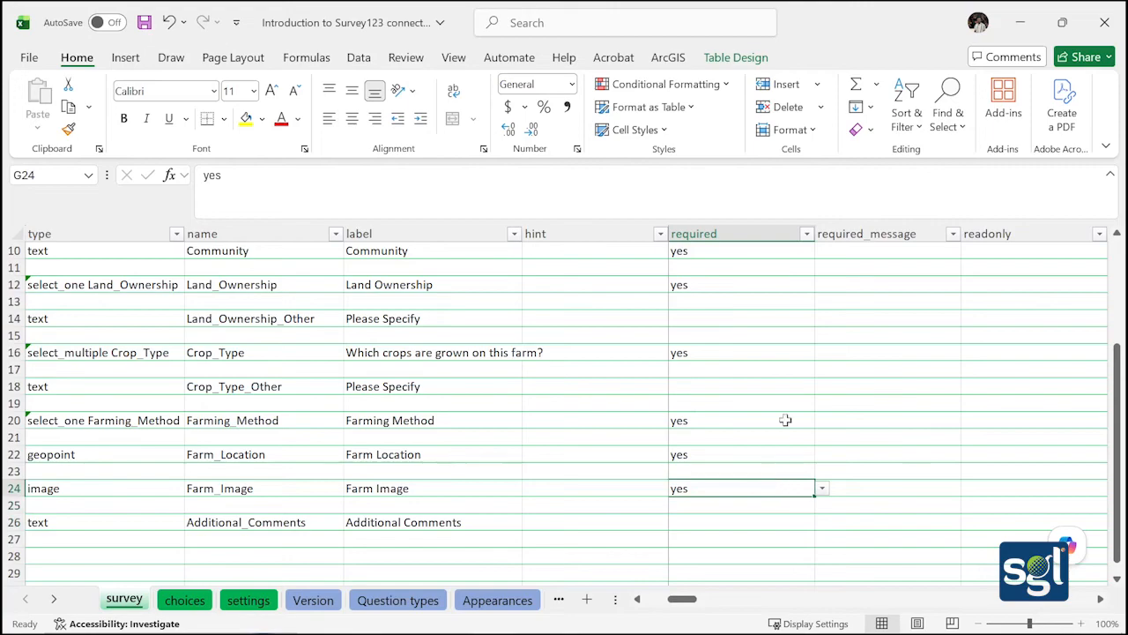
left_click(143, 23)
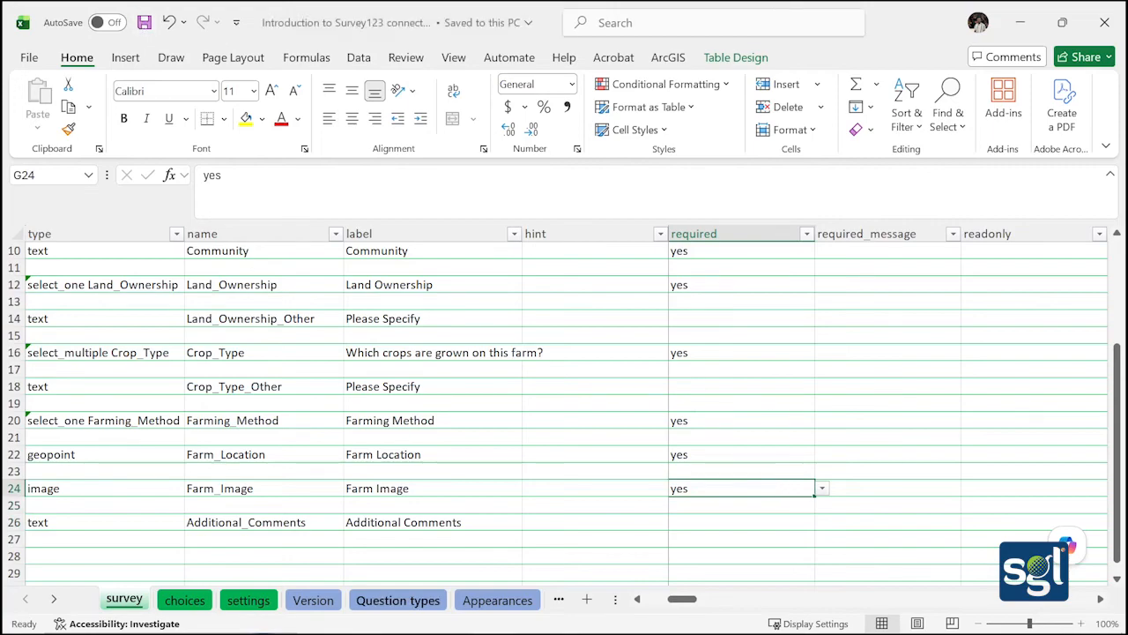
mouse_move(493, 617)
left_click(451, 617)
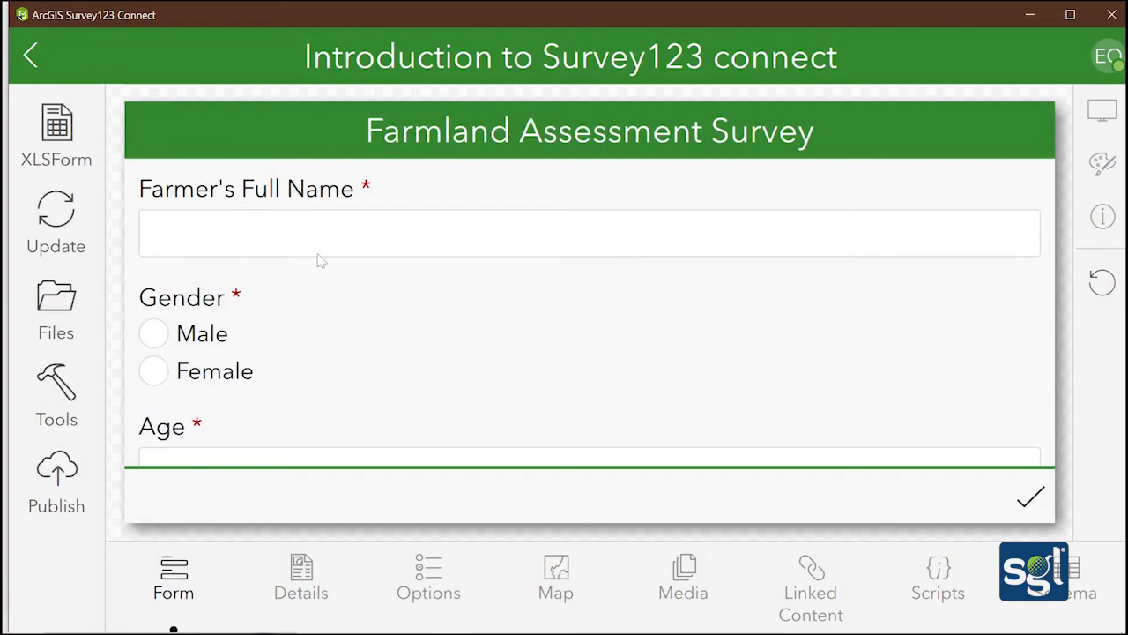
Enter a test farmer's full name and select Male as gender in the preview
scroll(320, 260, "down", 10)
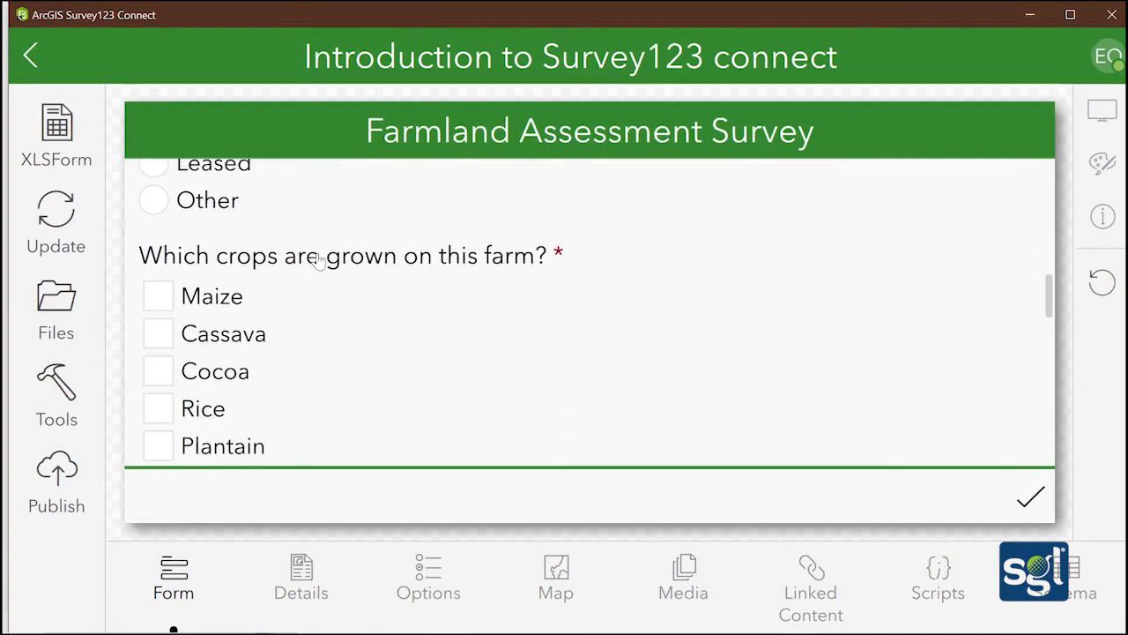
scroll(320, 260, "down", 15)
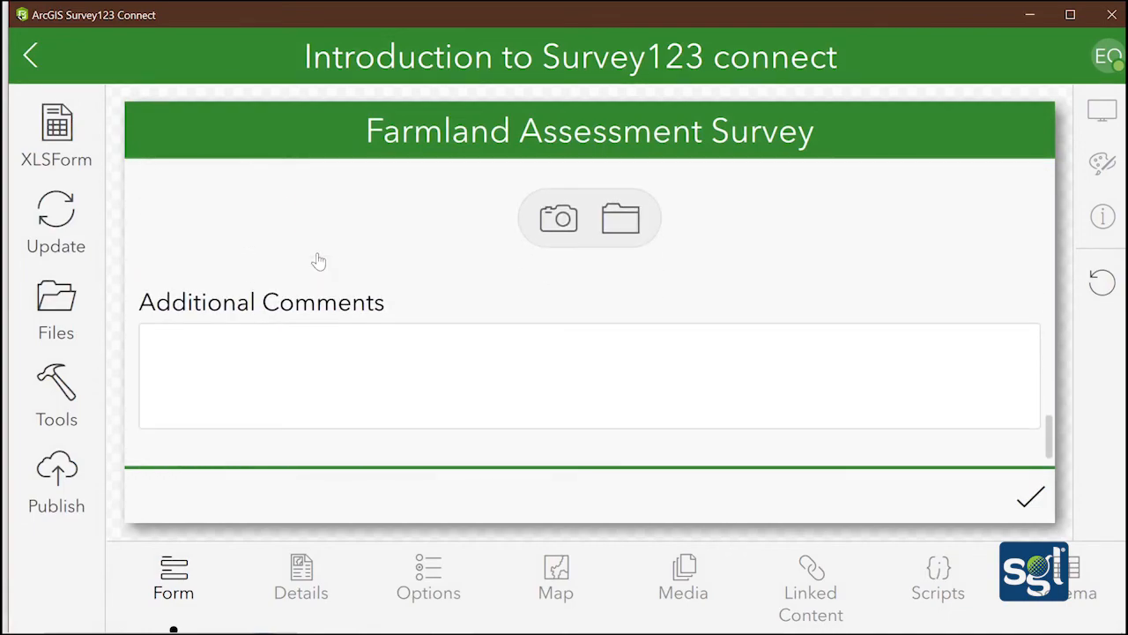
scroll(318, 261, "up", 20)
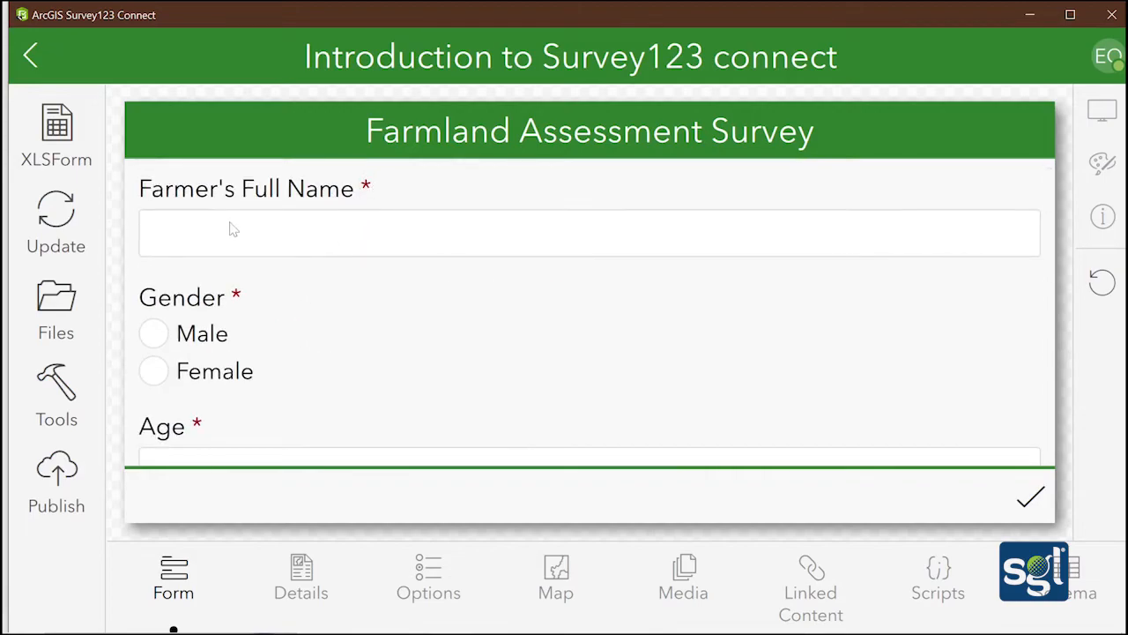
scroll(238, 303, "down", 3)
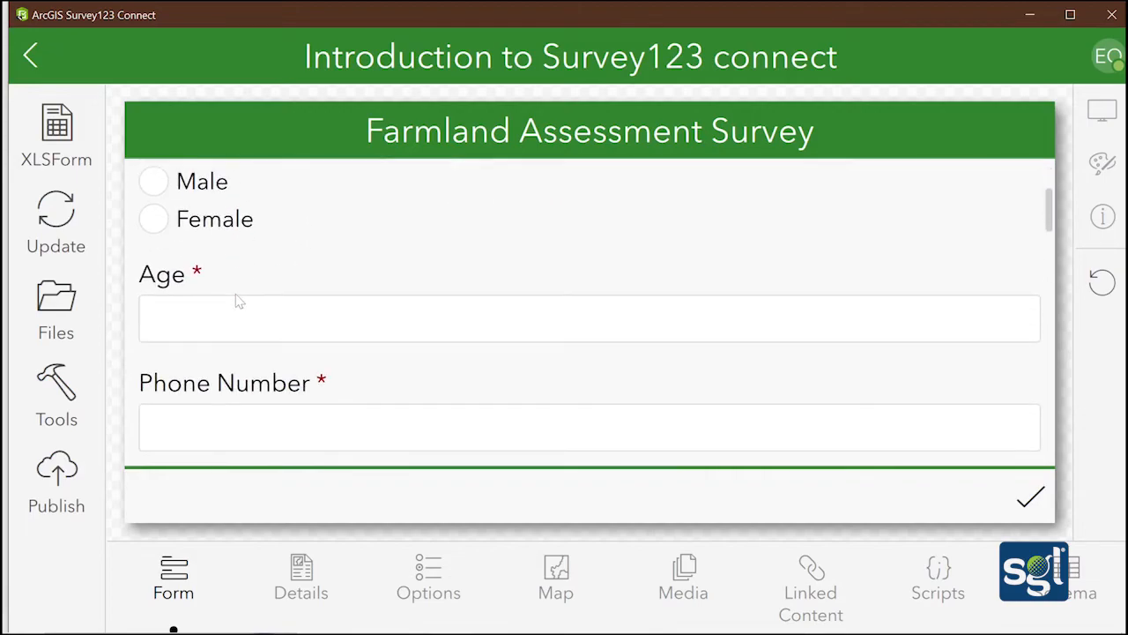
scroll(237, 300, "up", 3)
scroll(236, 300, "down", 3)
scroll(236, 300, "down", 5)
scroll(236, 300, "up", 6)
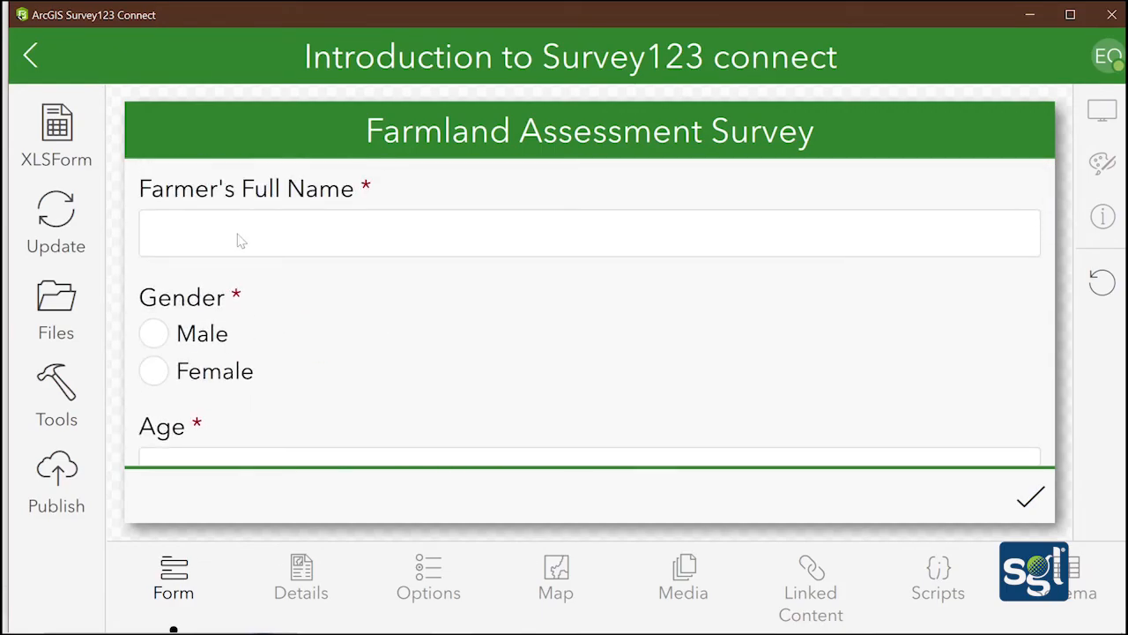
left_click(239, 241)
type("gtrhrh")
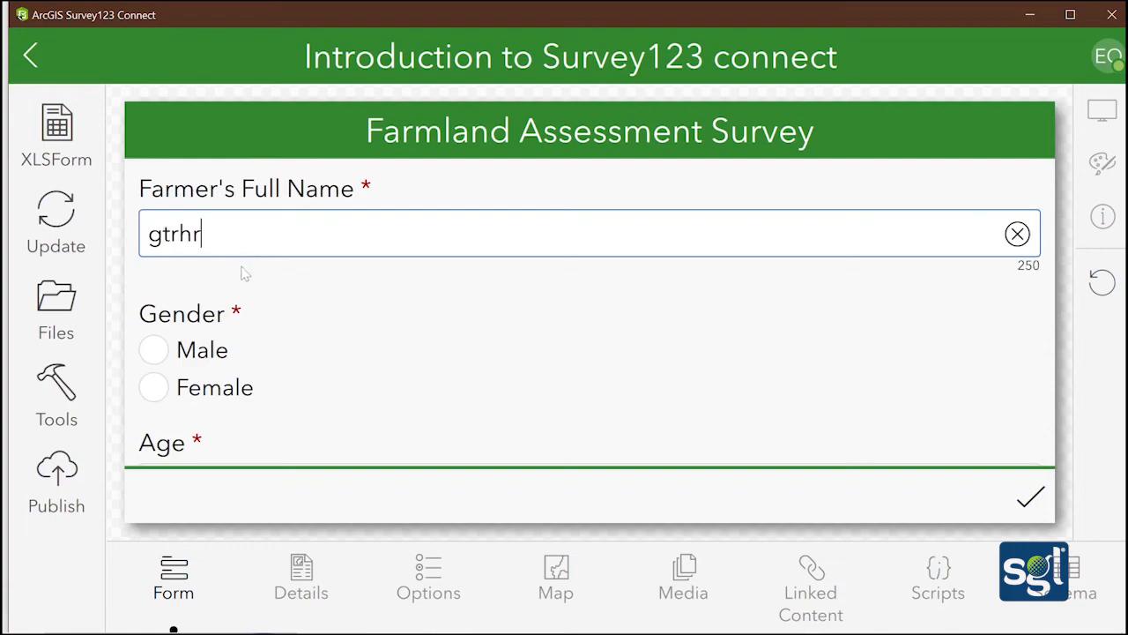
left_click(159, 350)
scroll(188, 329, "down", 5)
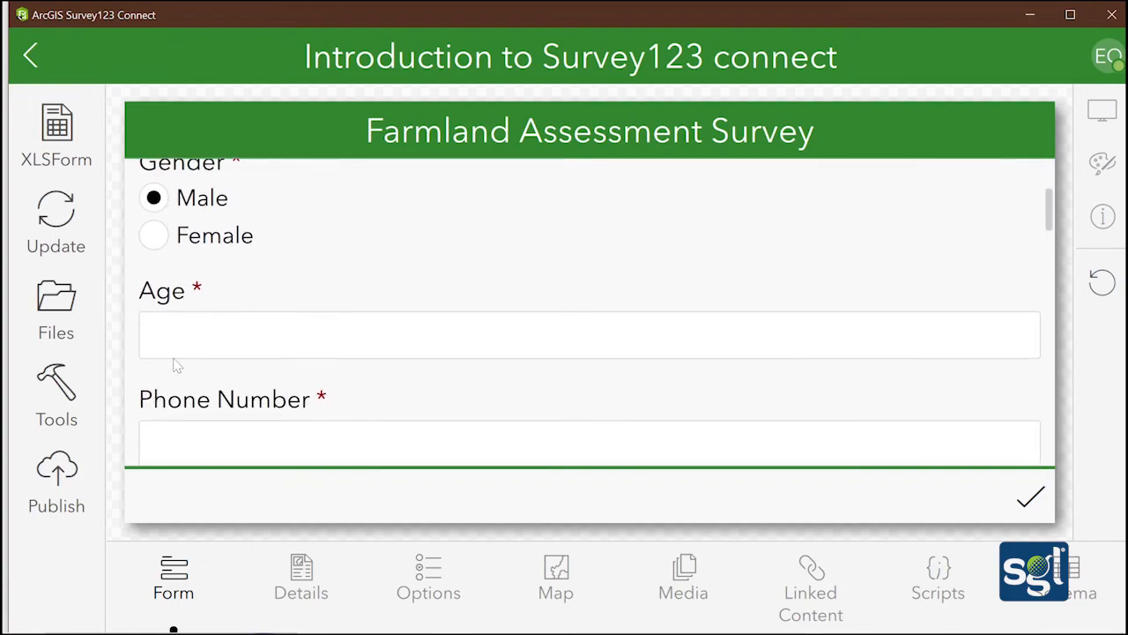
scroll(173, 264, "up", 3)
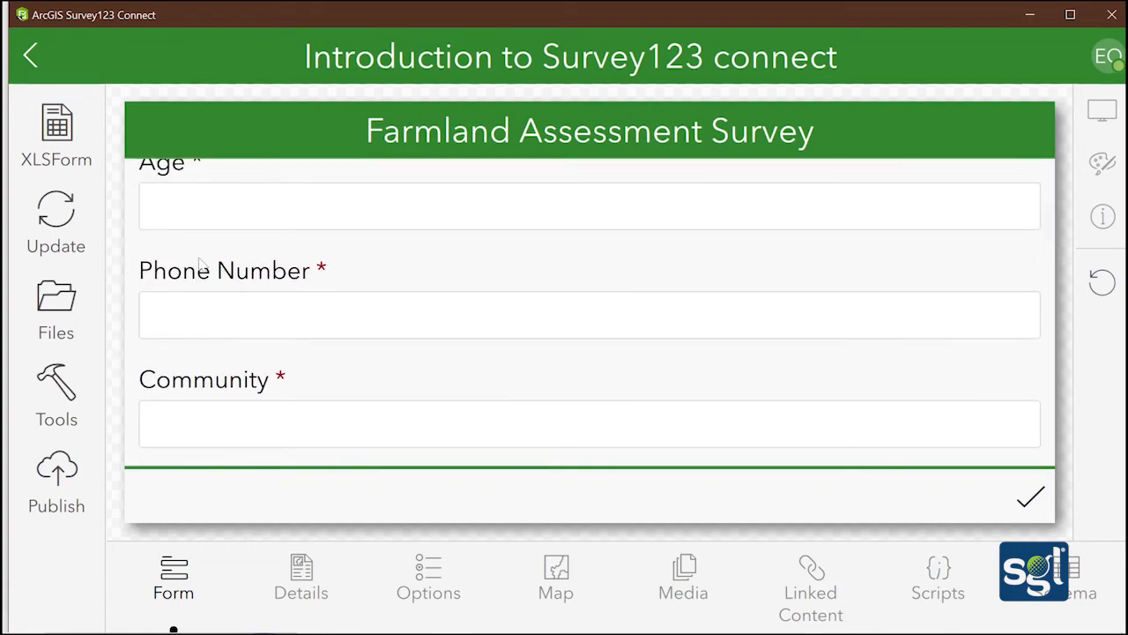
Enter age 45 and community 'dfd', and mark land ownership as Owned
left_click(202, 222)
type("45")
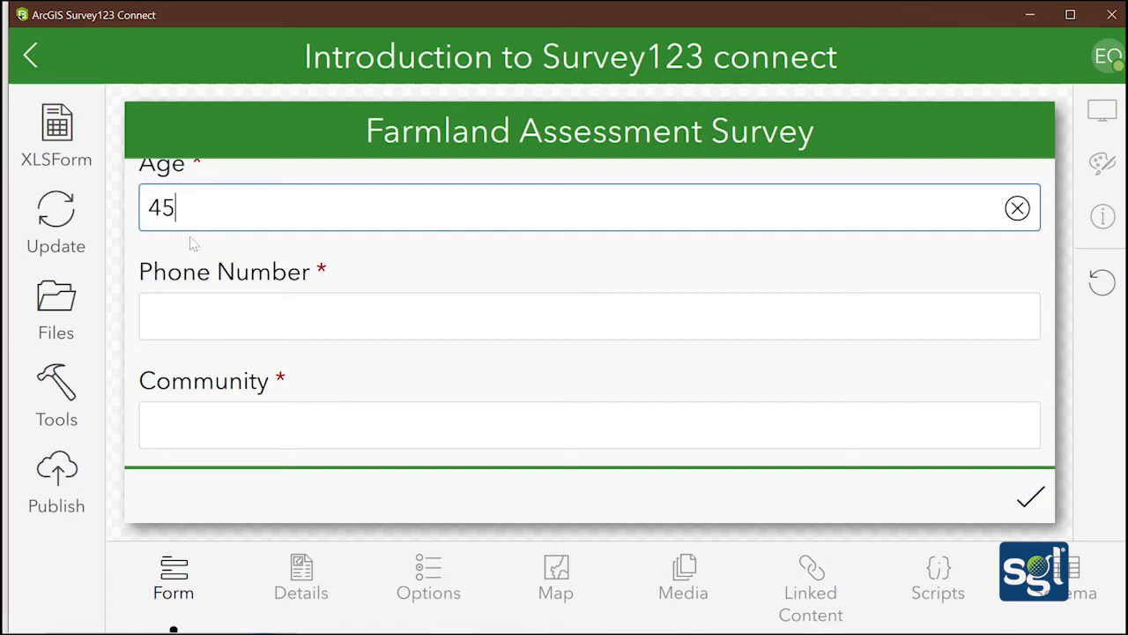
scroll(207, 331, "down", 3)
left_click(208, 284)
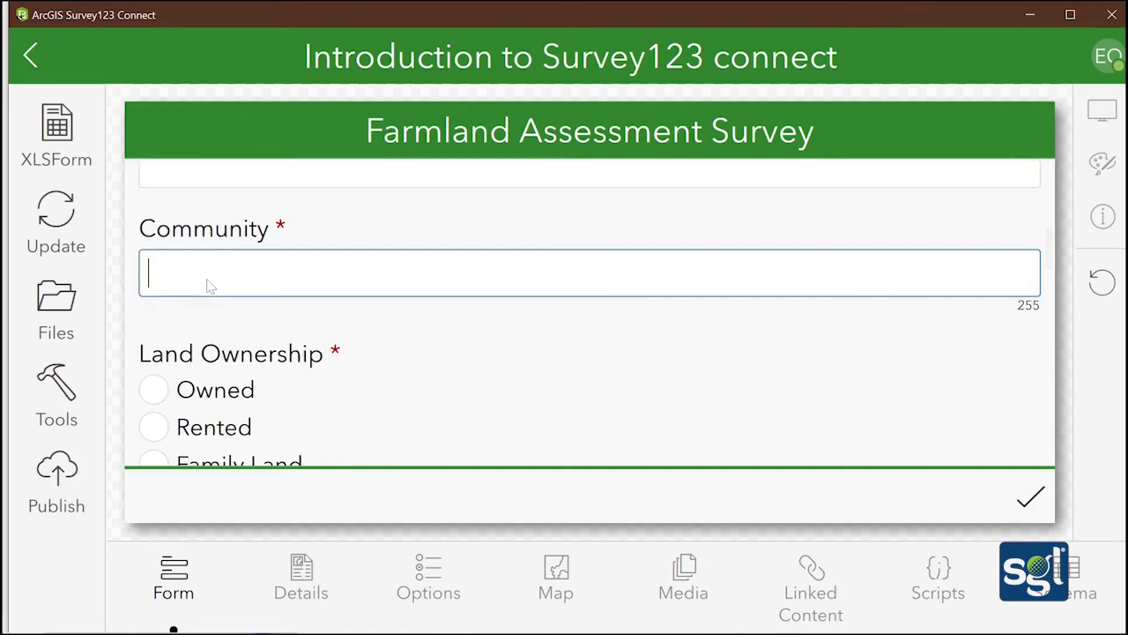
type("dfd")
scroll(210, 284, "down", 3)
left_click(159, 245)
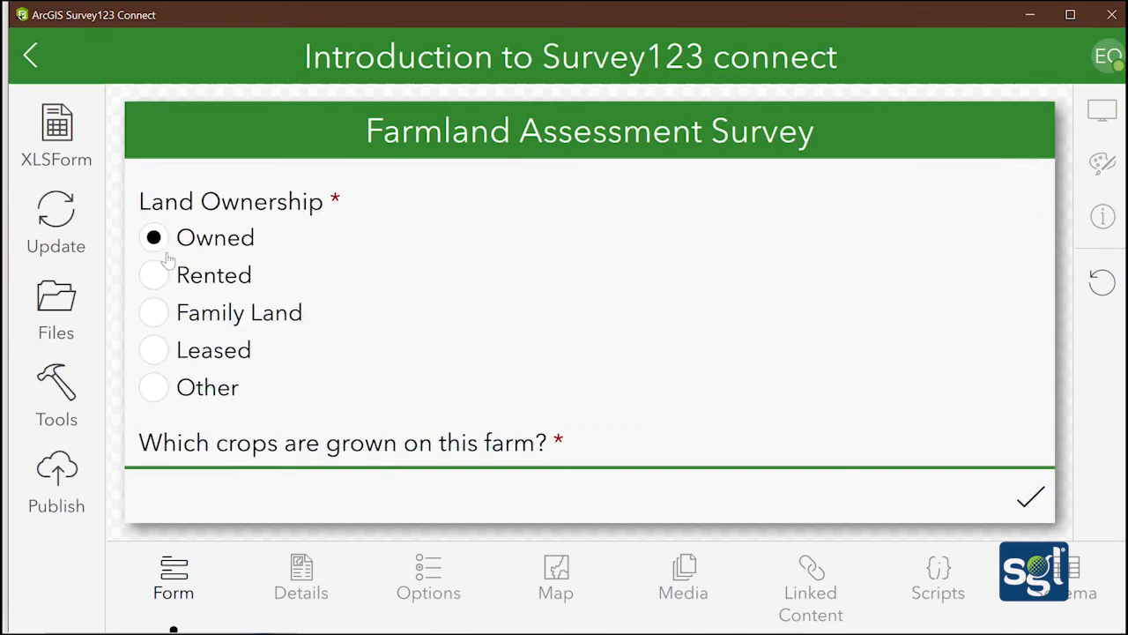
Tick Cocoa as the crop and choose Manual as the farming method
scroll(177, 288, "down", 3)
left_click(176, 291)
scroll(167, 300, "down", 1)
scroll(167, 304, "down", 5)
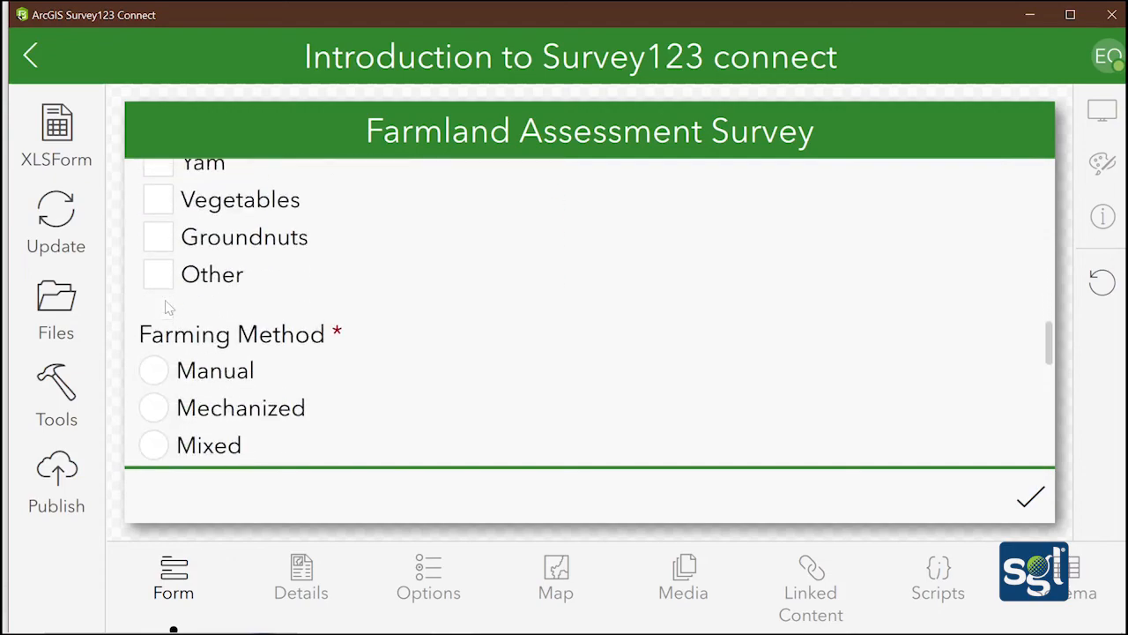
scroll(163, 309, "up", 3)
left_click(156, 286)
scroll(159, 300, "down", 3)
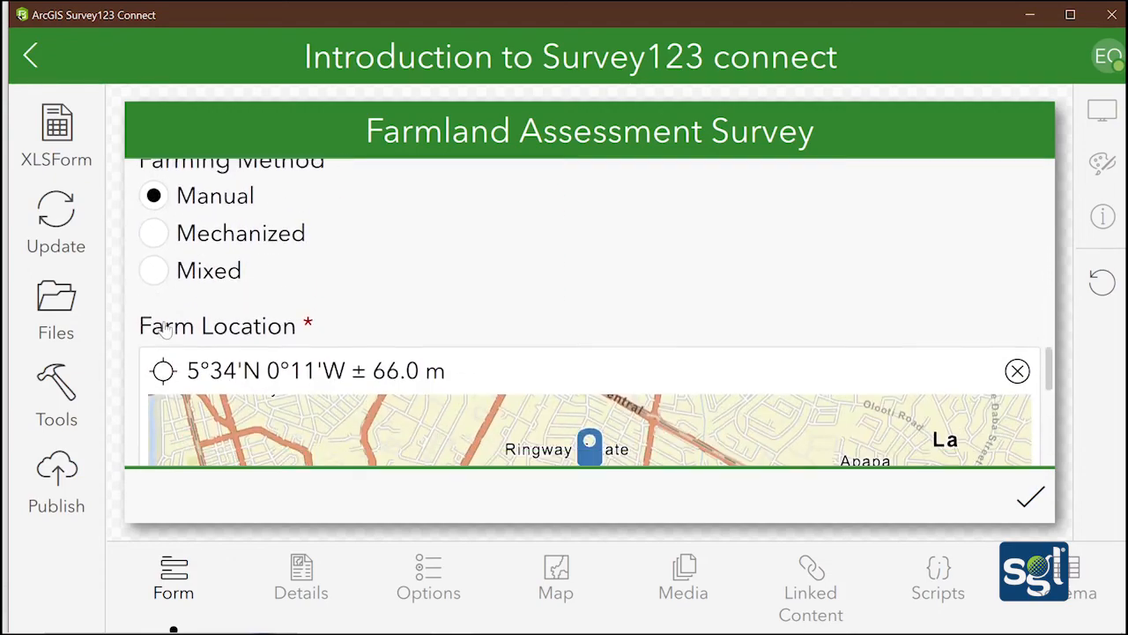
scroll(163, 326, "down", 2)
scroll(163, 326, "up", 5)
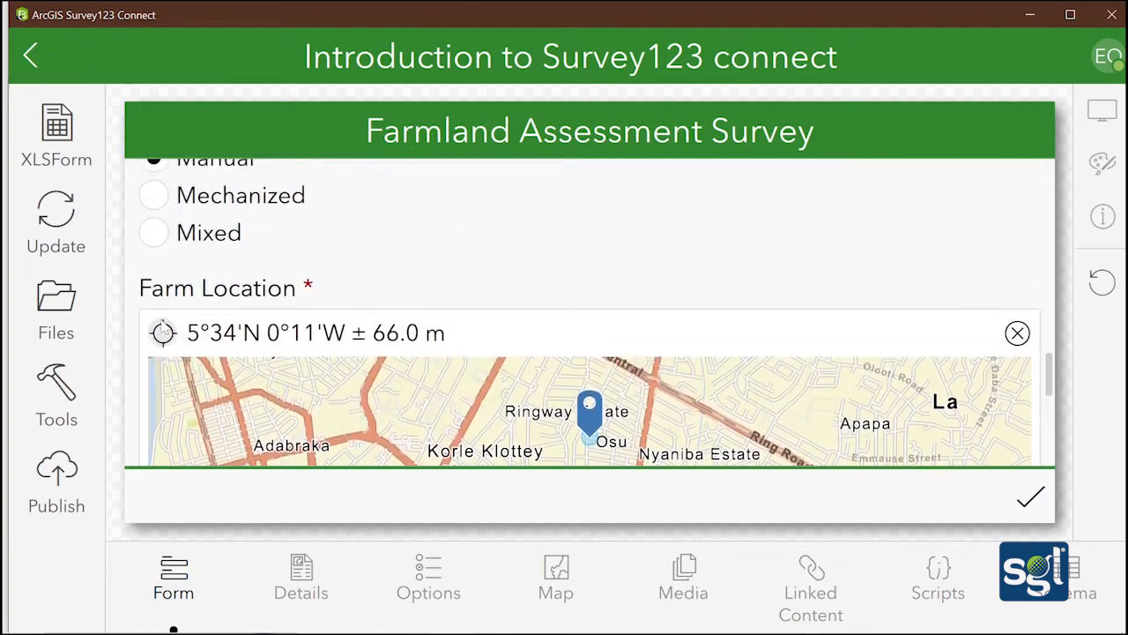
scroll(163, 328, "down", 5)
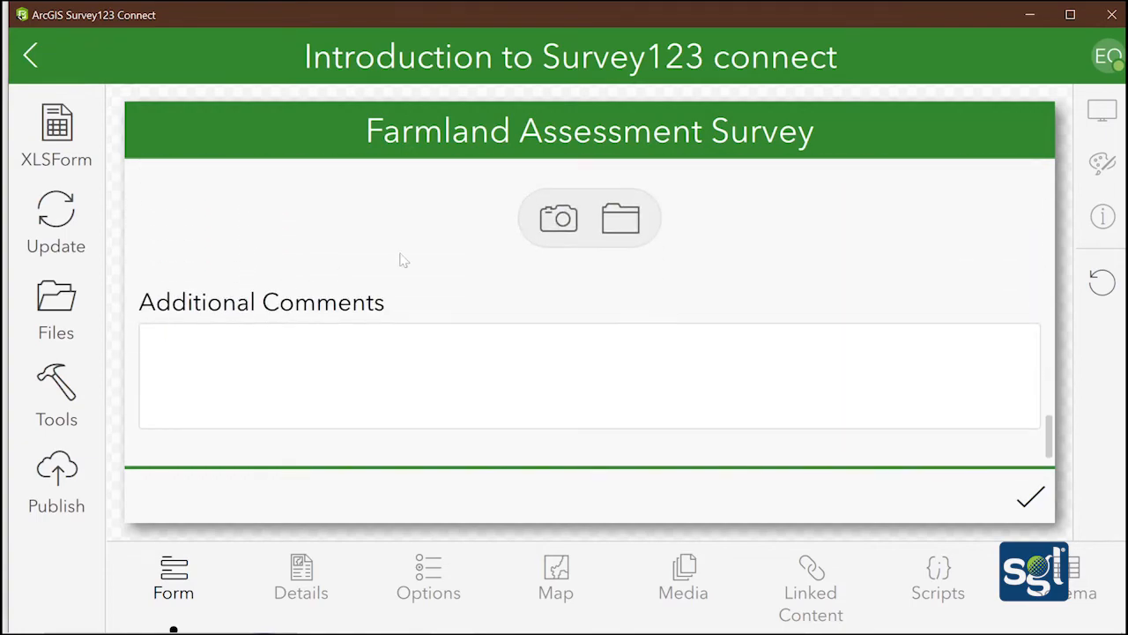
Add comment 'rtrtrt', attempt submission, see Phone Number is required, and exit the preview
left_click(163, 349)
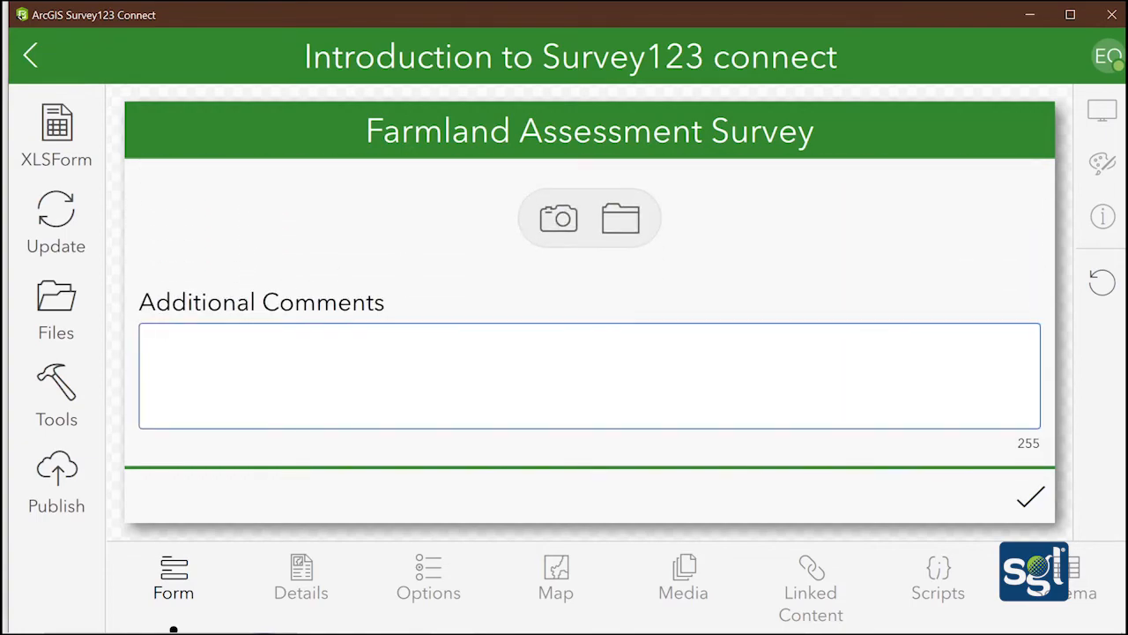
scroll(589, 312, "up", 2)
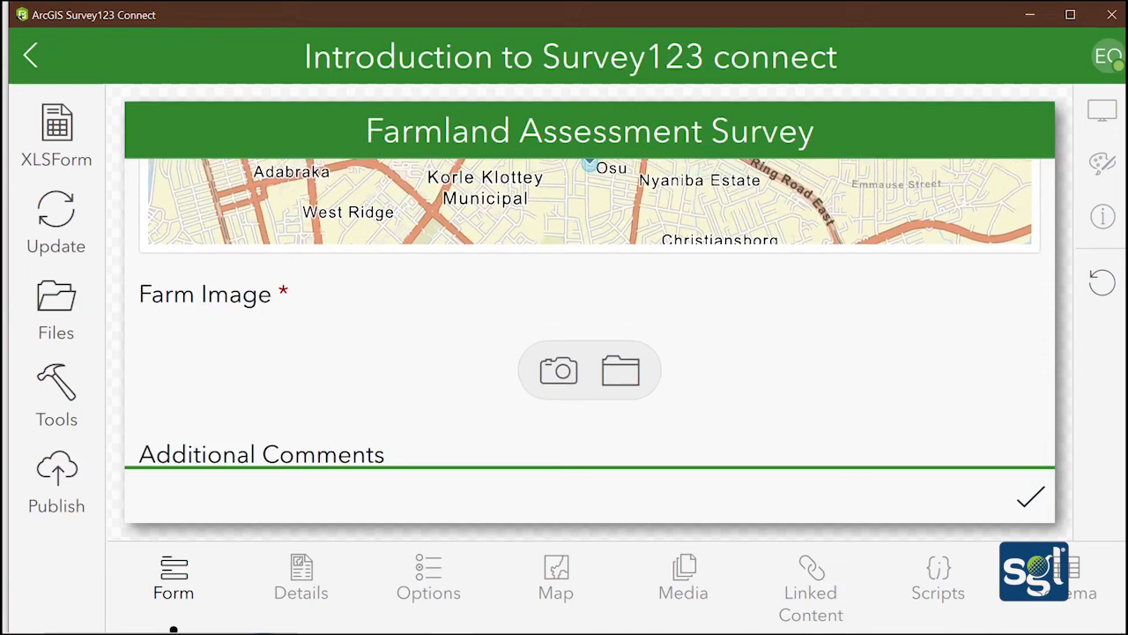
scroll(589, 312, "down", 1)
type("rtrtrt")
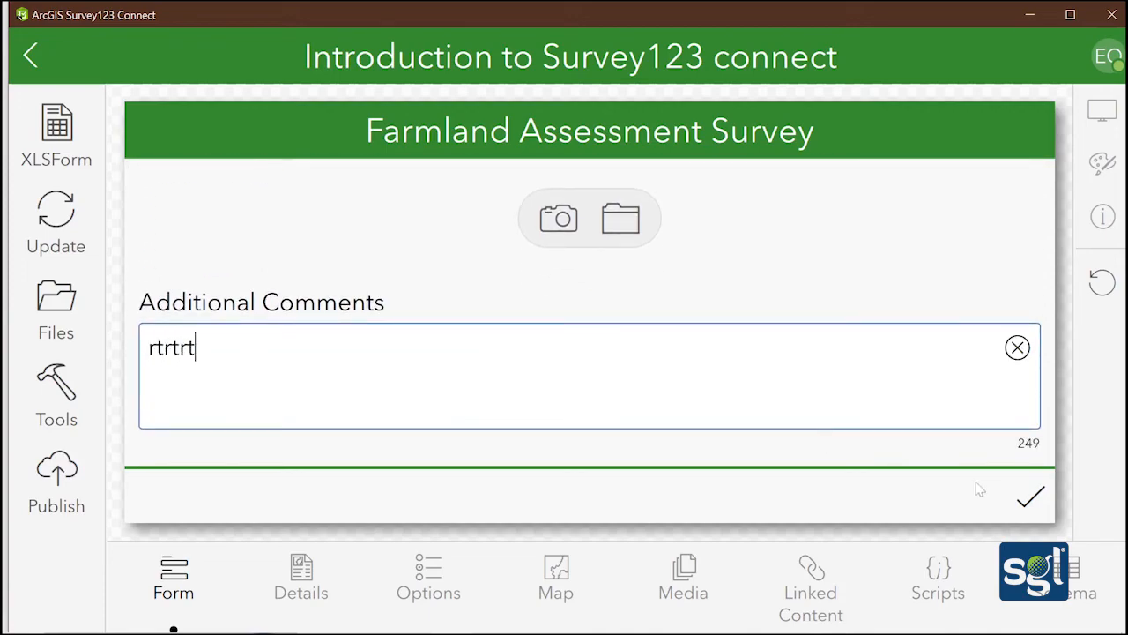
left_click(1028, 493)
scroll(391, 368, "up", 5)
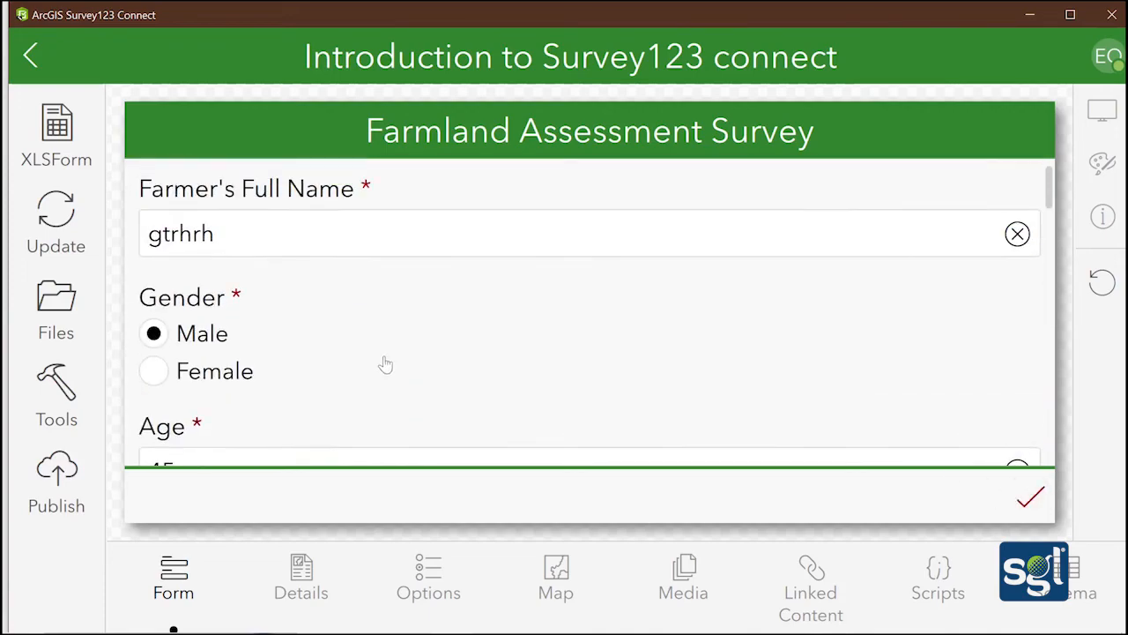
scroll(381, 352, "down", 3)
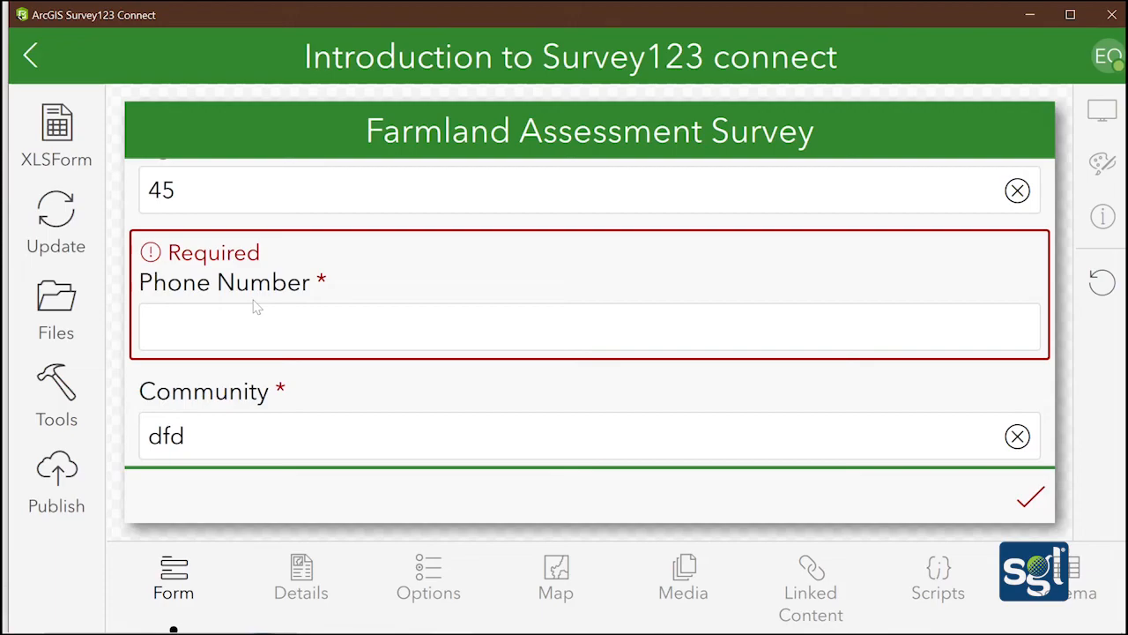
scroll(287, 328, "down", 10)
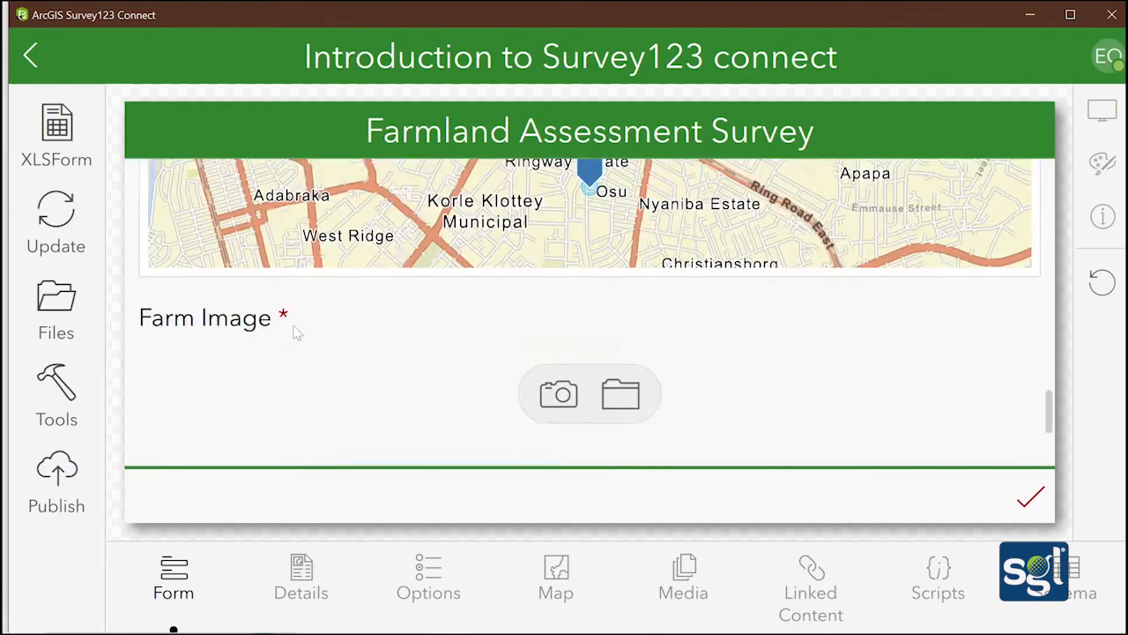
scroll(294, 330, "up", 5)
scroll(295, 329, "up", 10)
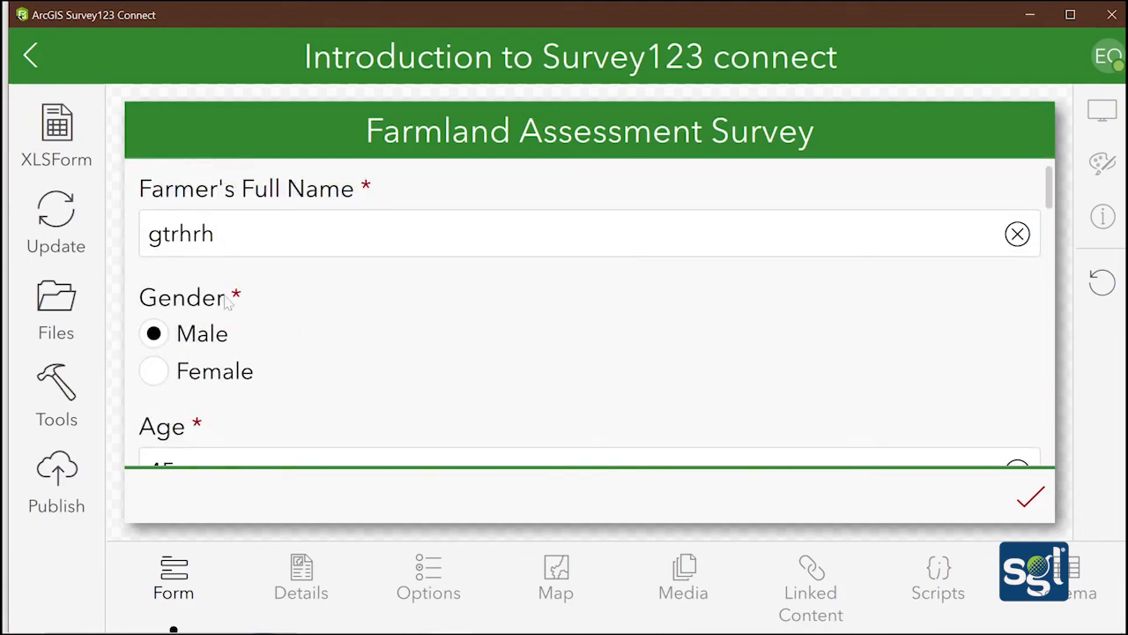
left_click(50, 58)
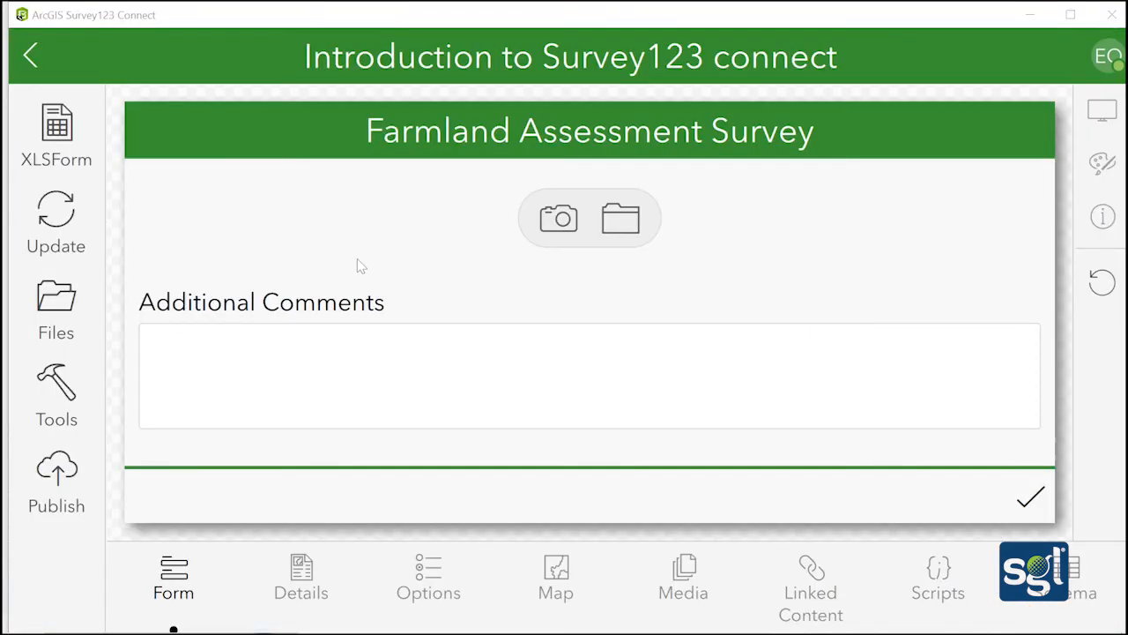
Scroll through the blank Farmland Assessment Survey form of Introduction to Survey123 connect
scroll(362, 264, "up", 15)
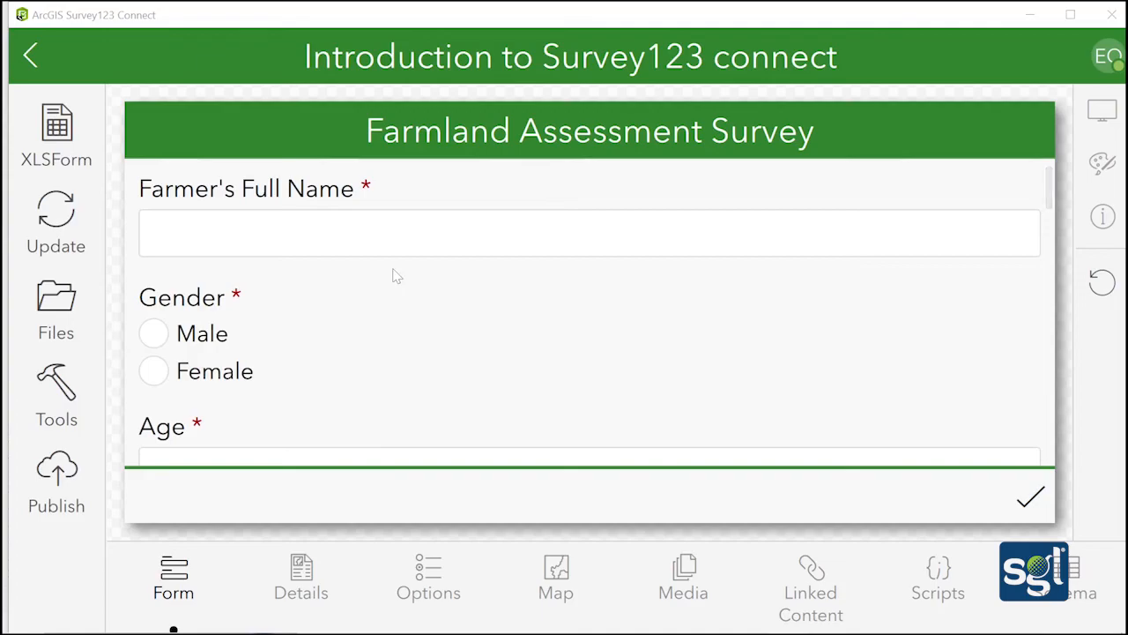
scroll(397, 279, "down", 15)
scroll(398, 280, "up", 15)
Publish the Introduction to Survey123 connect survey and confirm in the Publish dialog
left_click(67, 483)
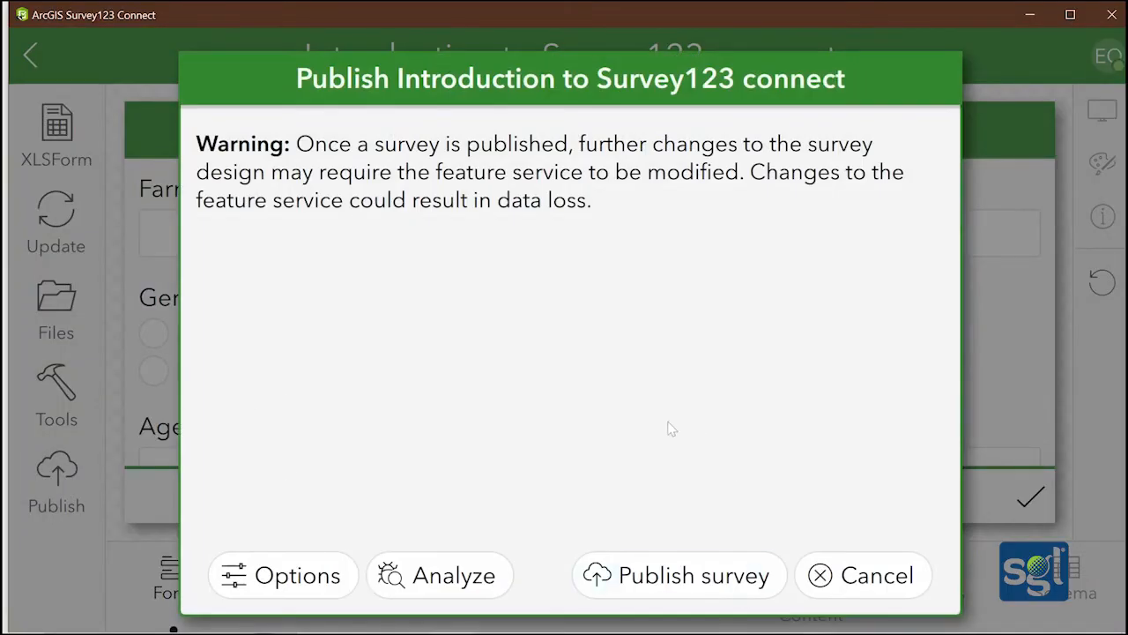
left_click(686, 578)
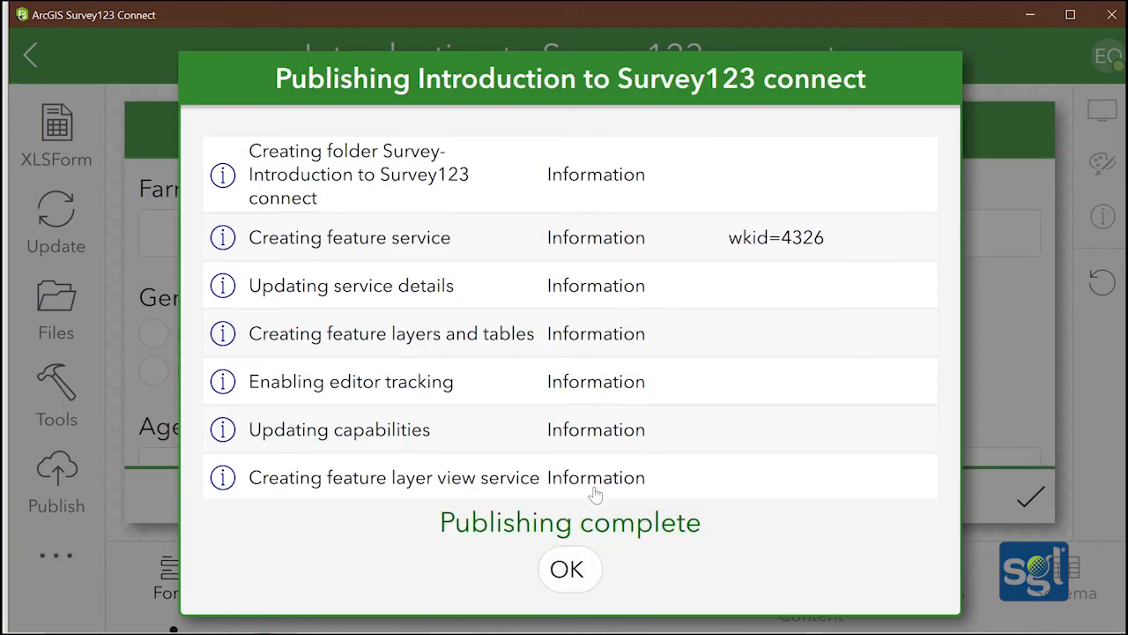
Close the publishing summary, go to My content and dismiss the New features notice
left_click(592, 569)
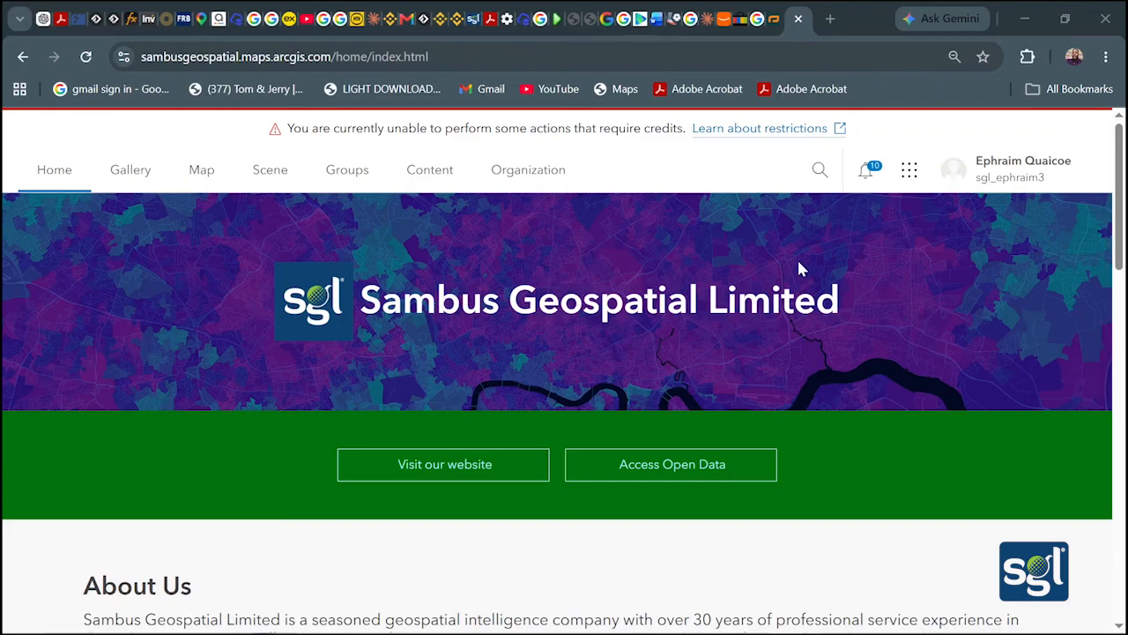
left_click(429, 169)
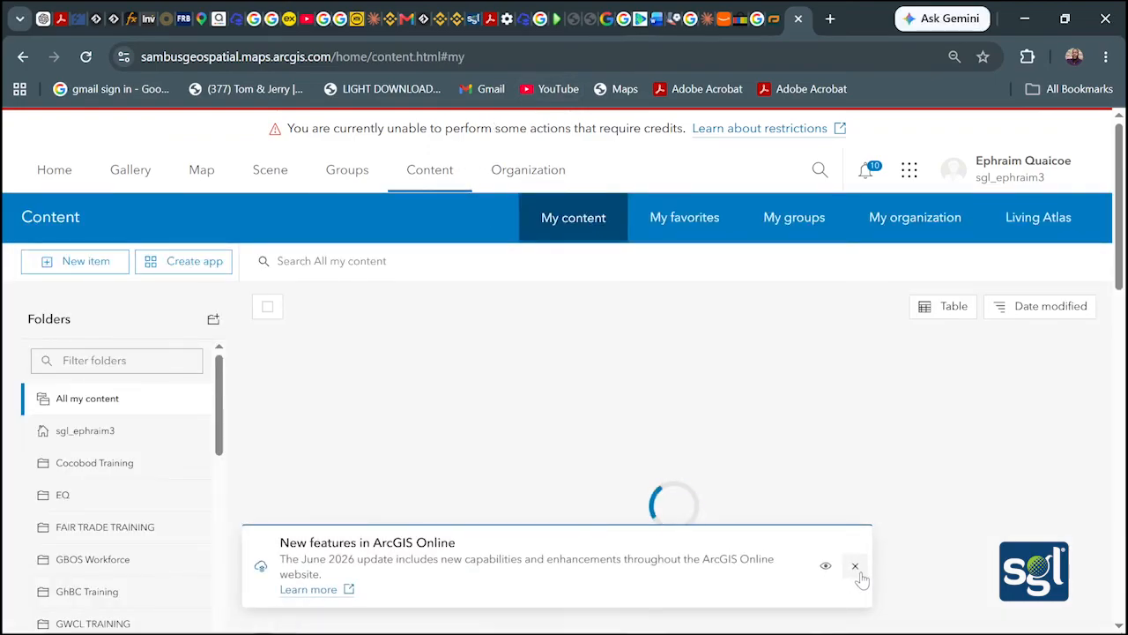
left_click(855, 566)
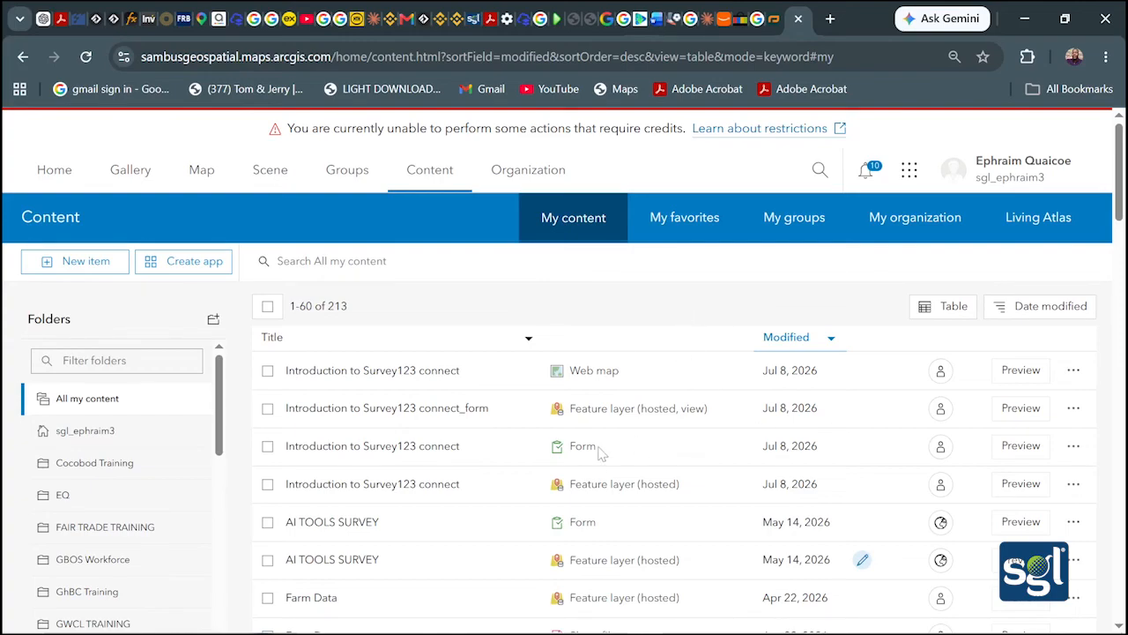
Open the Introduction to Survey123 connect Form item page and choose Open in Survey123 app
left_click(569, 450)
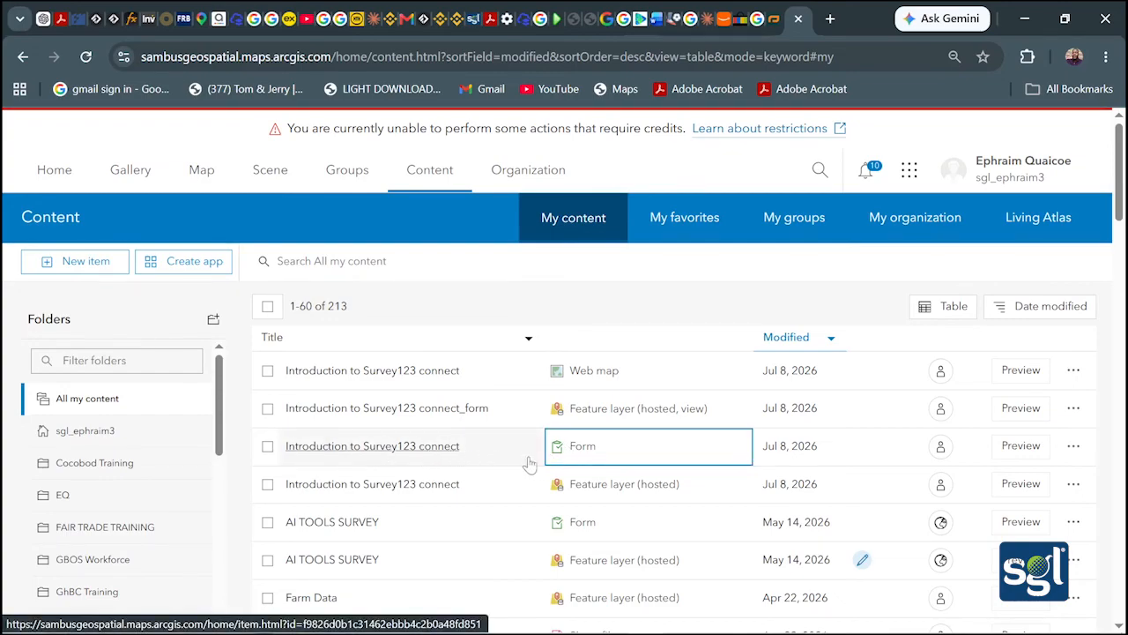
left_click(450, 460)
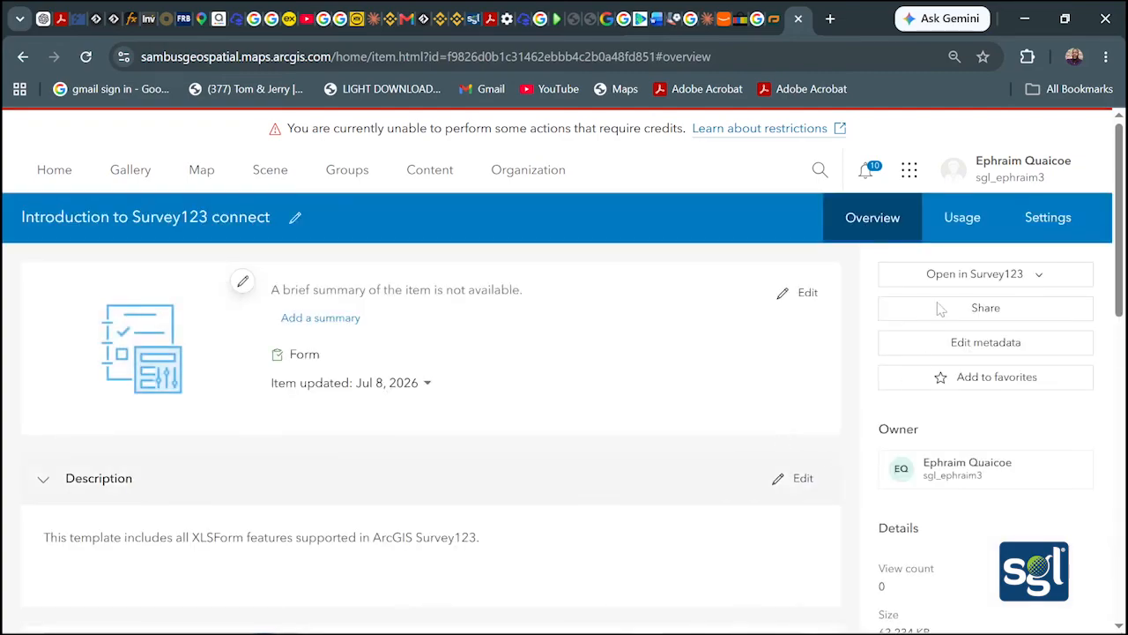
left_click(1045, 278)
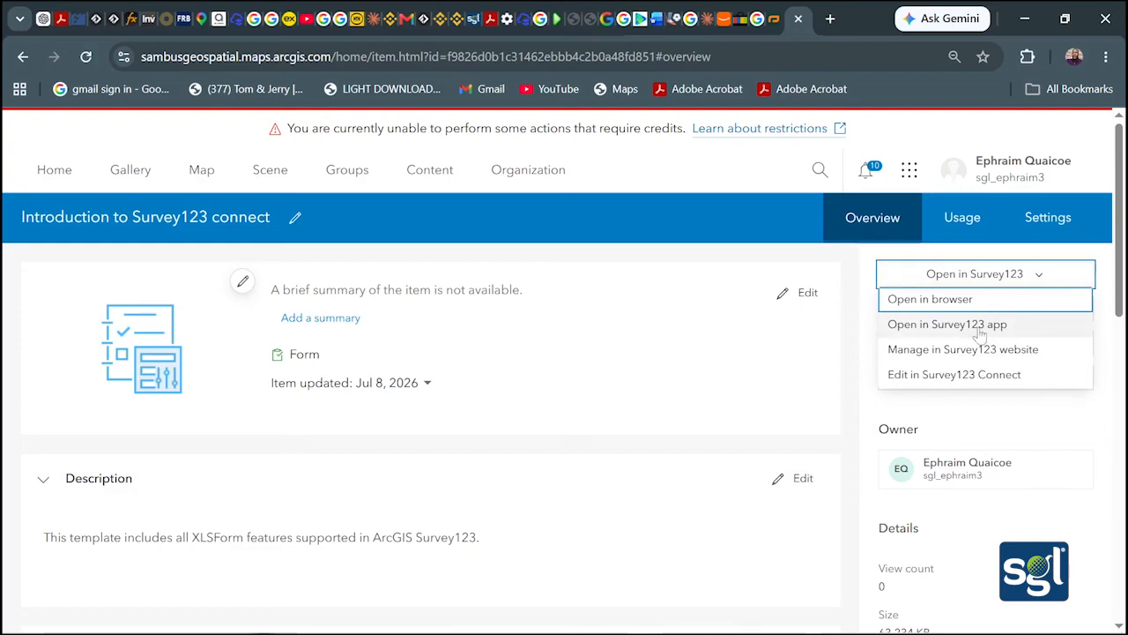
left_click(917, 325)
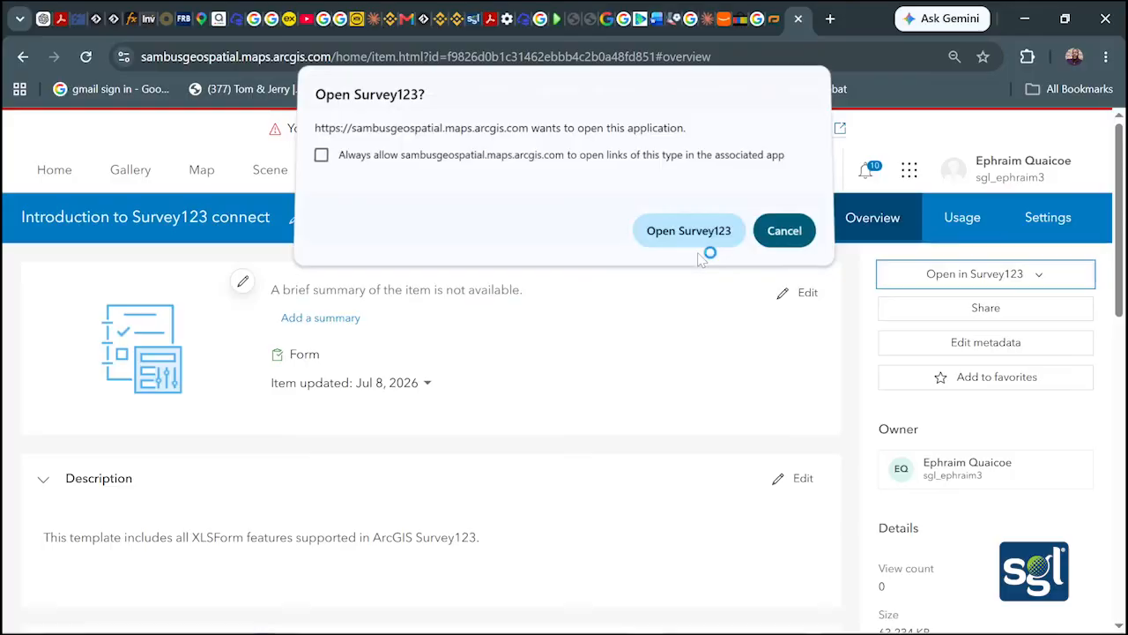
Let the browser launch Survey123 and maximize its window
left_click(698, 236)
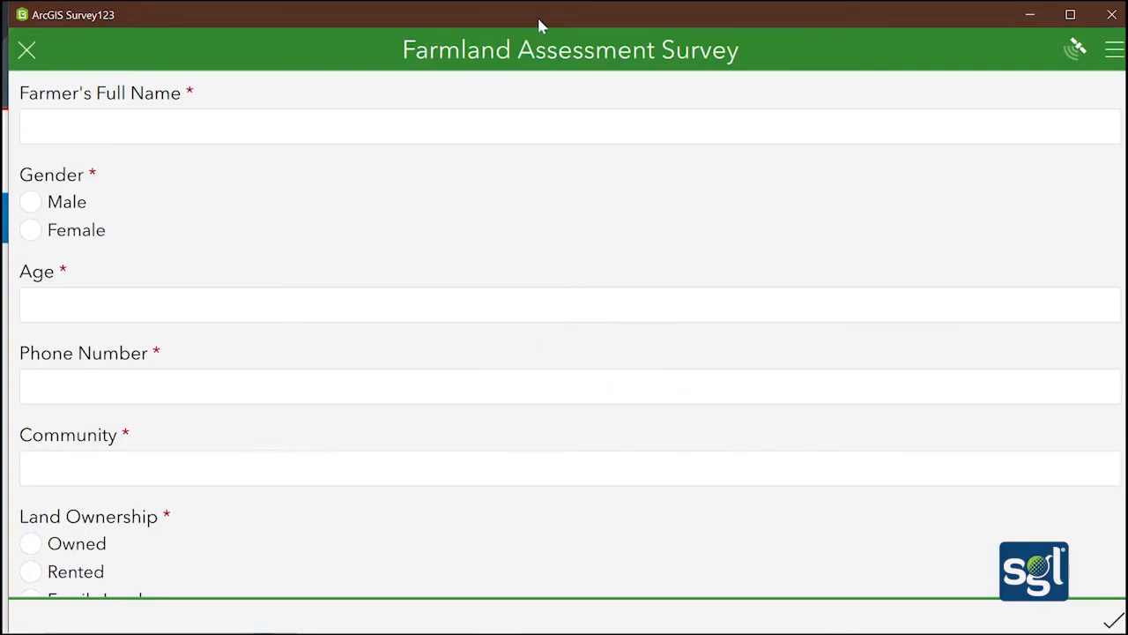
left_click_drag(539, 24, 504, 21)
left_click(1034, 14)
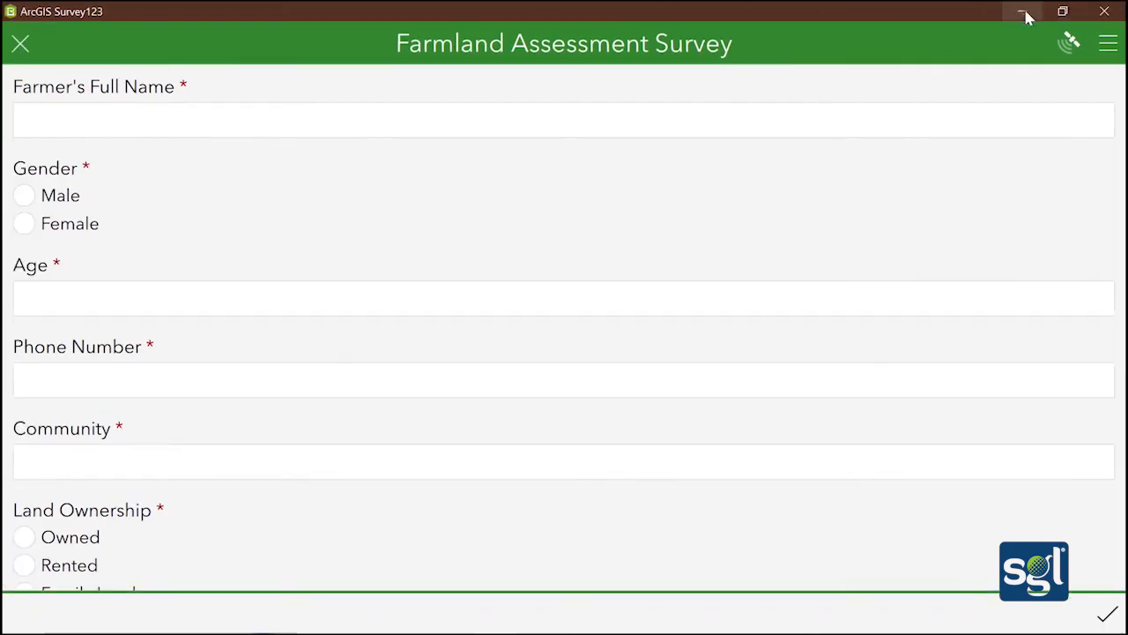
Close the empty Farmland Assessment Survey form, choosing Close and lose changes
left_click(1111, 44)
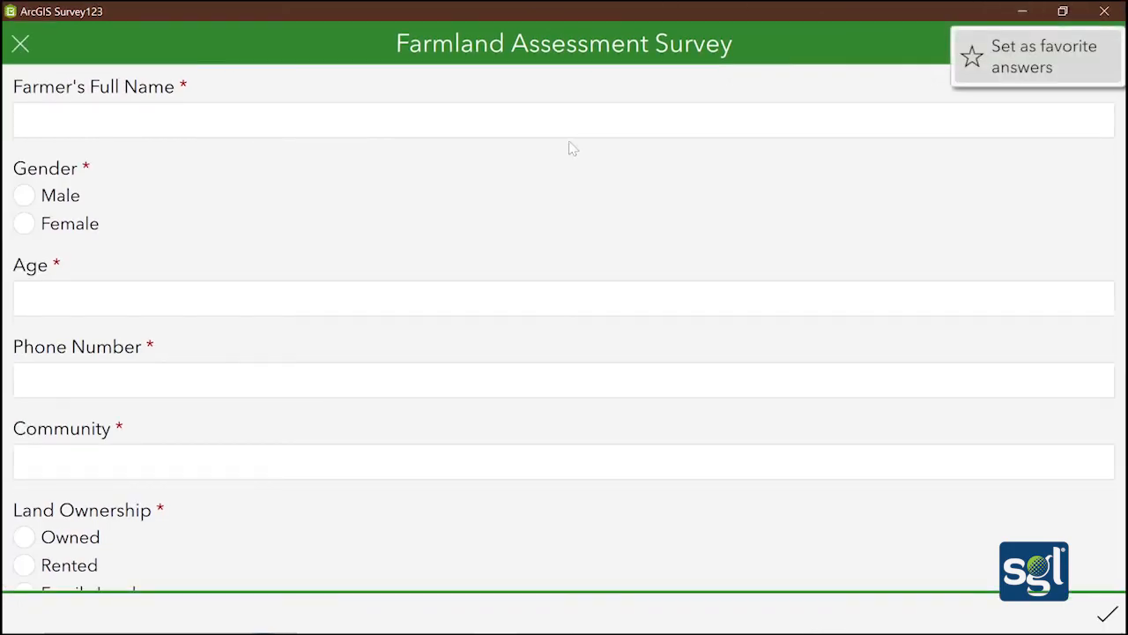
left_click(29, 45)
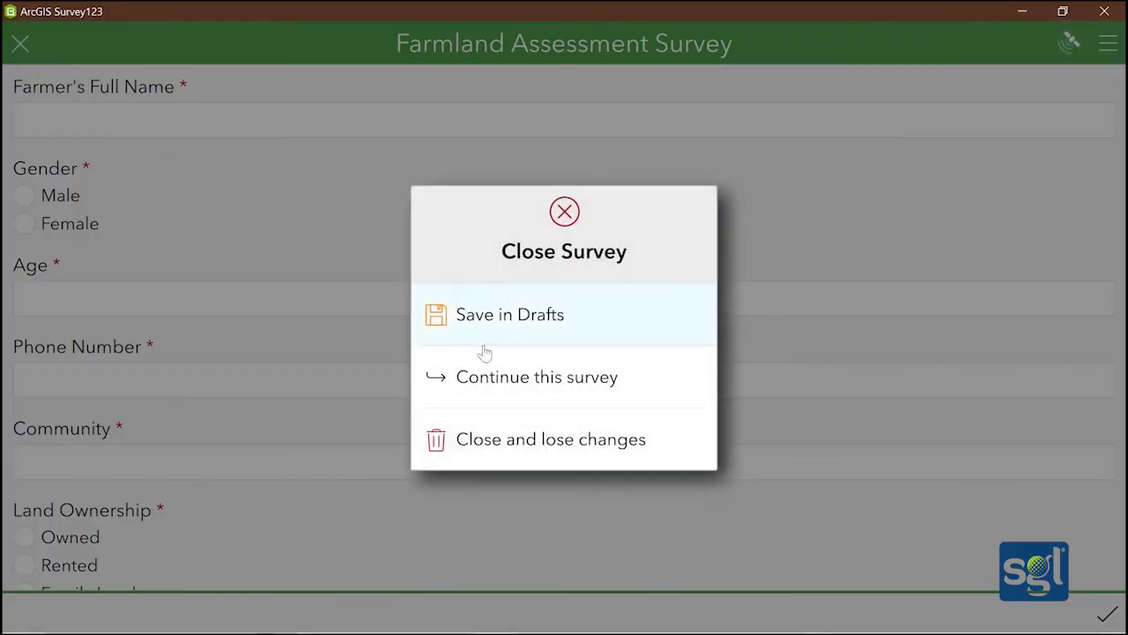
left_click(533, 439)
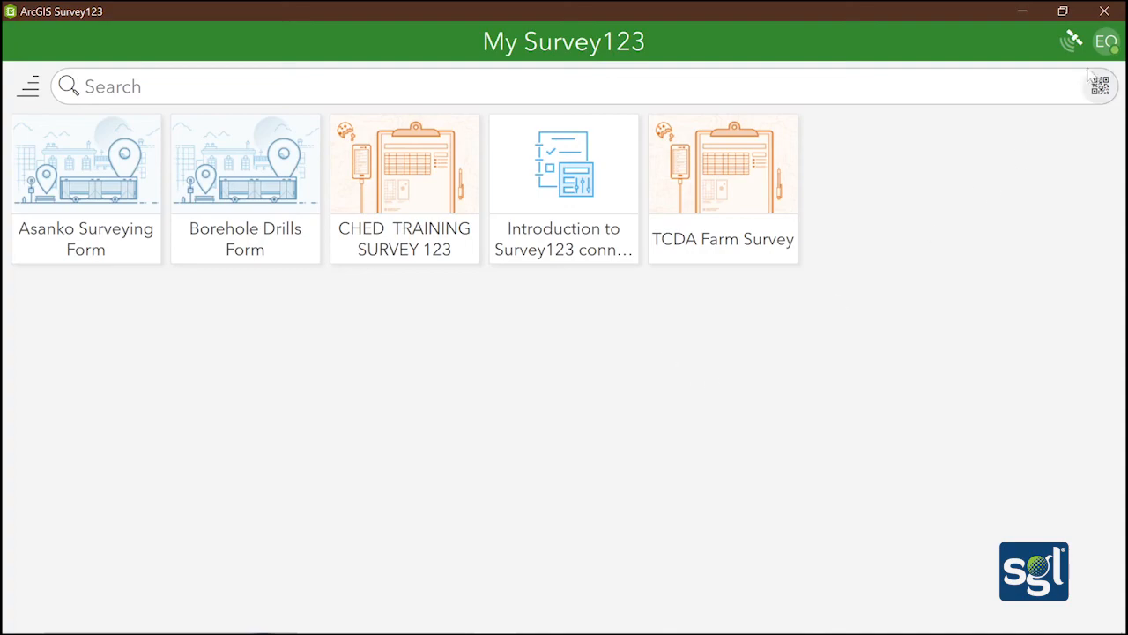
Download the Transportation Rating survey from the account's Download Surveys list and return to the gallery
left_click(1107, 42)
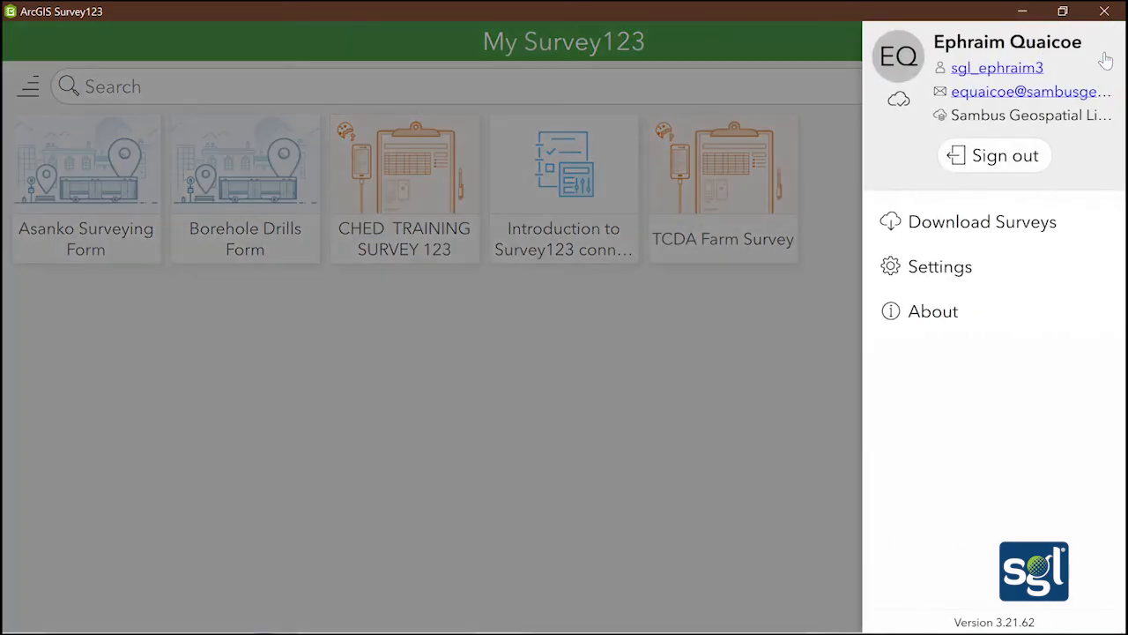
left_click(981, 223)
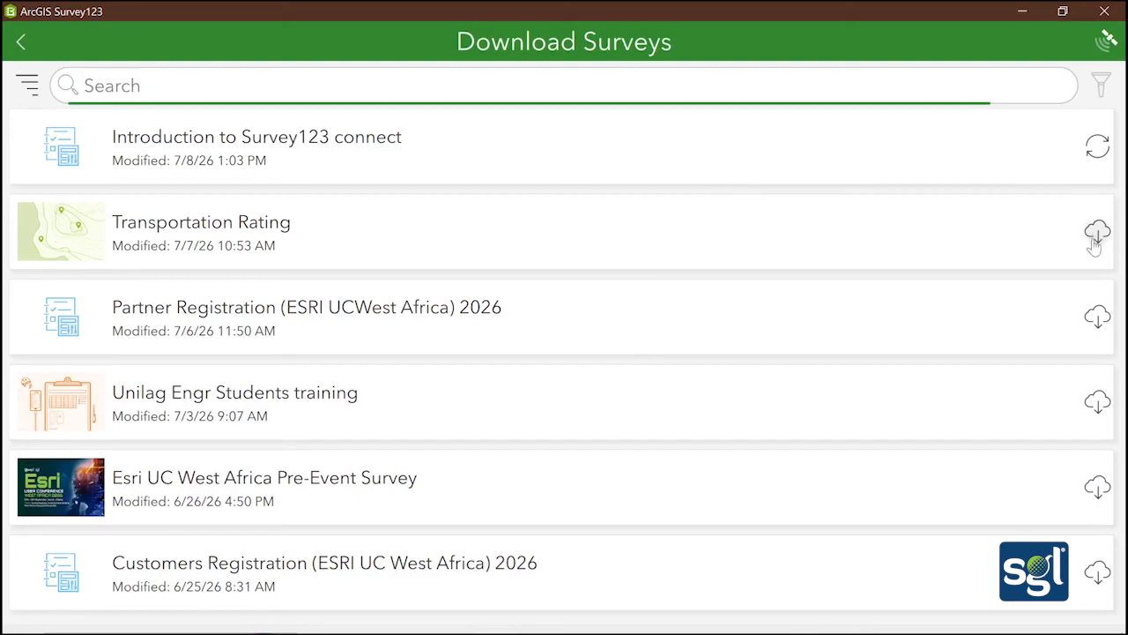
left_click(1097, 234)
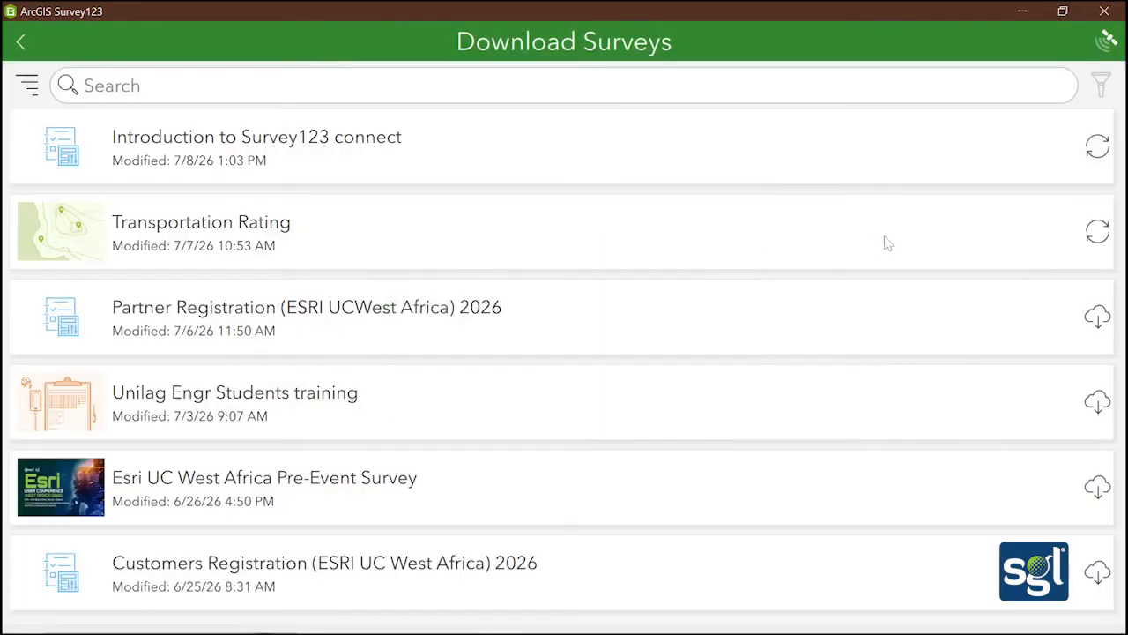
left_click(1098, 146)
left_click(22, 44)
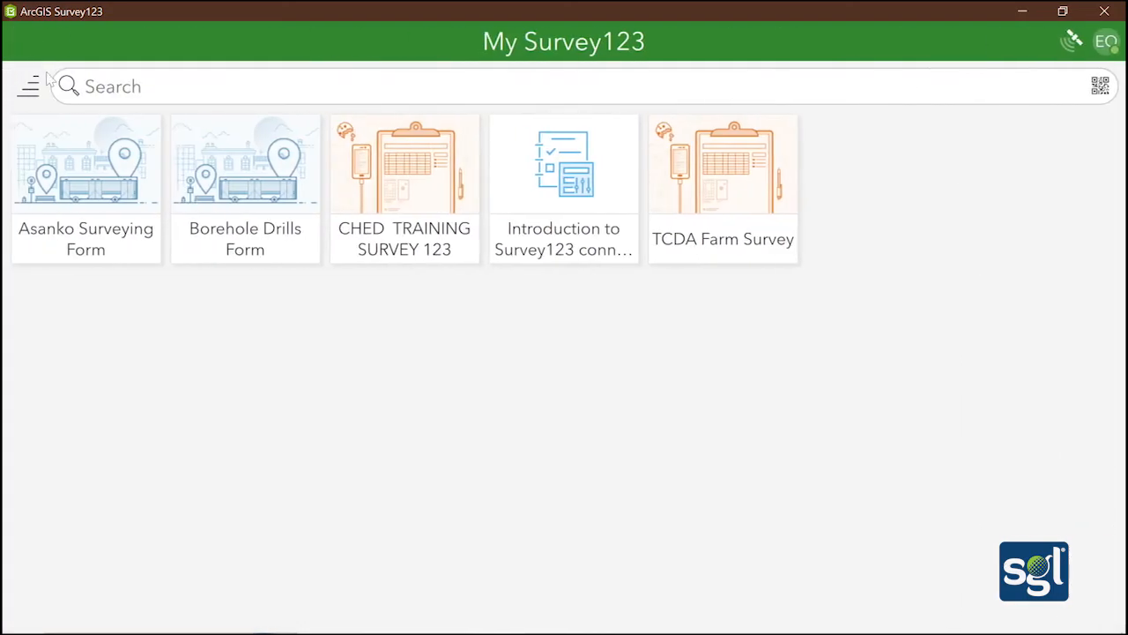
Open the Introduction to Survey123 connect survey and start a new record
left_click(574, 187)
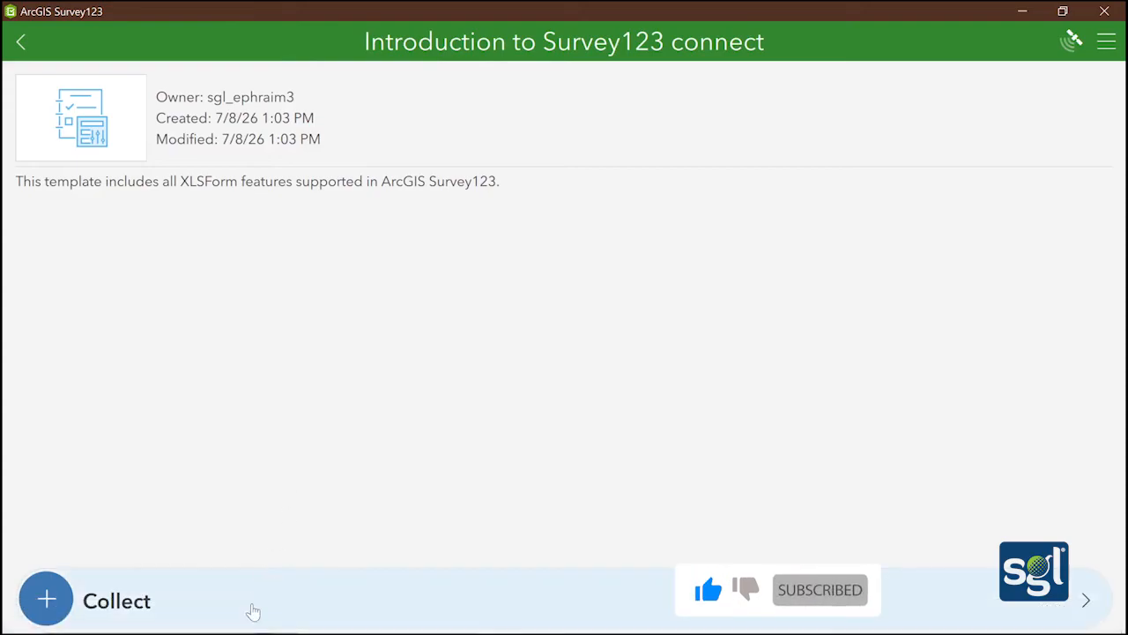
left_click(258, 604)
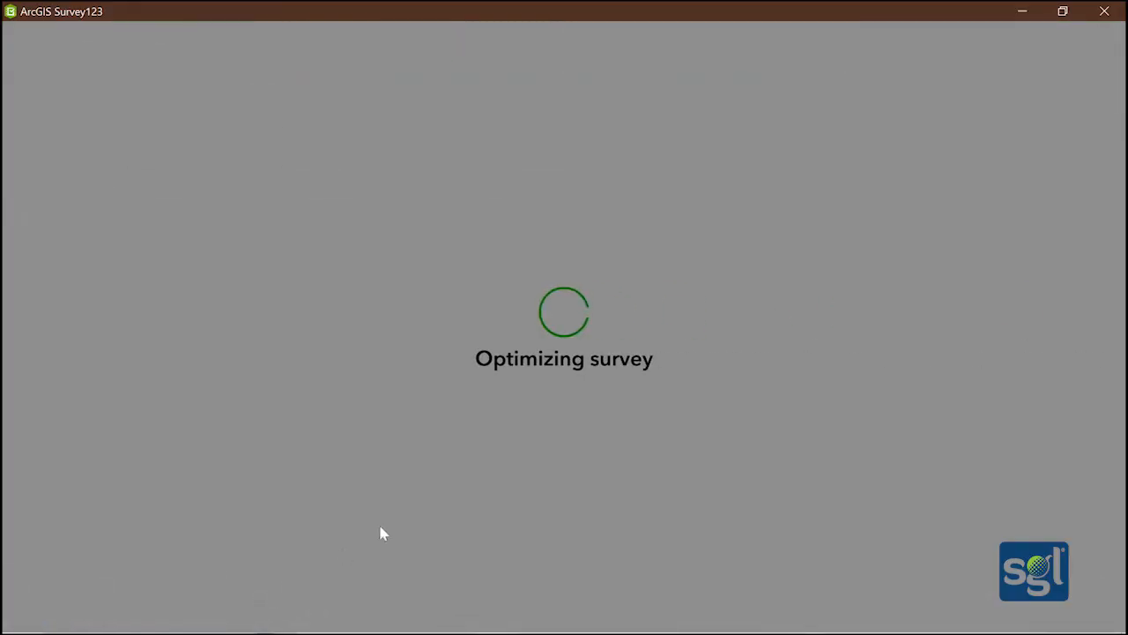
scroll(327, 304, "down", 10)
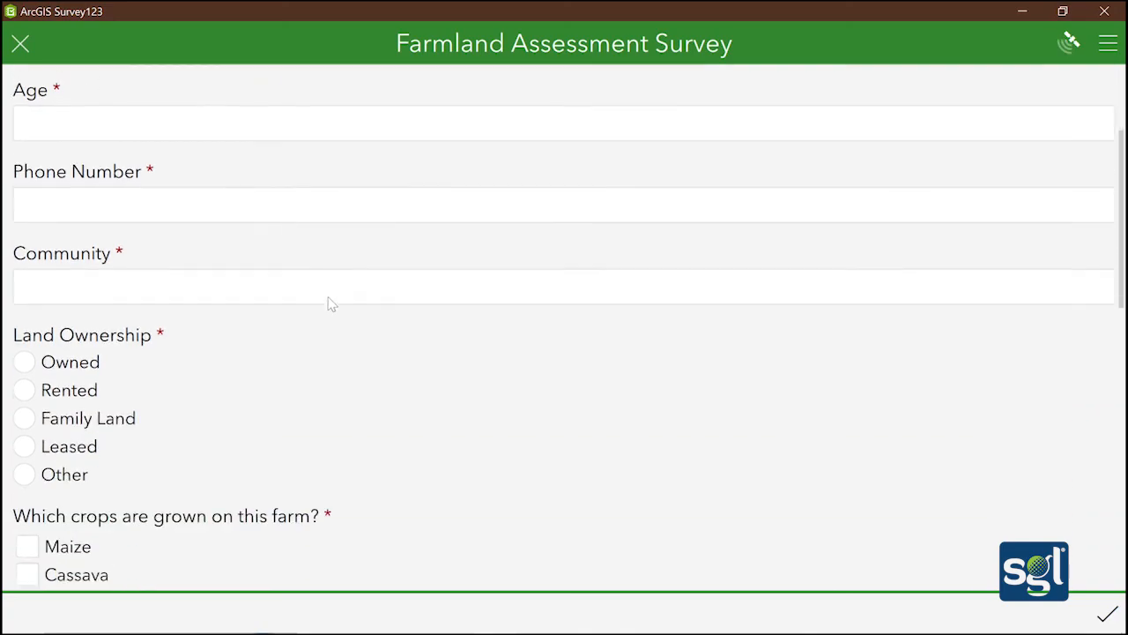
scroll(329, 302, "up", 10)
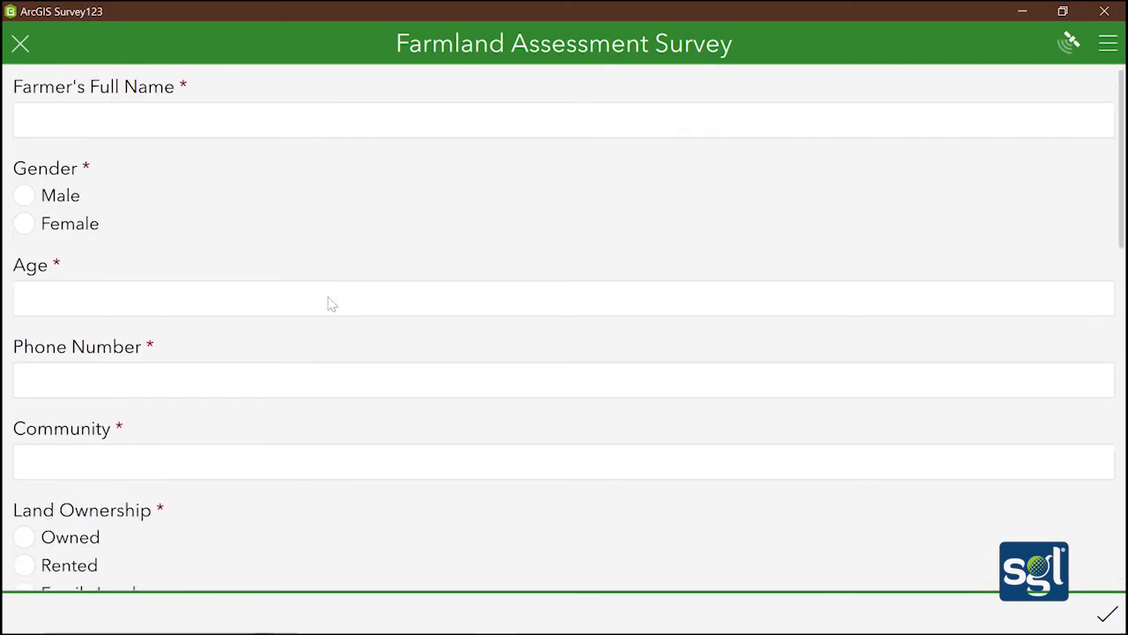
Enter the farmer's full name, Male gender, age 45, phone number and community Daboase
left_click(365, 129)
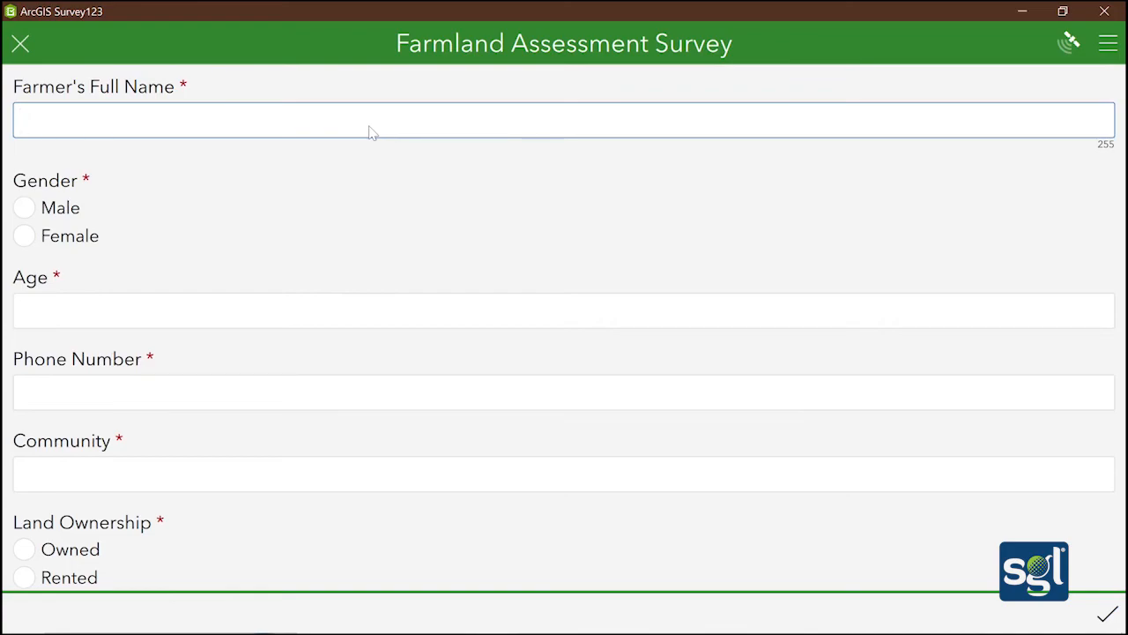
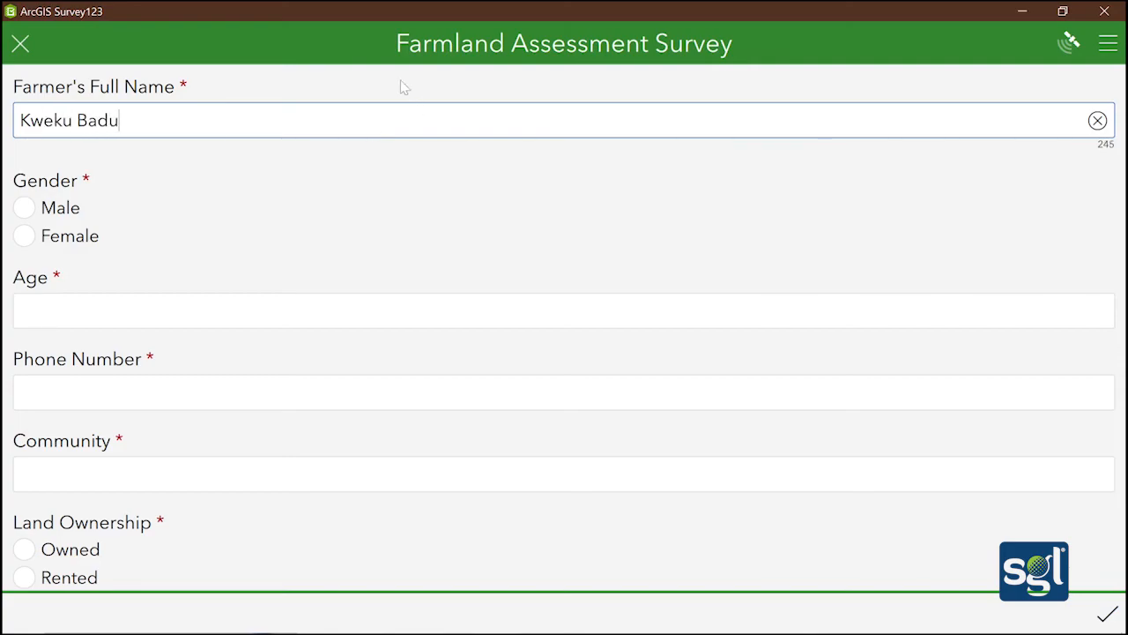
left_click(24, 209)
scroll(62, 267, "down", 2)
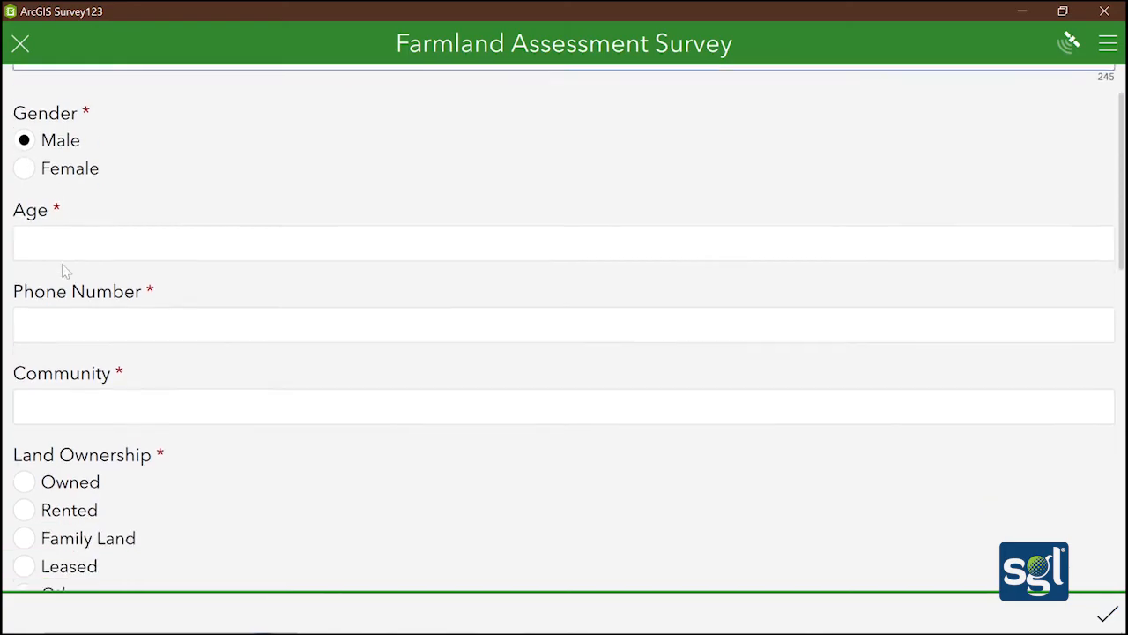
scroll(71, 258, "up", 2)
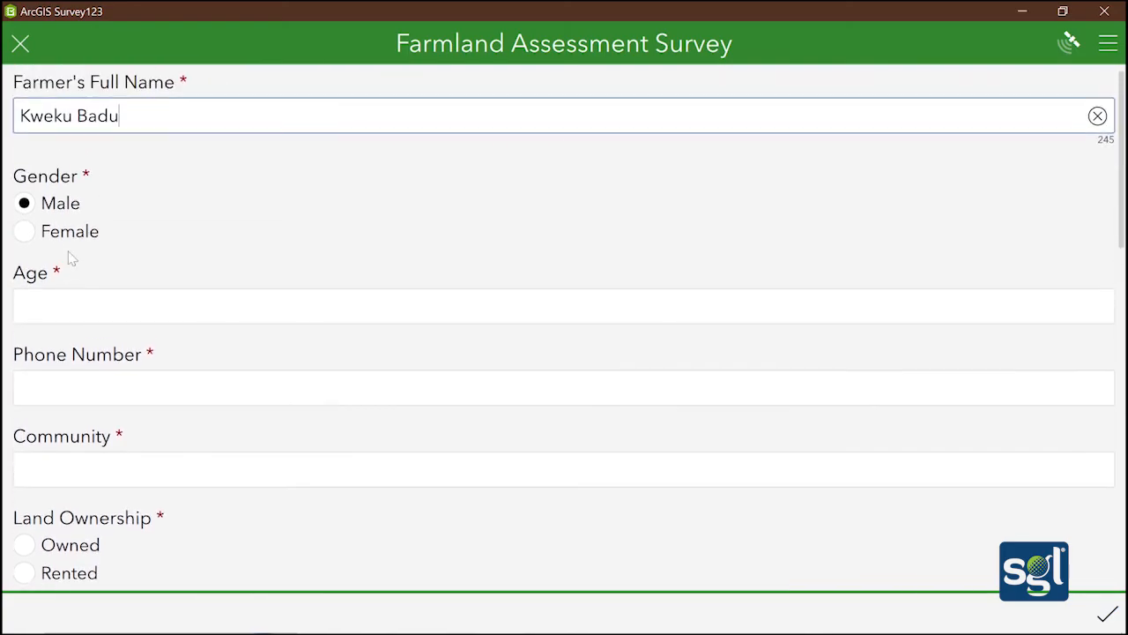
left_click(84, 315)
type("45")
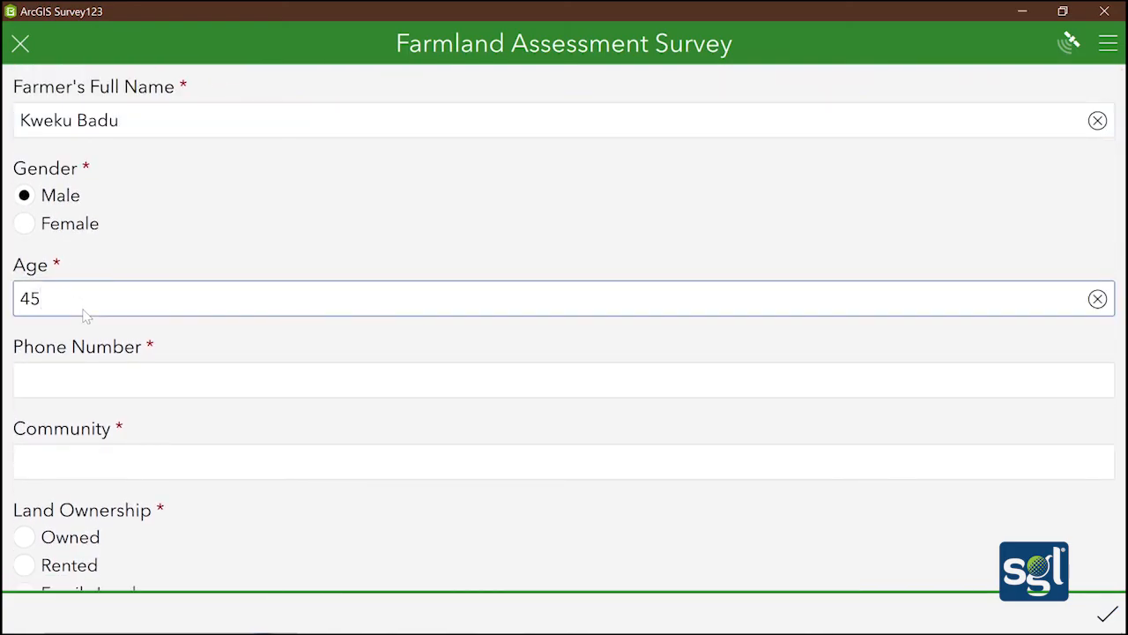
left_click(99, 387)
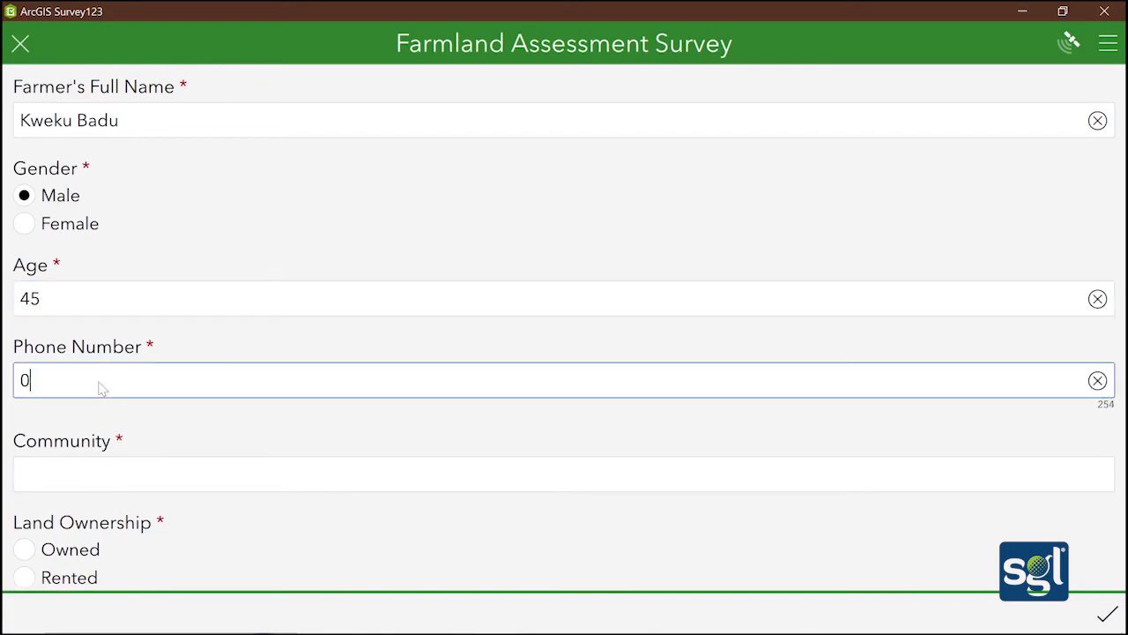
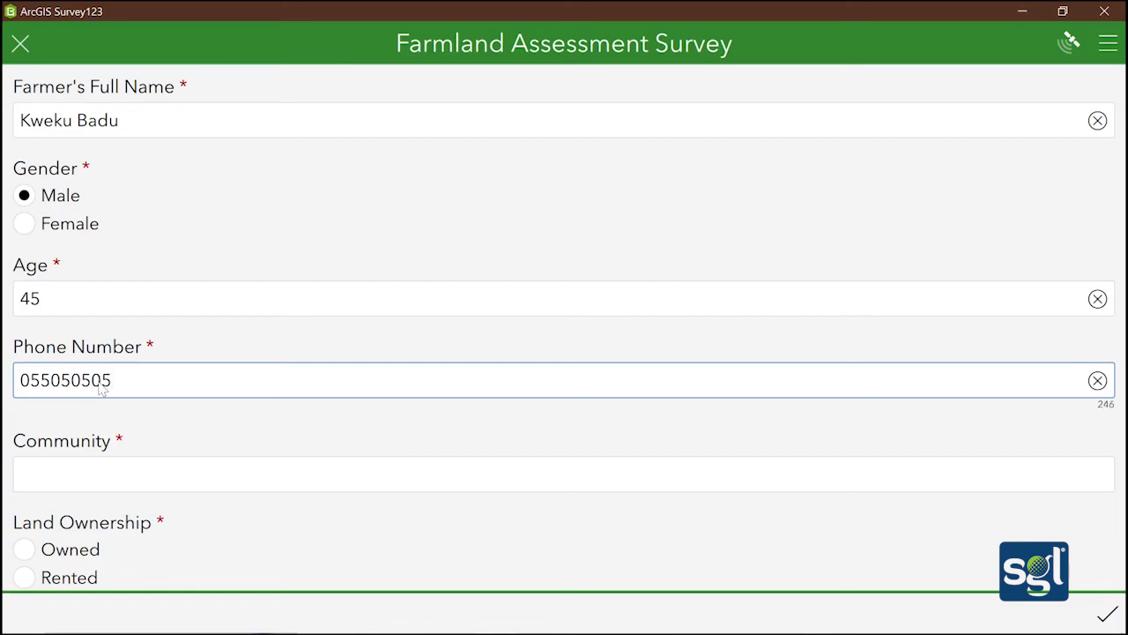
left_click(85, 482)
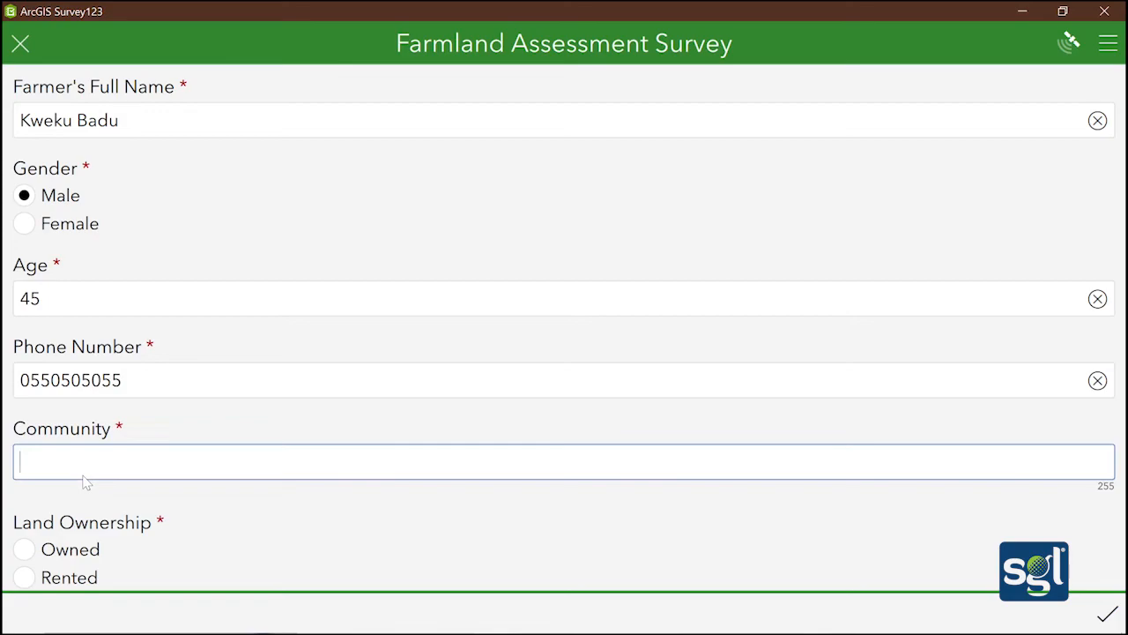
type("Daboase")
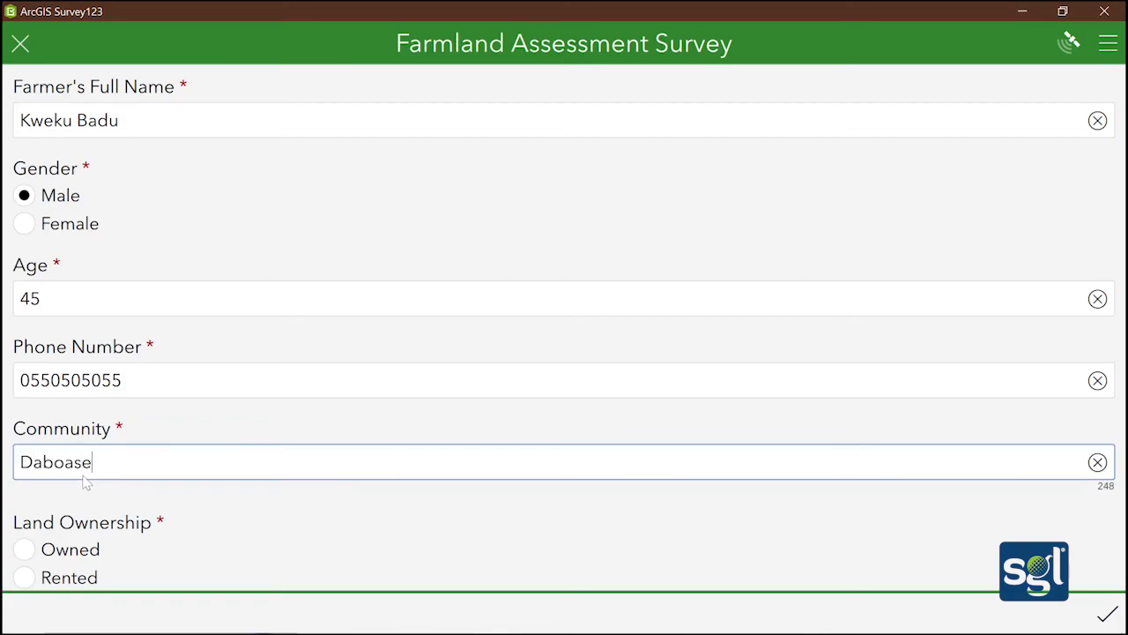
scroll(80, 476, "down", 3)
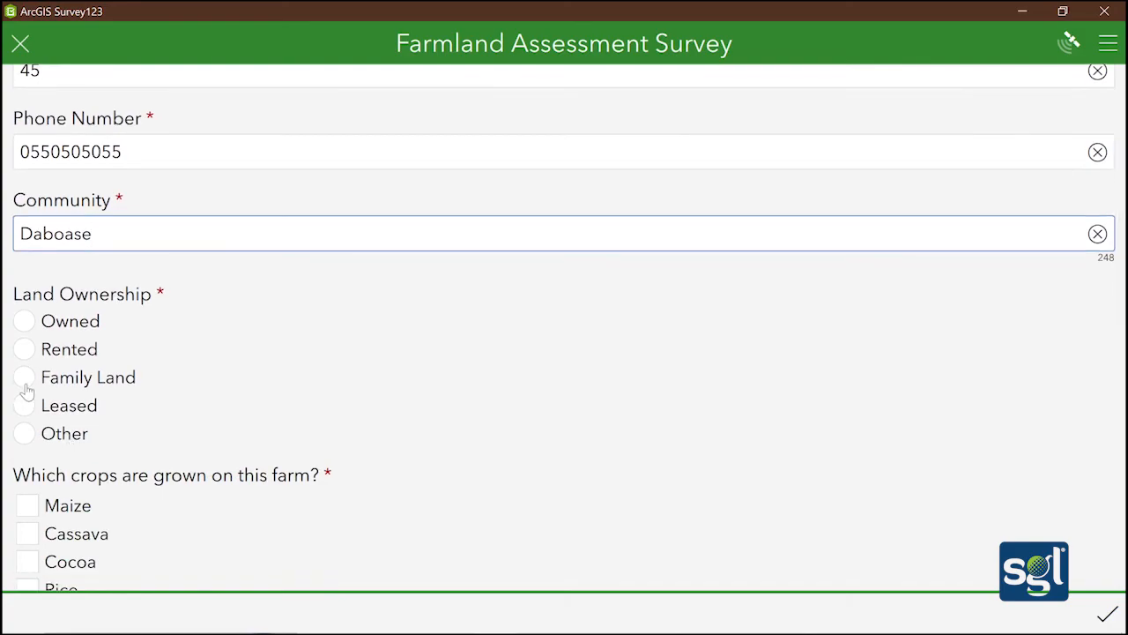
Set land ownership to Family Land and tick crops Cocoa, Maize, Groundnuts and Other: Pumpkin
left_click(24, 377)
scroll(216, 381, "down", 3)
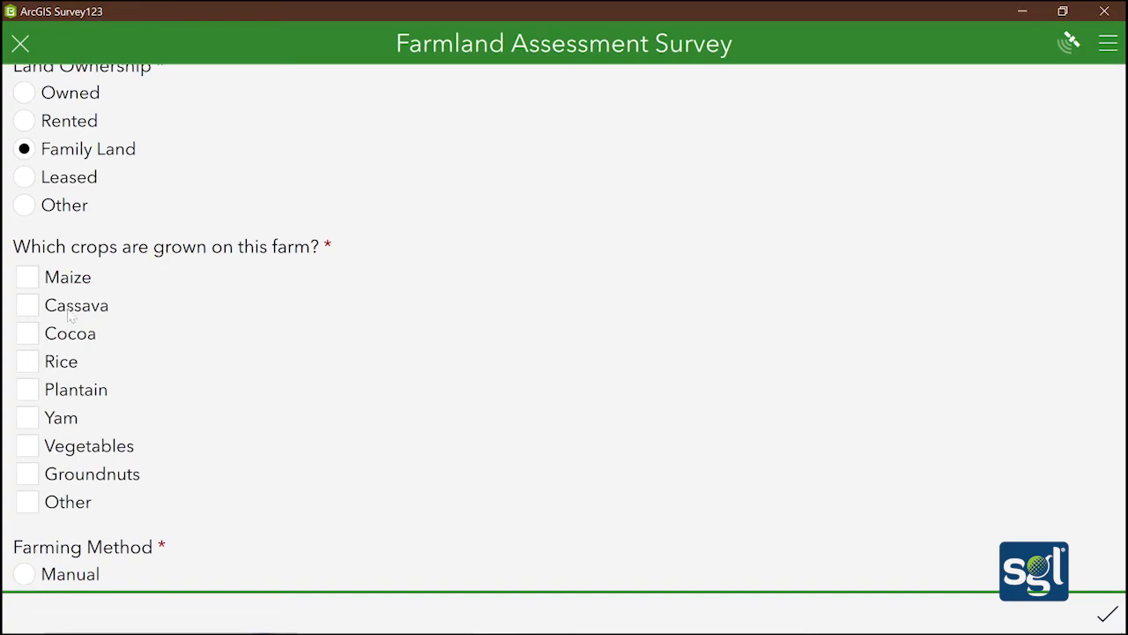
left_click(26, 326)
left_click(28, 266)
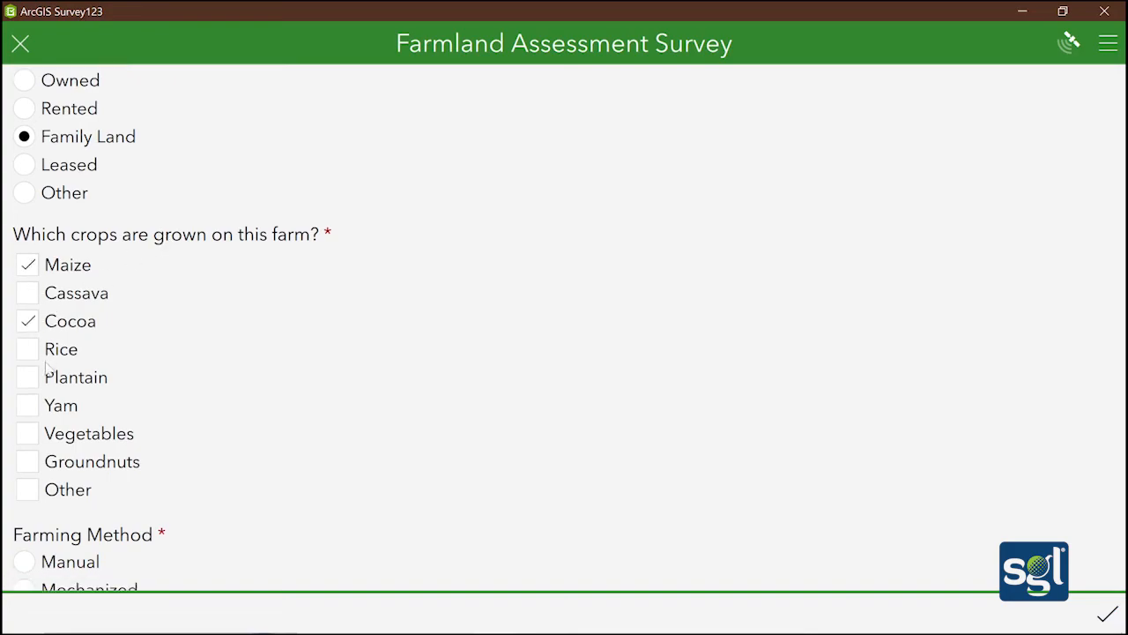
left_click(28, 462)
left_click(27, 492)
scroll(53, 476, "down", 2)
left_click(51, 459)
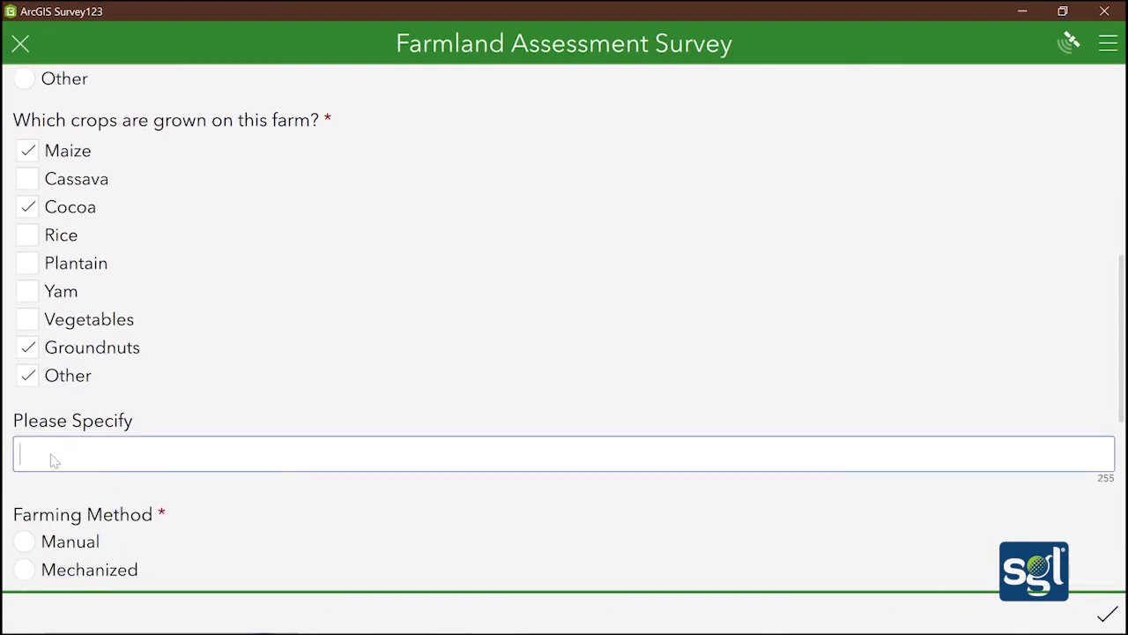
type("Pum")
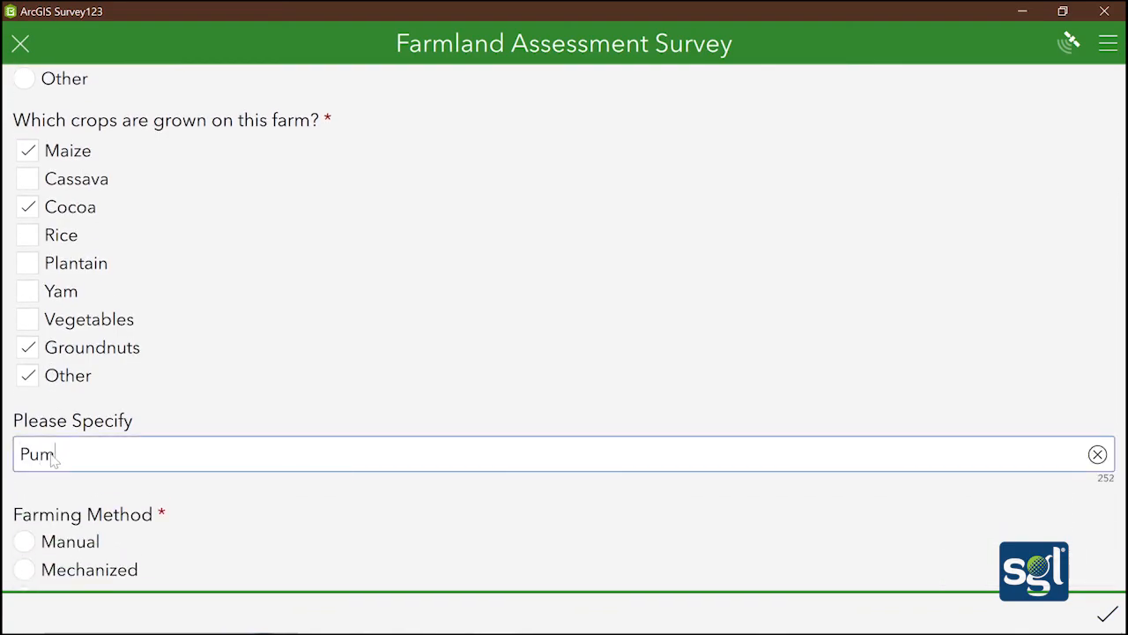
type("pkin")
Choose Mixed as the farming method
scroll(79, 483, "down", 5)
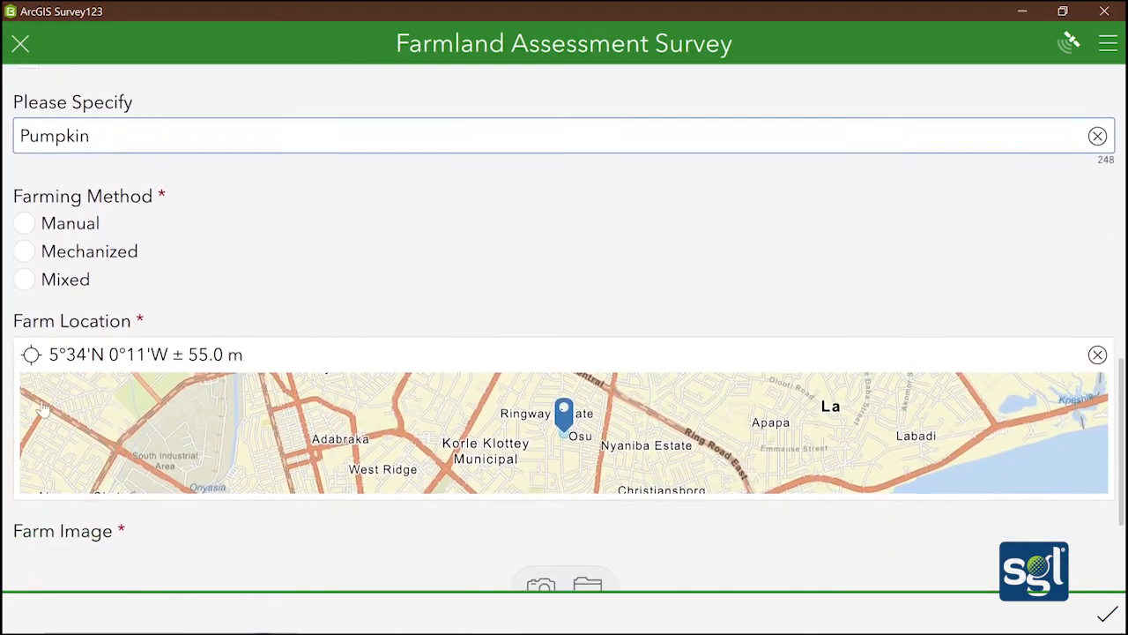
left_click(25, 280)
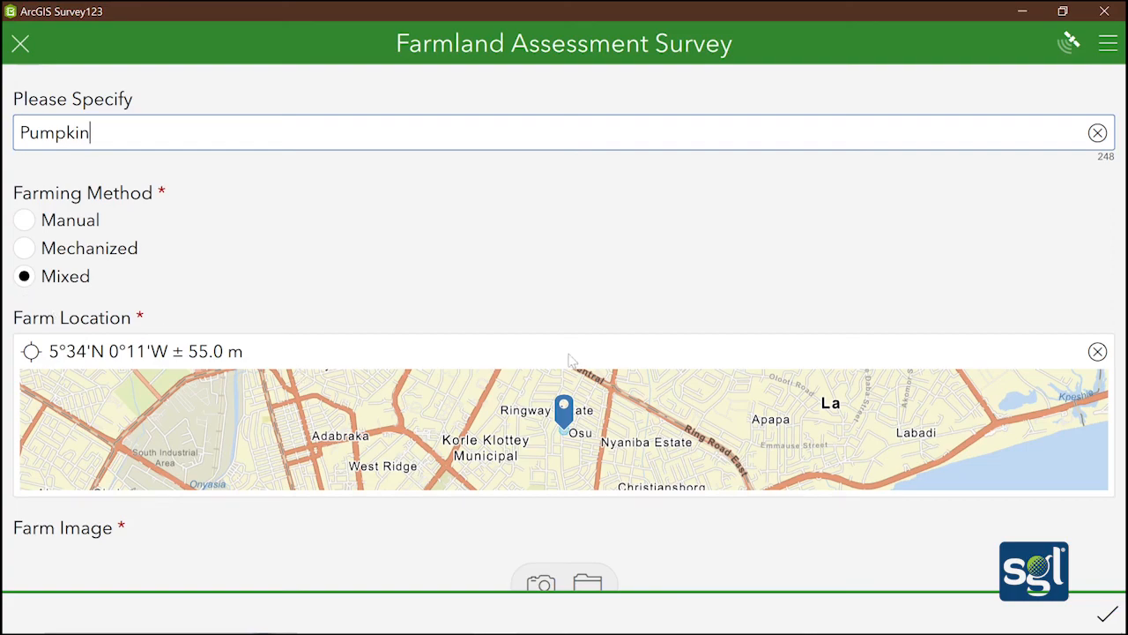
scroll(529, 406, "down", 2)
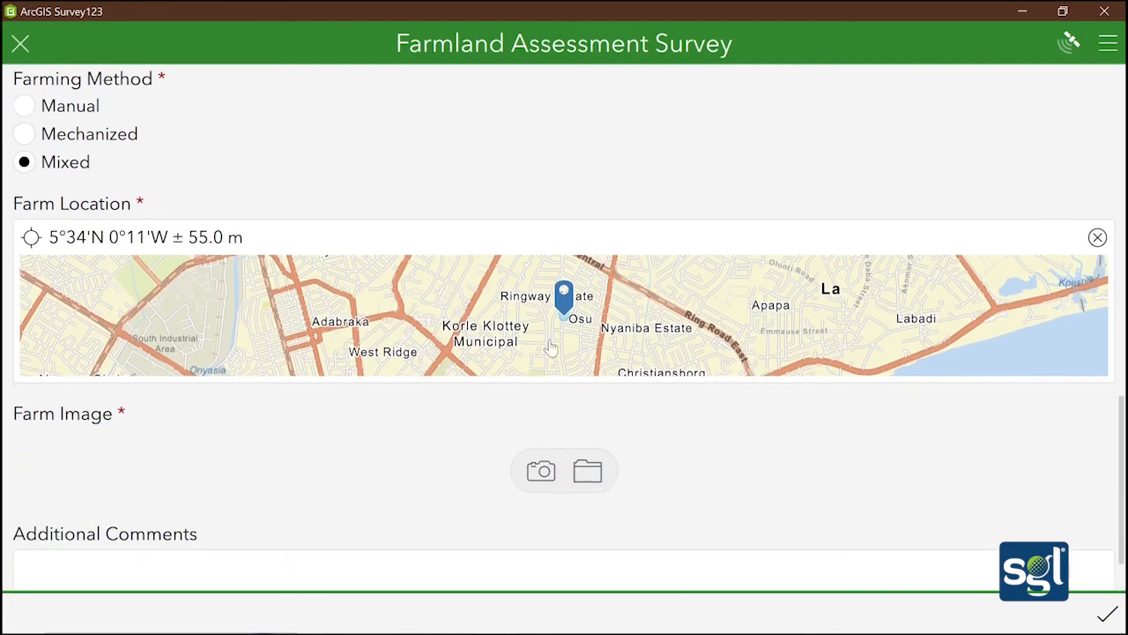
Set Farm Location to the current device position, 5°34'N 0°11'W ± 64.0 m
left_click(561, 331)
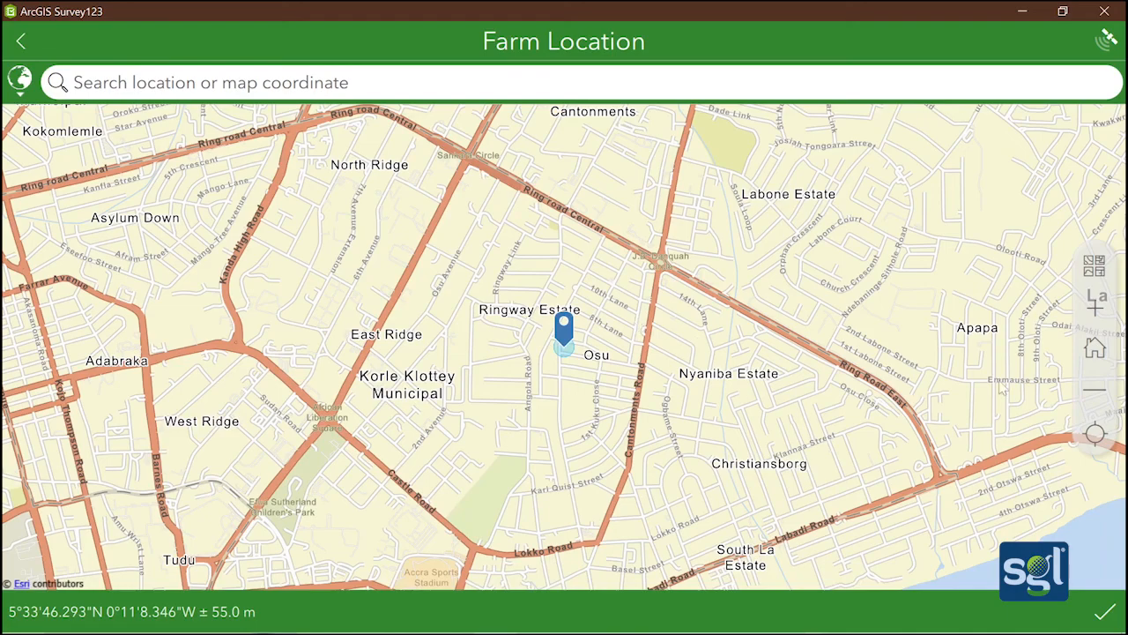
left_click(1095, 433)
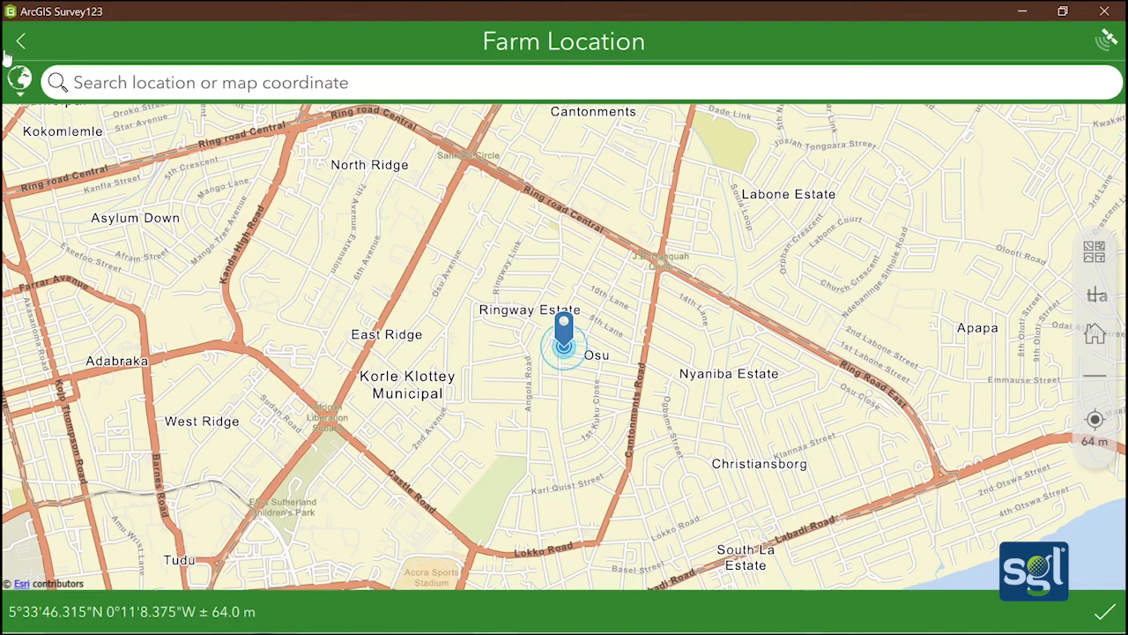
left_click(1104, 611)
scroll(539, 322, "down", 5)
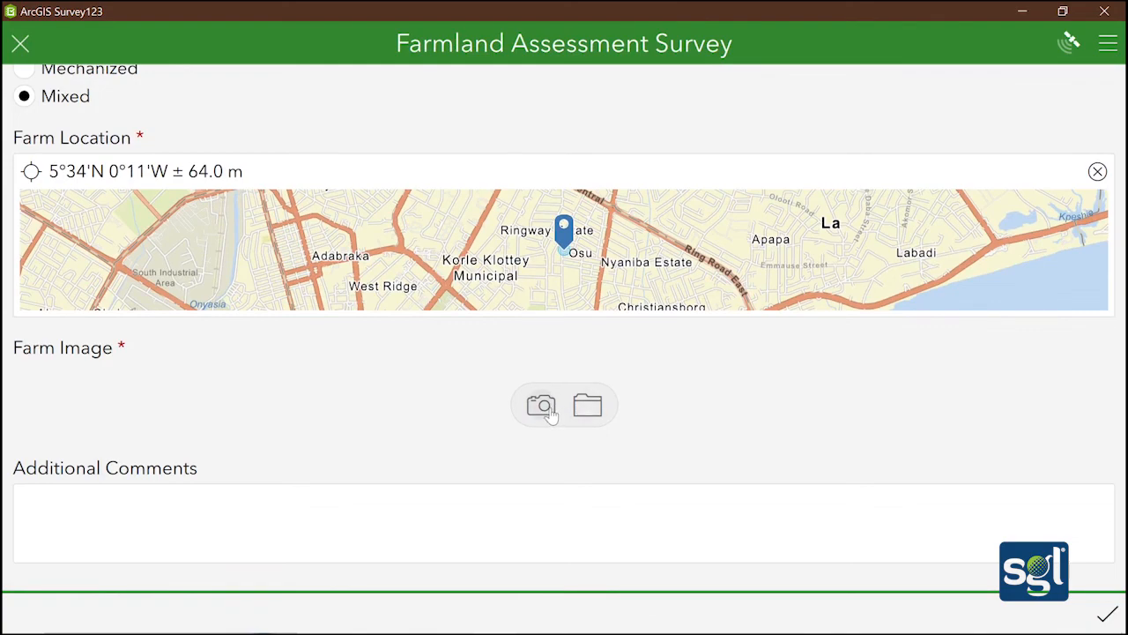
Take a camera photo and attach it as the Farm Image (Farm_Image-20260708-131703.jpg)
left_click(541, 407)
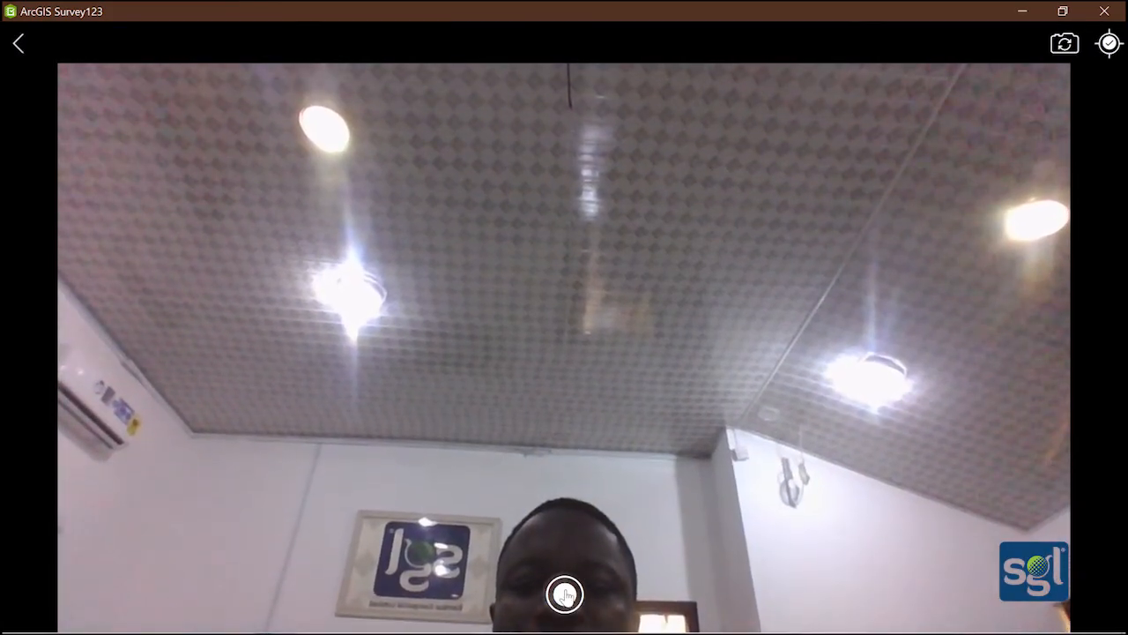
left_click(559, 574)
scroll(569, 434, "down", 3)
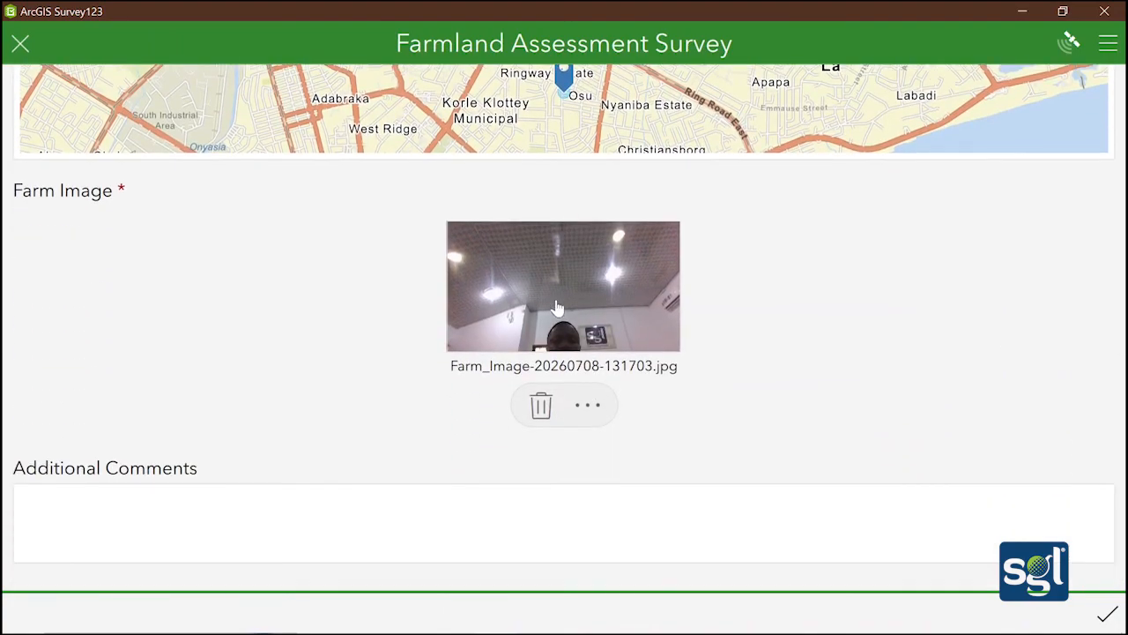
left_click(379, 495)
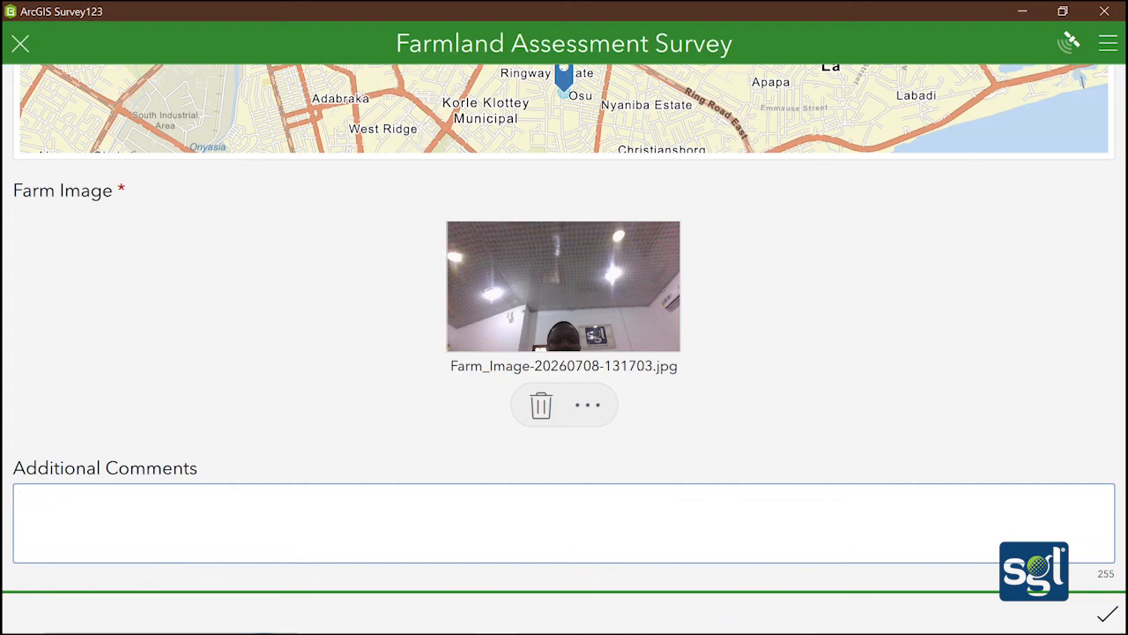
Enter the comment 'The farmers were very difficult to deal with' in Additional Comments
type("The far")
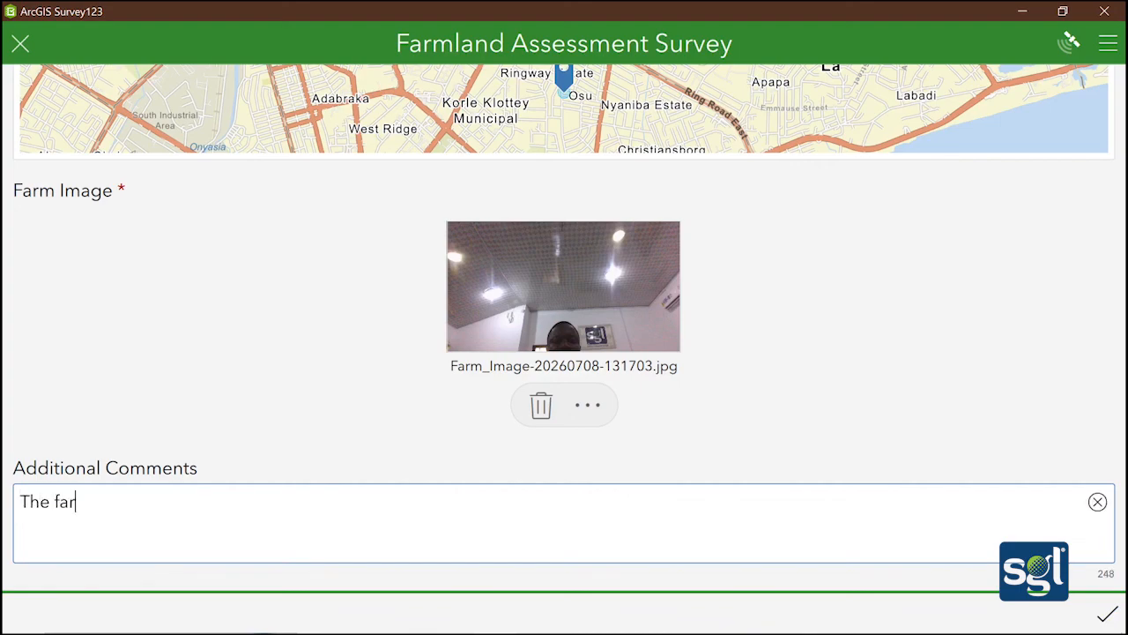
type("mers were very ")
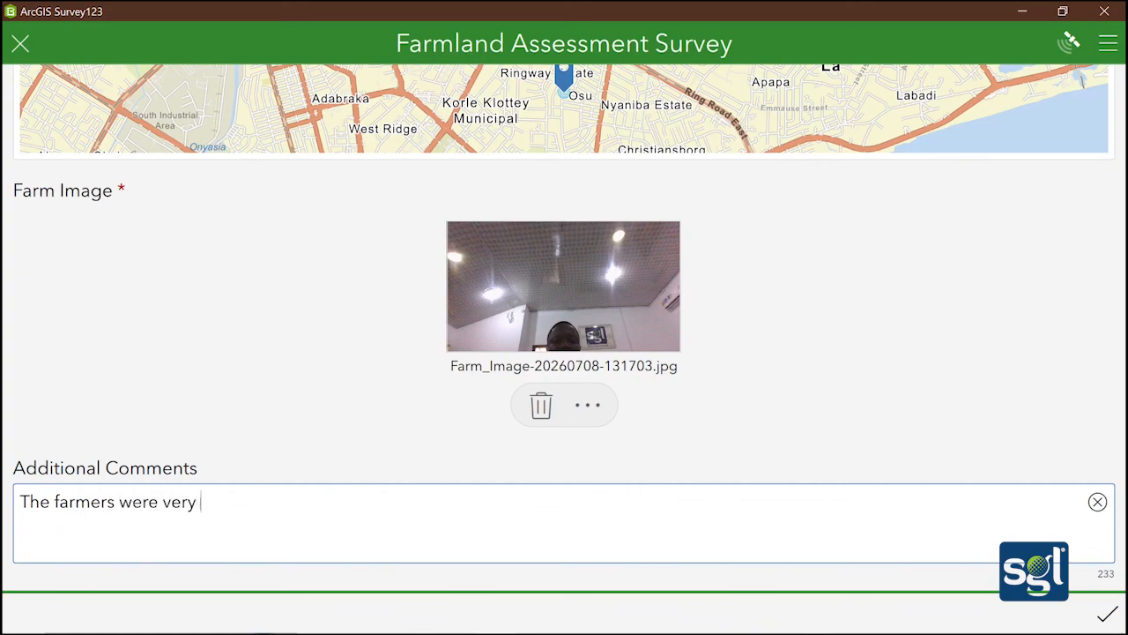
type("difficult to deal wiy")
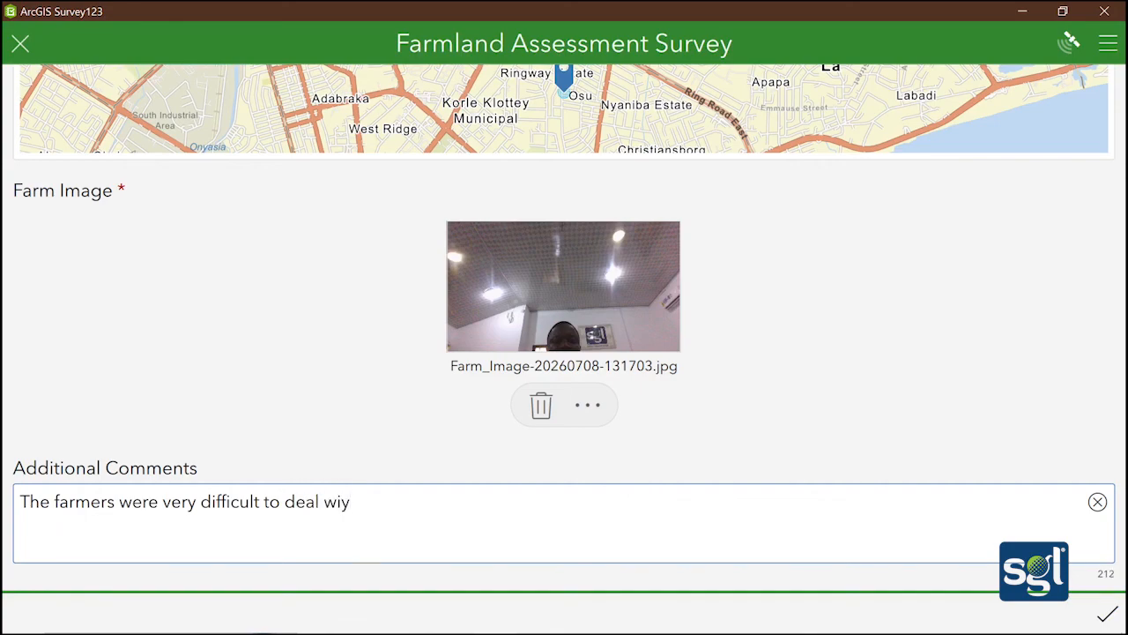
key("BackSpace")
type("th.")
Submit the completed record and send it now
scroll(962, 461, "down", 1)
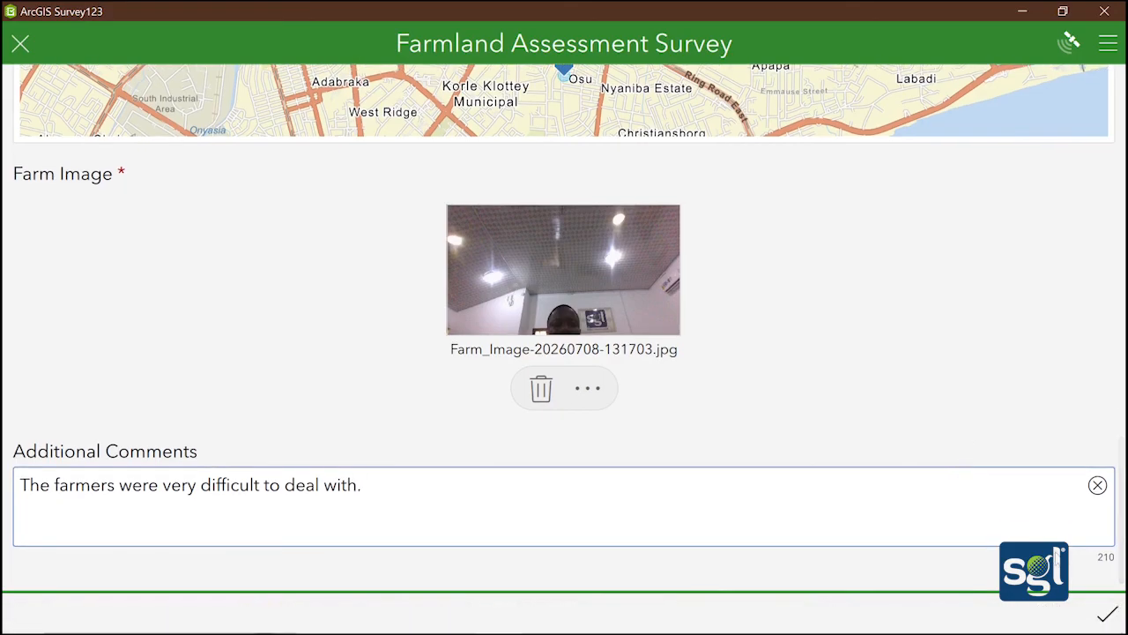
left_click(1108, 614)
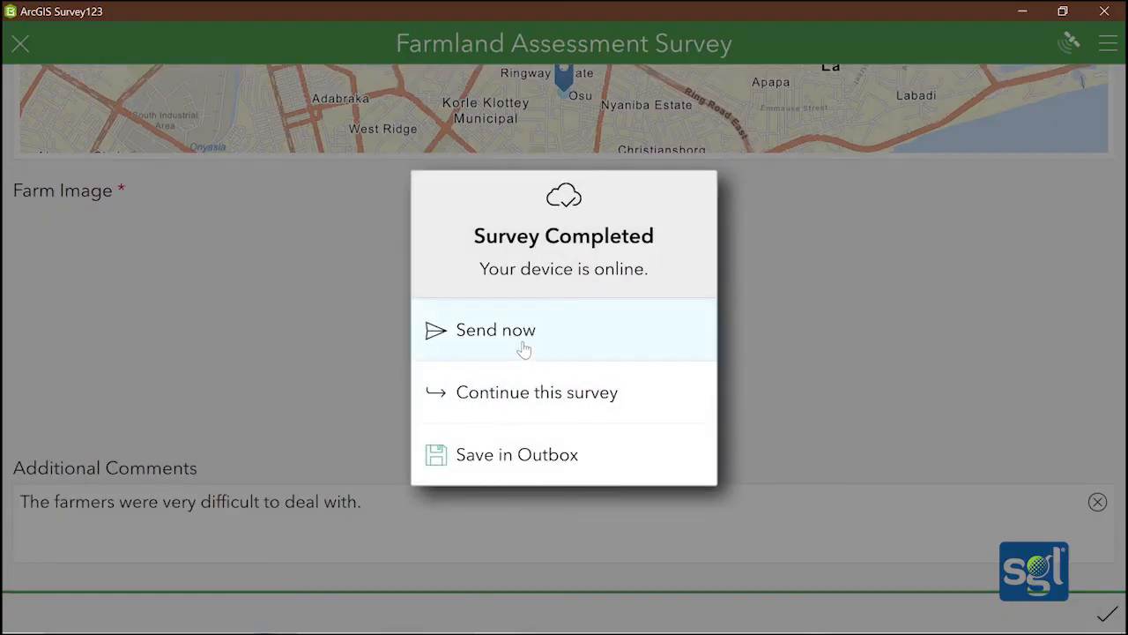
left_click(524, 350)
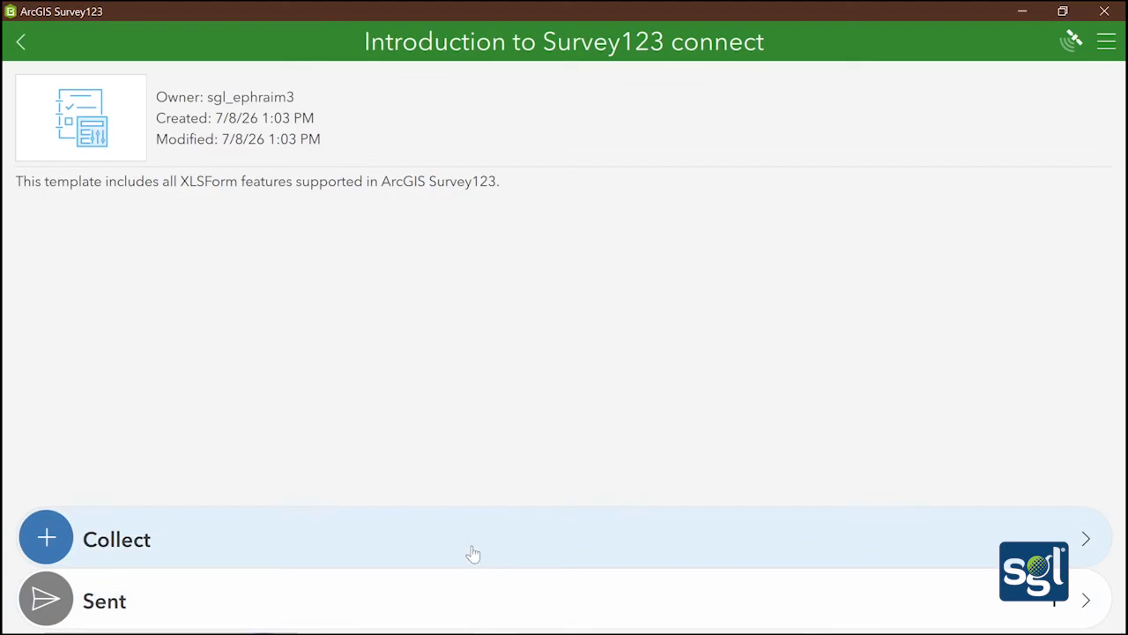
Start a new Farmland Assessment Survey record
left_click(473, 553)
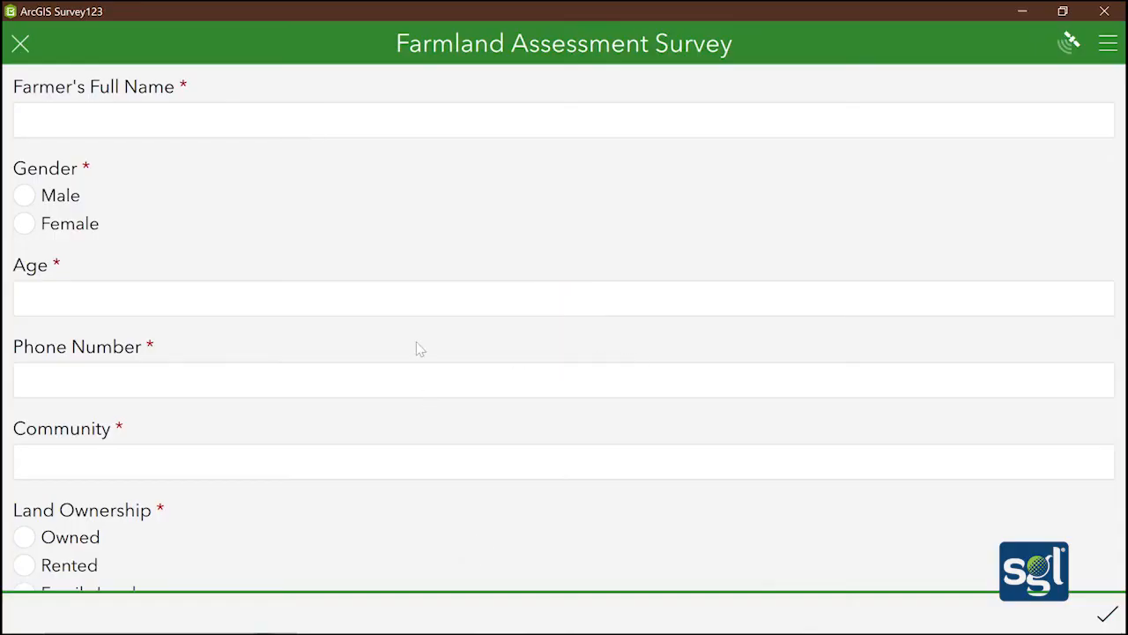
scroll(416, 344, "down", 10)
scroll(421, 348, "down", 3)
scroll(423, 357, "up", 12)
Enter the farmer's full name, Female, age 50, phone number and community Banso
left_click(445, 122)
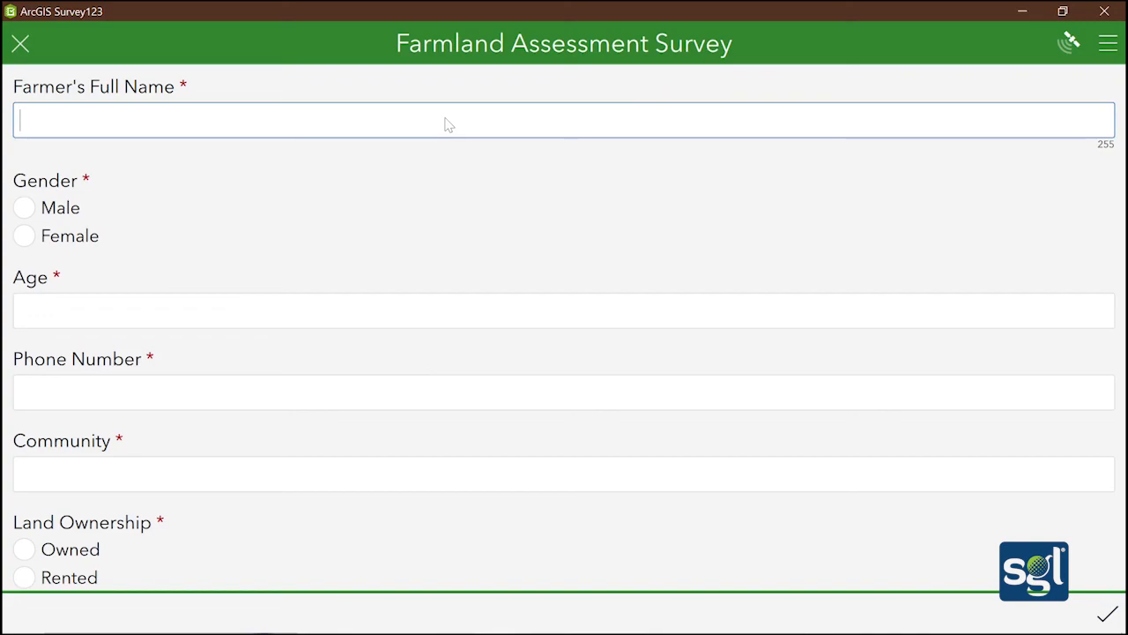
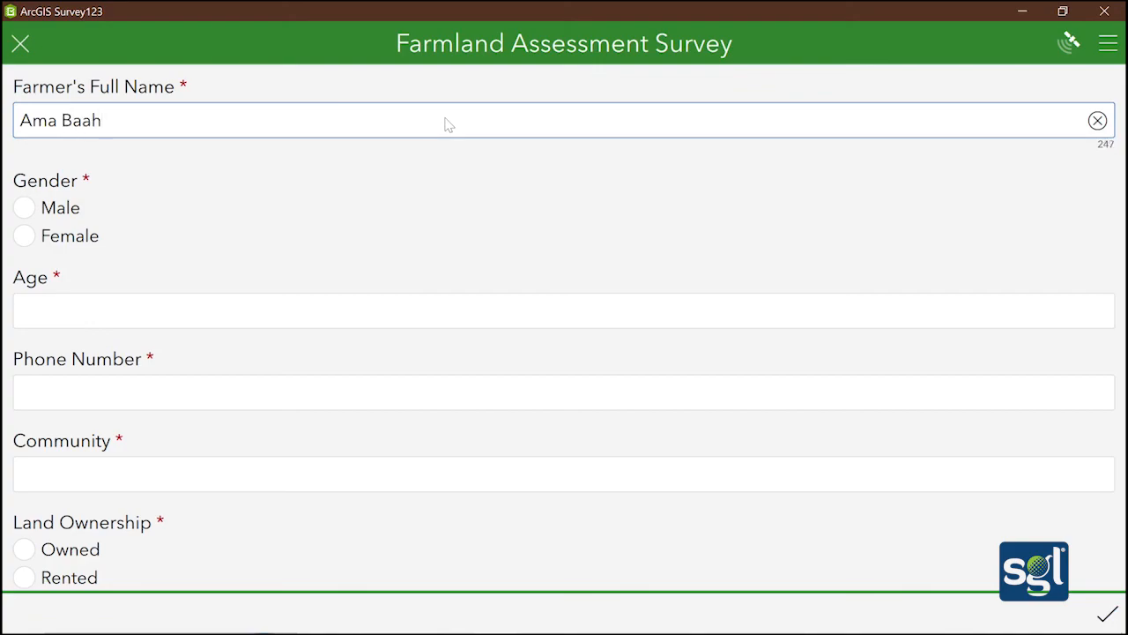
left_click(23, 237)
left_click(63, 313)
type("50")
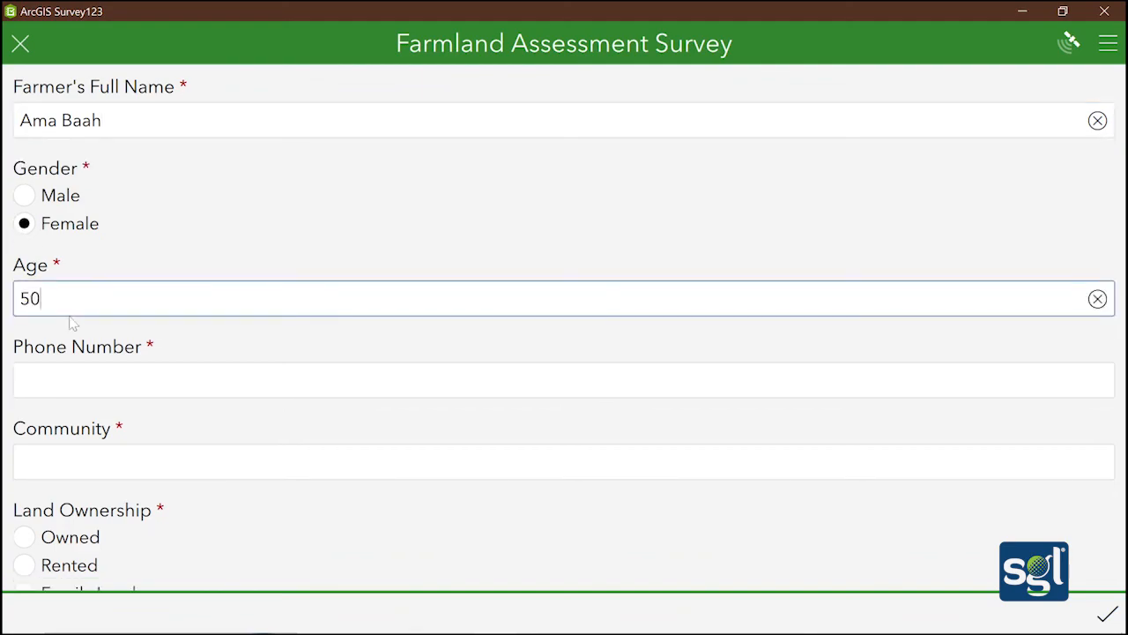
left_click(102, 385)
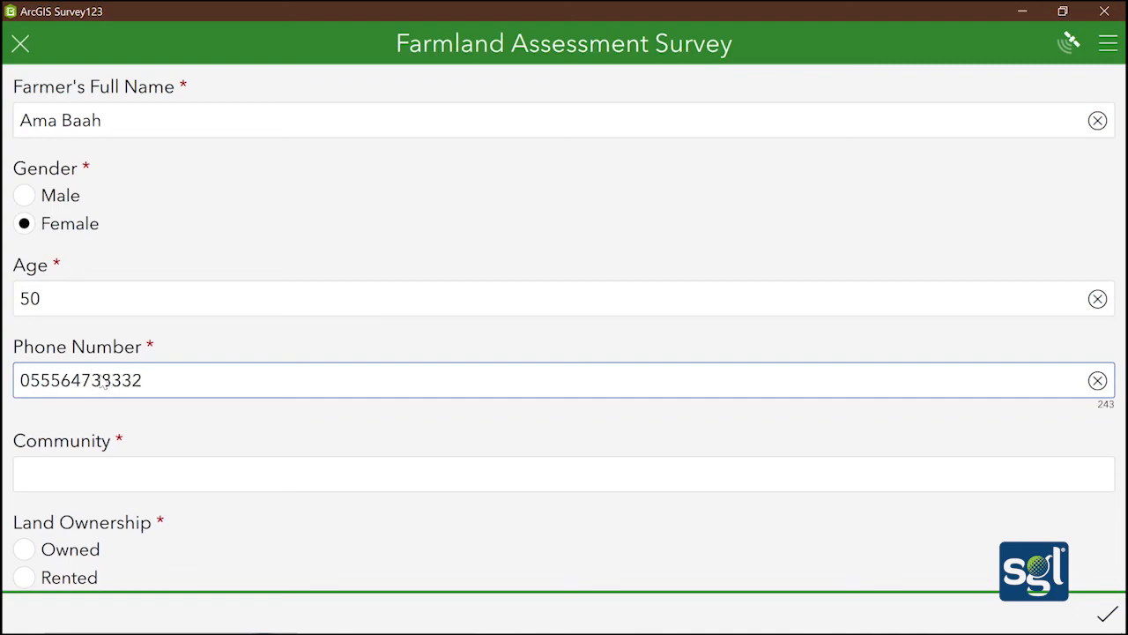
left_click(99, 483)
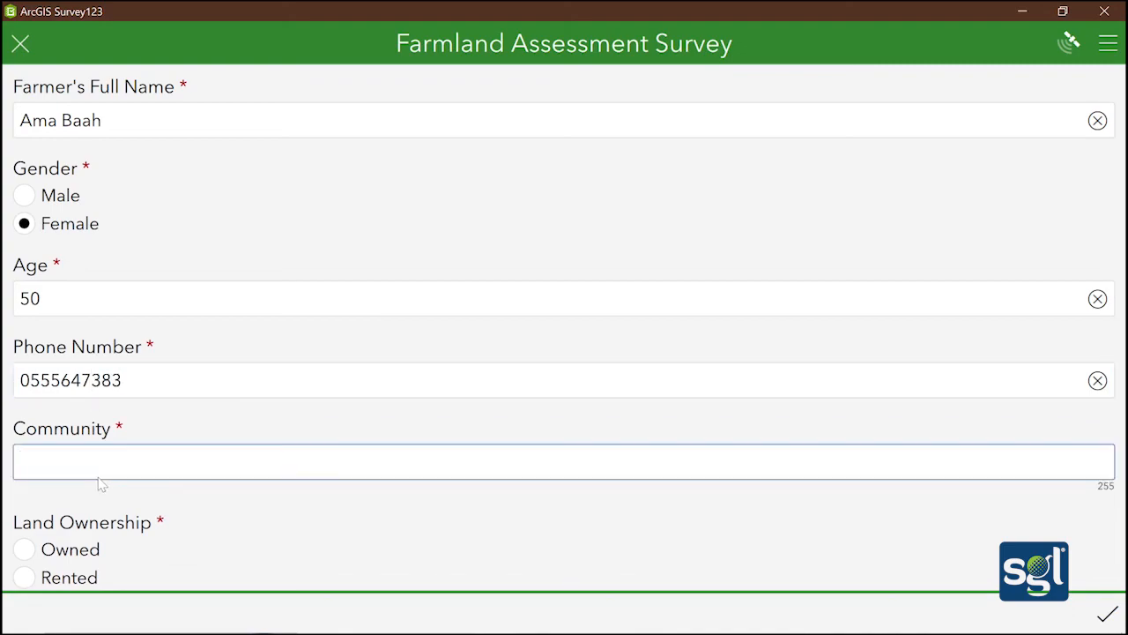
type("Ba")
scroll(110, 449, "down", 2)
Set land ownership to Owned, crops Rice, Plantain and Yam, and Manual farming method
left_click(29, 435)
scroll(89, 441, "down", 1)
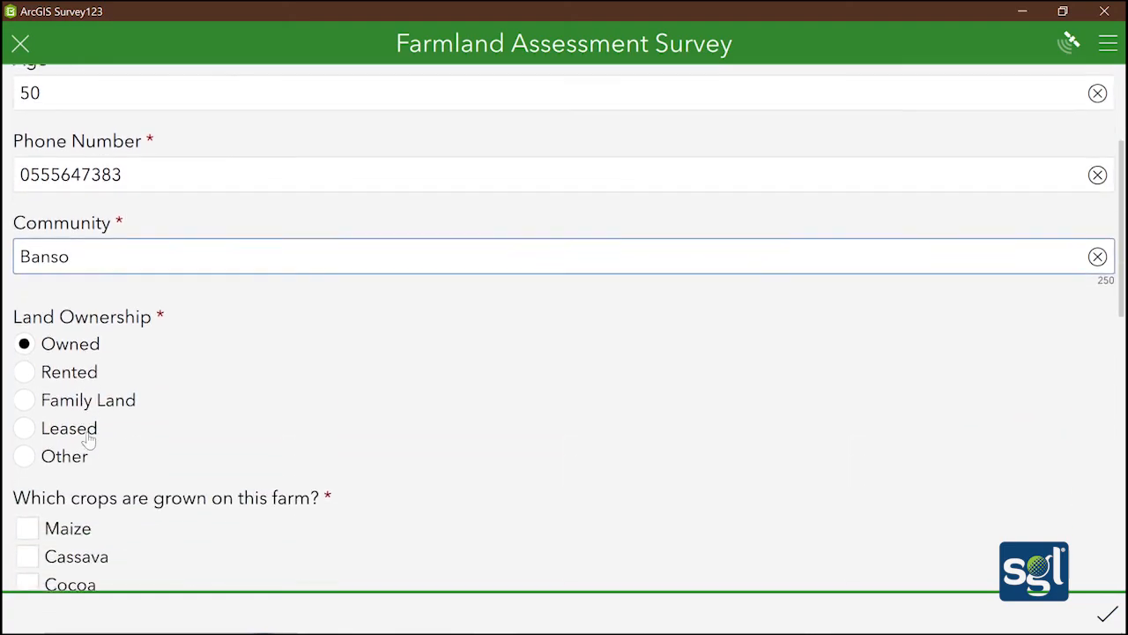
scroll(88, 440, "down", 5)
scroll(35, 283, "up", 1)
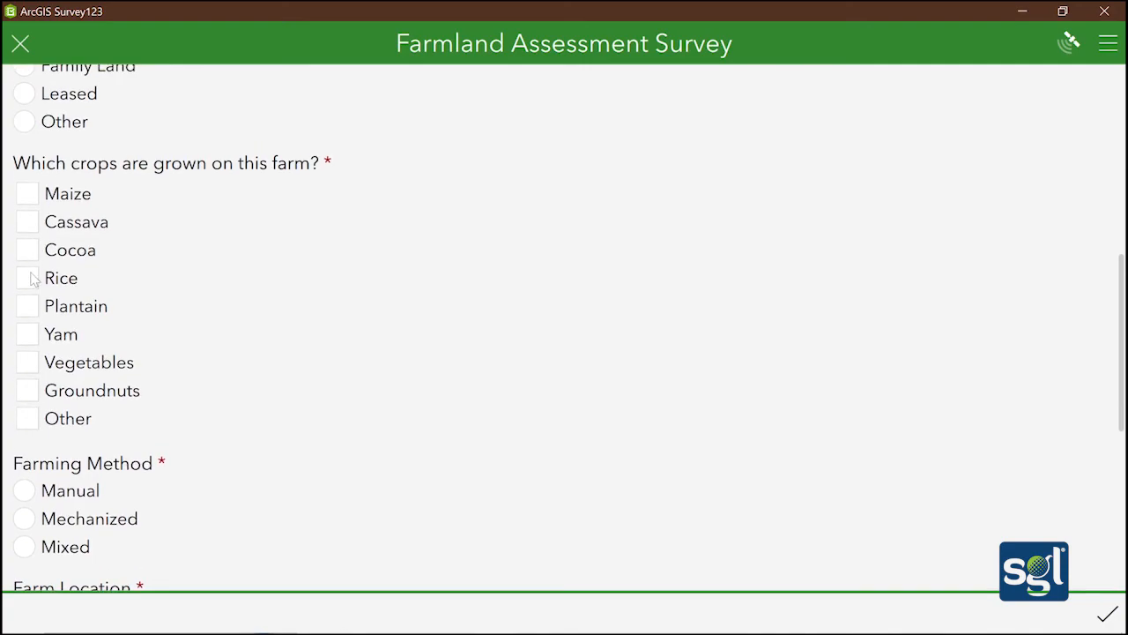
left_click(29, 277)
scroll(34, 299, "down", 1)
left_click(28, 322)
scroll(31, 291, "down", 3)
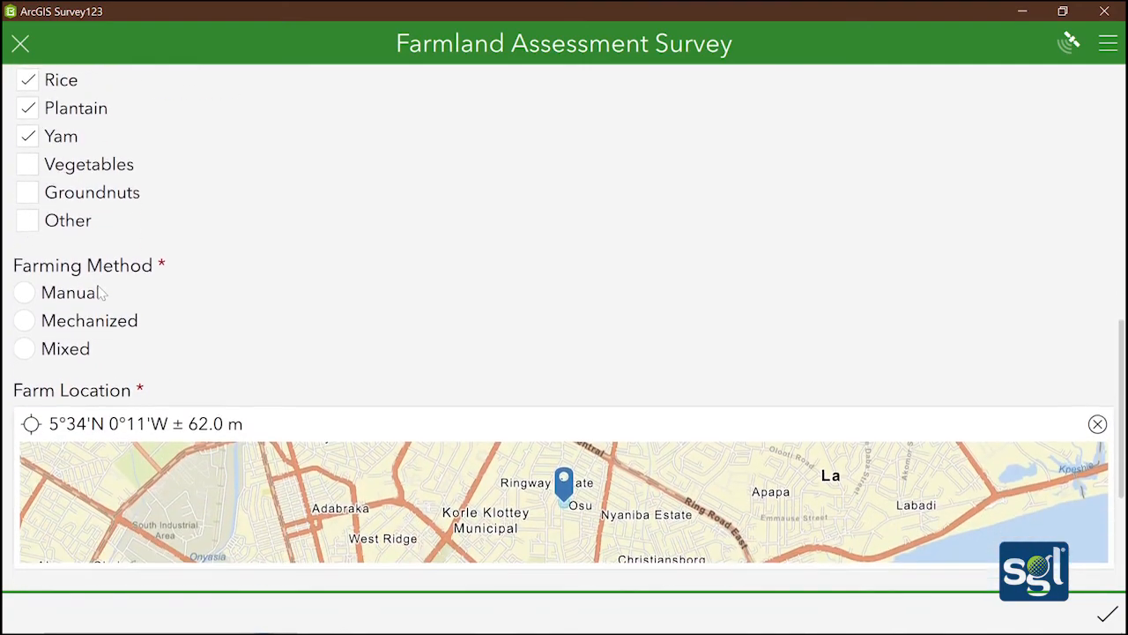
left_click(24, 252)
scroll(82, 289, "down", 3)
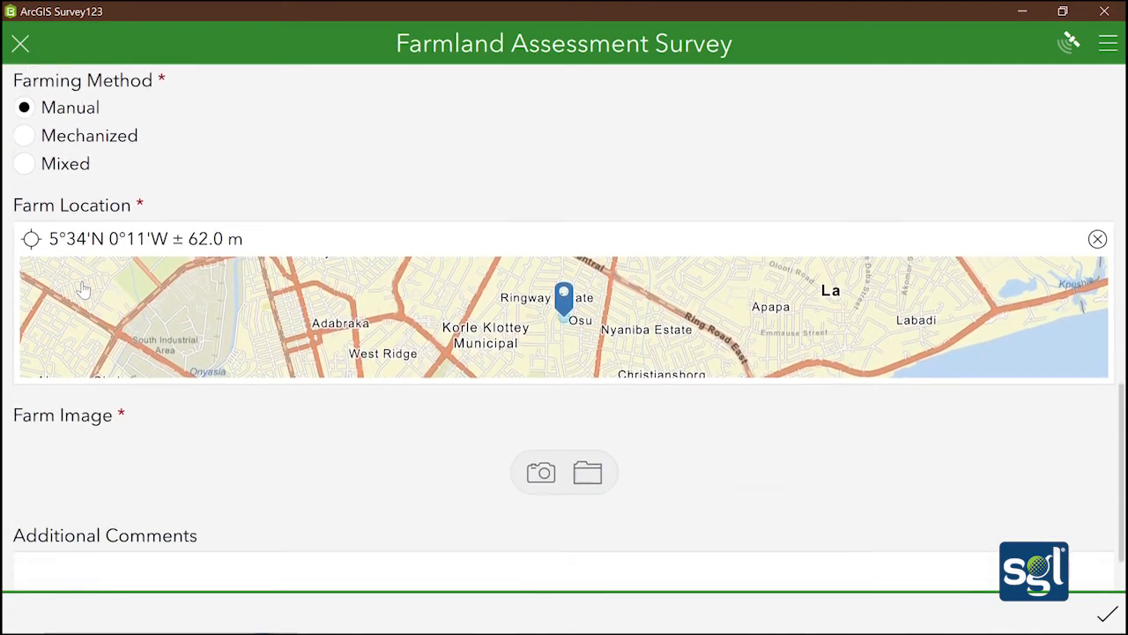
Set Farm Location to the current GPS position, 5°34'N 0°11'W ± 61.0 m
left_click(518, 257)
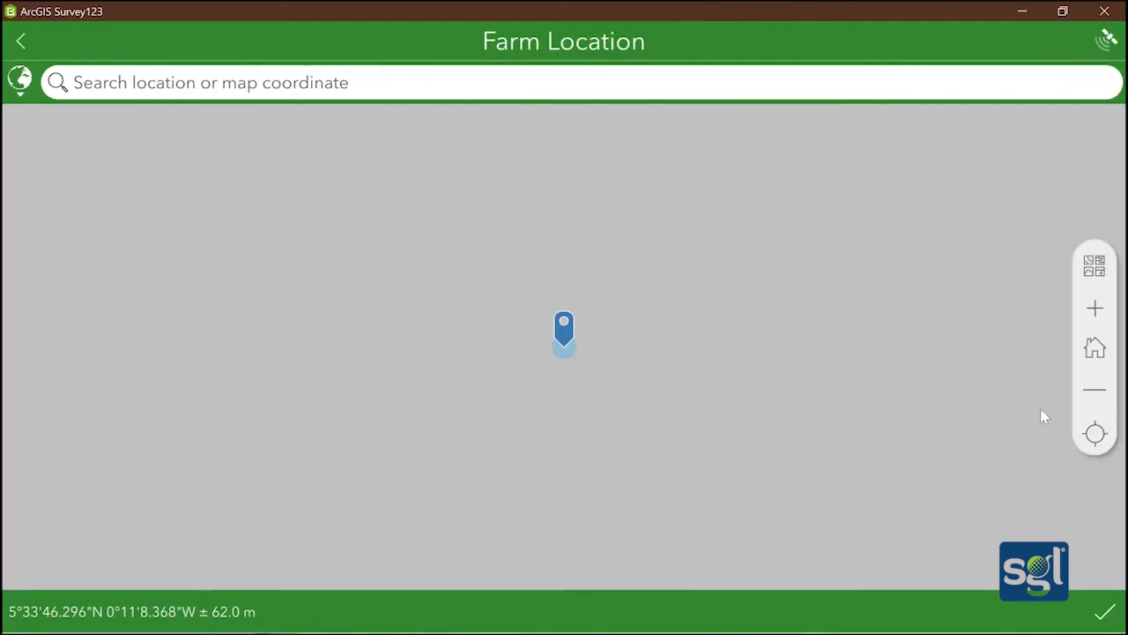
left_click(1094, 434)
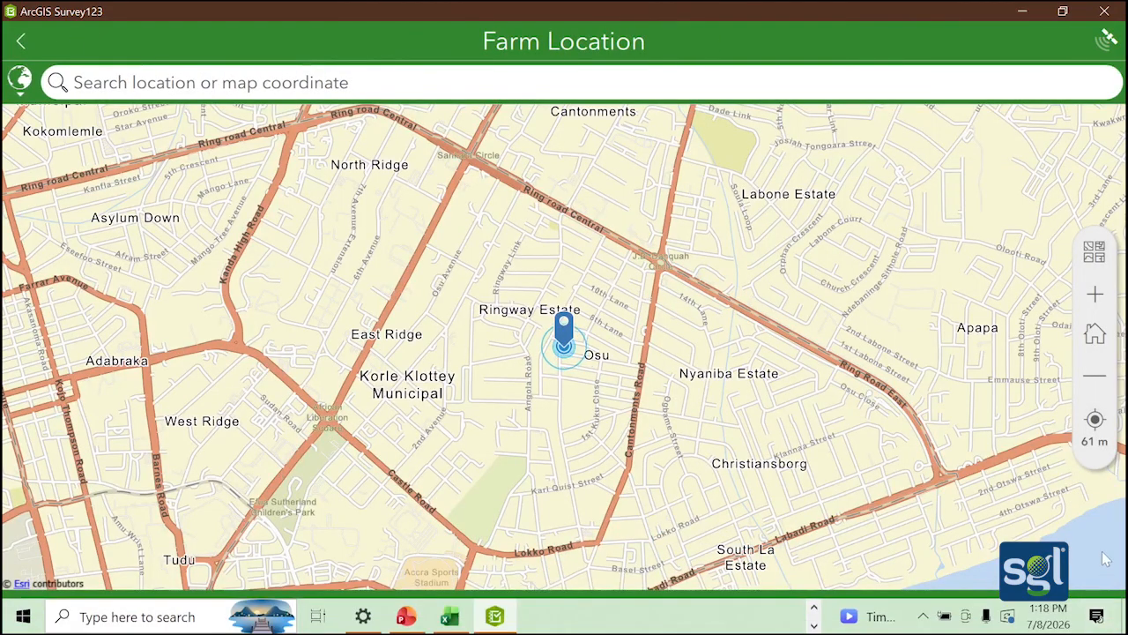
left_click(1105, 612)
scroll(58, 339, "down", 5)
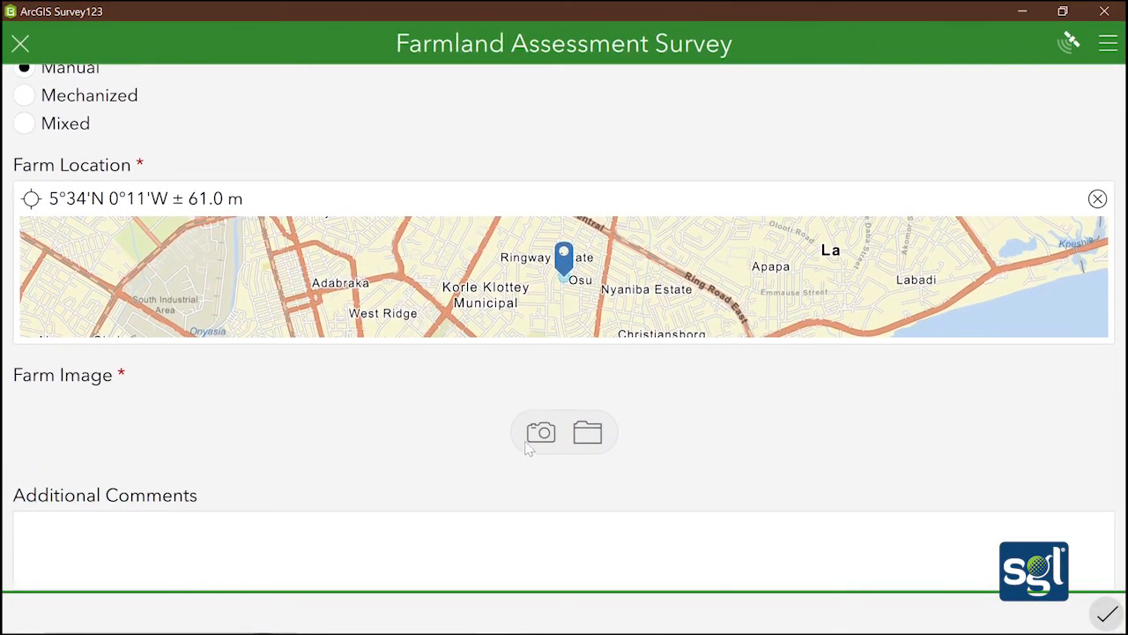
Attach IMG_922095.jpg from Downloads as the farm image, then delete it
left_click(588, 432)
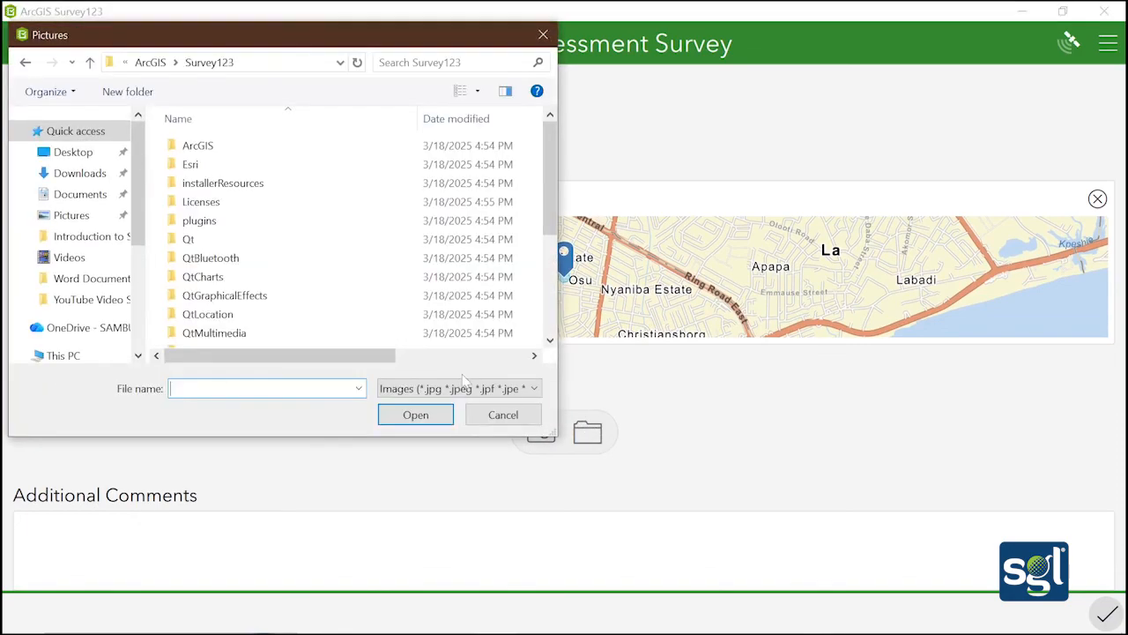
left_click(78, 172)
left_click(220, 212)
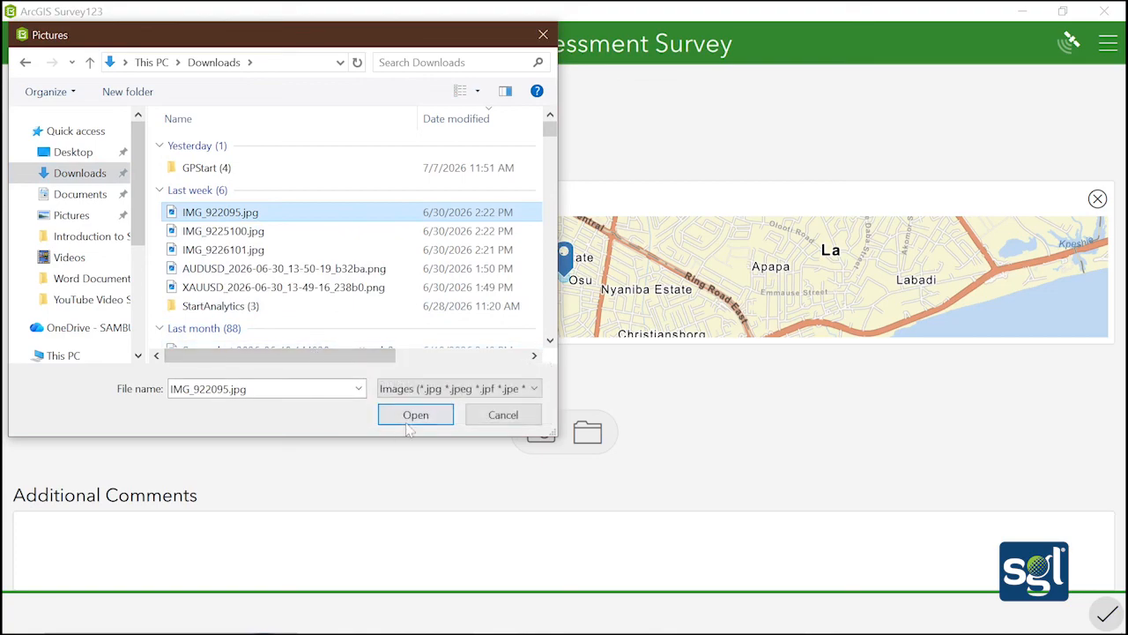
left_click(412, 419)
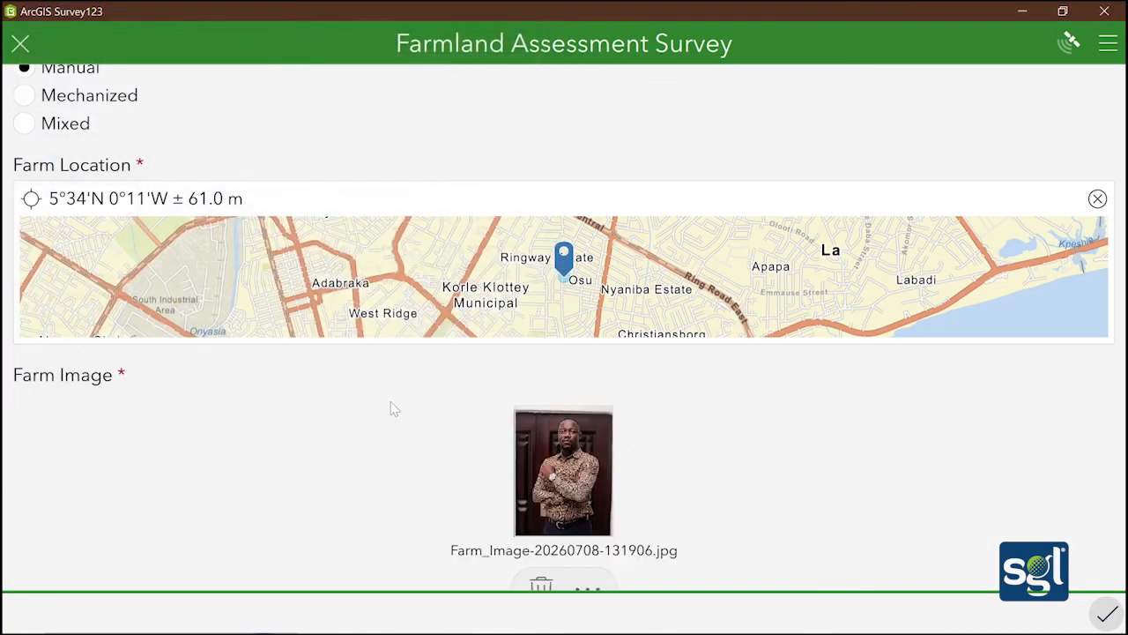
left_click(539, 585)
left_click(516, 392)
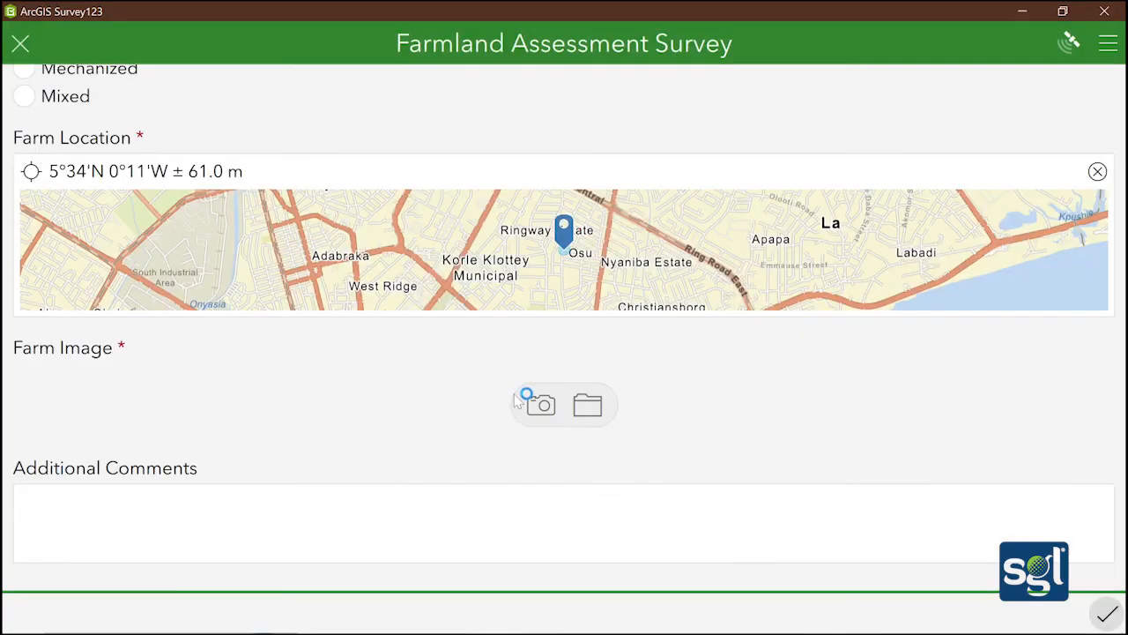
Attach the 163133 screenshot from Downloads as the farm image (Farm_Image-20260708-131929.png)
left_click(589, 408)
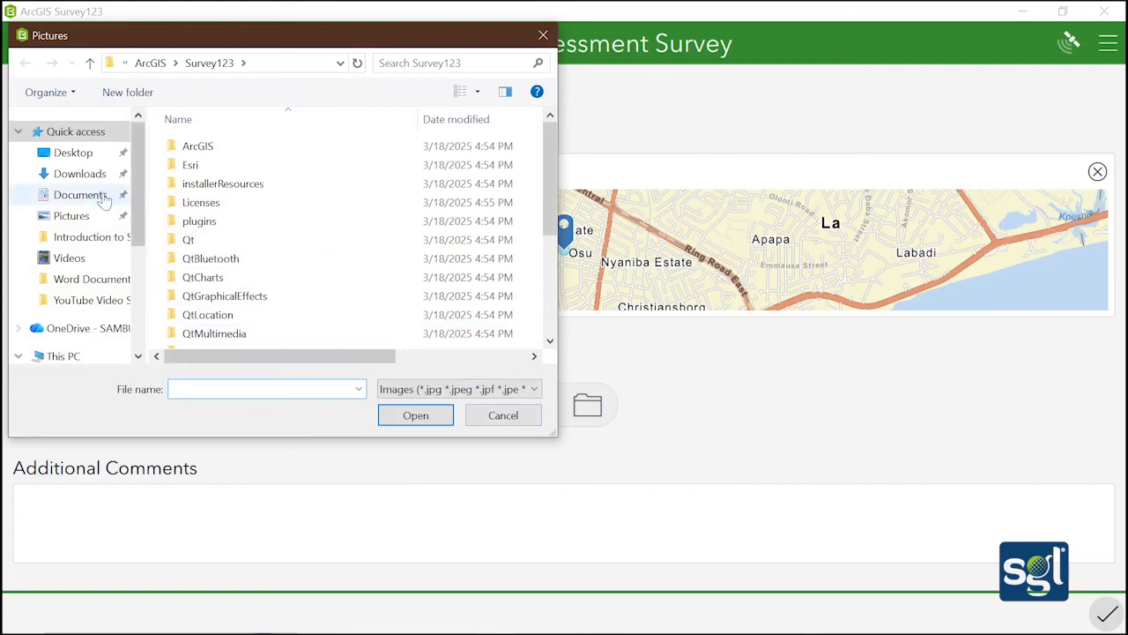
left_click(76, 174)
scroll(250, 211, "down", 1)
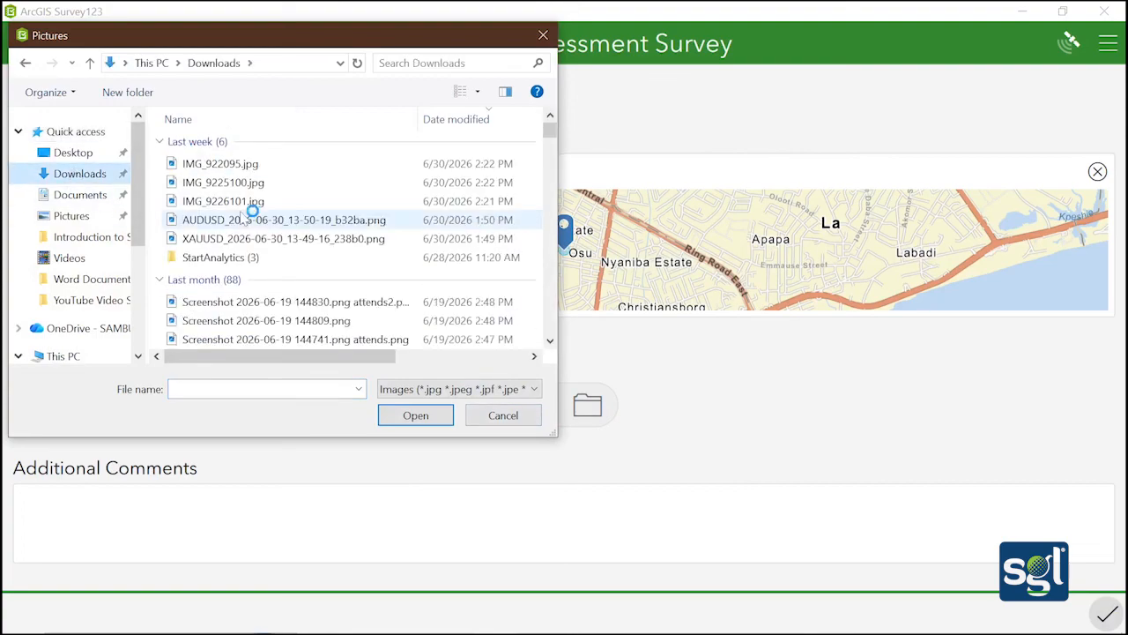
scroll(244, 273, "down", 1)
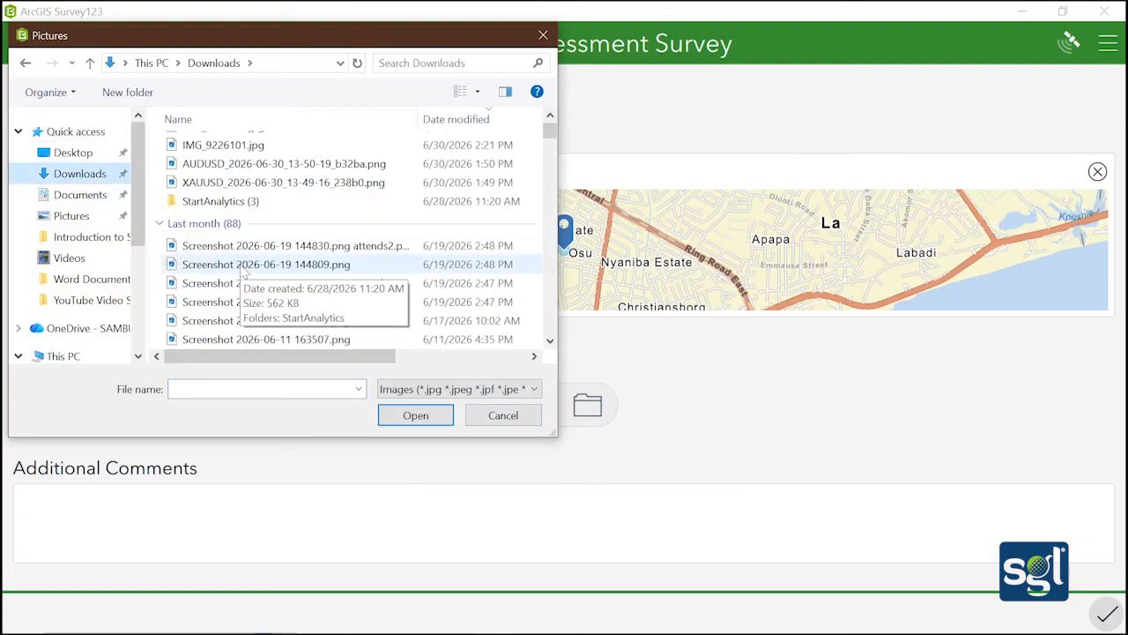
scroll(244, 274, "down", 2)
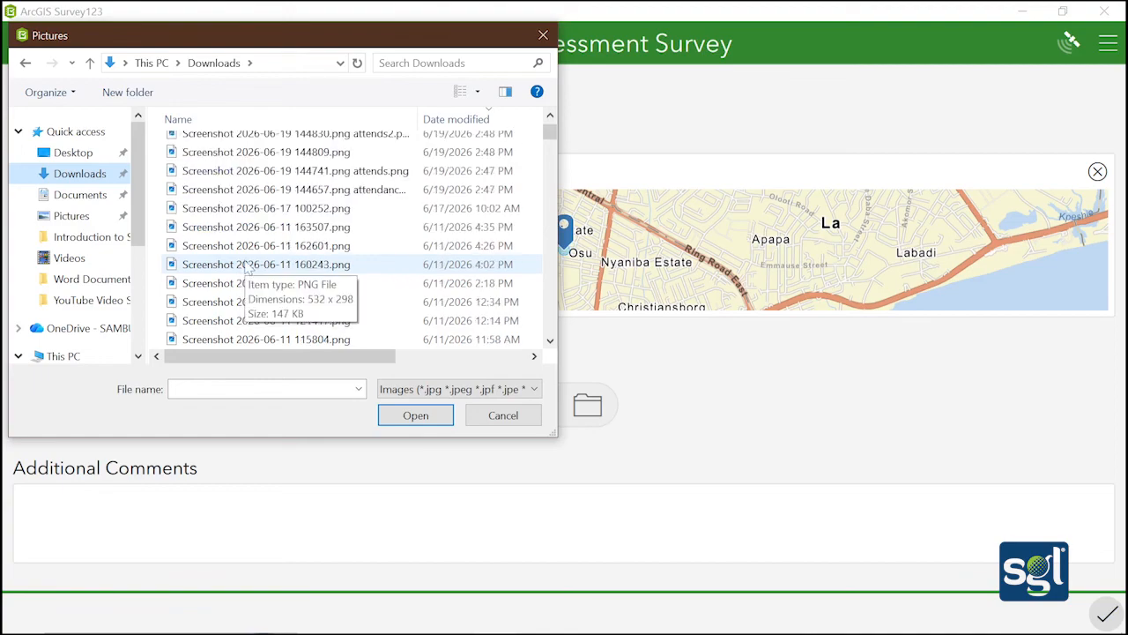
scroll(244, 269, "down", 8)
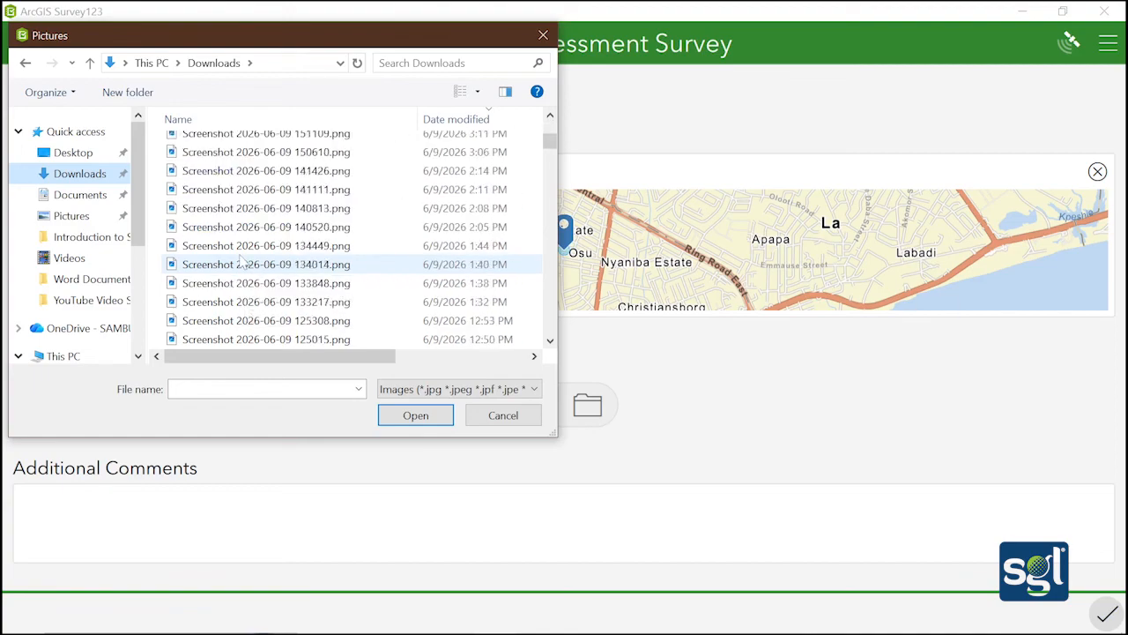
scroll(244, 261, "down", 6)
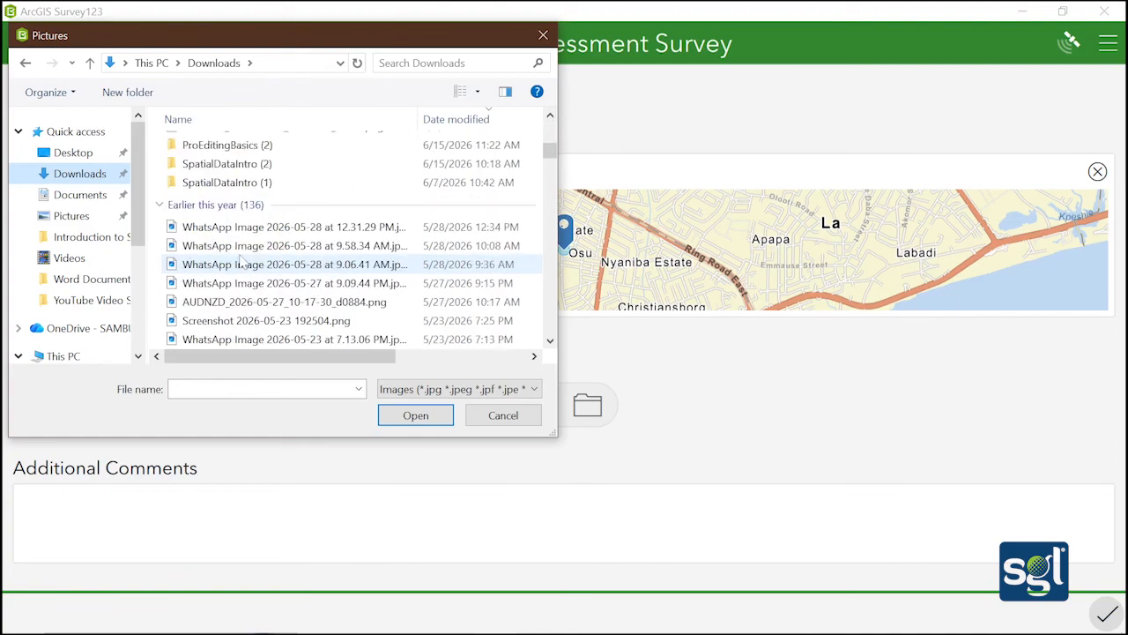
scroll(241, 261, "down", 8)
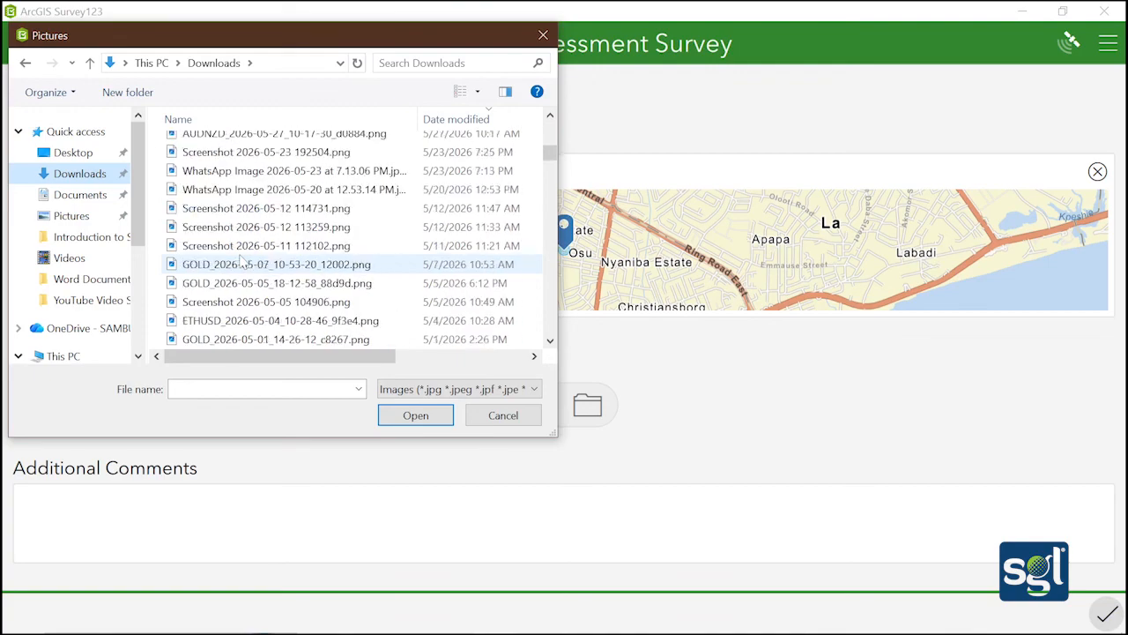
scroll(240, 261, "down", 3)
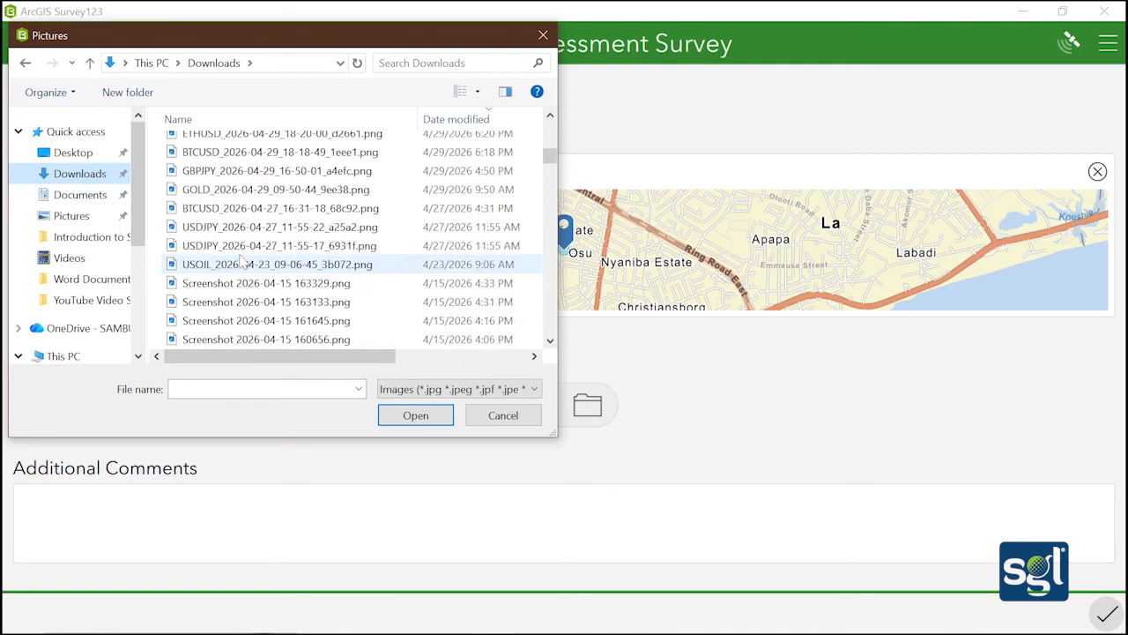
left_click(285, 302)
left_click(415, 415)
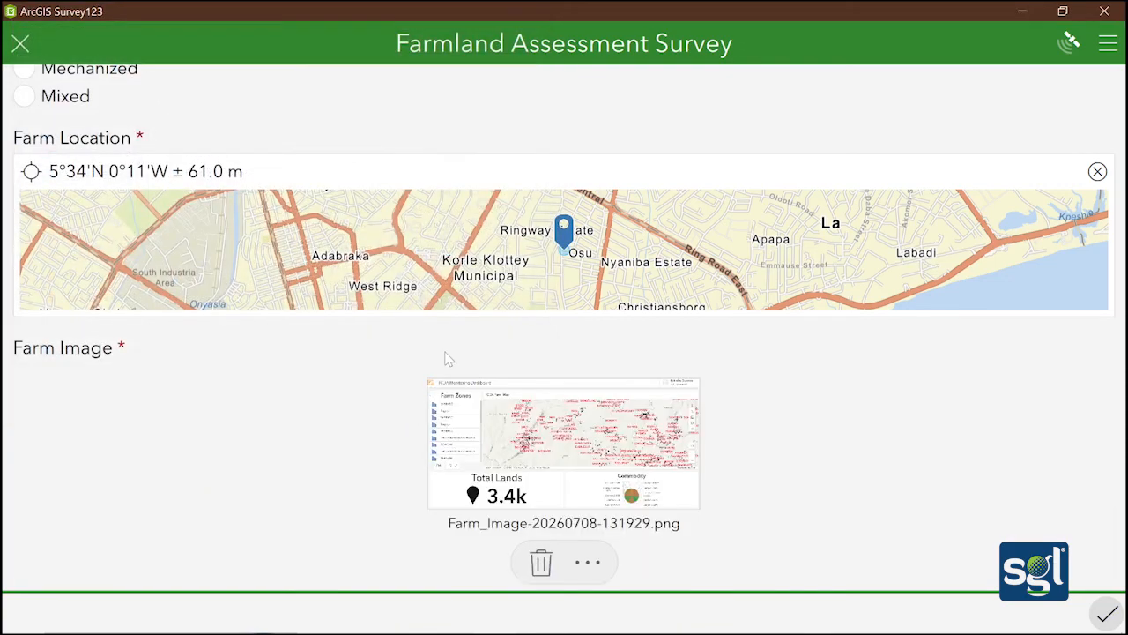
Write 'The farmer wasn't feeling well.' in Additional Comments
scroll(445, 357, "down", 3)
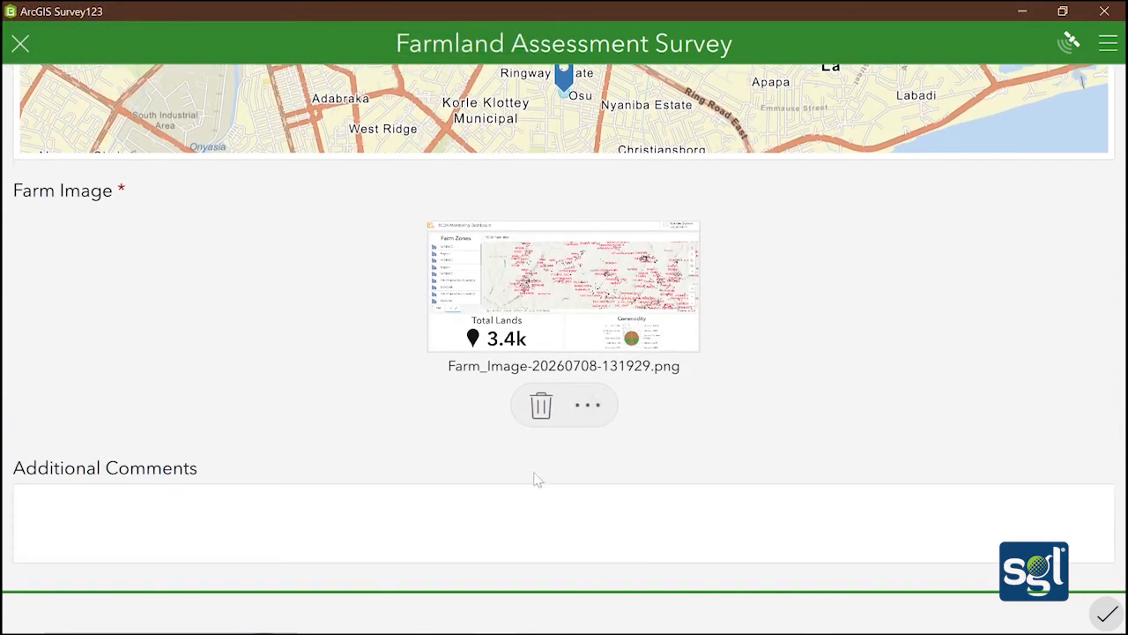
left_click(564, 522)
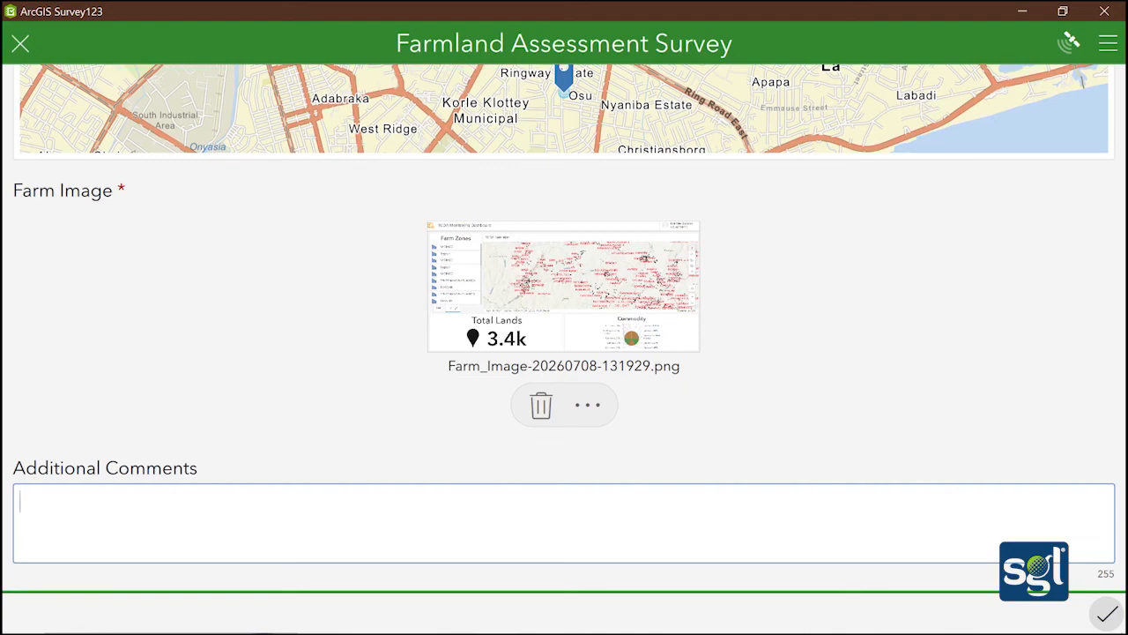
type("The farmer wa")
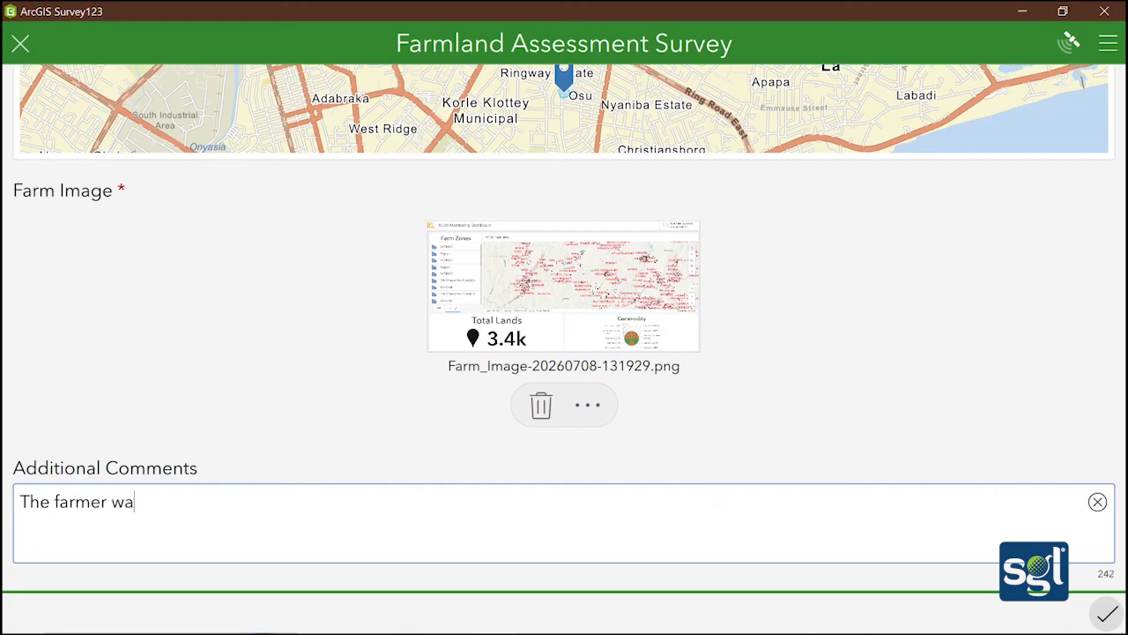
type("sn't feeling well.")
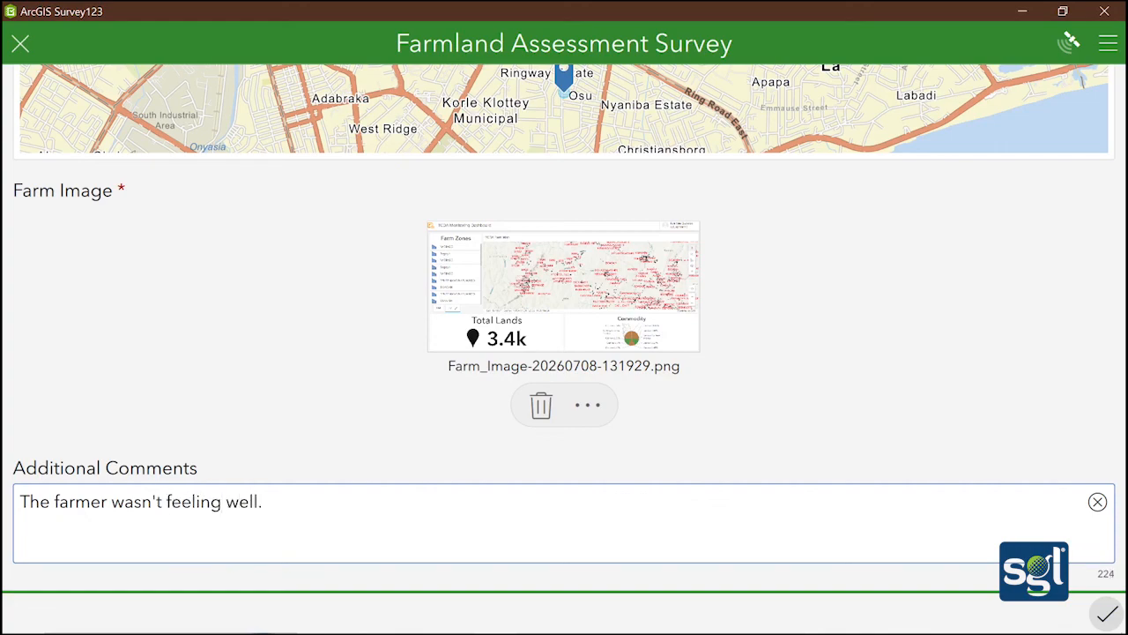
scroll(475, 432, "down", 1)
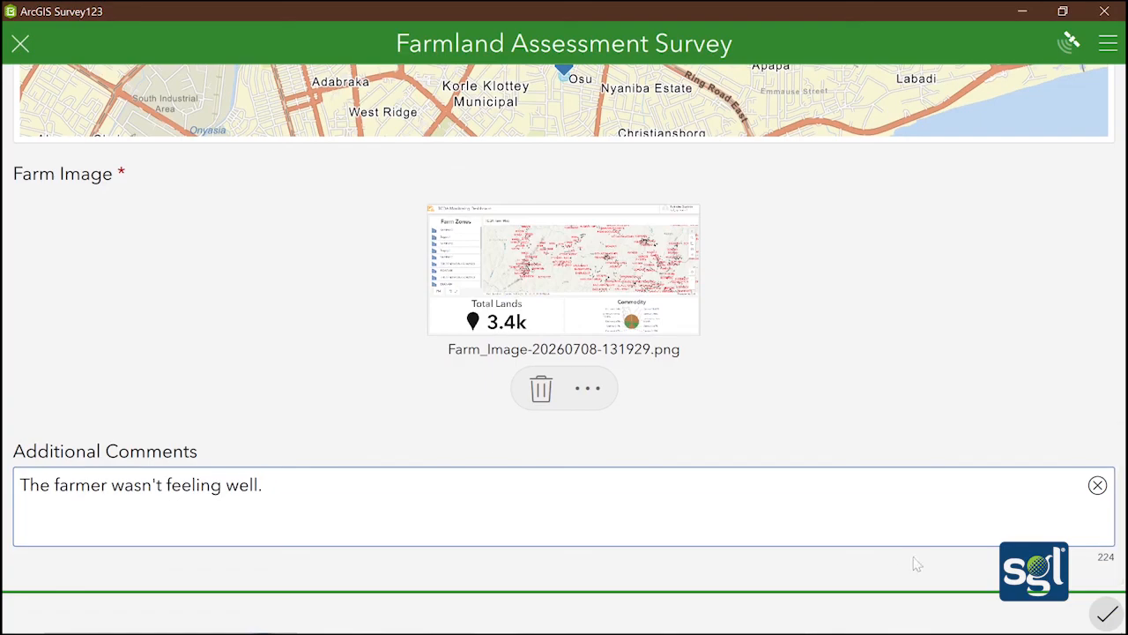
Save the completed record in the Outbox, then send it from the Outbox
left_click(1105, 613)
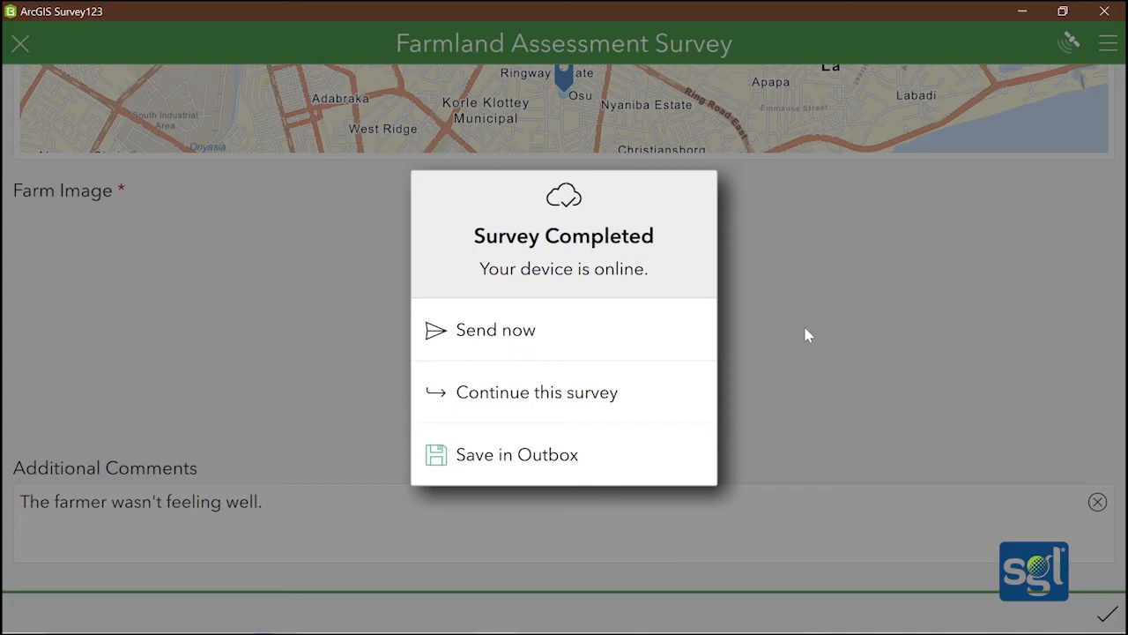
left_click(592, 448)
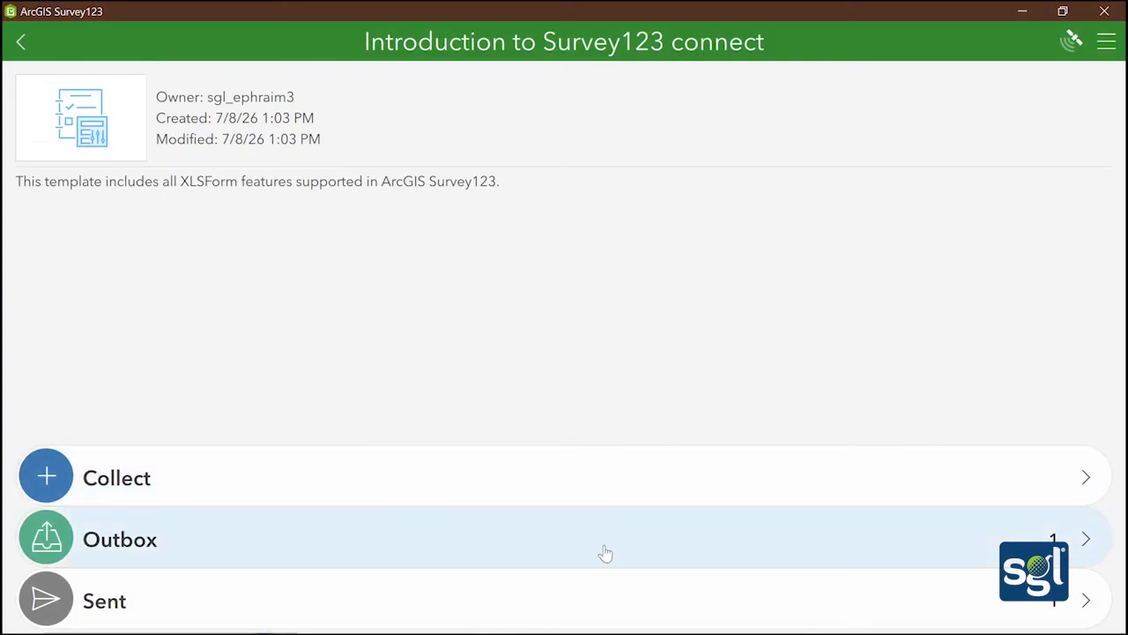
left_click(763, 551)
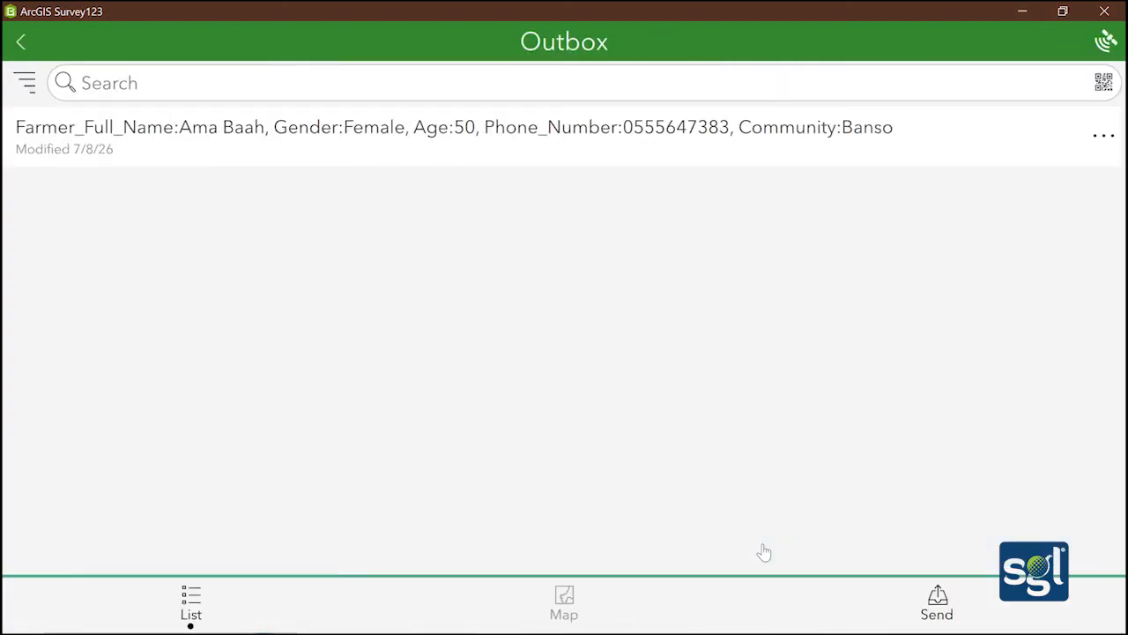
left_click(934, 603)
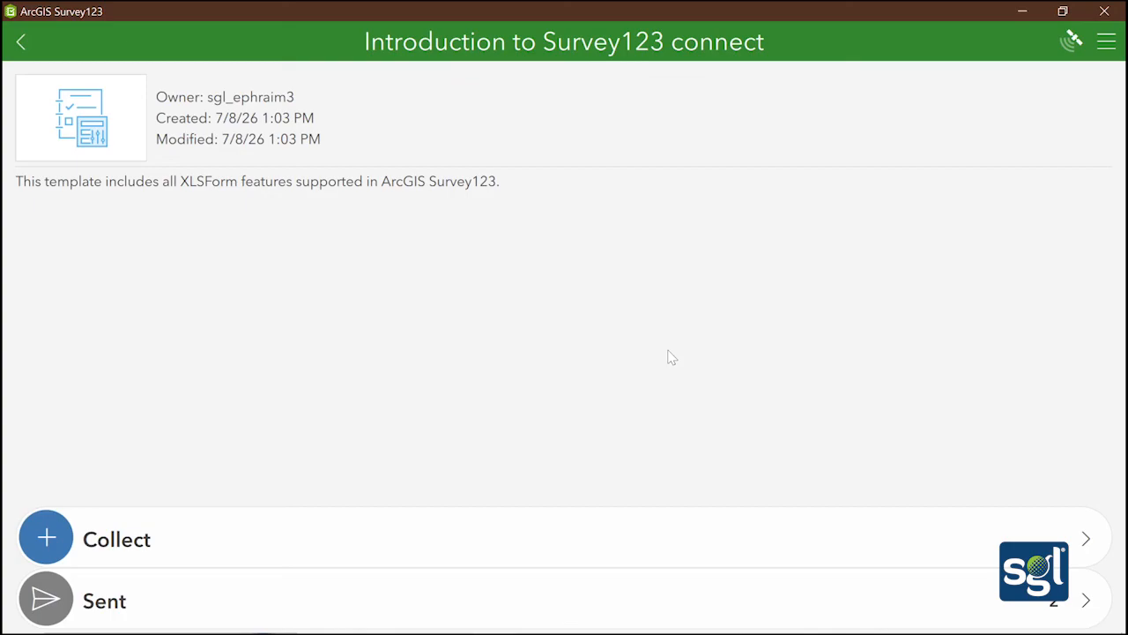
From My Content in ArcGIS Online, open the 'Introduction to Survey123 connect' web map item page
left_click(1021, 11)
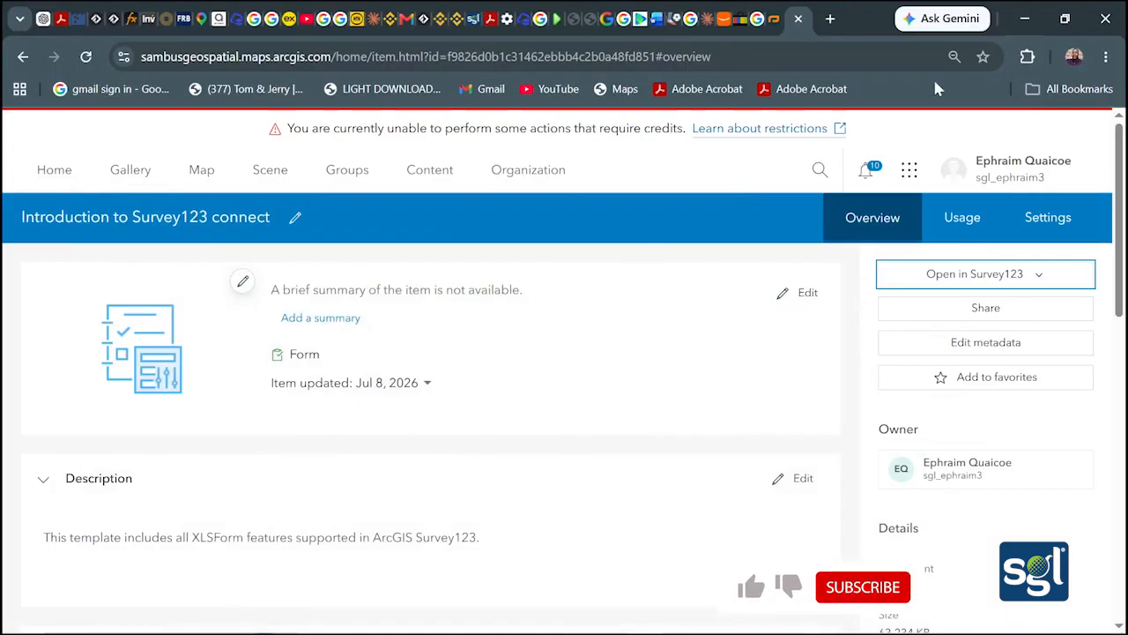
left_click(429, 170)
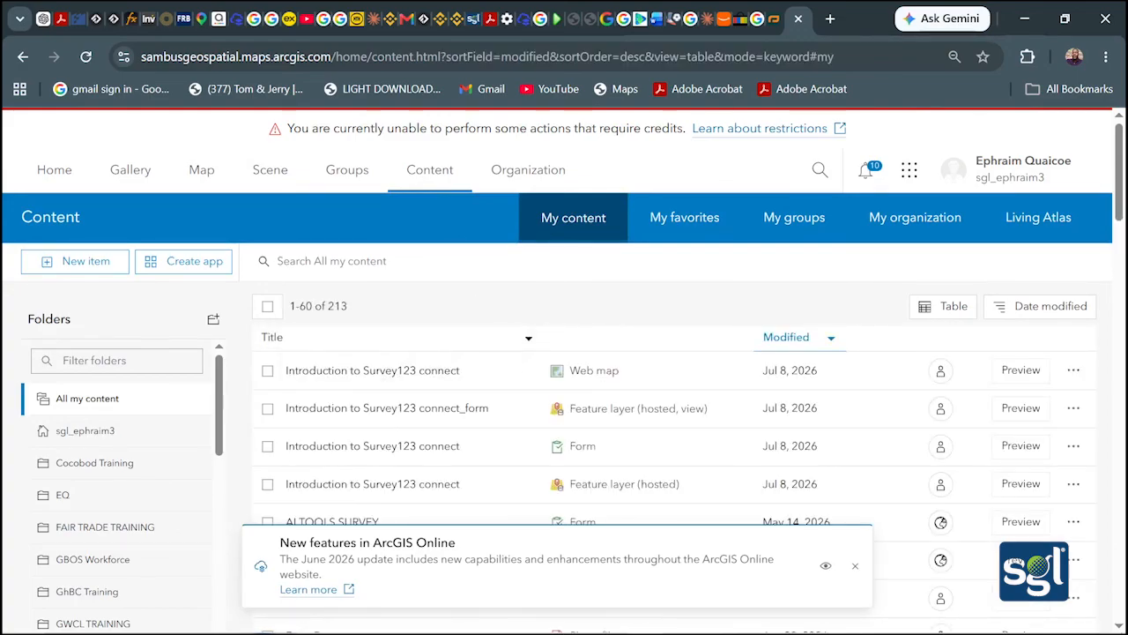
scroll(591, 378, "down", 2)
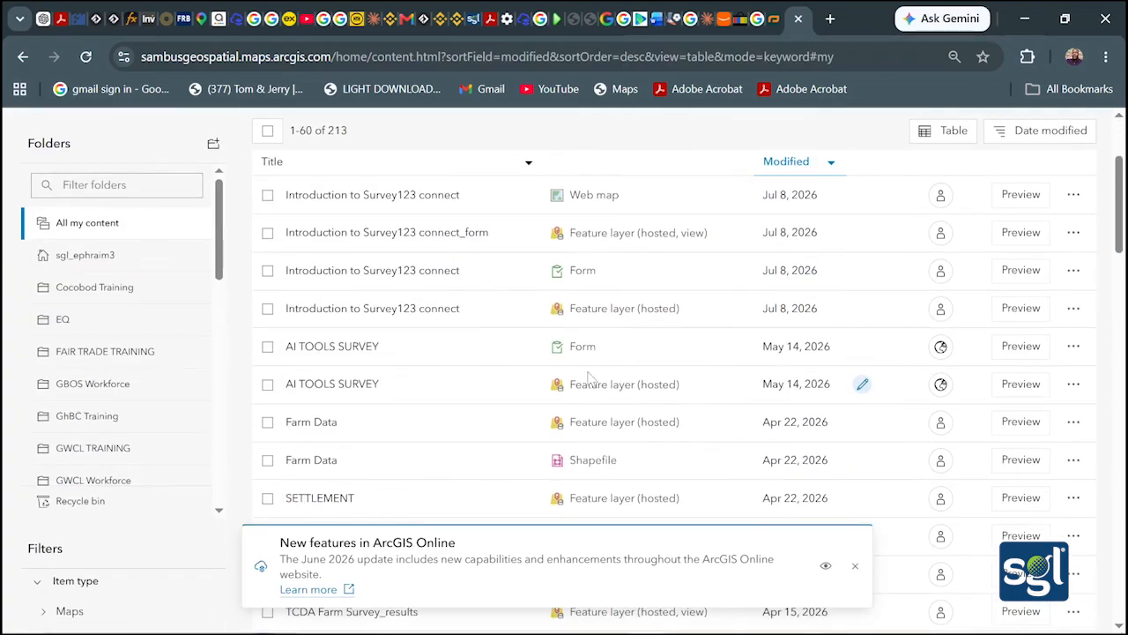
scroll(590, 377, "up", 1)
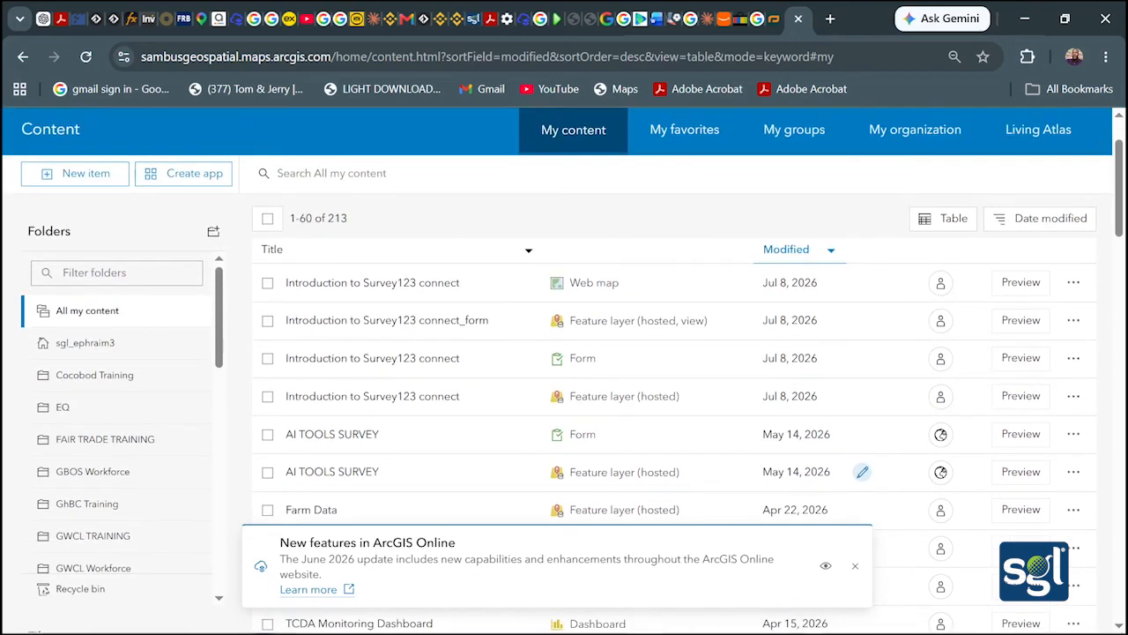
left_click(414, 283)
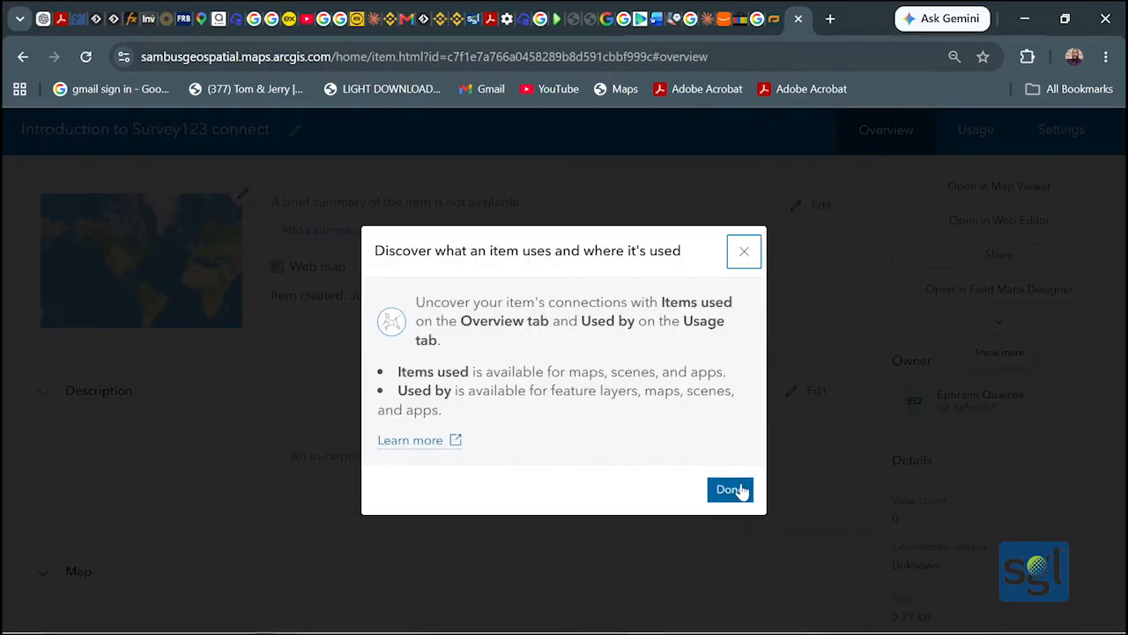
Dismiss the item-usage notice and open the web map in Map Viewer
left_click(731, 490)
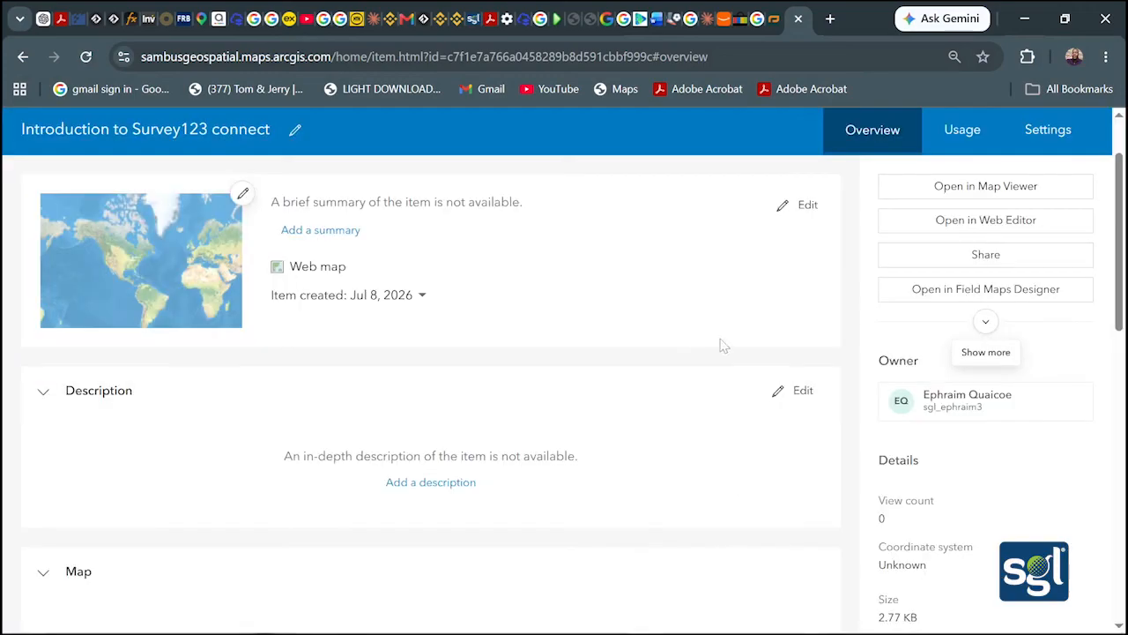
left_click(998, 188)
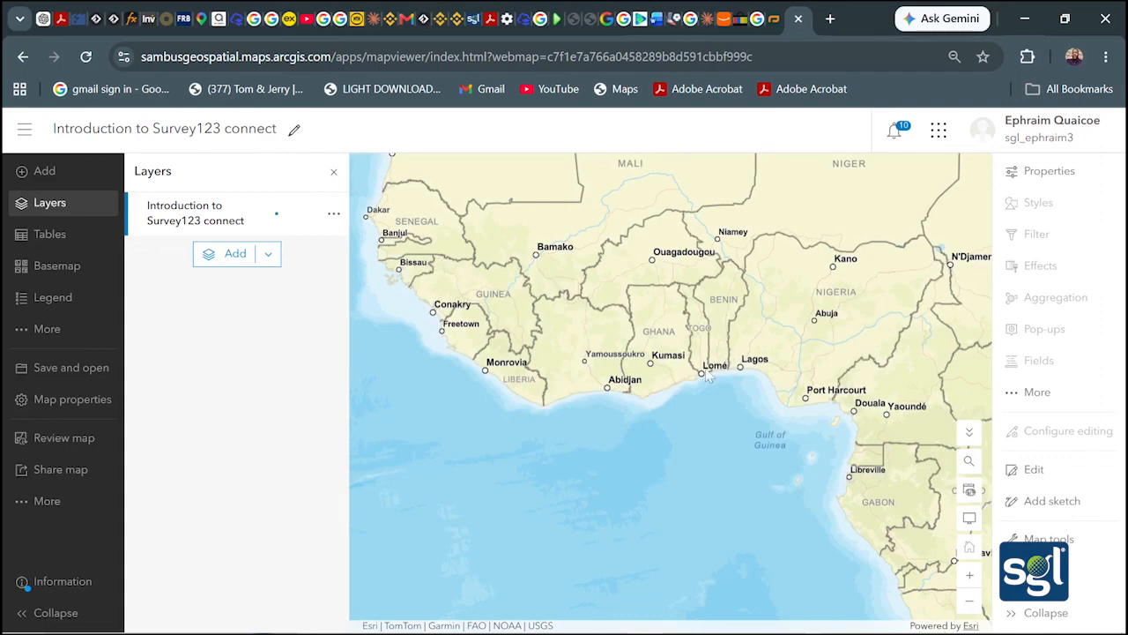
Zoom the map to the extent of the survey layer
scroll(672, 397, "up", 5)
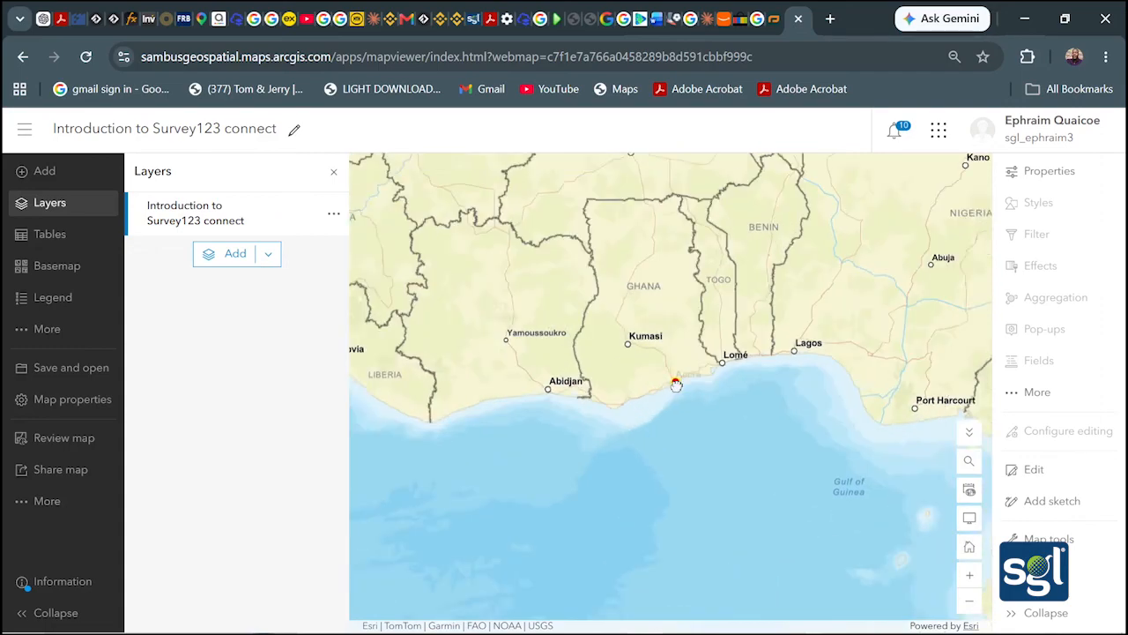
scroll(672, 375, "up", 5)
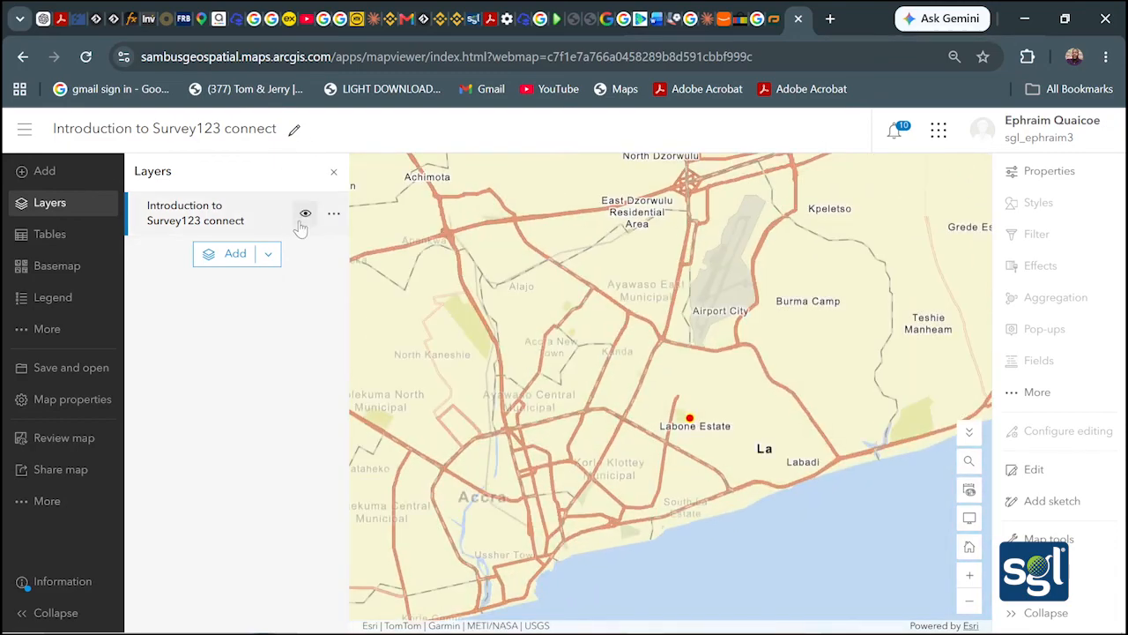
left_click(333, 213)
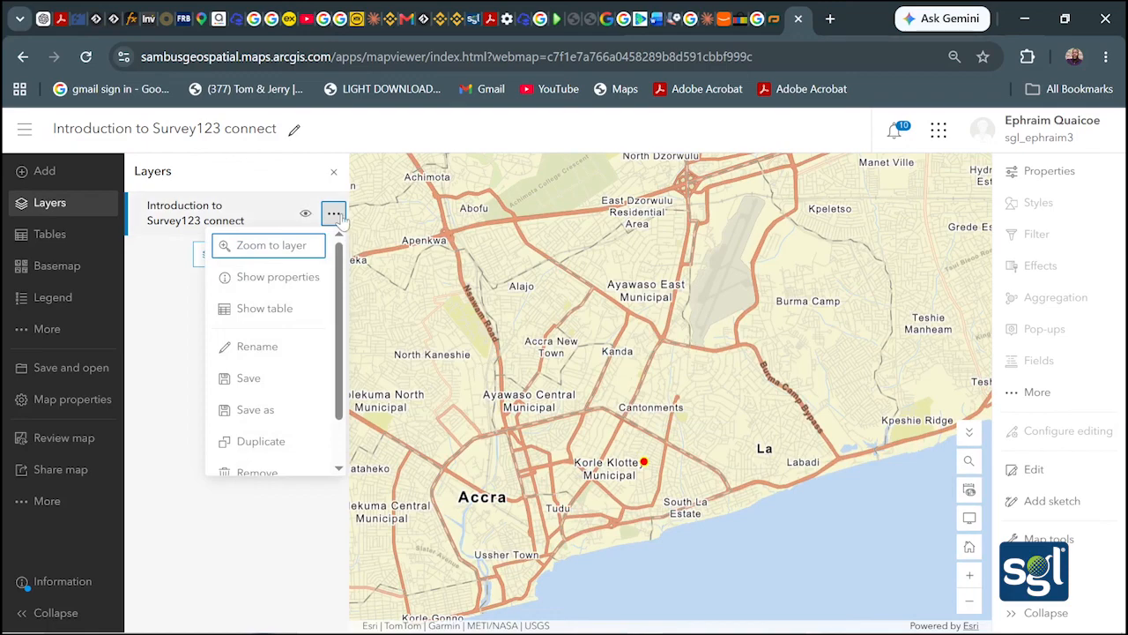
left_click(269, 245)
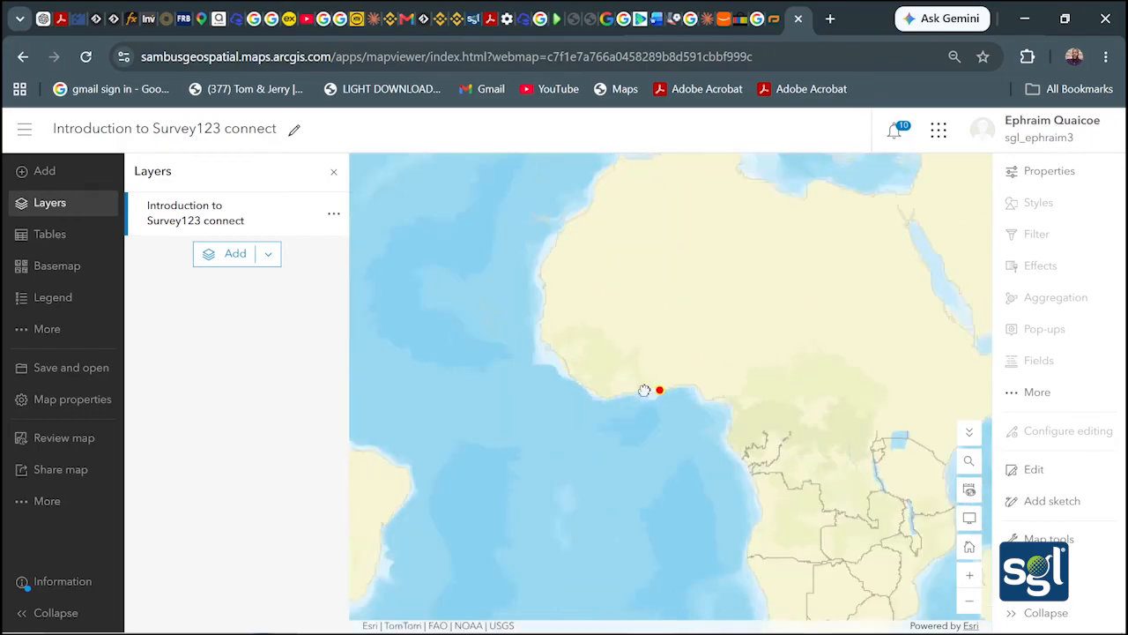
Frame the red survey point near Ringway Estate and Osu in Accra, then close the Layers panel
scroll(650, 404, "up", 6)
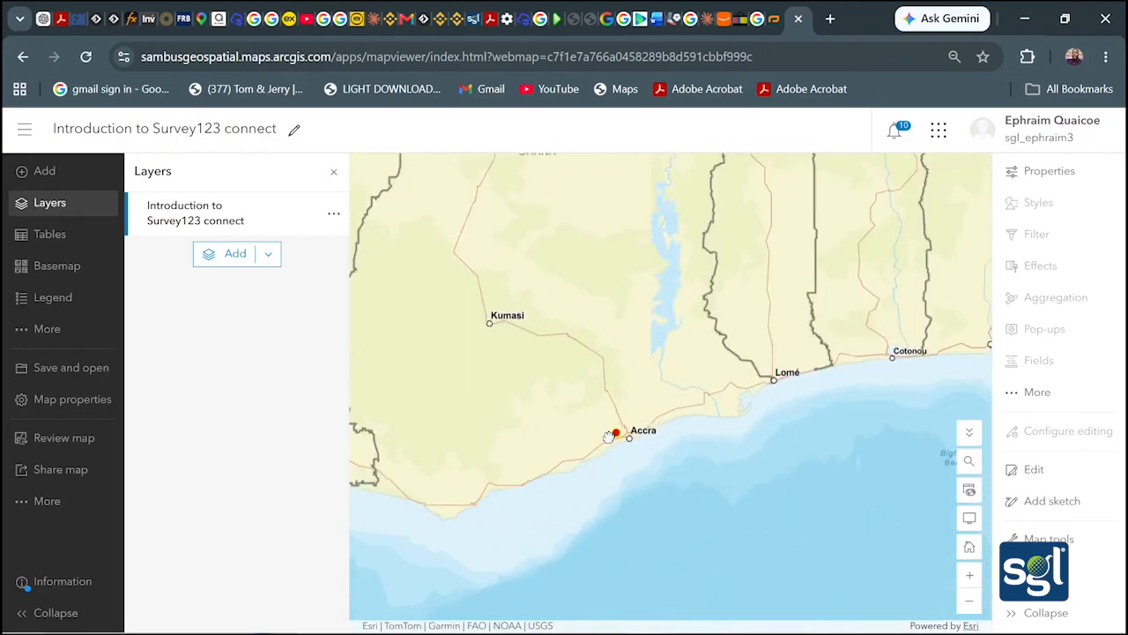
scroll(608, 438, "up", 6)
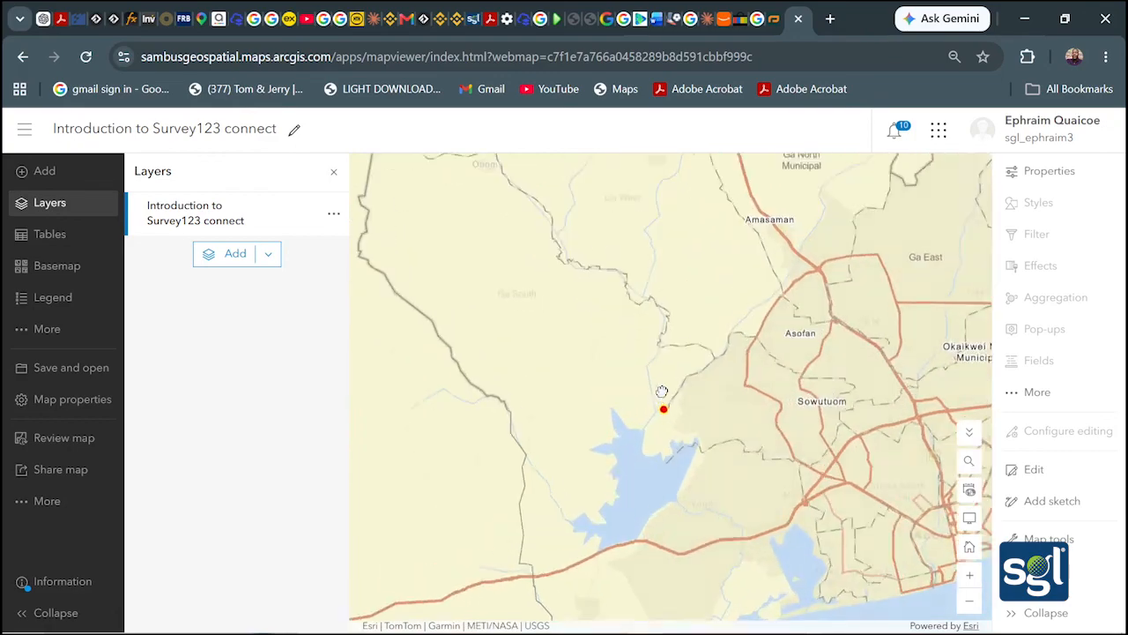
scroll(687, 417, "up", 5)
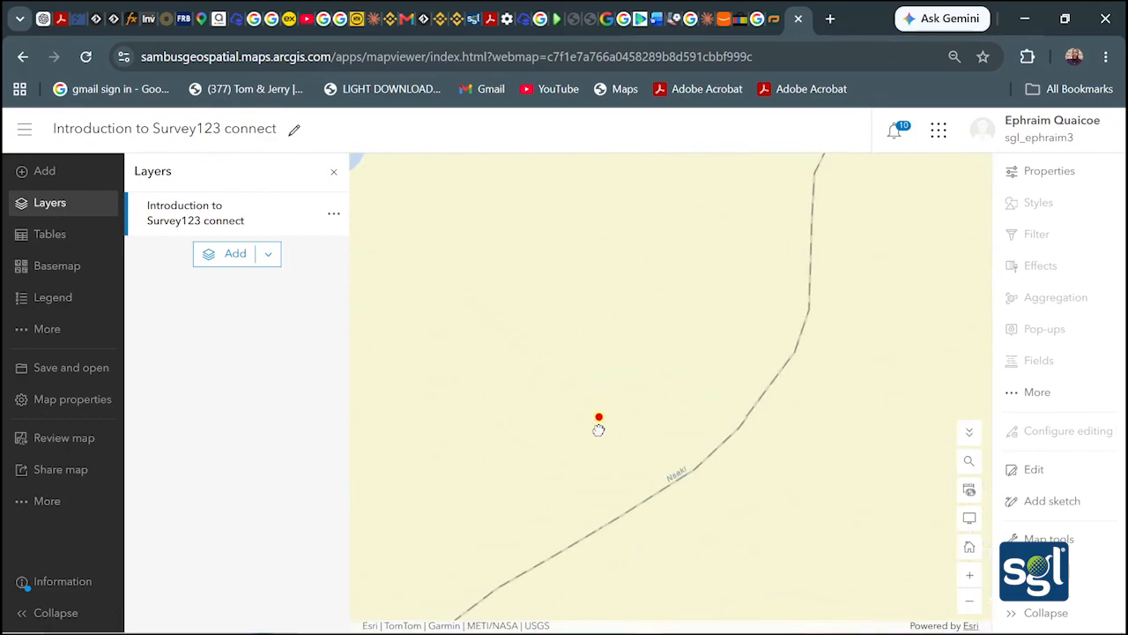
left_click_drag(578, 428, 685, 396)
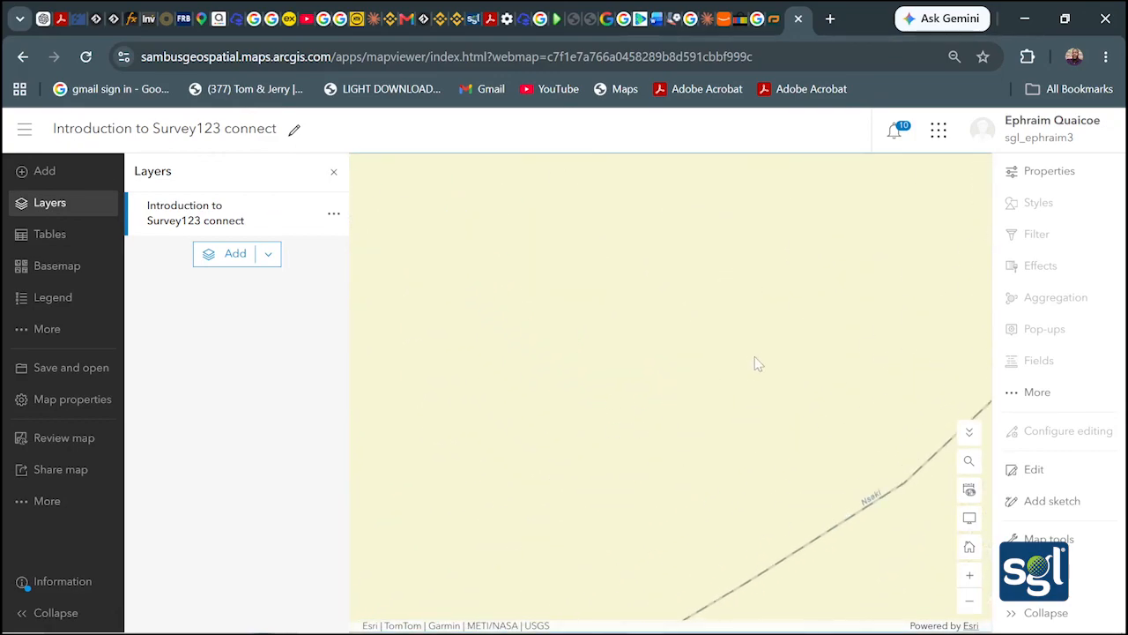
scroll(754, 356, "down", 2)
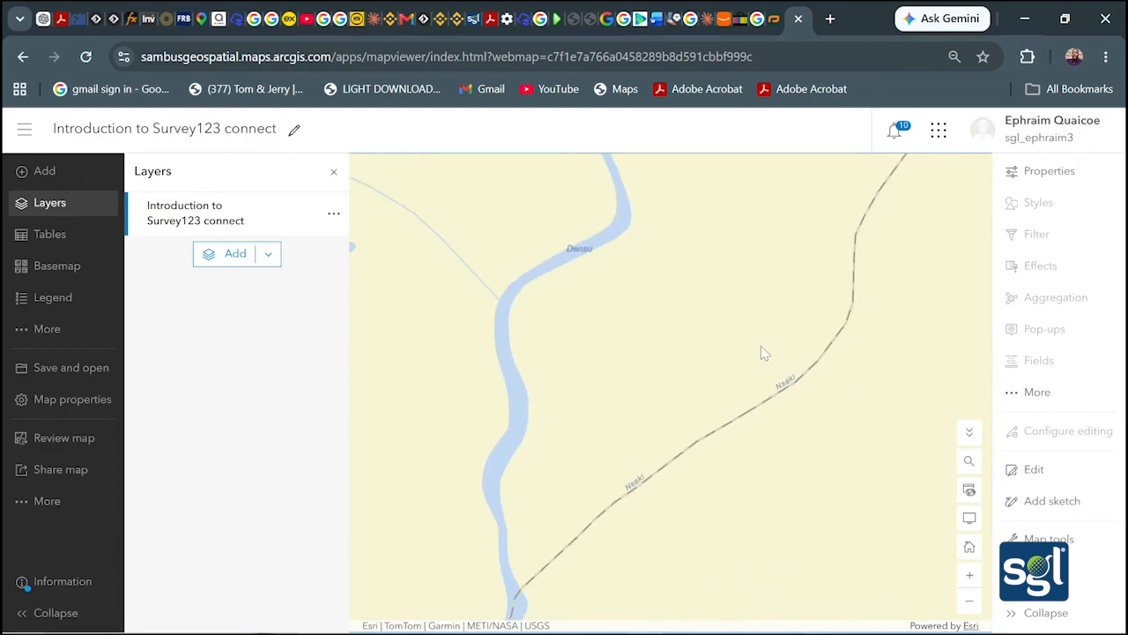
scroll(763, 352, "down", 1)
left_click_drag(701, 417, 705, 426)
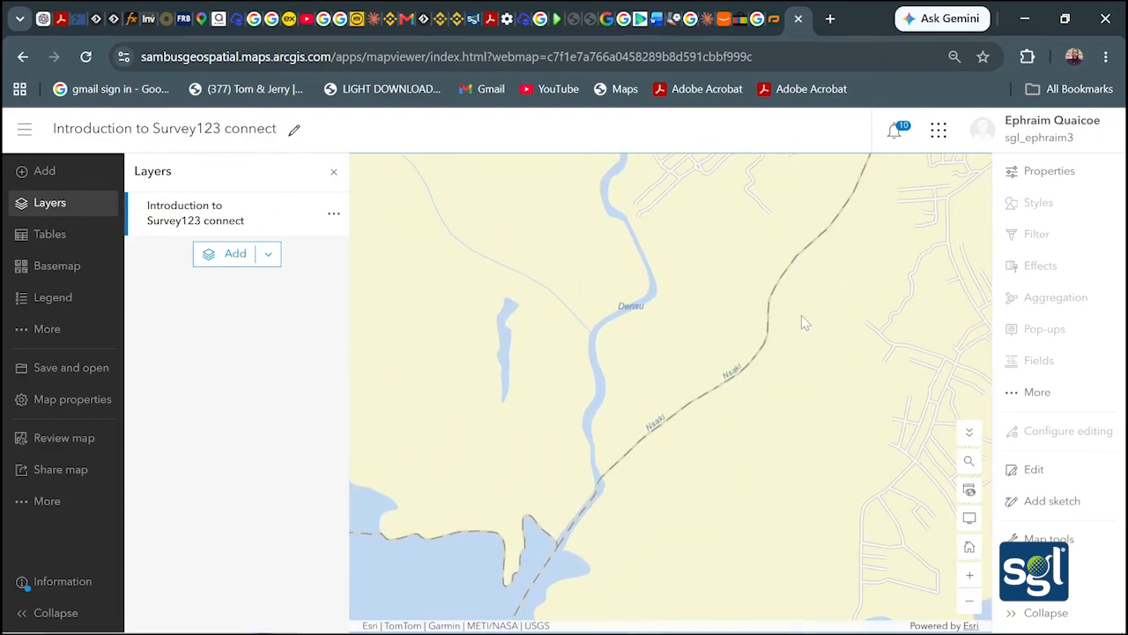
scroll(802, 322, "down", 3)
left_click_drag(802, 318, 634, 425)
scroll(628, 400, "down", 1)
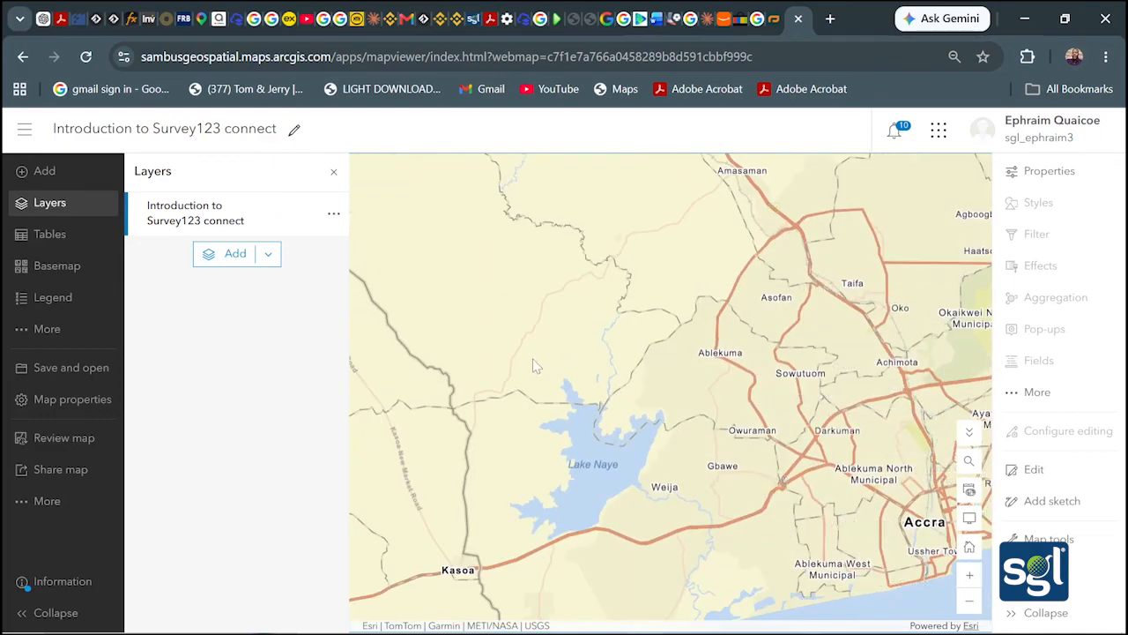
left_click_drag(645, 368, 280, 256)
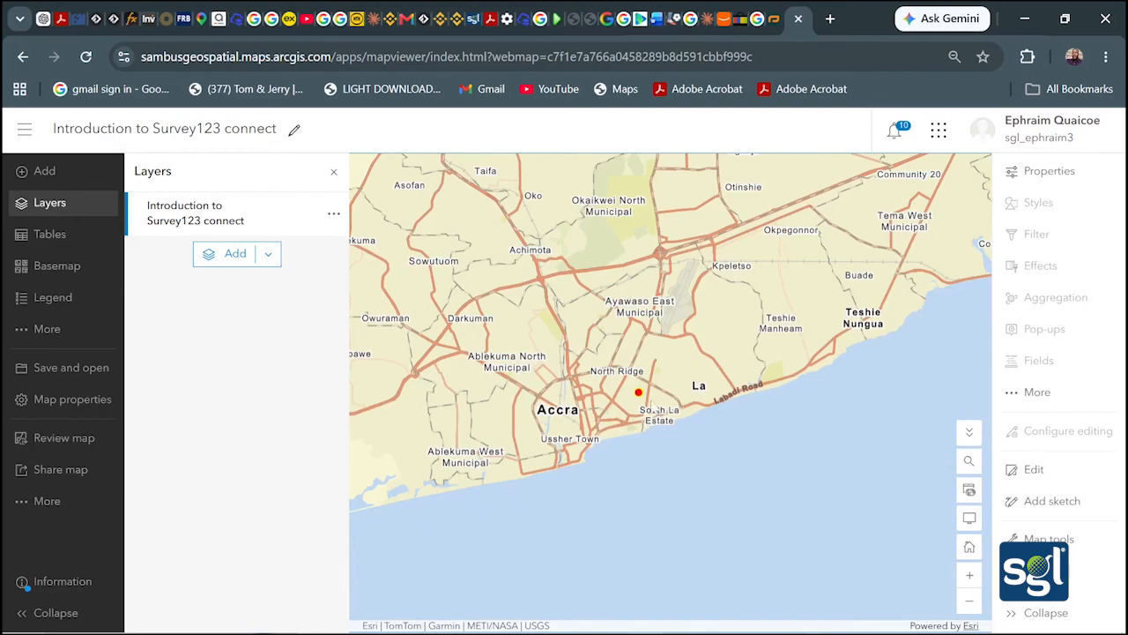
scroll(628, 395, "up", 1)
scroll(628, 395, "up", 4)
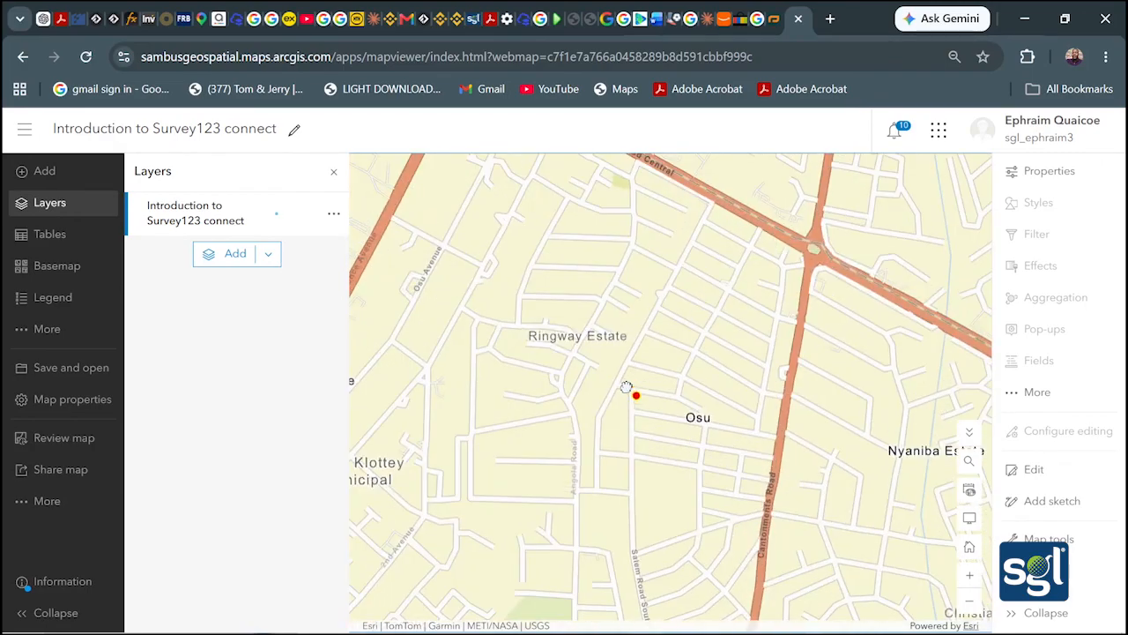
left_click_drag(645, 413, 617, 418)
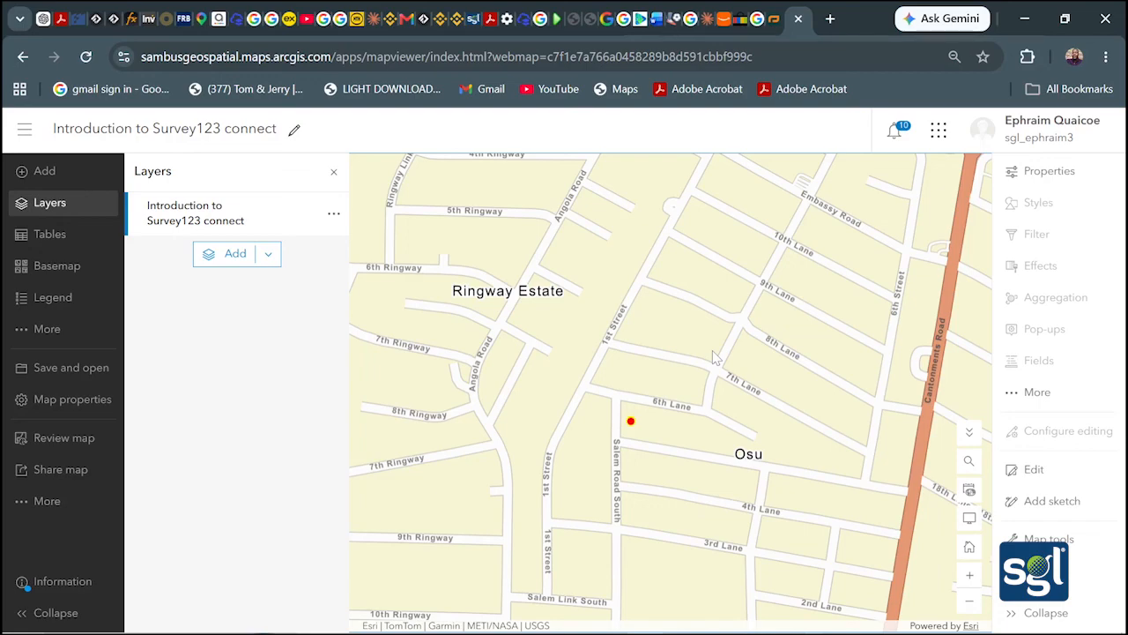
left_click(332, 174)
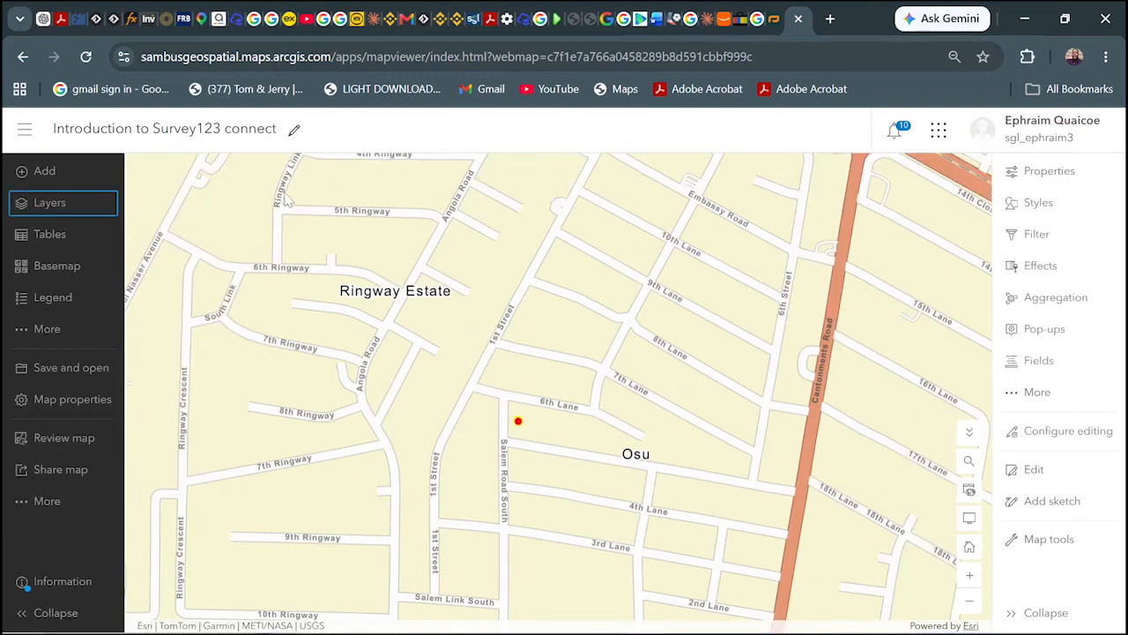